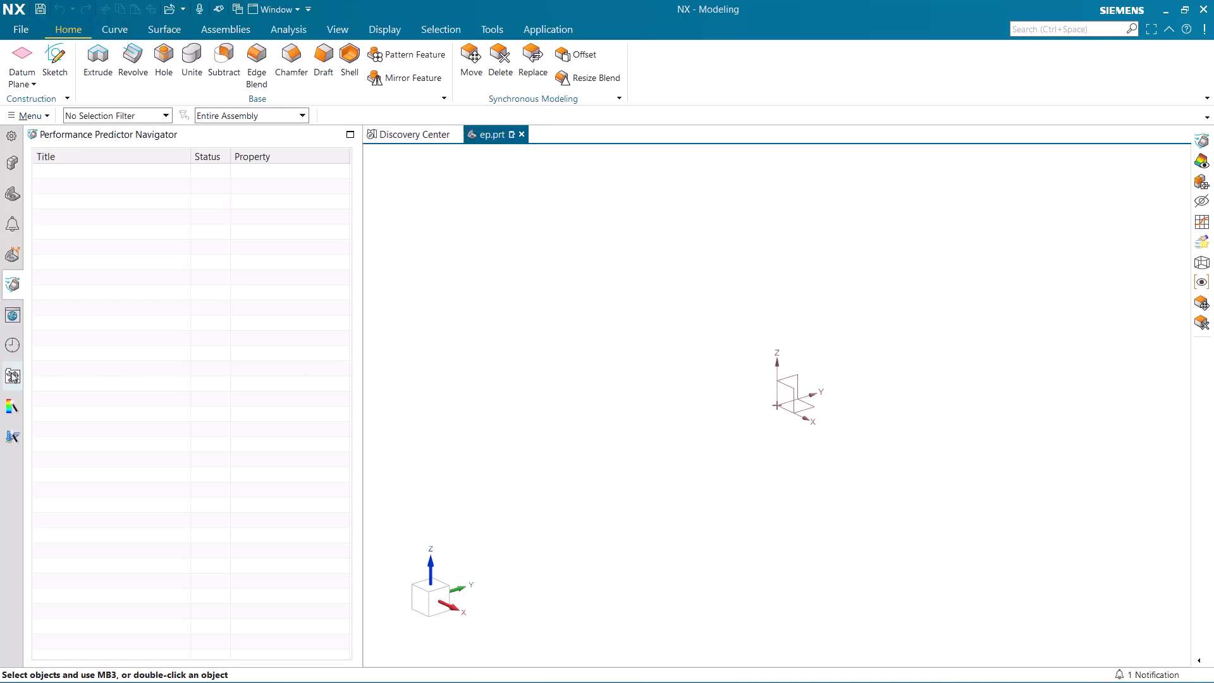
Step: Load the Advanced role and accept overwriting the stored customizations
click(12, 376)
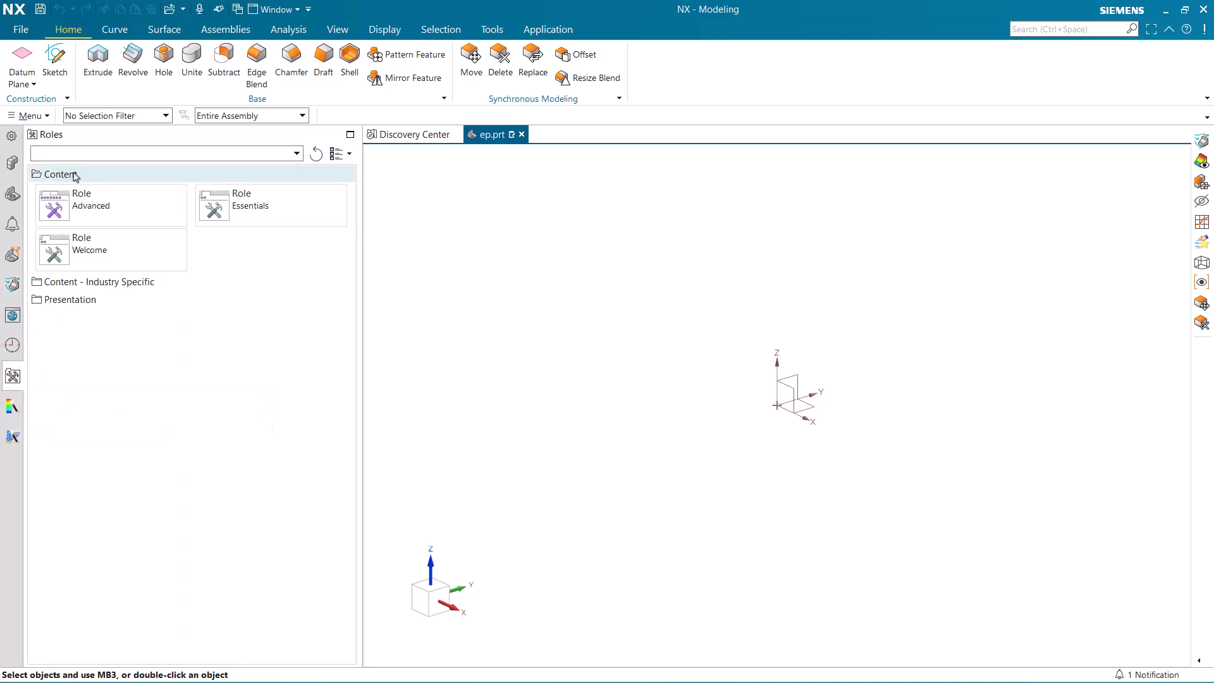
click(104, 206)
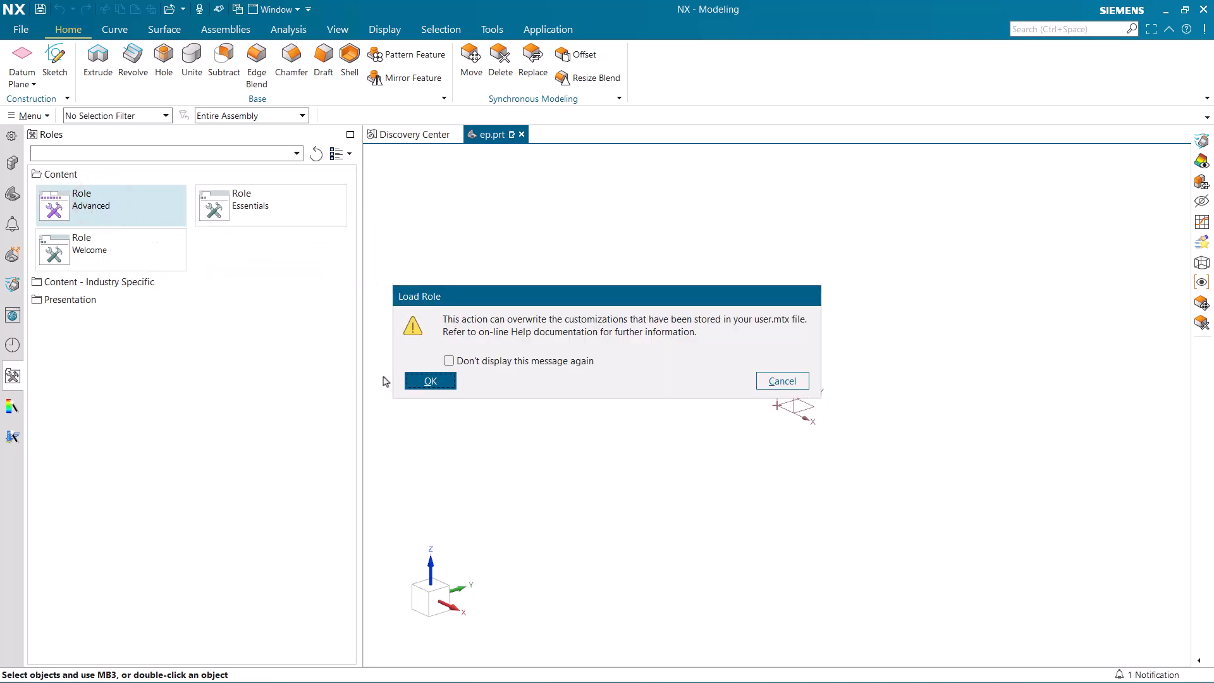
click(433, 382)
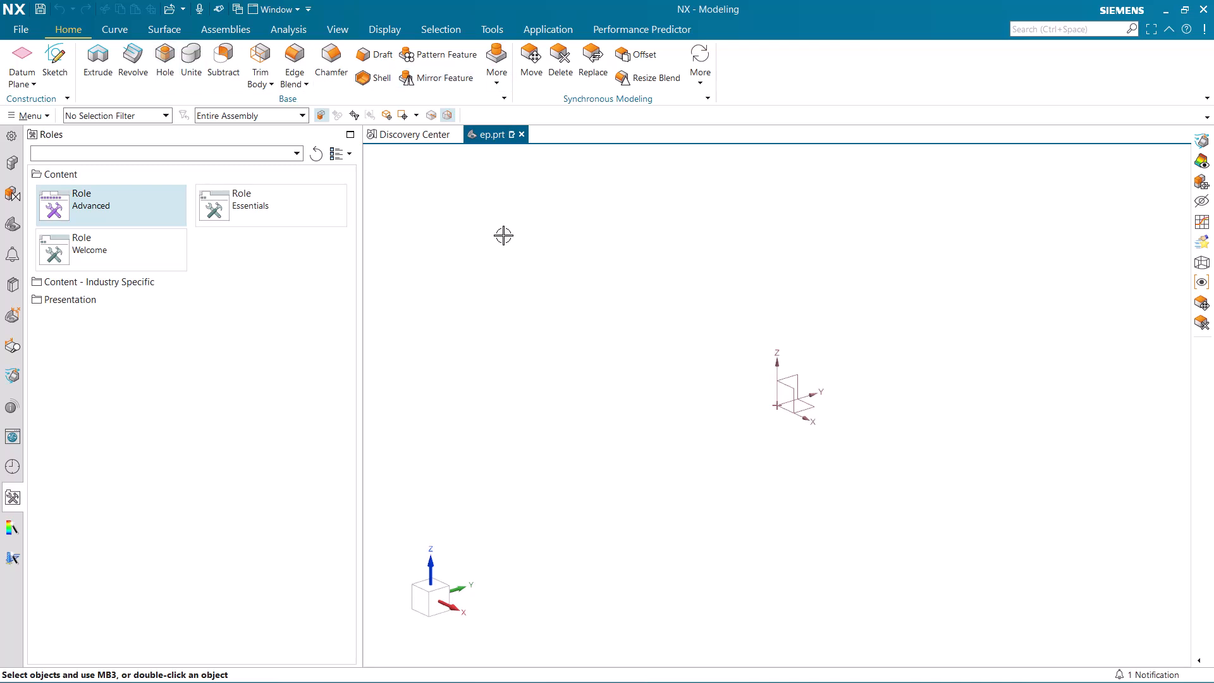
Step: Open the part's expressions and add a length expression named majordia with formula 2 in inches
click(33, 116)
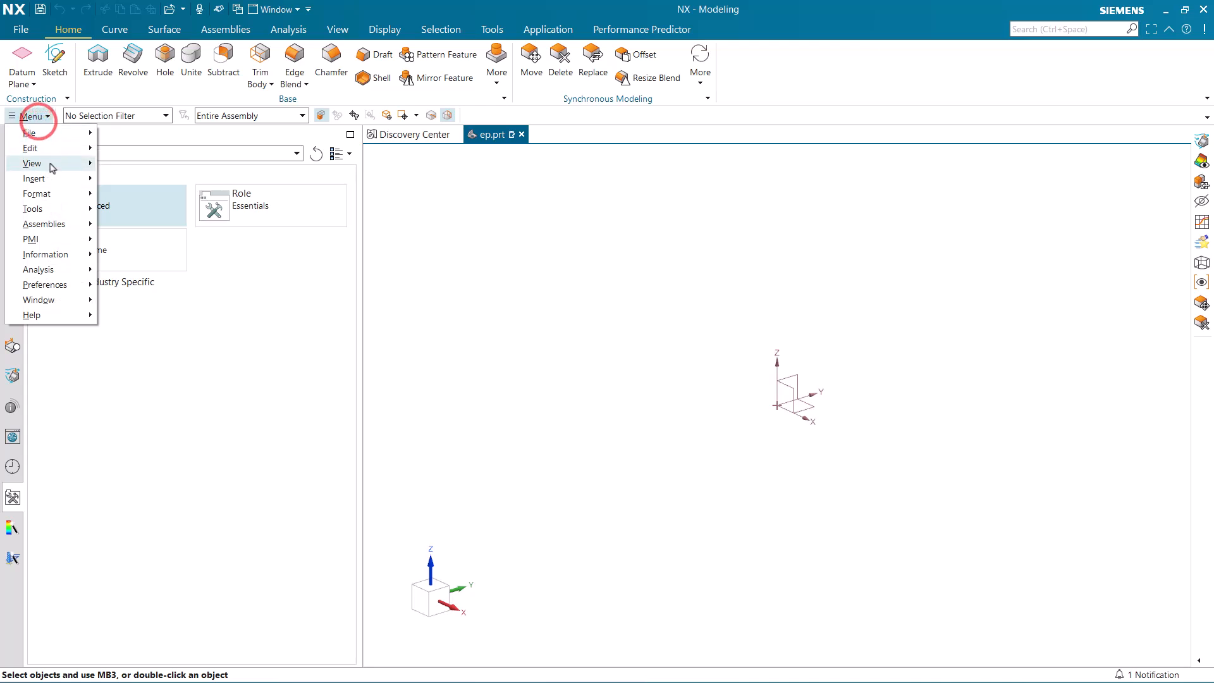
click(63, 208)
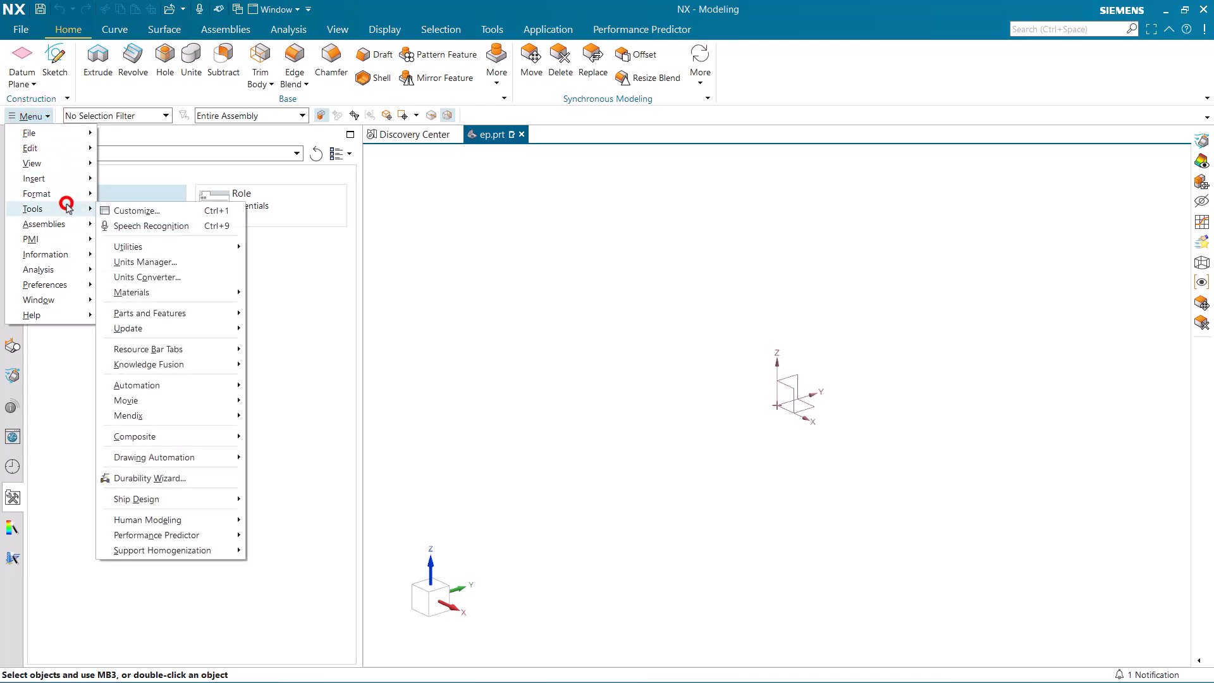
click(148, 246)
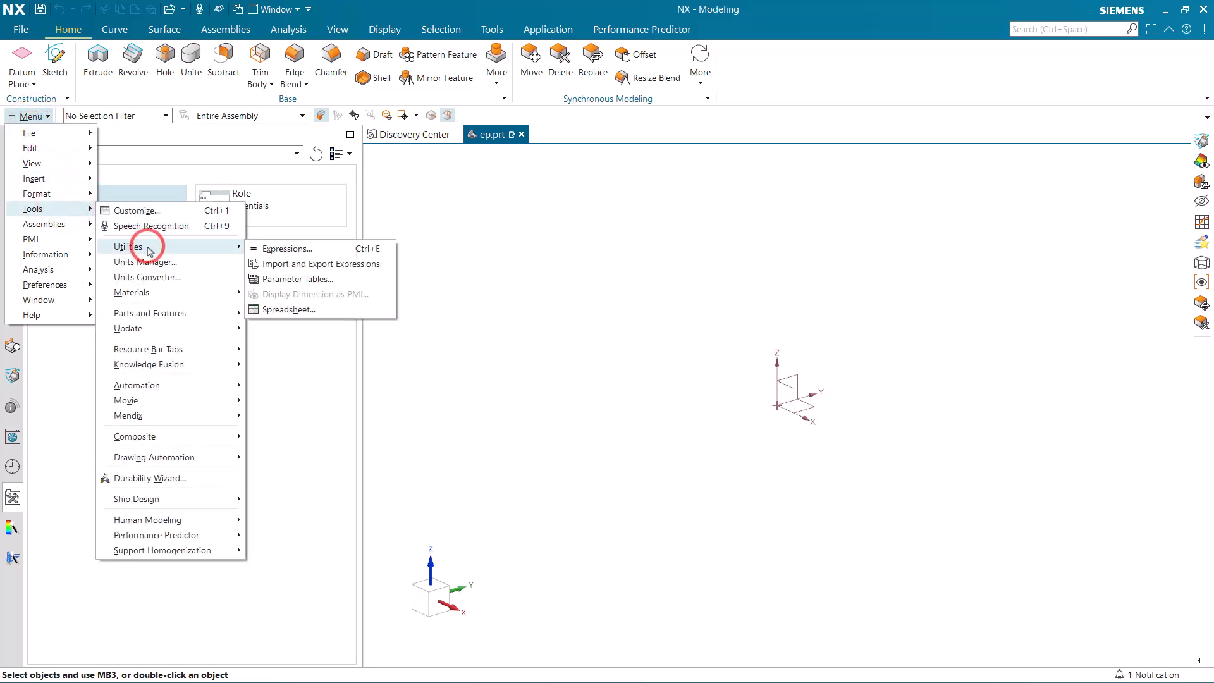
click(341, 250)
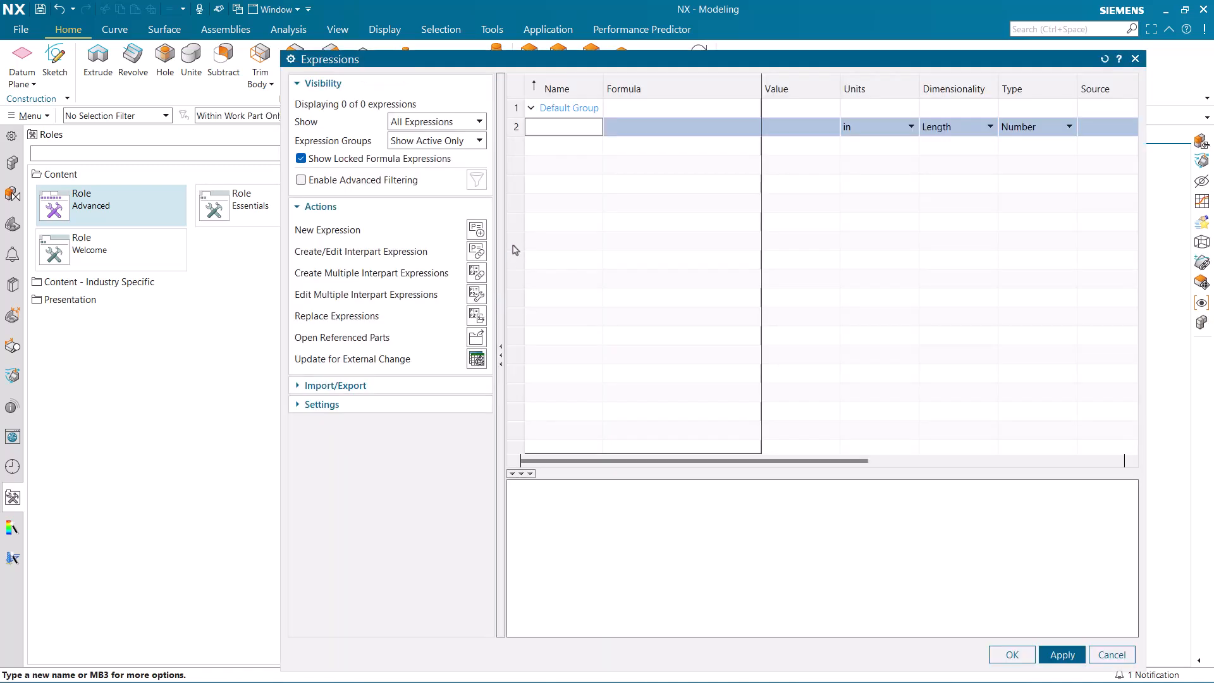
click(559, 129)
text(majordia)
key(Tab)
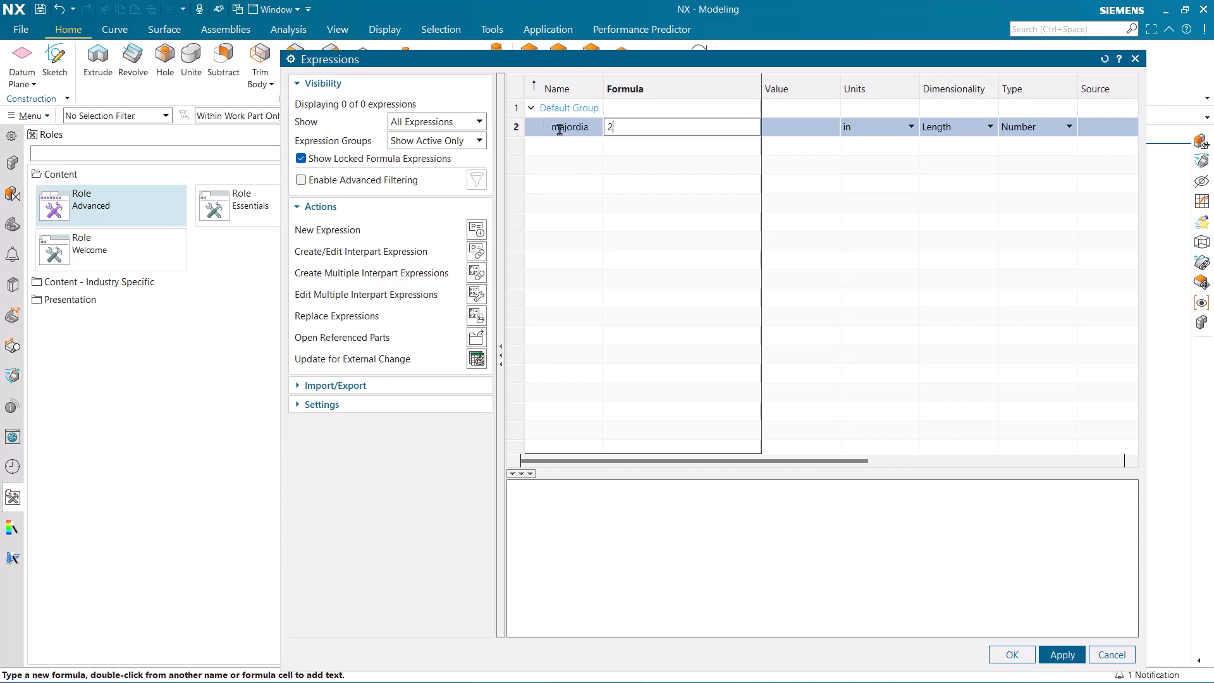
key(Return)
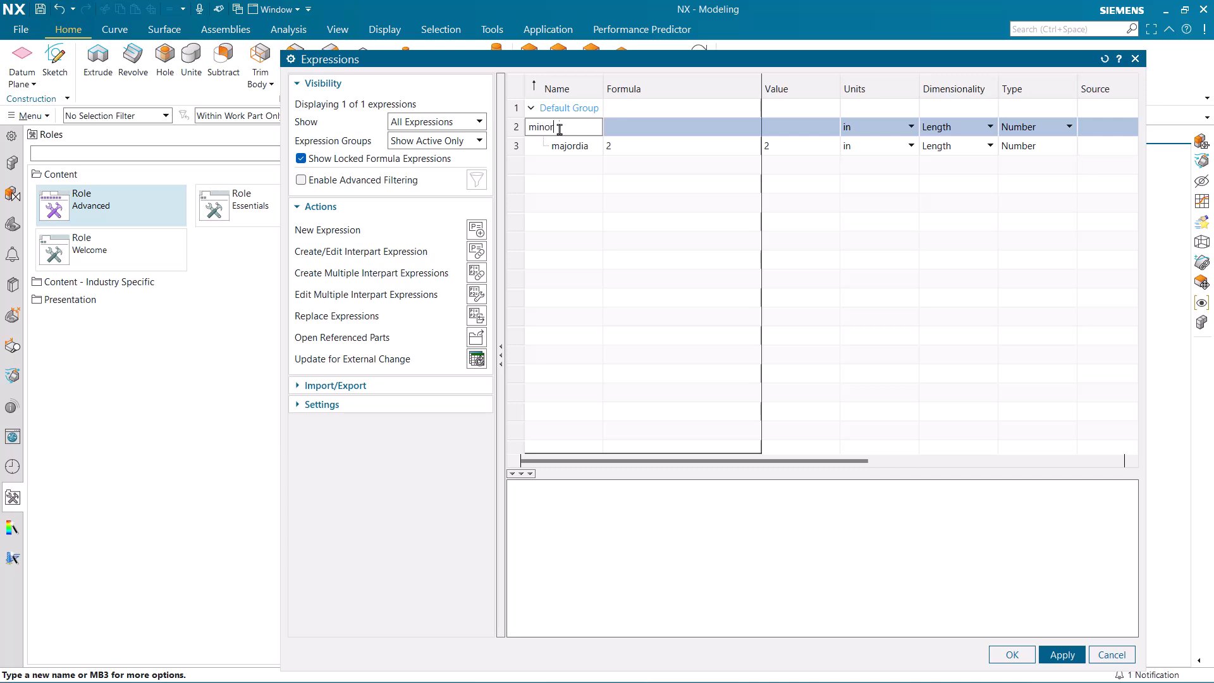
Step: Add a length expression named minordia with formula 1.5 in inches and accept the expressions
key(Tab)
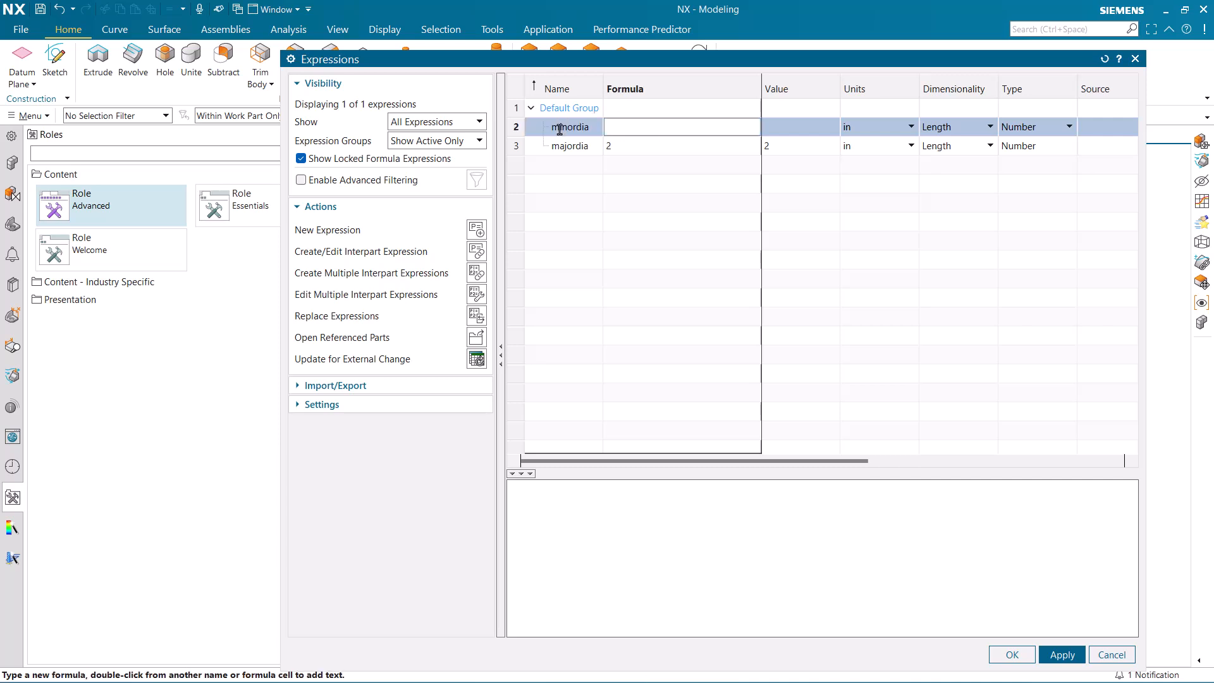
key(Return)
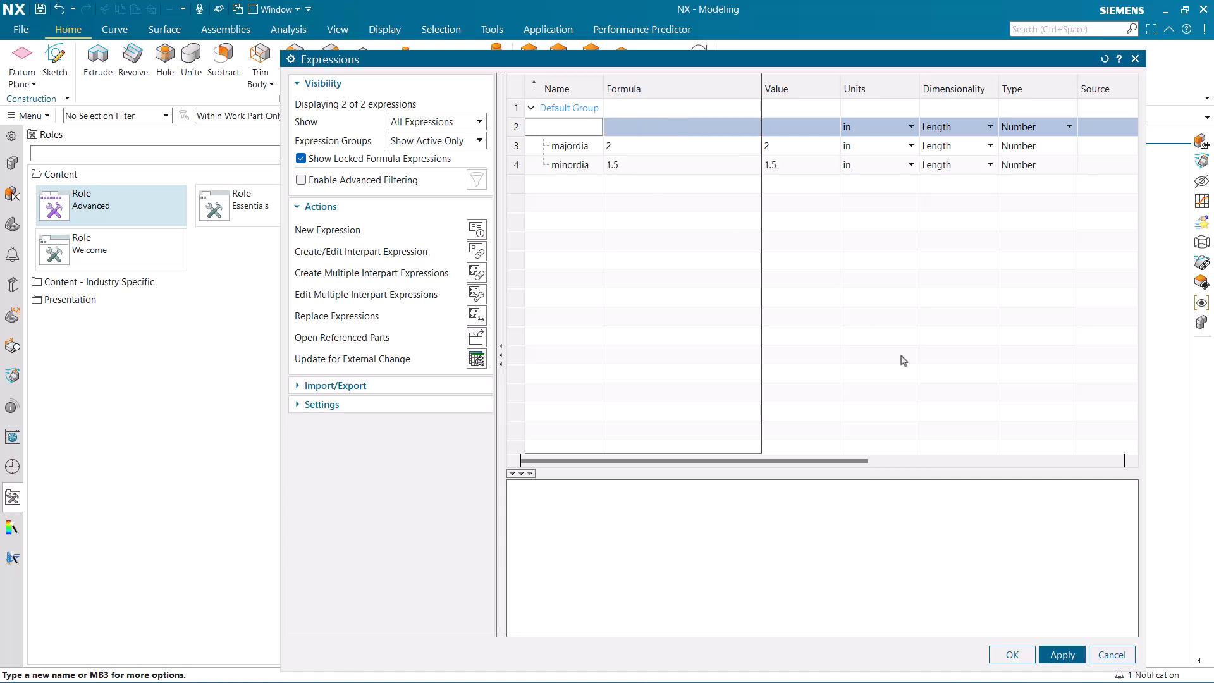
click(1007, 654)
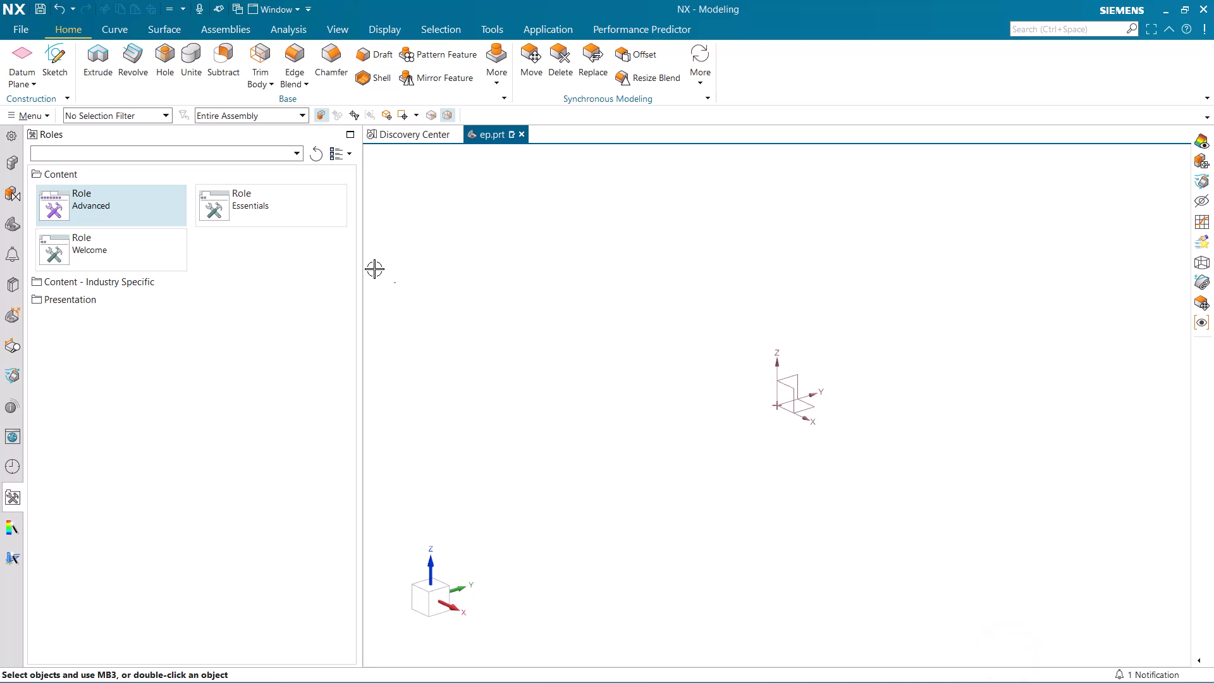
Step: Start a new sketch on the XZ plane of the datum coordinate system
click(57, 68)
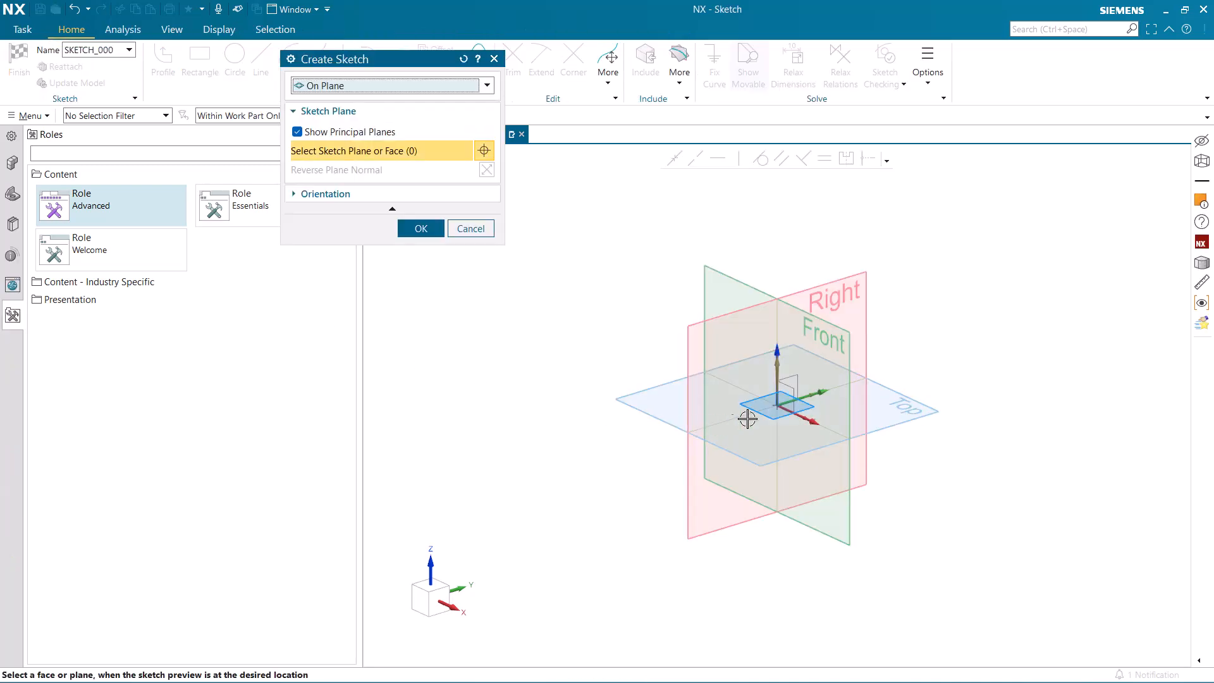
click(791, 392)
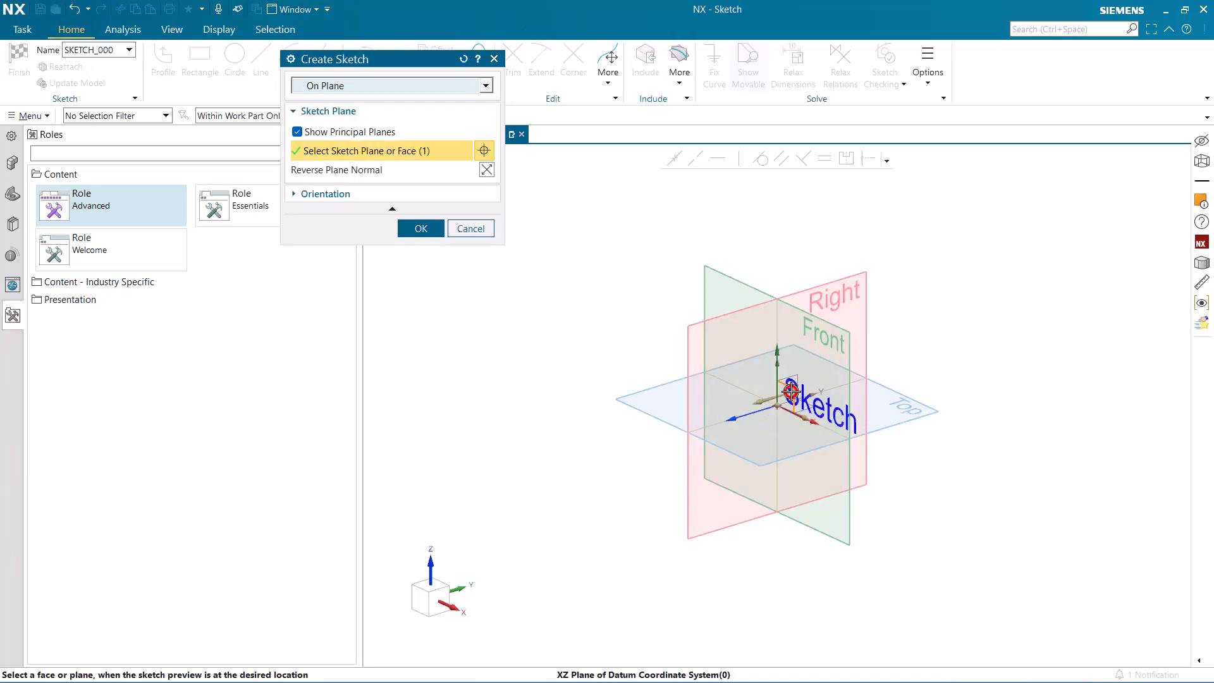
click(421, 228)
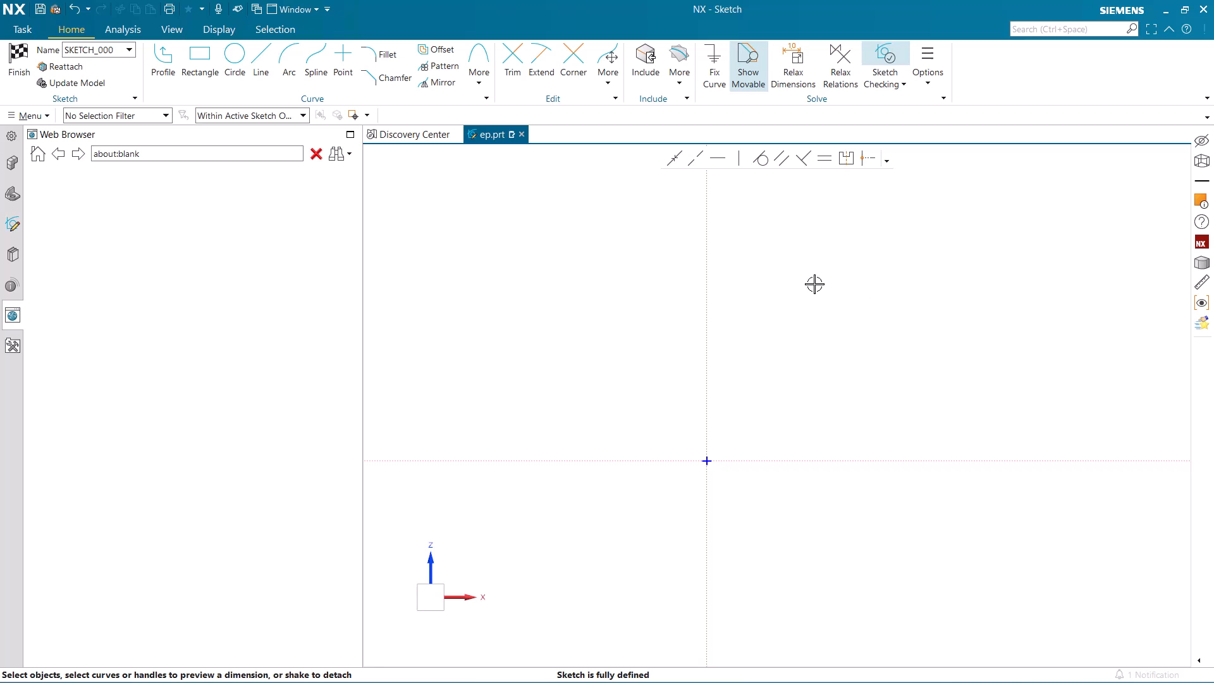
click(200, 67)
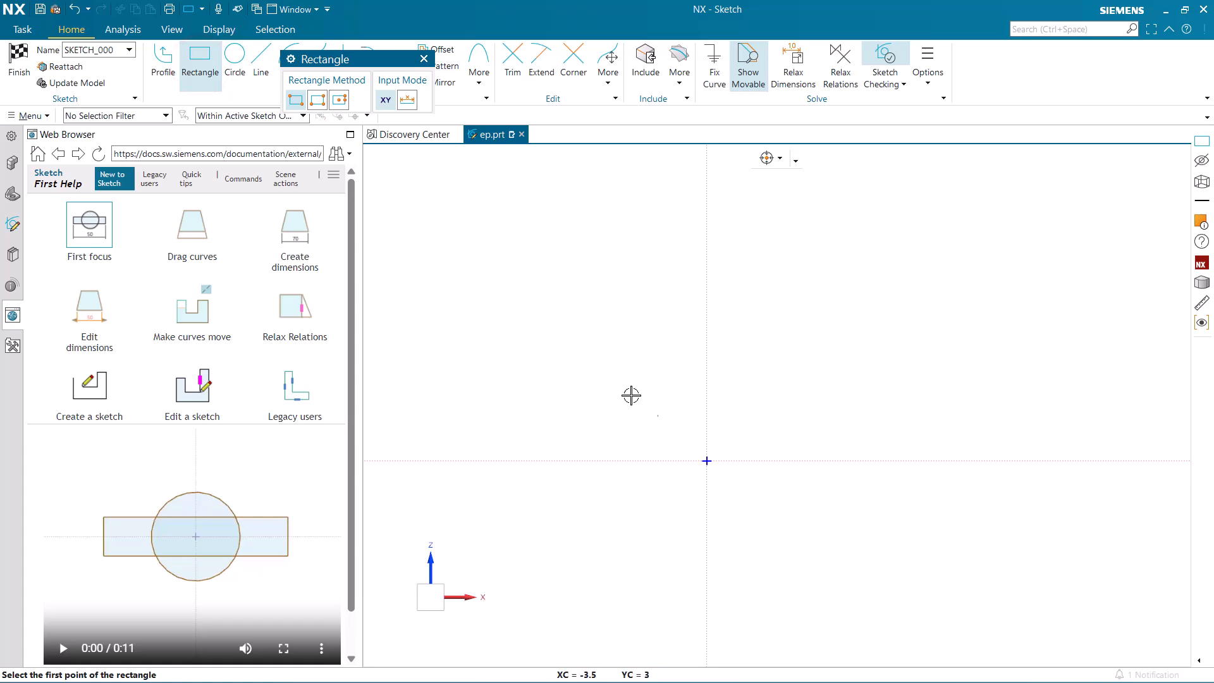
click(708, 461)
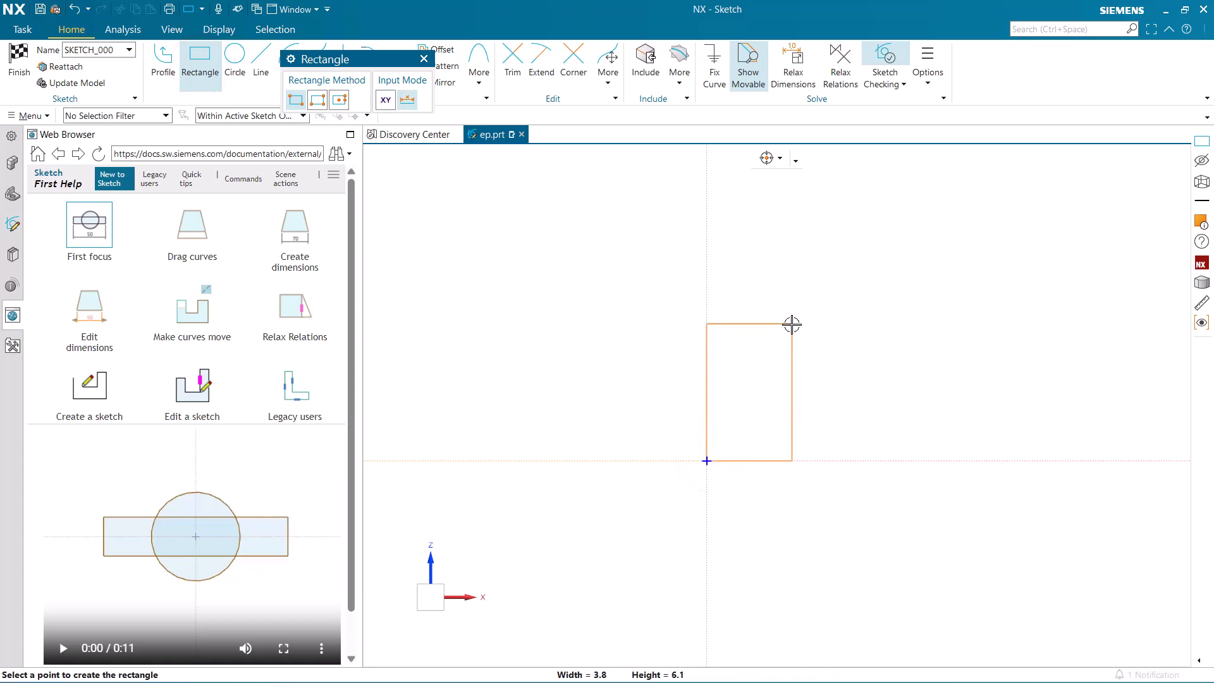
mouse_move(792, 313)
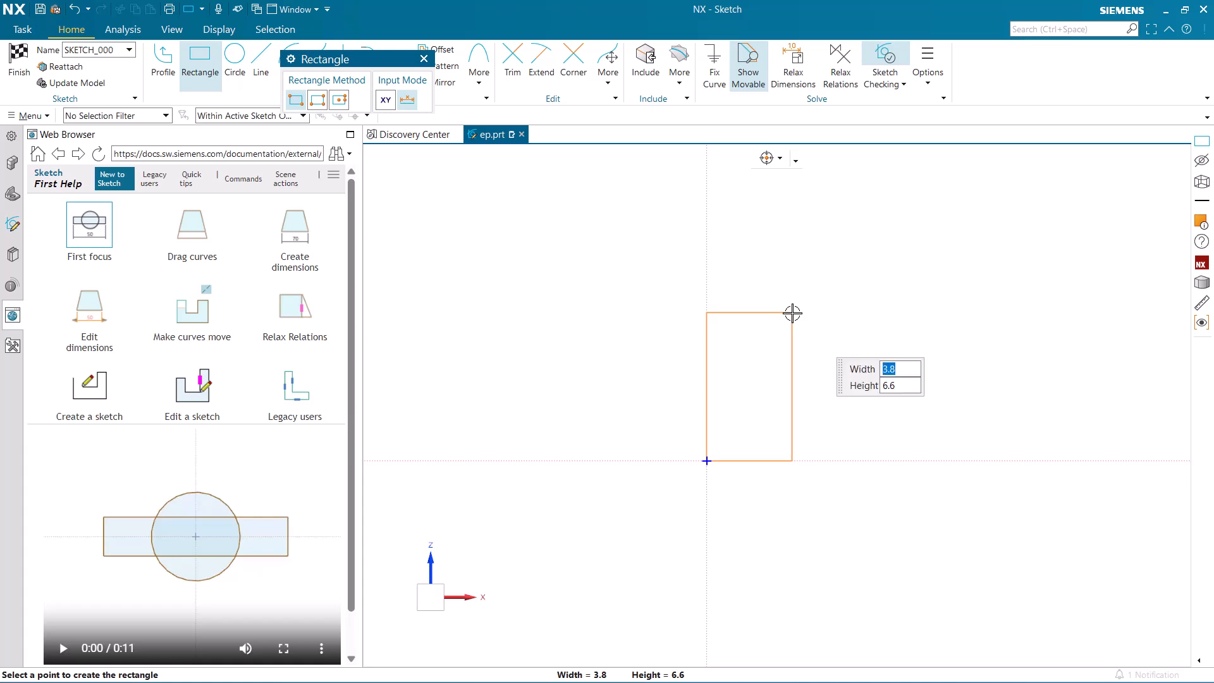
click(424, 58)
Step: Sketch a two-point rectangle from the sketch origin up and along positive X, about 1 in wide and 2 in high
click(199, 58)
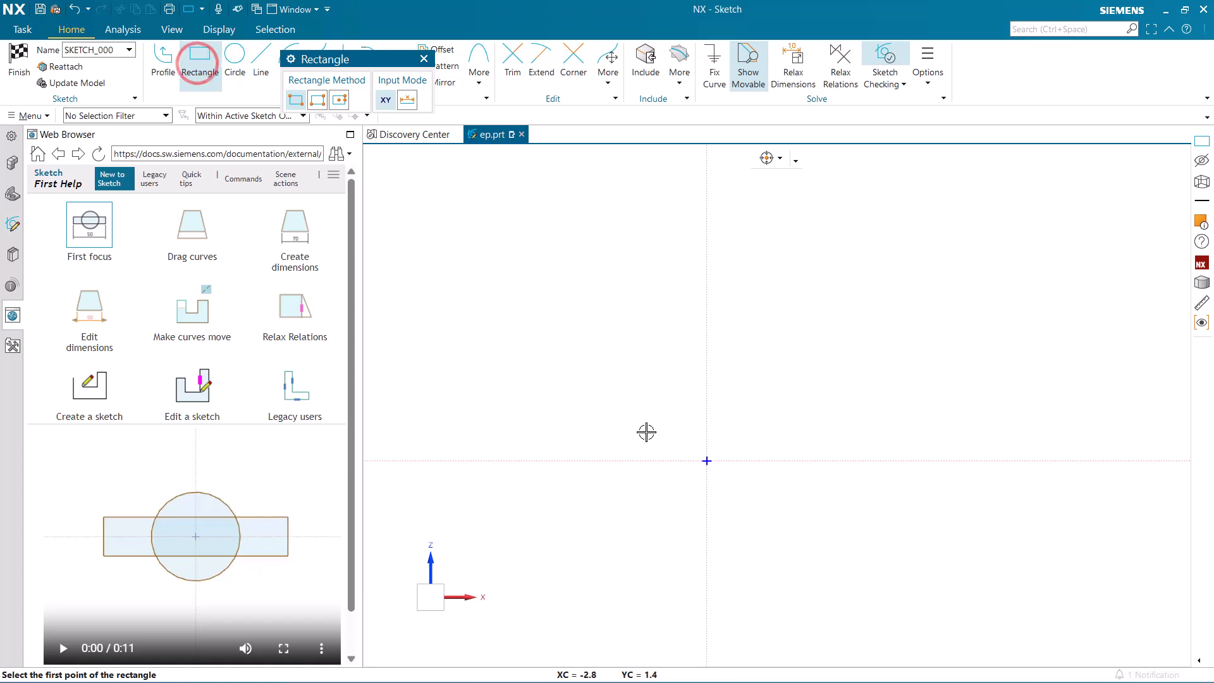
click(706, 462)
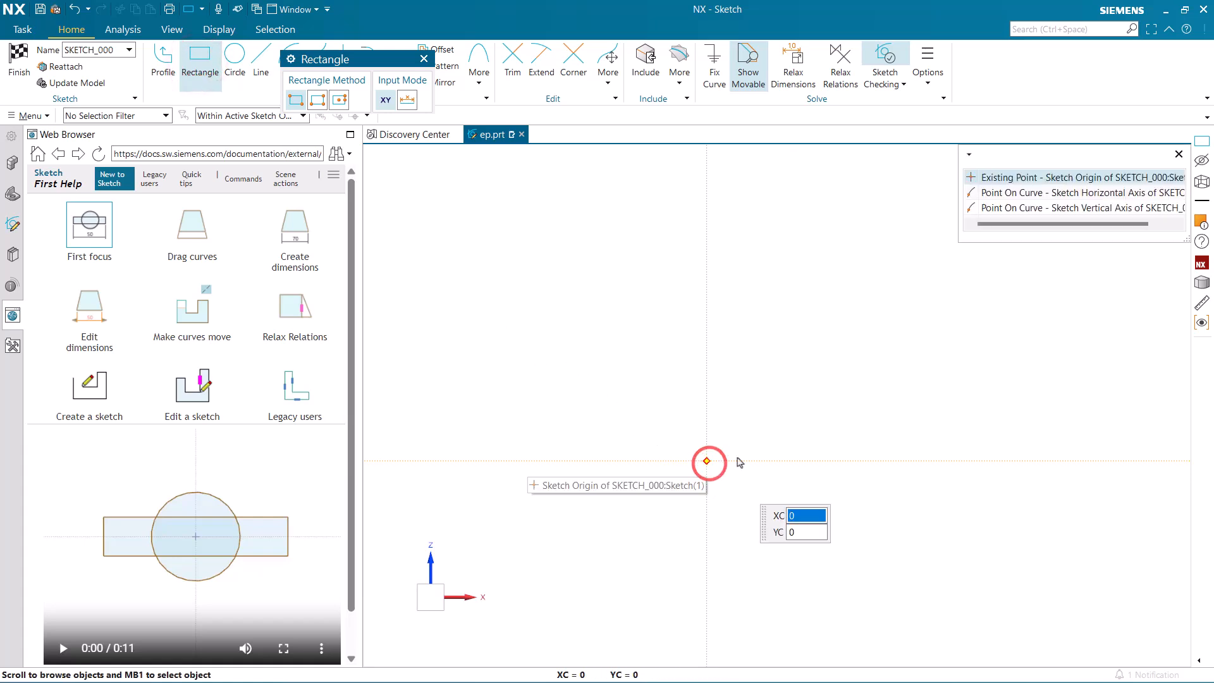
click(1047, 179)
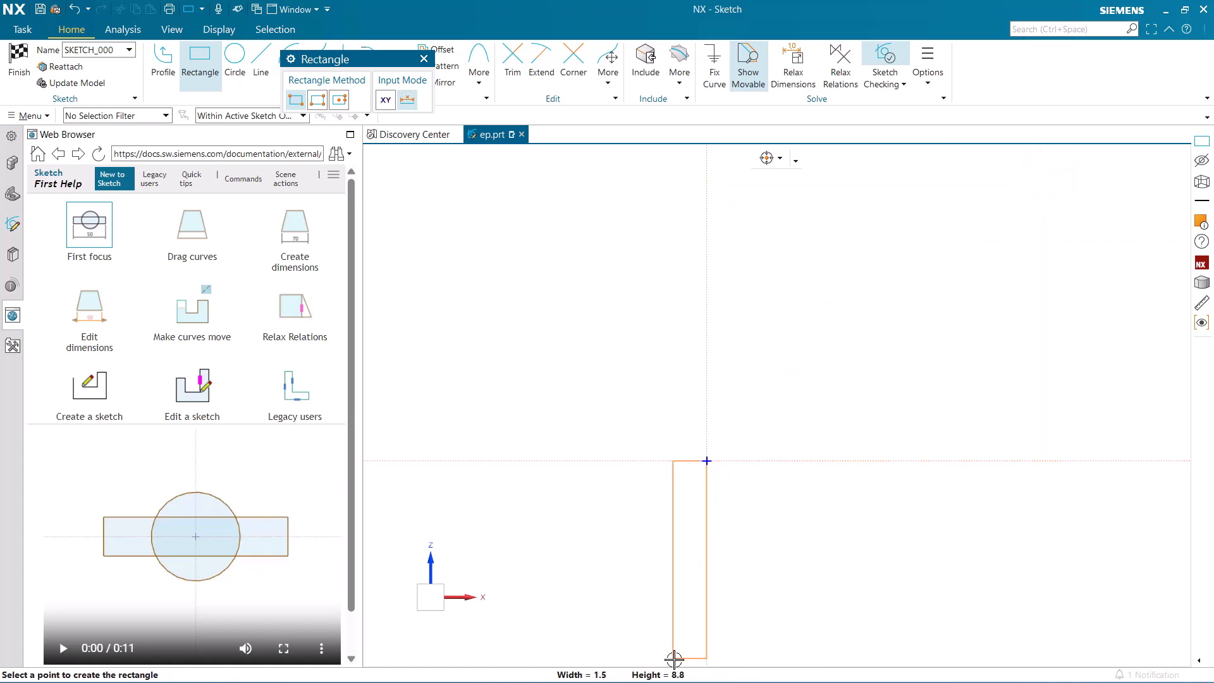
click(728, 416)
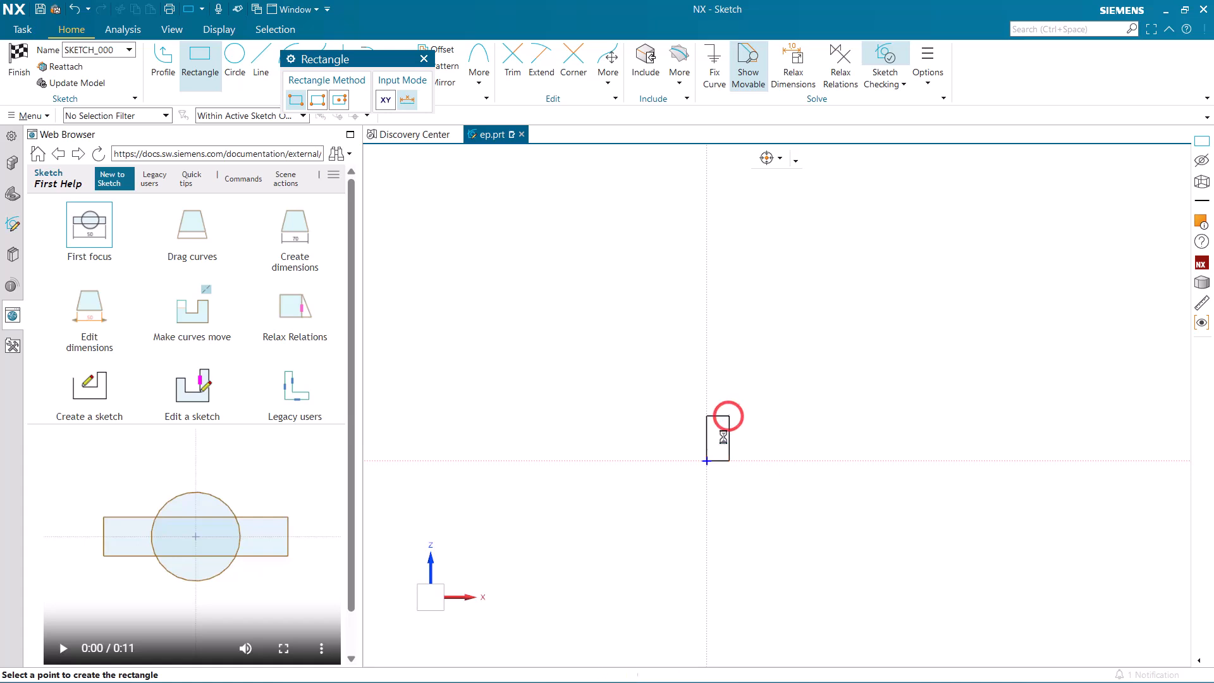
scroll(737, 446, up, 5)
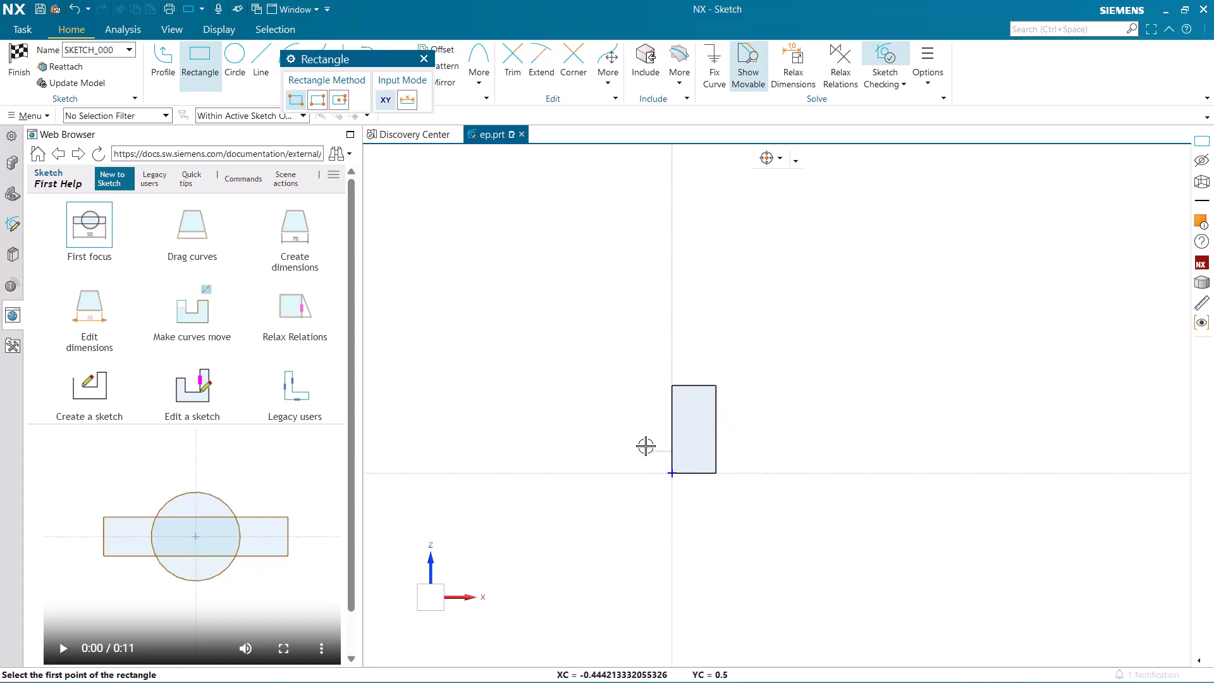
scroll(723, 437, up, 3)
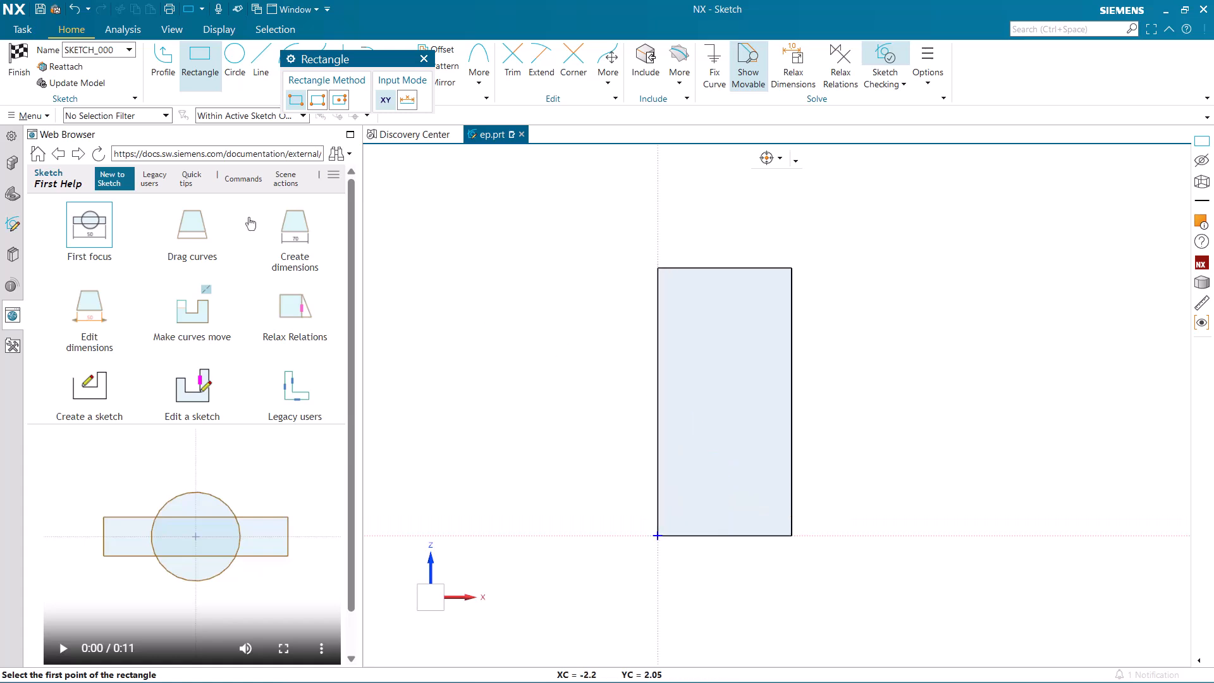
click(186, 68)
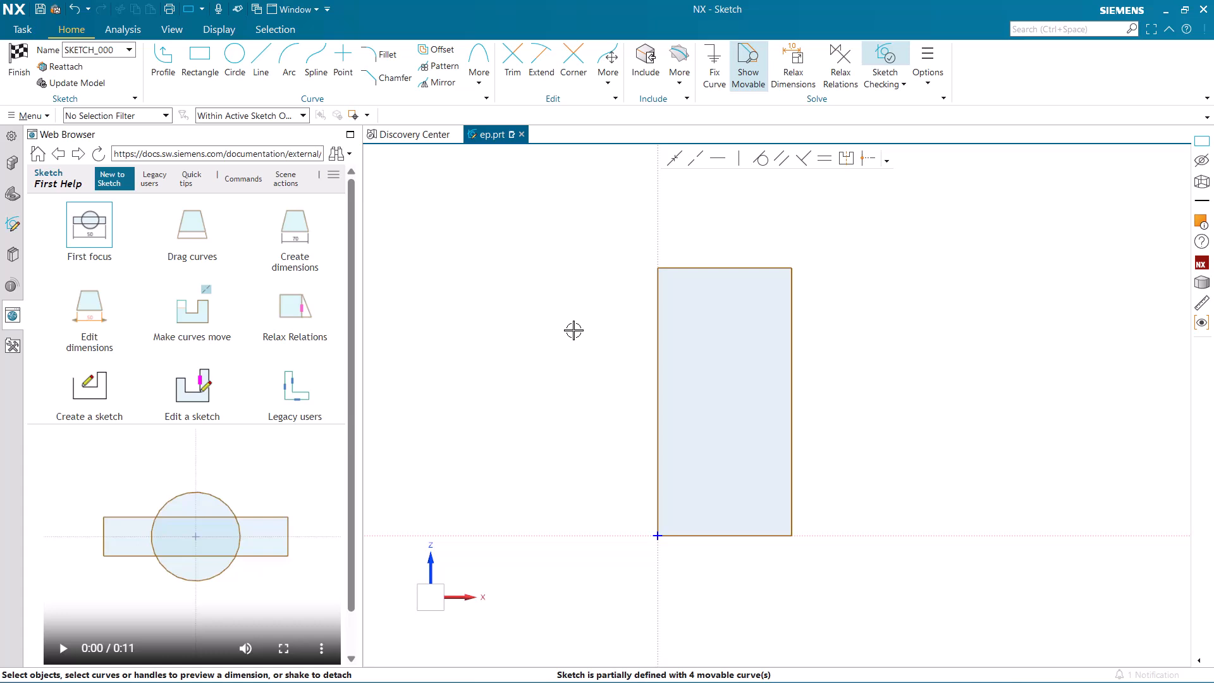
Step: Dimension the rectangle's height along its outer vertical edge with the formula =majordia
click(791, 372)
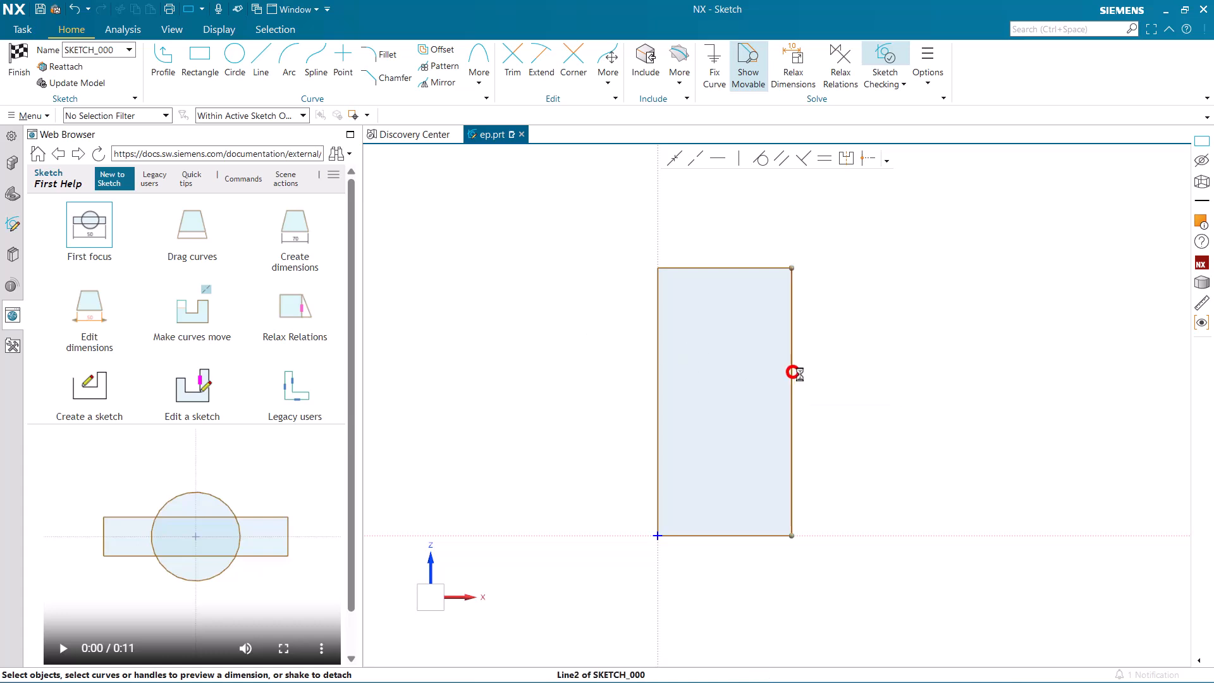
click(818, 401)
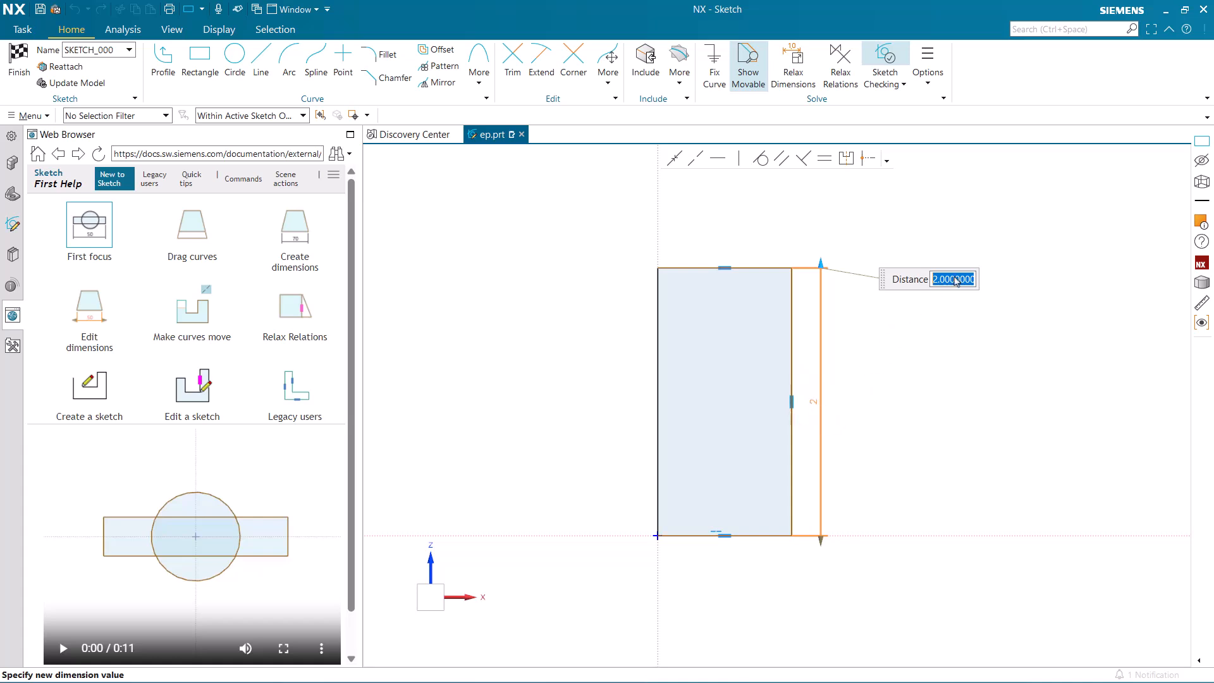
text(=majordia)
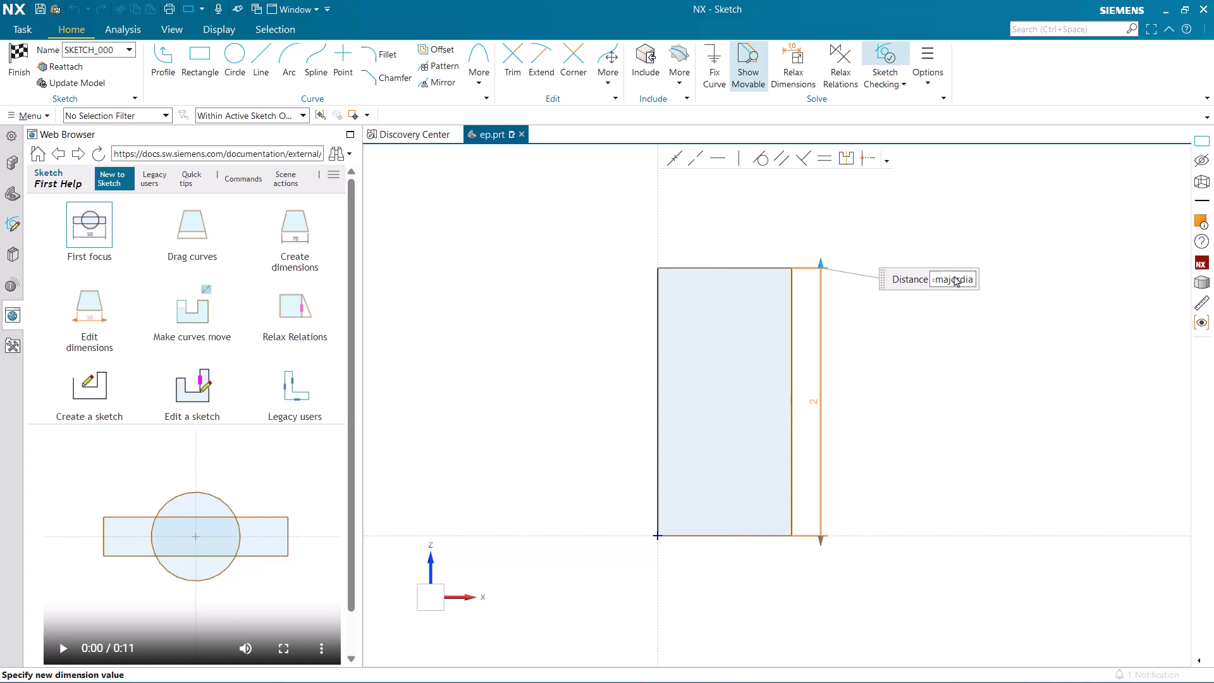
key(Return)
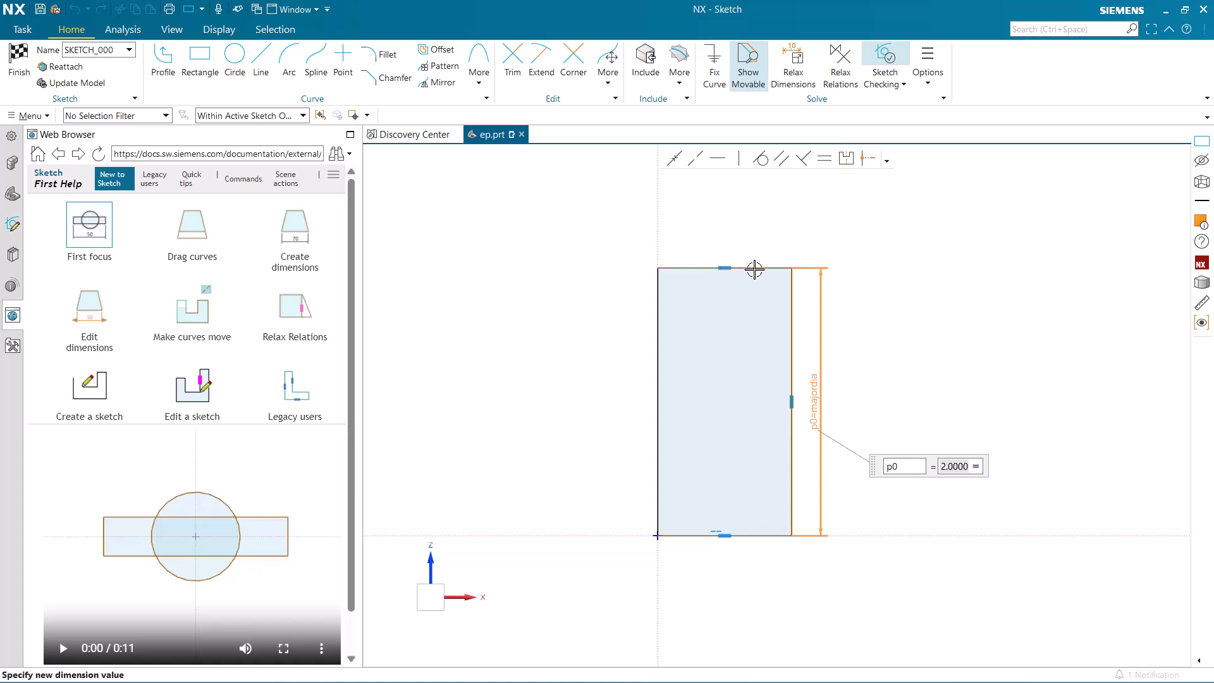
click(900, 385)
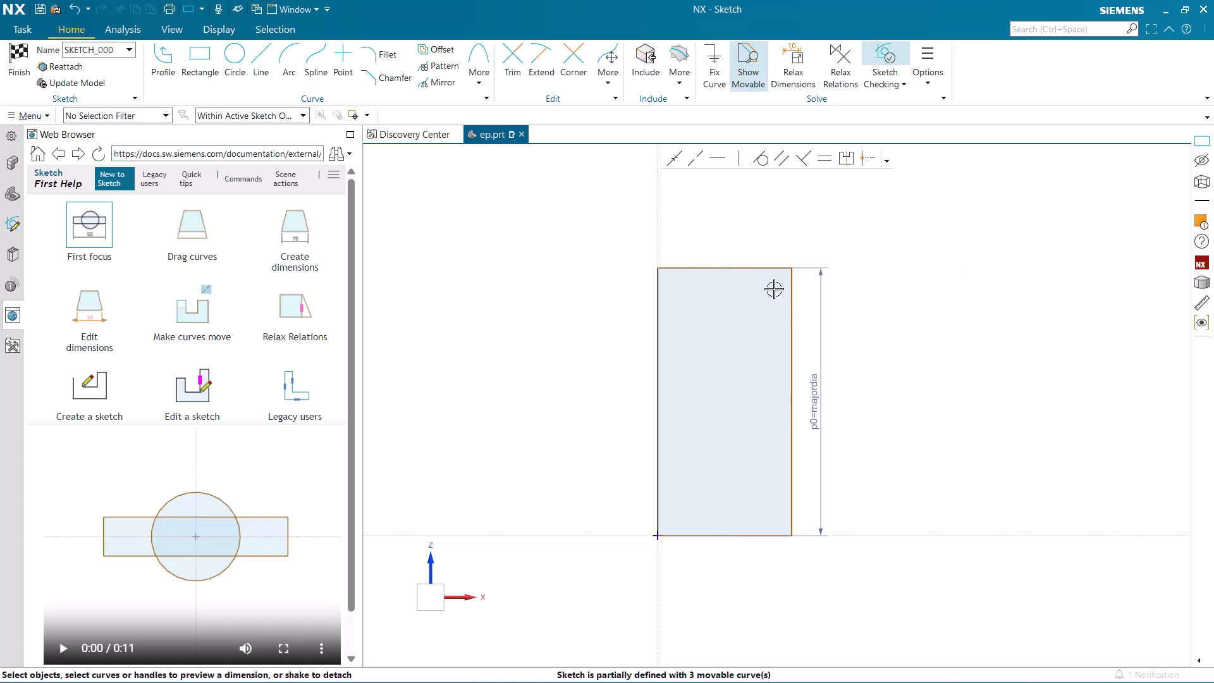
Step: Dimension the rectangle's width along its upper edge with the formula =minordia/2 and finish the sketch
click(757, 267)
click(725, 252)
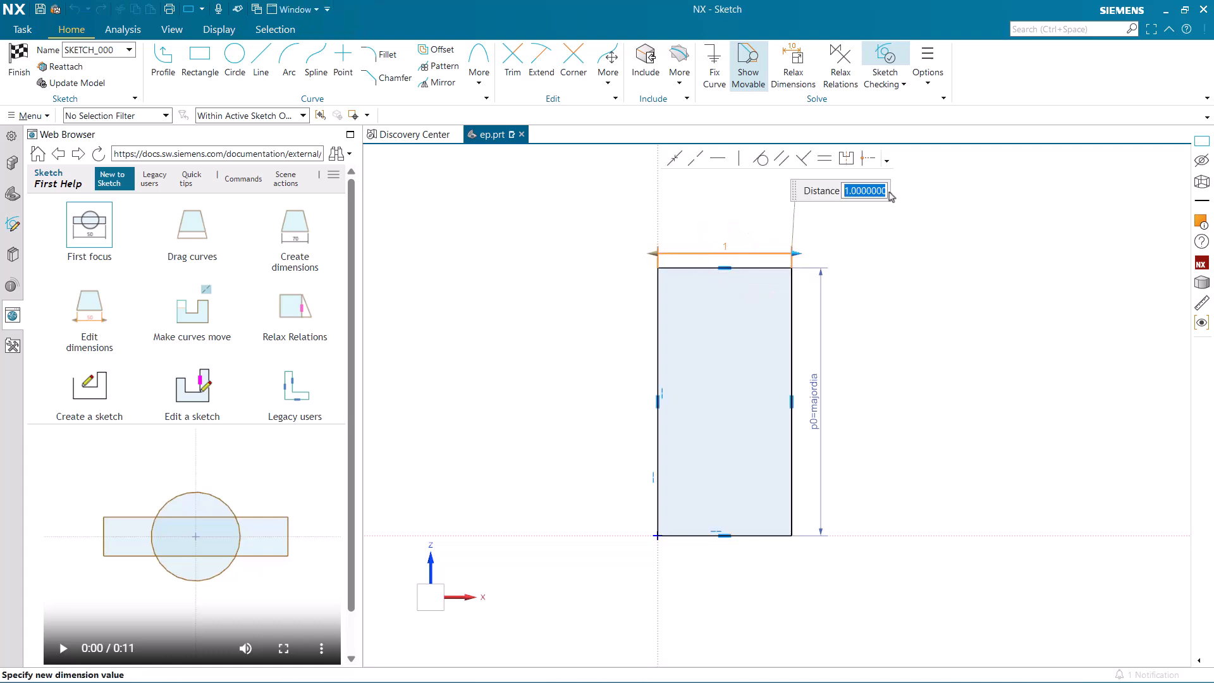
text(=minordia)
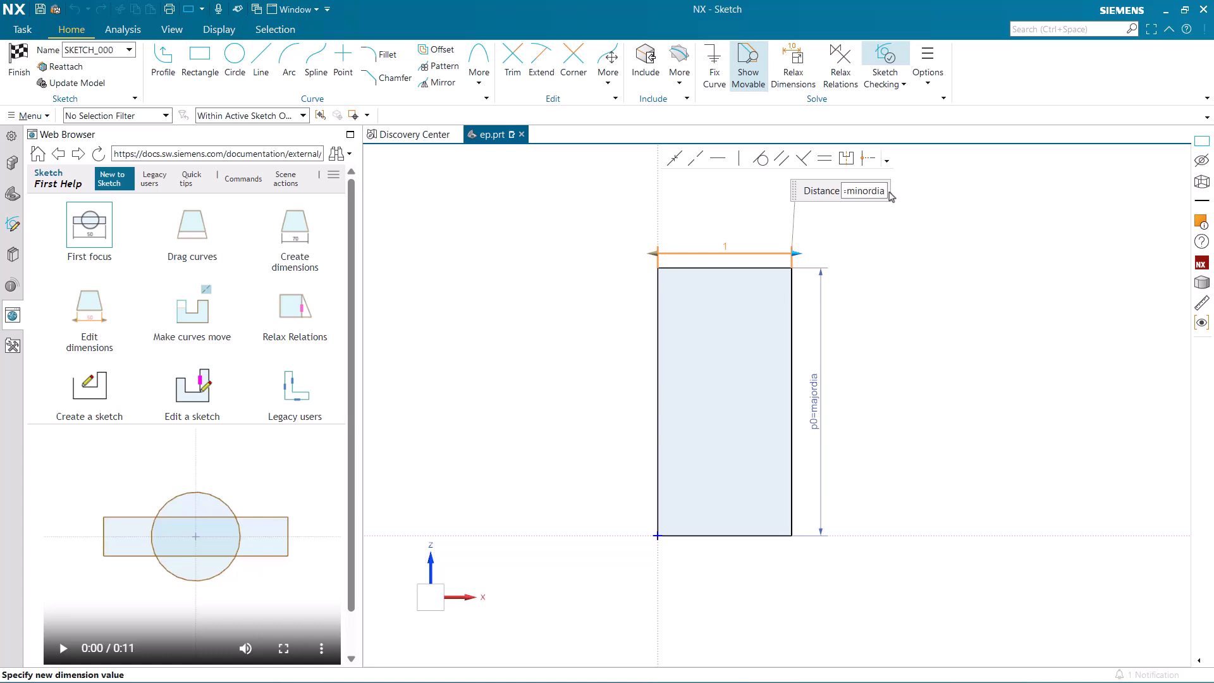
key(Return)
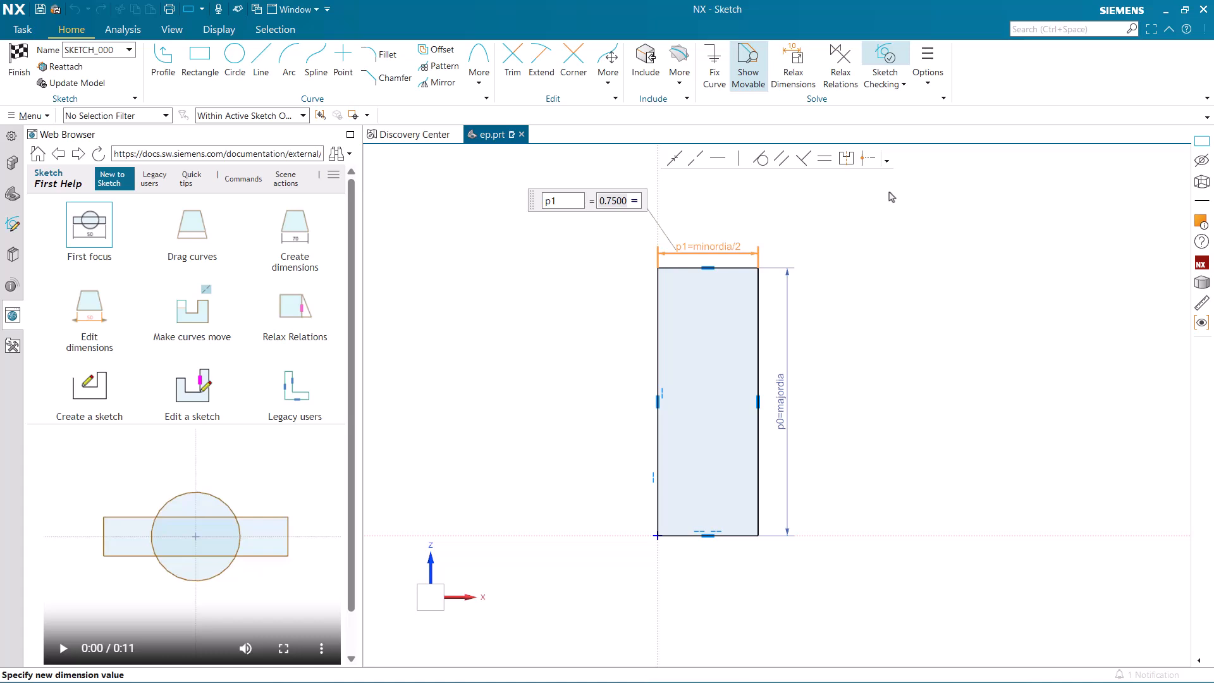
click(842, 220)
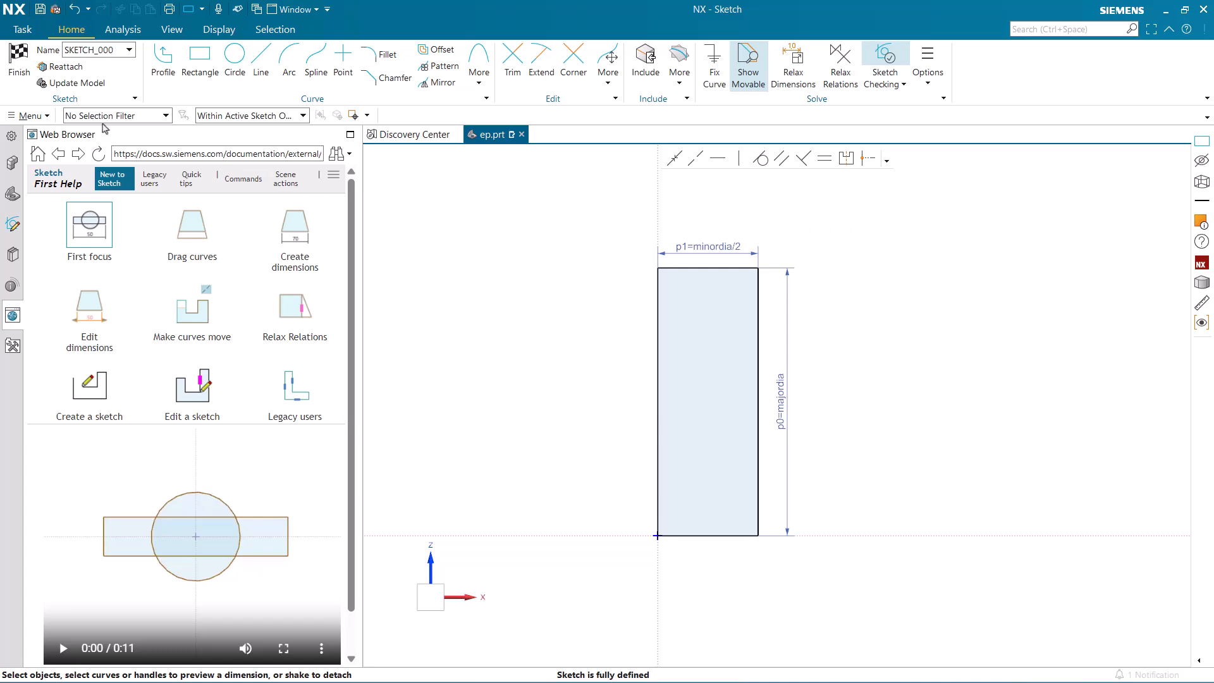
click(19, 67)
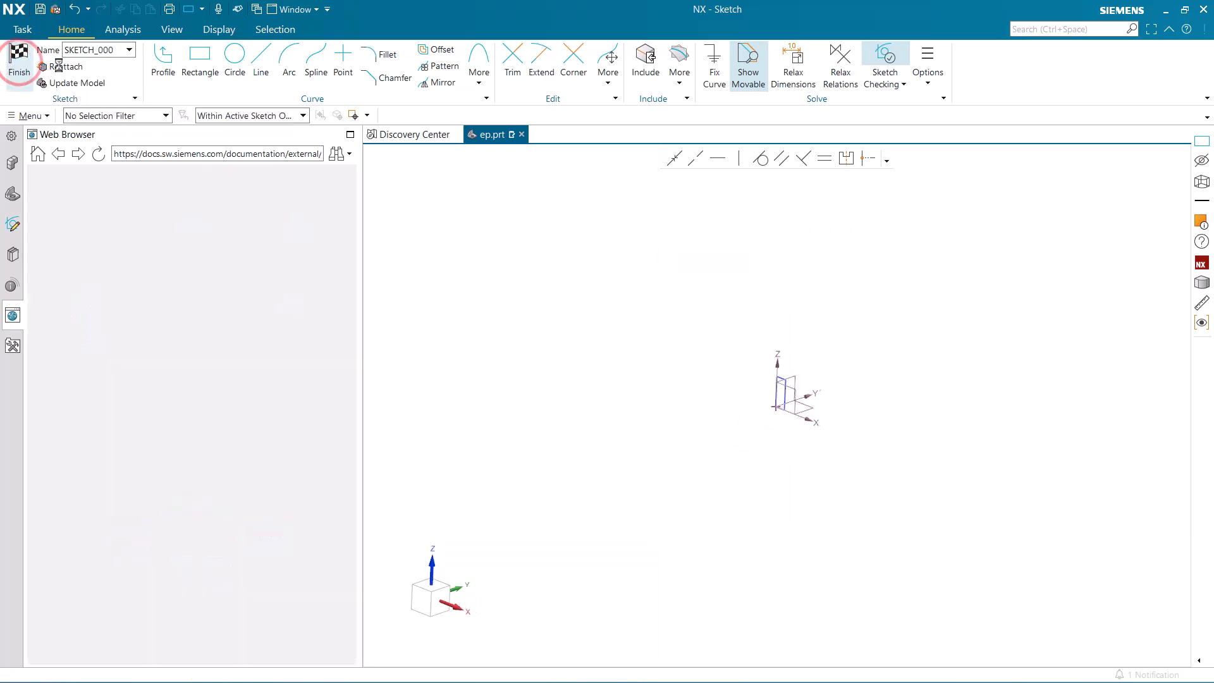
Step: Start a bridge curve using the rectangle's lower edge as the start object and its upper edge as the end object
scroll(789, 388, up, 5)
scroll(811, 422, up, 5)
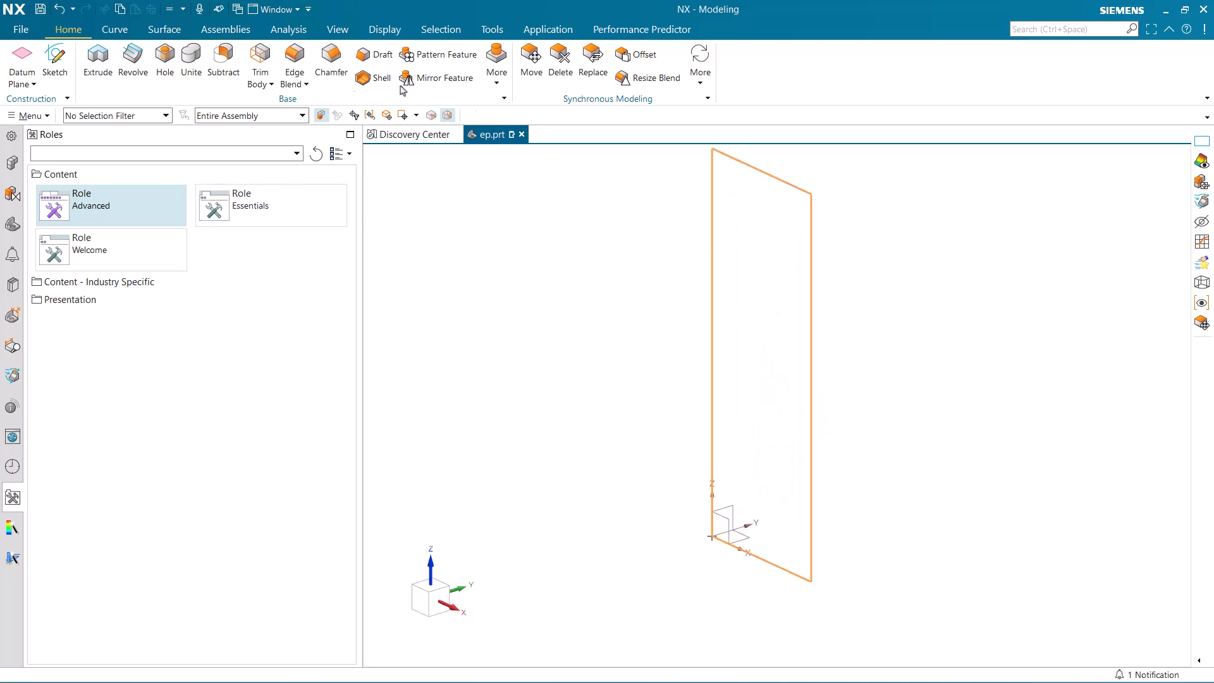
click(115, 29)
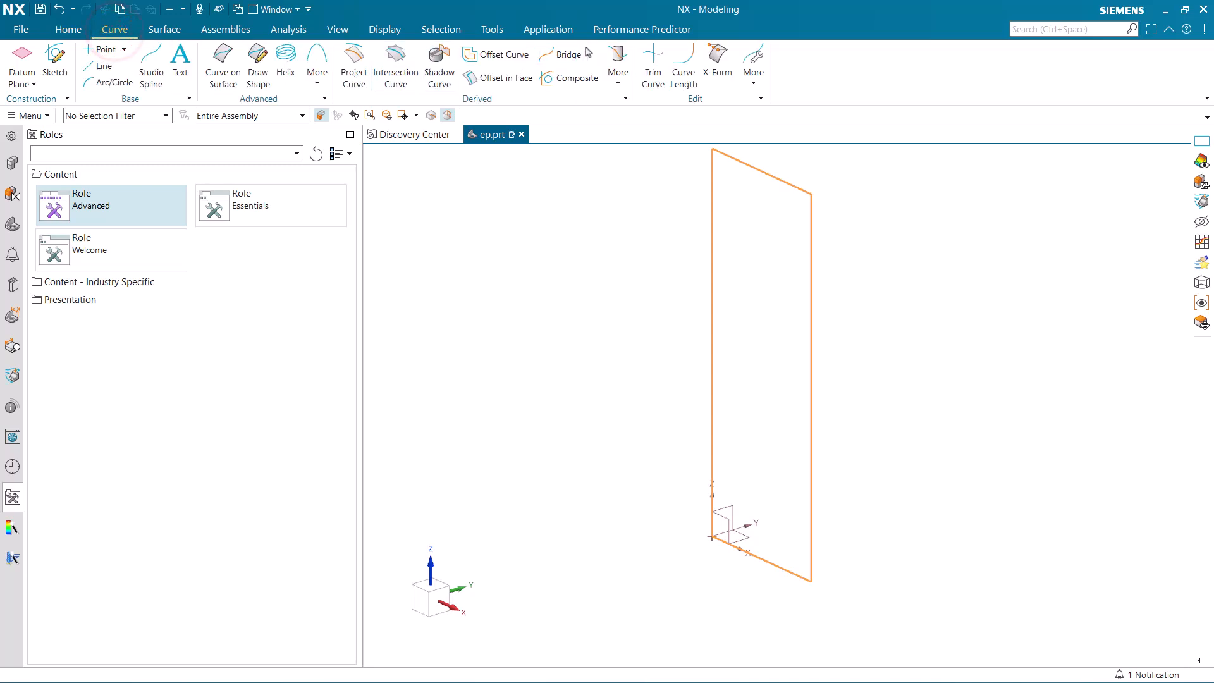
click(567, 55)
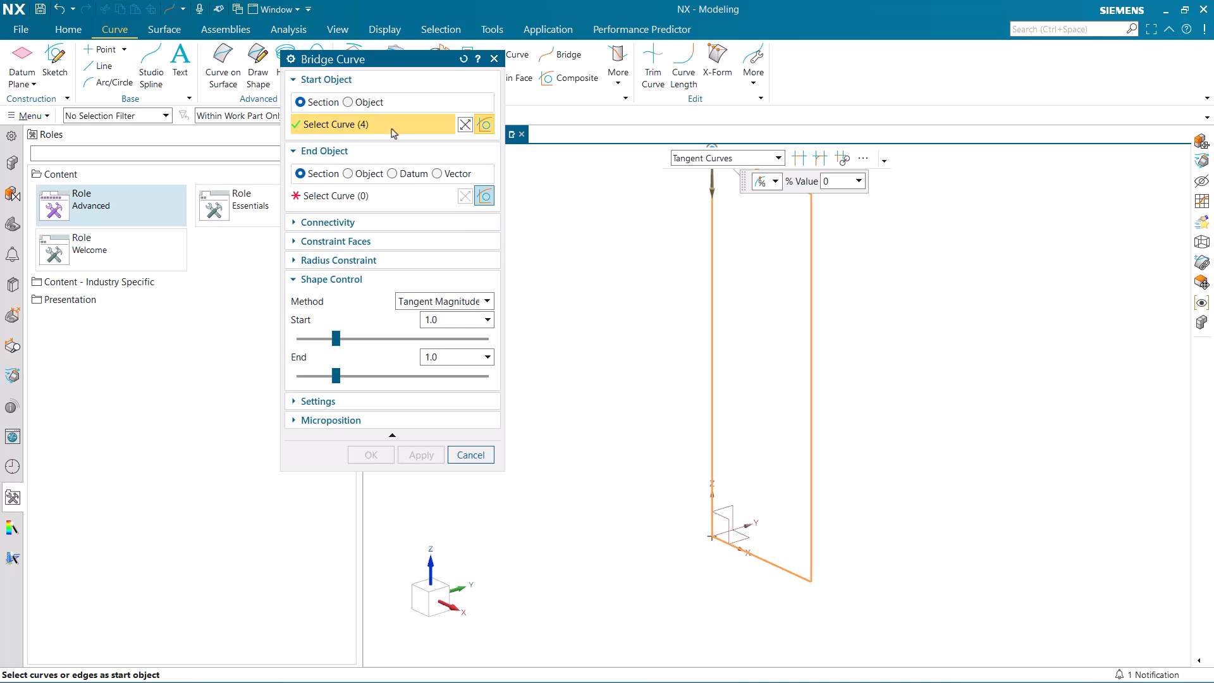
click(553, 206)
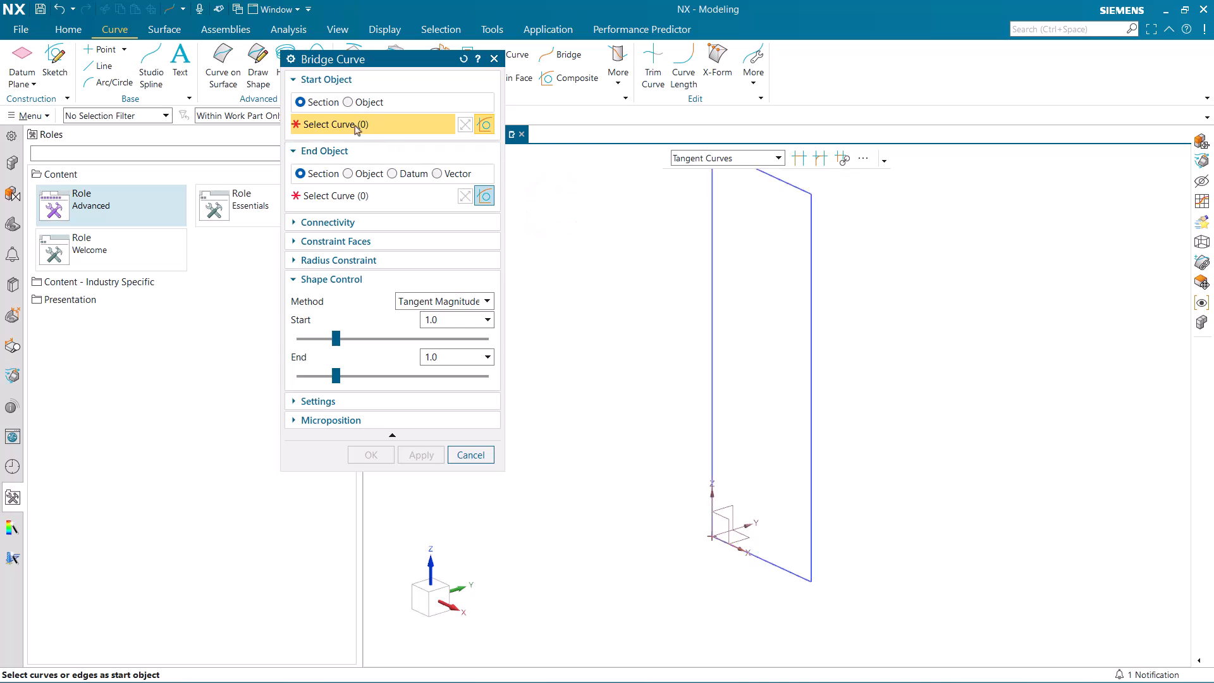
click(731, 547)
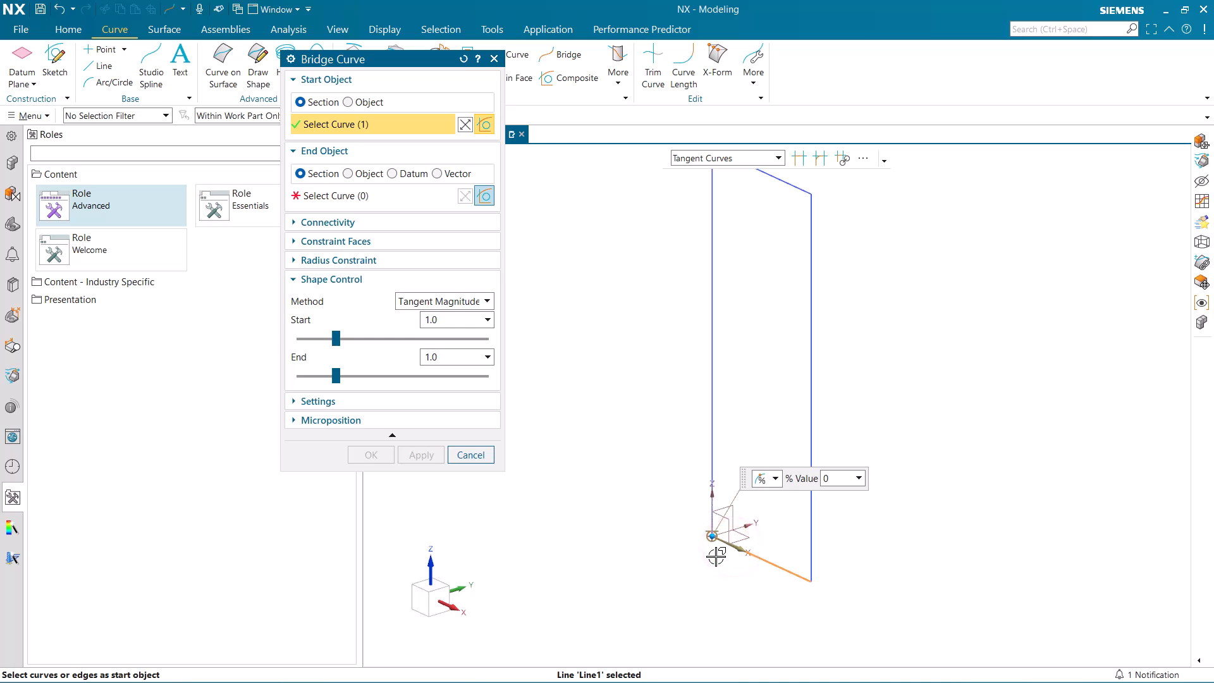
scroll(645, 580, down, 1)
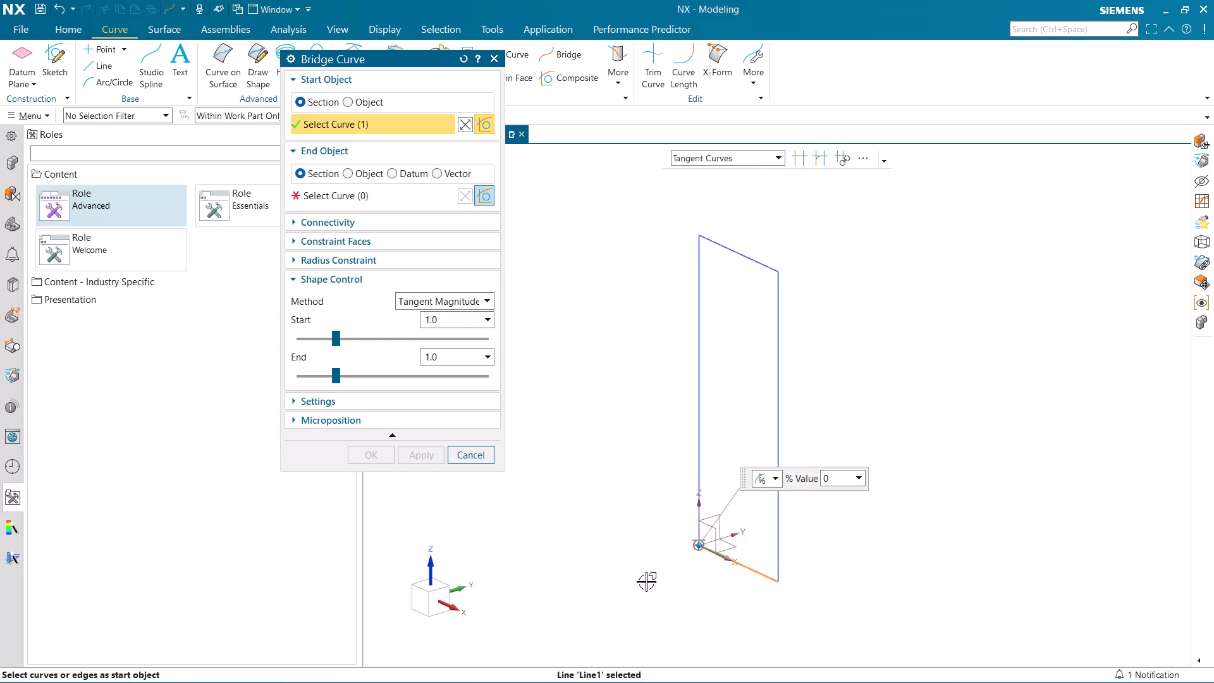
click(332, 194)
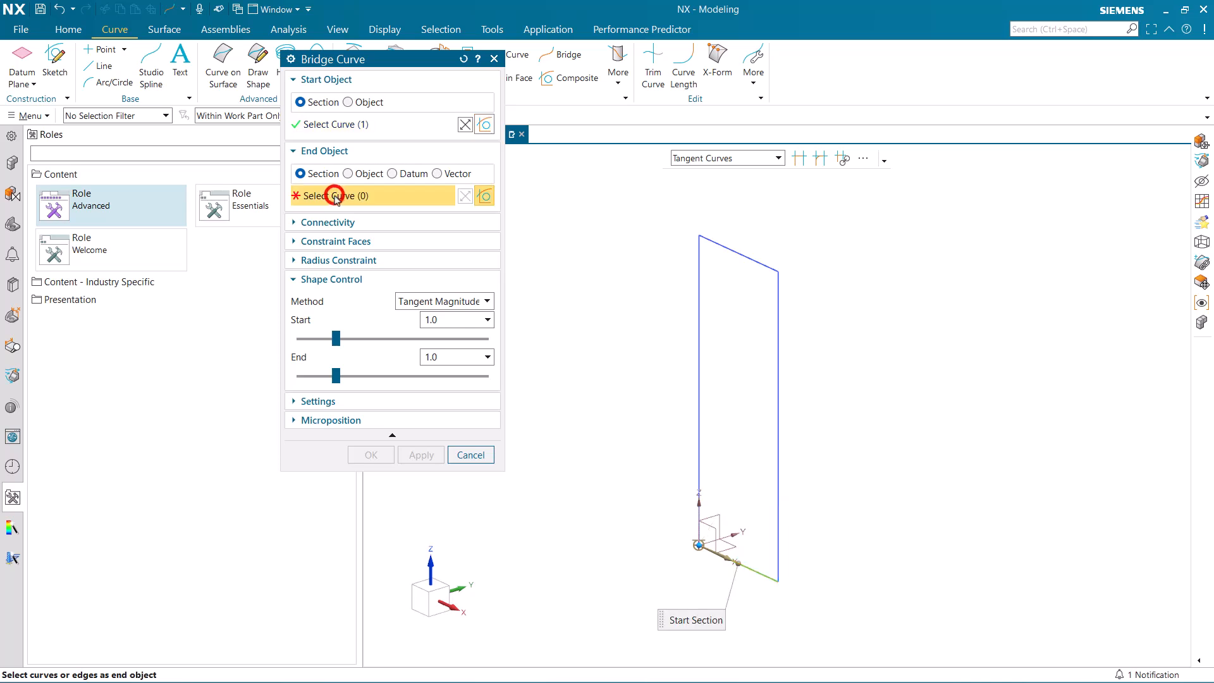
click(708, 240)
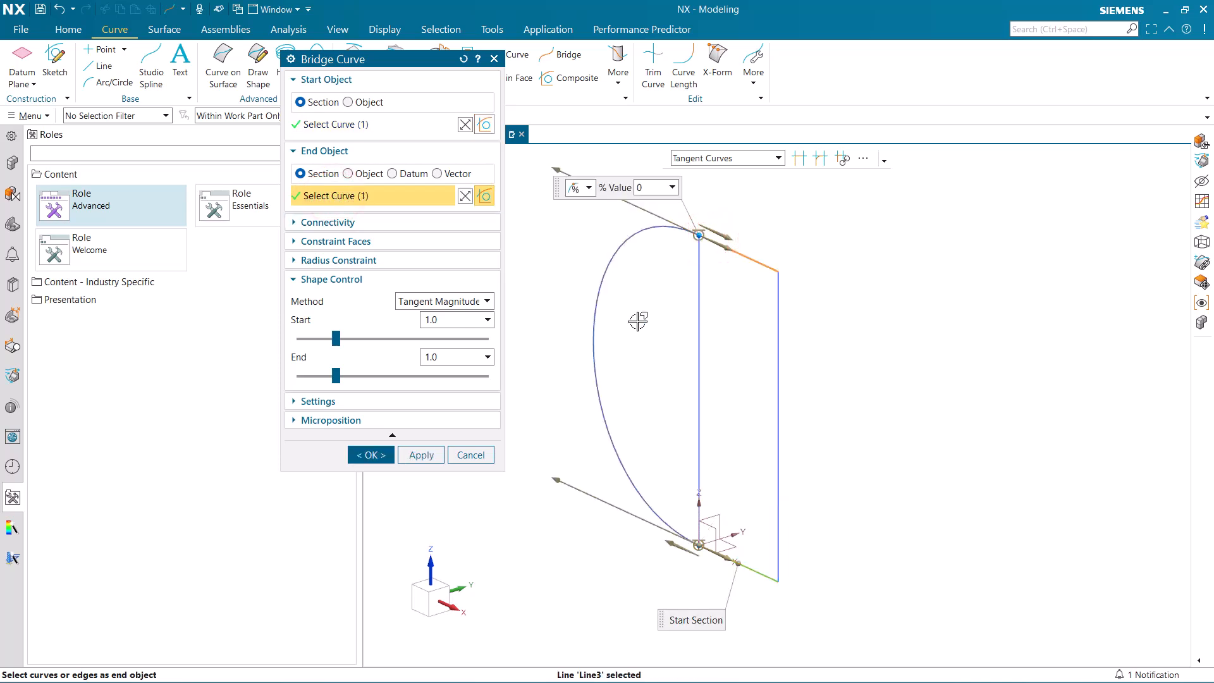
Step: Reverse the bridge curve's tangent direction at both its end and its start so it bulges toward positive X
mouse_move(551, 351)
middle_down()
mouse_move(555, 337)
mouse_move(650, 331)
mouse_move(548, 332)
middle_up()
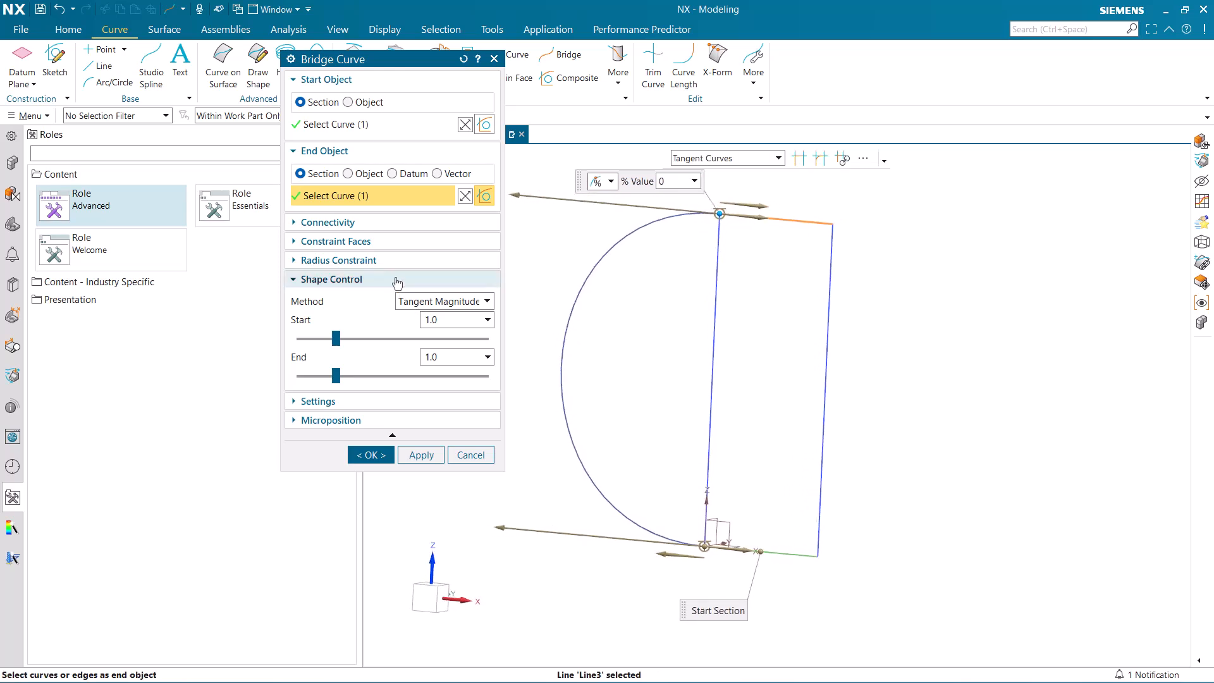
click(359, 223)
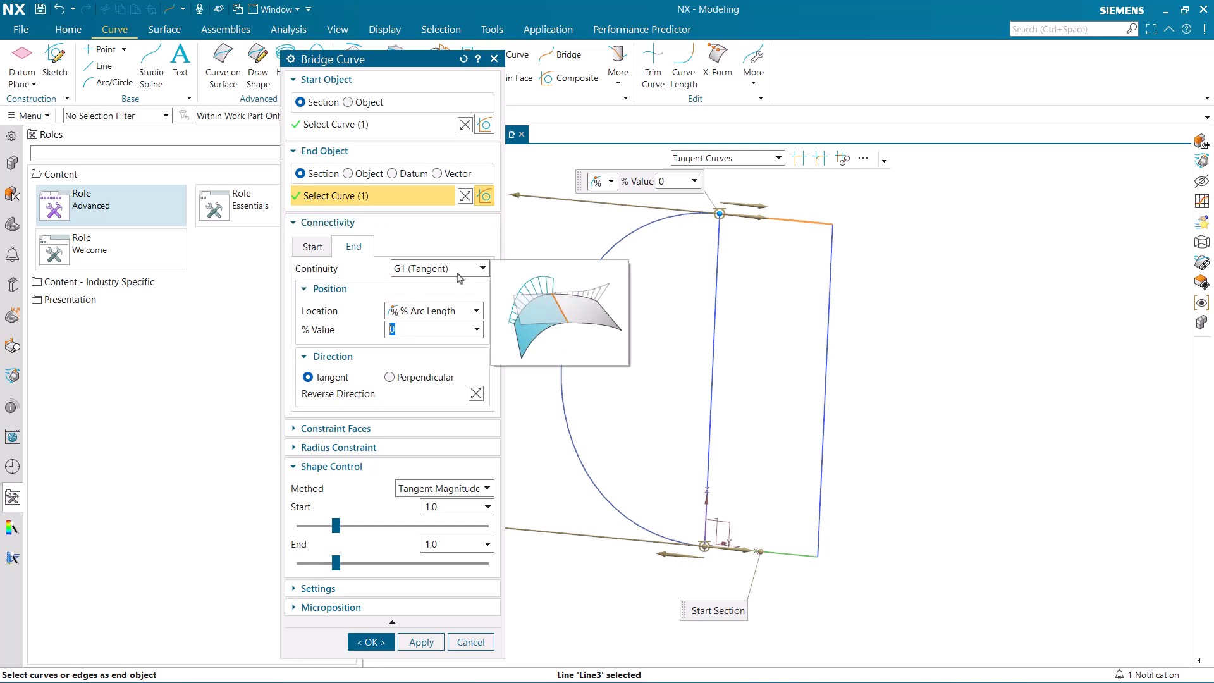
click(476, 394)
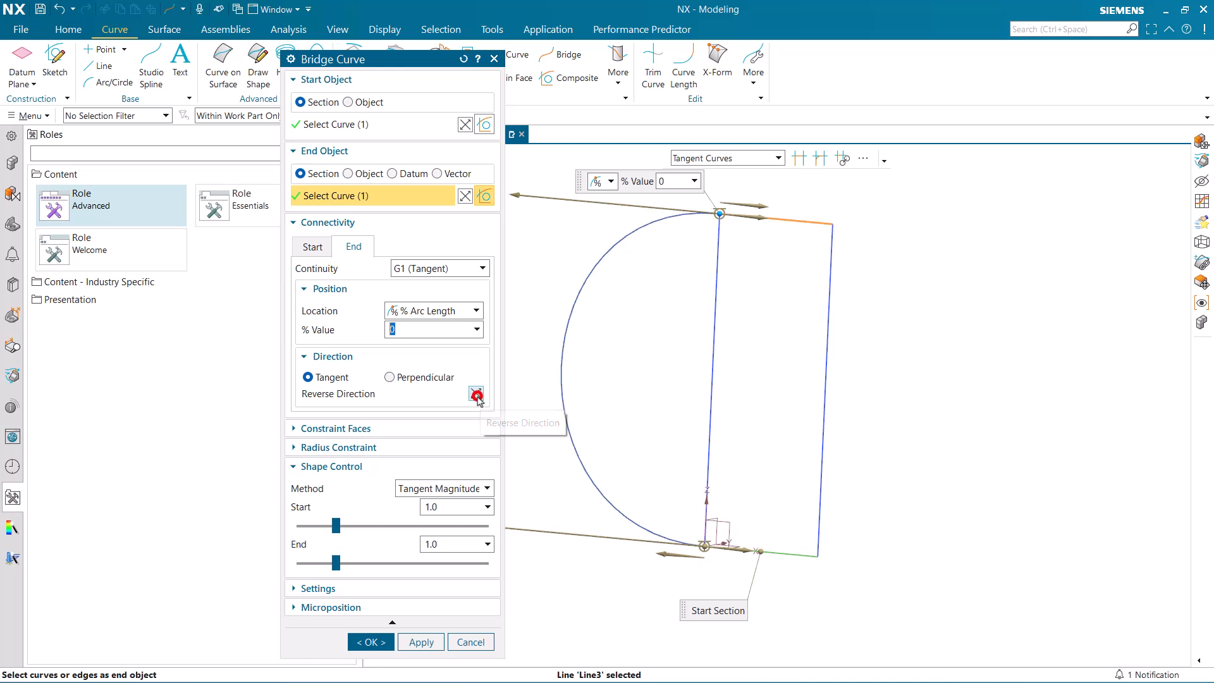
click(312, 247)
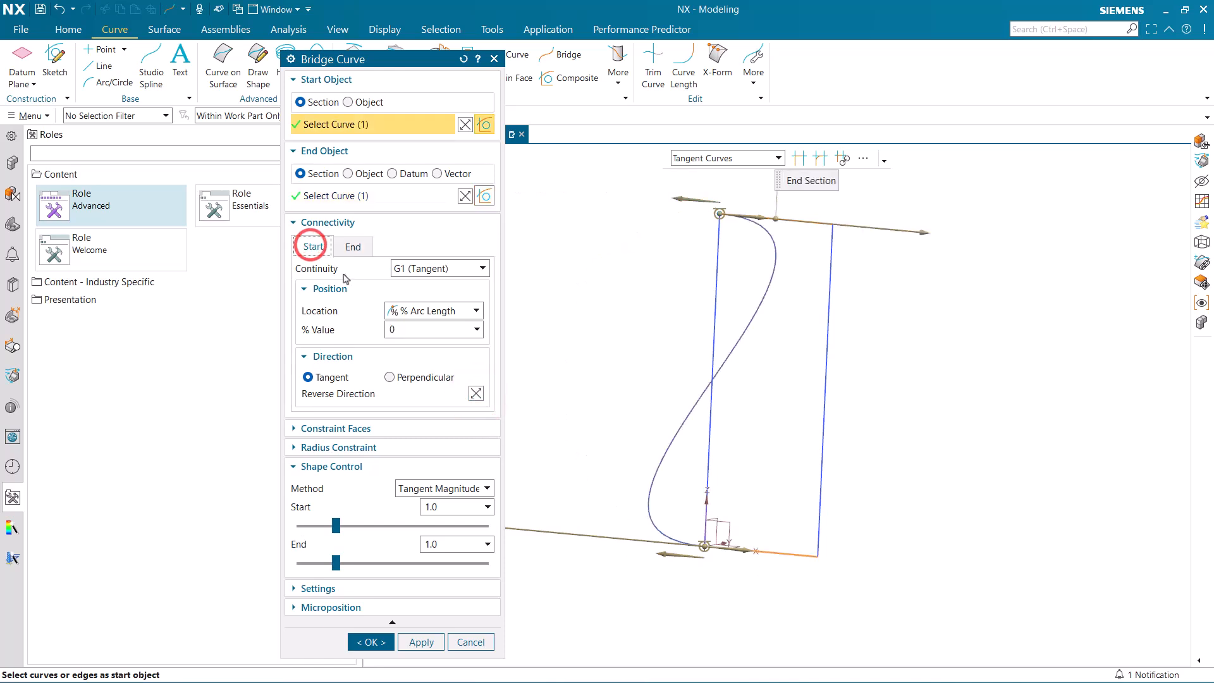
click(476, 394)
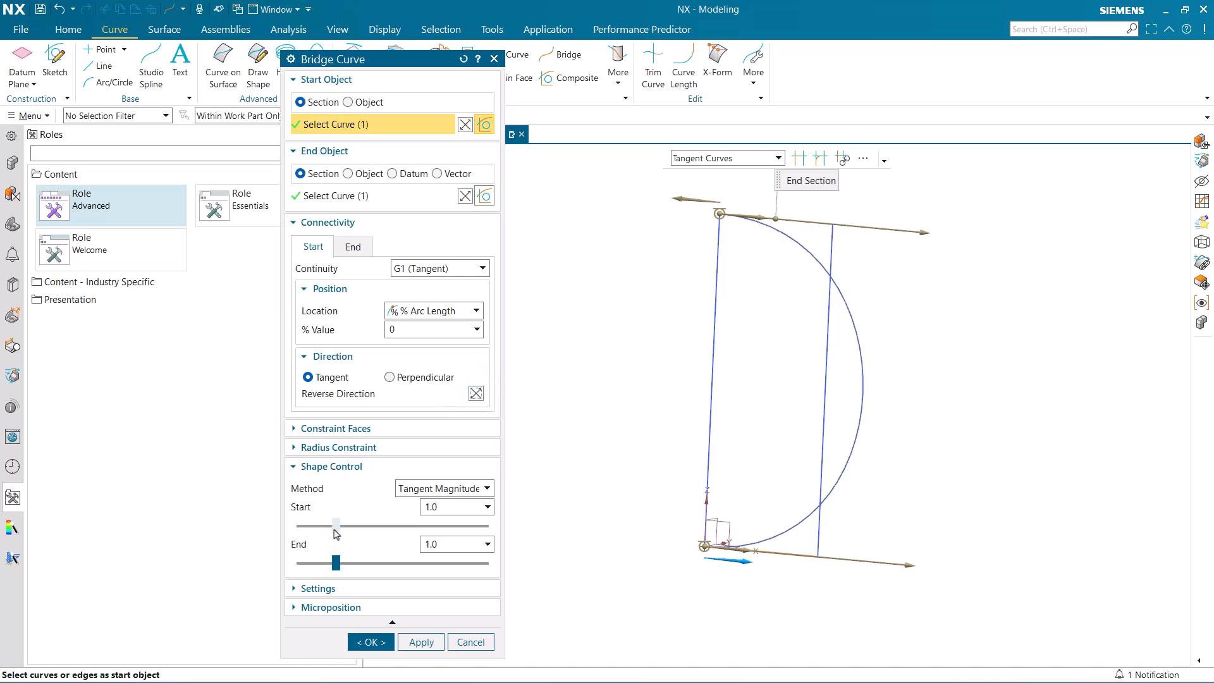
Step: Try tangent magnitudes of 0.6 at the start and 0.88 at the end of the bridge curve
click(315, 471)
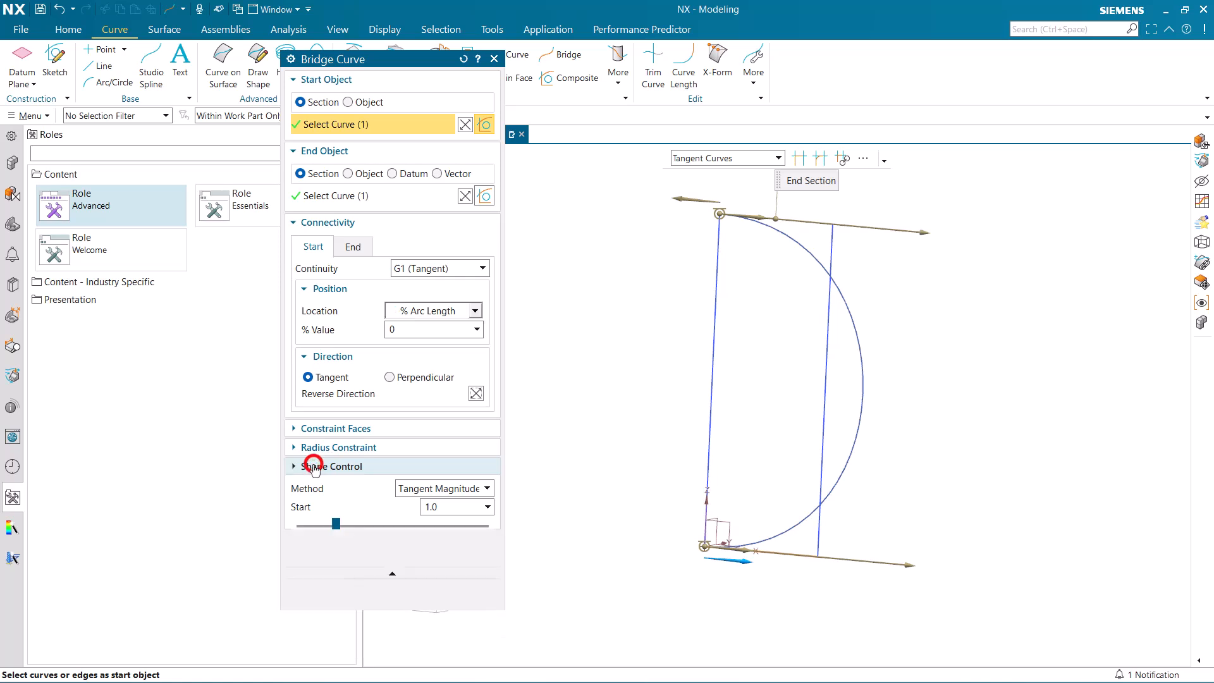
click(313, 468)
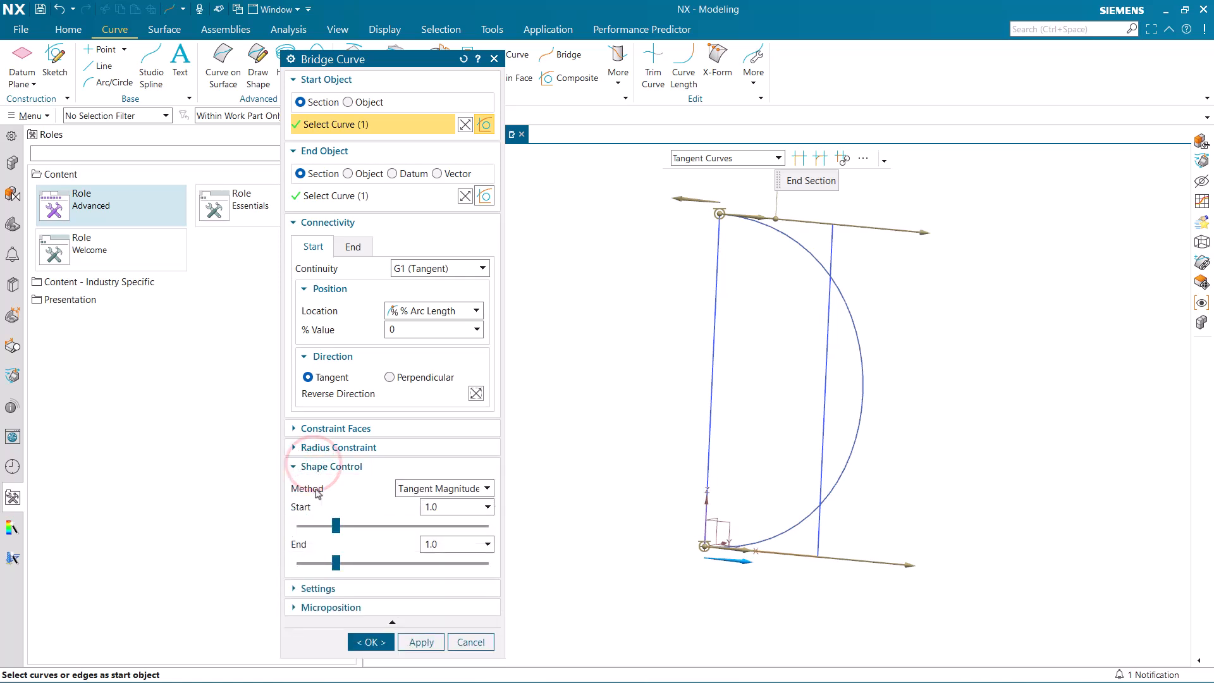
drag(335, 525, 325, 564)
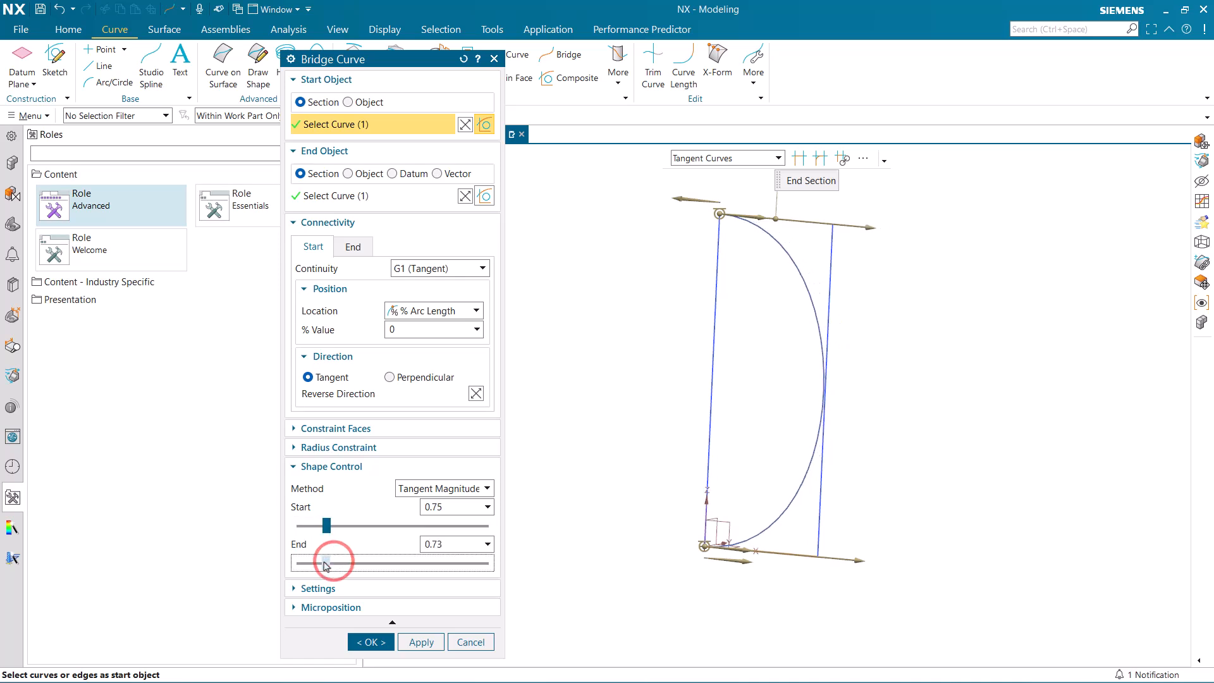
click(451, 510)
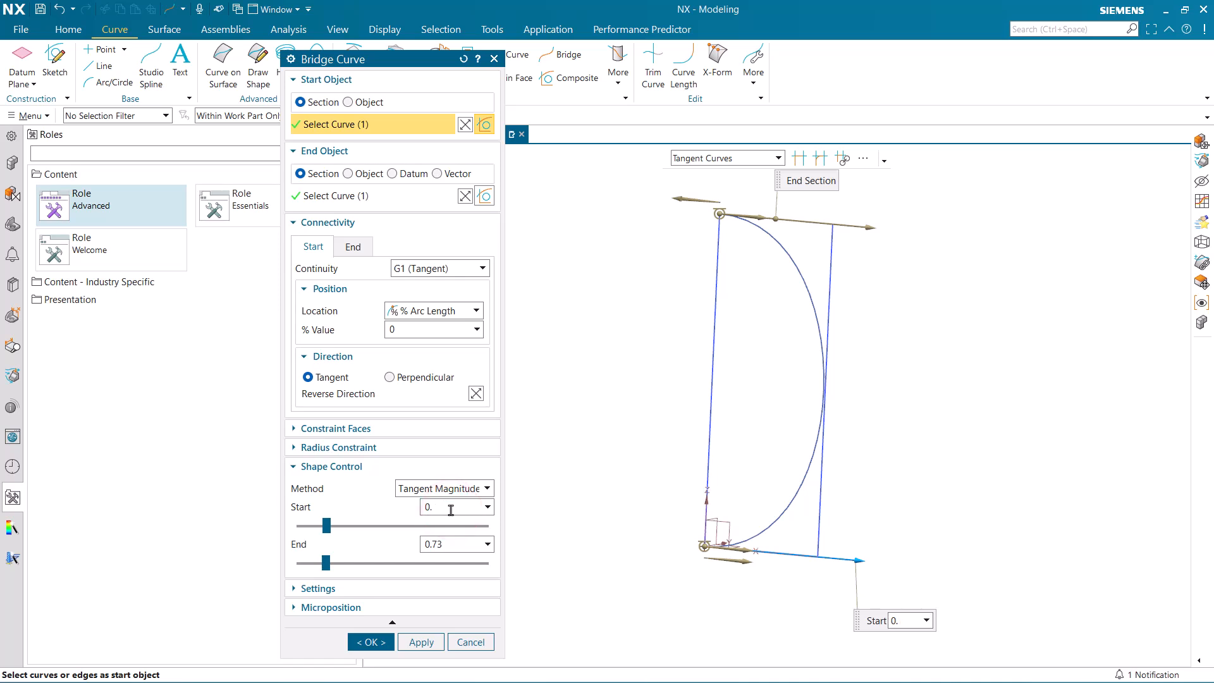
text(0.6)
key(Tab)
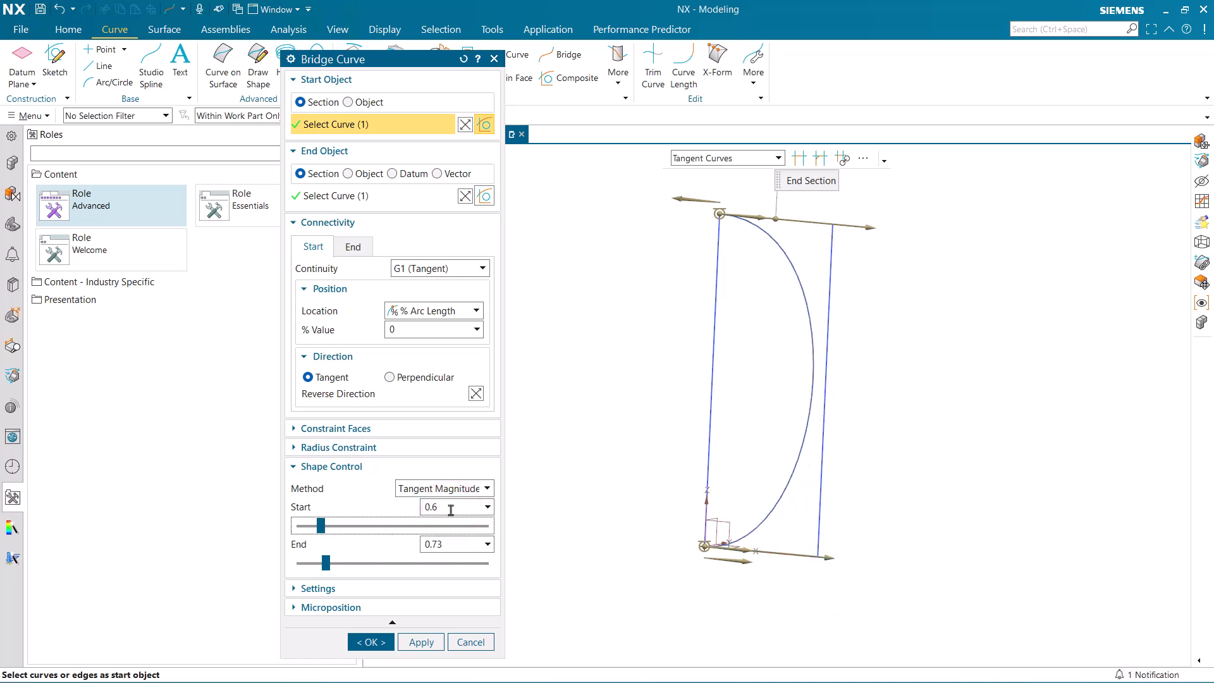
drag(452, 544, 433, 550)
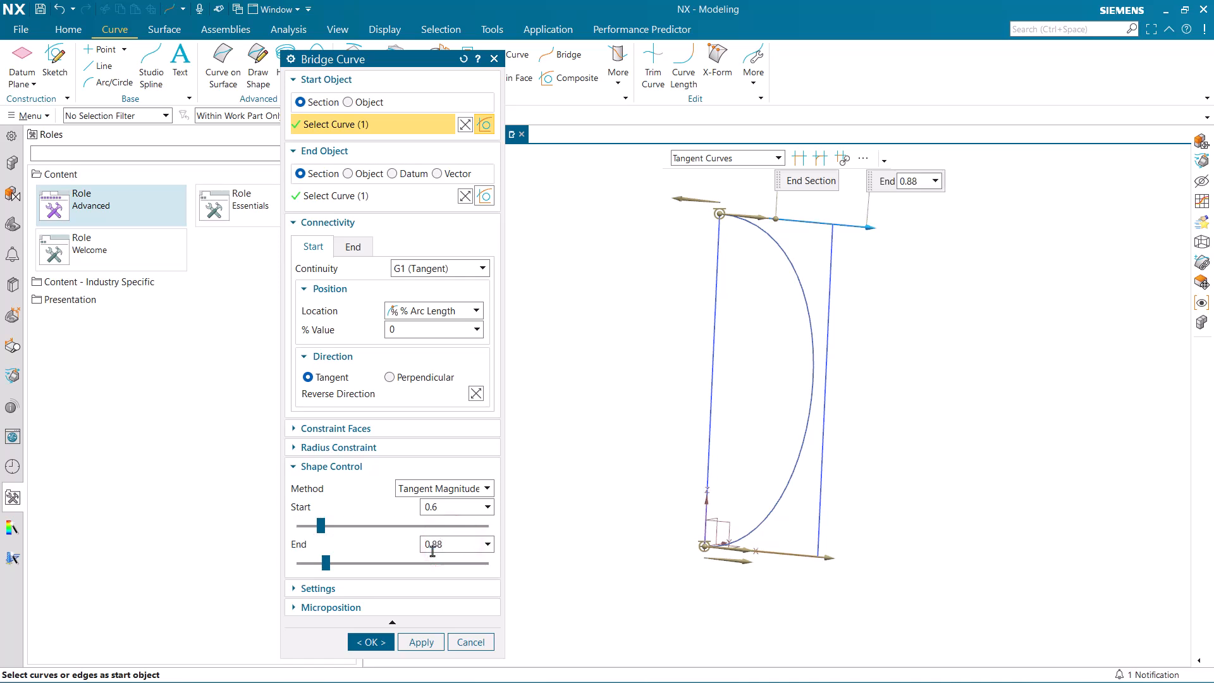
key(Tab)
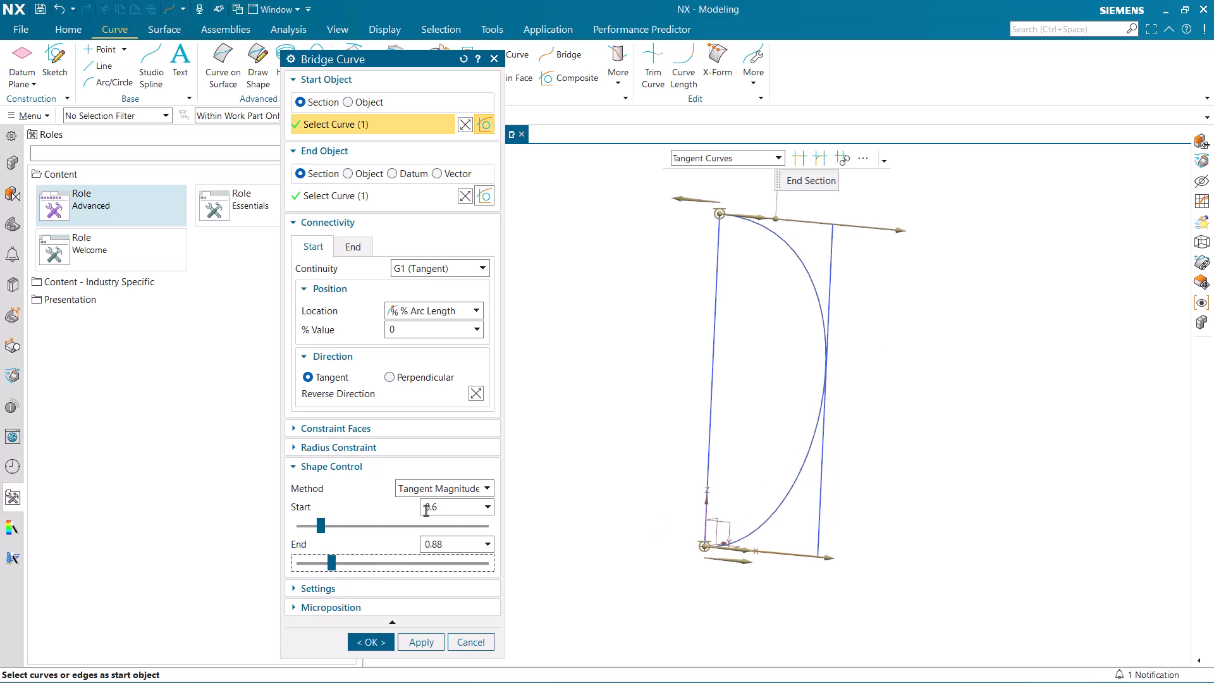
Step: Set the bridge curve's start and end tangent magnitudes to 0.75 and create the curve
drag(438, 508, 431, 510)
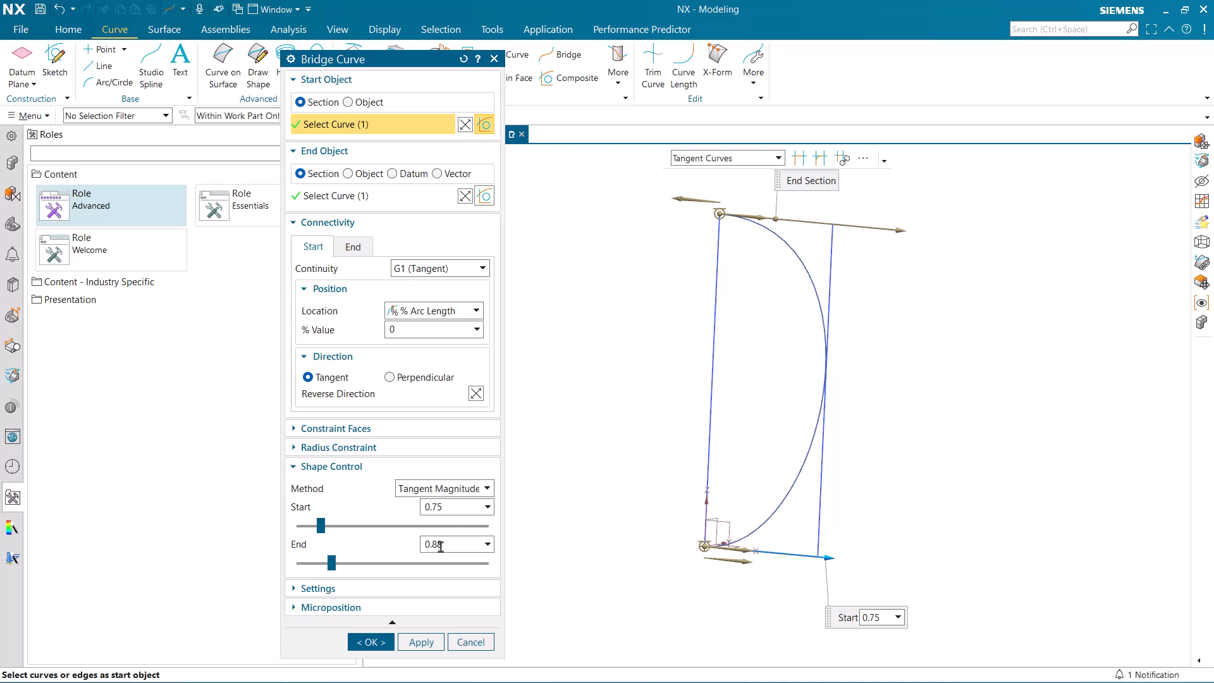
drag(440, 546, 433, 547)
text(75)
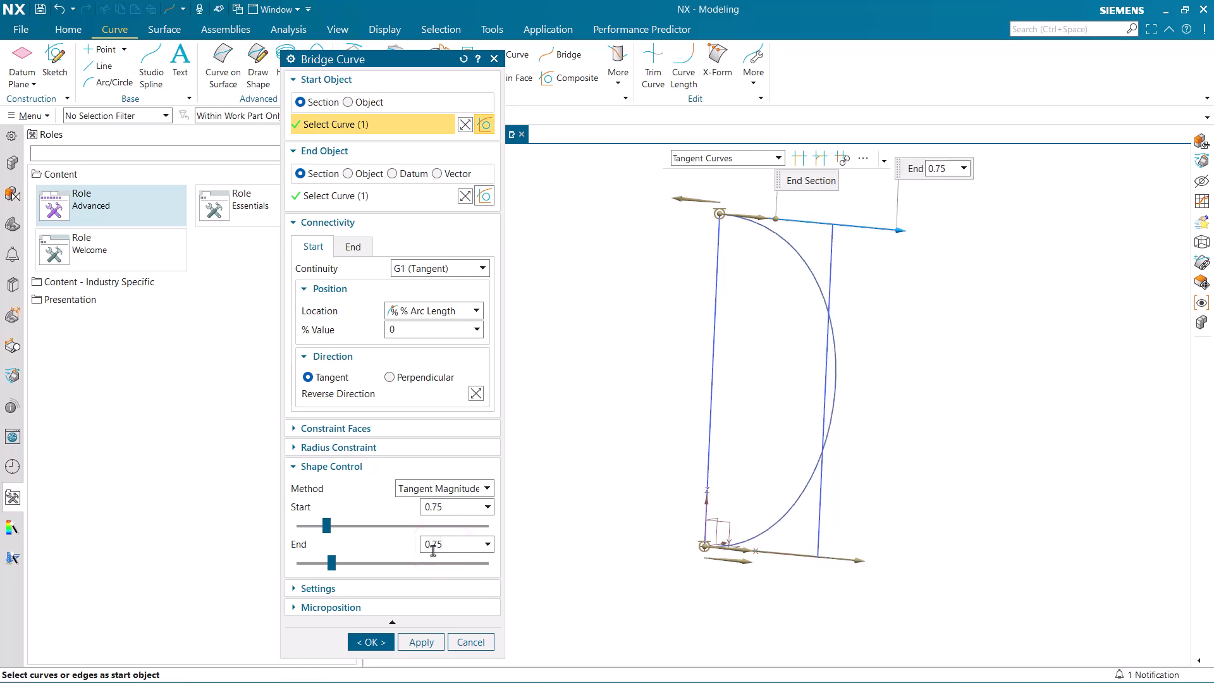
key(Tab)
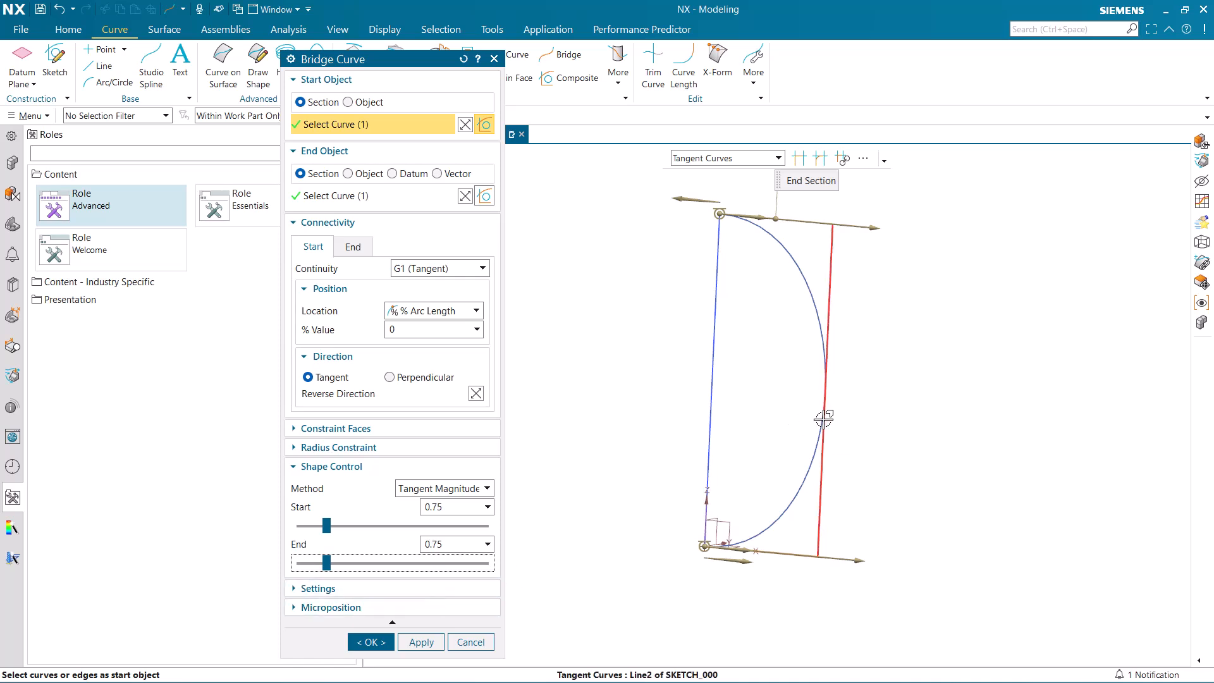
click(371, 641)
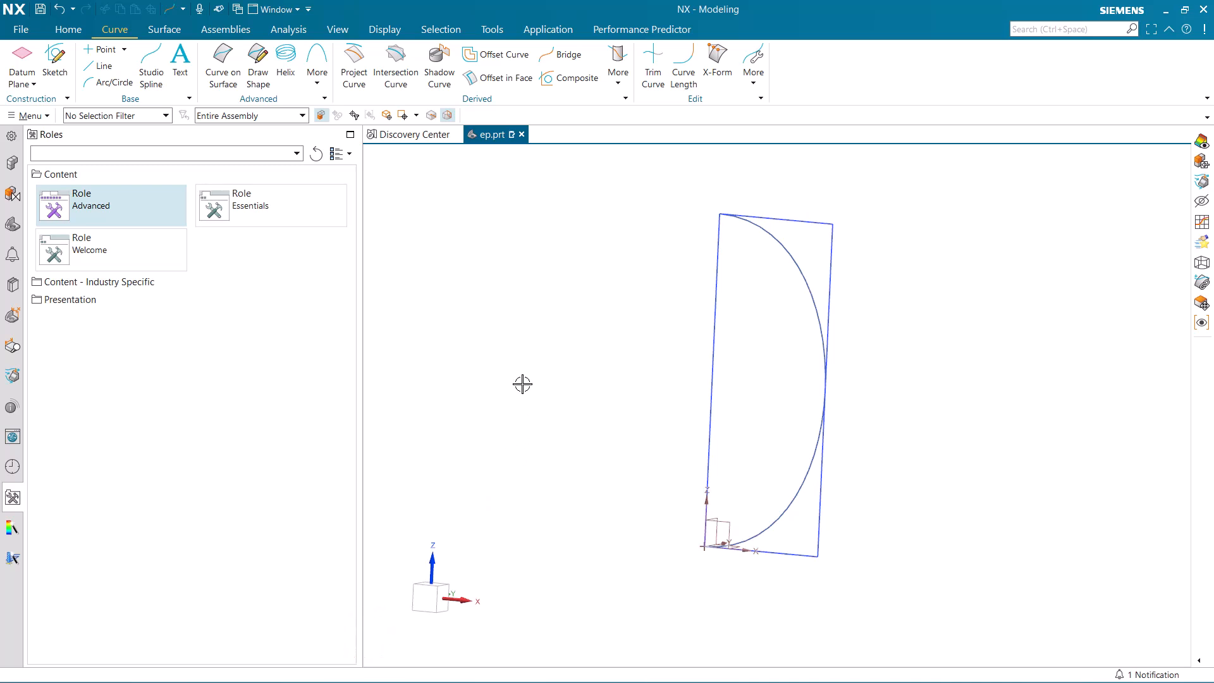
Step: Start a Revolve with the bridge curve alone as its section, using the Single Curve rule
click(68, 30)
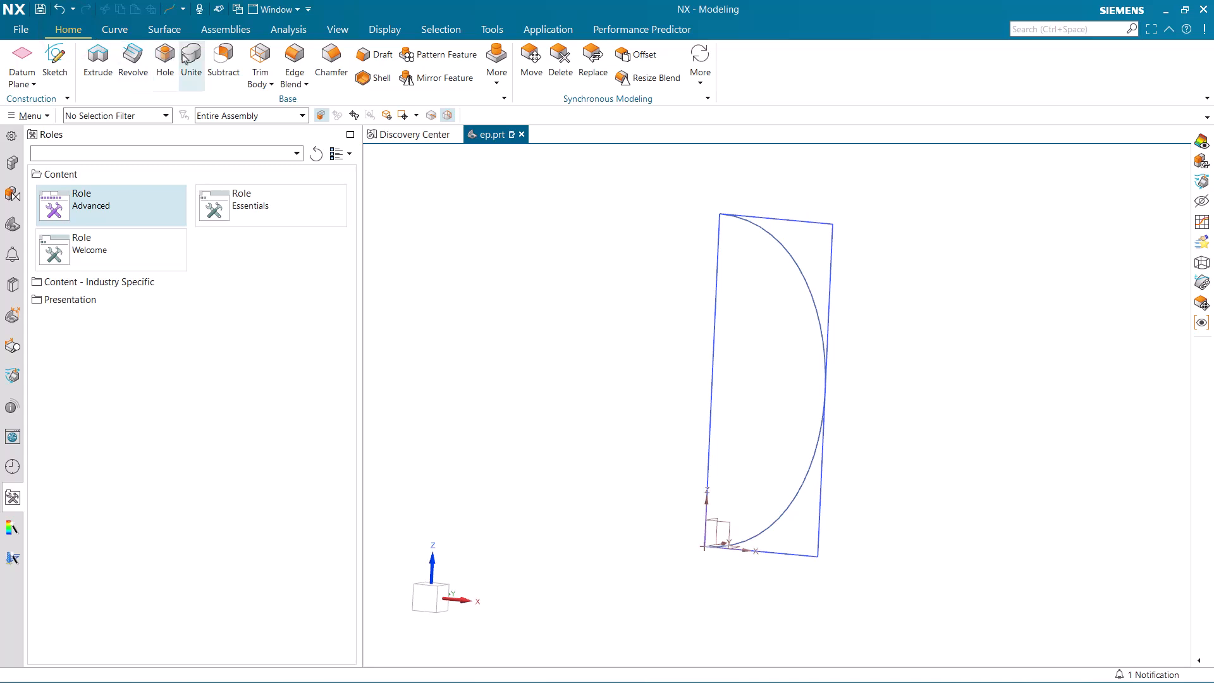
click(133, 58)
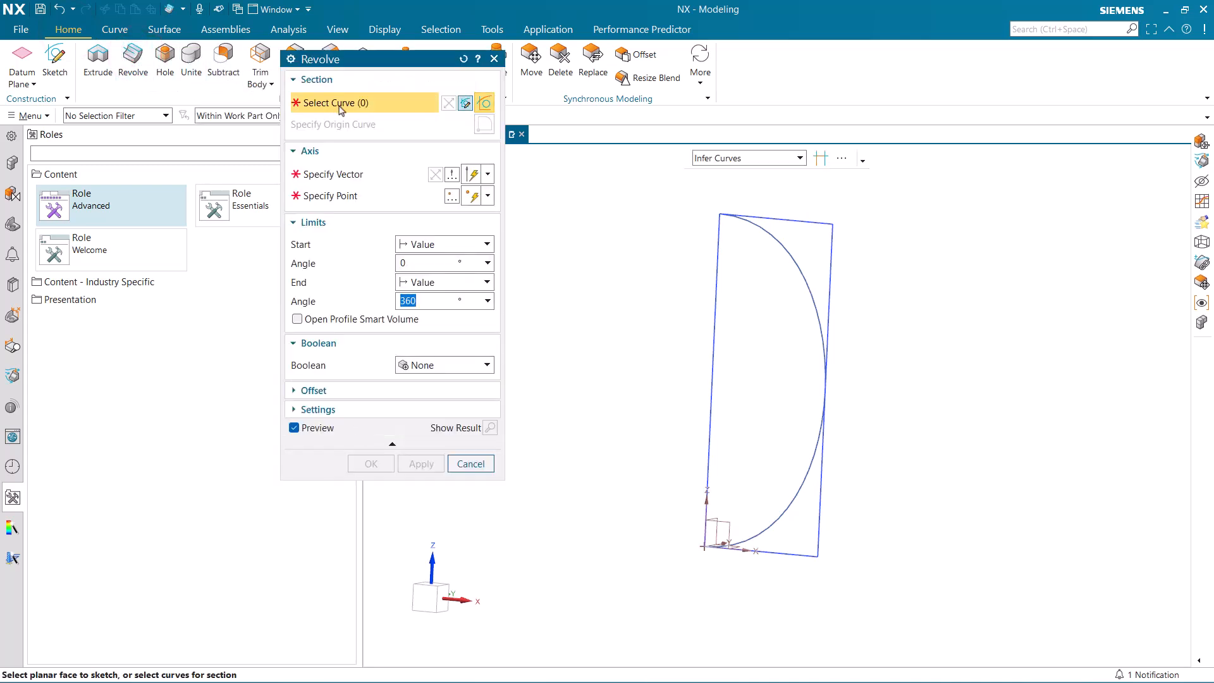
click(738, 159)
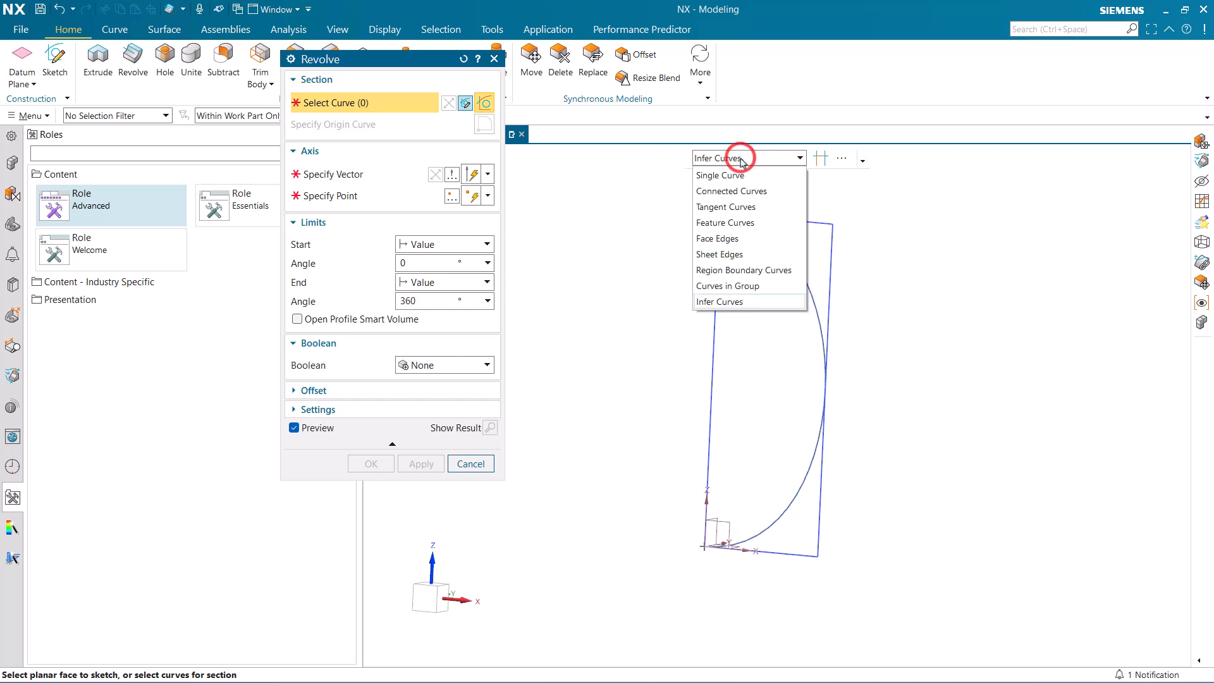
click(737, 175)
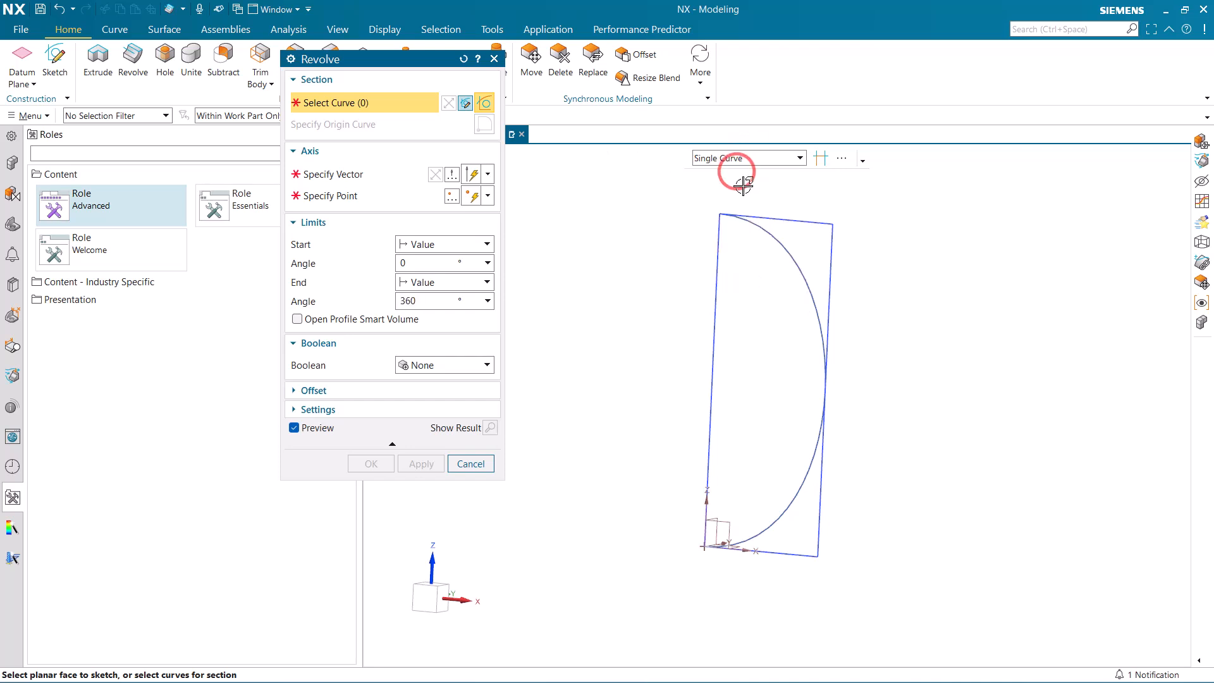
click(776, 233)
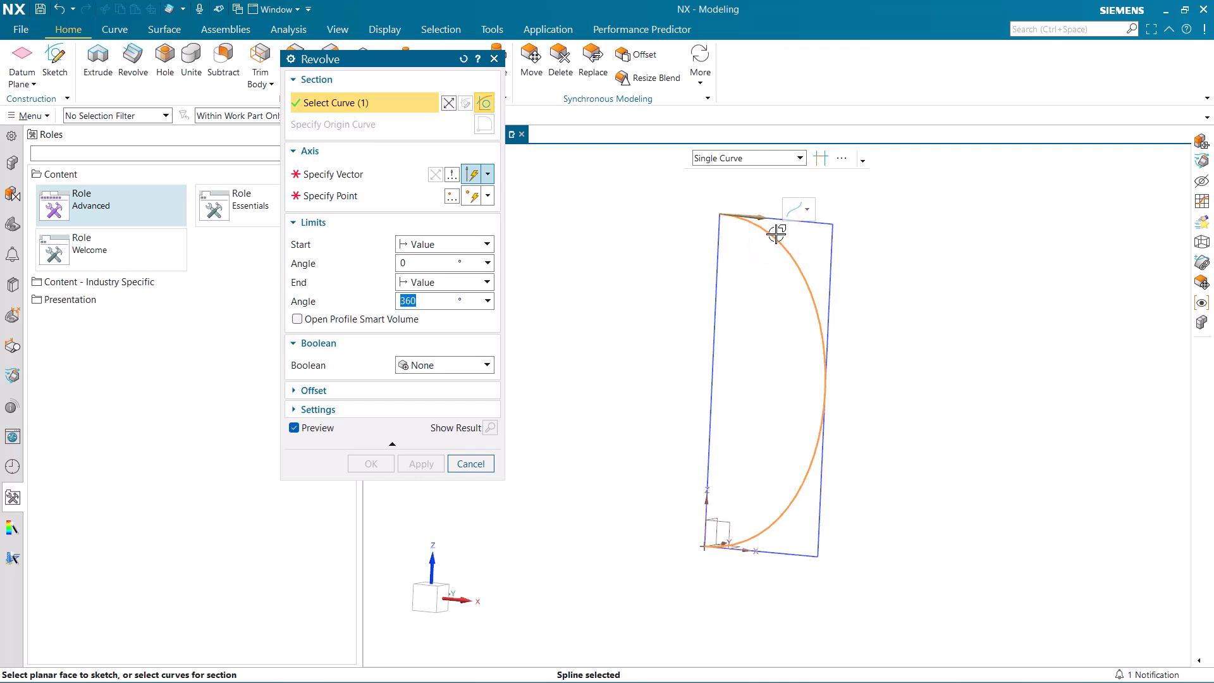
Step: Revolve the section 360° about the ZC axis through the absolute origin, without a Boolean
click(349, 174)
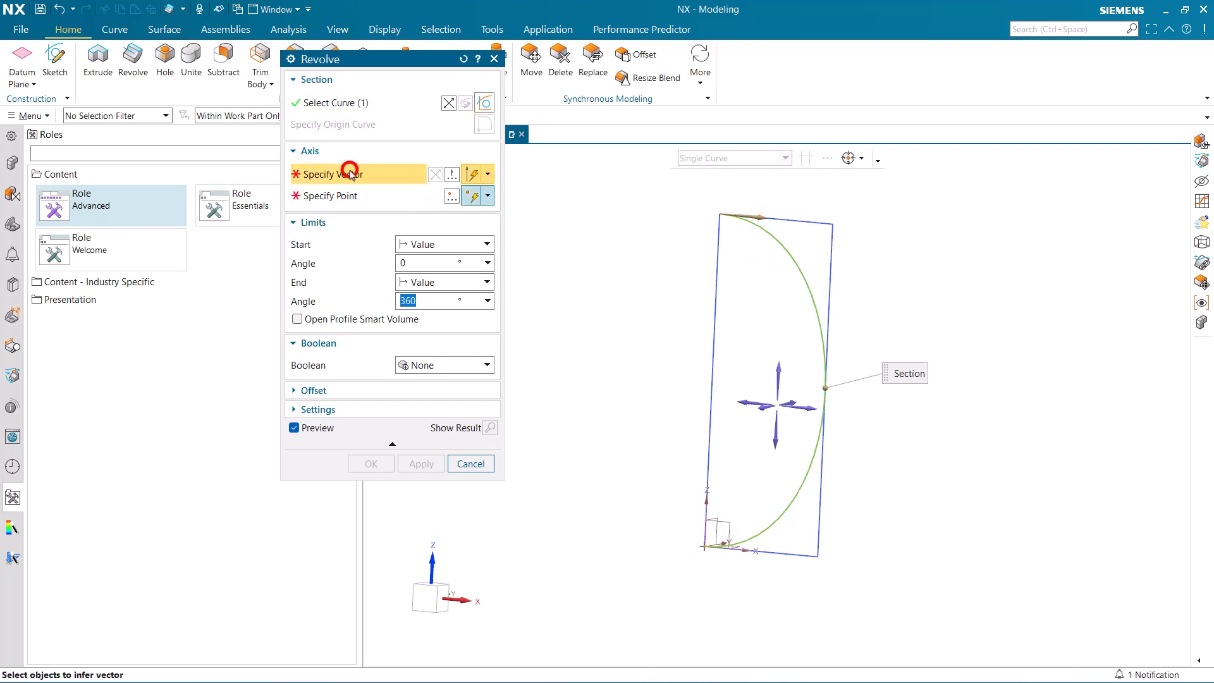
click(491, 175)
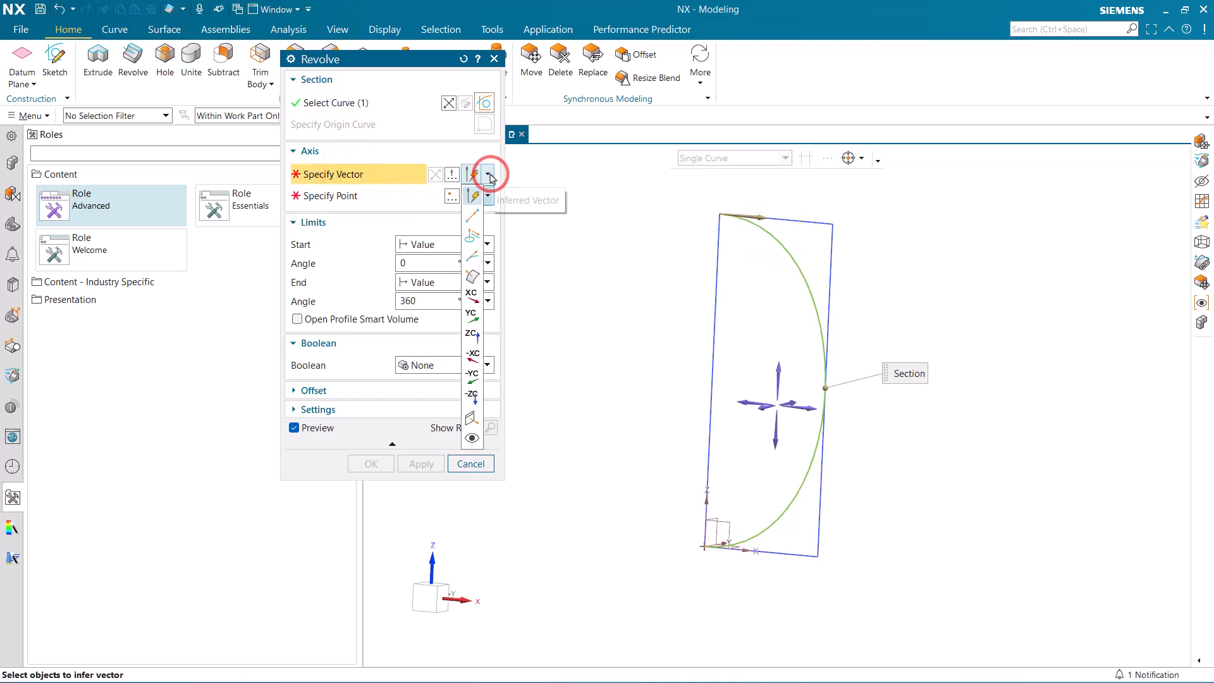
click(472, 337)
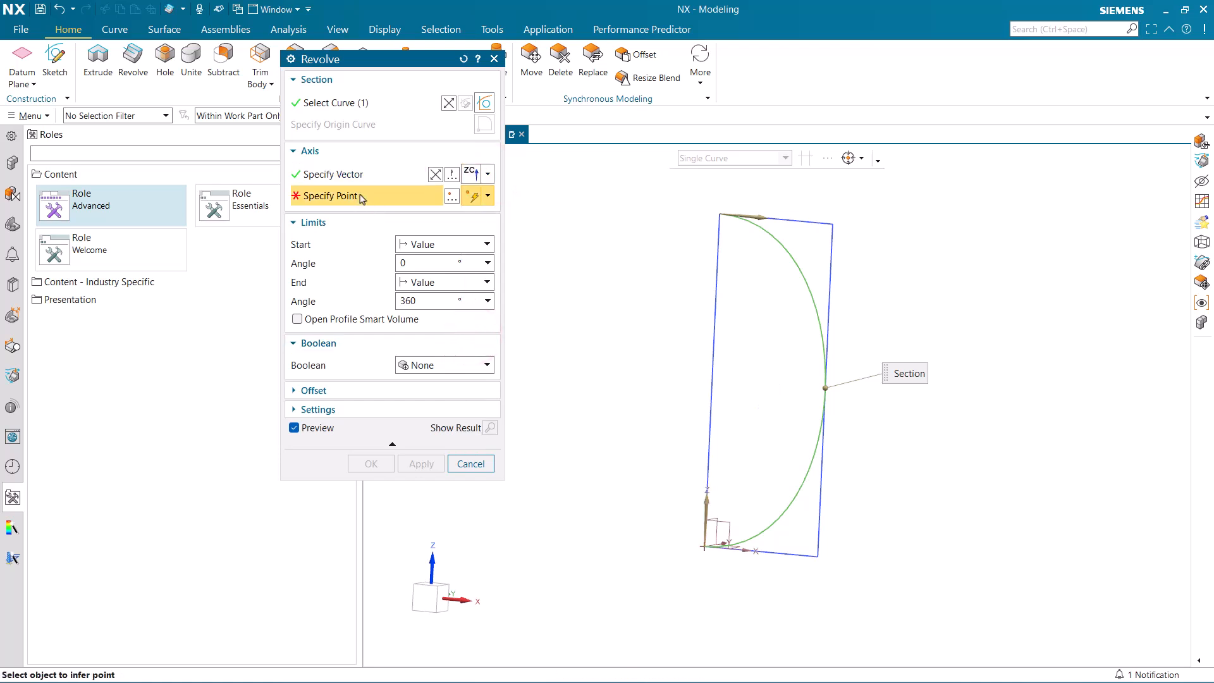
click(450, 196)
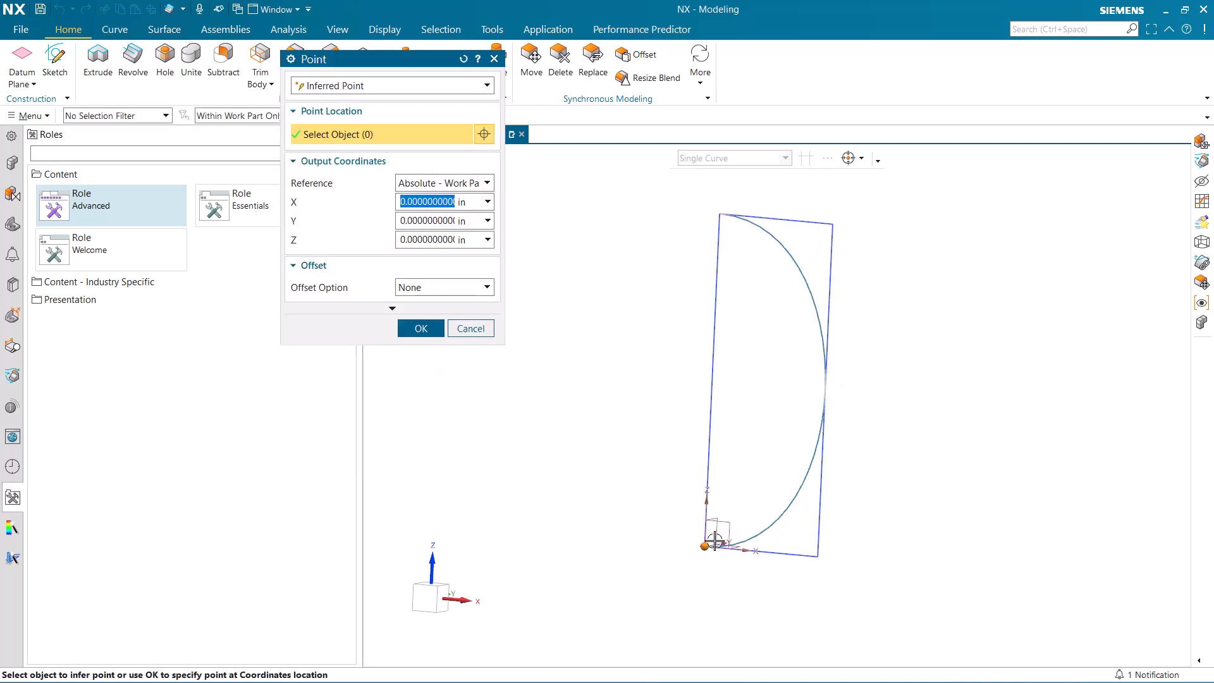
click(435, 330)
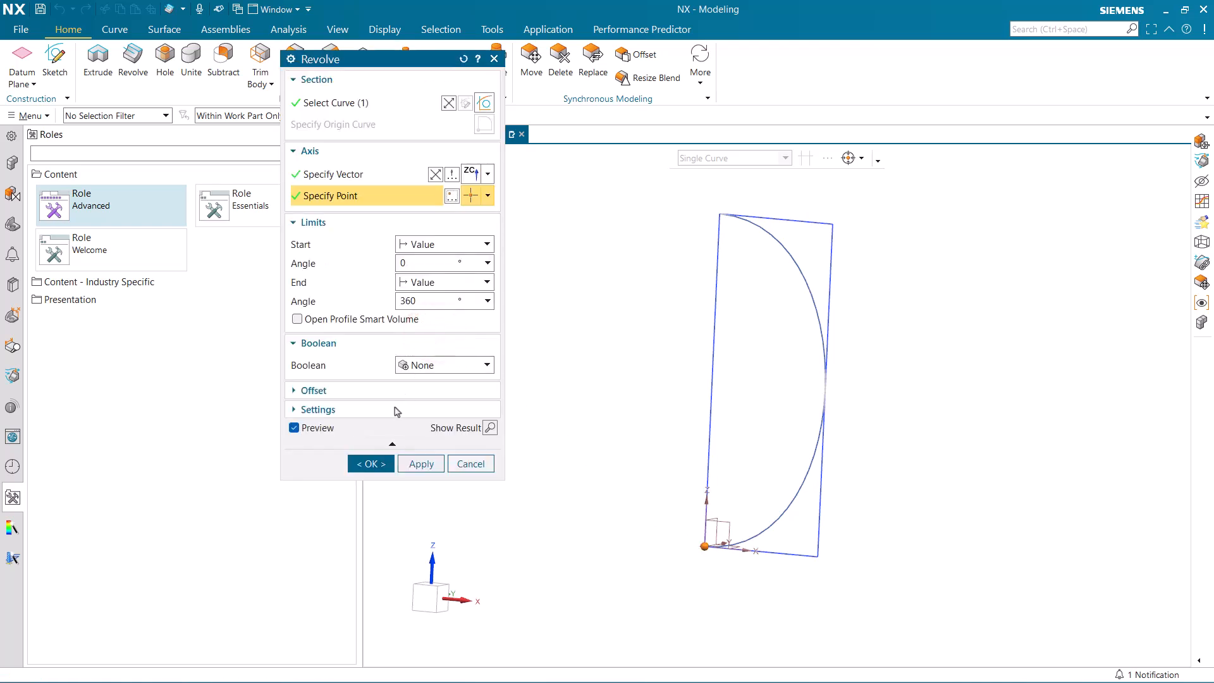
click(371, 467)
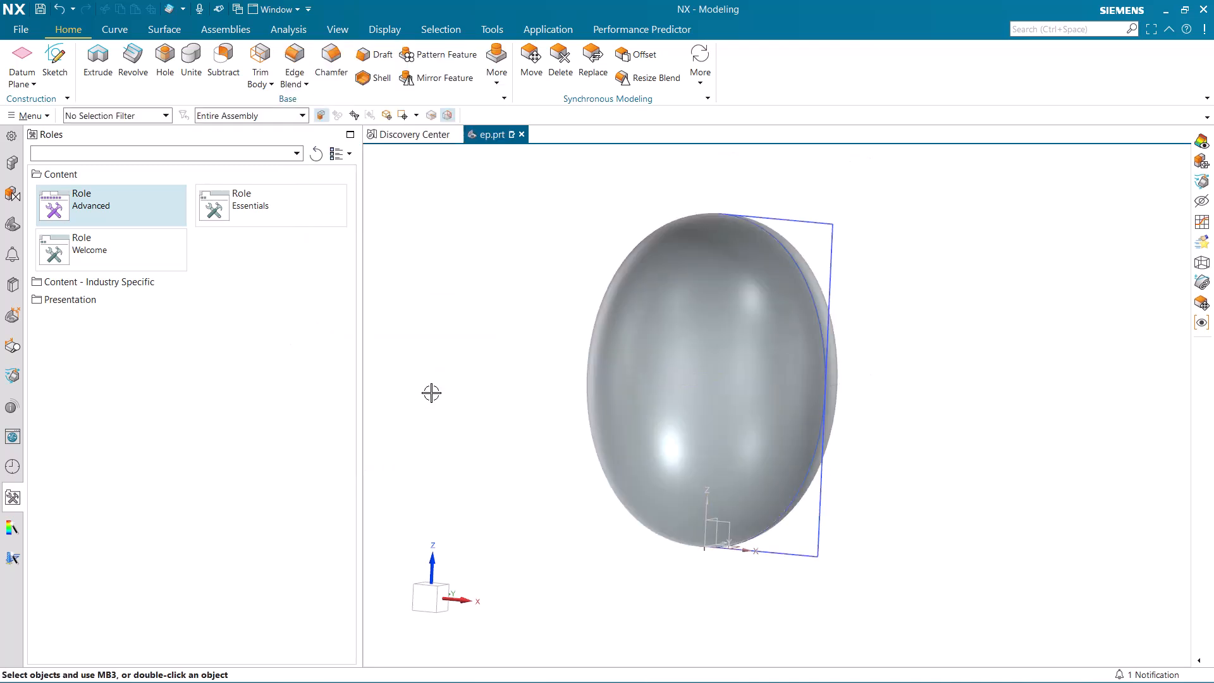
Step: Create a new sketch on the XZ plane of the datum coordinate system
click(55, 61)
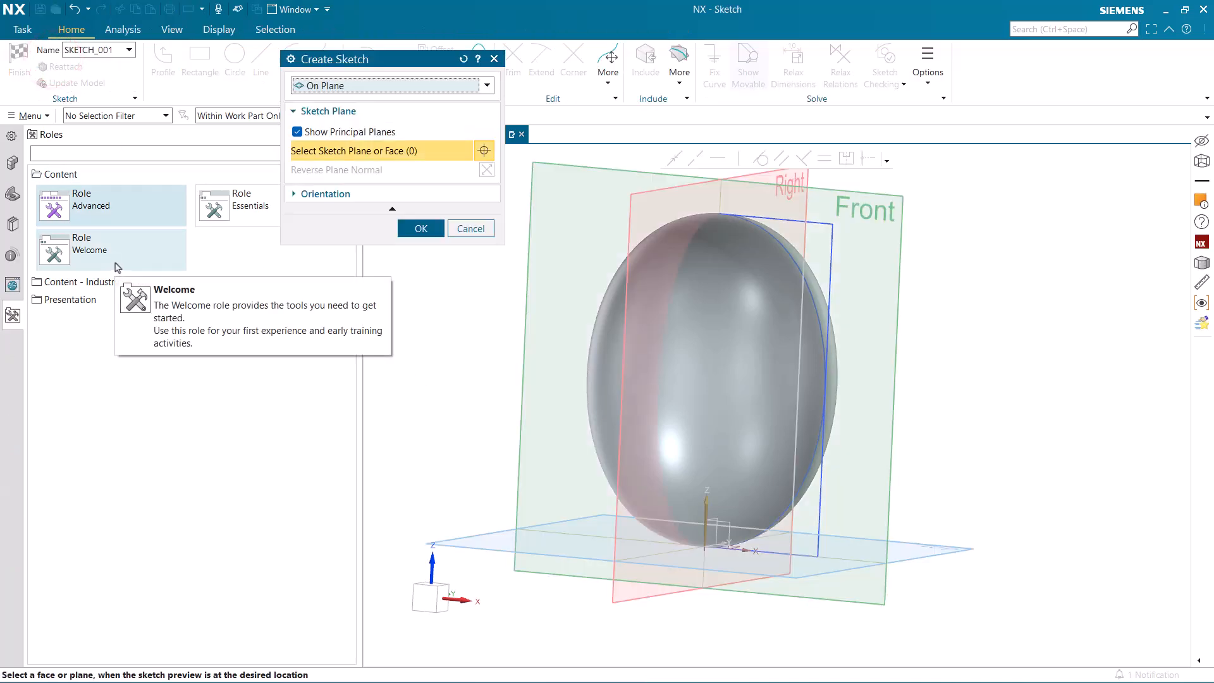
mouse_move(487, 468)
middle_down()
mouse_move(480, 442)
mouse_move(493, 453)
mouse_move(476, 454)
middle_up()
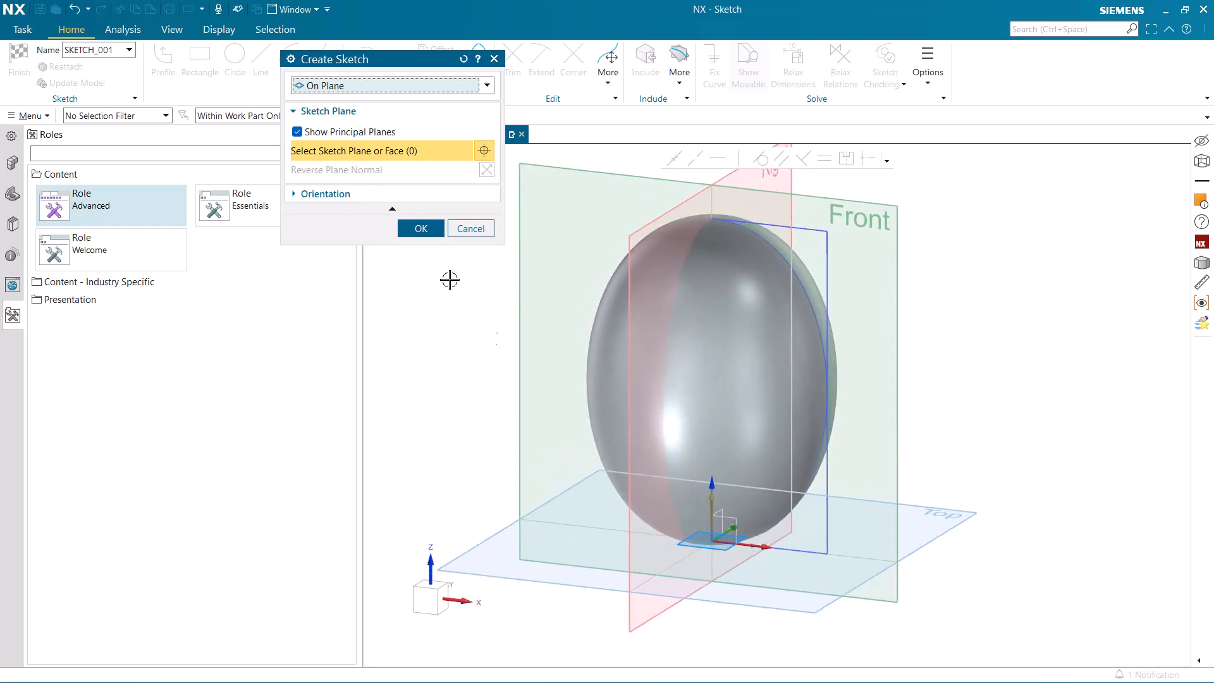
click(714, 534)
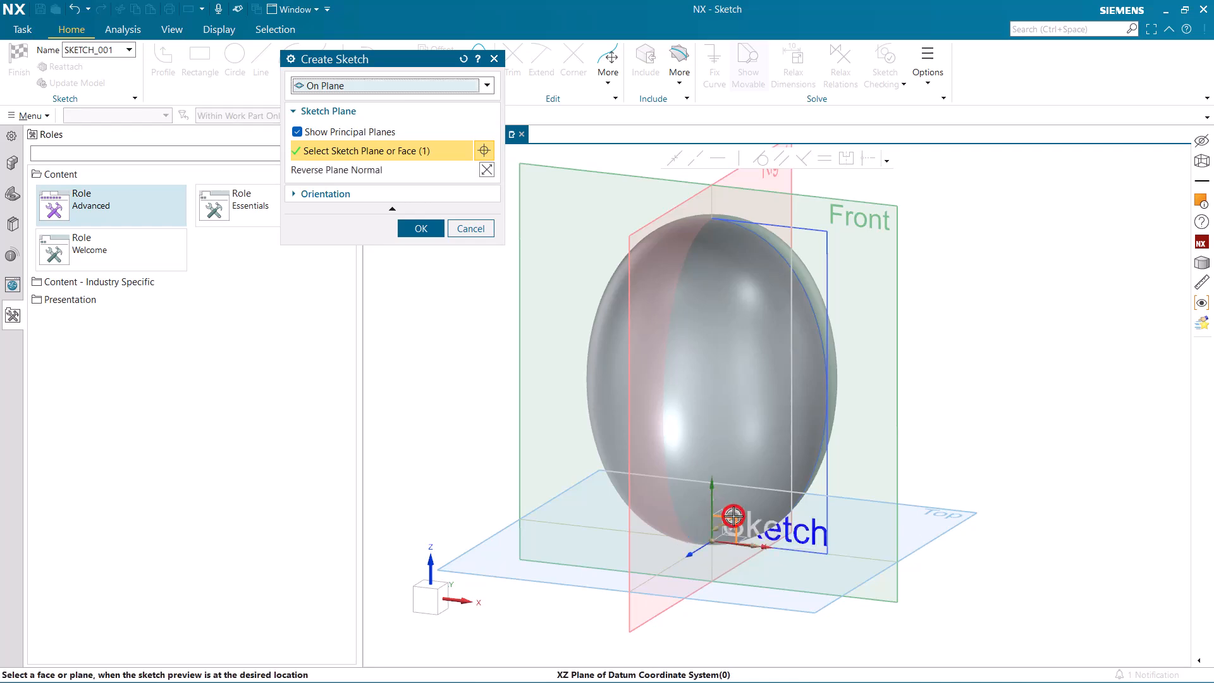
click(421, 228)
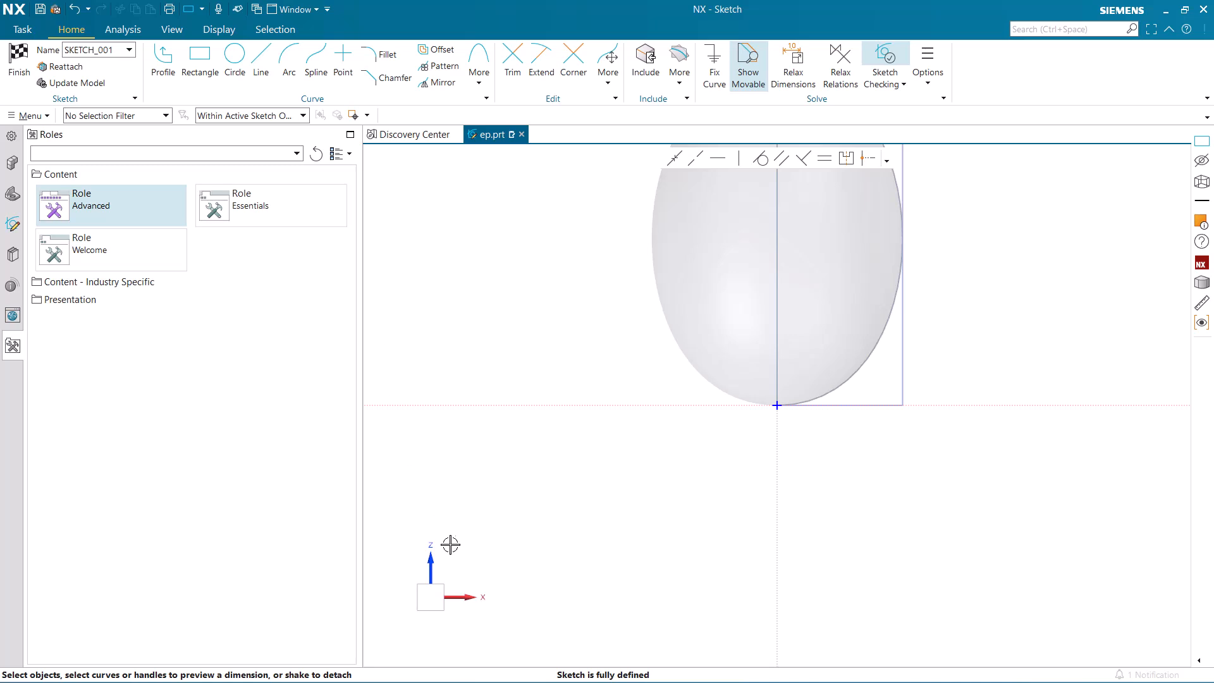
scroll(555, 655, down, 3)
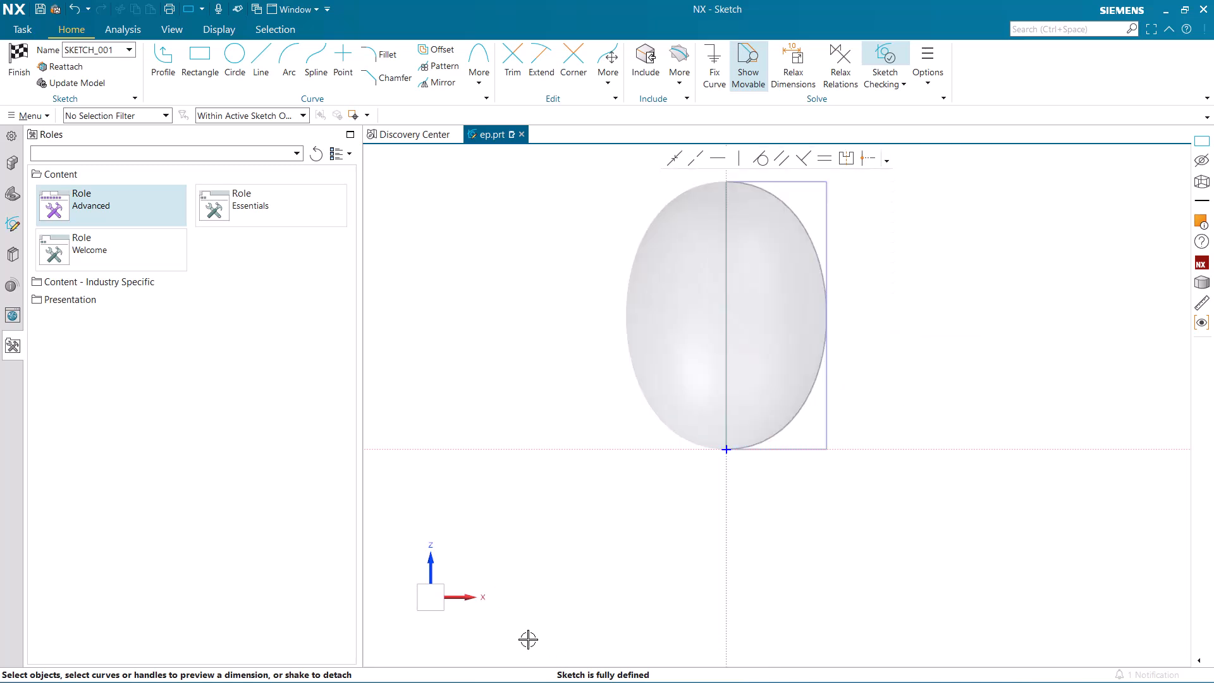
scroll(660, 468, up, 1)
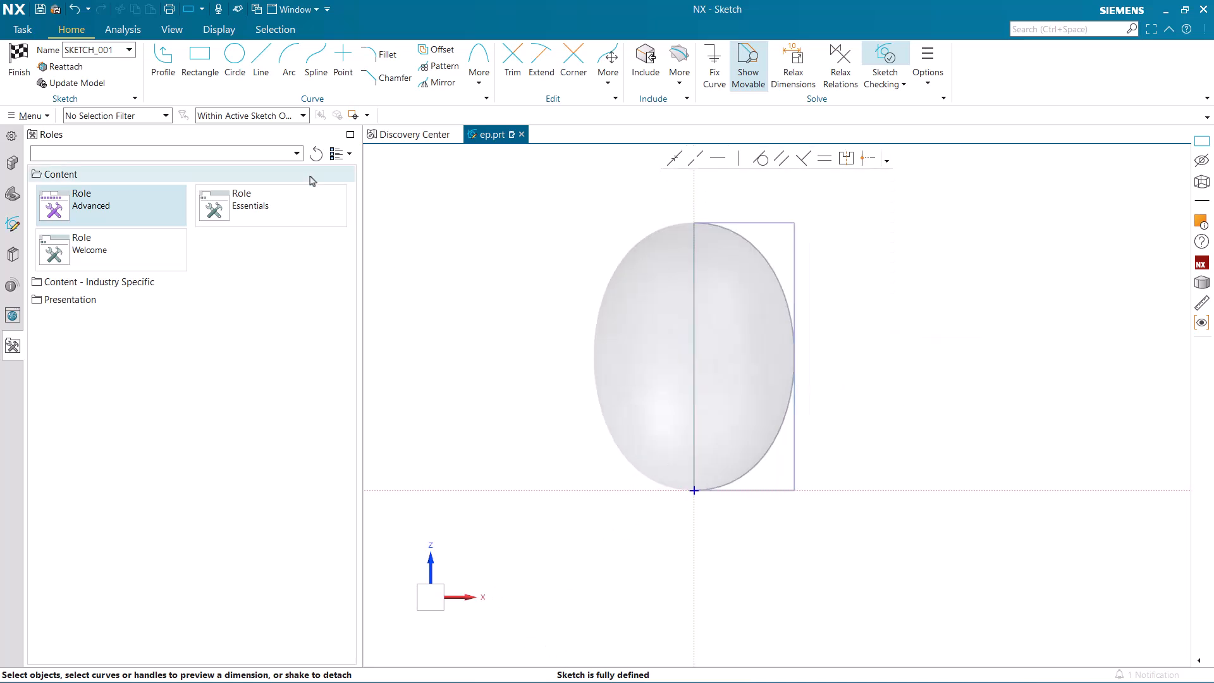
Step: Sketch a rectangle about 2.25 wide and 0.9 high across the vertical axis, with its base on the horizontal axis
click(195, 62)
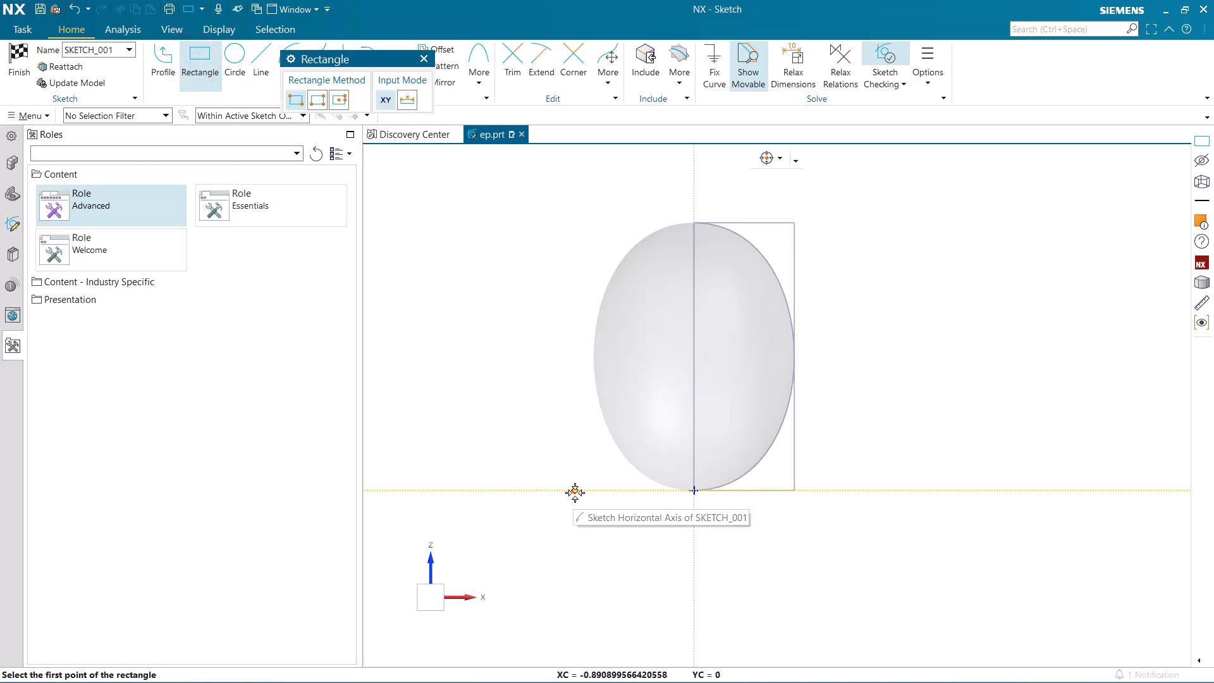
click(539, 490)
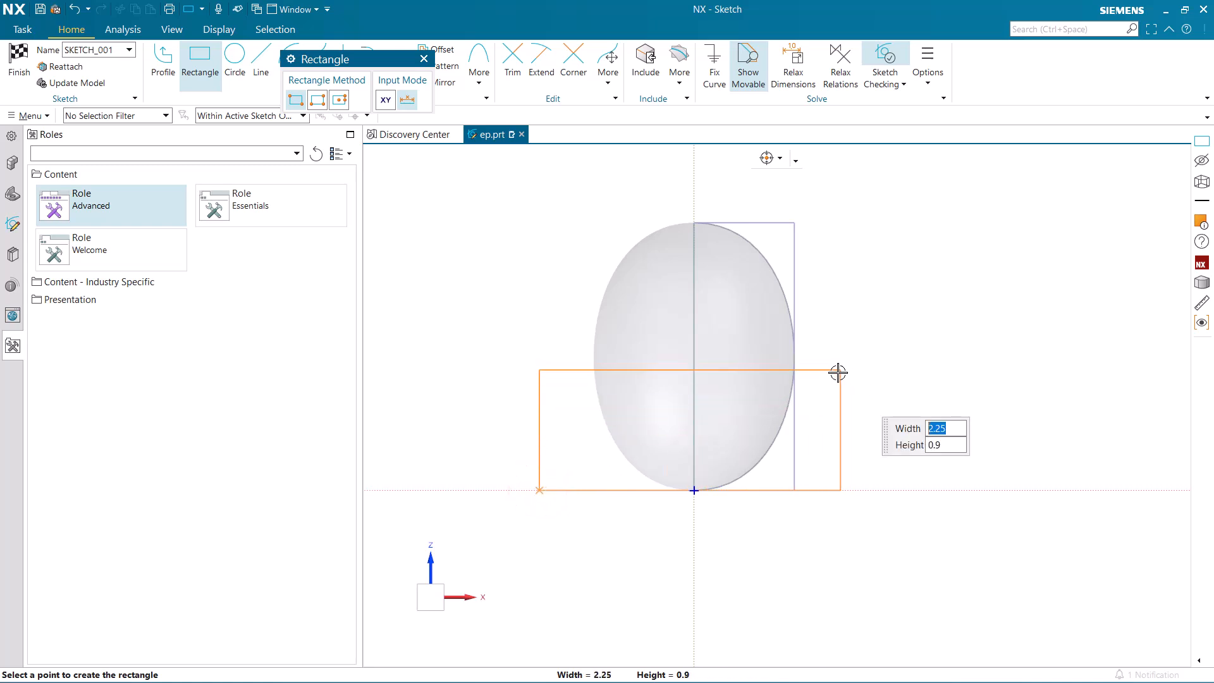
click(837, 373)
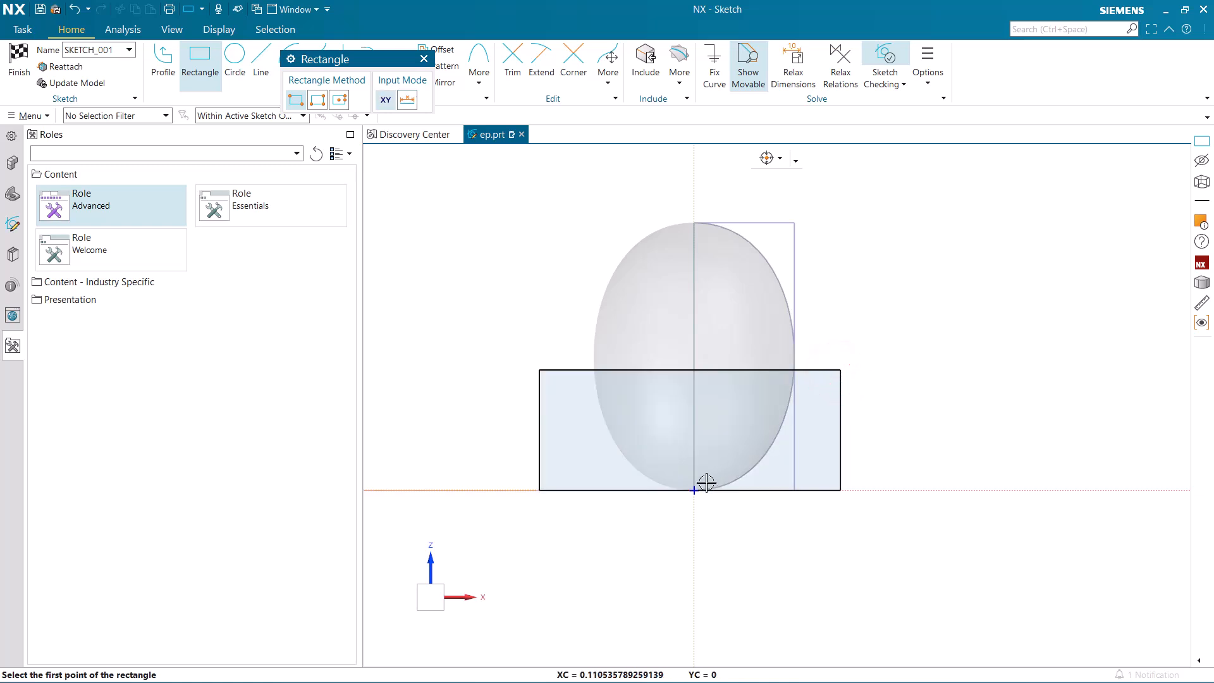
click(189, 67)
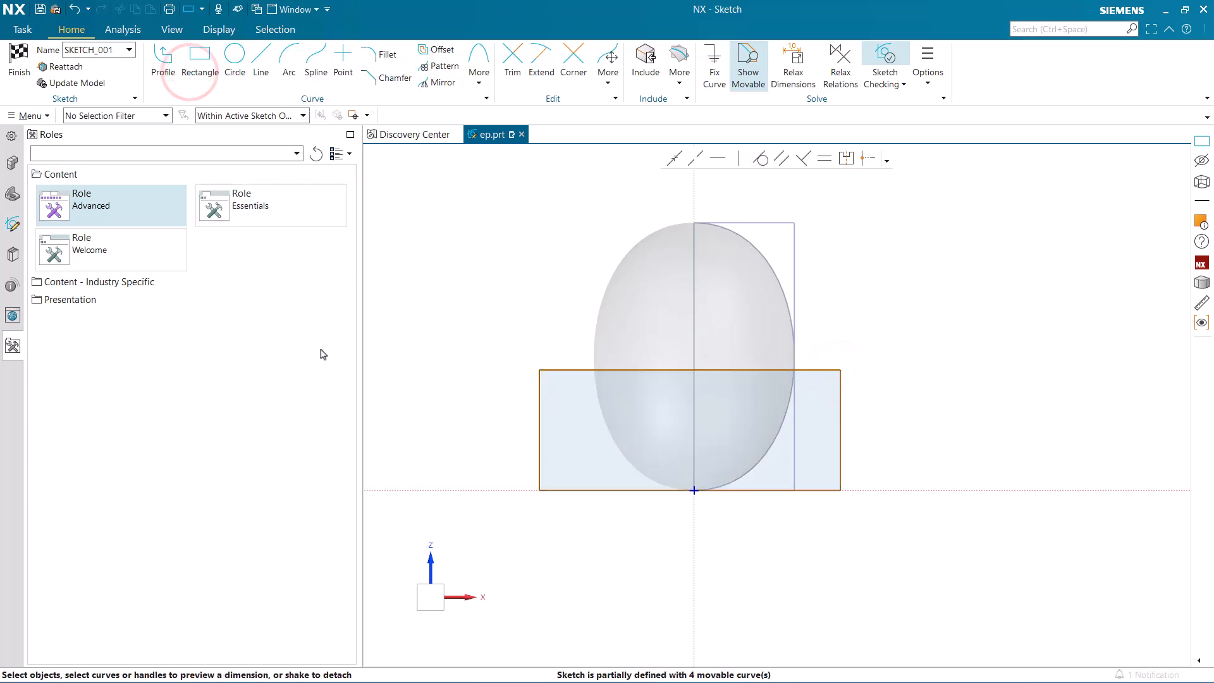
Step: Dimension the rectangle's width as majordia without scaling the entire sketch
click(563, 369)
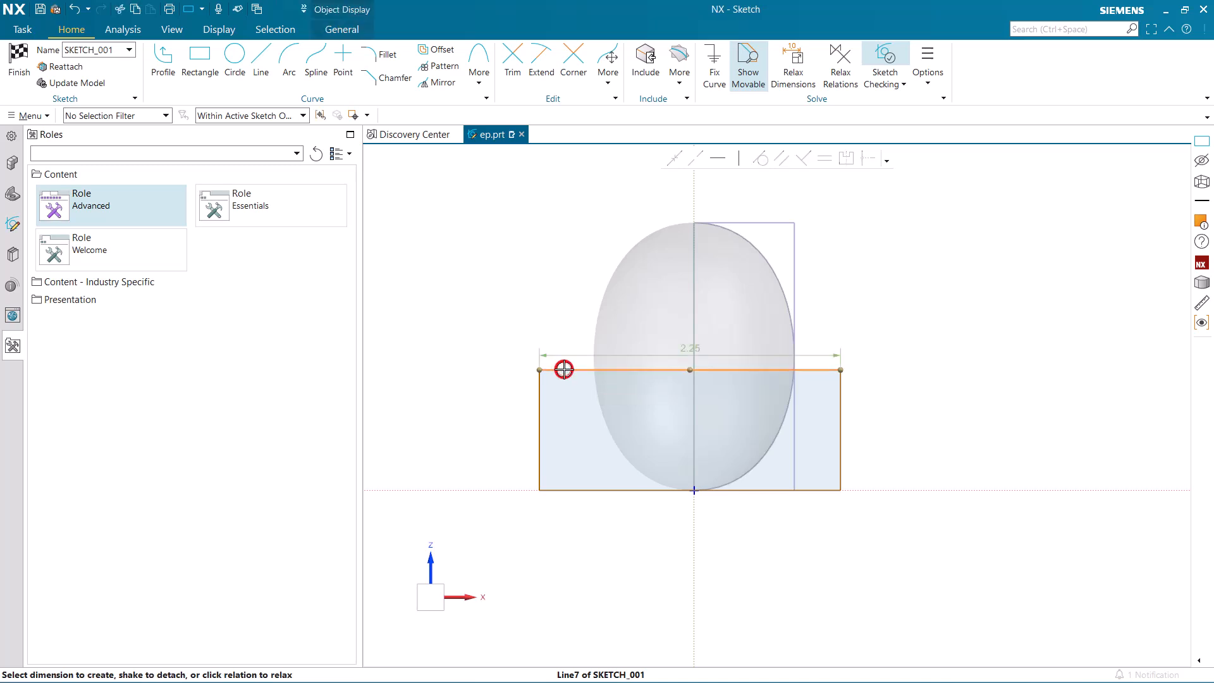
double_click(672, 352)
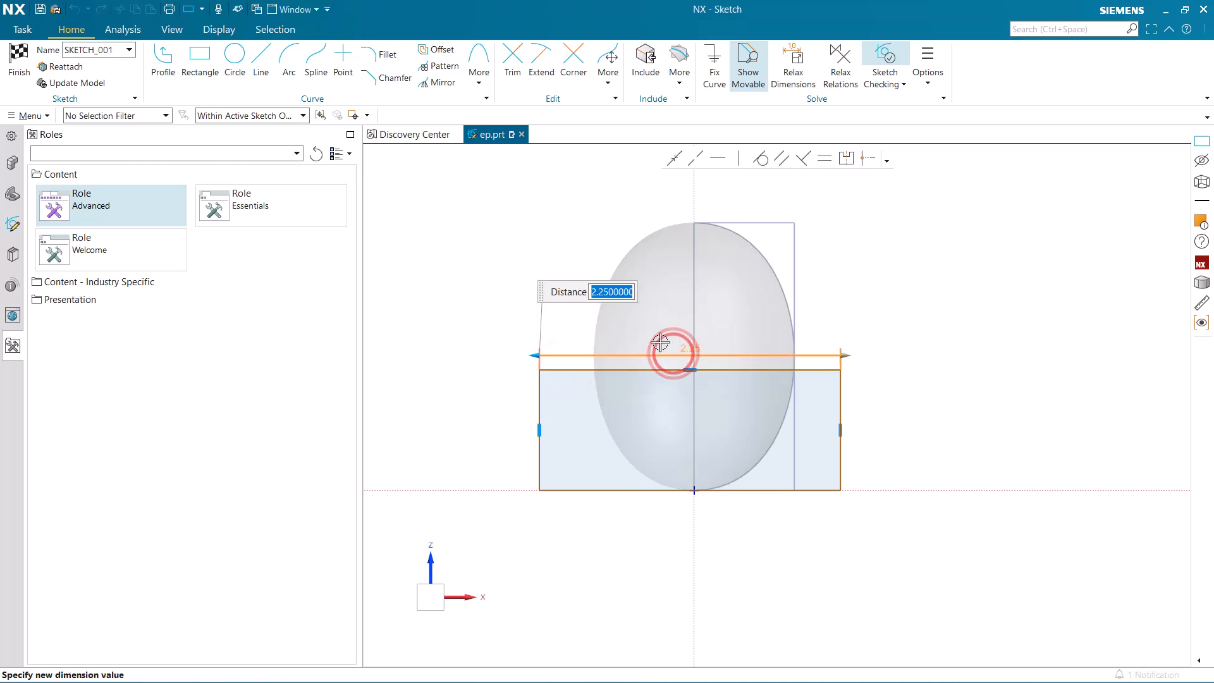
text(majordia)
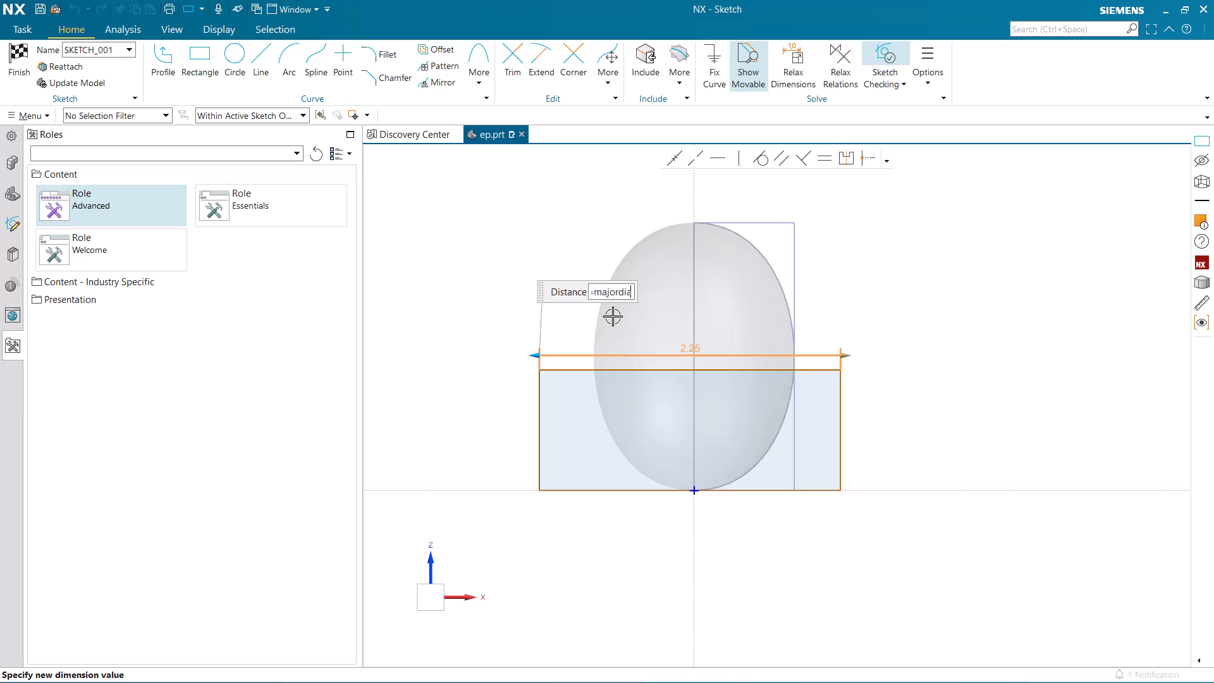
key(Return)
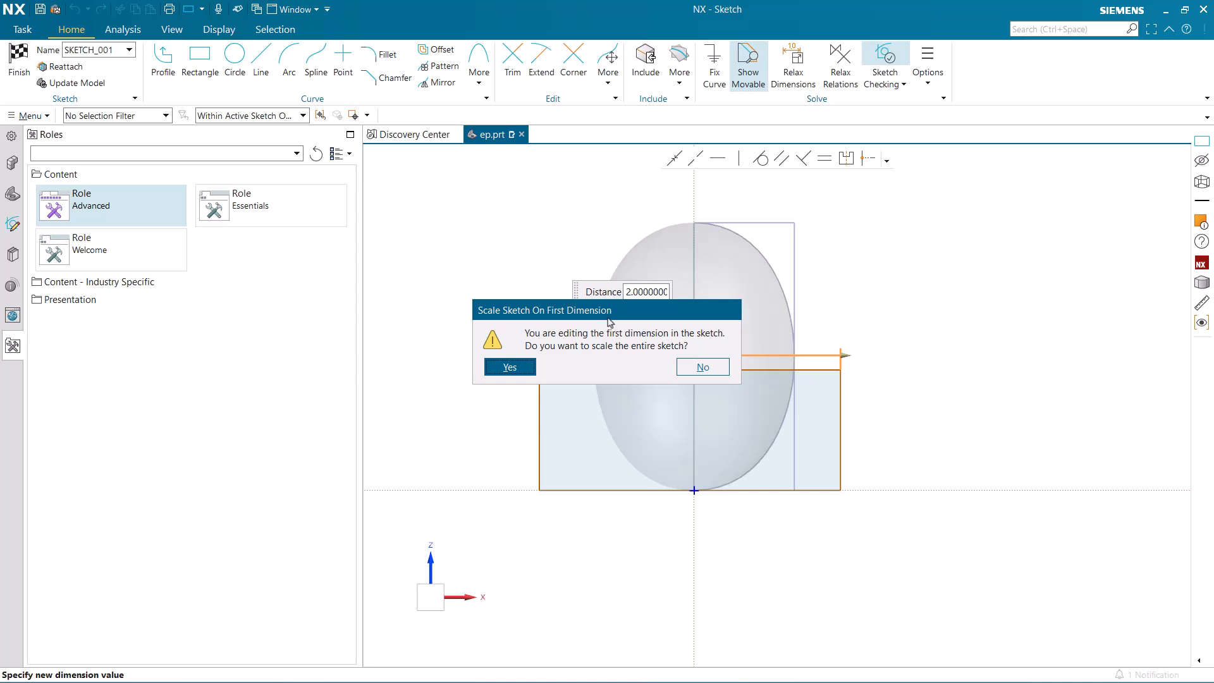
click(701, 368)
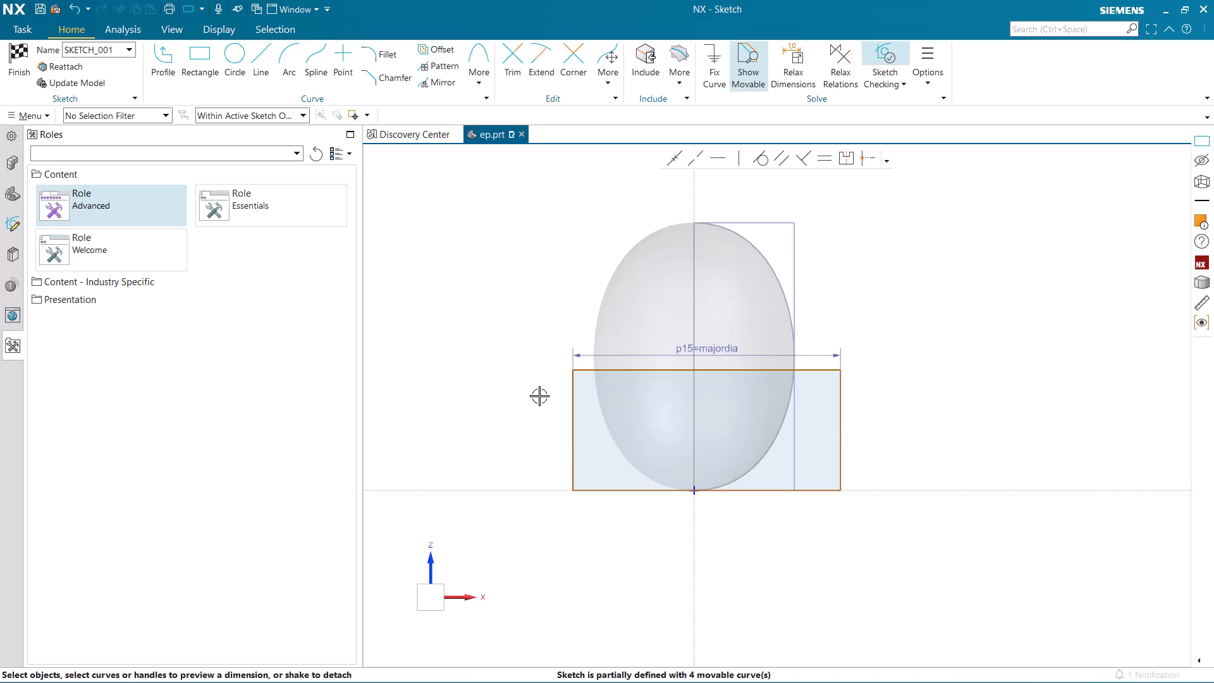
Step: Dimension the rectangle's height as minordia/2
double_click(575, 405)
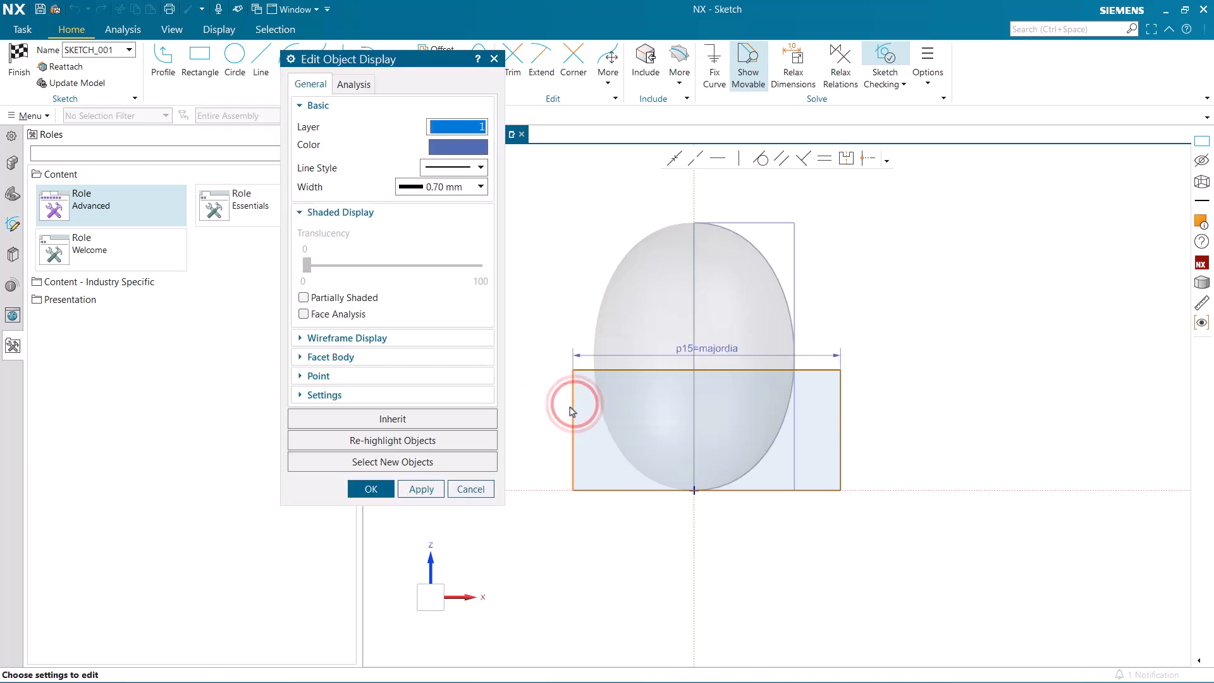
click(473, 490)
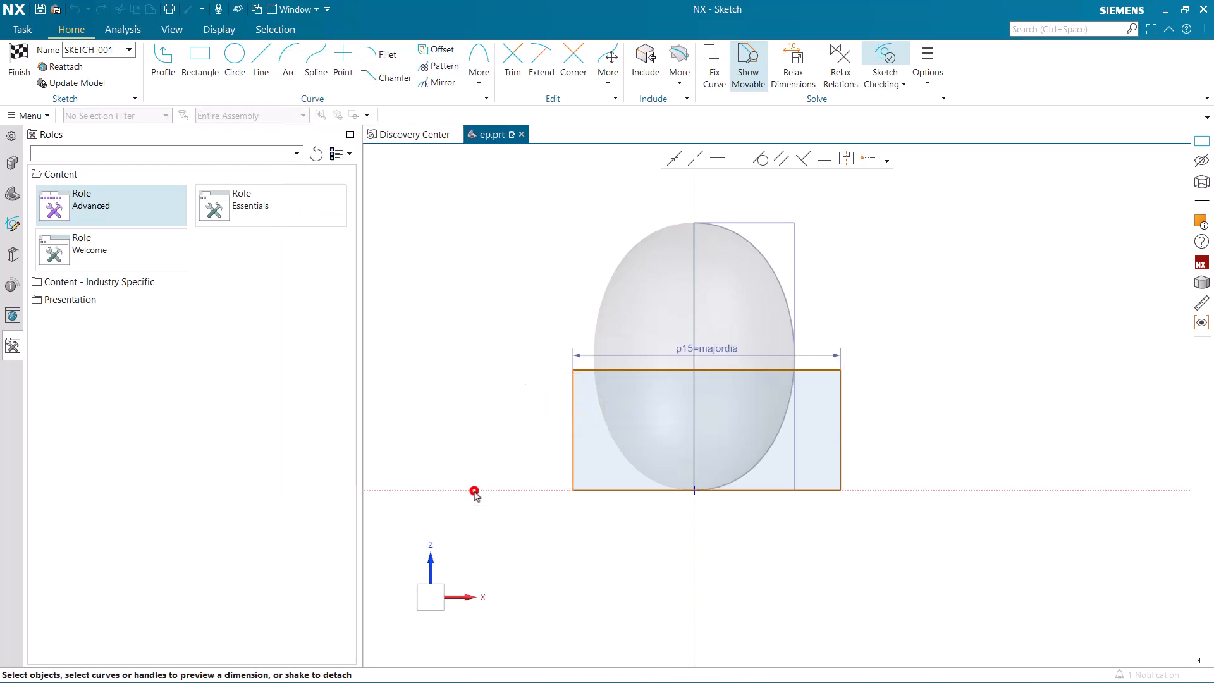
click(572, 411)
click(551, 431)
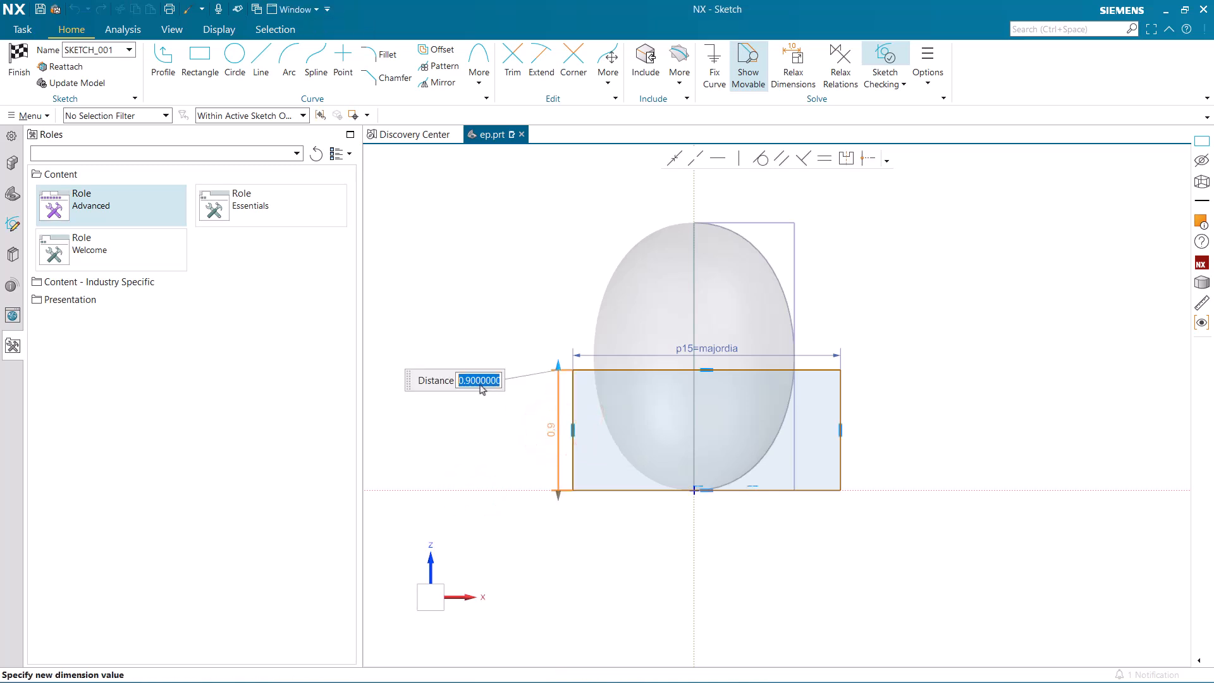
text(=)
key(Return)
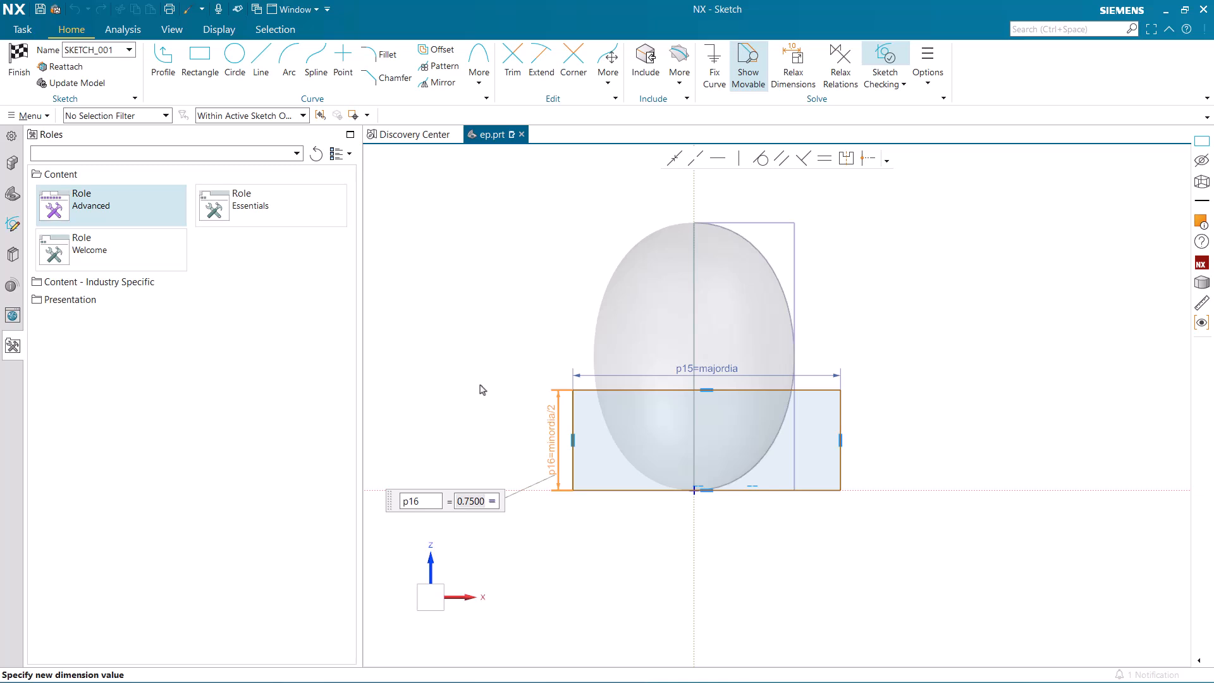
click(481, 386)
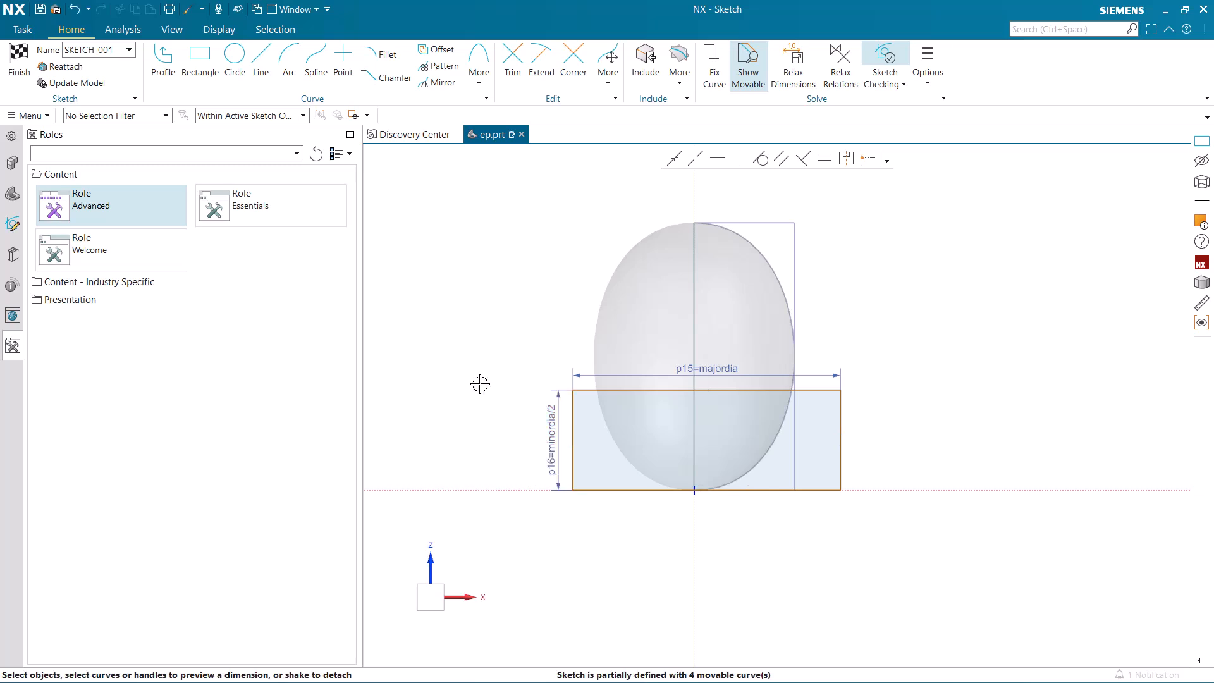
Step: Dimension the distance from the rectangle's left side to the vertical axis as majordia/2 and finish the sketch
click(573, 469)
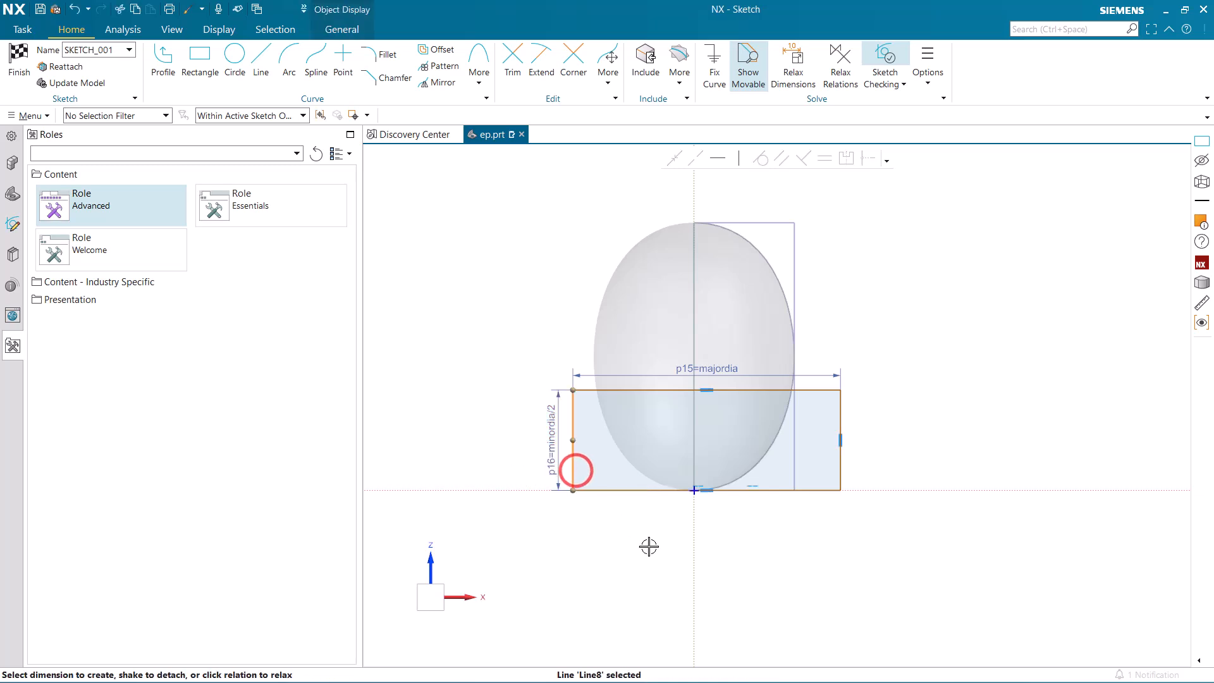
click(688, 548)
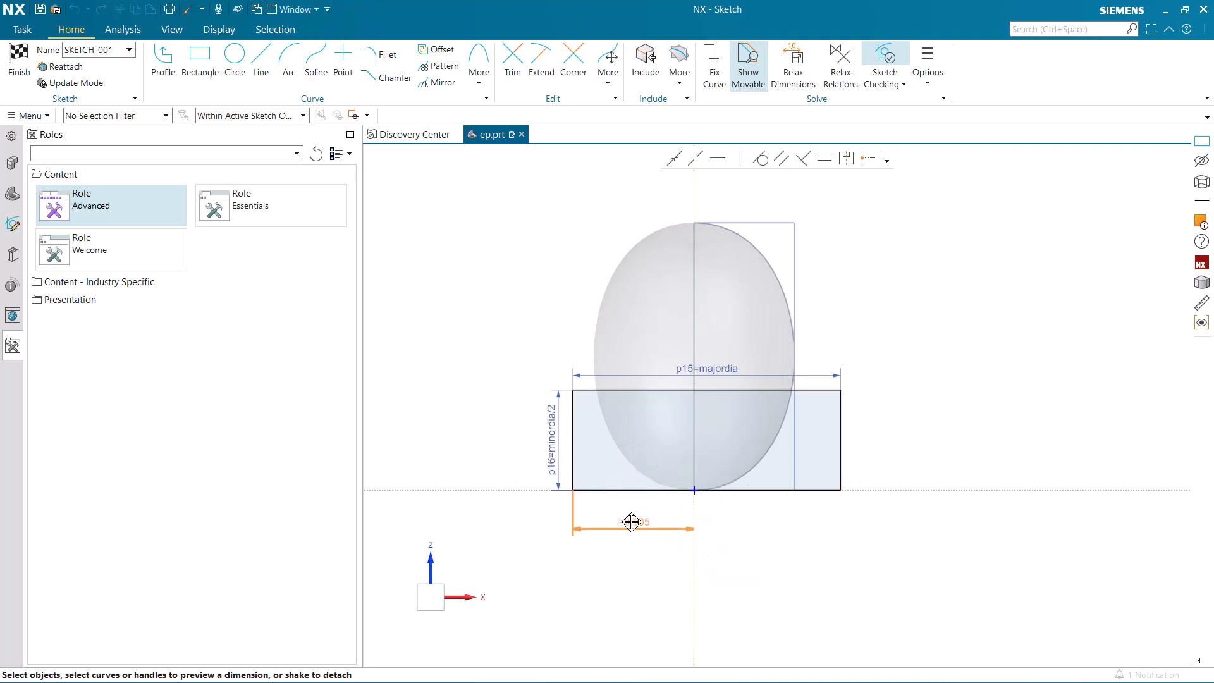
click(636, 530)
click(636, 530)
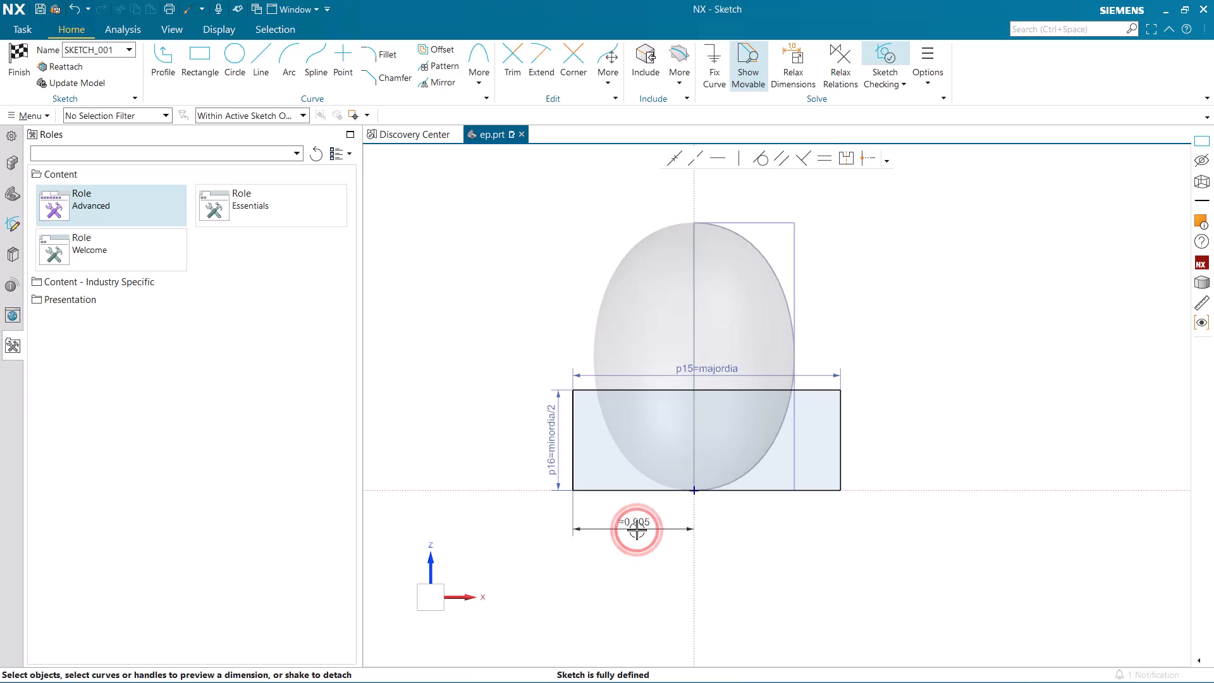
click(637, 524)
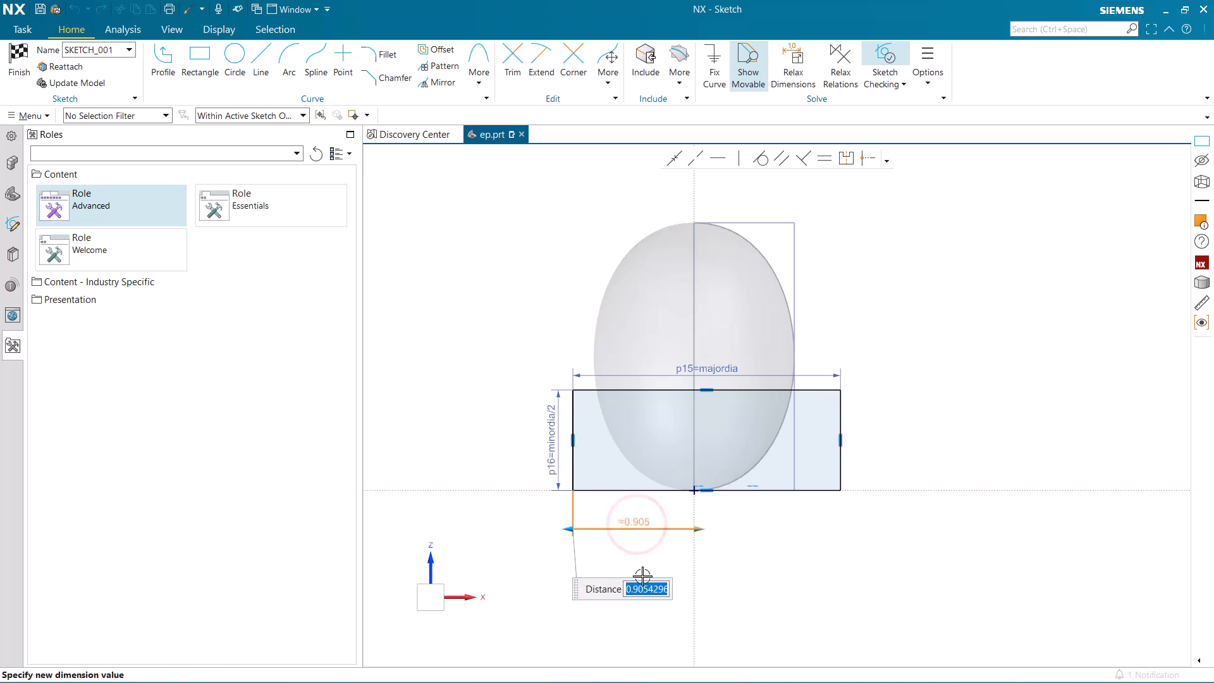
text(=majordia)
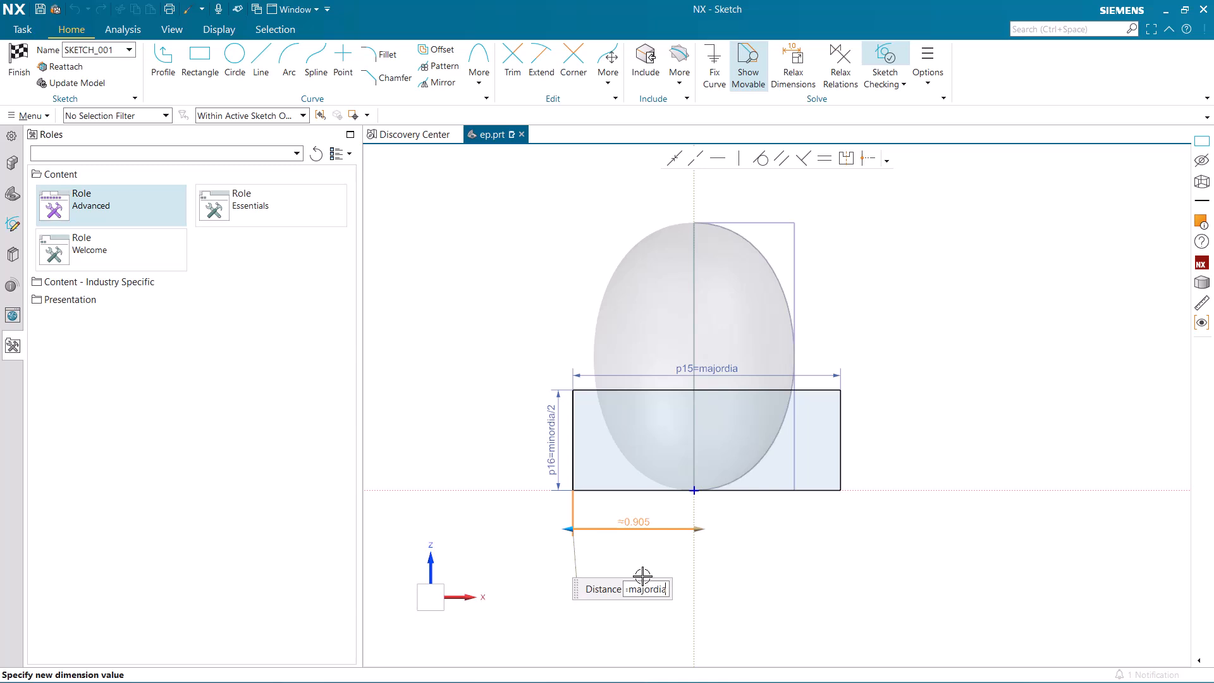
text(/2)
key(Return)
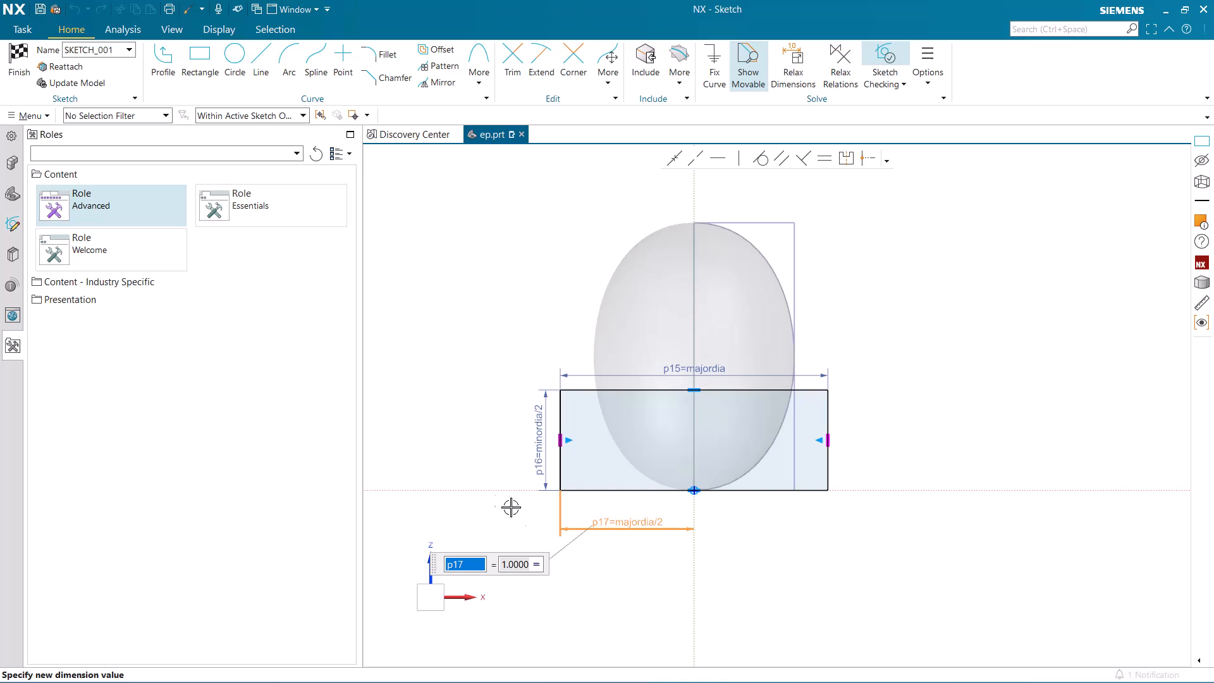
click(484, 504)
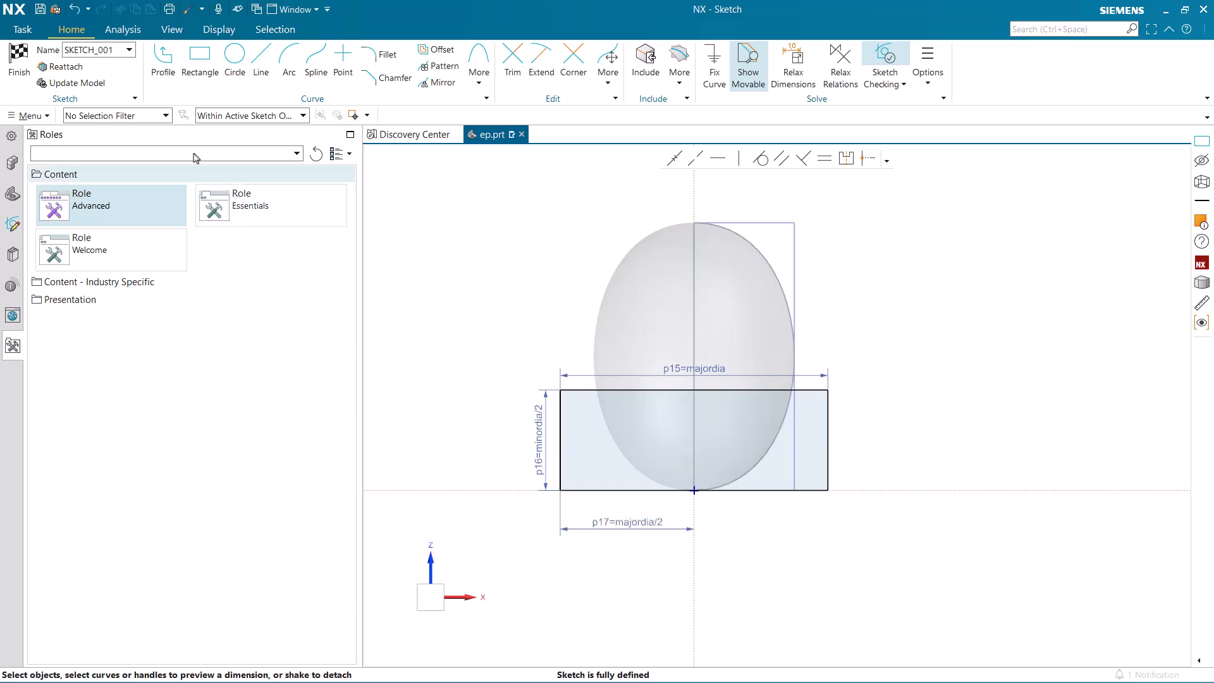
click(18, 55)
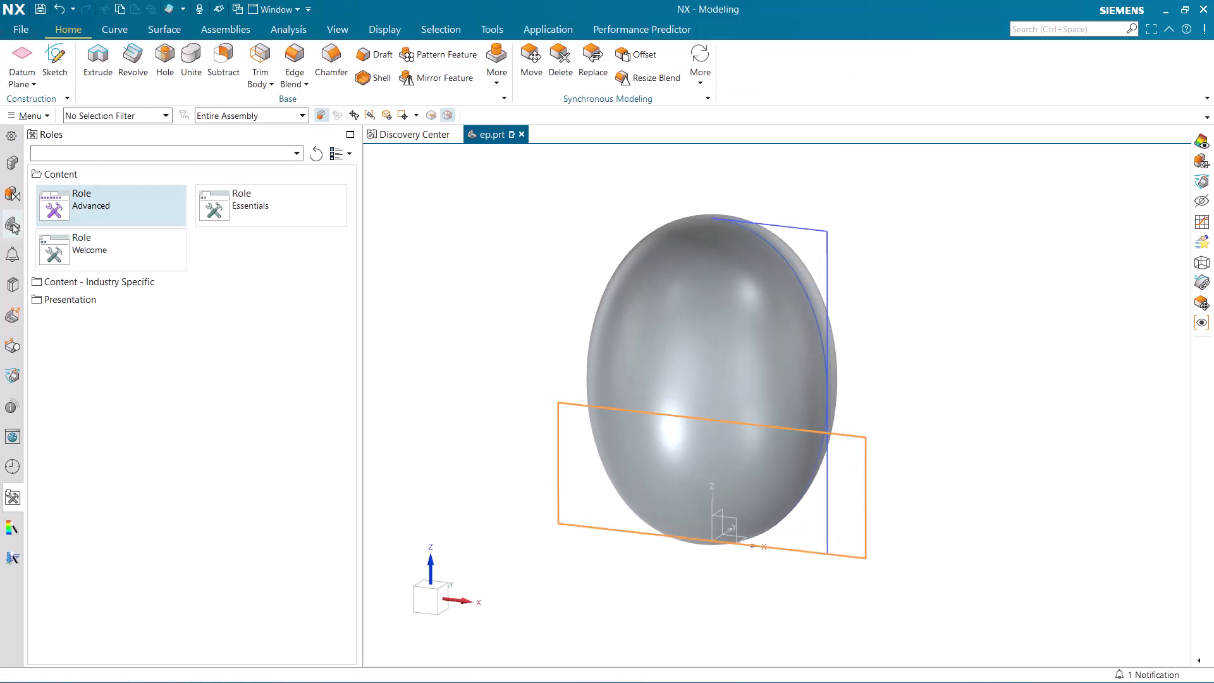
Step: Hide the first sketch, the bridge curve and the revolved body so only the new sketch and datum remain displayed
click(12, 225)
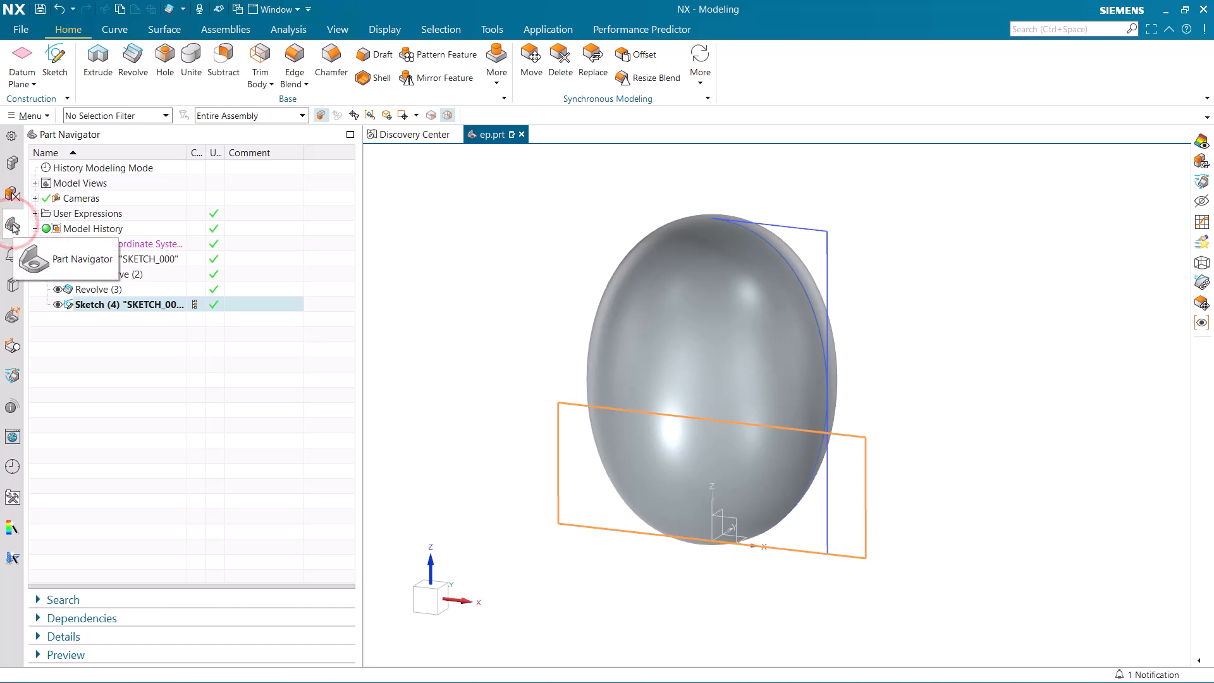
click(58, 259)
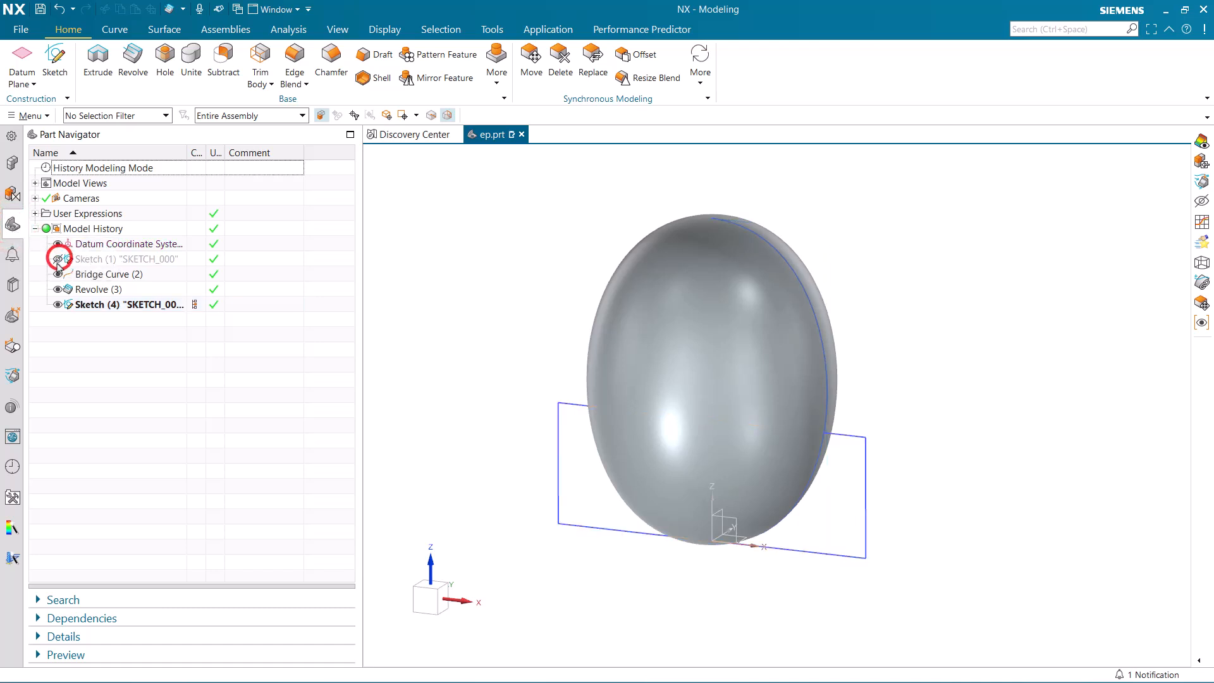
click(57, 273)
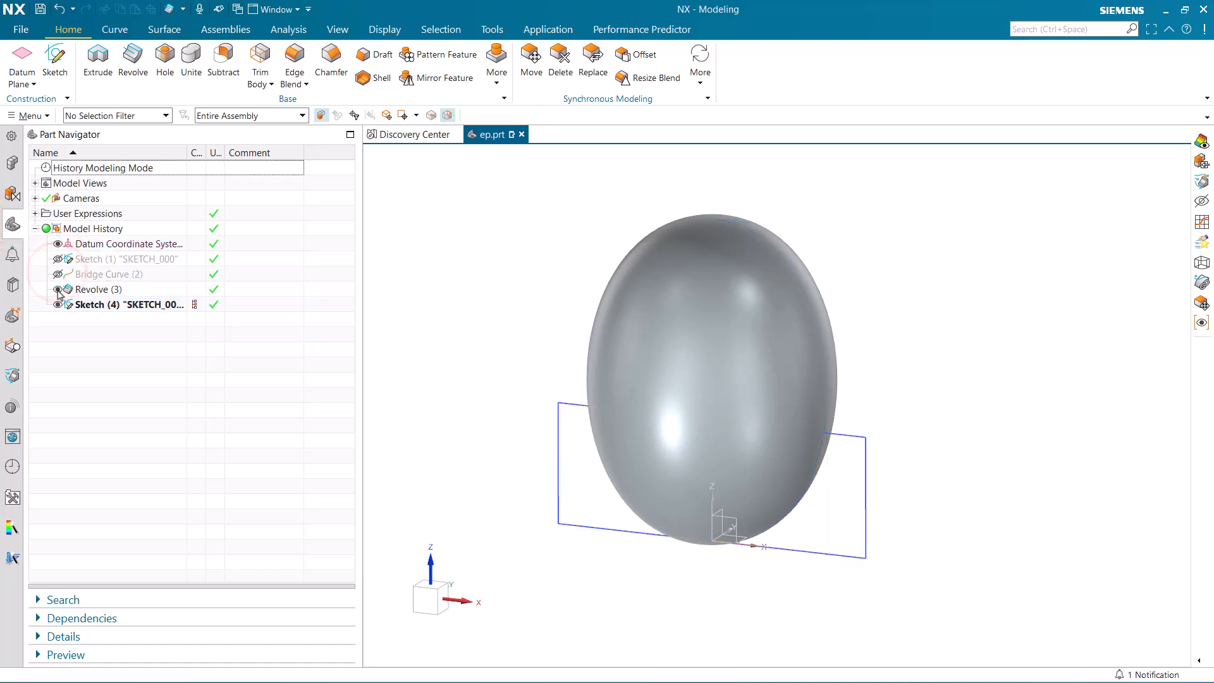
click(58, 289)
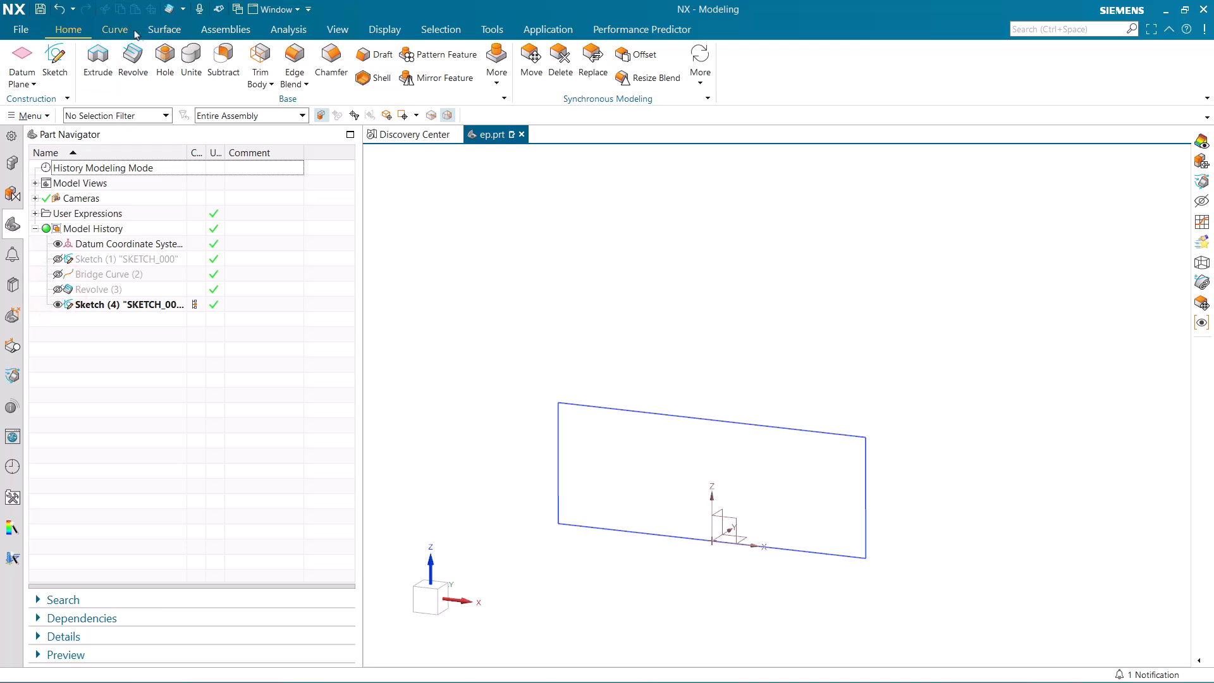
Step: Create a G1 bridge curve between the rectangle's two vertical sides, reversing both end directions so it bows downward inside the rectangle
click(114, 29)
click(572, 55)
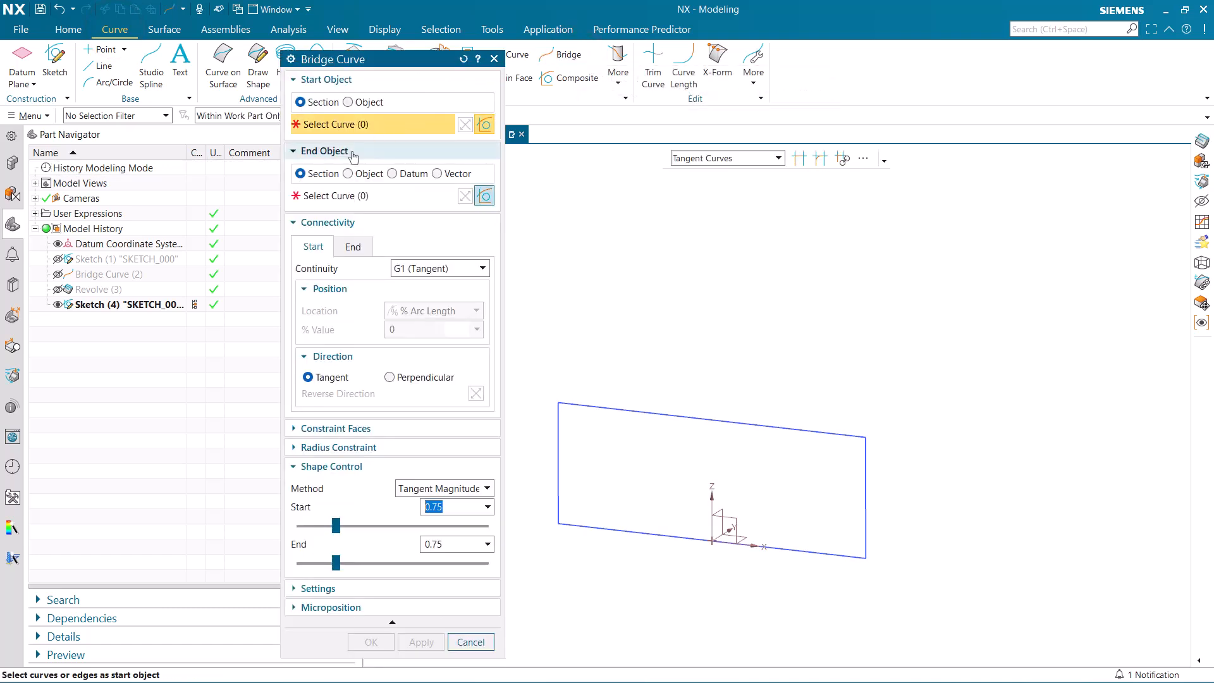
click(559, 425)
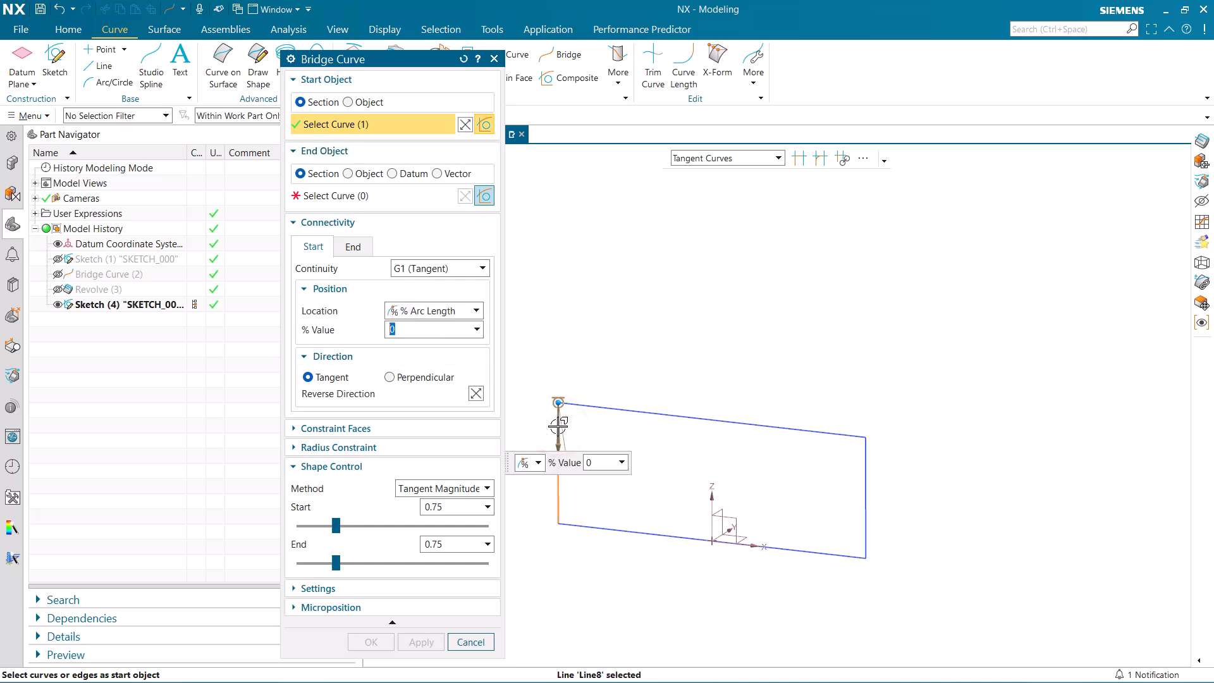
click(340, 195)
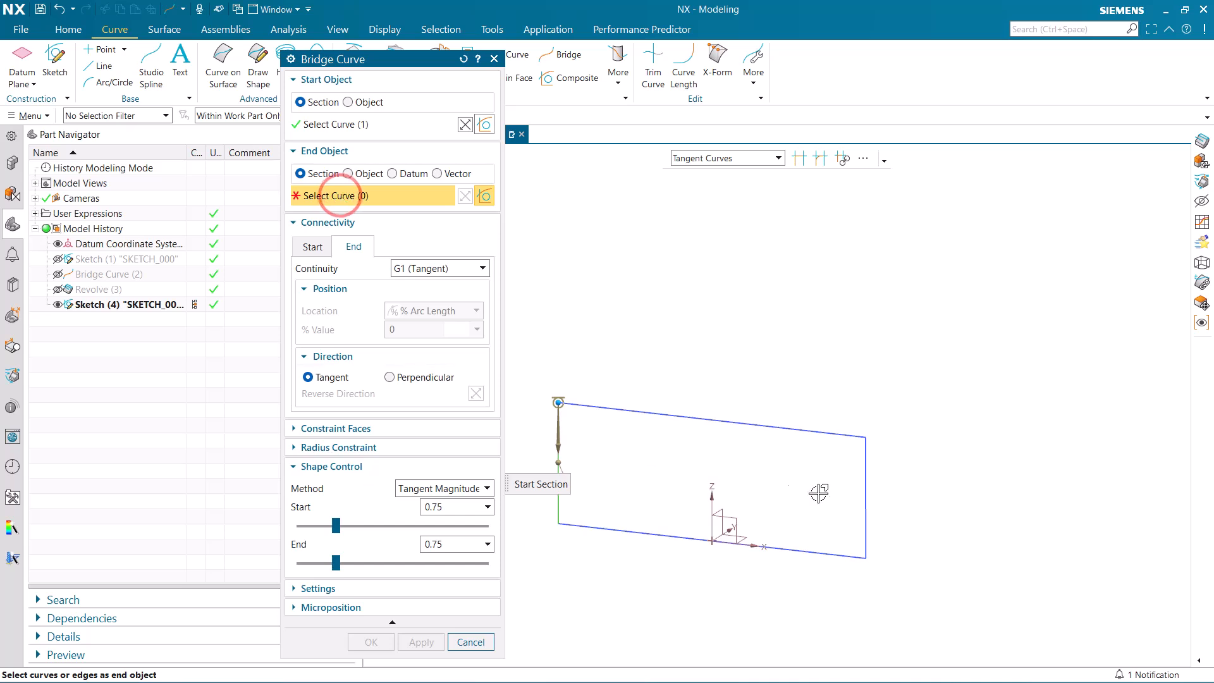
click(860, 454)
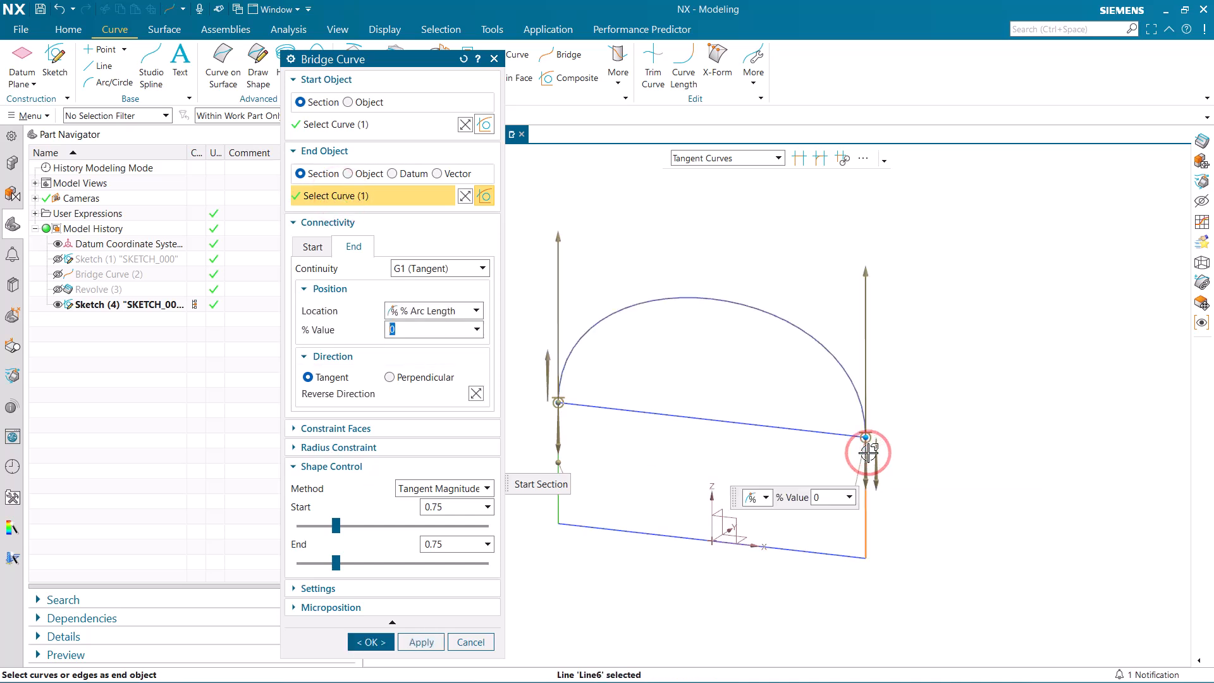
click(476, 393)
click(312, 247)
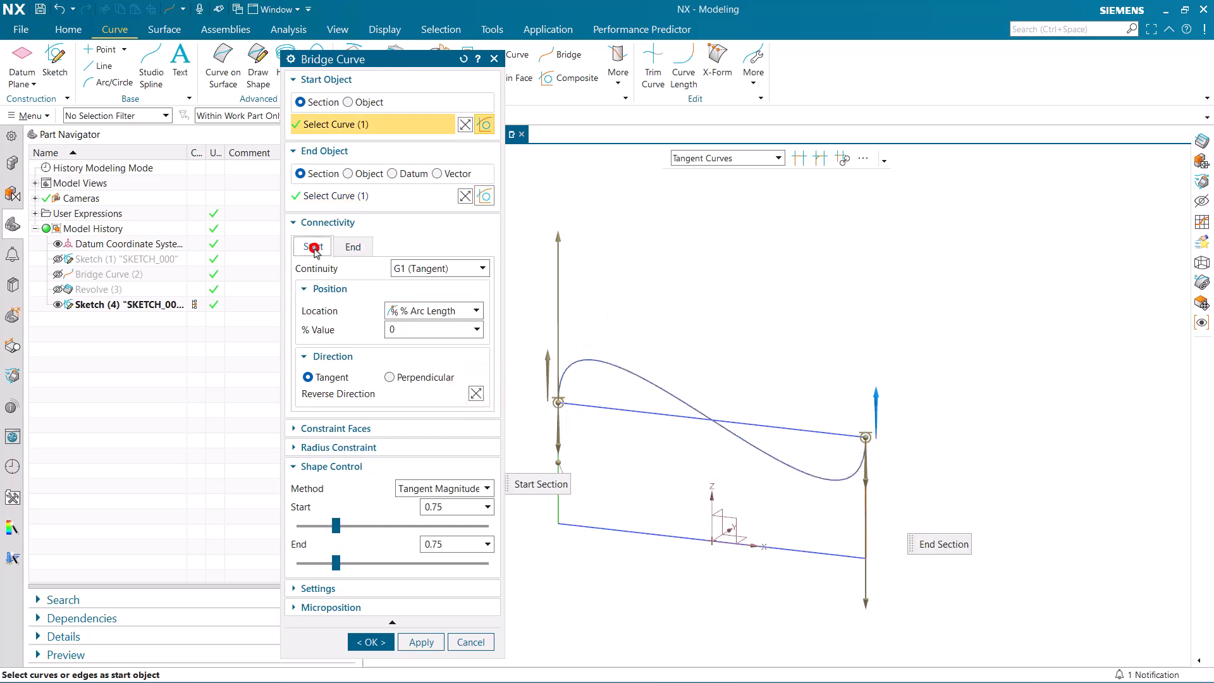
click(476, 394)
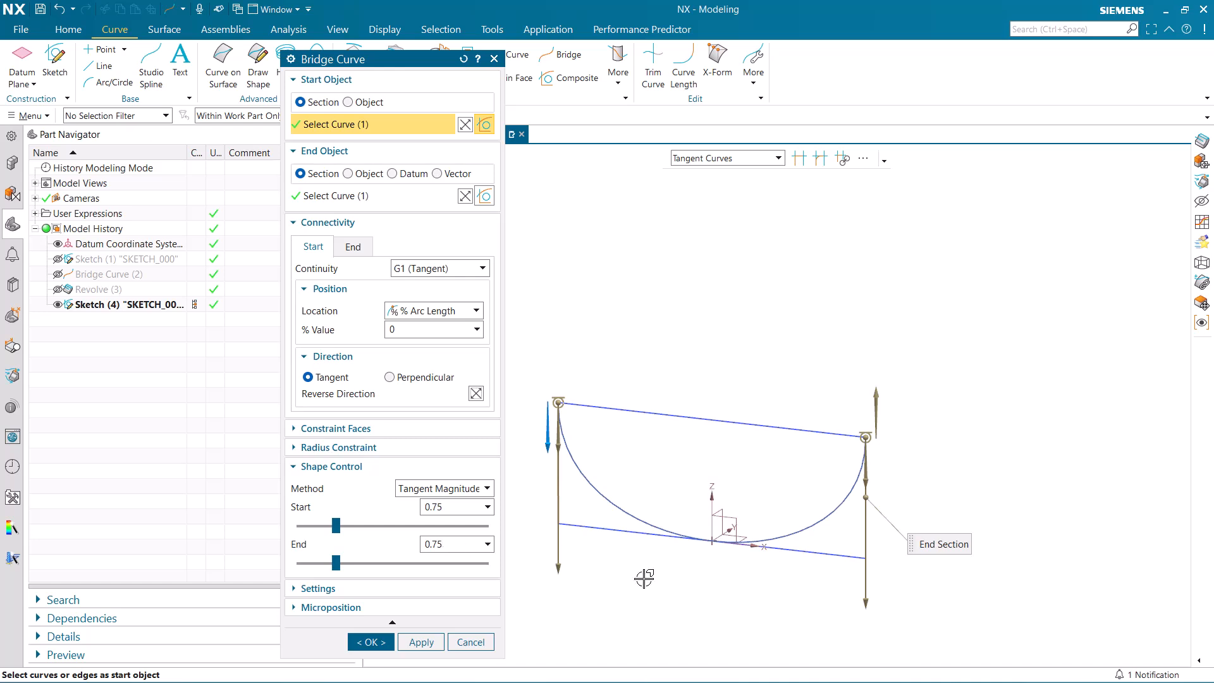
click(367, 643)
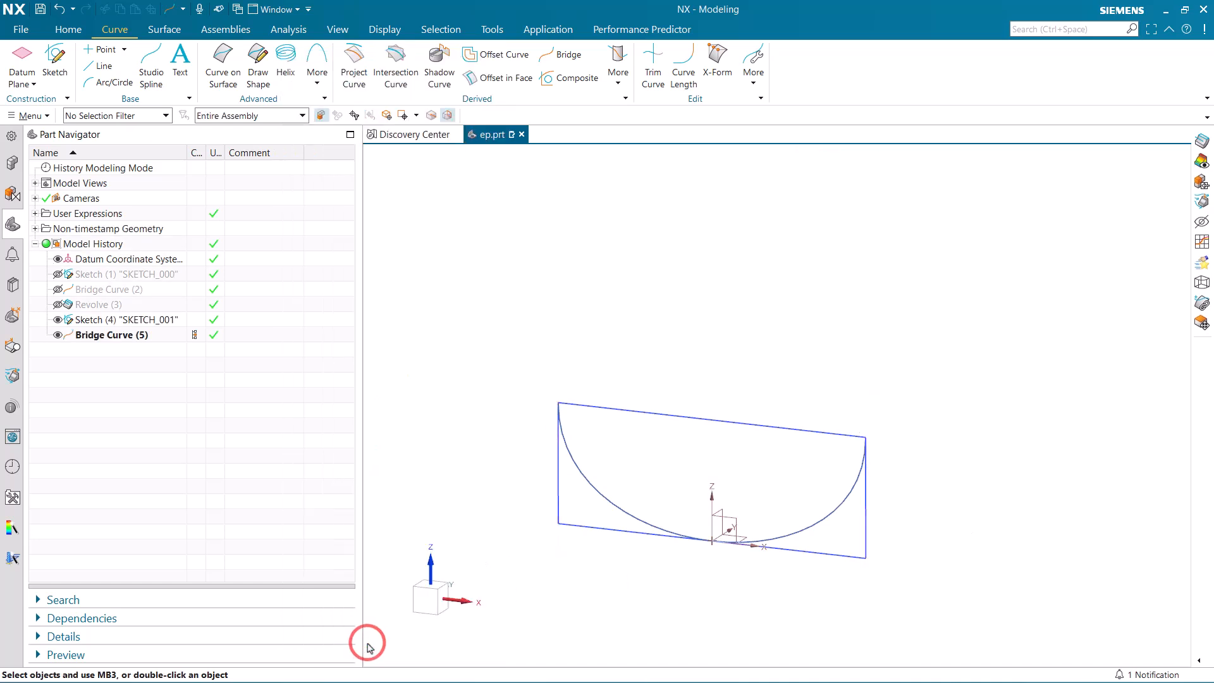
Step: Revolve the new bridge curve 360° about the XC axis through the end point of the rectangle's upper edge, with no Boolean
click(65, 29)
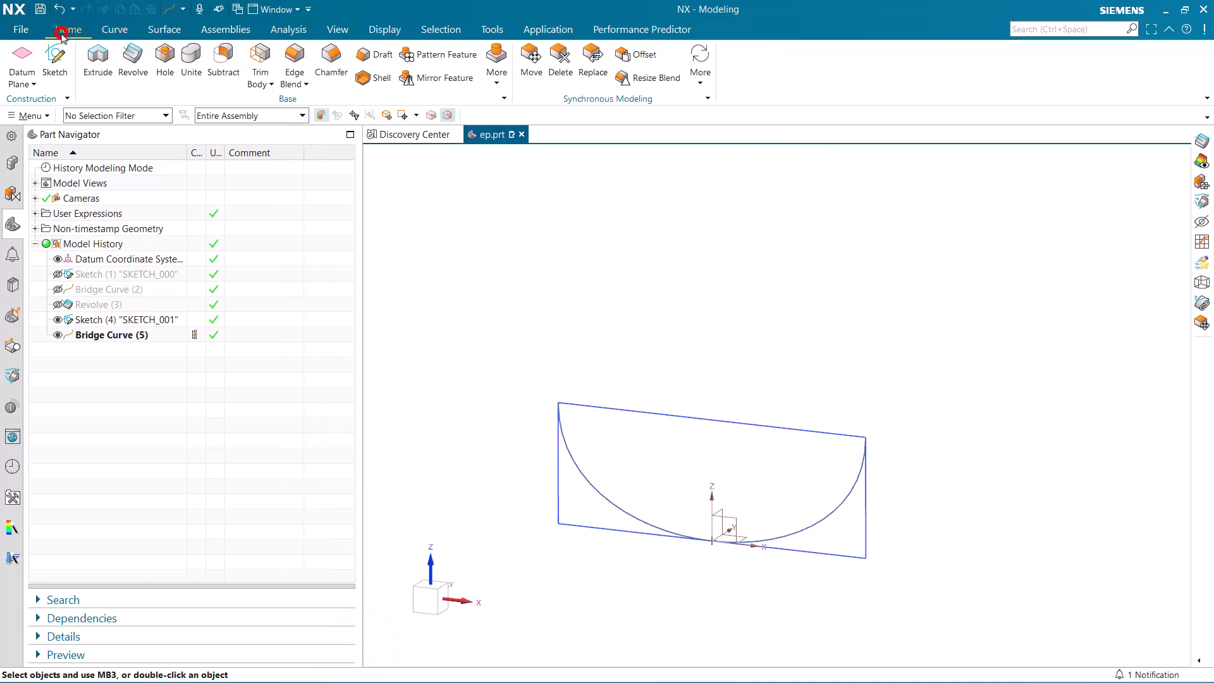
click(132, 57)
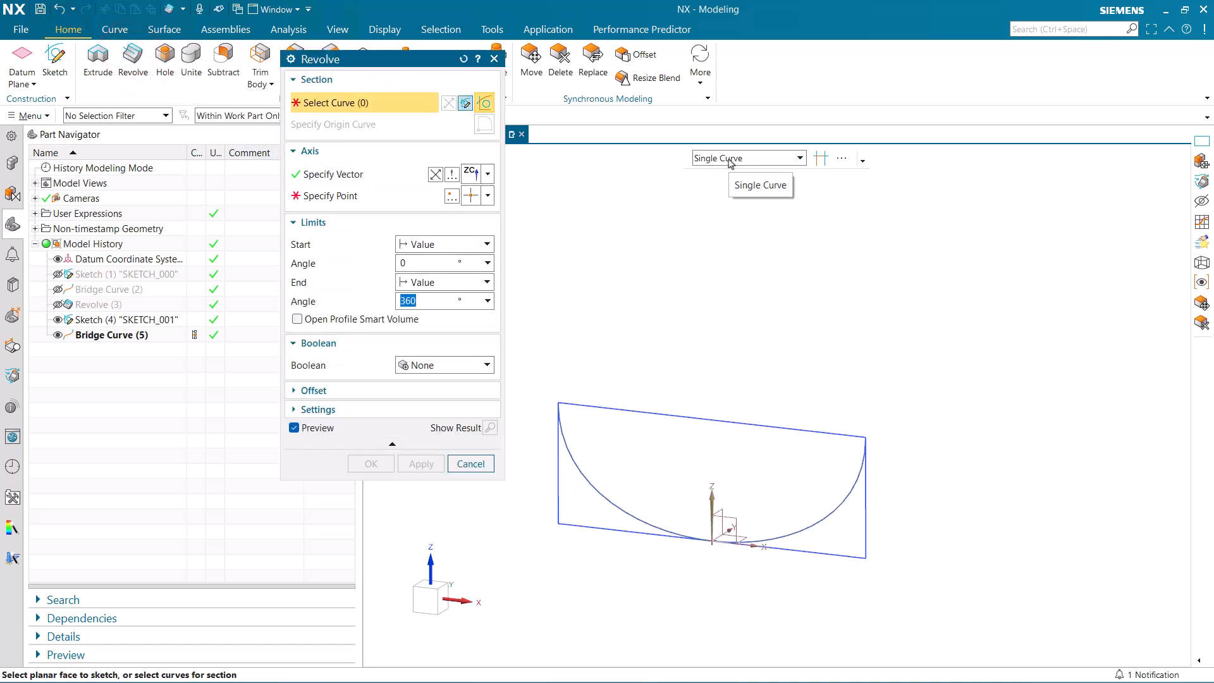
click(578, 464)
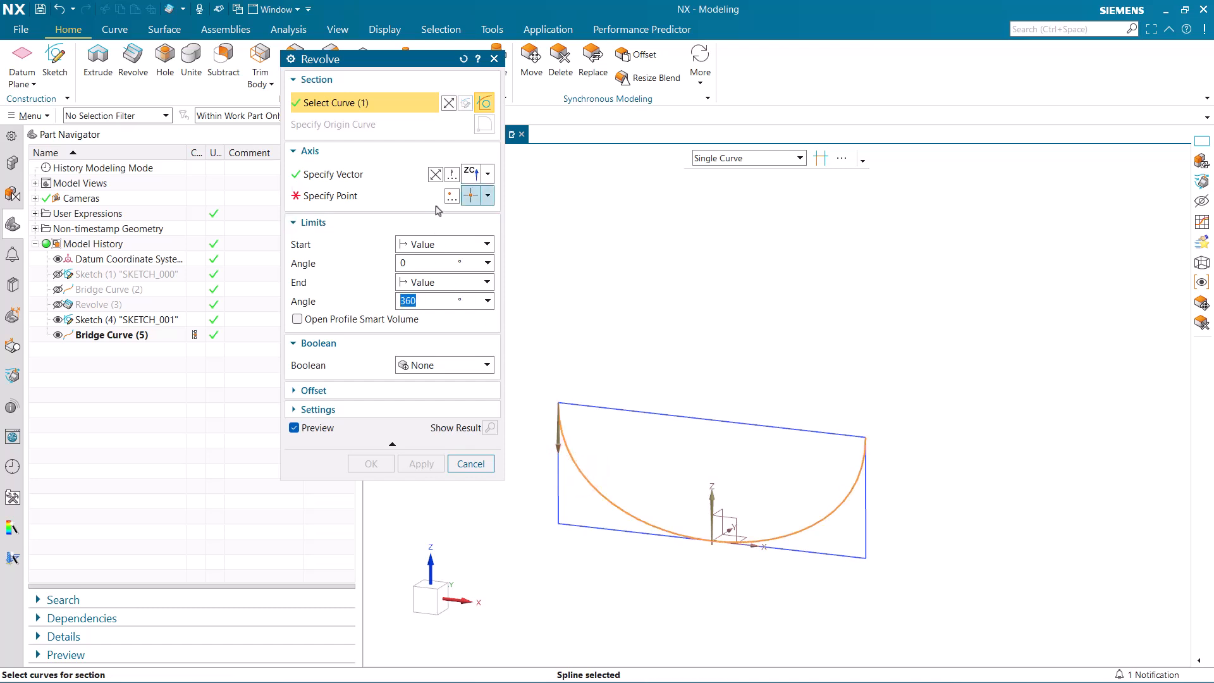
click(487, 177)
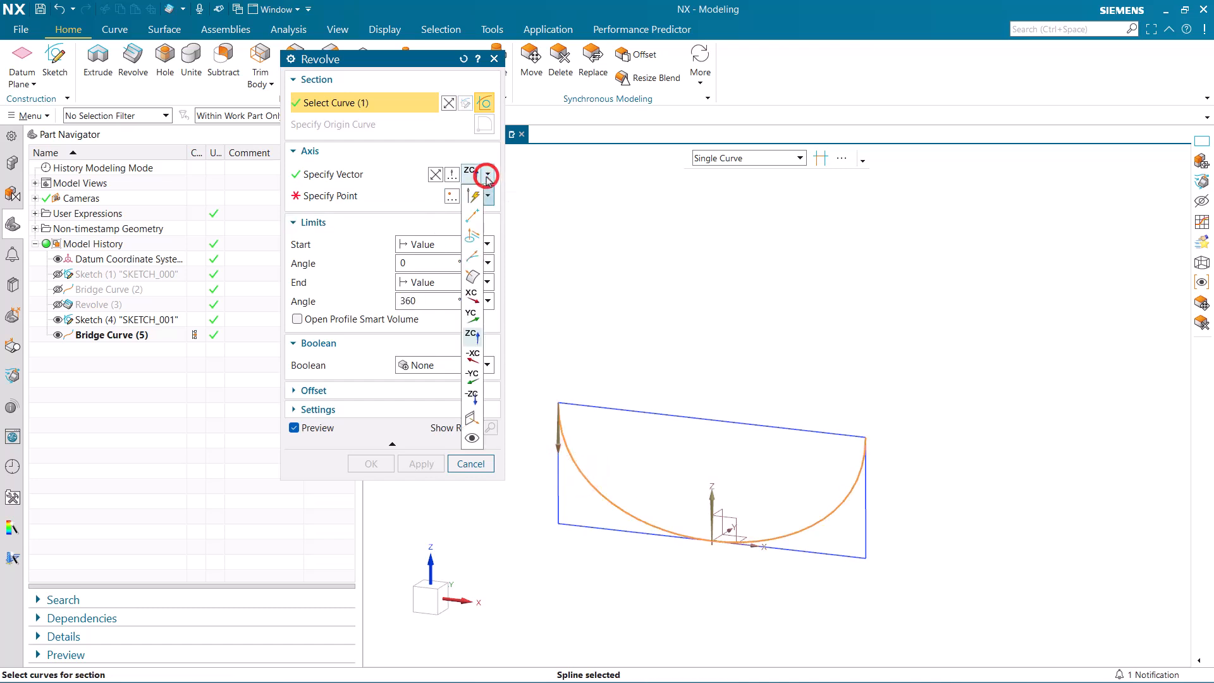
click(474, 301)
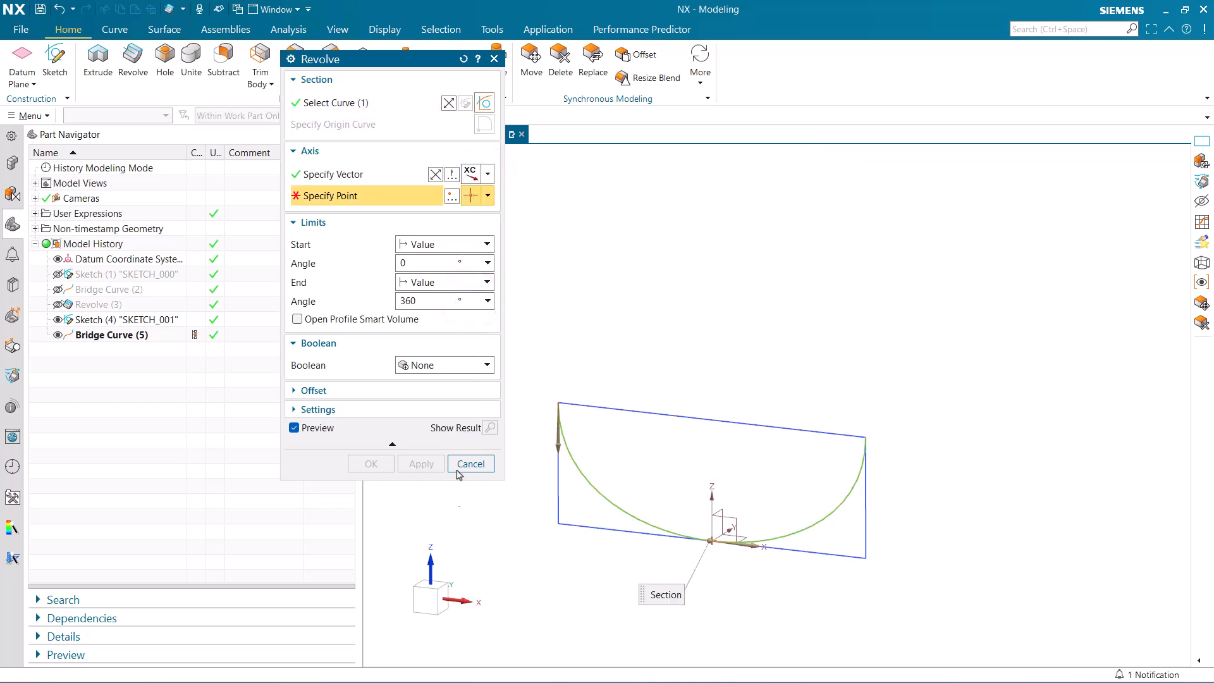
click(488, 196)
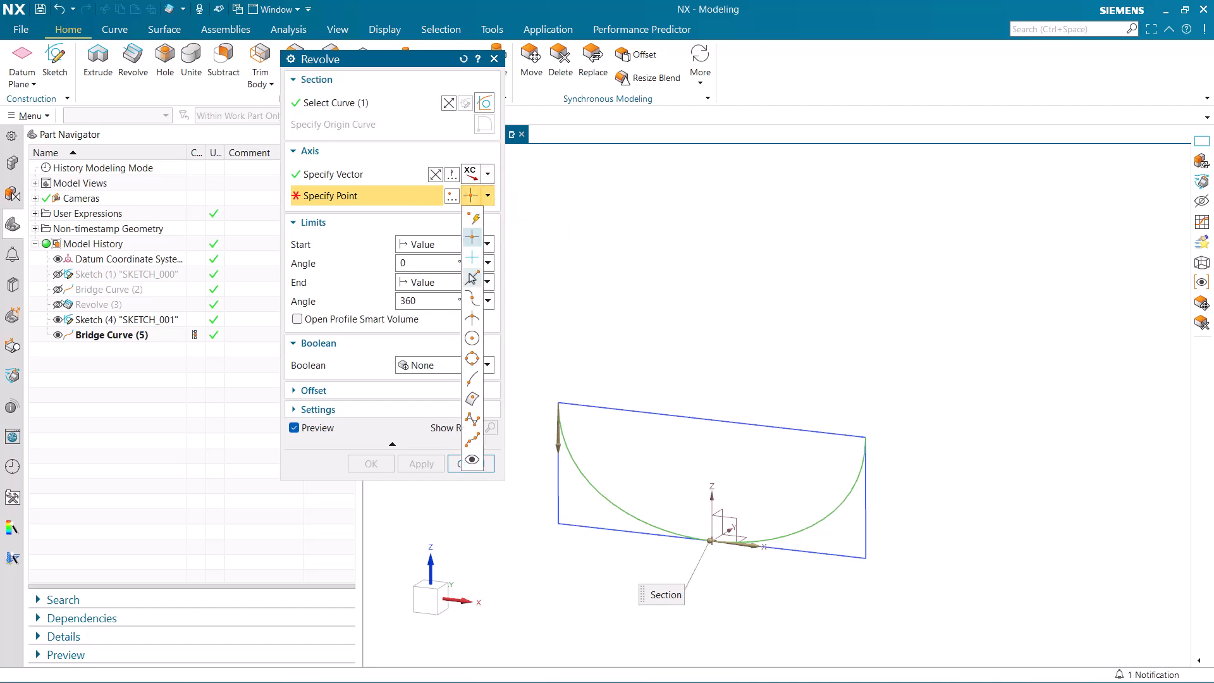
click(473, 277)
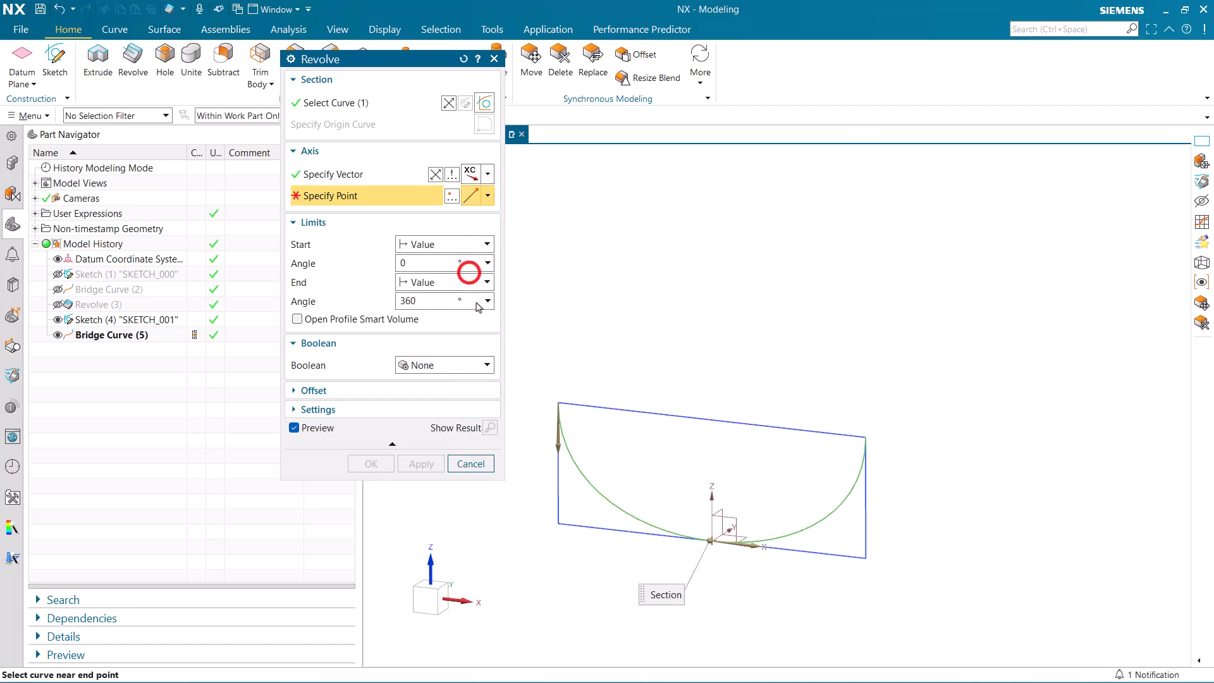
click(576, 403)
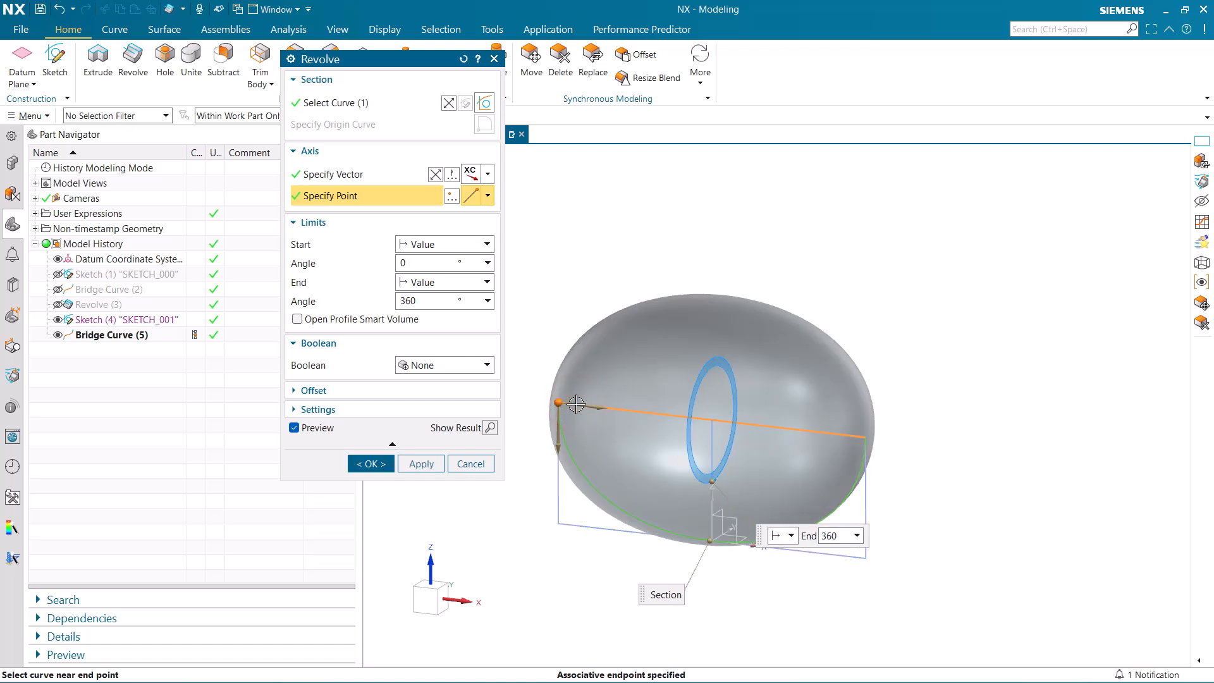
click(365, 463)
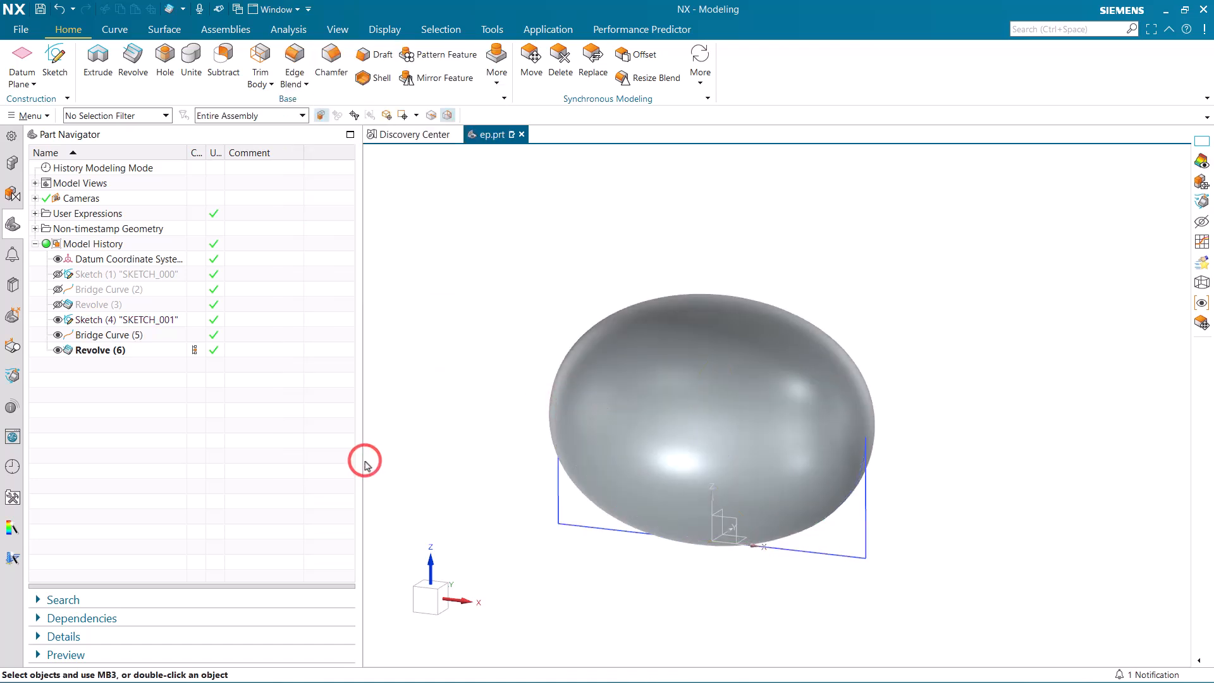
Step: Define a cylinder of 1 in diameter and 0.5 in height along the ZC axis, with no Boolean
mouse_move(406, 419)
middle_down()
mouse_move(427, 400)
mouse_move(453, 402)
middle_up()
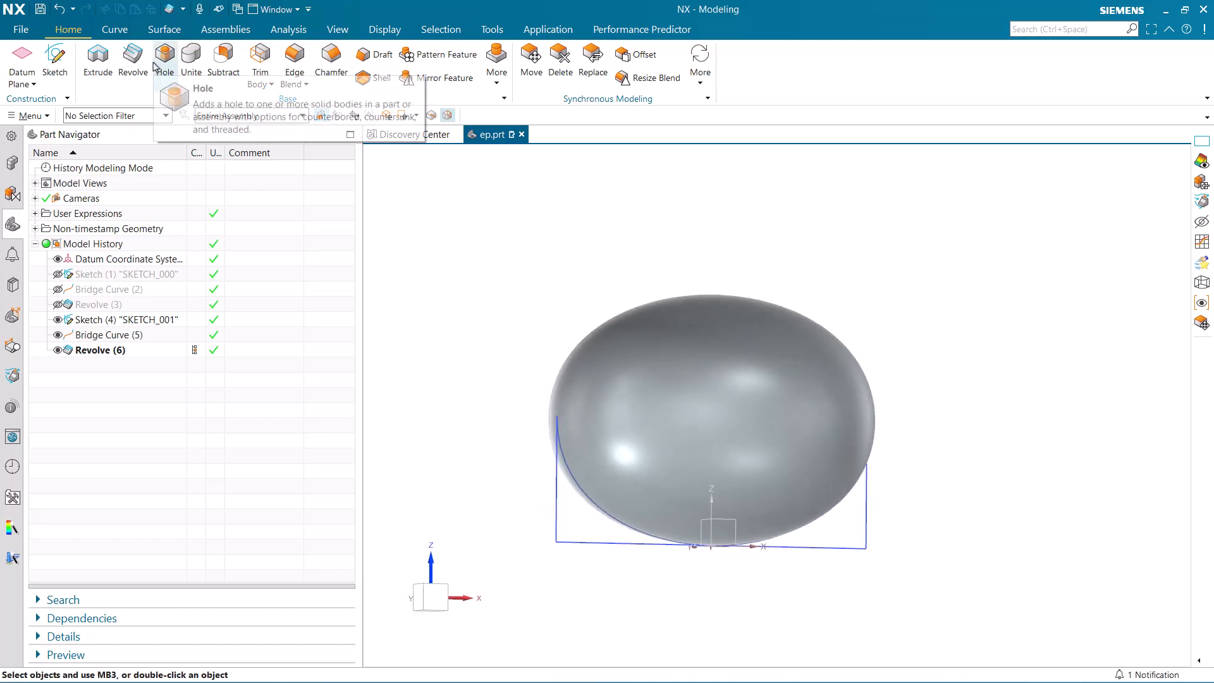
click(497, 84)
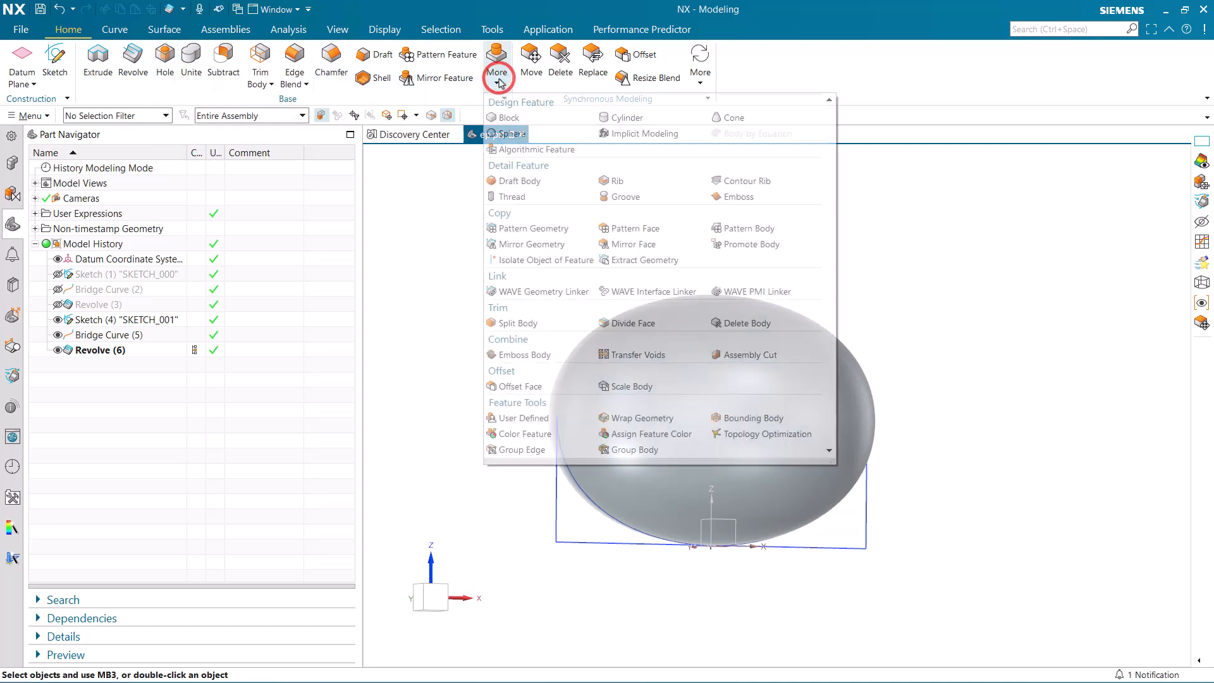
click(614, 121)
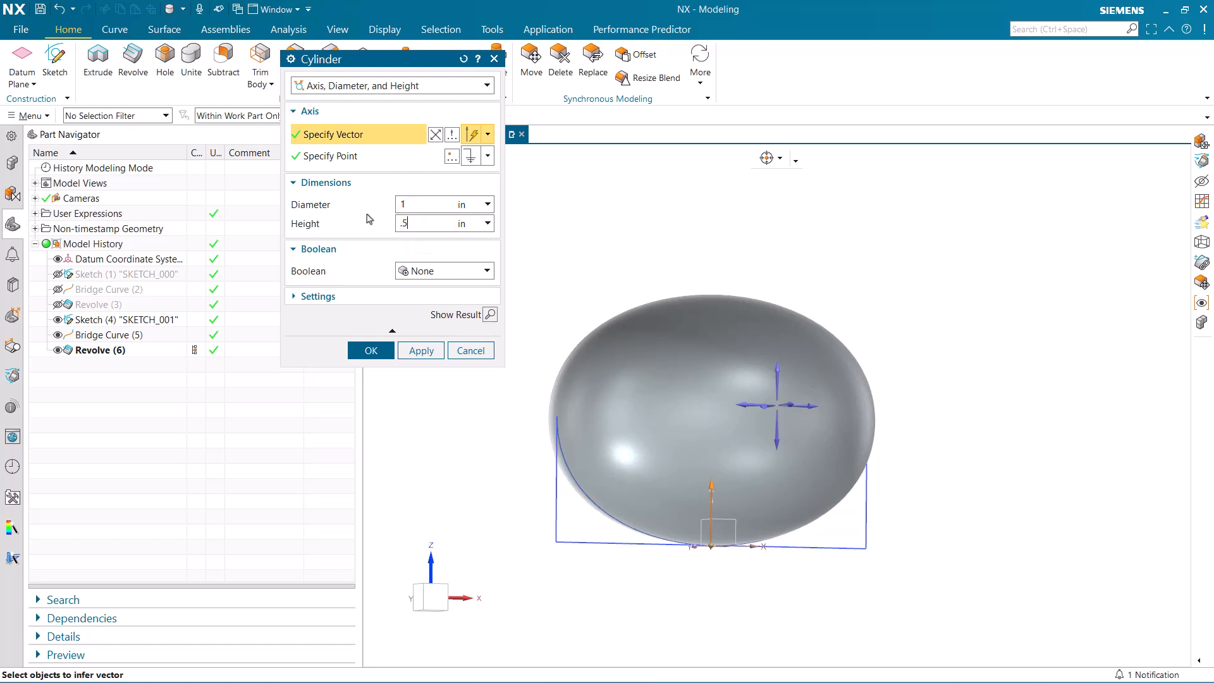
click(488, 134)
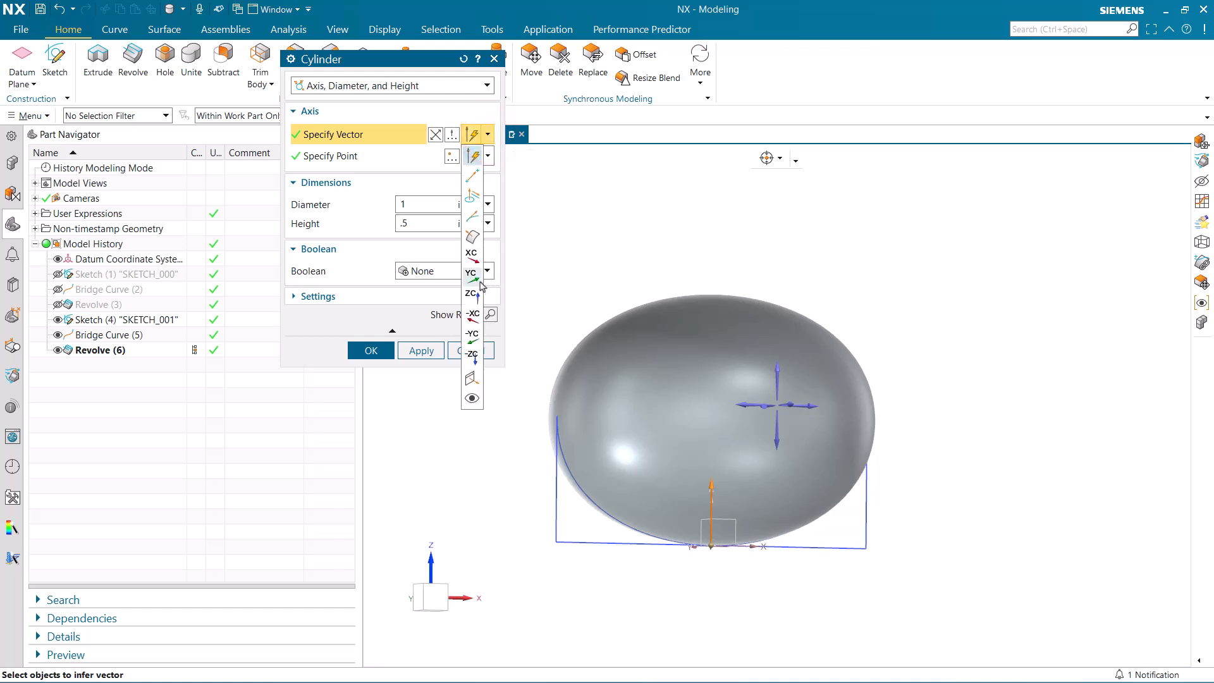
click(475, 300)
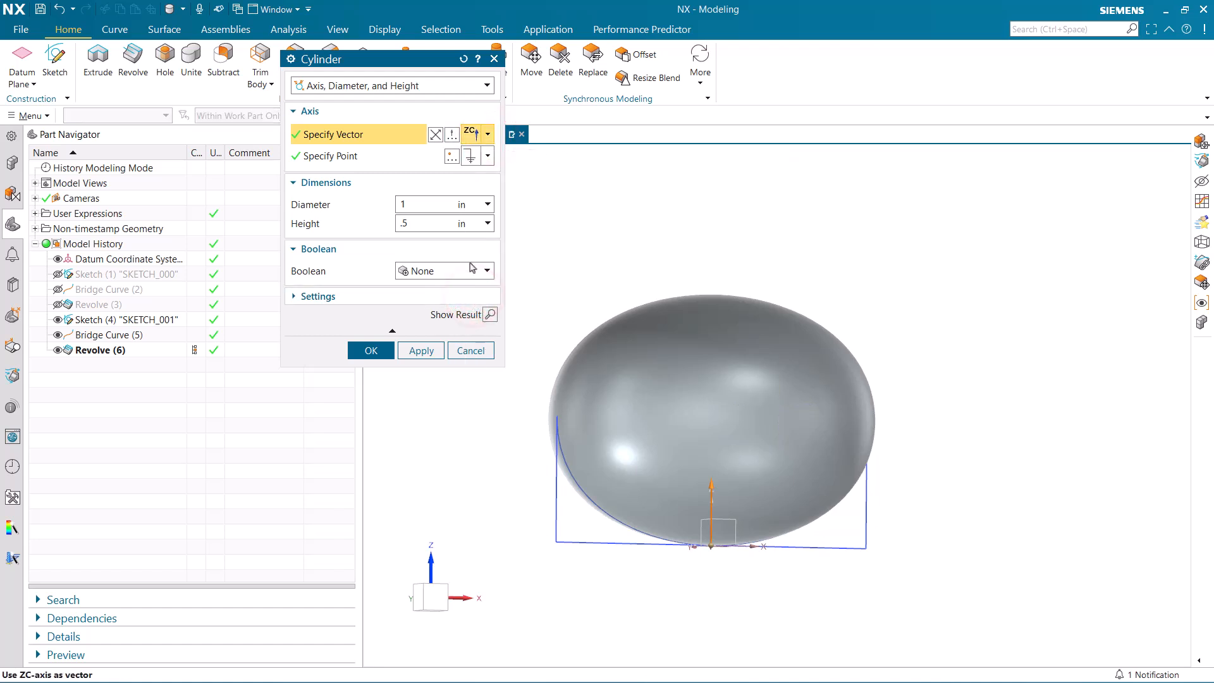
Step: Set the cylinder's base point to ZC -0.2 in and create the cylinder
click(451, 155)
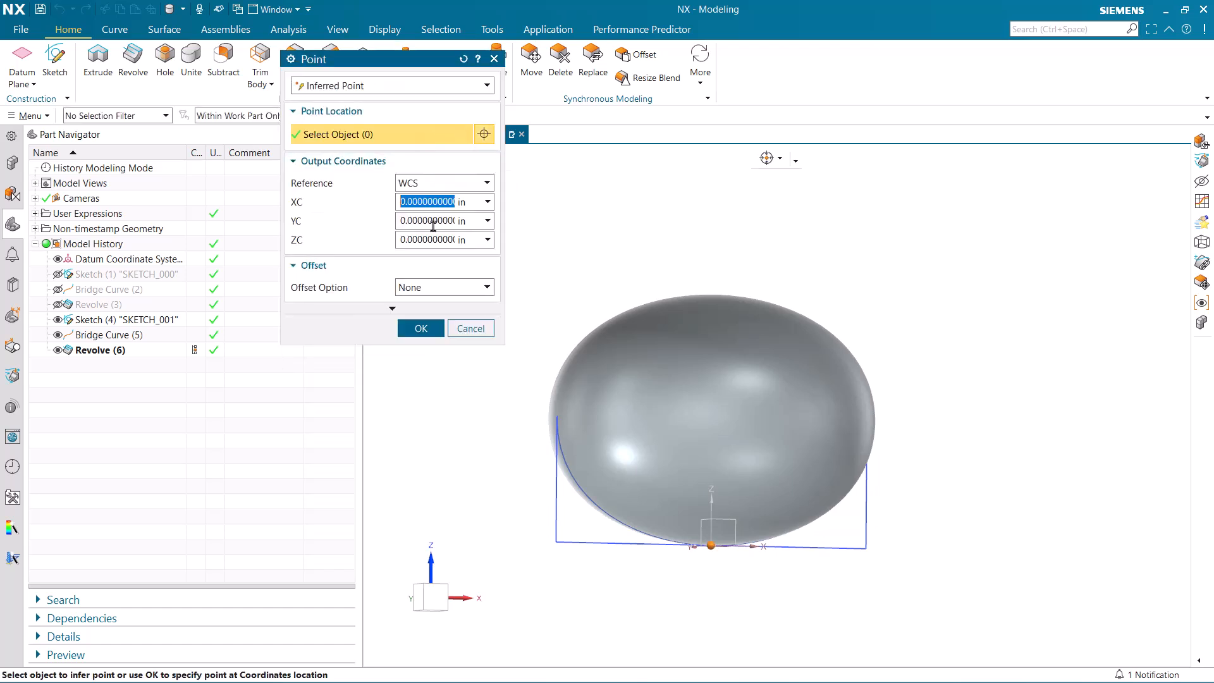
key(Tab)
key(Tab)
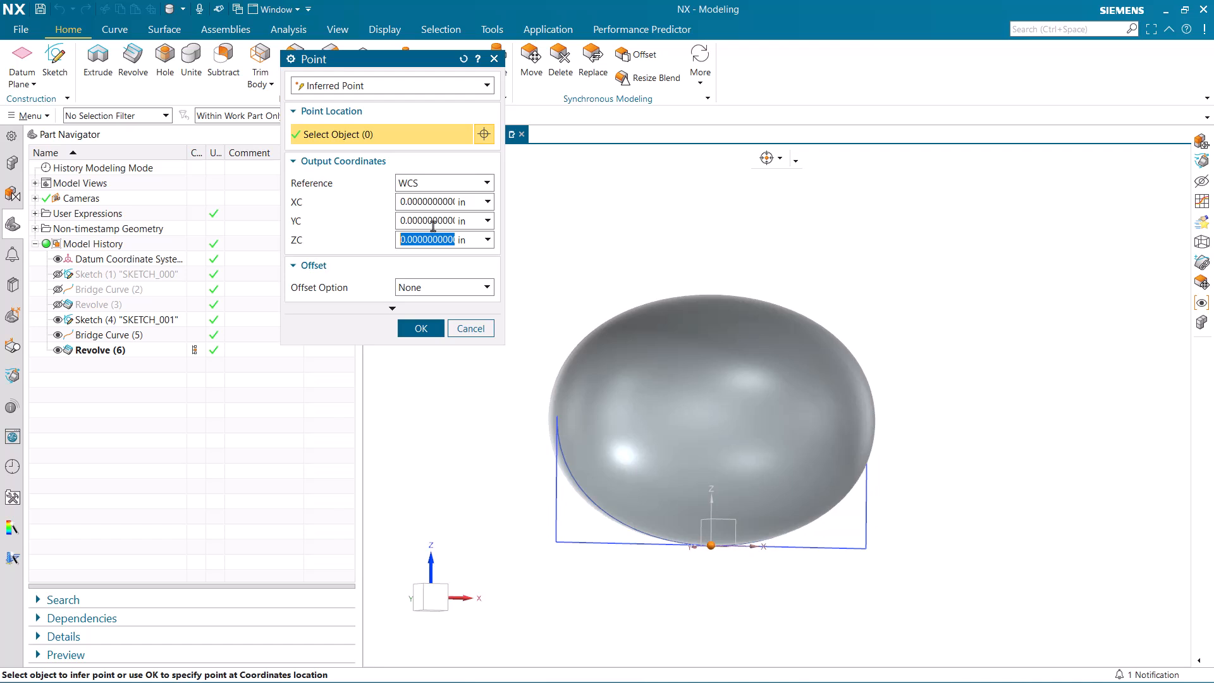
text(-.2)
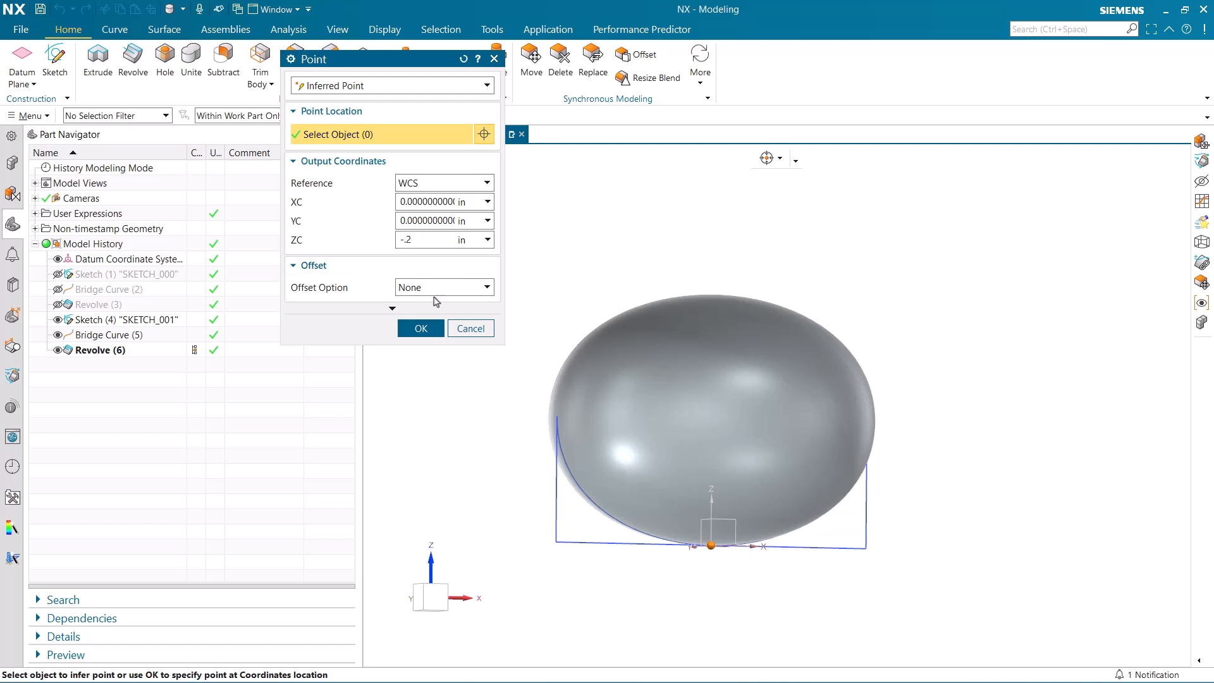
click(420, 329)
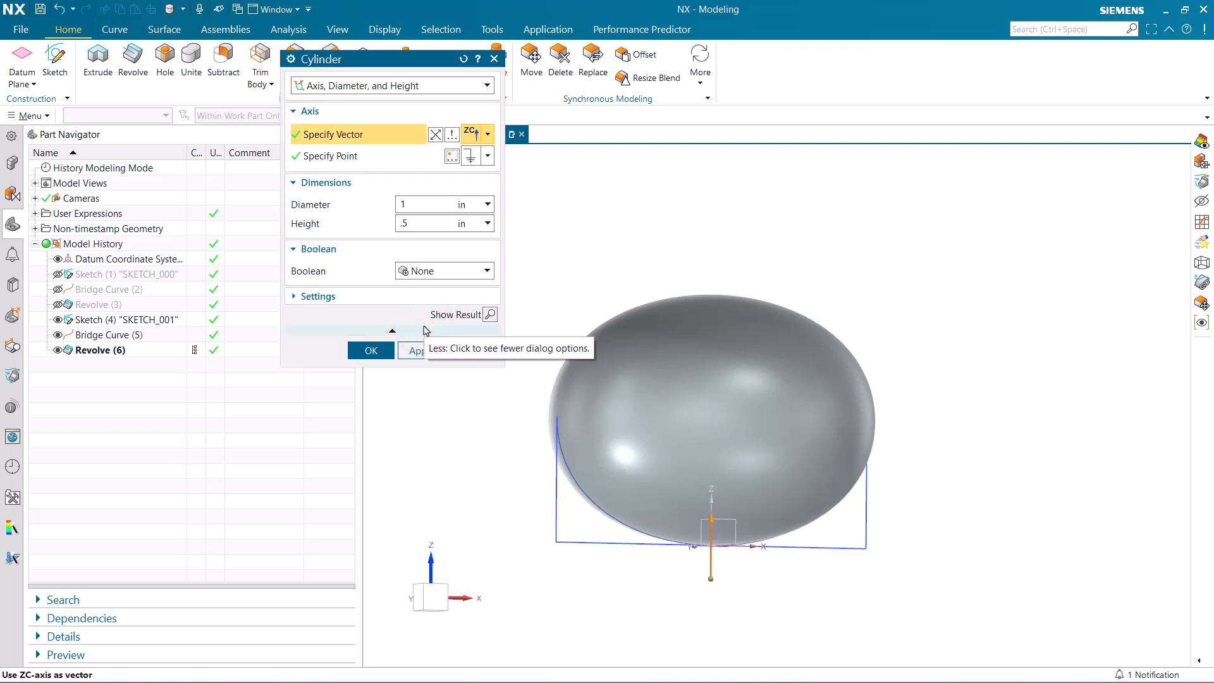
click(371, 349)
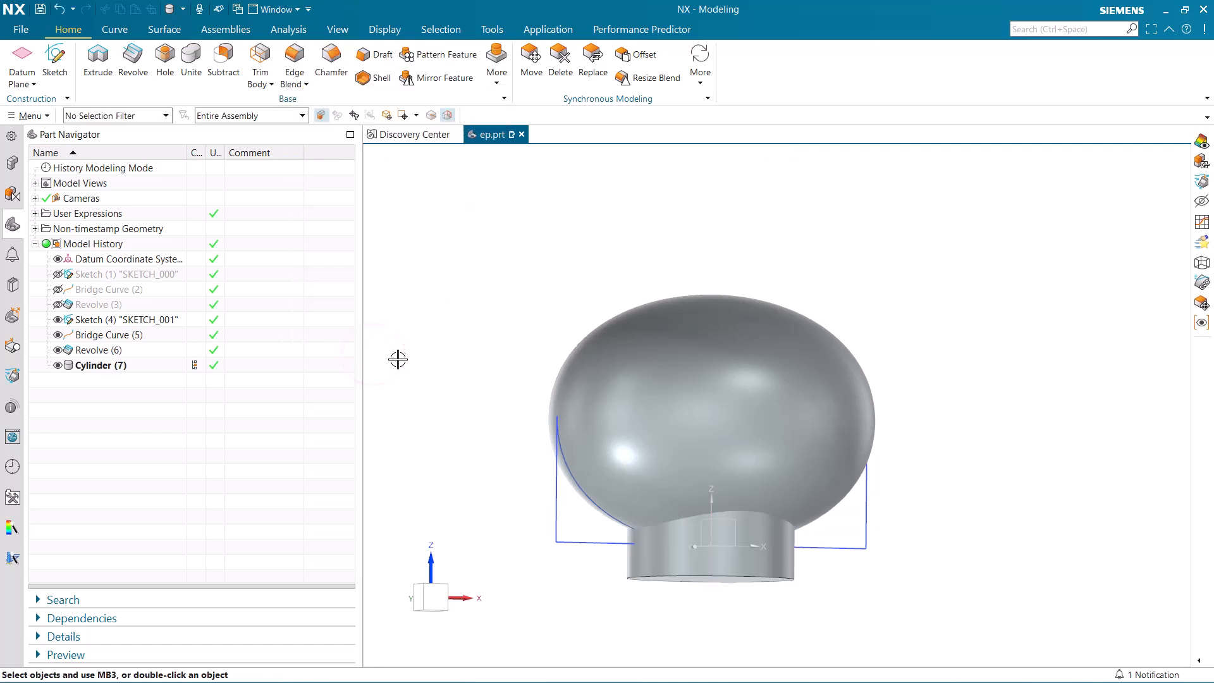
Step: Examine the egg and cylinder overlap in wireframe with hidden edges set to Solid, and return to the shaded display
right_click(437, 330)
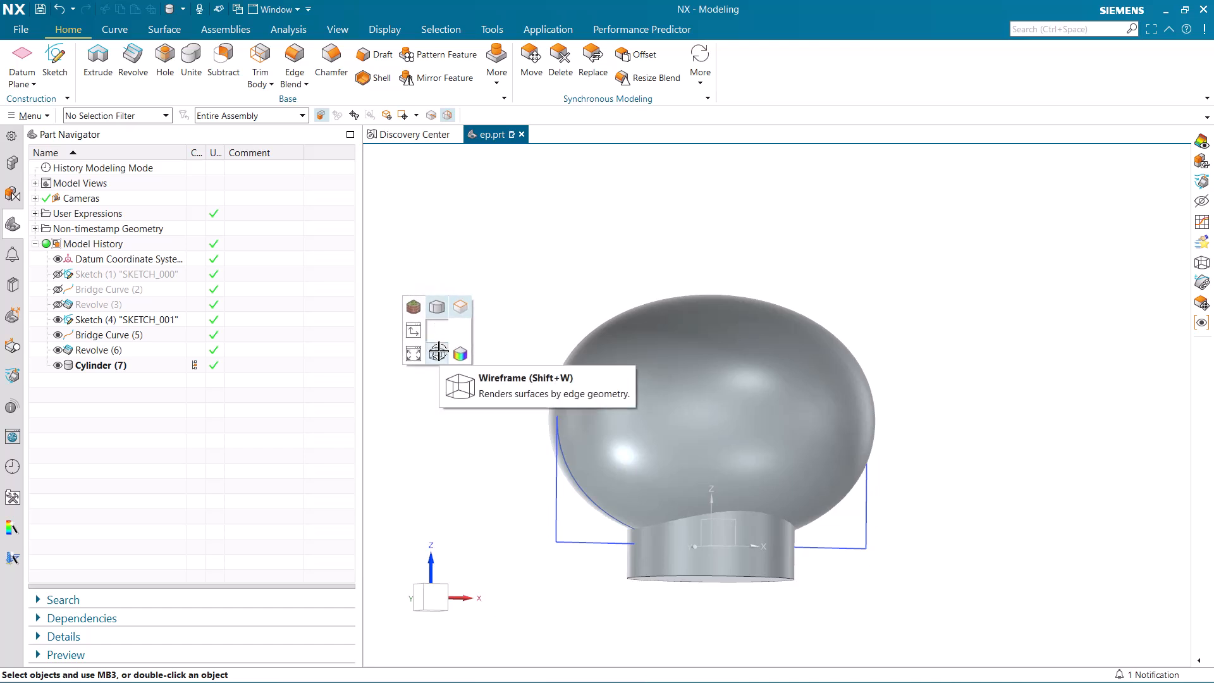
click(438, 352)
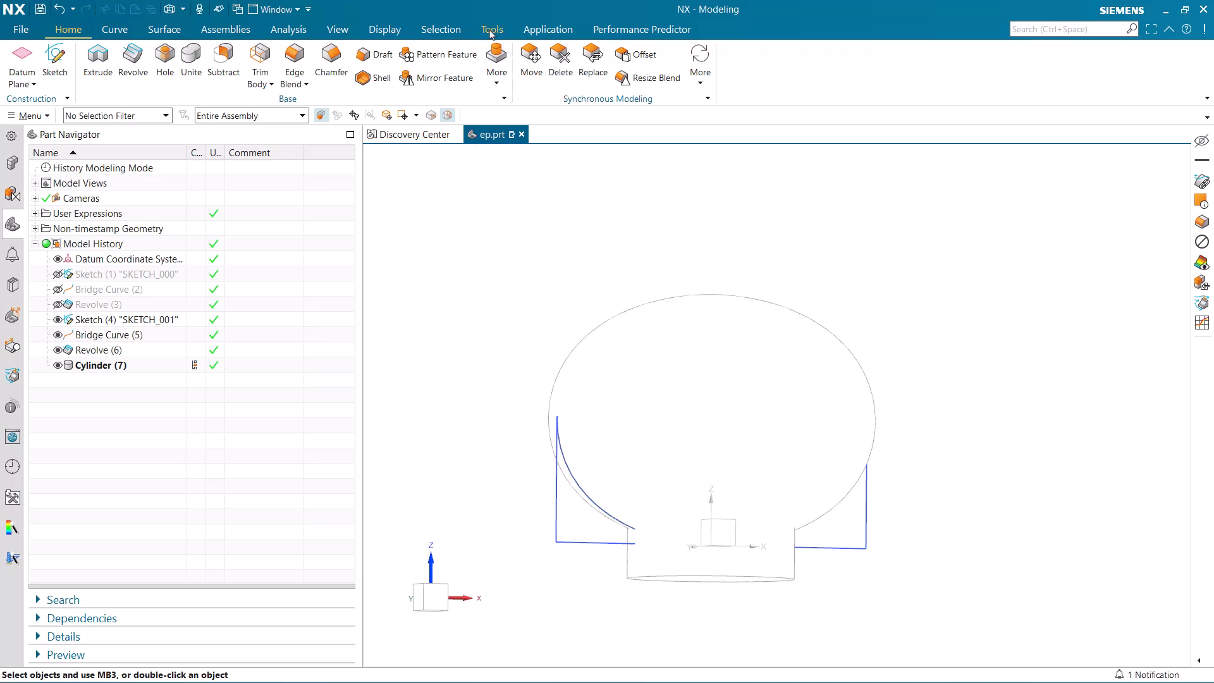
click(386, 29)
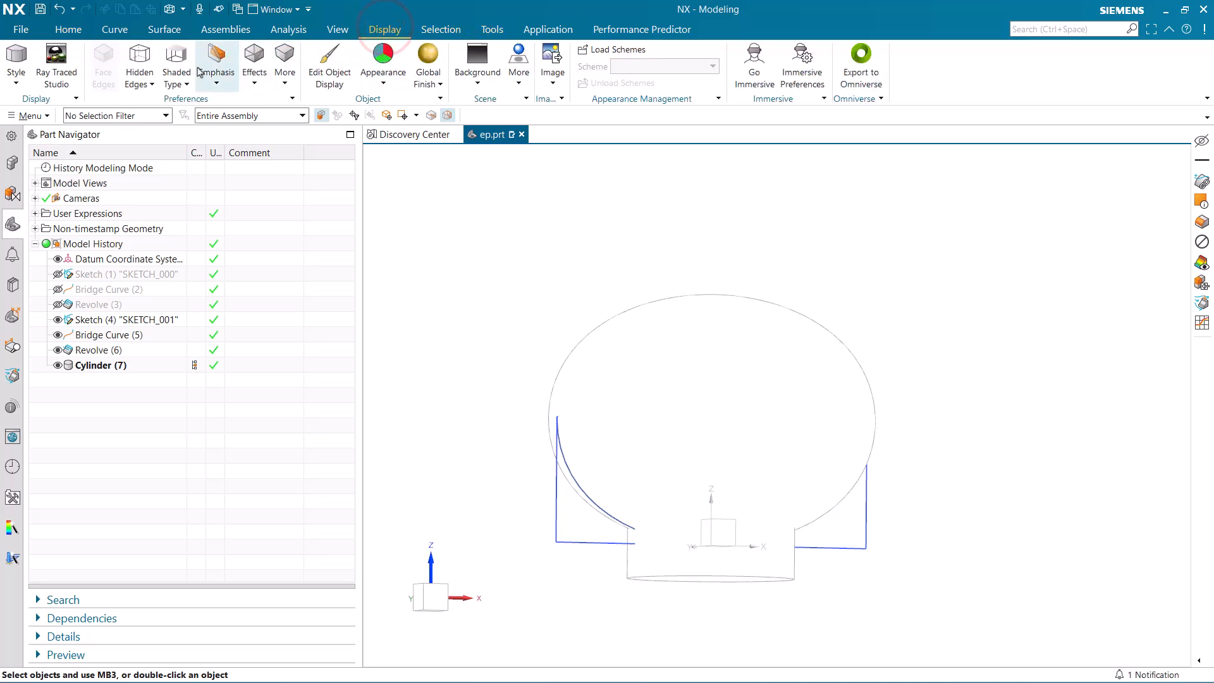
click(138, 79)
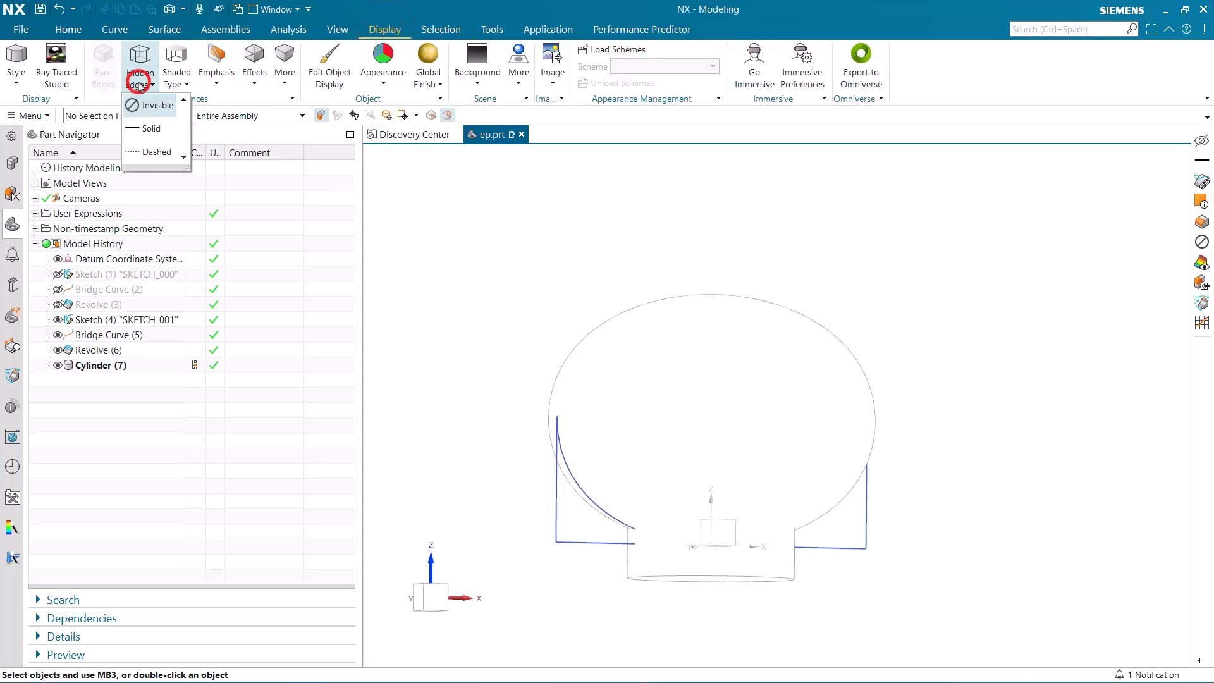
click(148, 128)
mouse_move(438, 299)
middle_down()
mouse_move(447, 320)
mouse_move(429, 298)
mouse_move(429, 311)
middle_up()
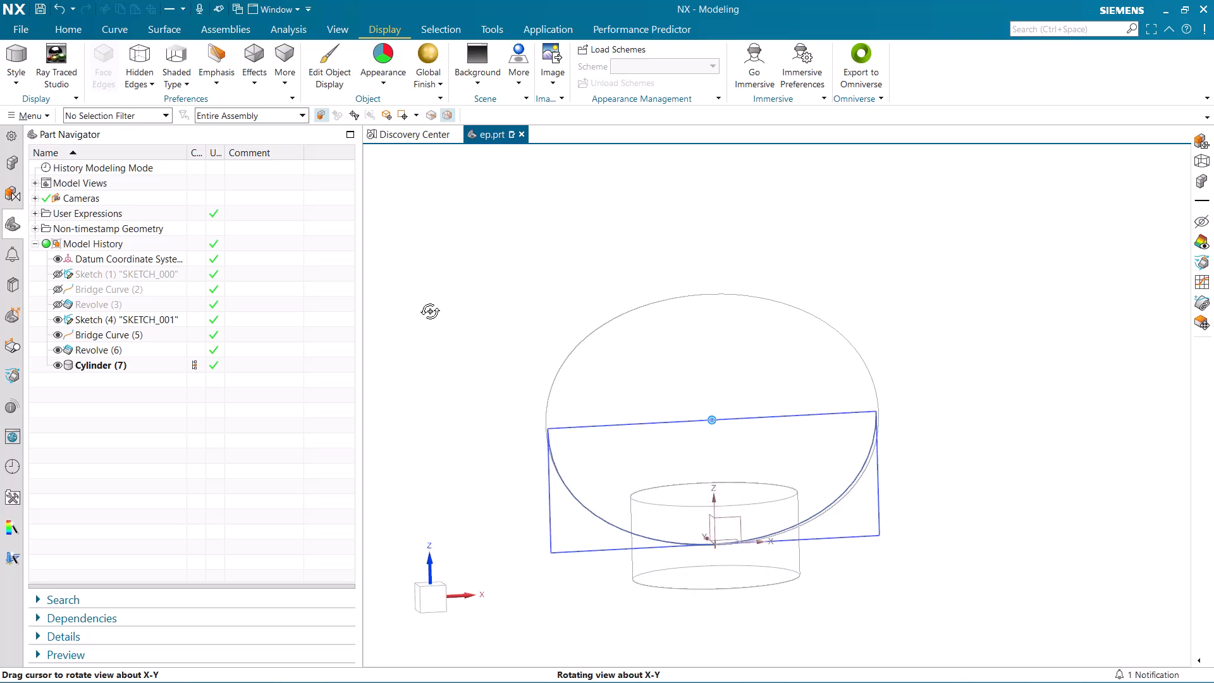
right_click(430, 313)
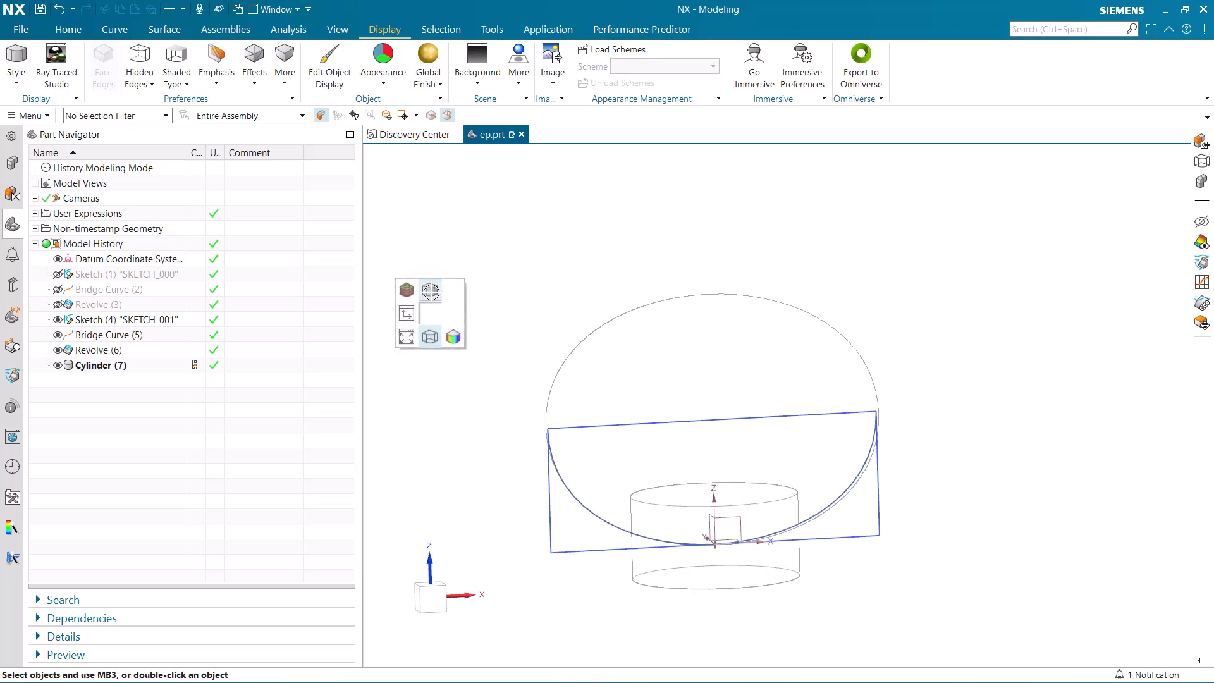
click(430, 289)
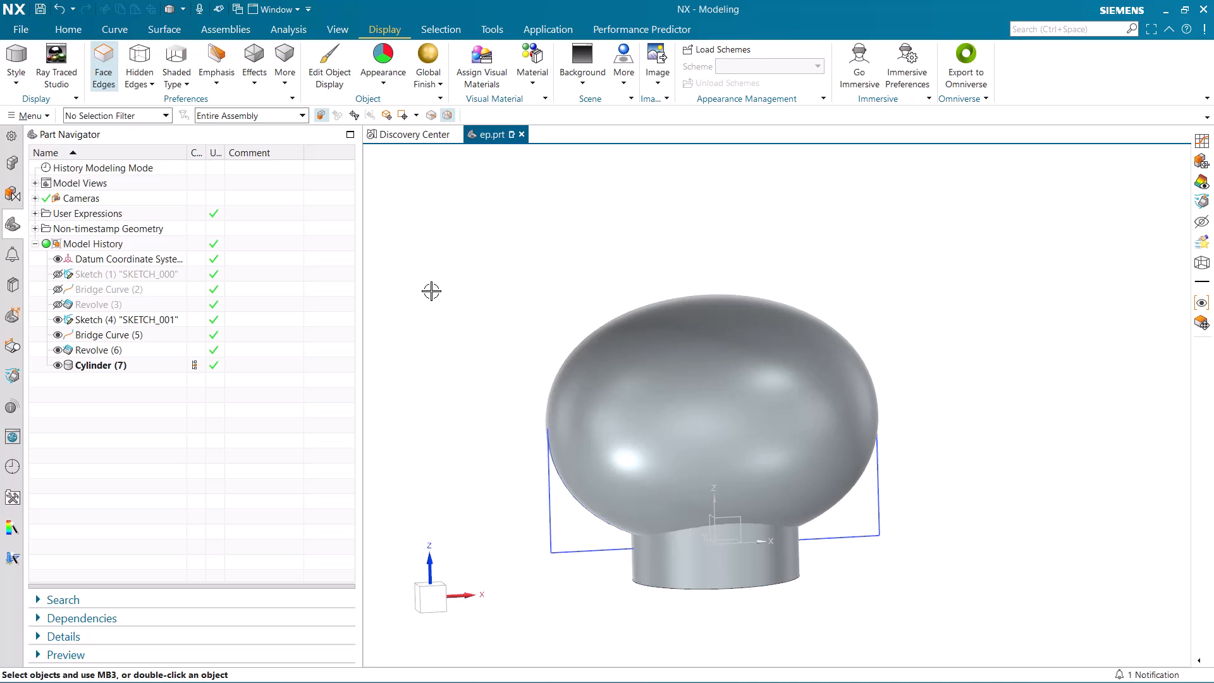
Step: Subtract the egg from the cylinder, with the cylinder as target, the egg as tool, and Keep Tool enabled
click(67, 29)
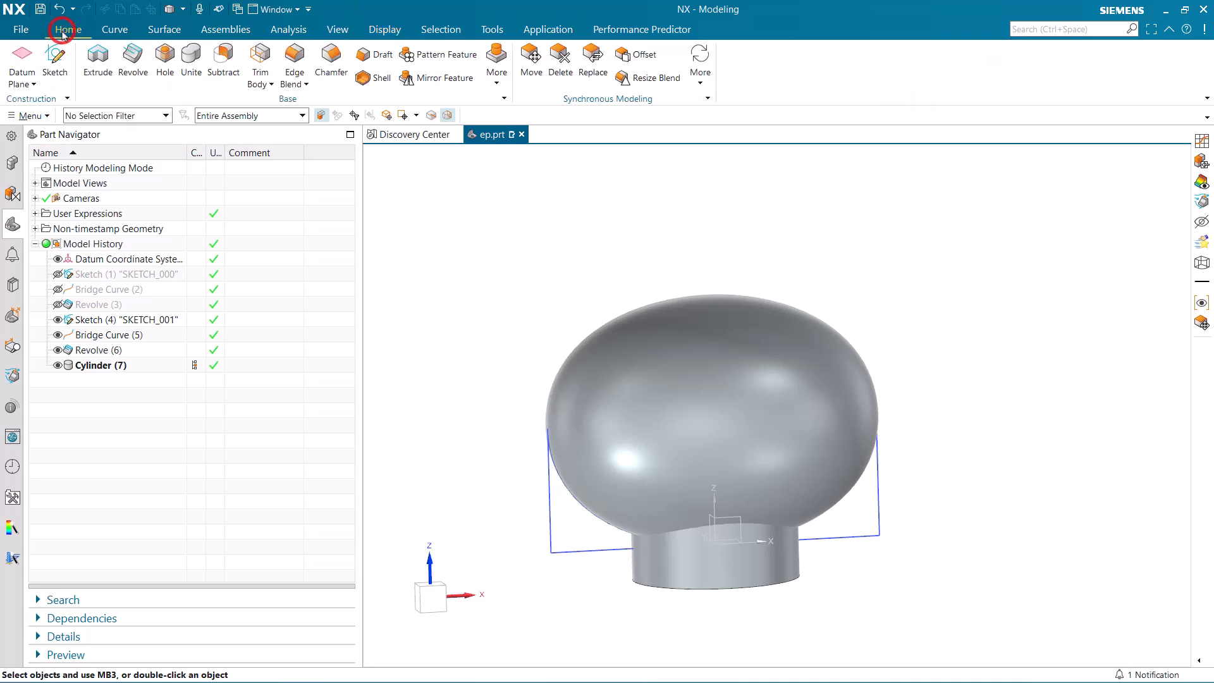
click(224, 67)
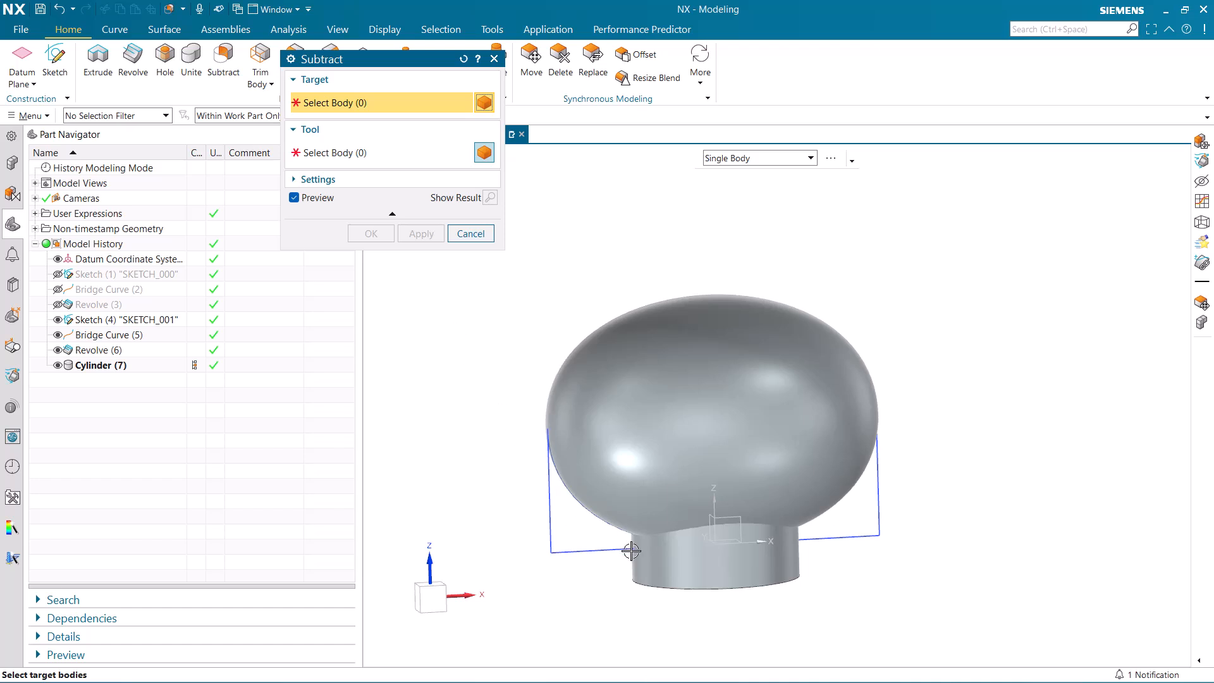
click(661, 569)
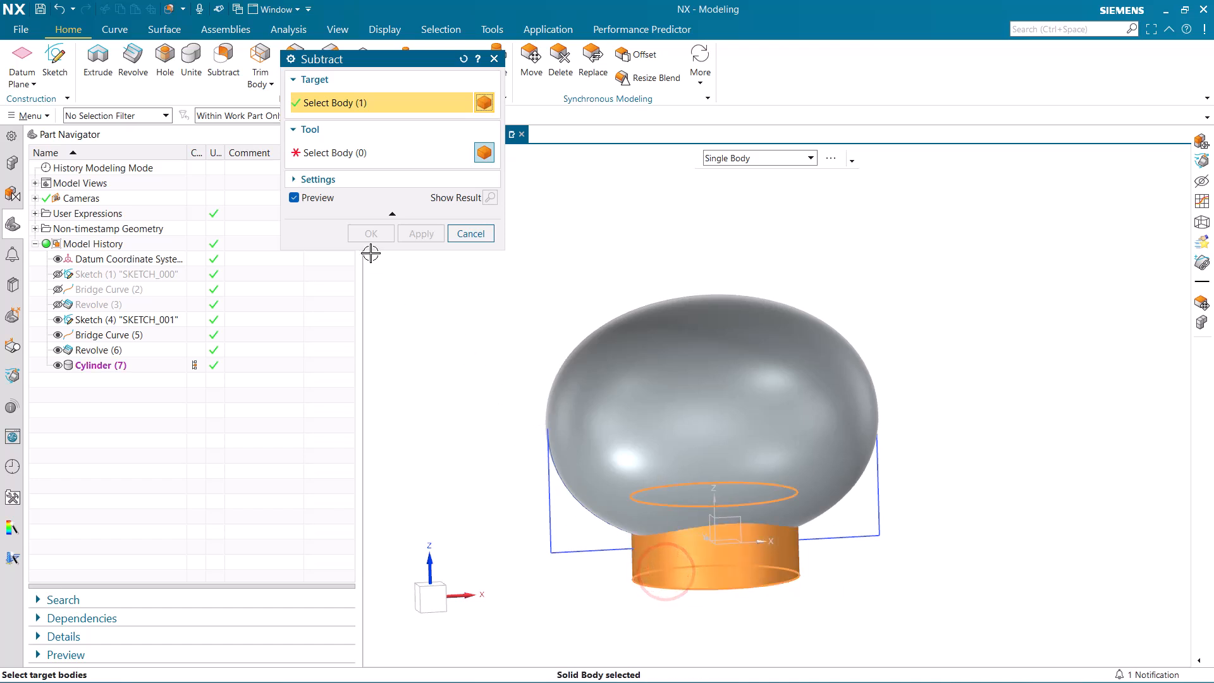
click(316, 153)
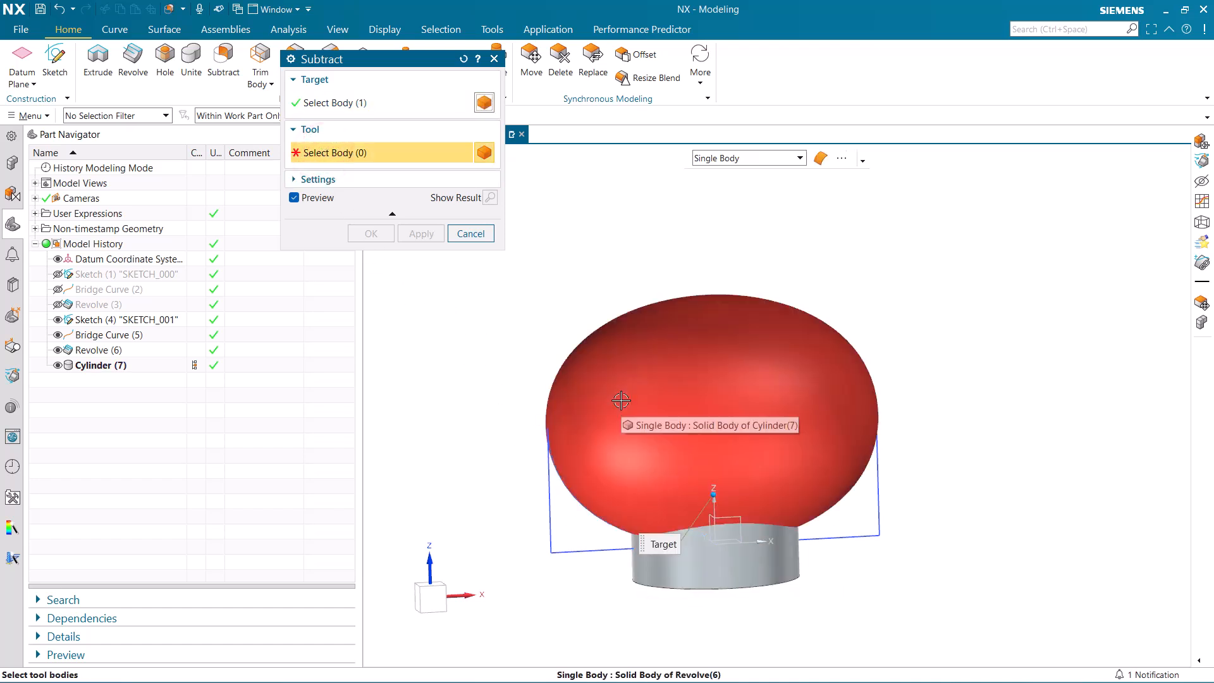
click(620, 400)
mouse_move(578, 346)
middle_down()
mouse_move(571, 397)
mouse_move(571, 352)
middle_up()
click(320, 181)
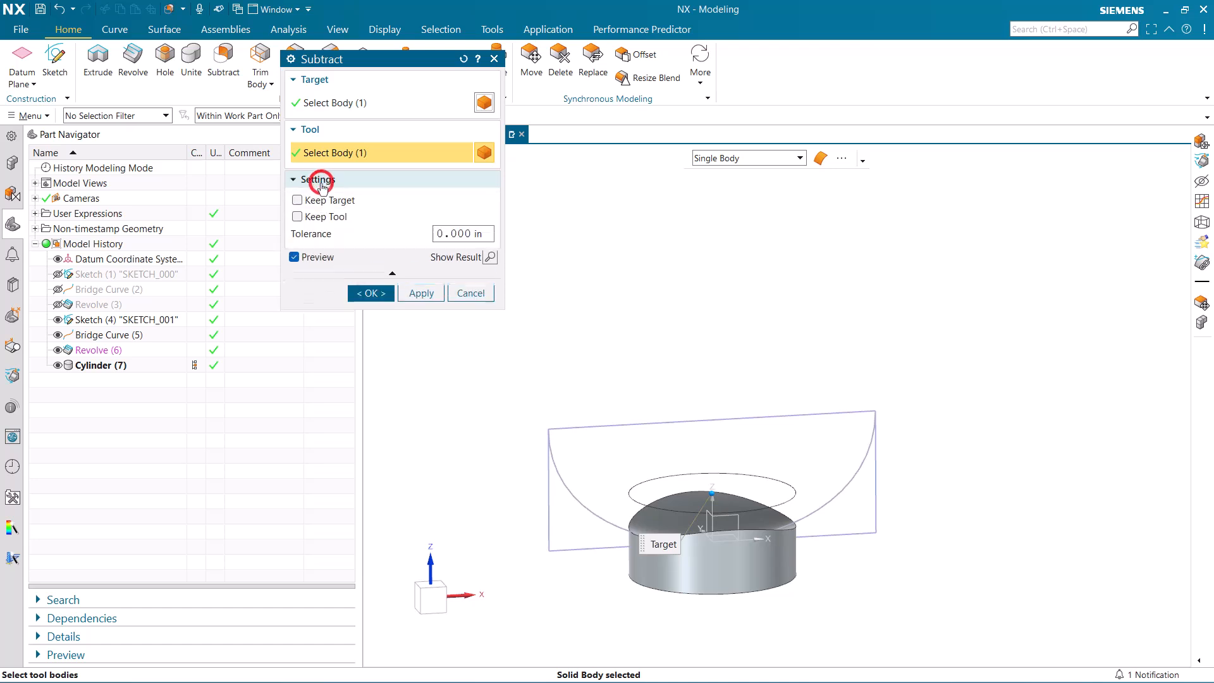
click(307, 217)
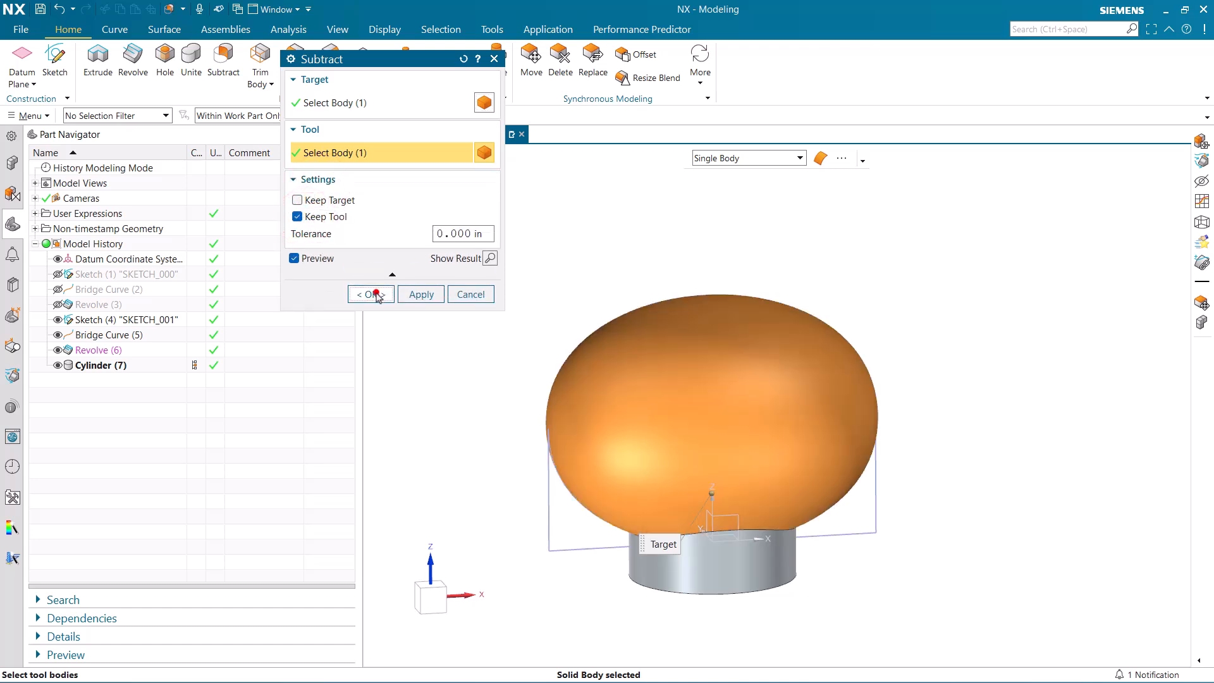
click(373, 294)
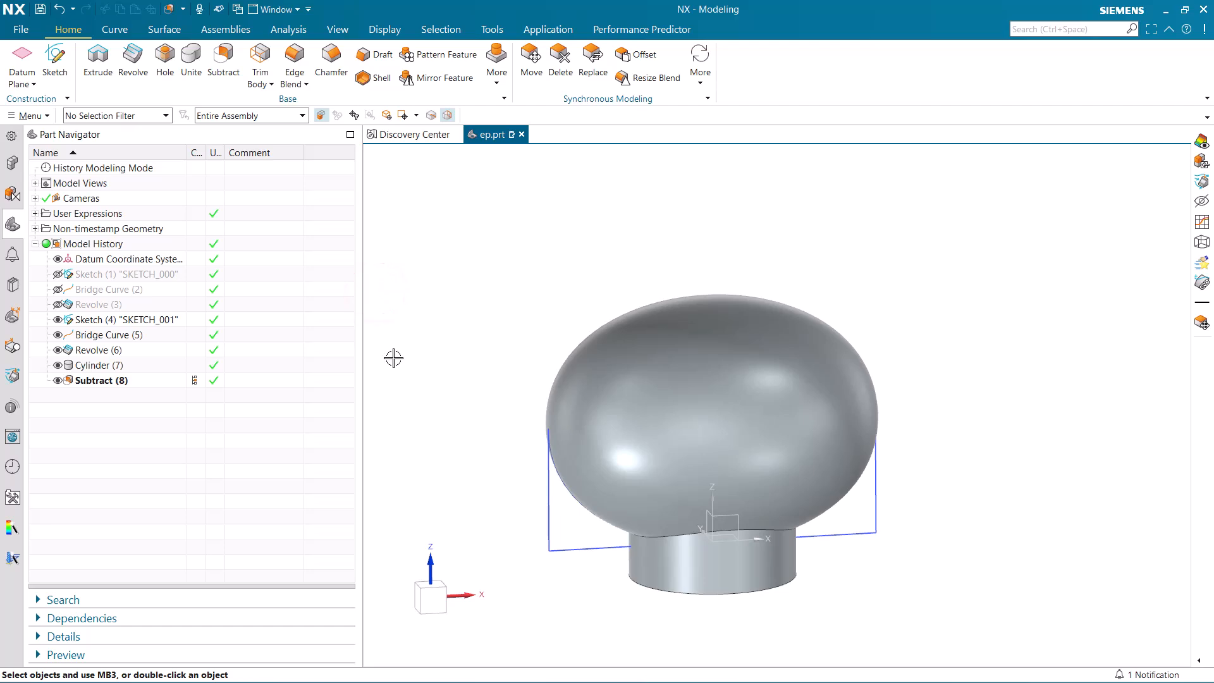
Step: Set up a Split Body on the egg with a new plane of type At Distance as the tool
click(497, 75)
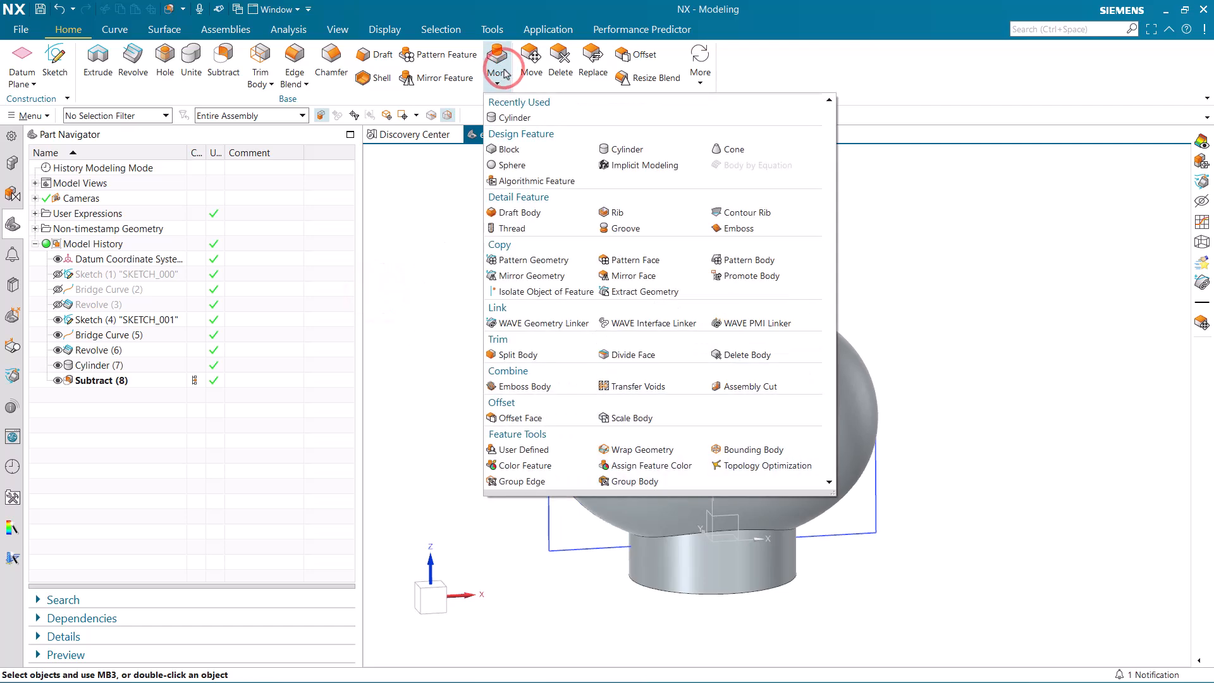
click(531, 356)
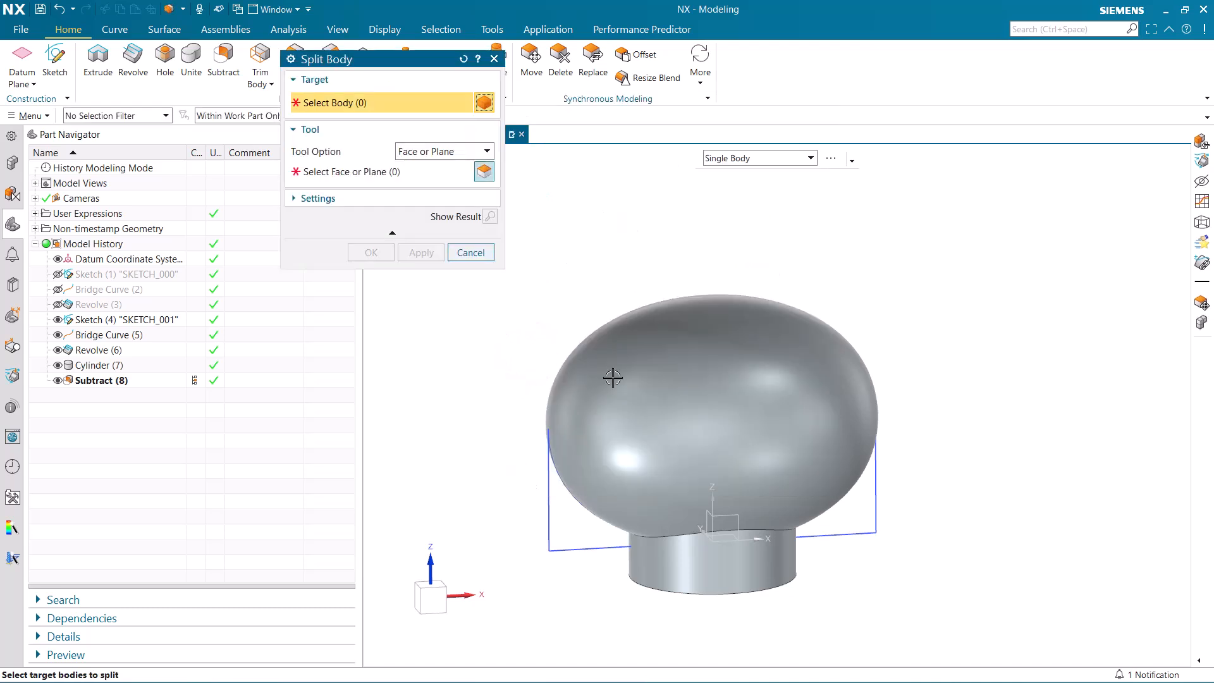
click(654, 398)
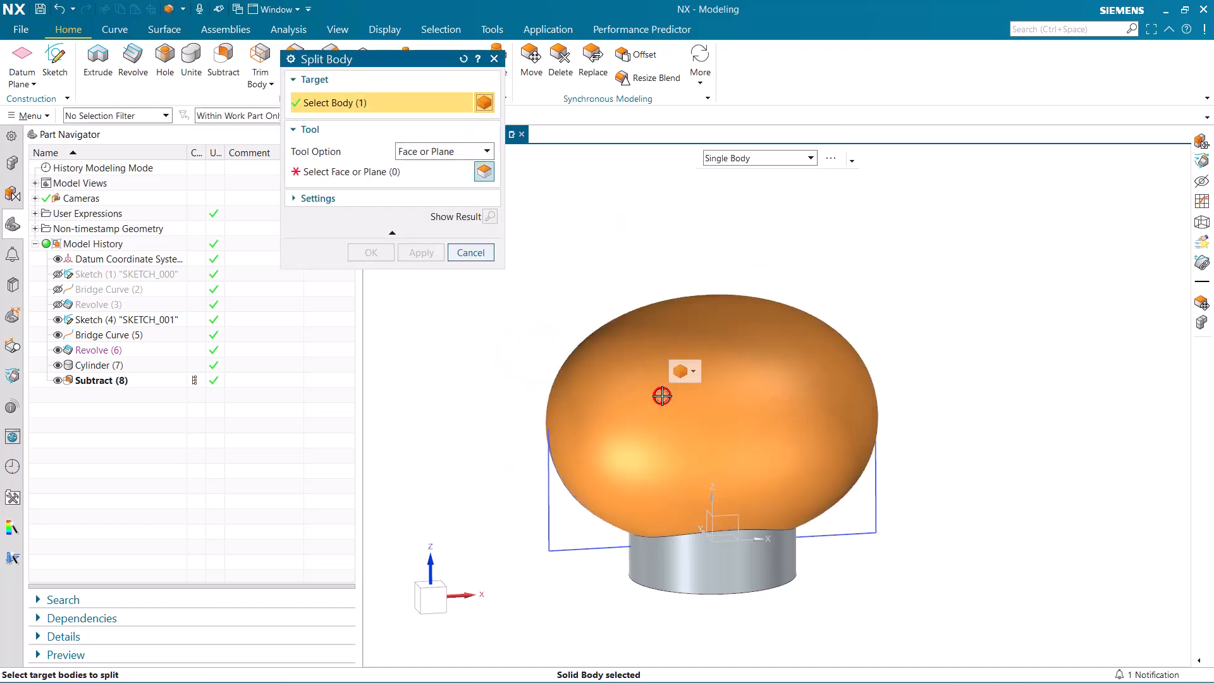
click(466, 152)
click(434, 181)
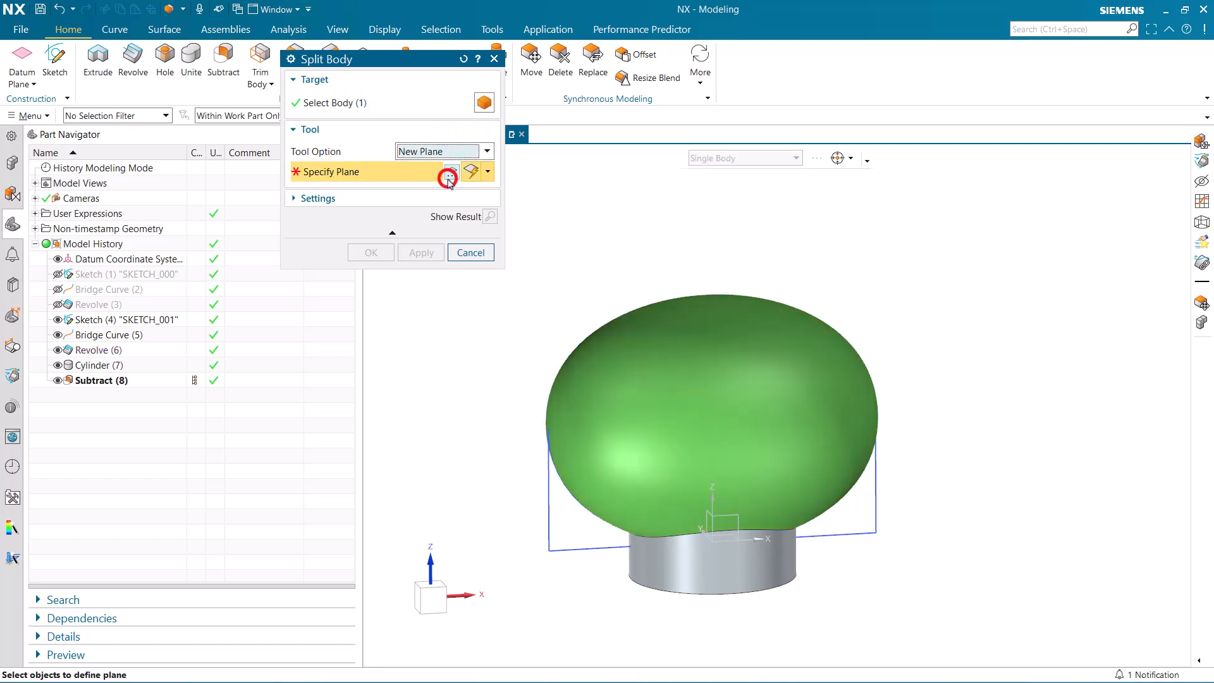
click(487, 171)
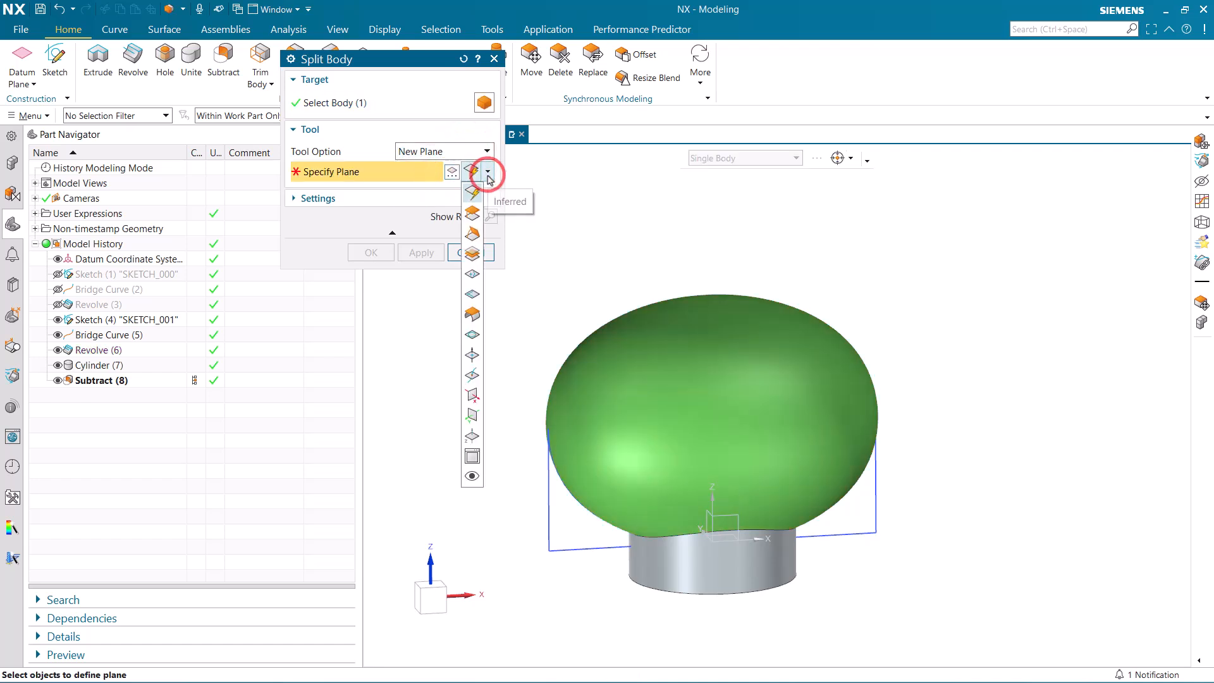
click(473, 213)
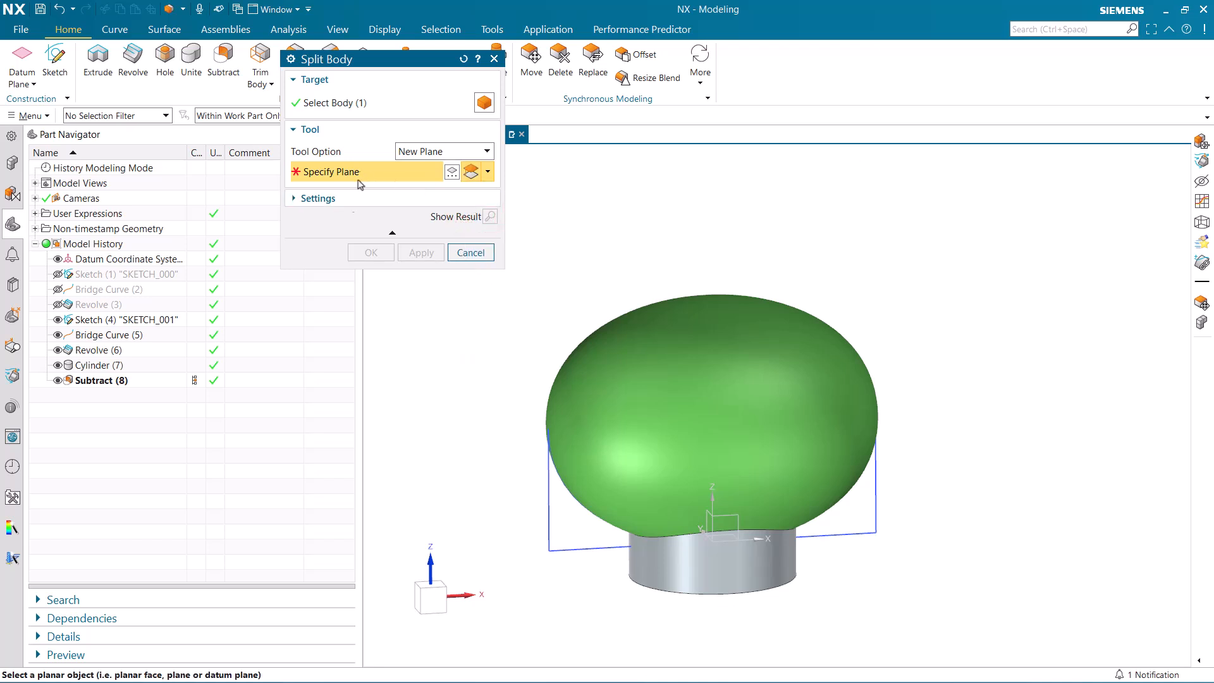
Step: Offset the splitting plane from the datum XY plane by minordia/2 and split the egg
middle_drag(467, 469, 434, 491)
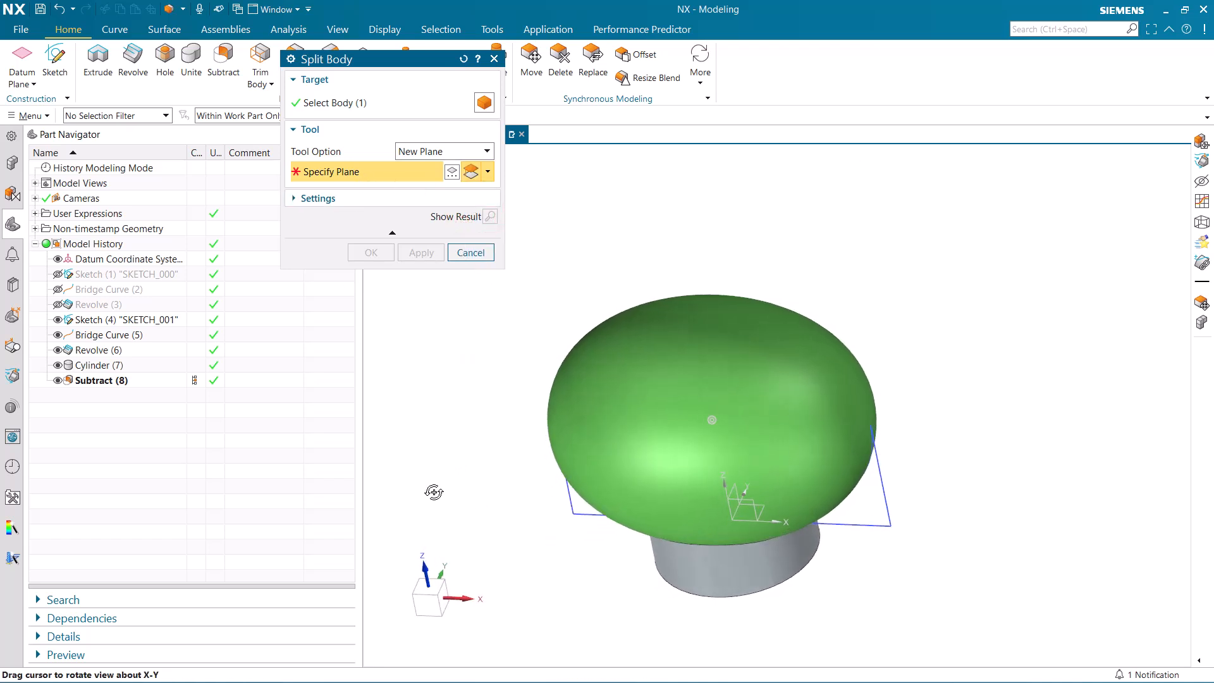
click(761, 506)
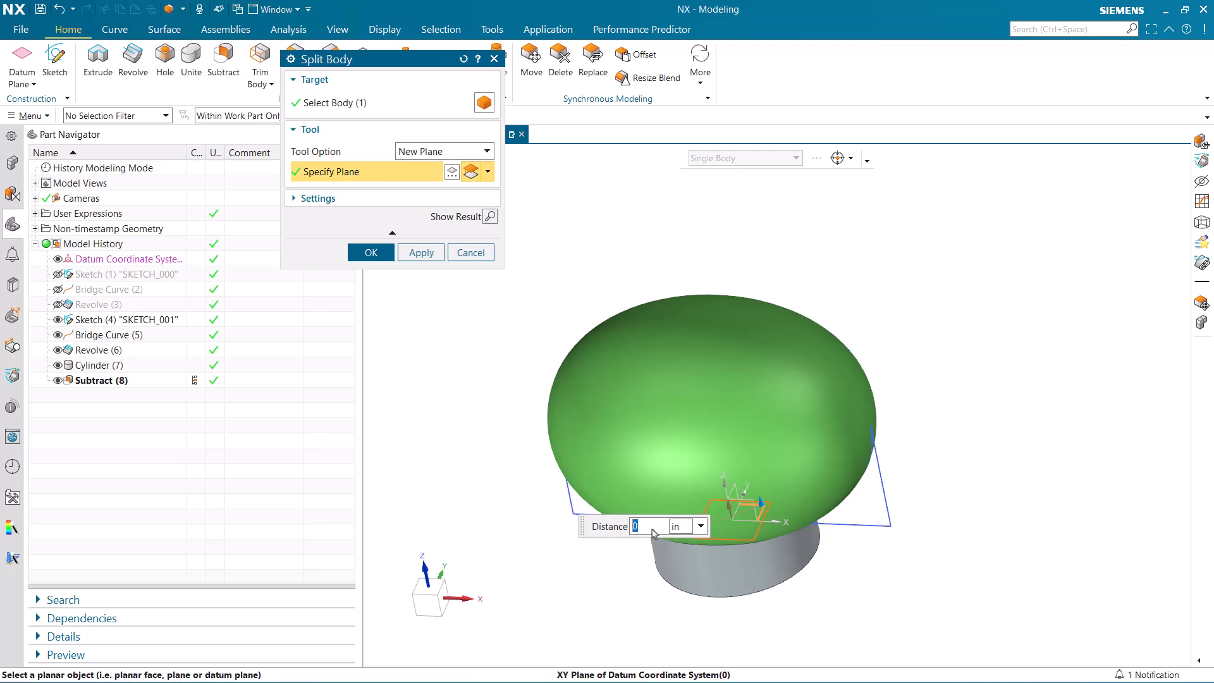
text(mi)
text(nordia/2)
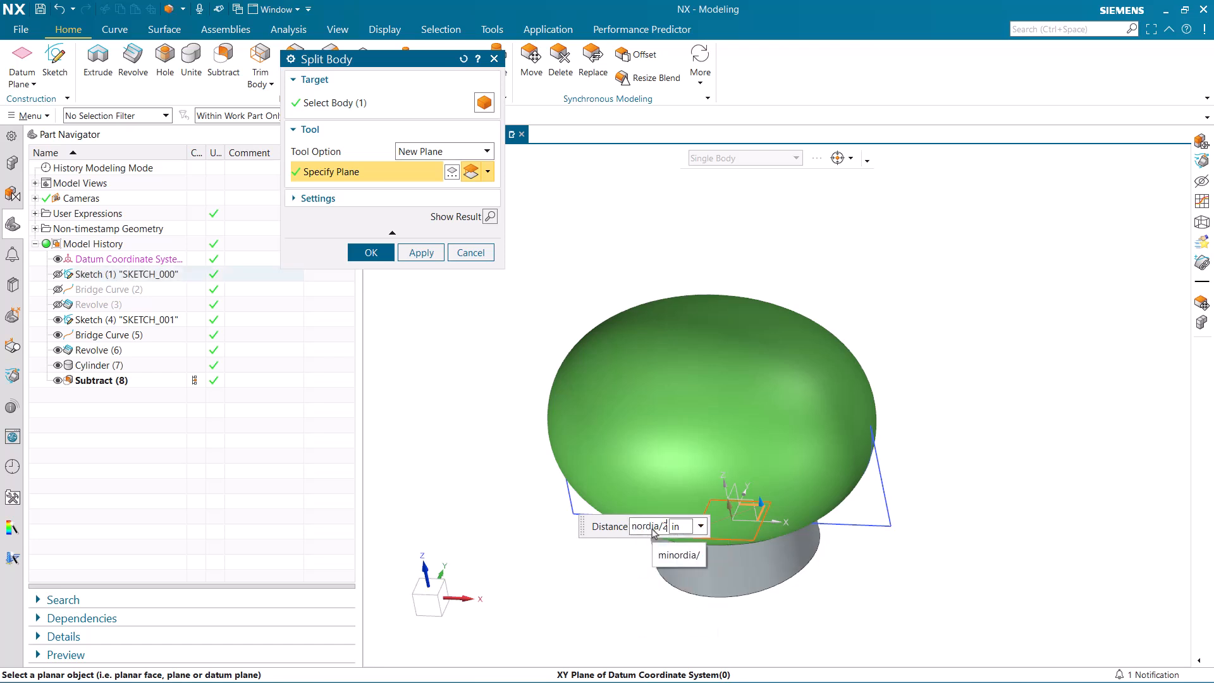
key(Return)
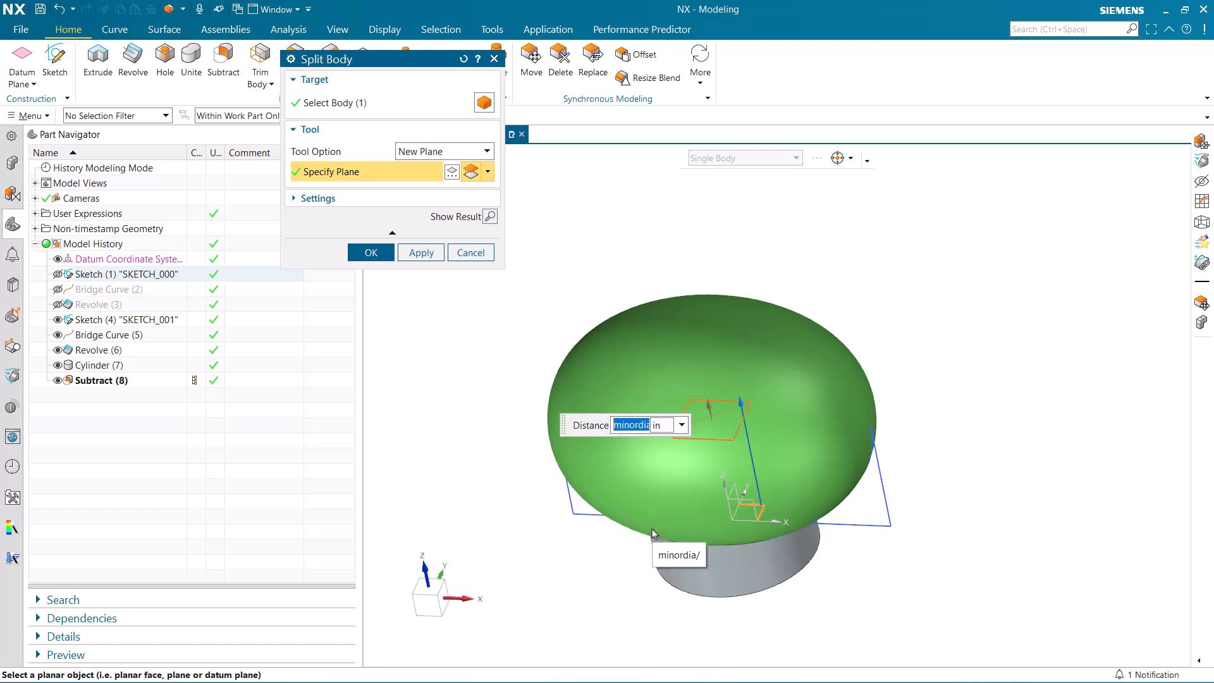
mouse_move(571, 579)
middle_down()
mouse_move(596, 556)
mouse_move(577, 580)
middle_up()
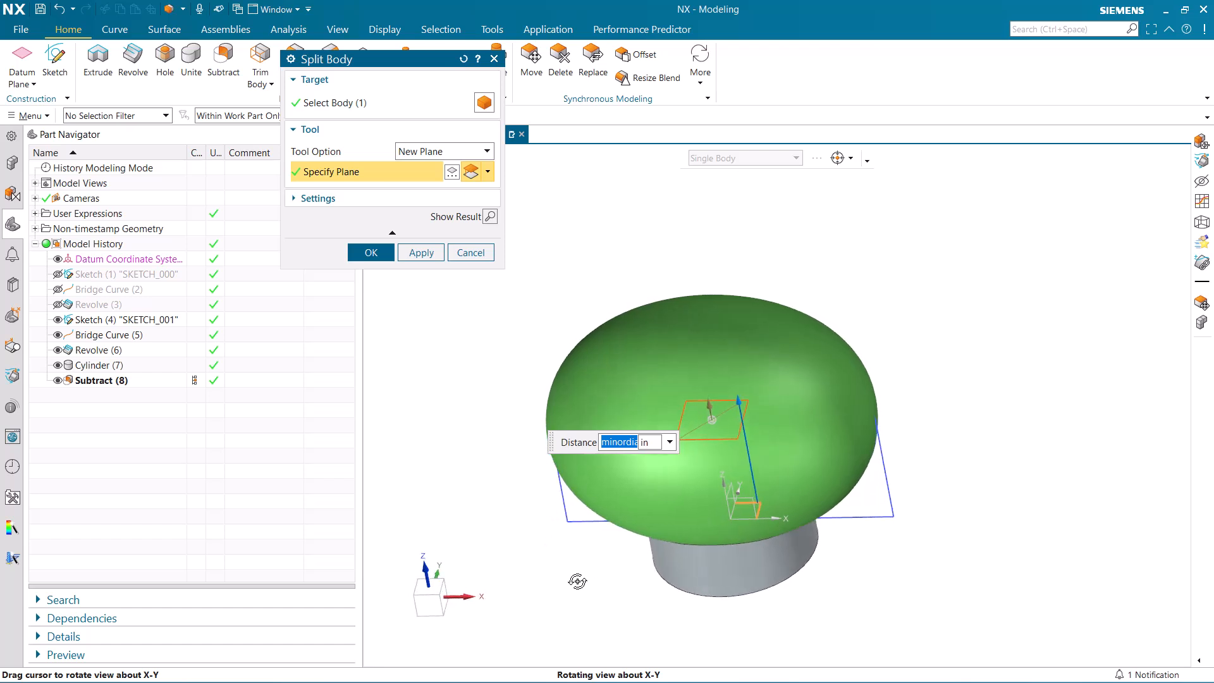
click(371, 252)
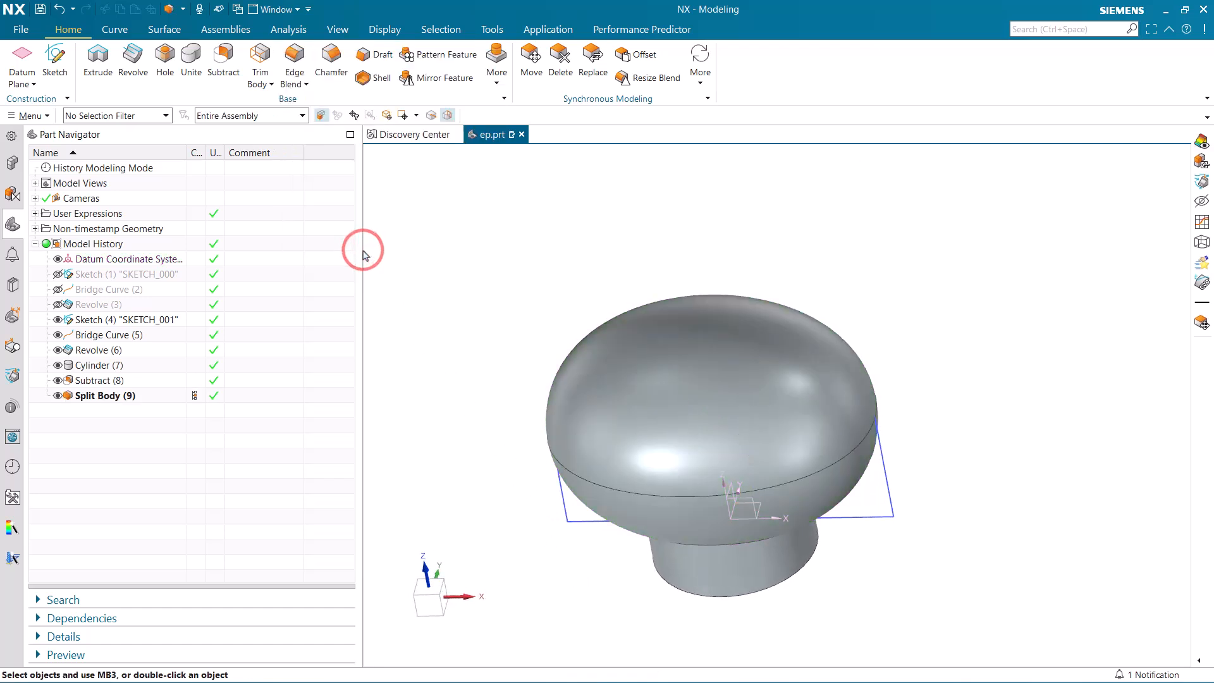
Step: Offset the outer face of the egg's upper half outward by 0.1 in, using the Single Face rule
middle_drag(490, 425, 513, 399)
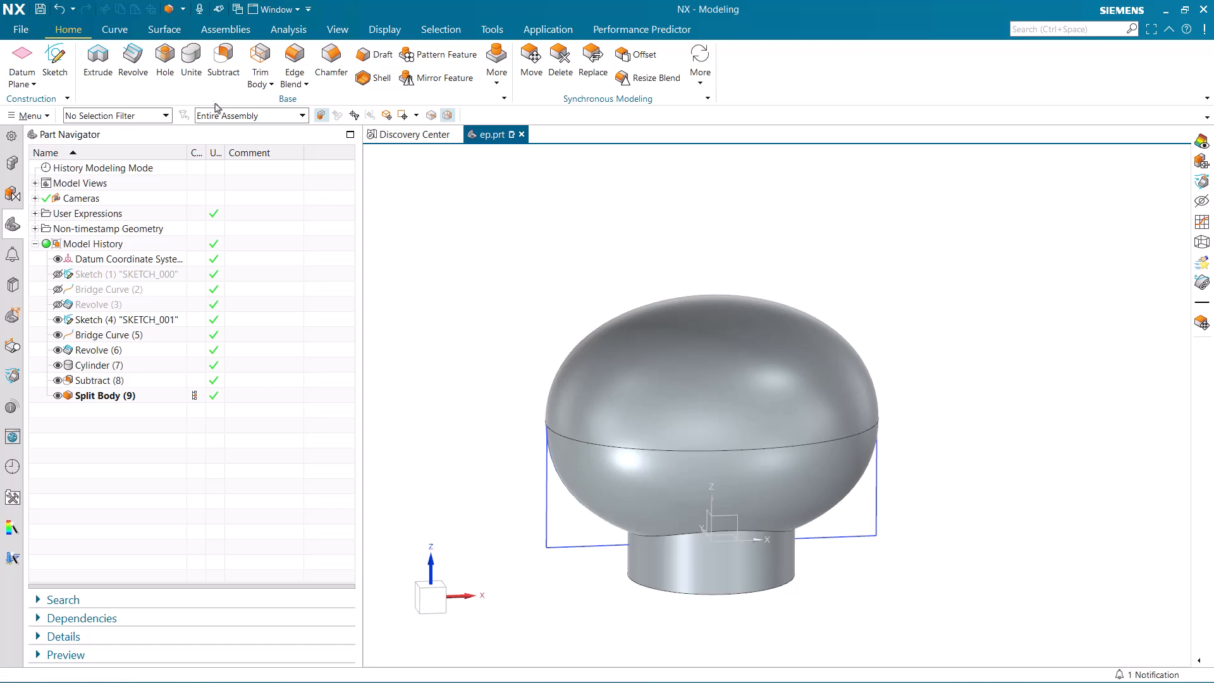
click(158, 29)
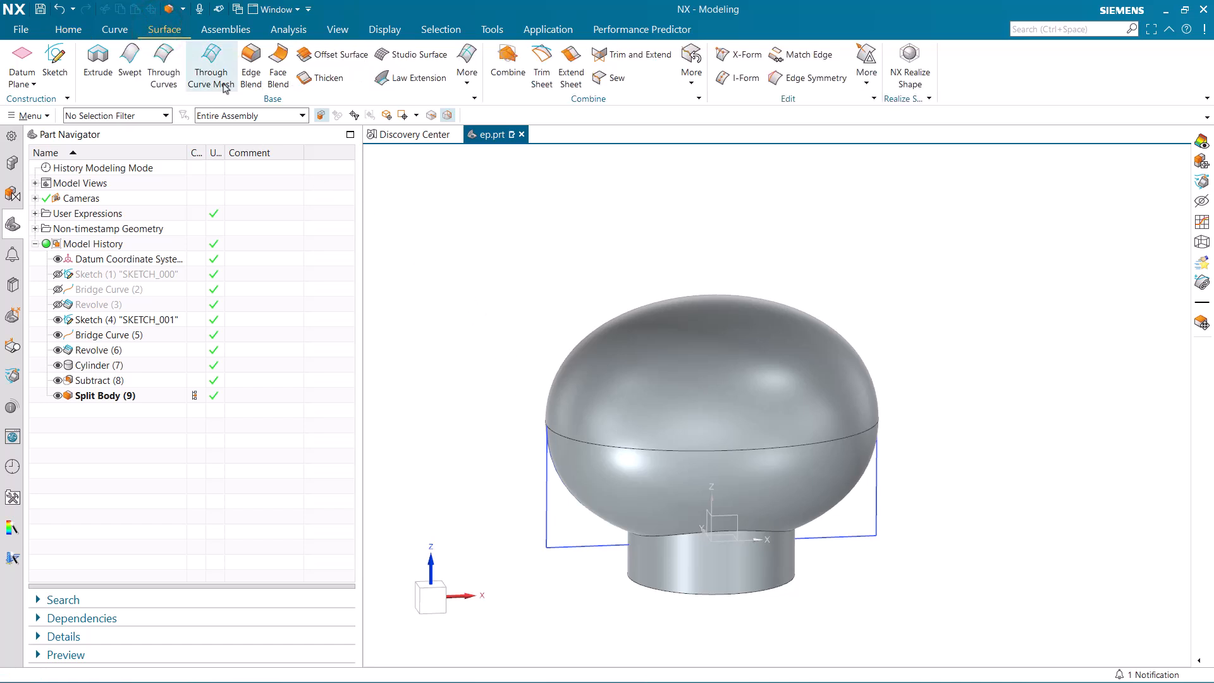
click(335, 55)
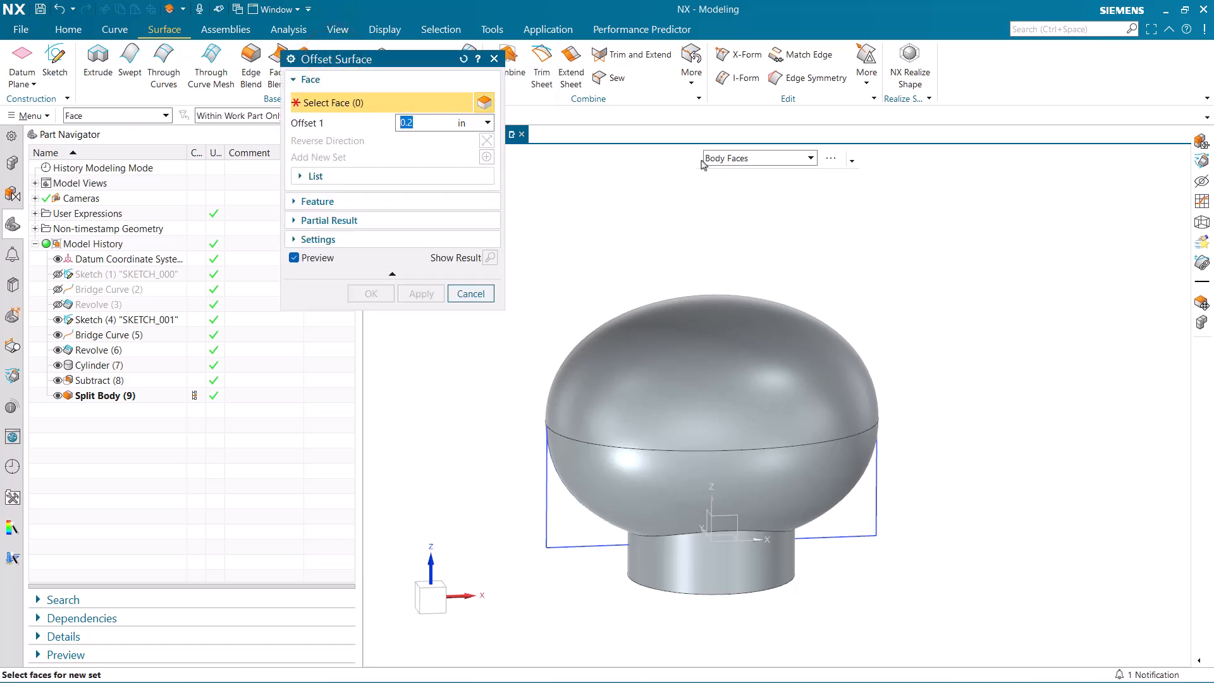
click(735, 161)
click(730, 178)
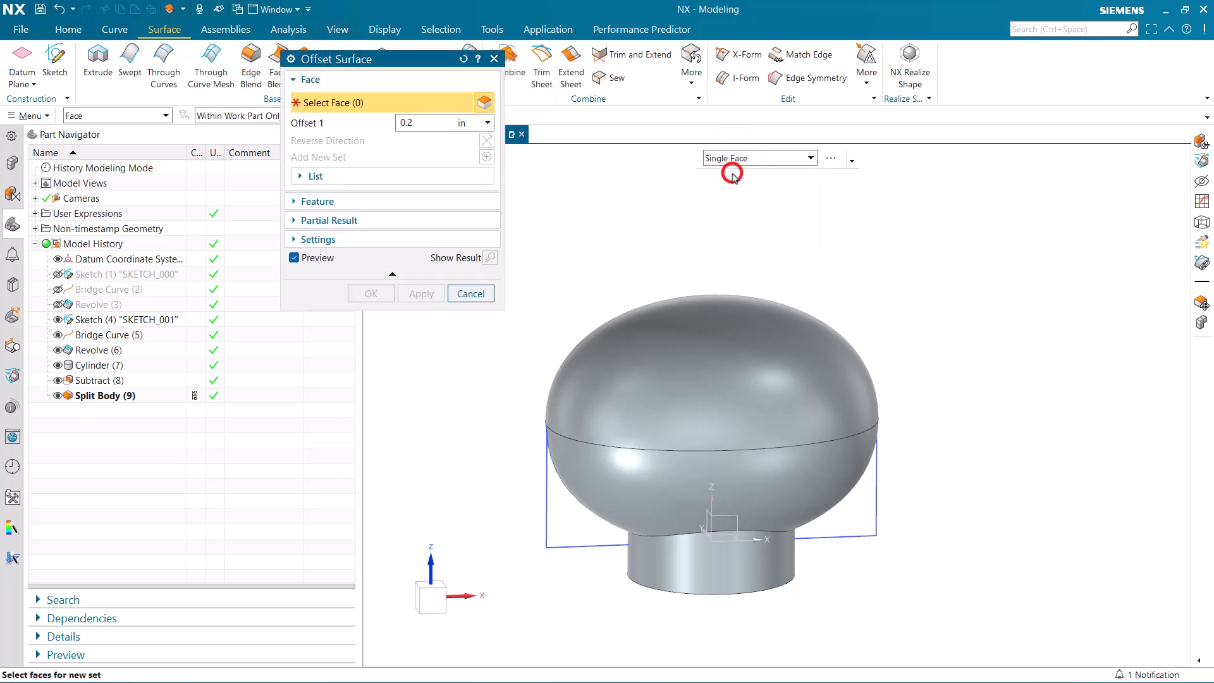
click(666, 316)
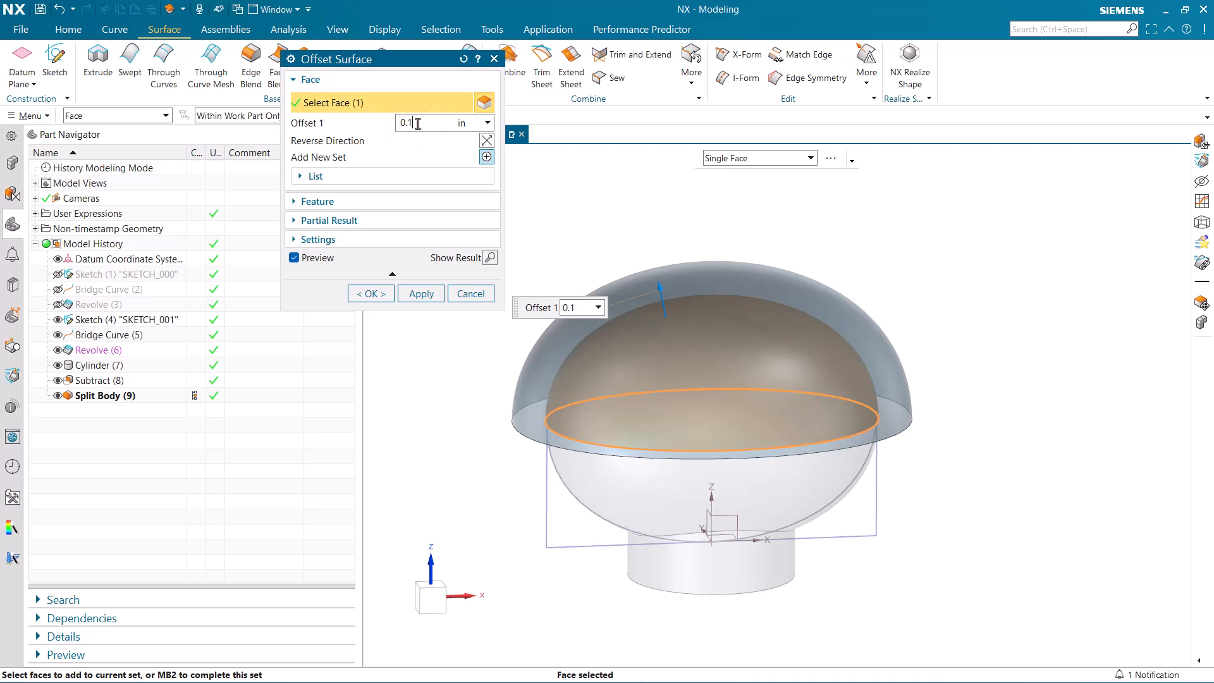
key(Return)
double_click(434, 126)
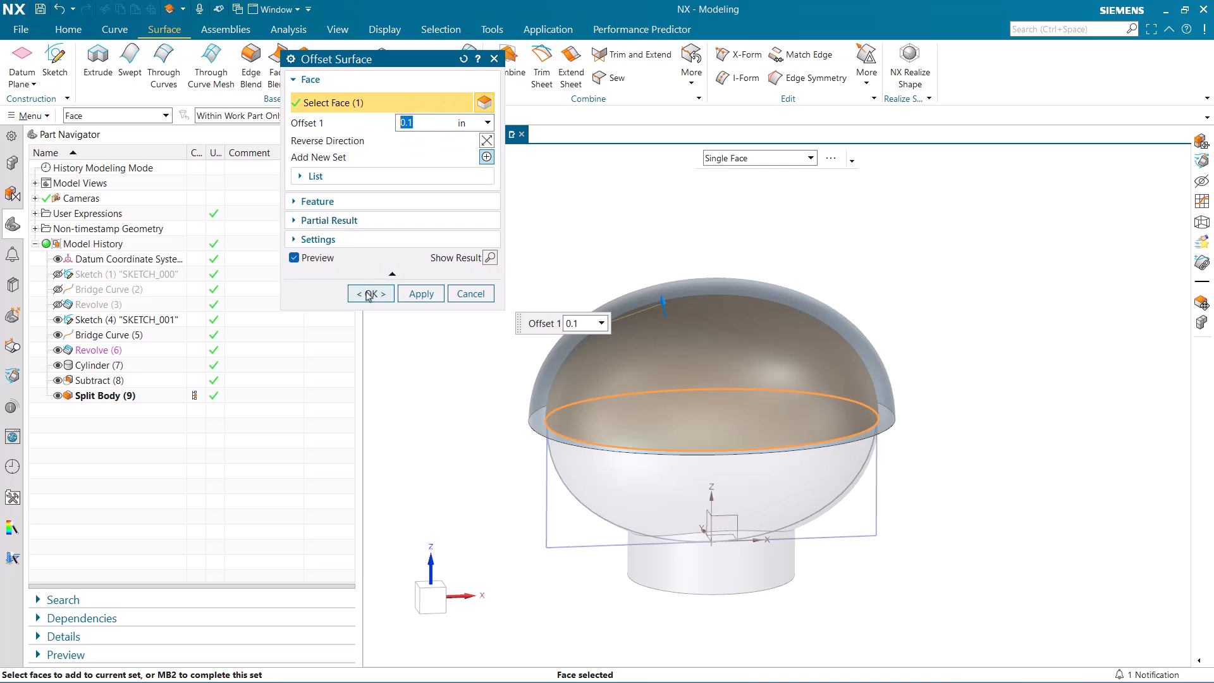
click(370, 294)
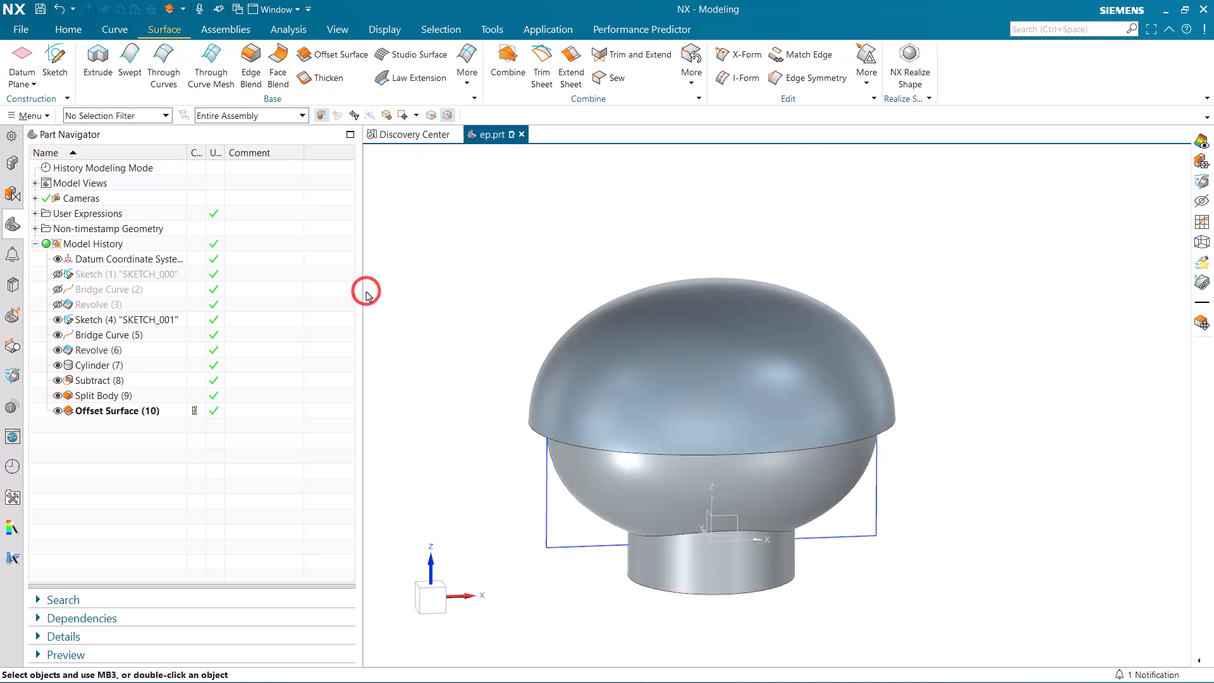
Step: Set up an Extrude on the two lower rim edges of the offset surface, using the Edge filter and Single Curve rule
mouse_move(415, 344)
middle_down()
mouse_move(411, 316)
mouse_move(422, 315)
middle_up()
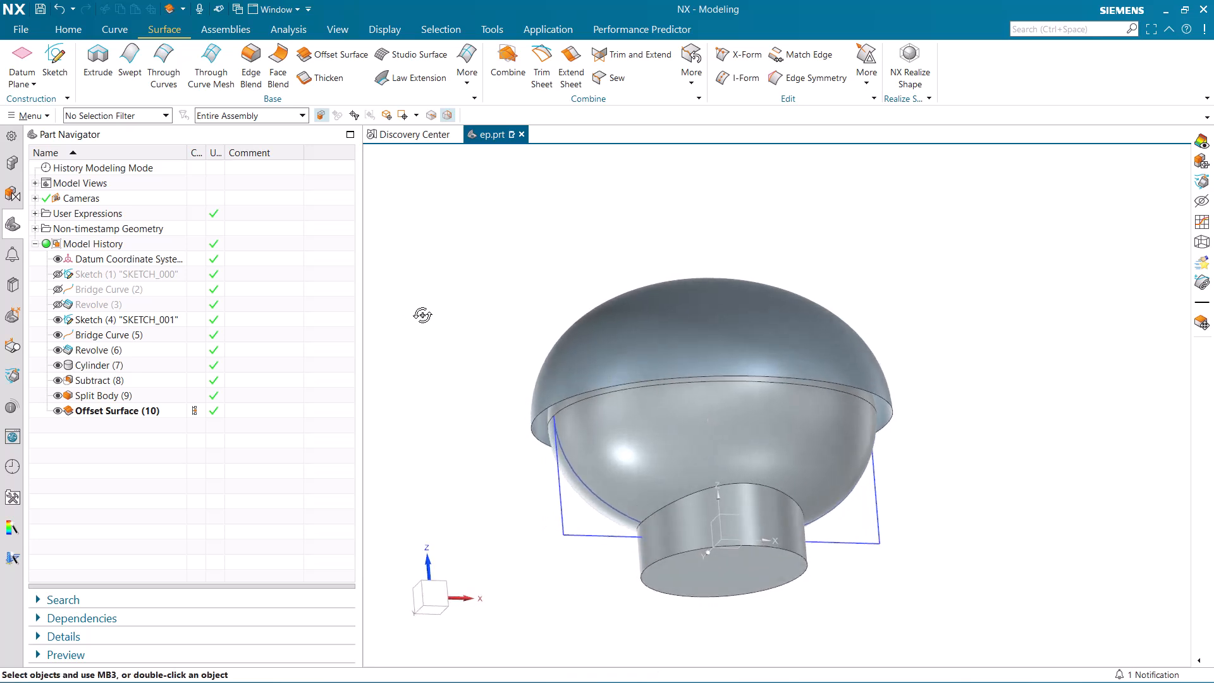
click(98, 58)
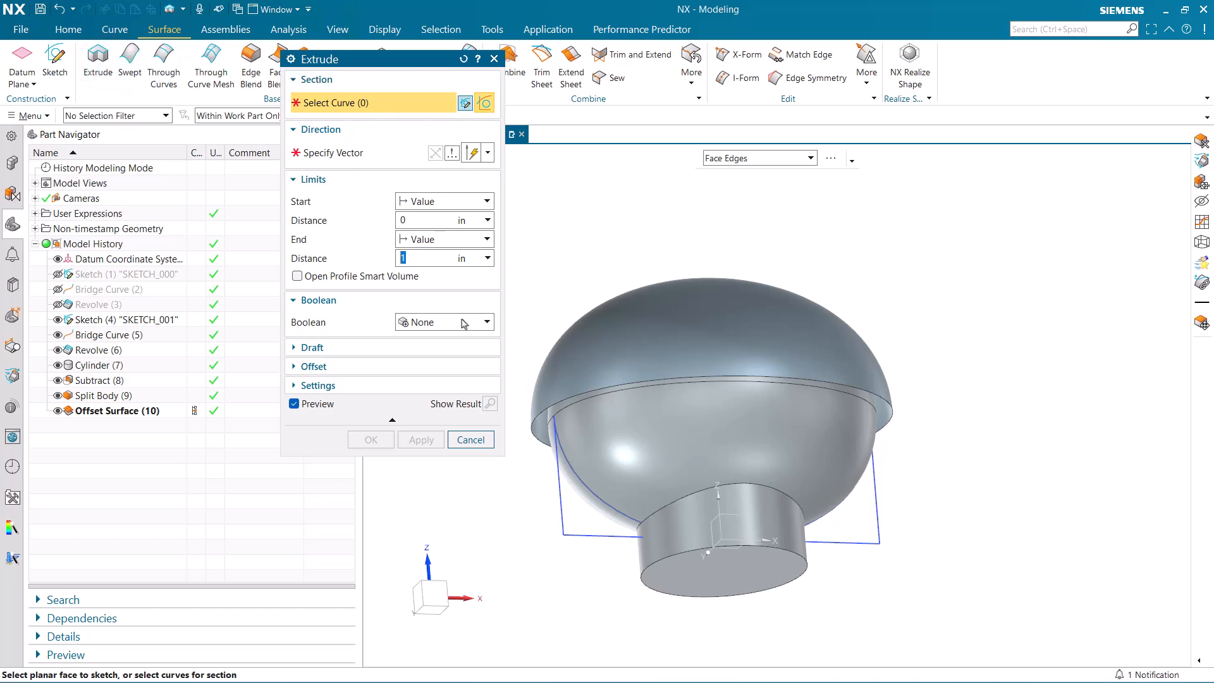
click(119, 116)
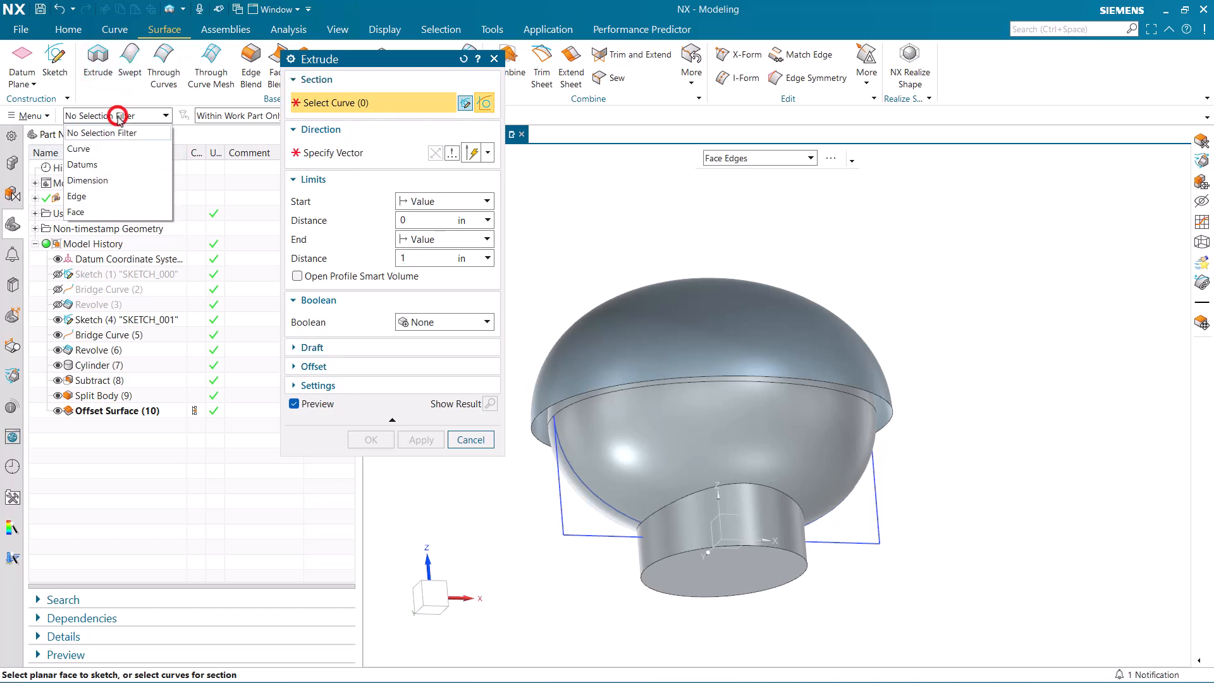
click(101, 194)
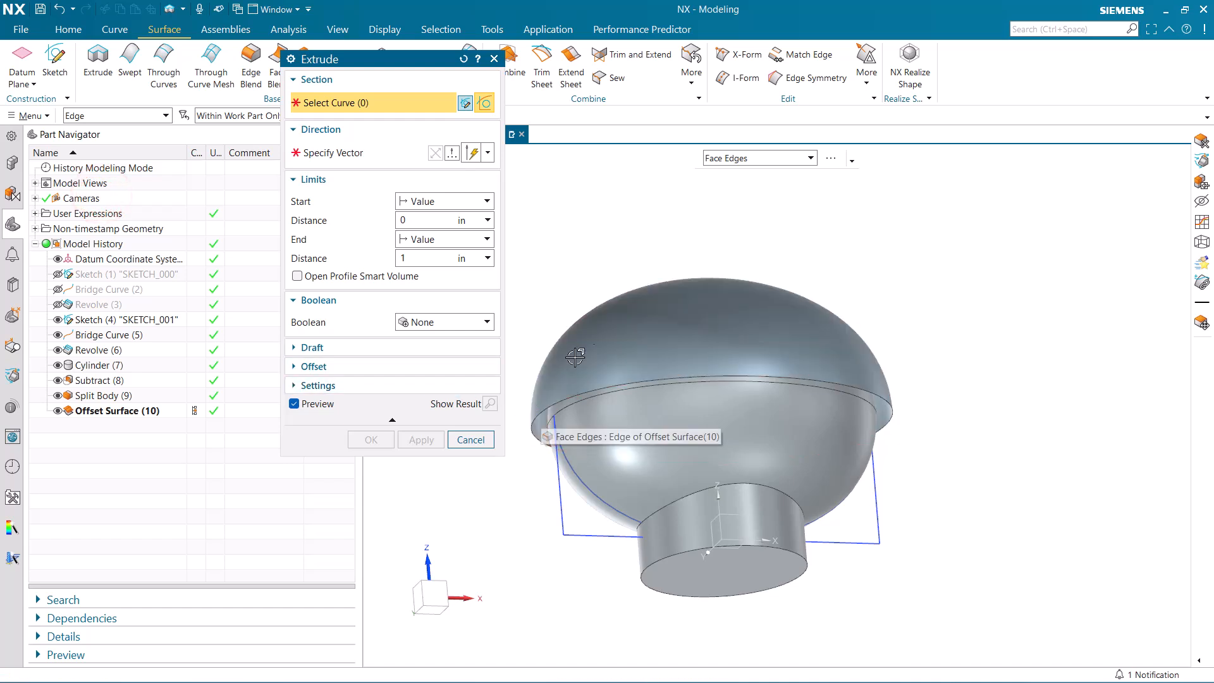
click(731, 162)
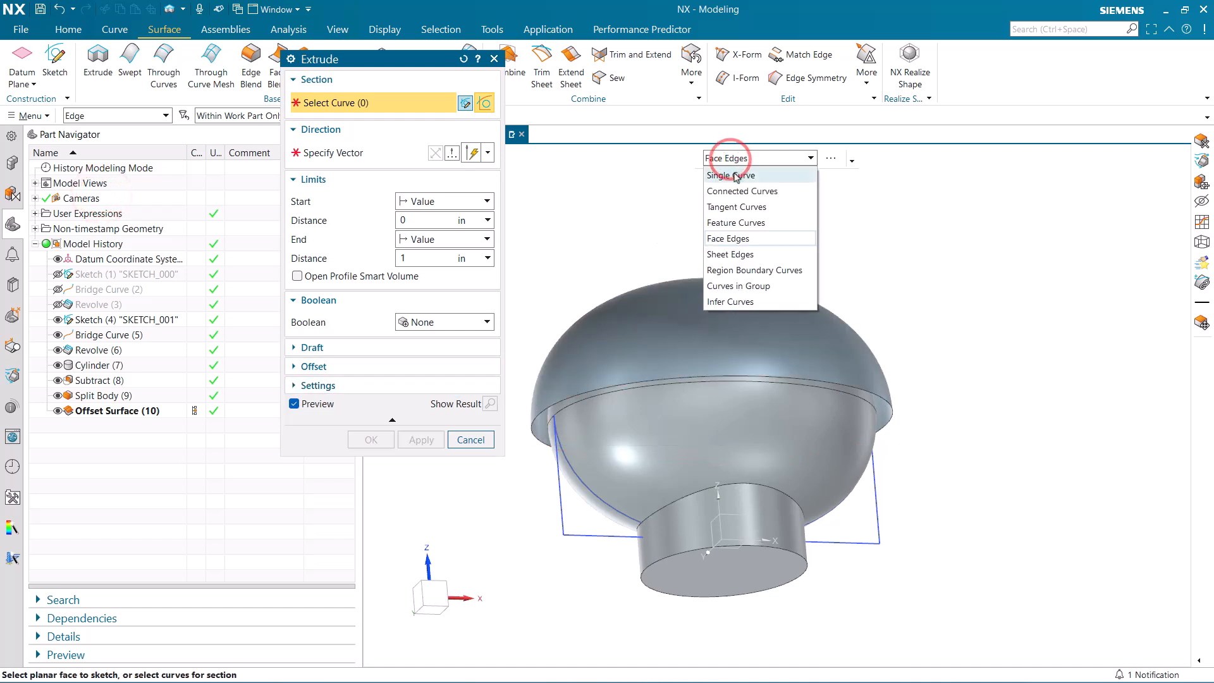
click(731, 175)
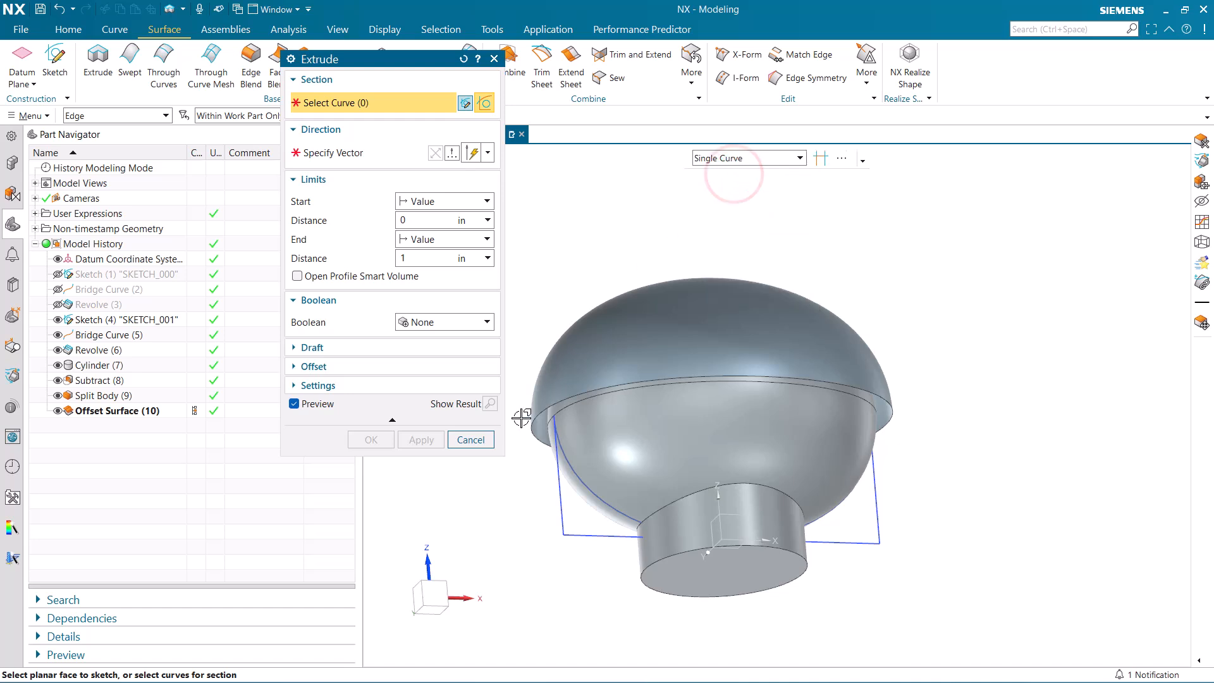
click(539, 411)
click(524, 424)
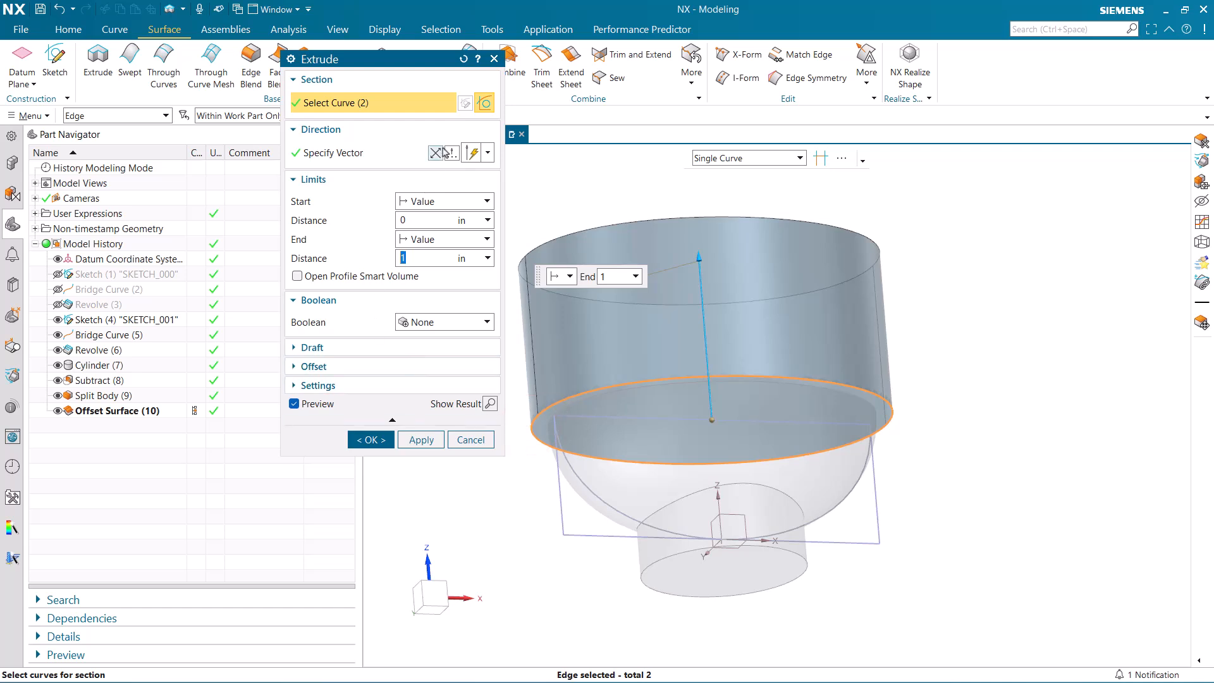
Step: Reverse the extrusion to run downward and extrude the rim edges from 0 to 1.5 in with no Boolean
click(436, 153)
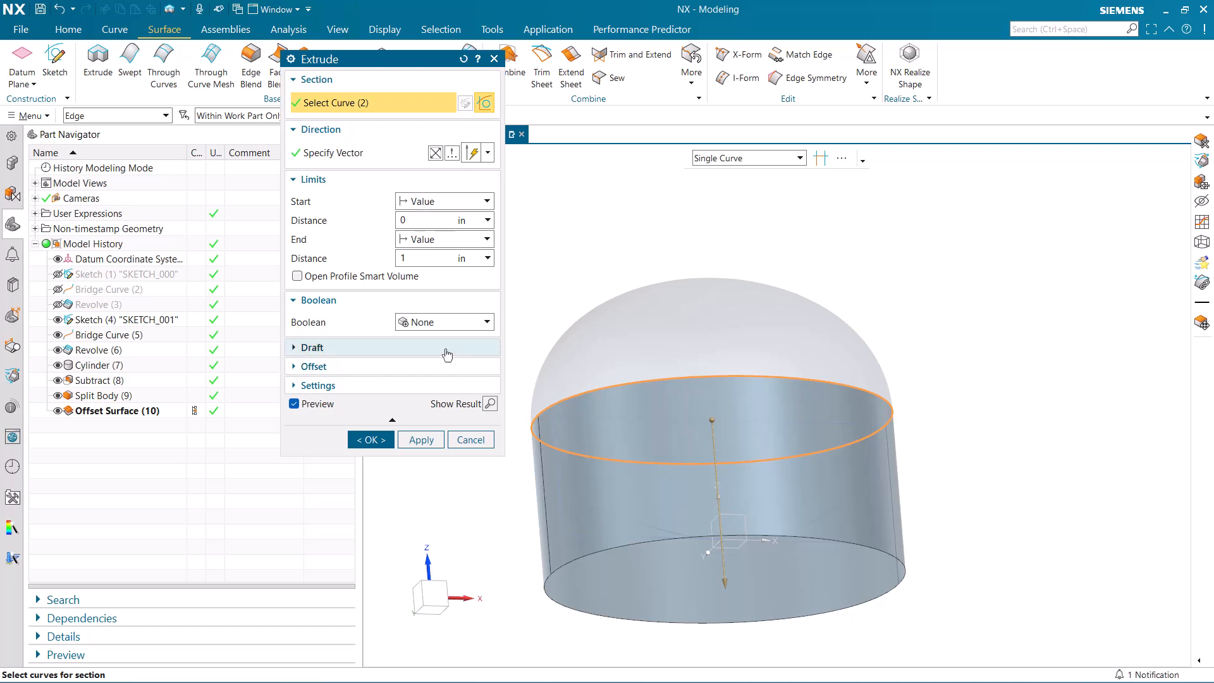
click(421, 257)
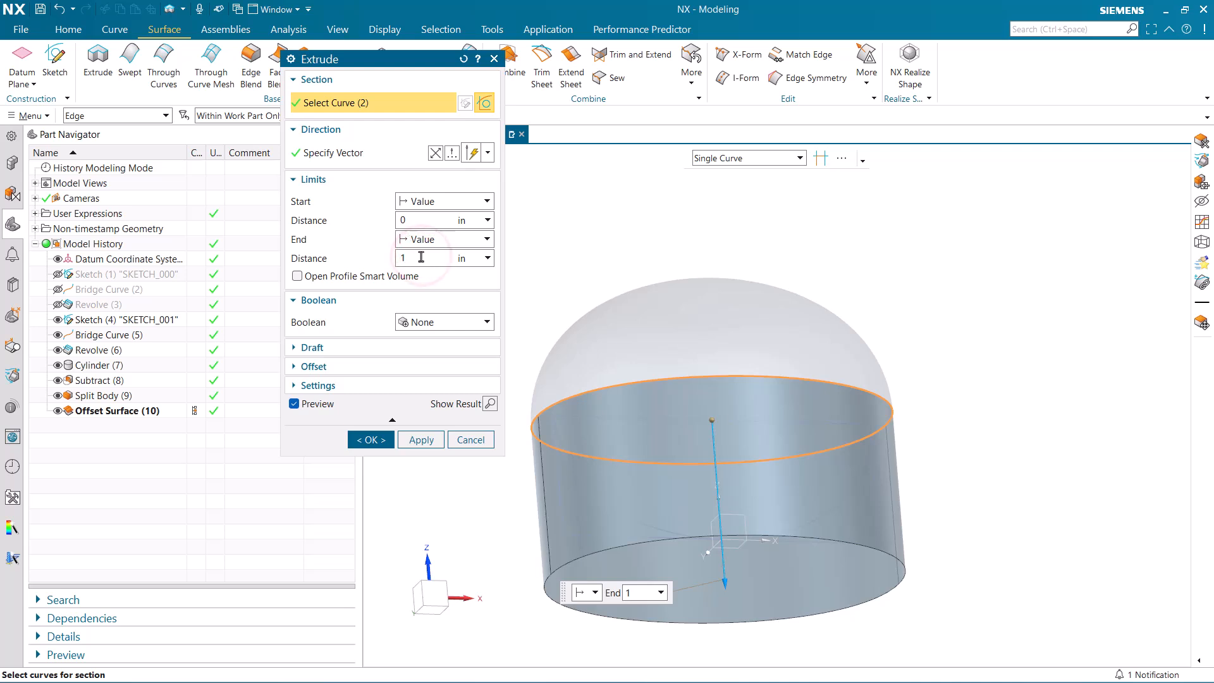
text(.5)
key(Tab)
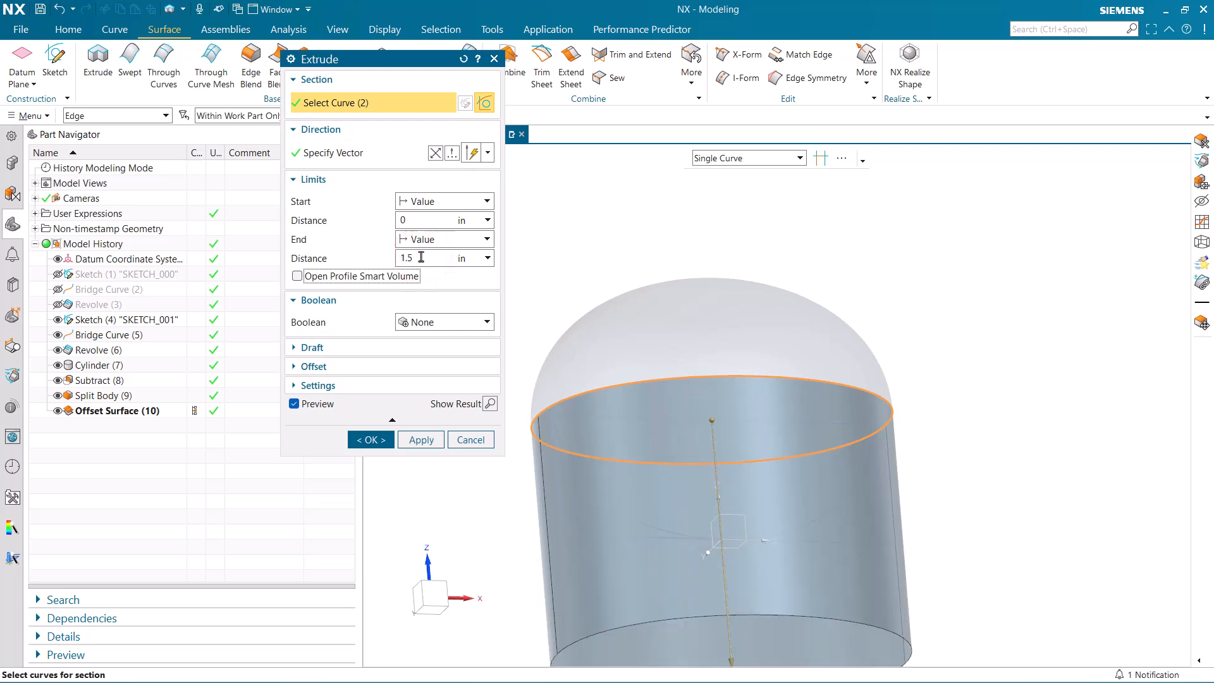
scroll(615, 225, down, 1)
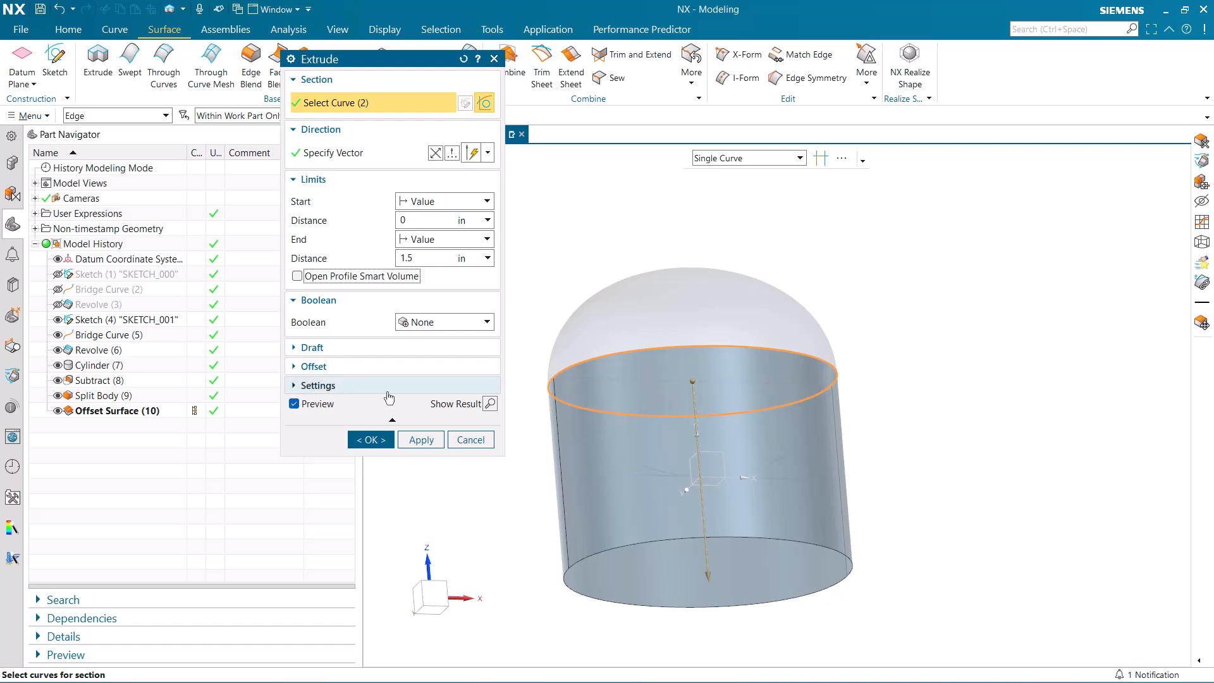
click(370, 440)
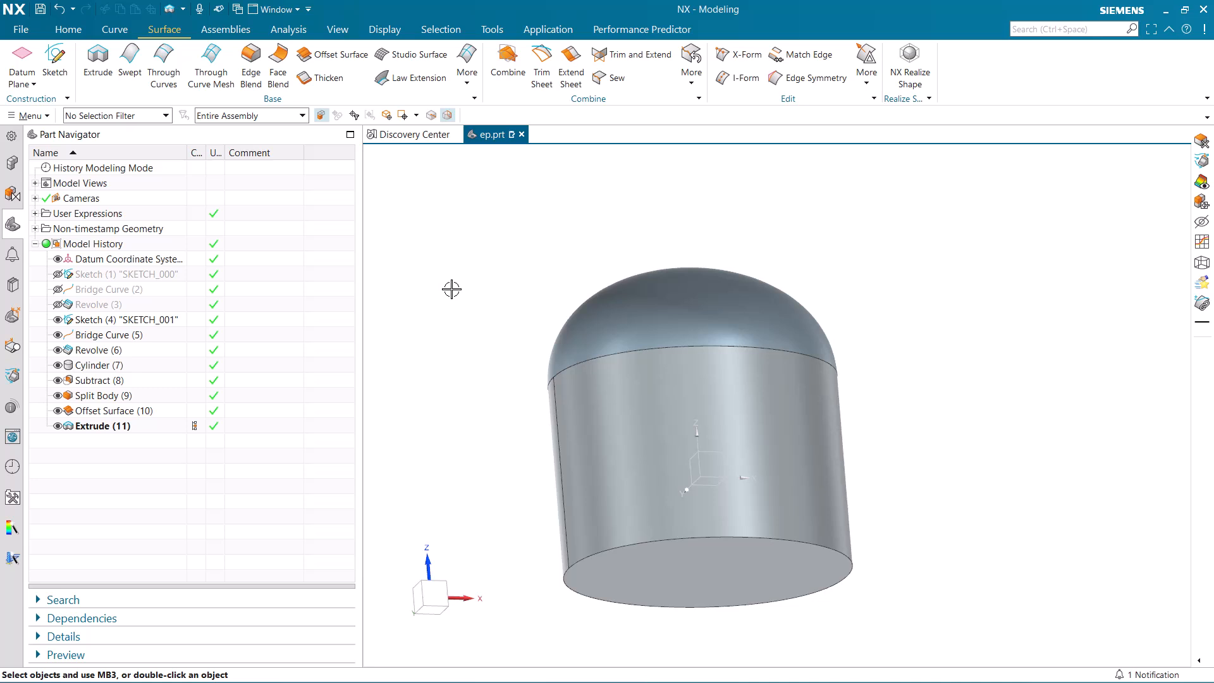
Step: Patch the extruded body with the offset surface as the tool sheet, reversing the direction of the target region to remove
click(1031, 30)
text(patch)
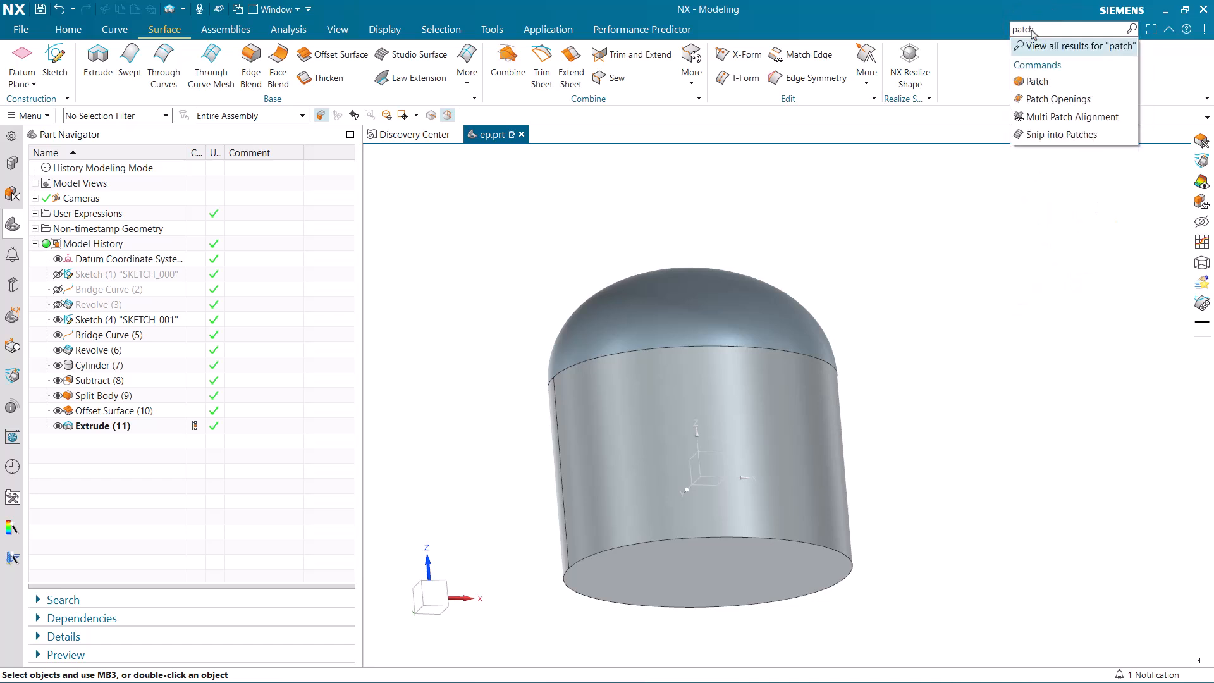
click(1040, 82)
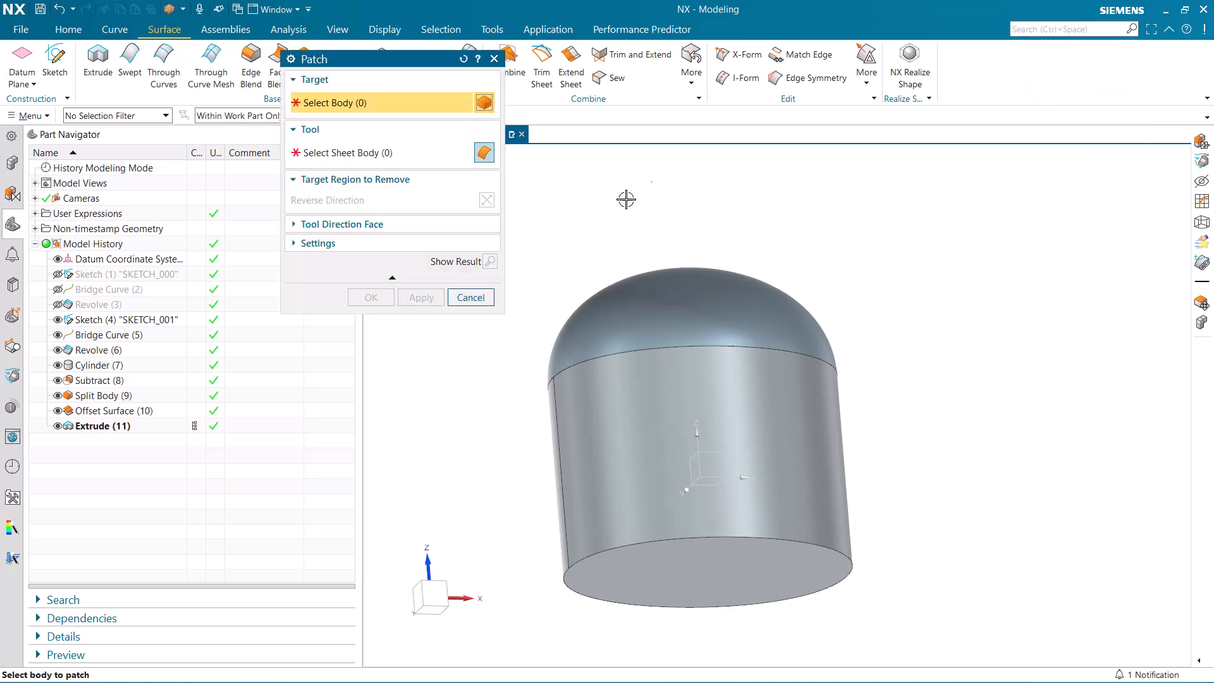
click(565, 436)
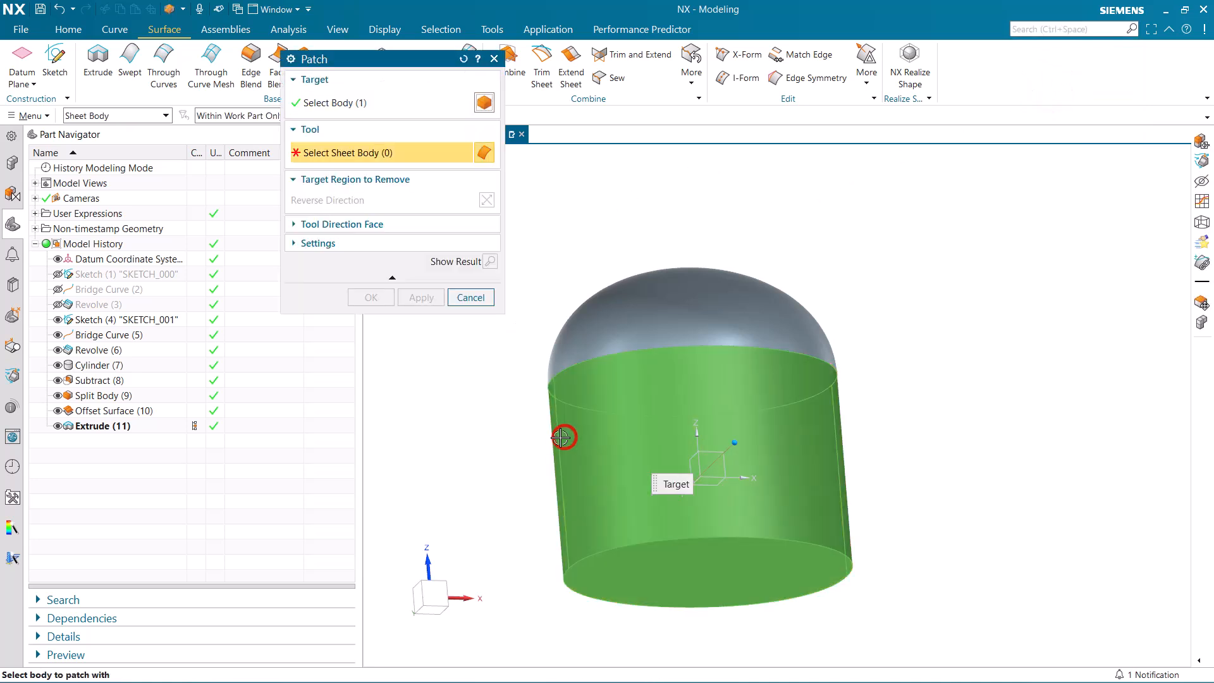
click(575, 316)
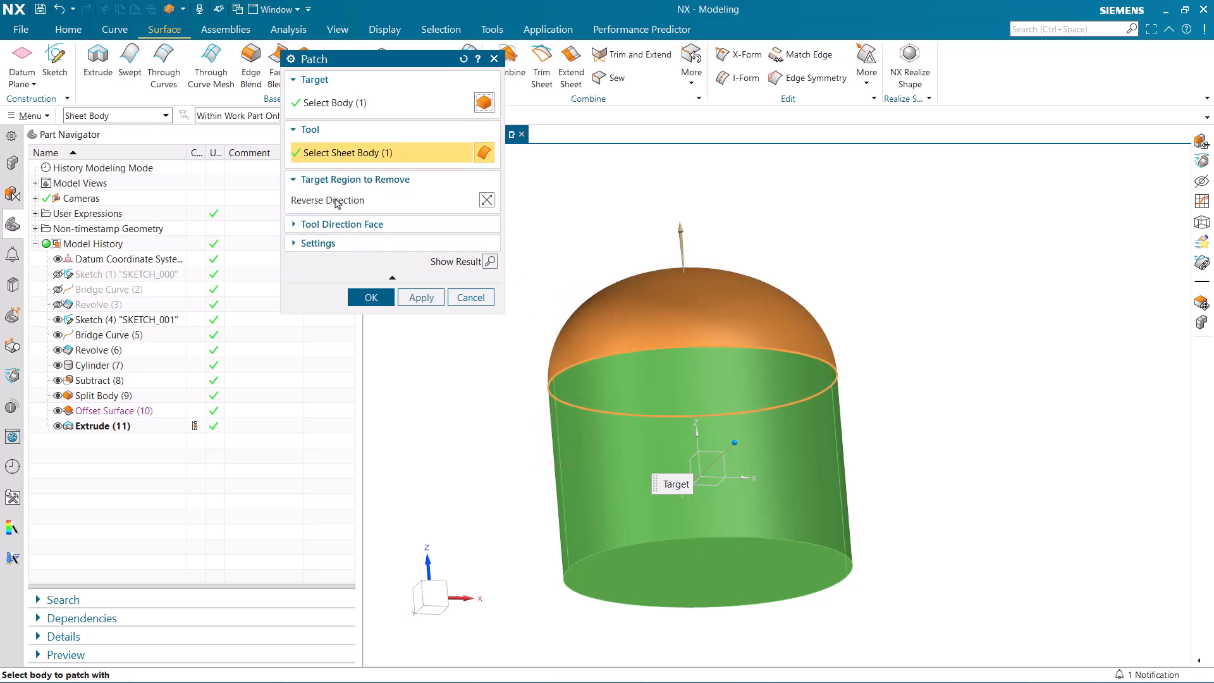
click(486, 200)
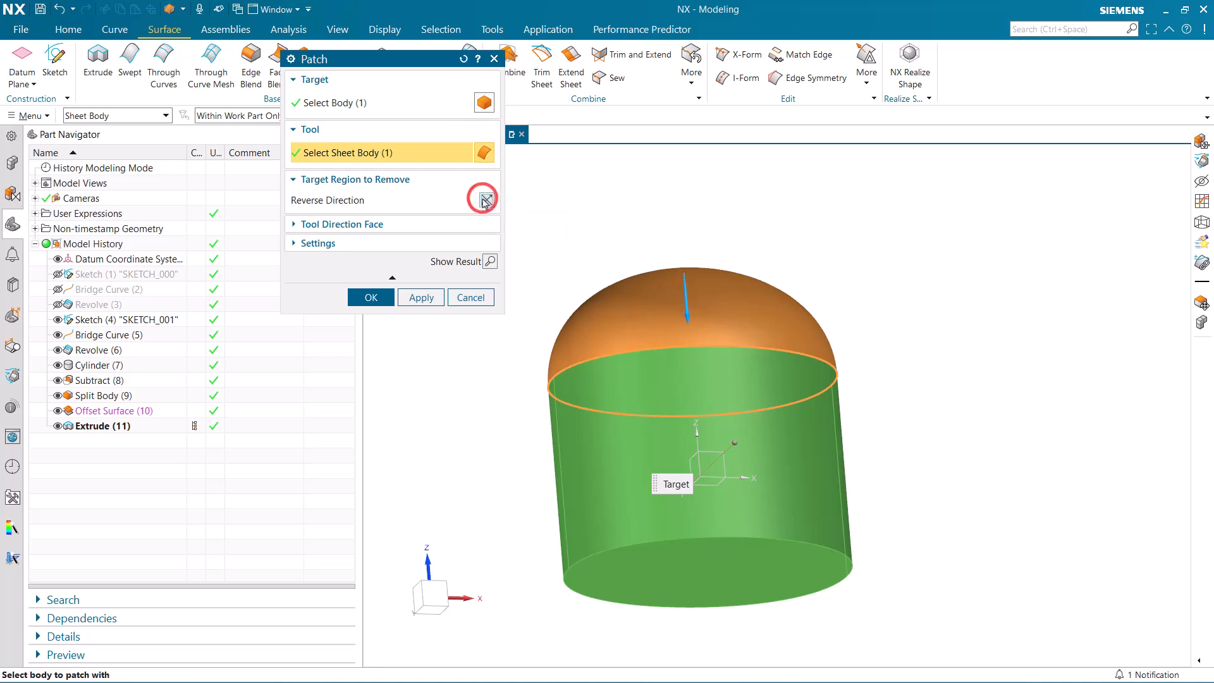
middle_drag(569, 224, 547, 226)
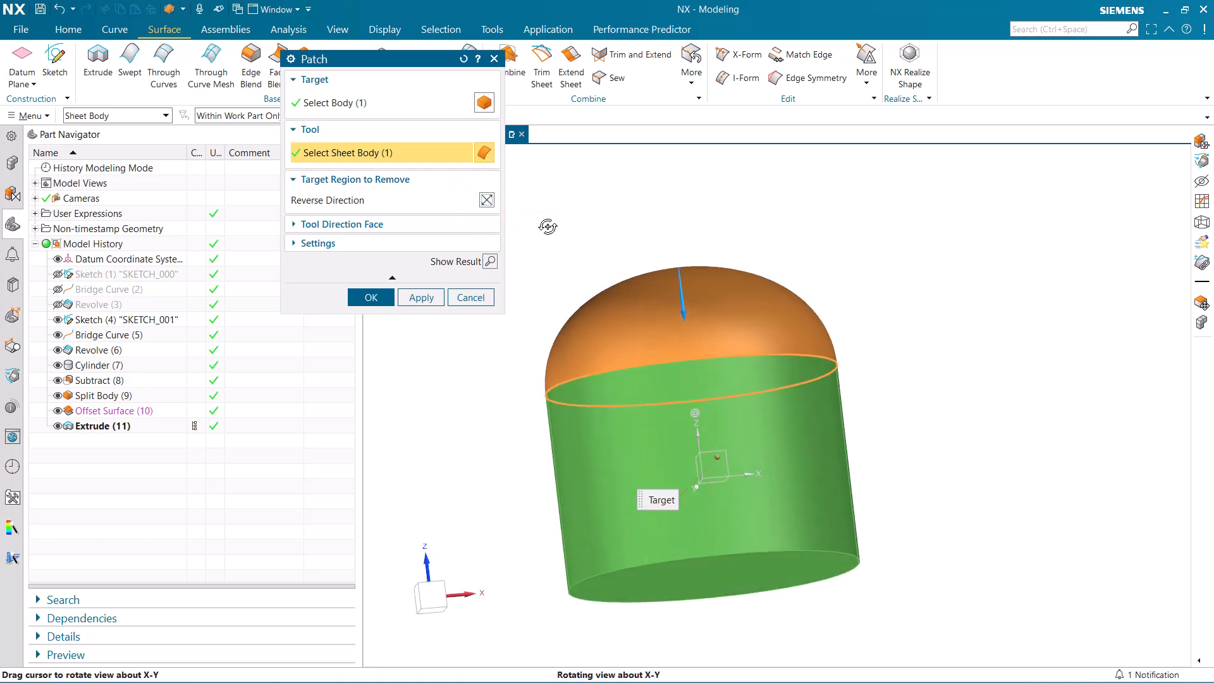
click(382, 297)
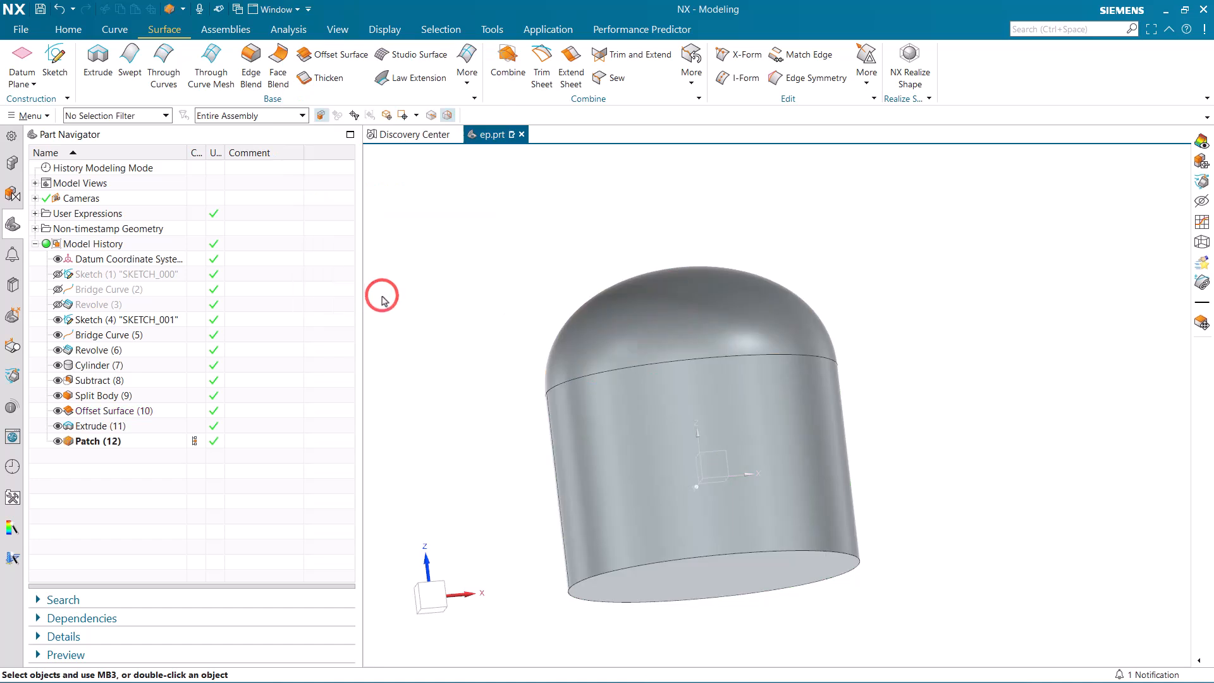
Step: Restrict selection to solid bodies and examine the patched cover and inner bodies in wireframe, returning to shaded display
click(143, 115)
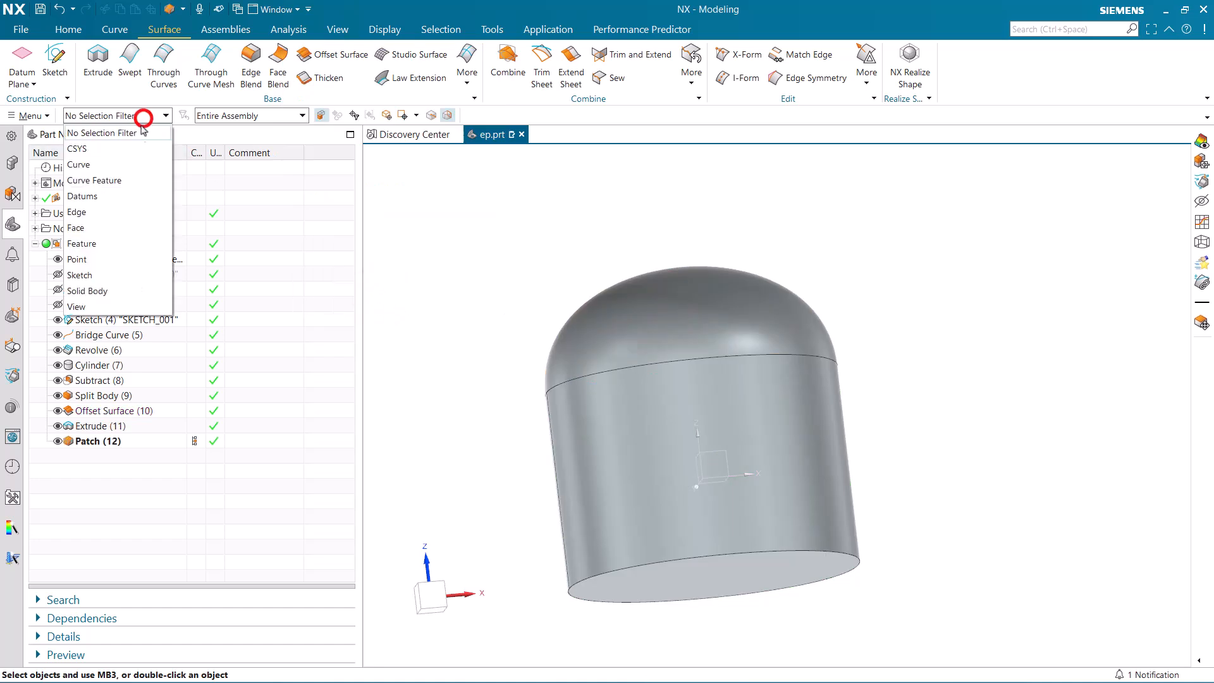
click(112, 290)
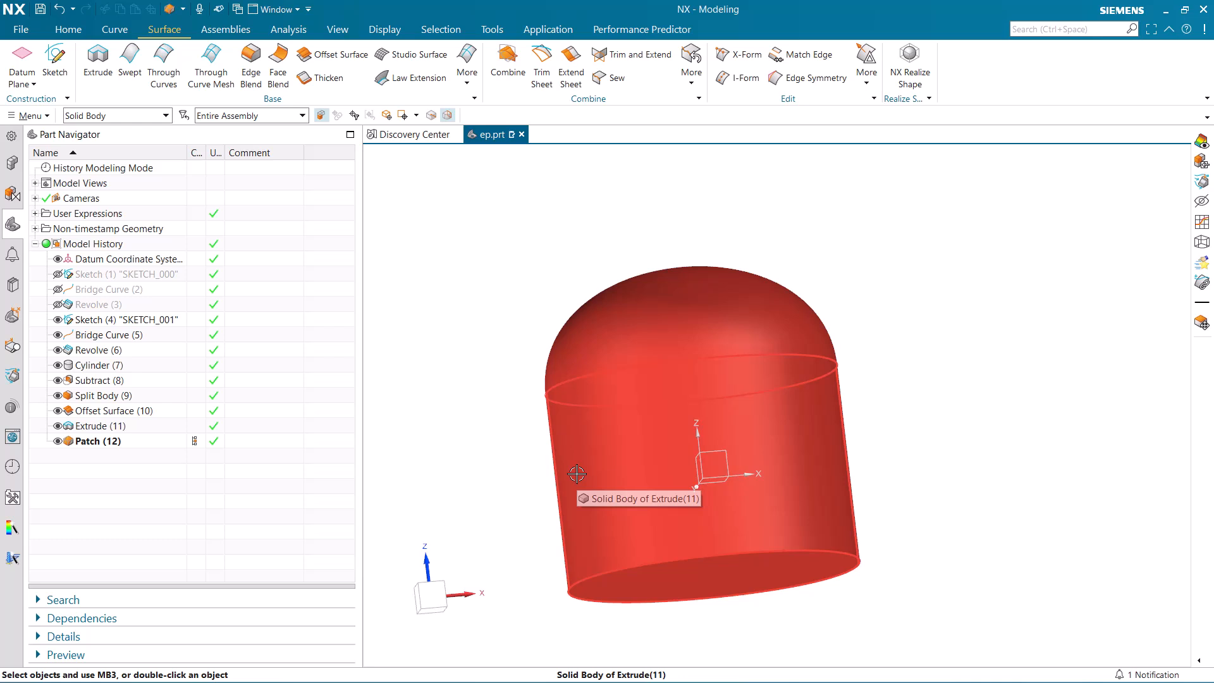
right_drag(457, 411, 455, 423)
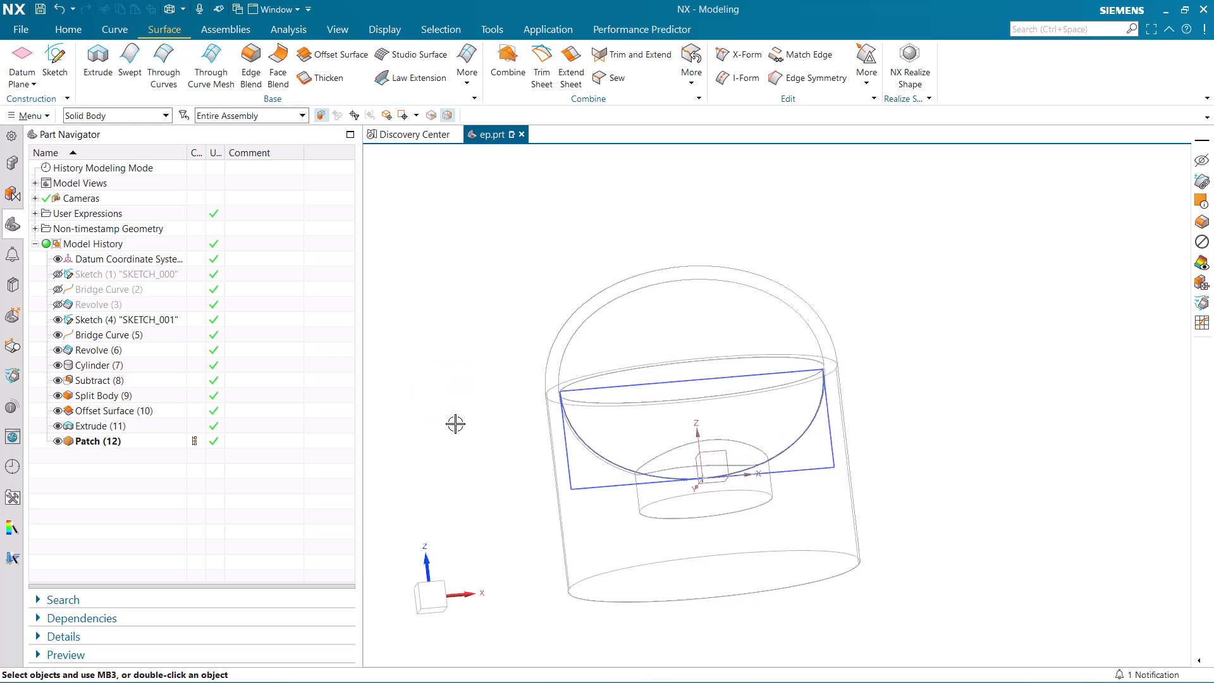
right_drag(455, 424, 461, 403)
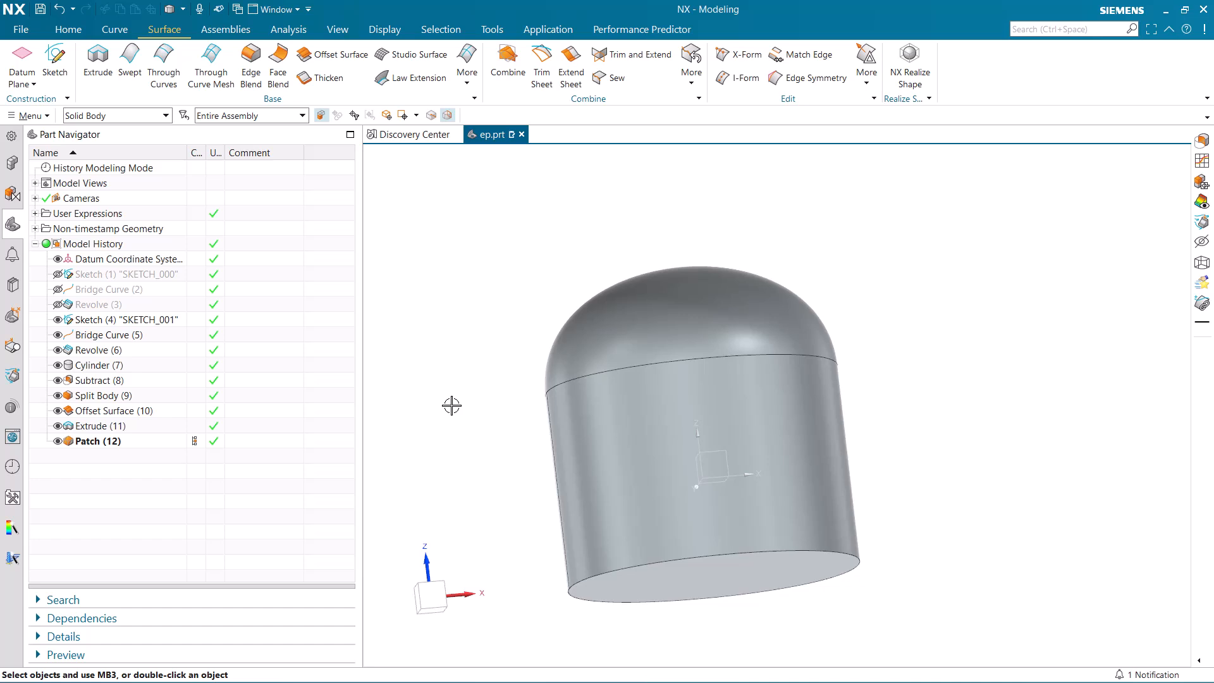
Step: Create three length expressions in inches: dsx = 4, dsy = 4 and dsz = 2
click(30, 115)
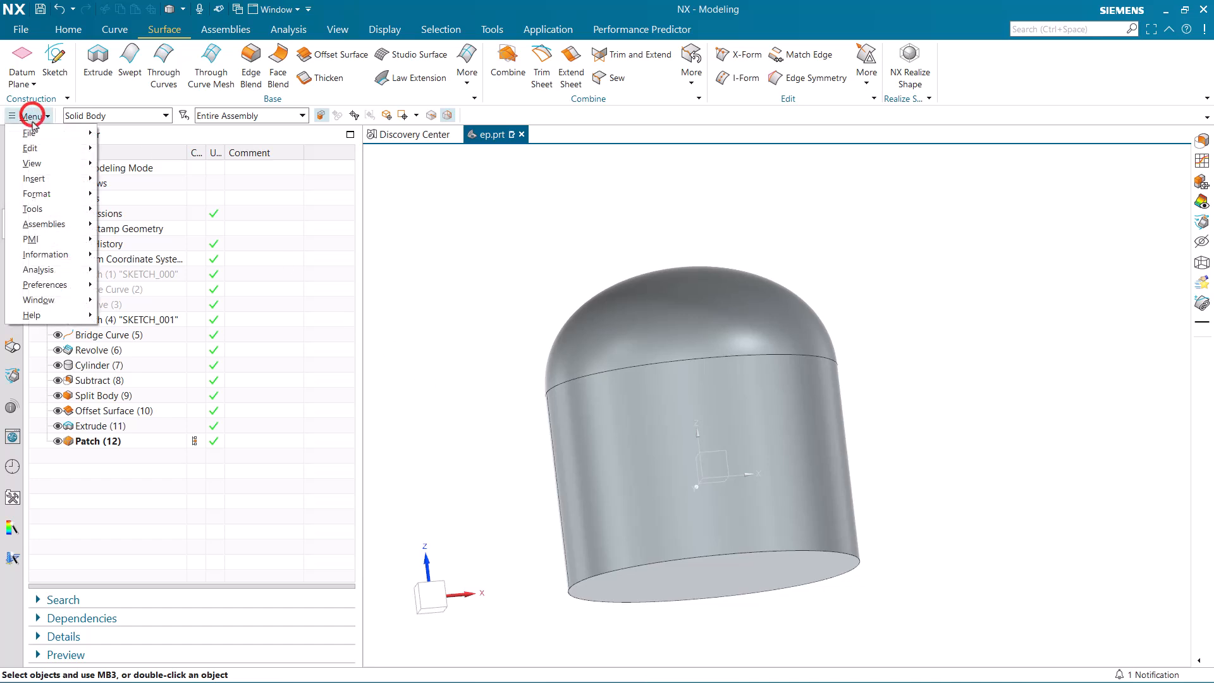
click(58, 208)
click(241, 247)
click(278, 248)
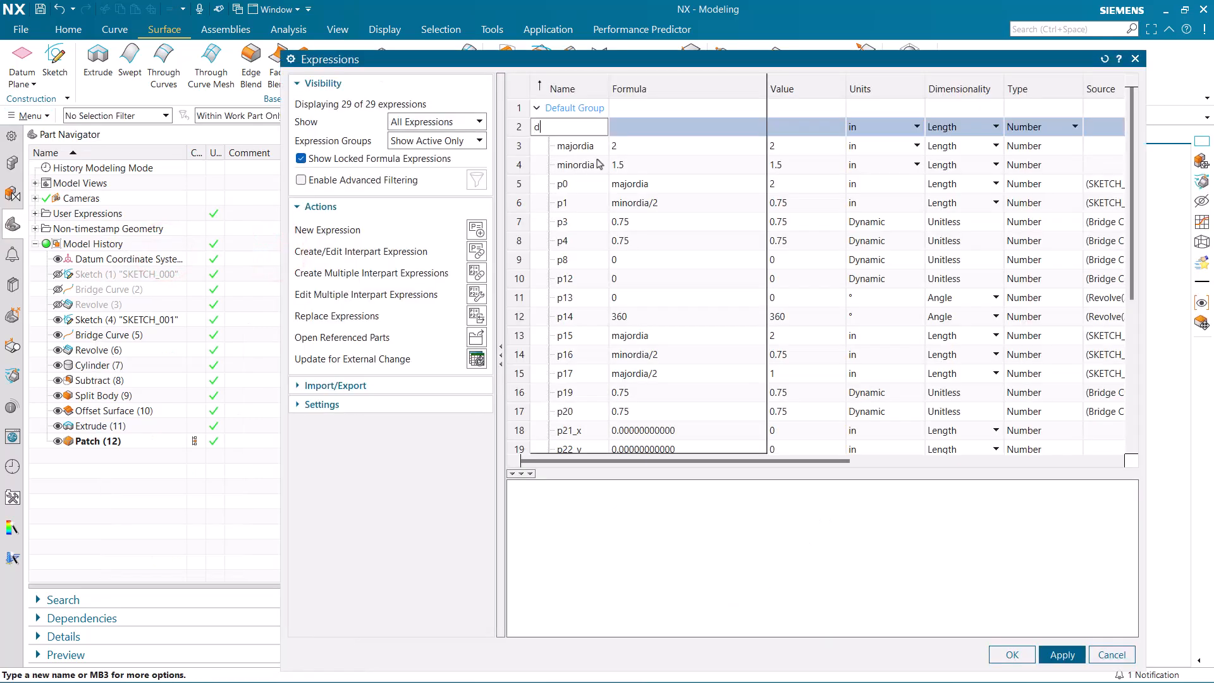
key(Return)
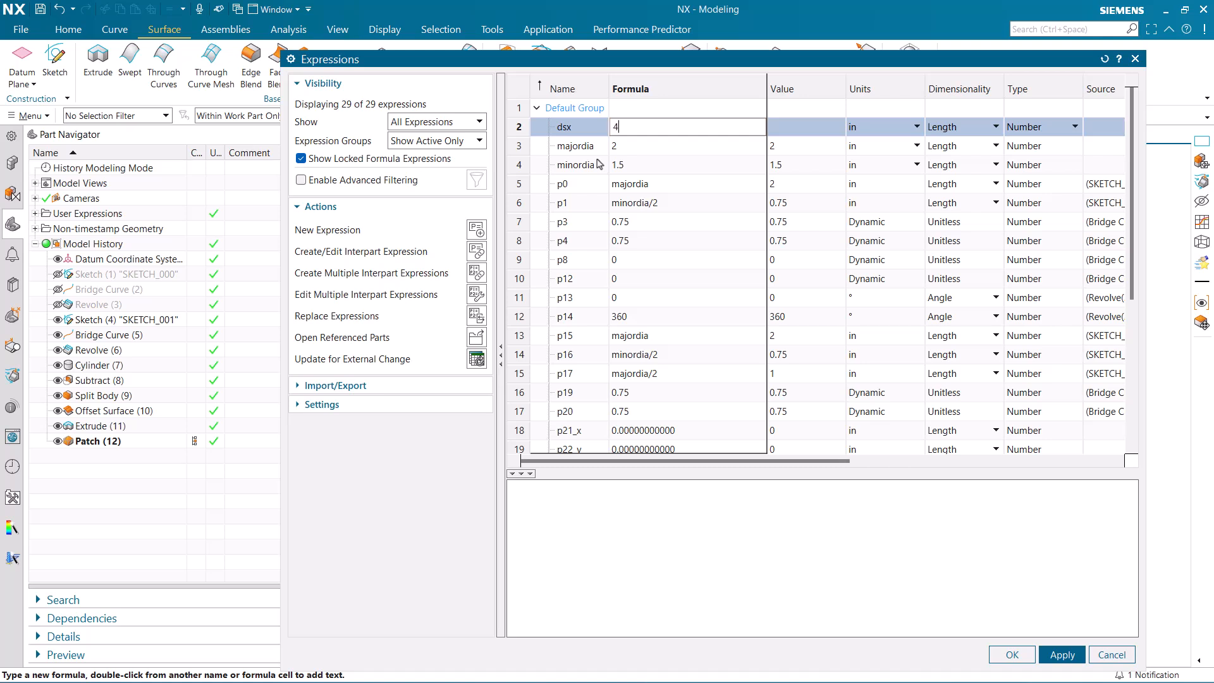
key(Return)
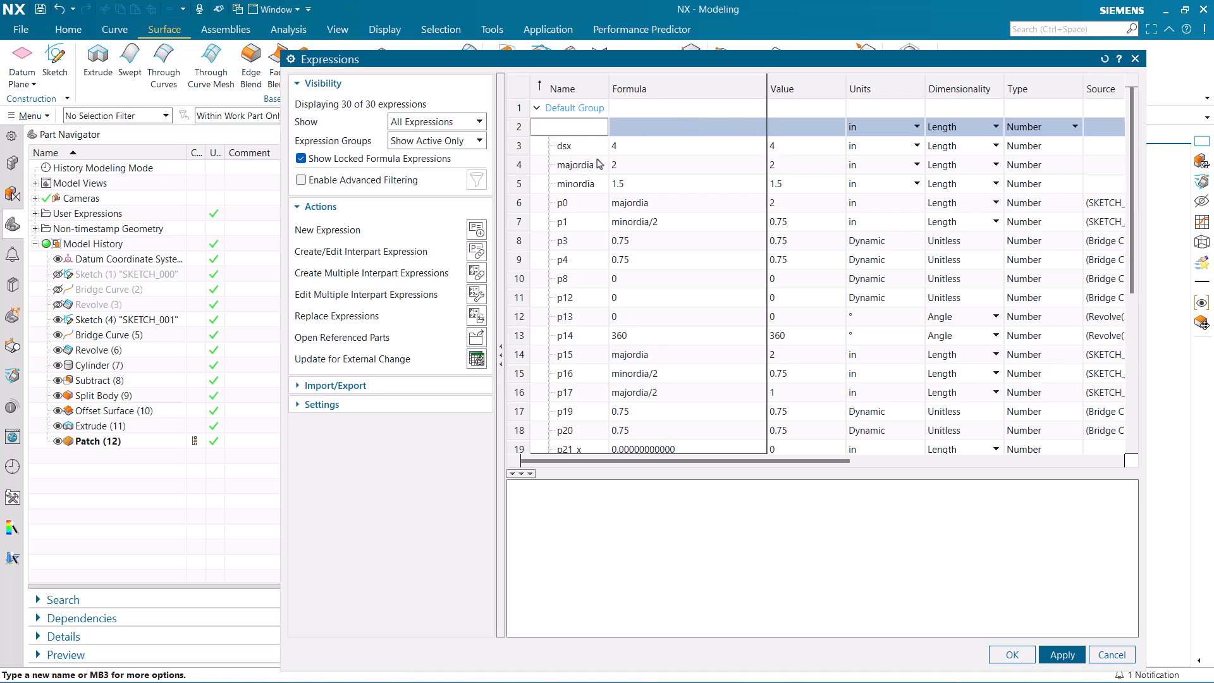
key(Return)
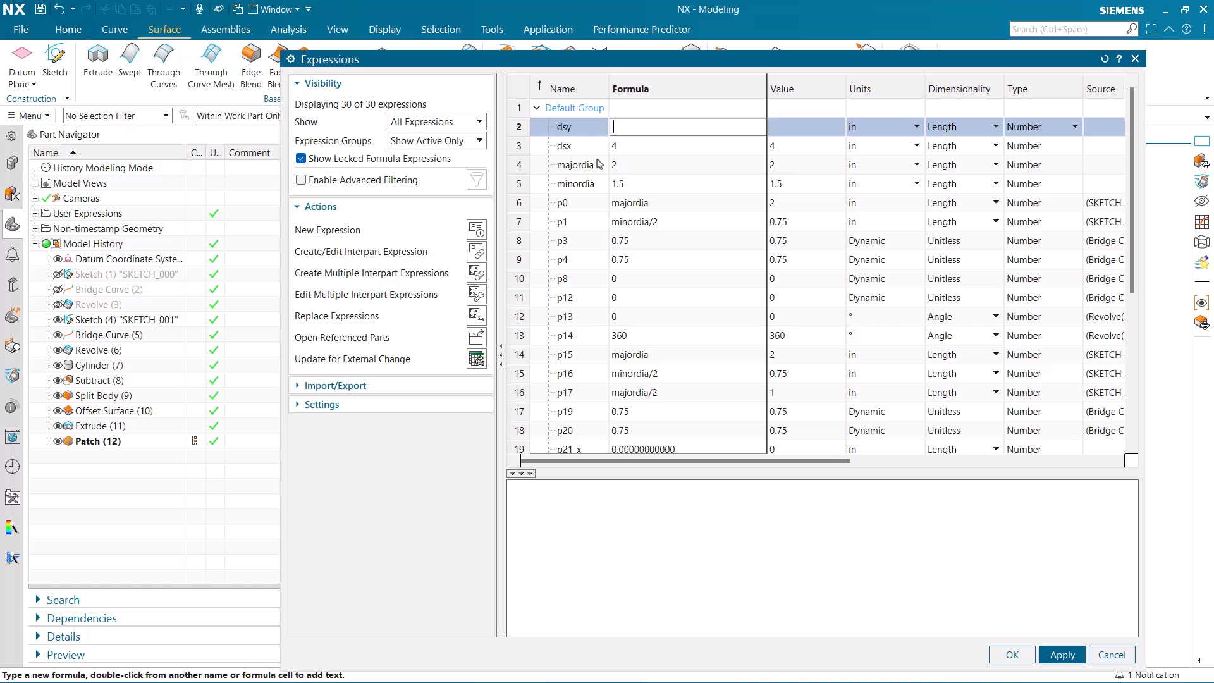
key(Return)
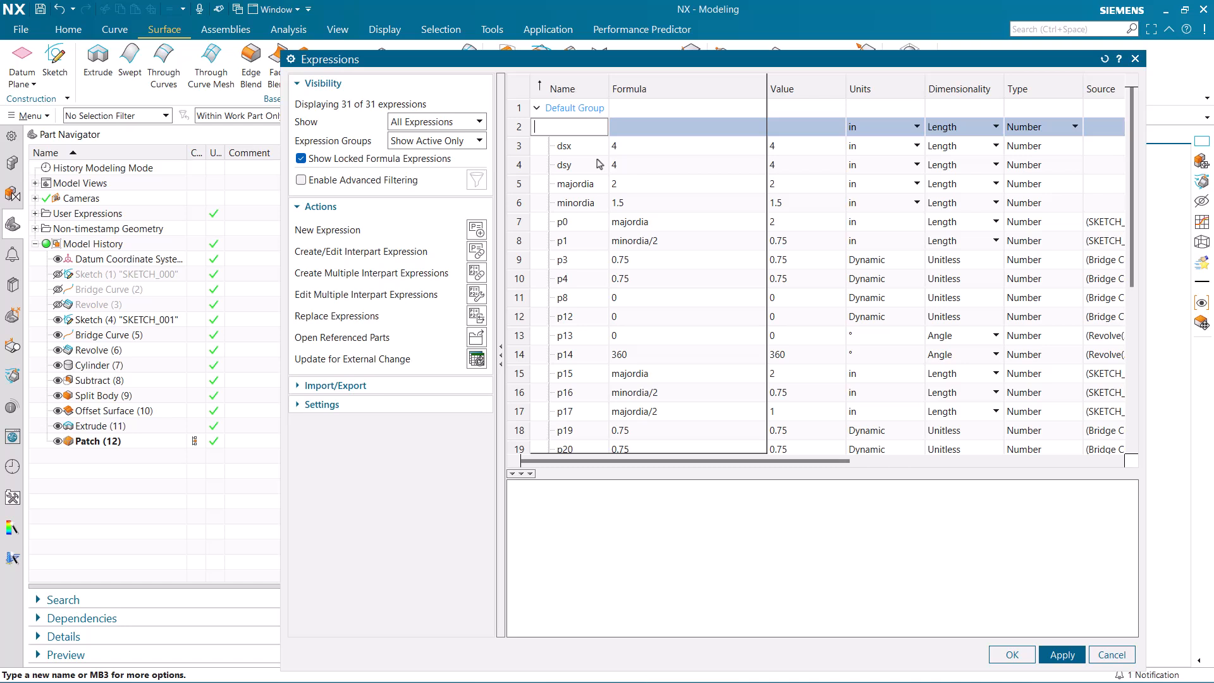
key(Return)
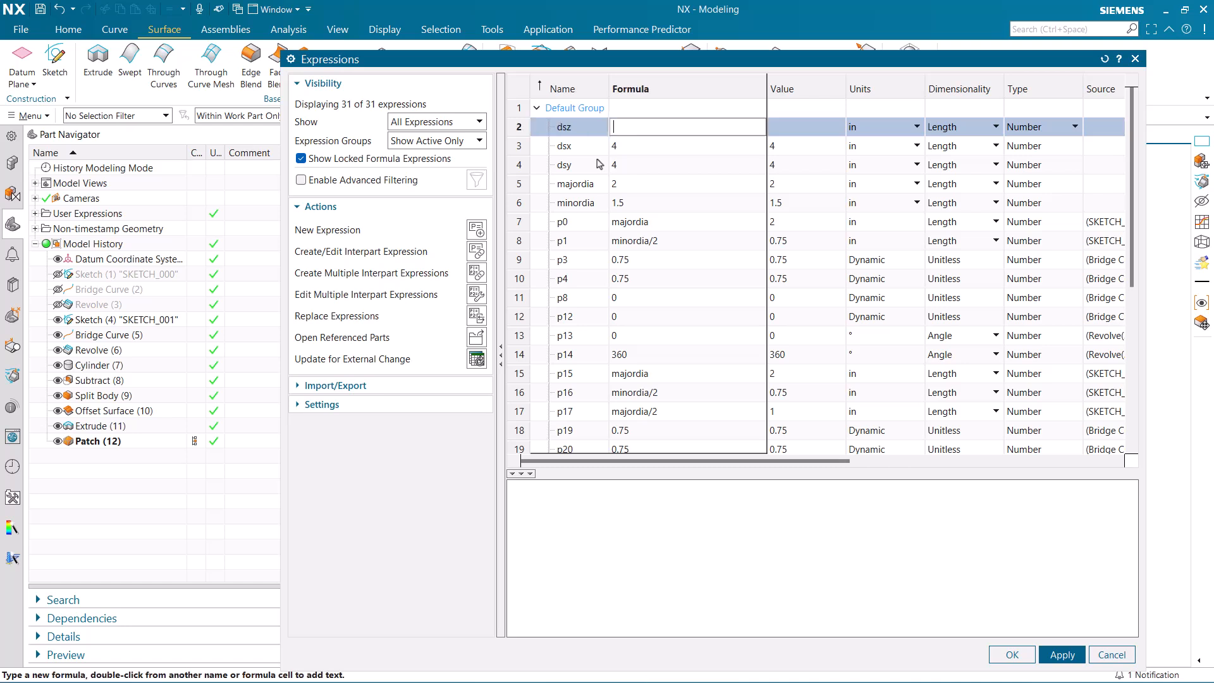
key(Return)
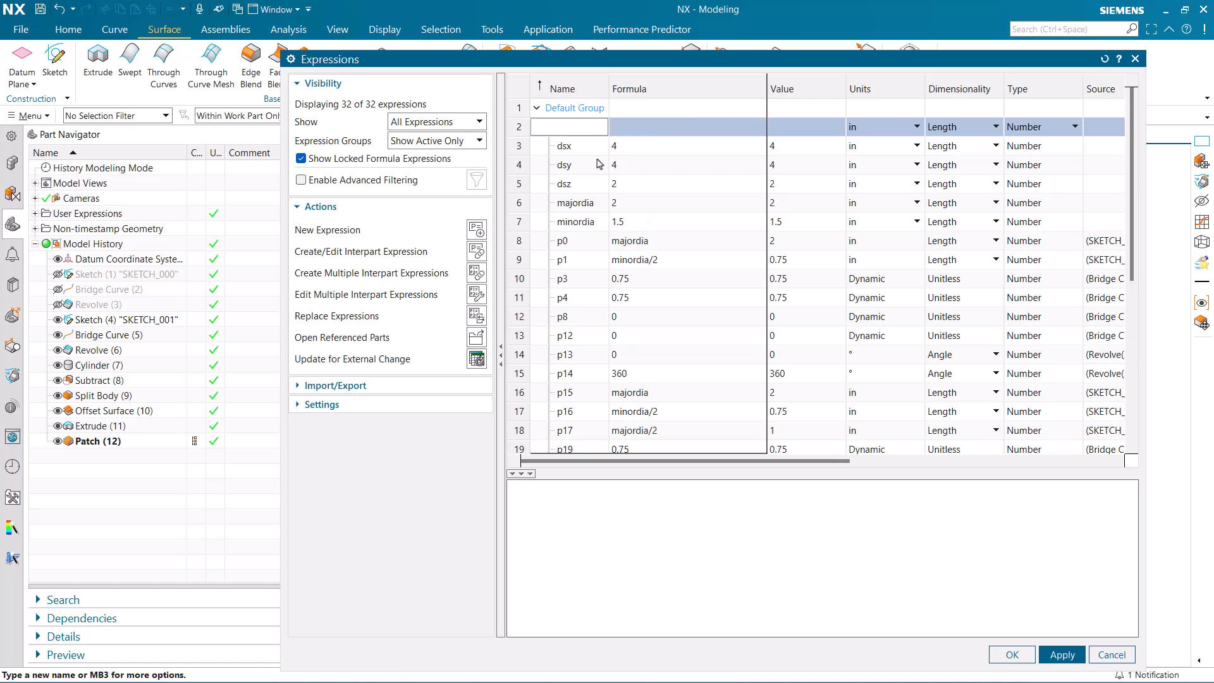
click(1013, 653)
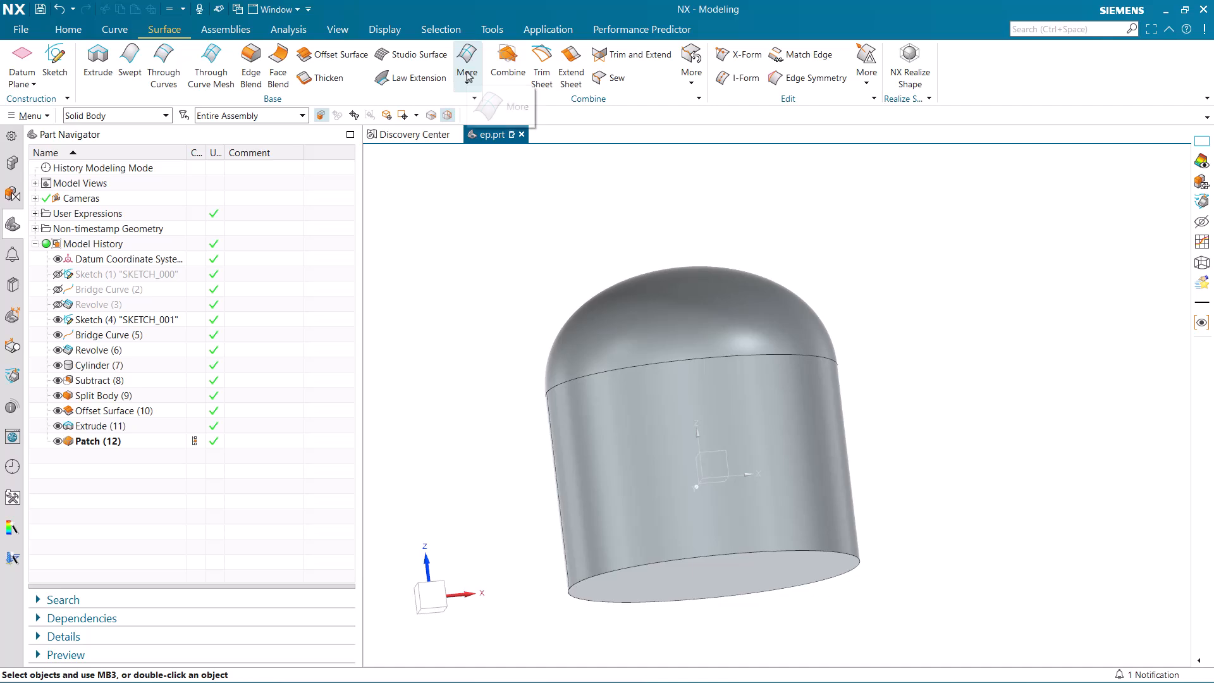
Step: Start a block defined by origin and edge lengths, with length dsx, width dsy and height dsz
click(72, 33)
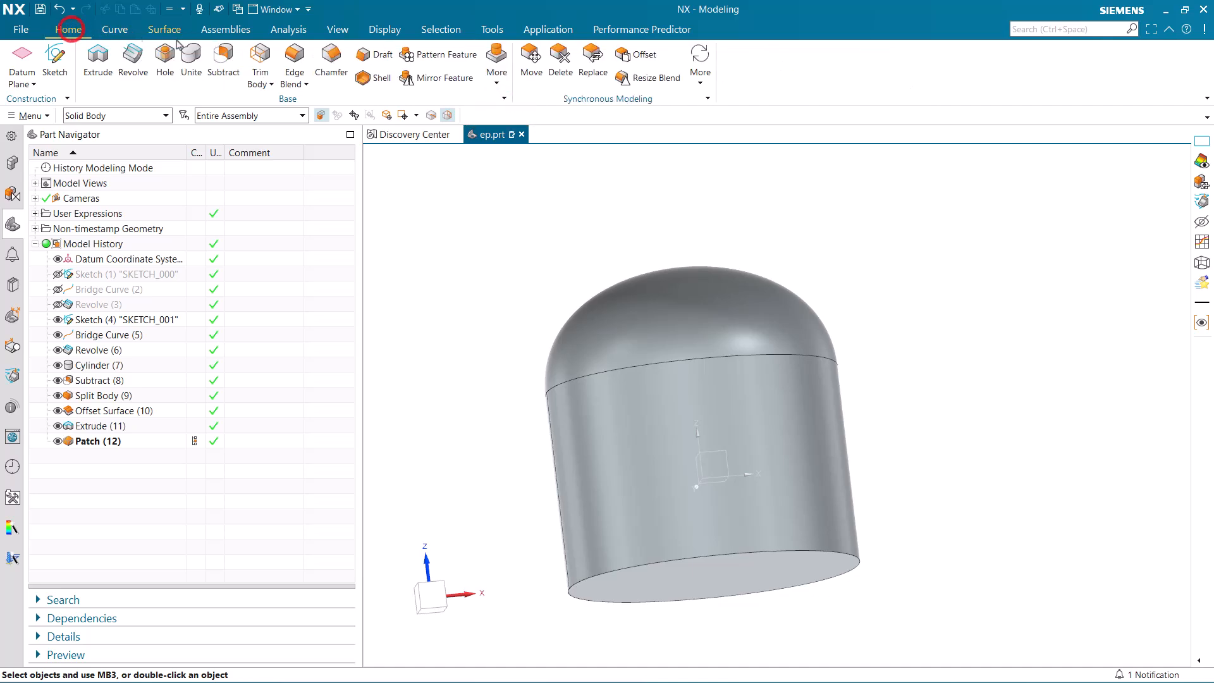
click(498, 76)
click(506, 152)
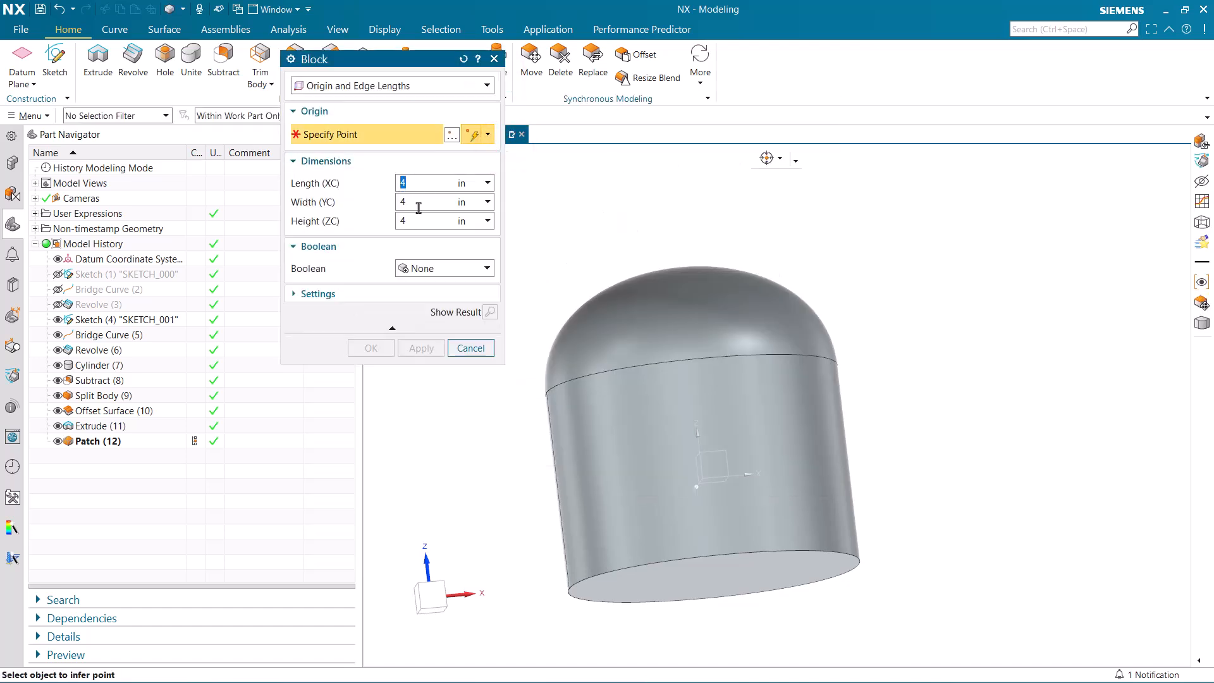
text(dsx)
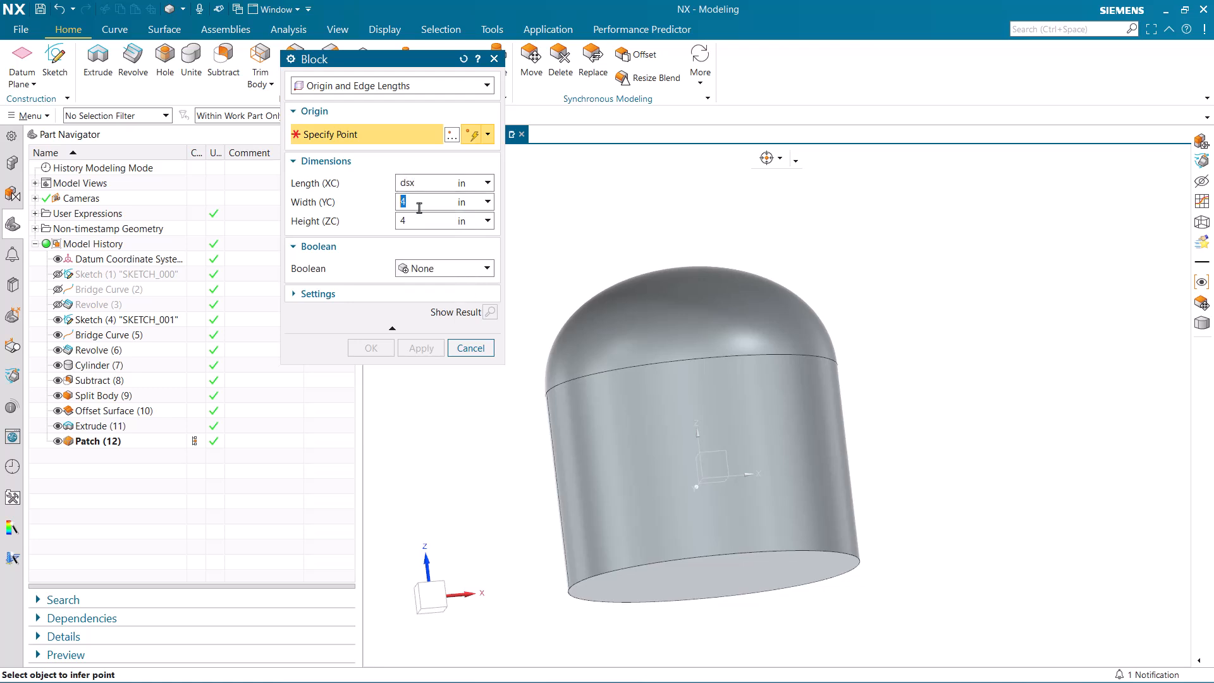
click(419, 207)
text(dsy)
text(dsz)
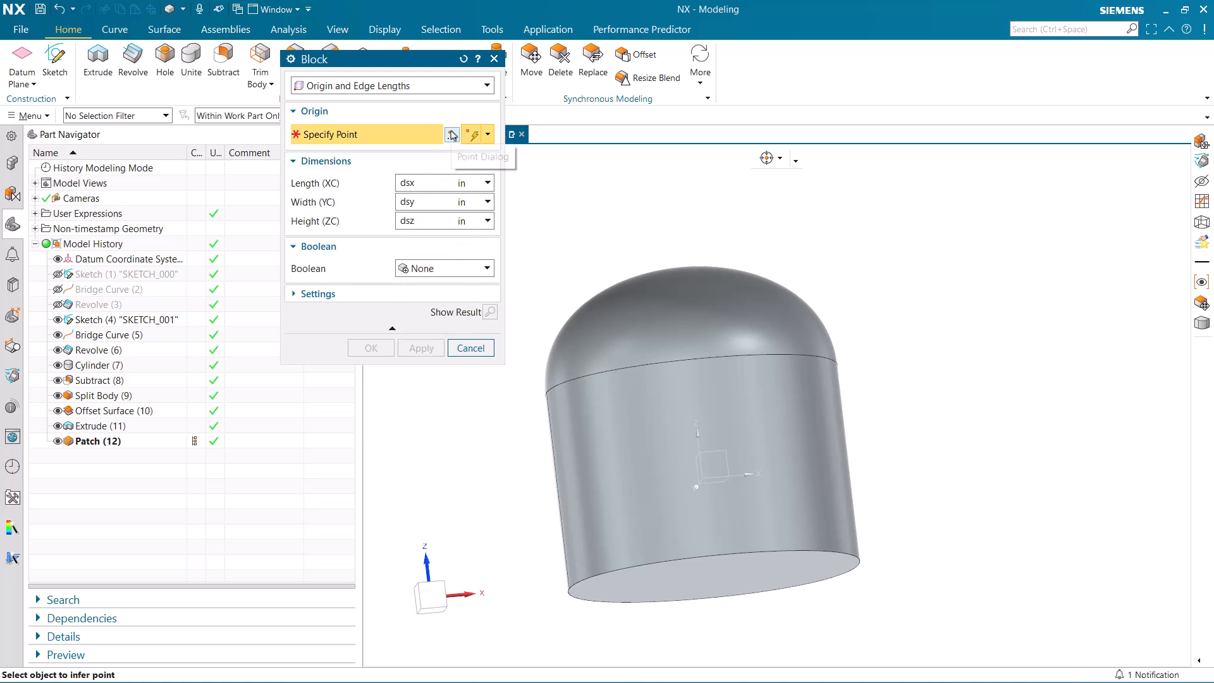
Step: Place the block's origin at X = -dsx/2, Y = -dsy/2 and Z = 0, and create it with no Boolean
click(451, 134)
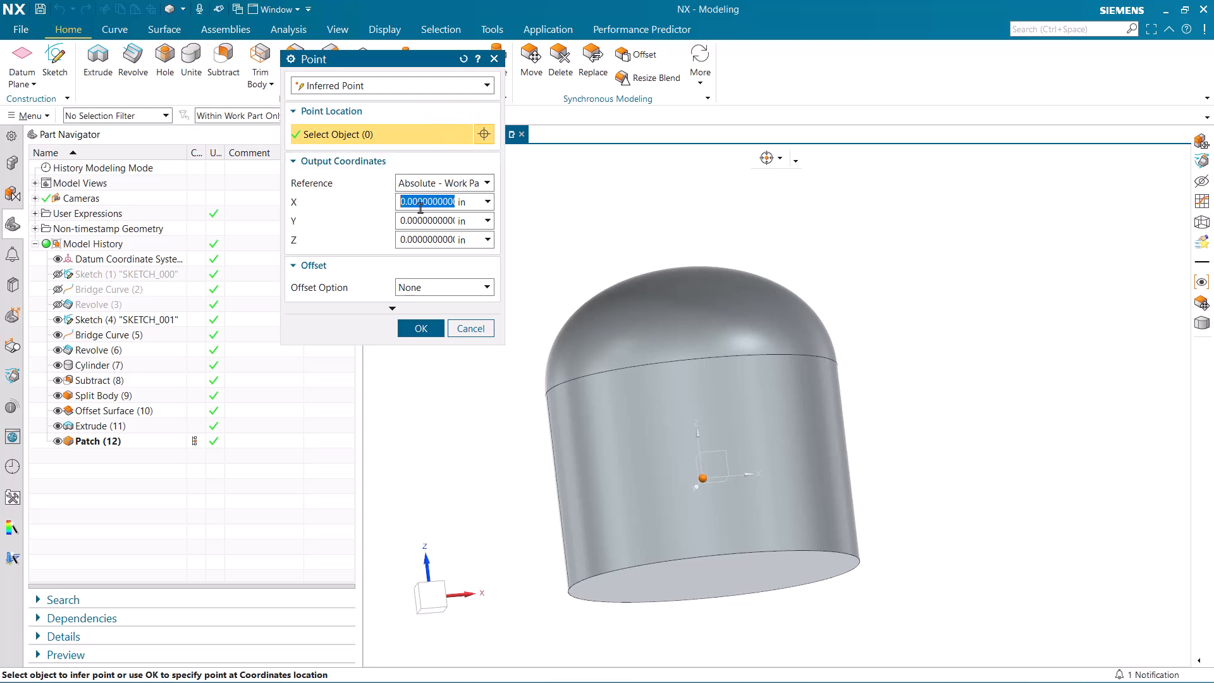
text(-dsx/2)
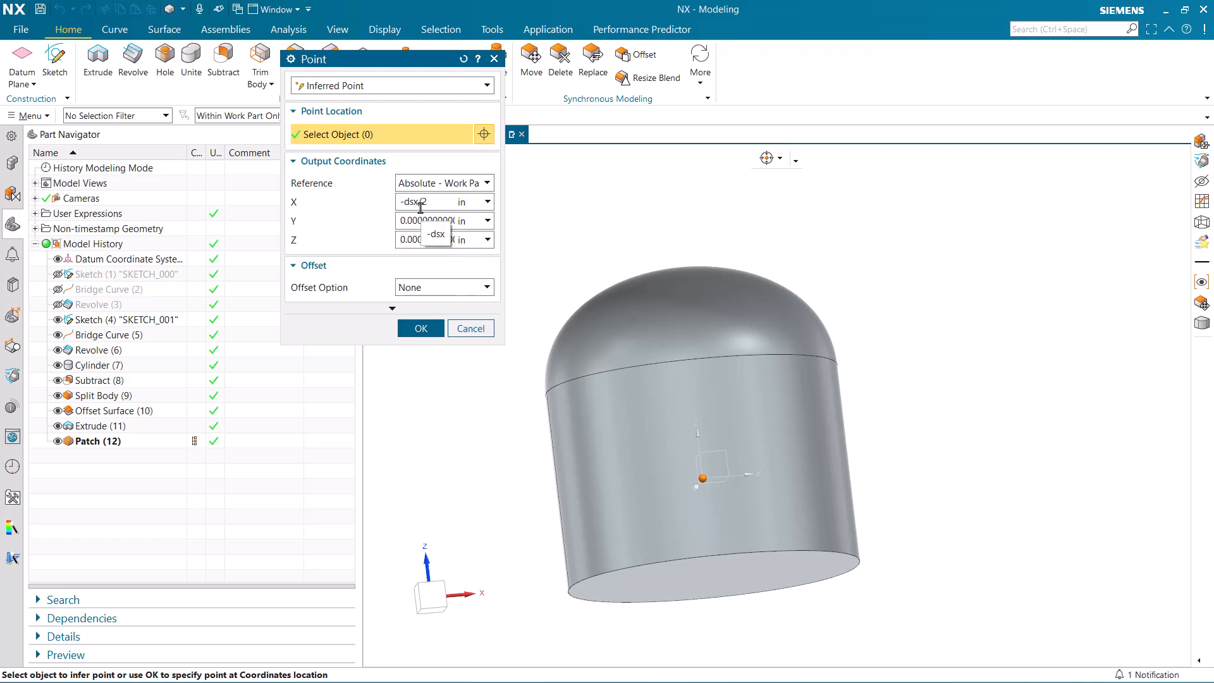
key(Tab)
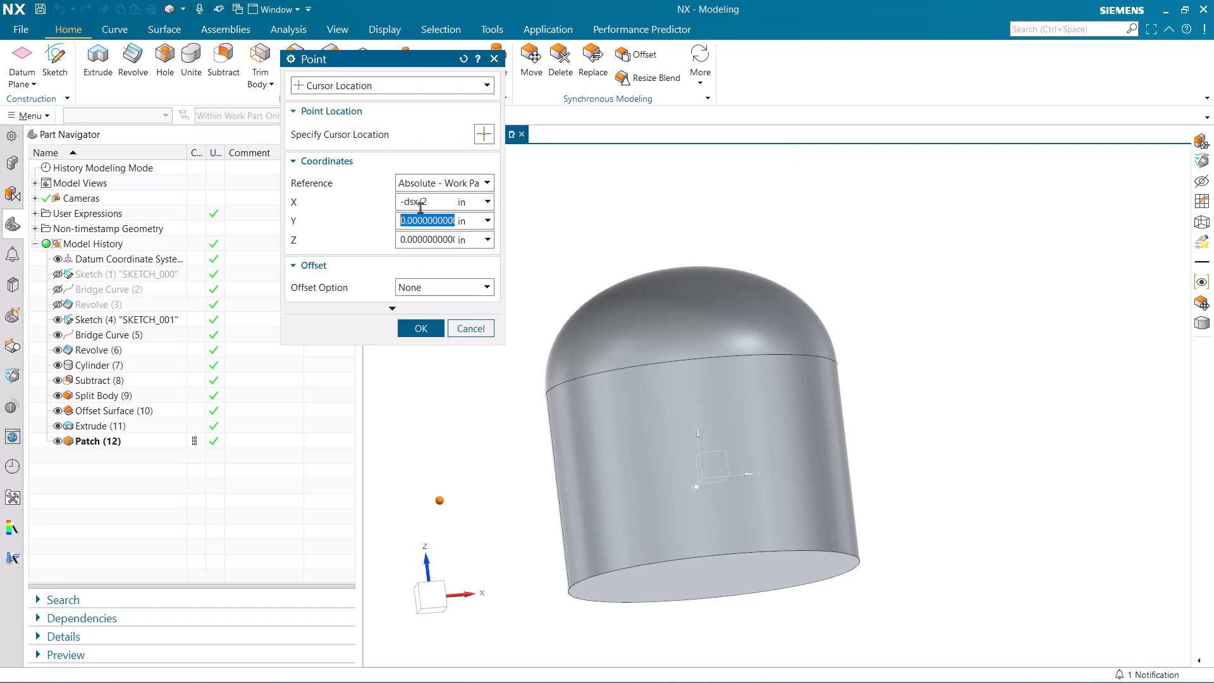
text(-d)
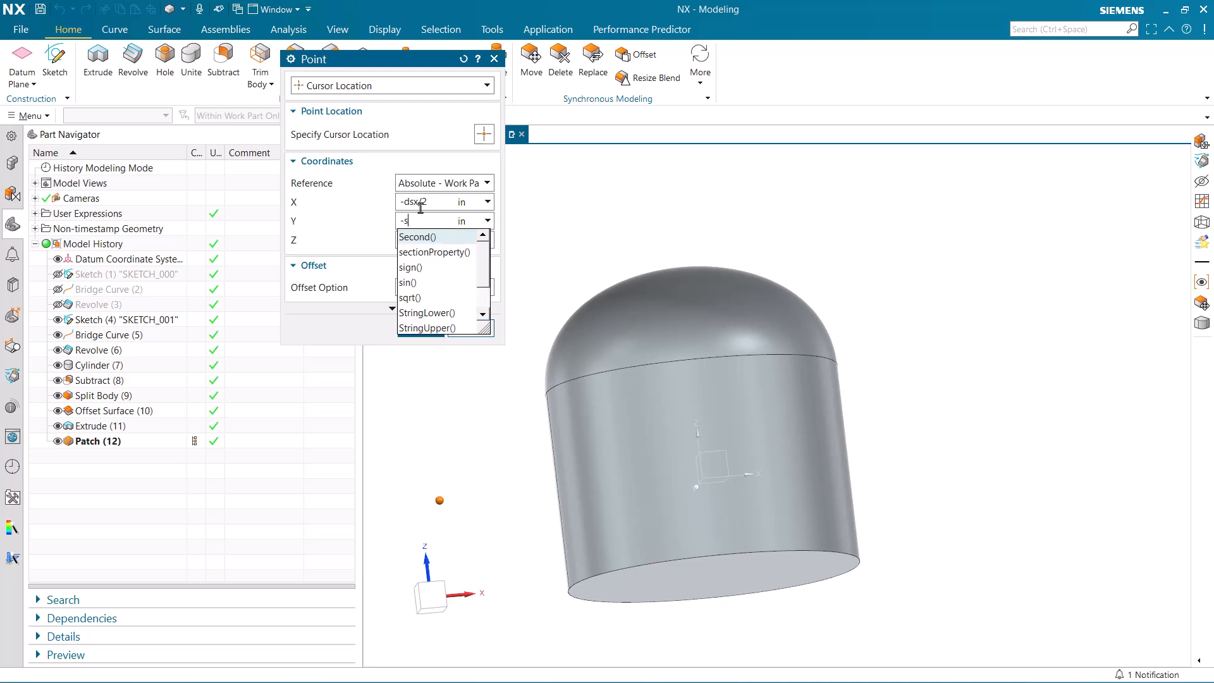
text(sy)
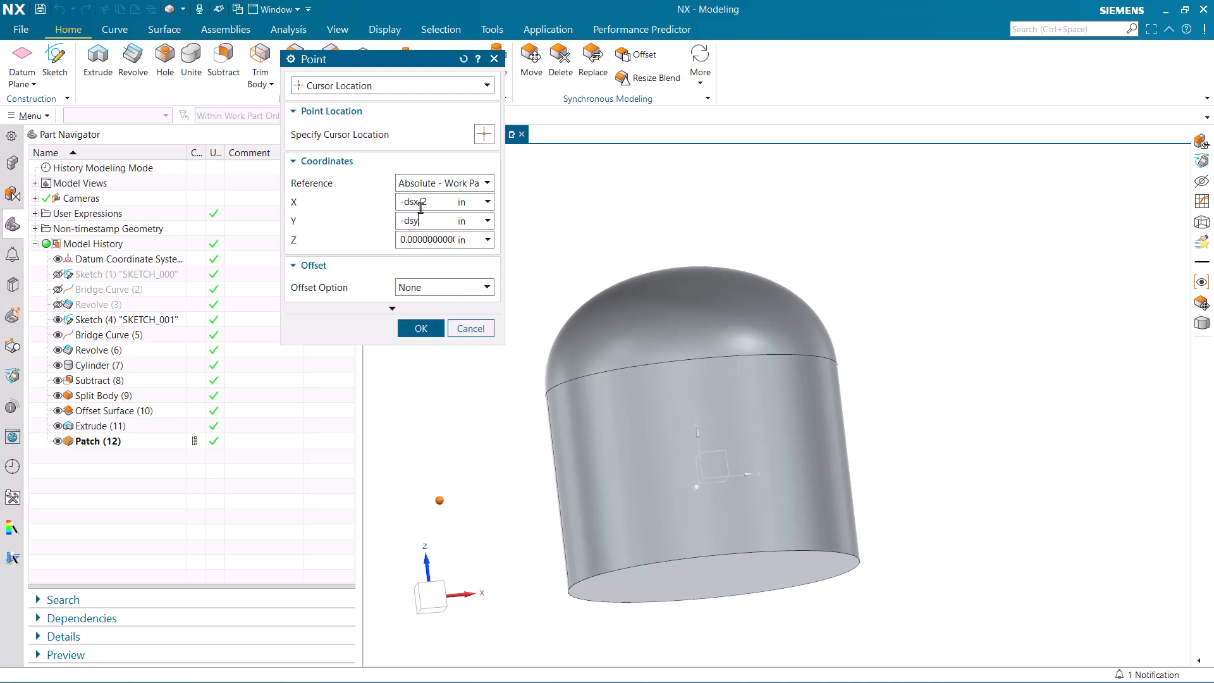
text(/2)
key(Tab)
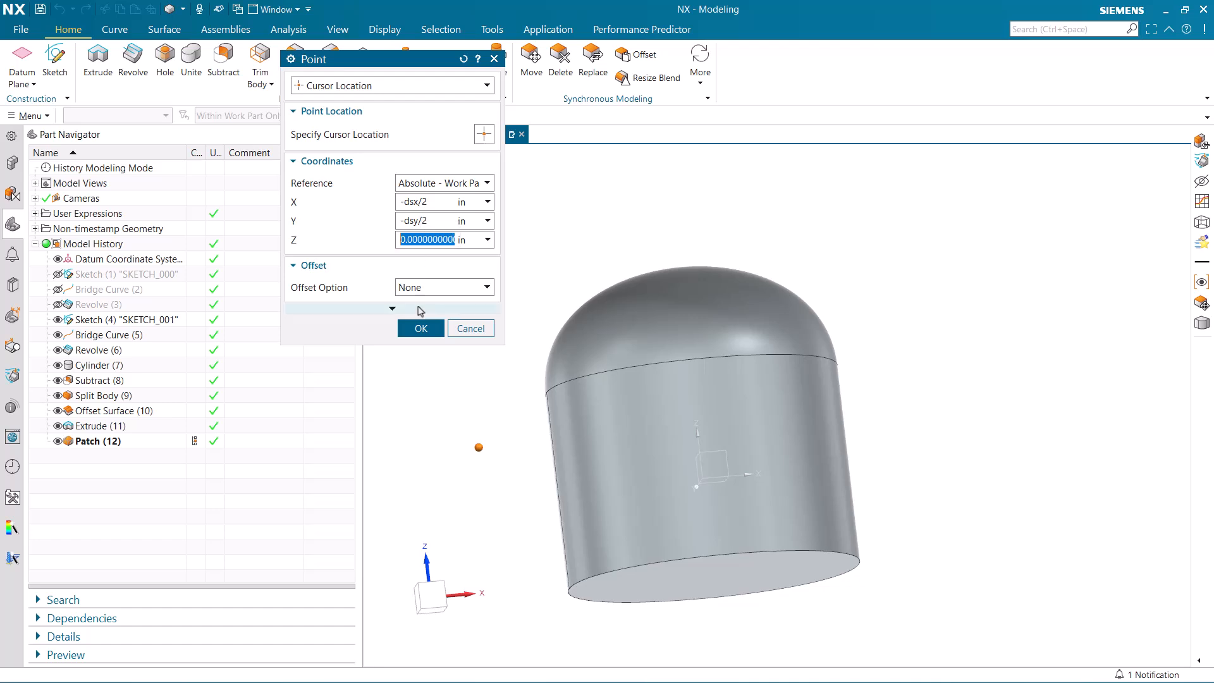
click(419, 328)
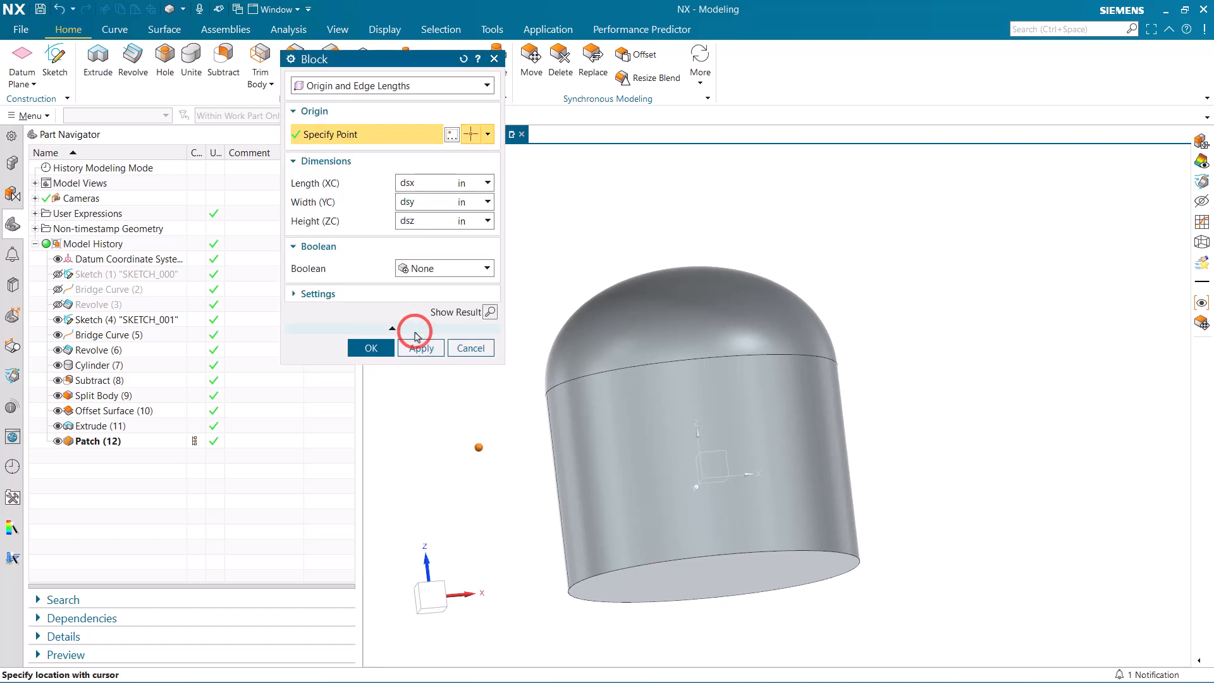
middle_drag(441, 467, 415, 496)
click(371, 347)
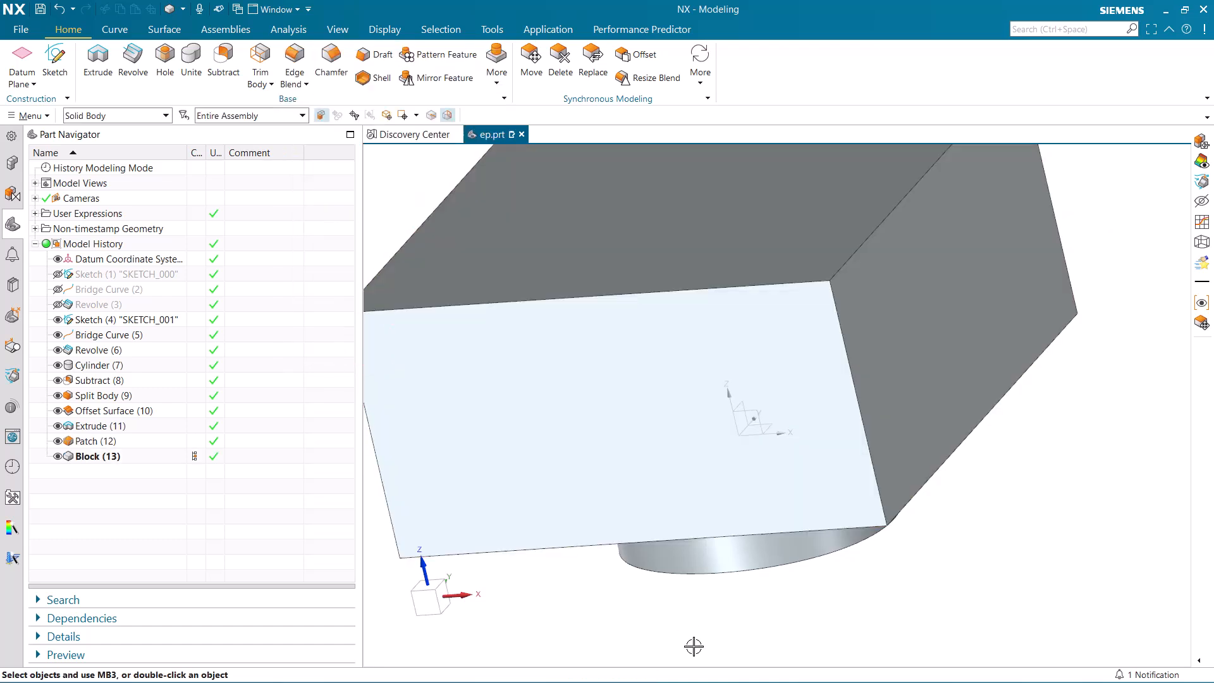
Step: Set the block's shaded display translucency to 45
middle_drag(693, 646, 712, 613)
scroll(714, 610, down, 2)
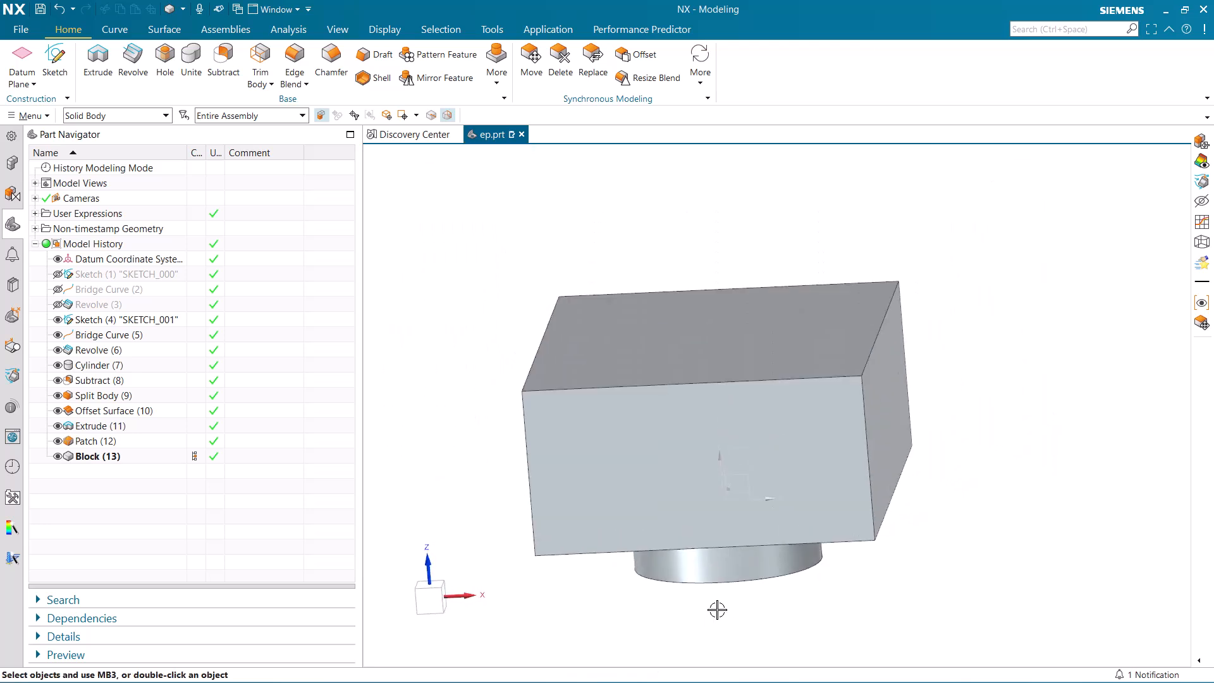
click(28, 116)
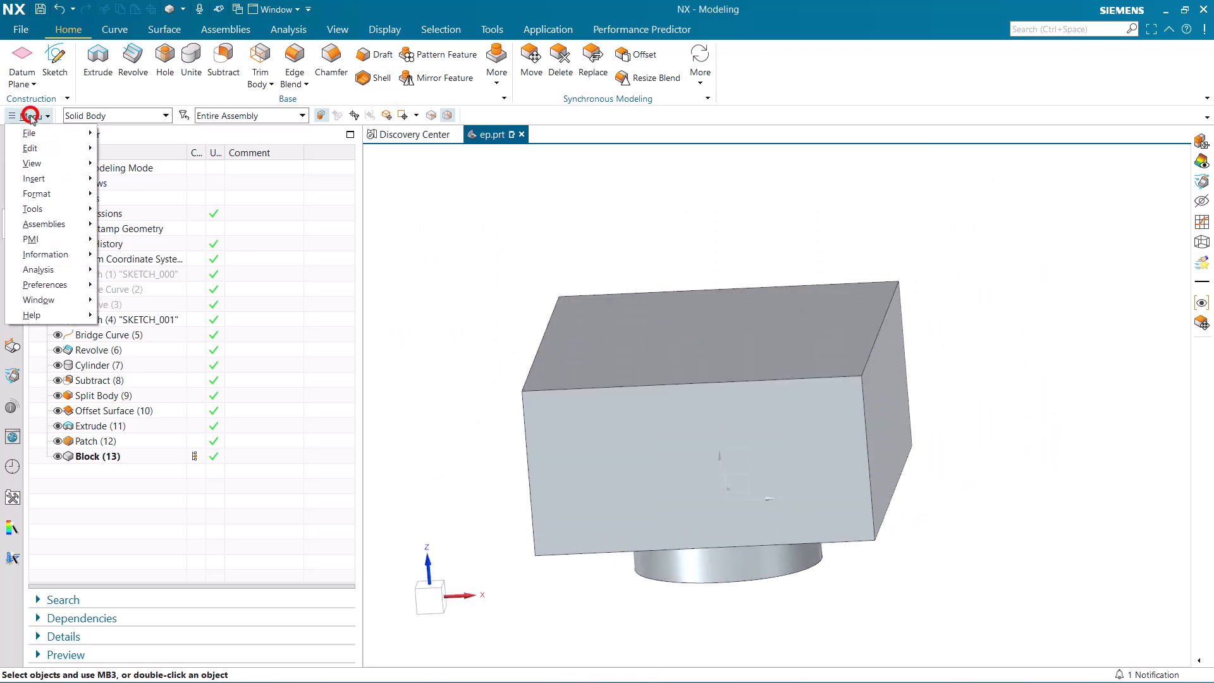
click(59, 152)
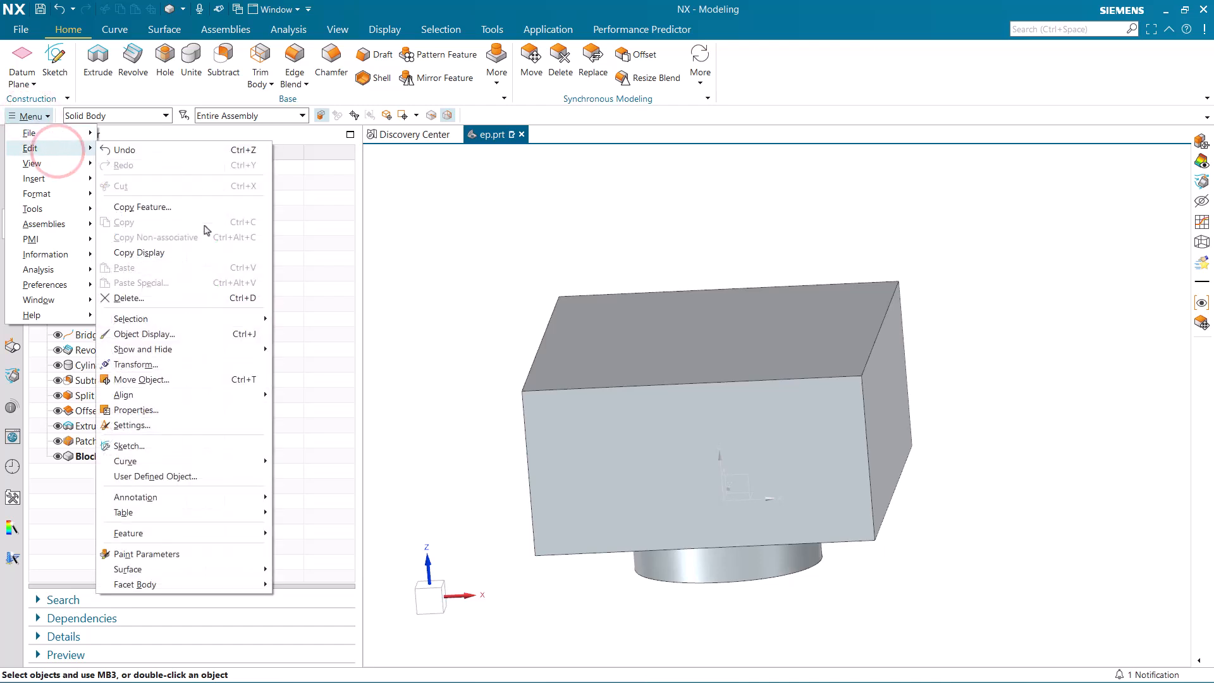
click(168, 335)
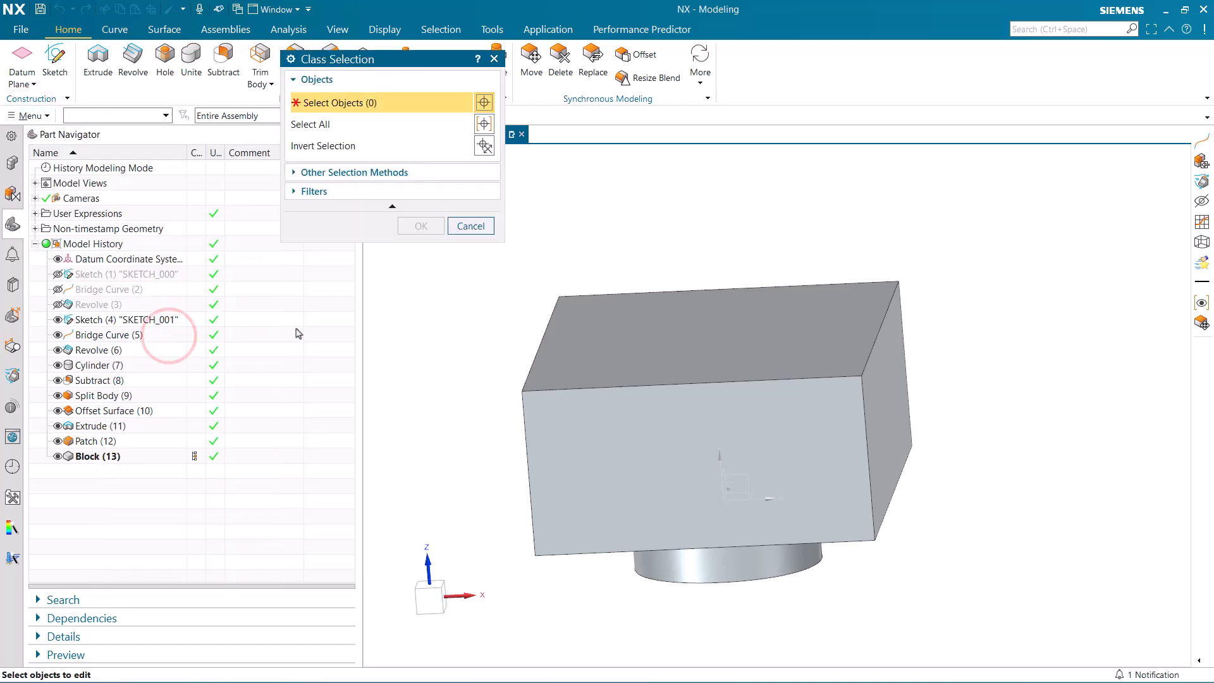
click(547, 454)
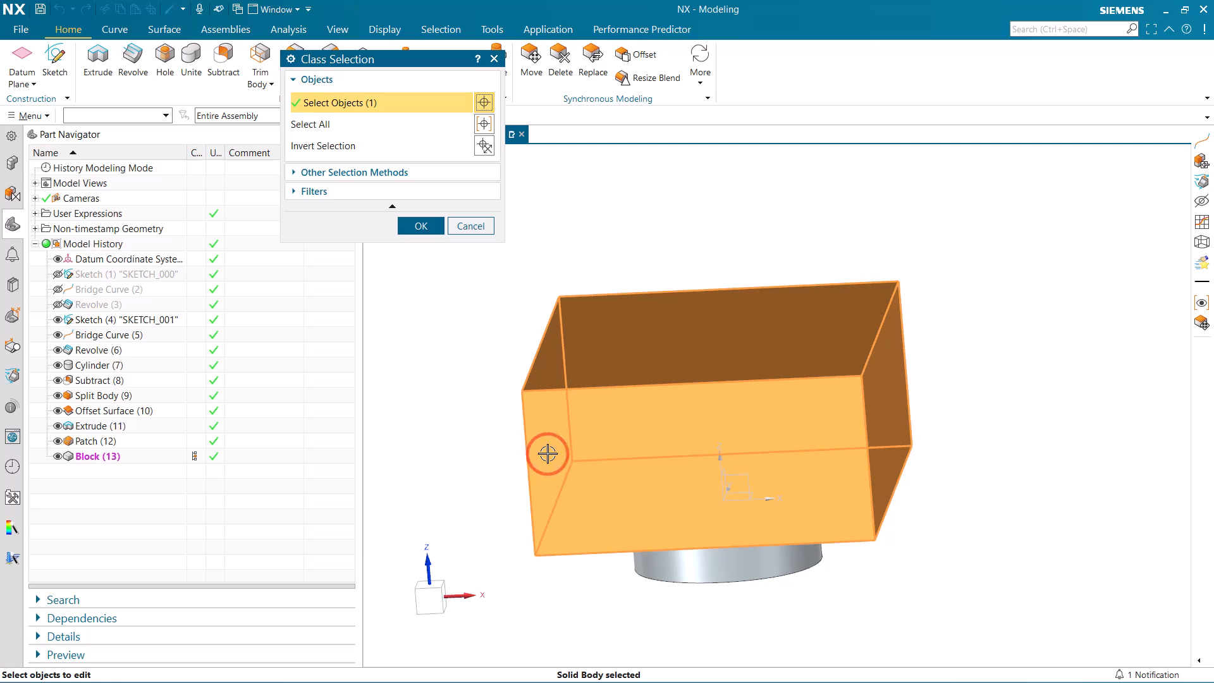
click(414, 227)
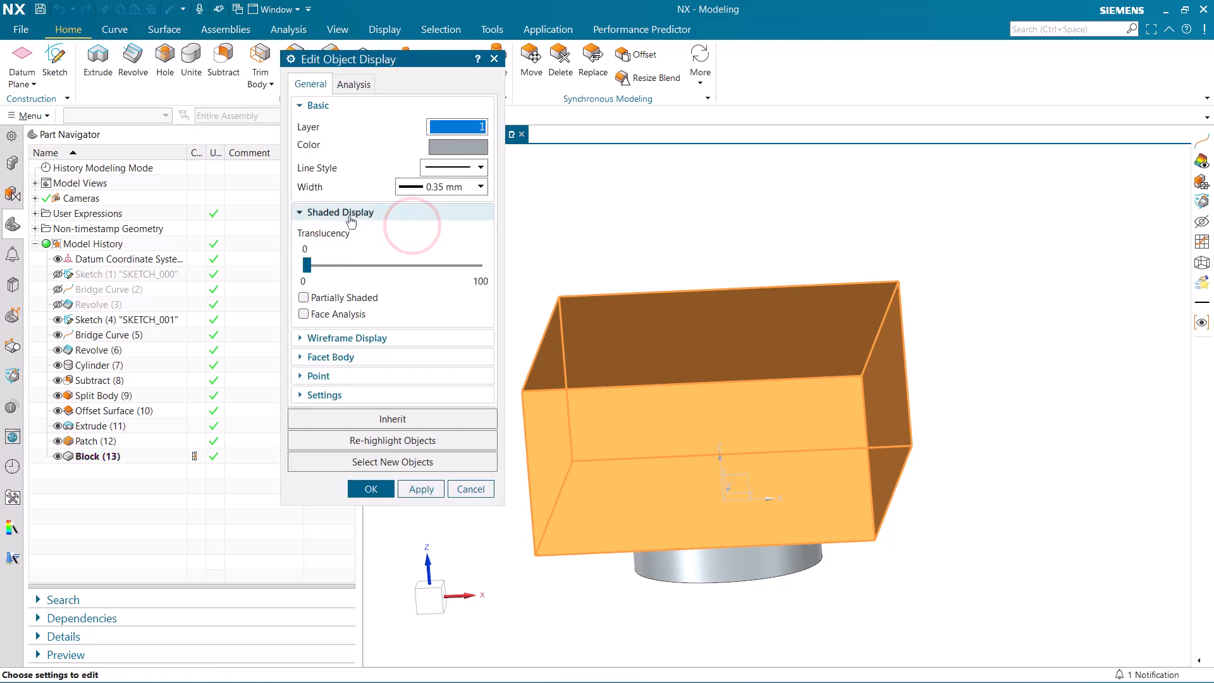
click(306, 264)
drag(306, 265, 384, 279)
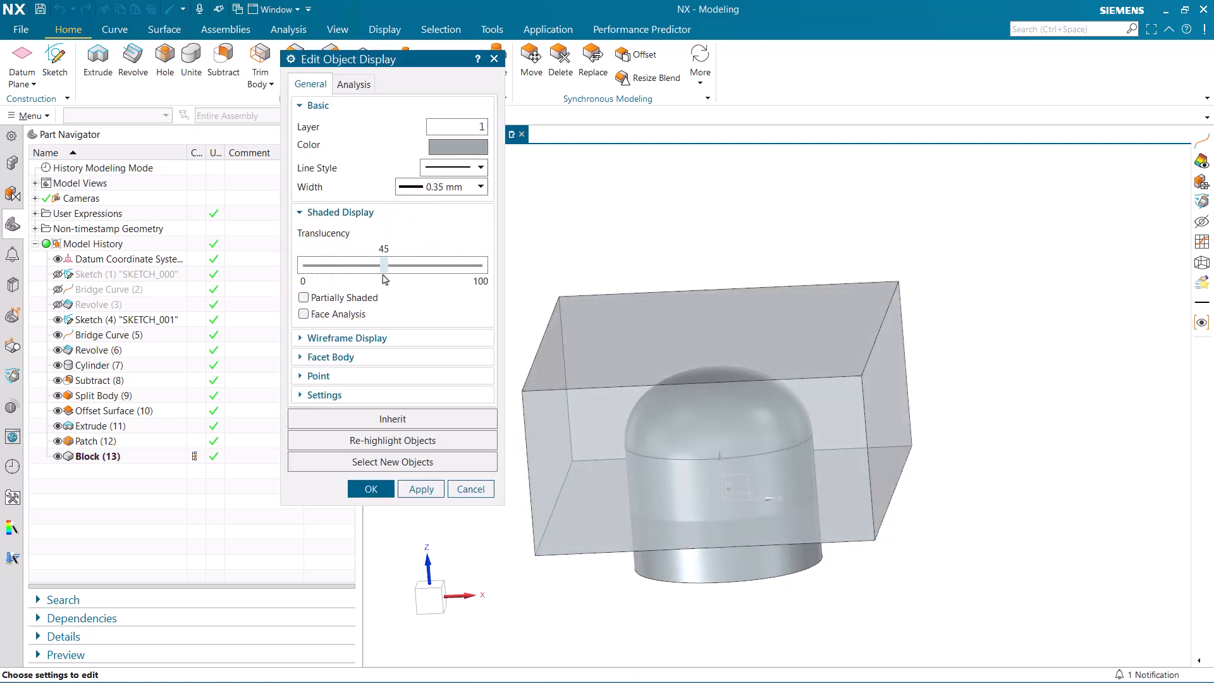
click(384, 489)
Step: Subtract the patched cover body from the block without keeping the tool body
middle_drag(429, 442, 431, 438)
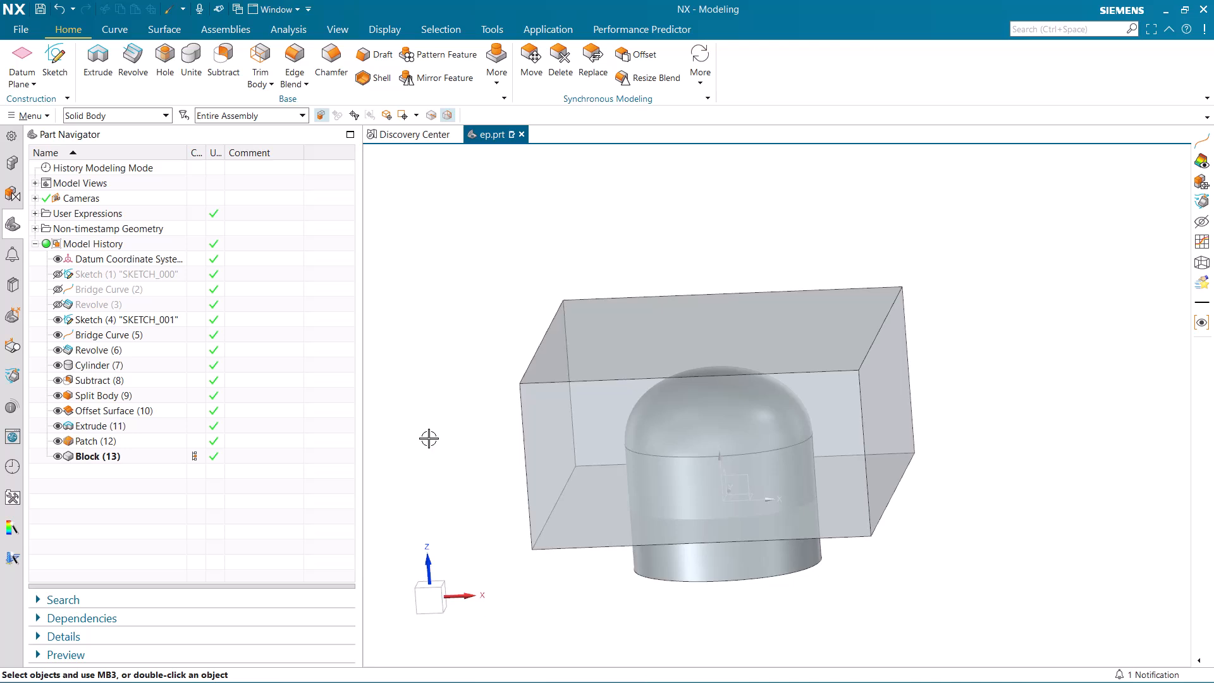
click(223, 60)
click(598, 508)
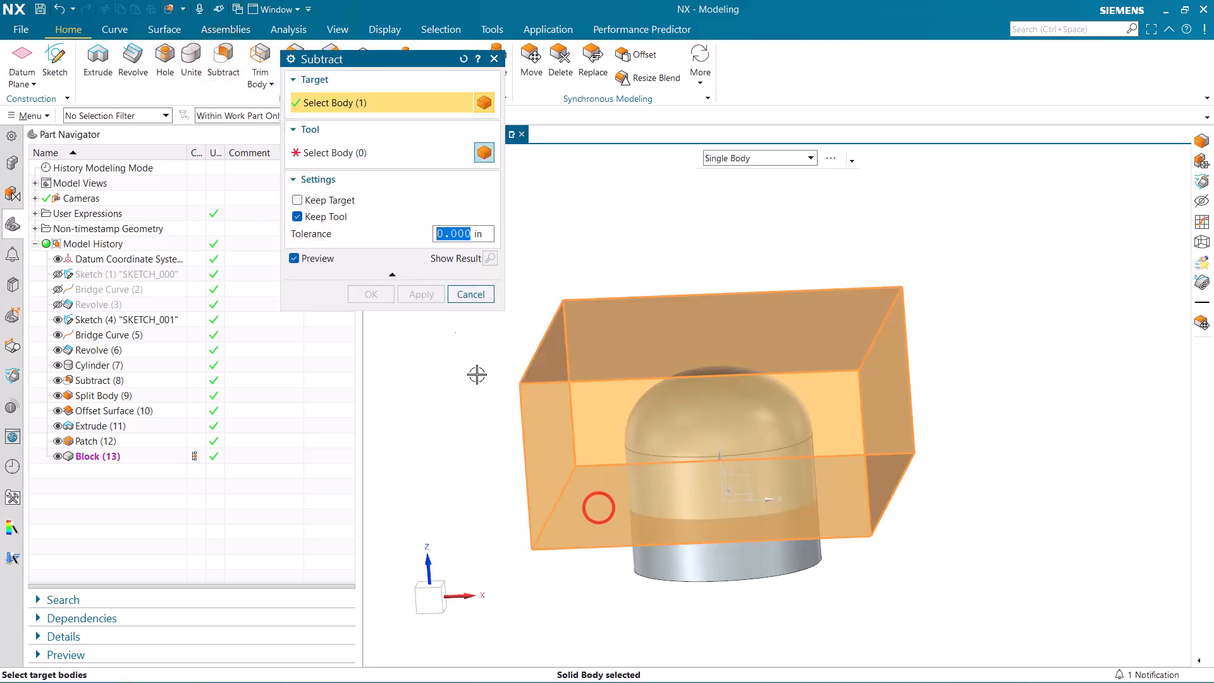
click(332, 151)
click(669, 561)
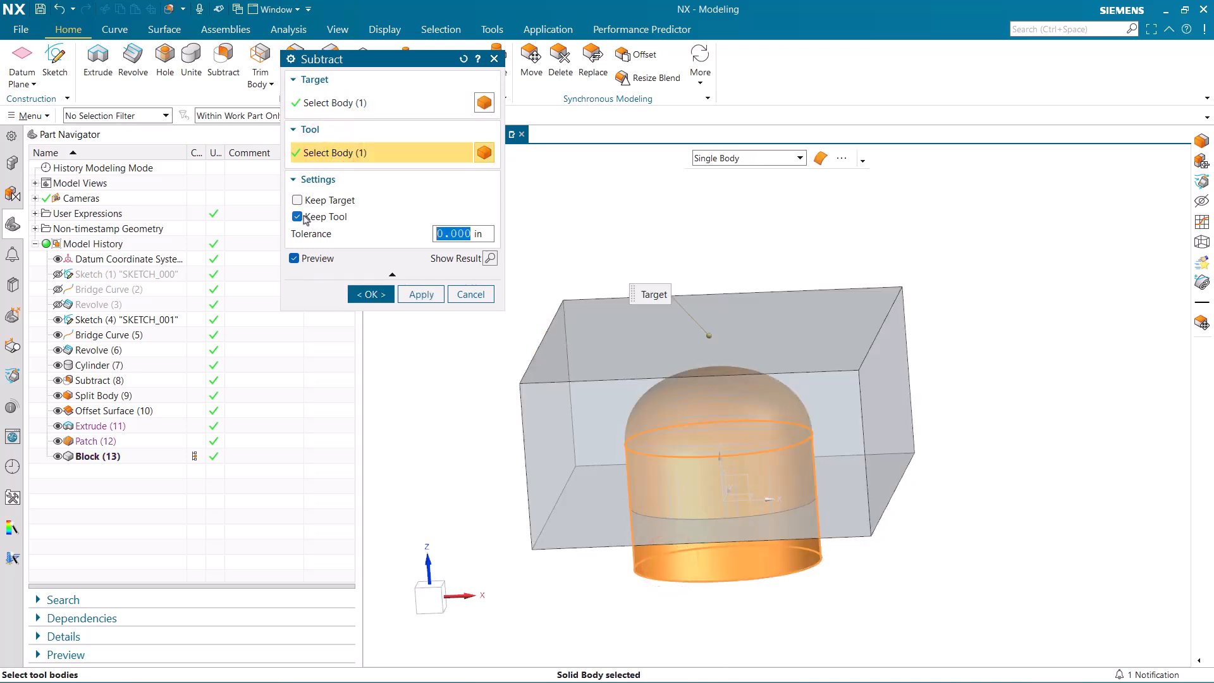
click(297, 216)
click(371, 294)
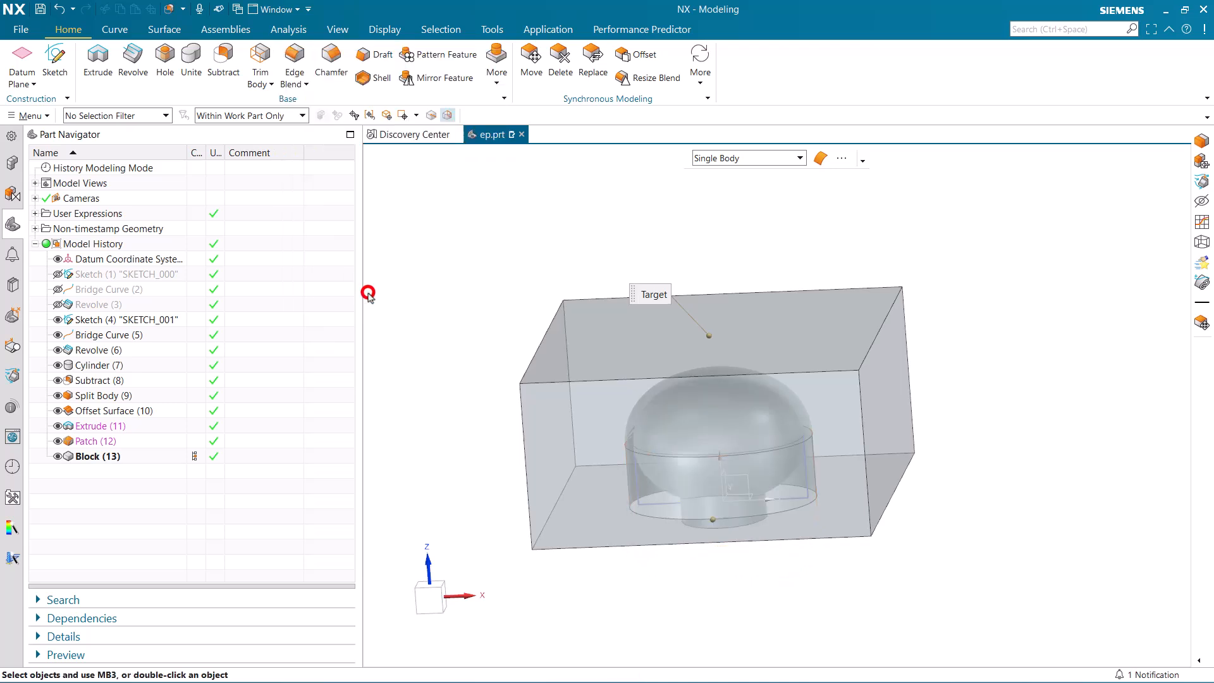
Step: Hide the second sketch, SKETCH_001, and the Bridge Curve (5) feature
middle_drag(474, 554, 488, 543)
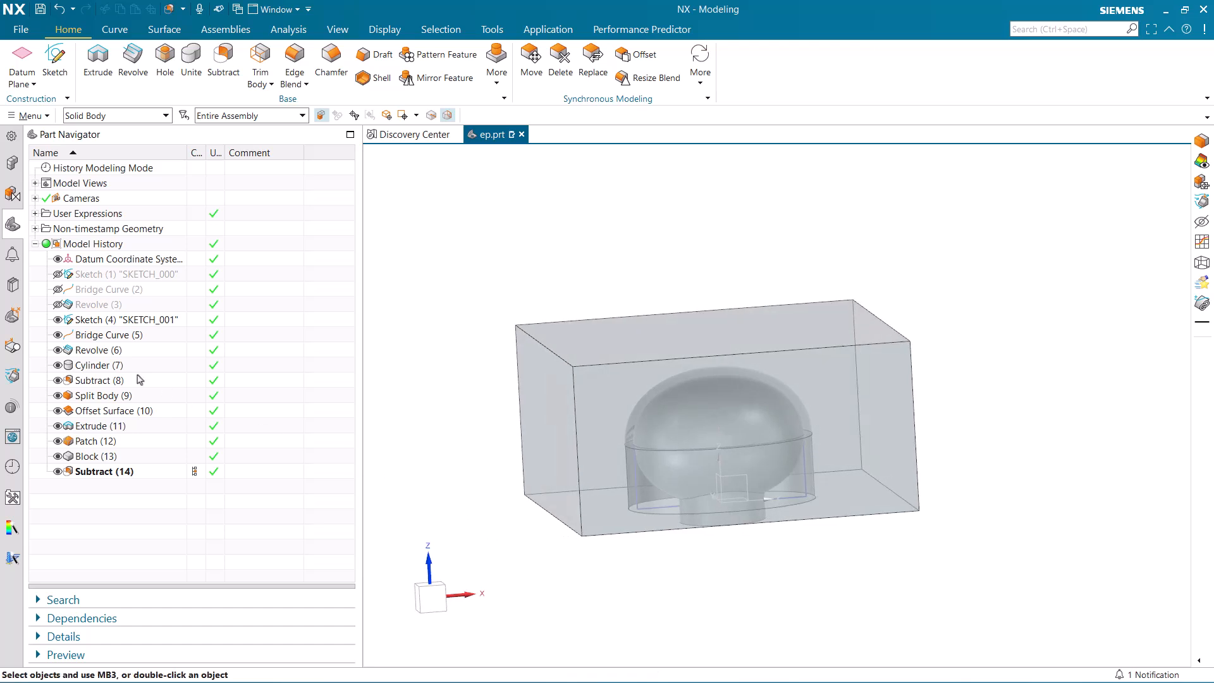
click(58, 319)
click(57, 334)
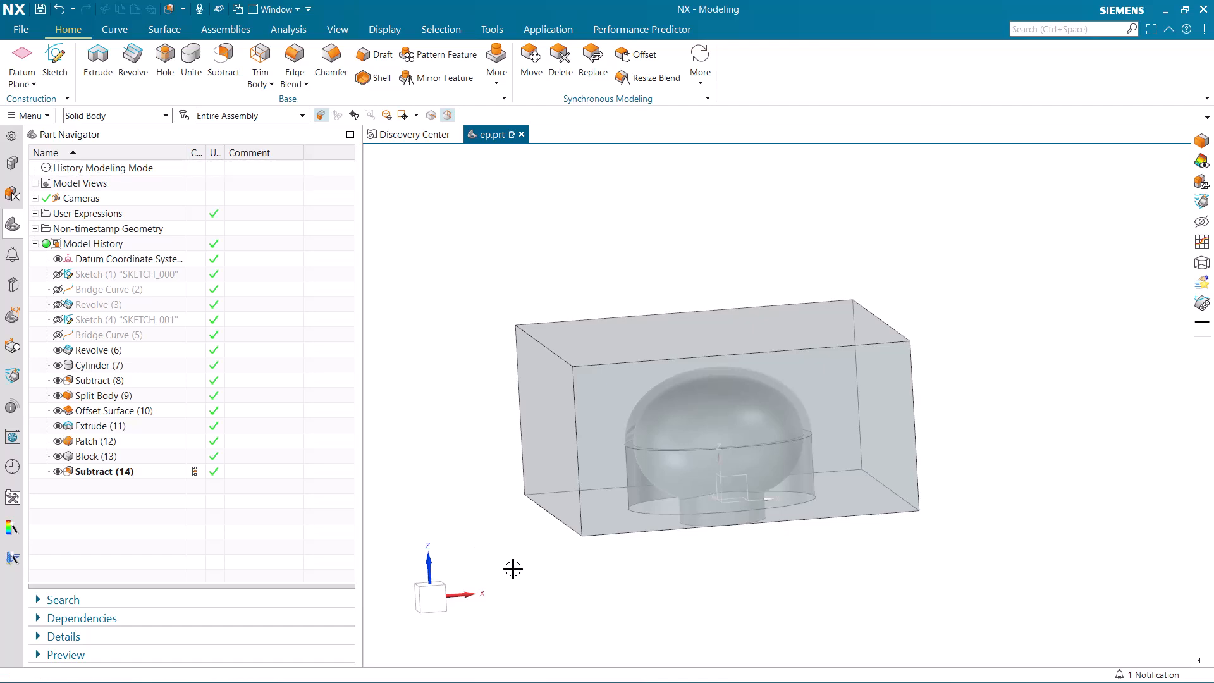
Step: Set up a cylinder with diameter 0.3 in and height 0.2 in, its axis pointing along -ZC
click(498, 70)
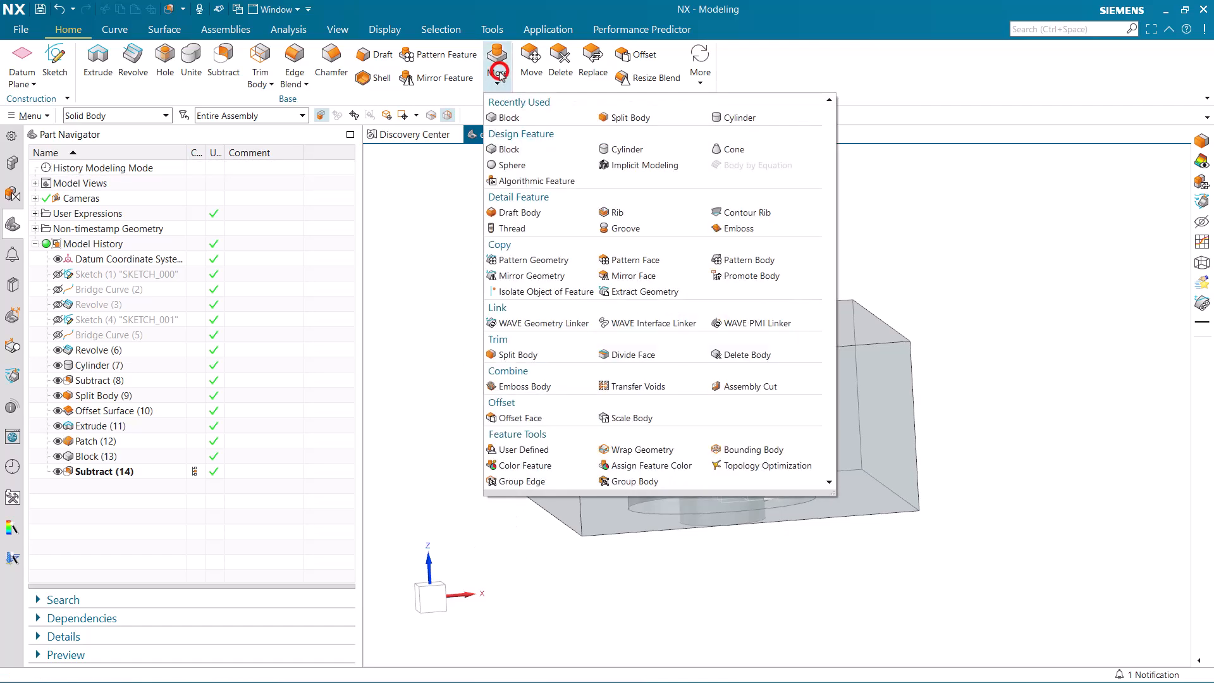
click(625, 149)
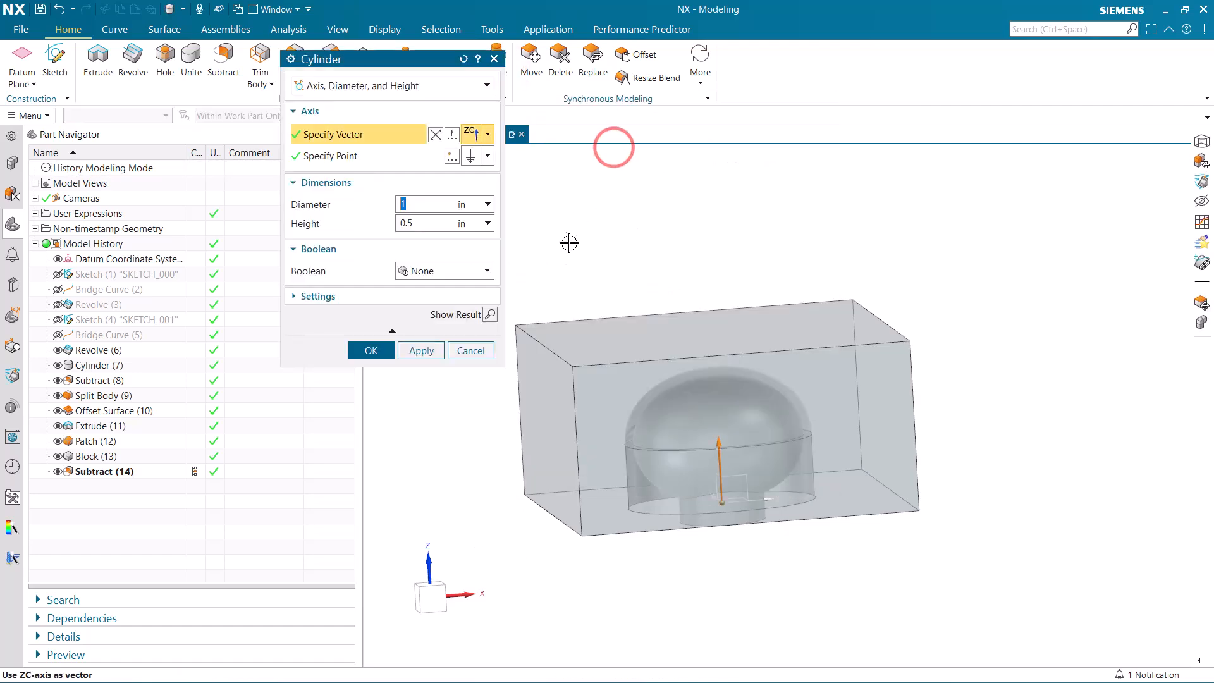
middle_drag(480, 531, 477, 452)
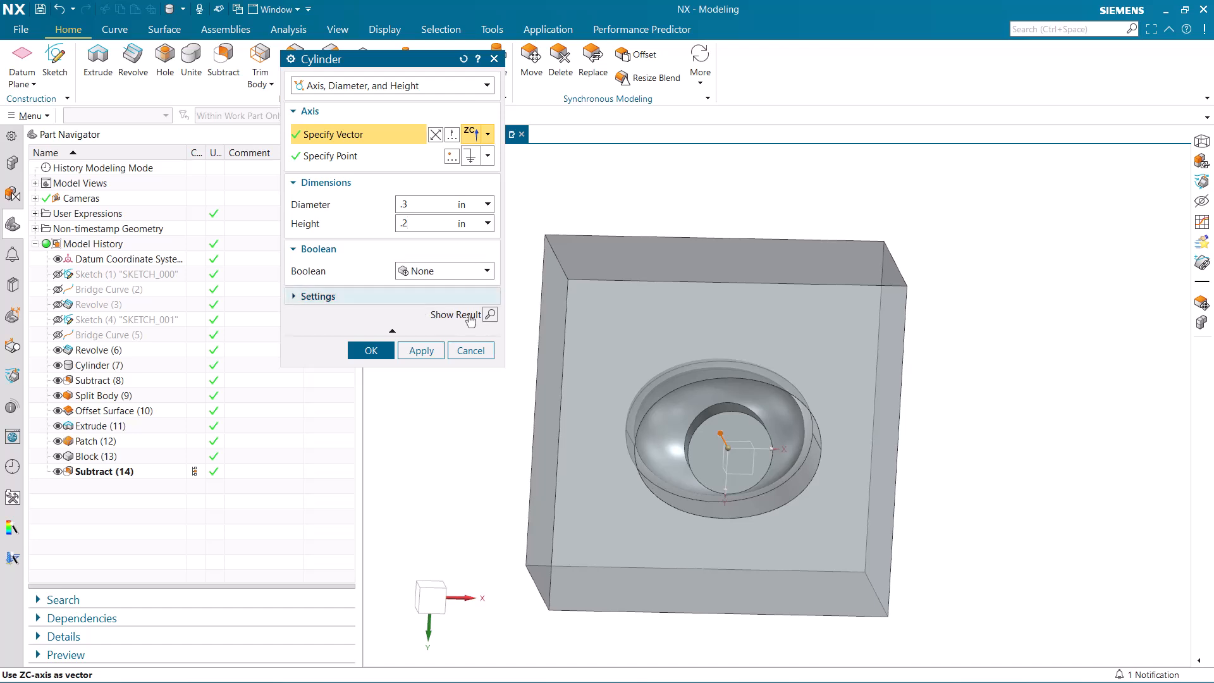
middle_drag(496, 444, 505, 454)
click(489, 133)
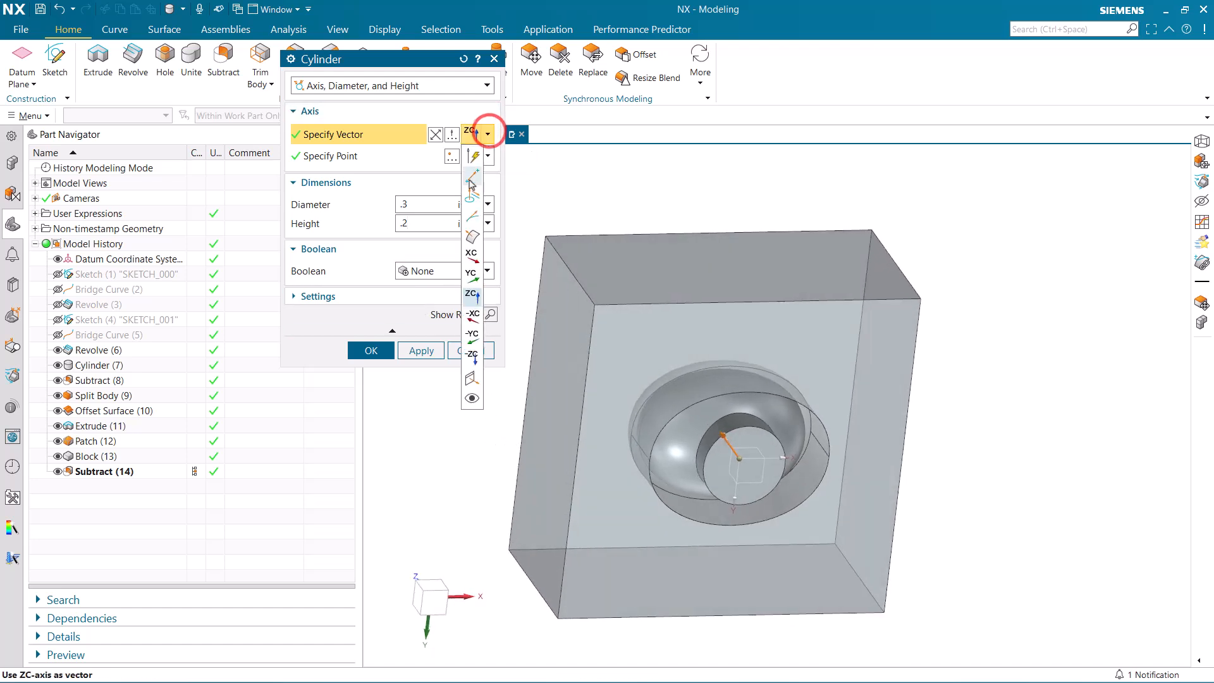
click(474, 357)
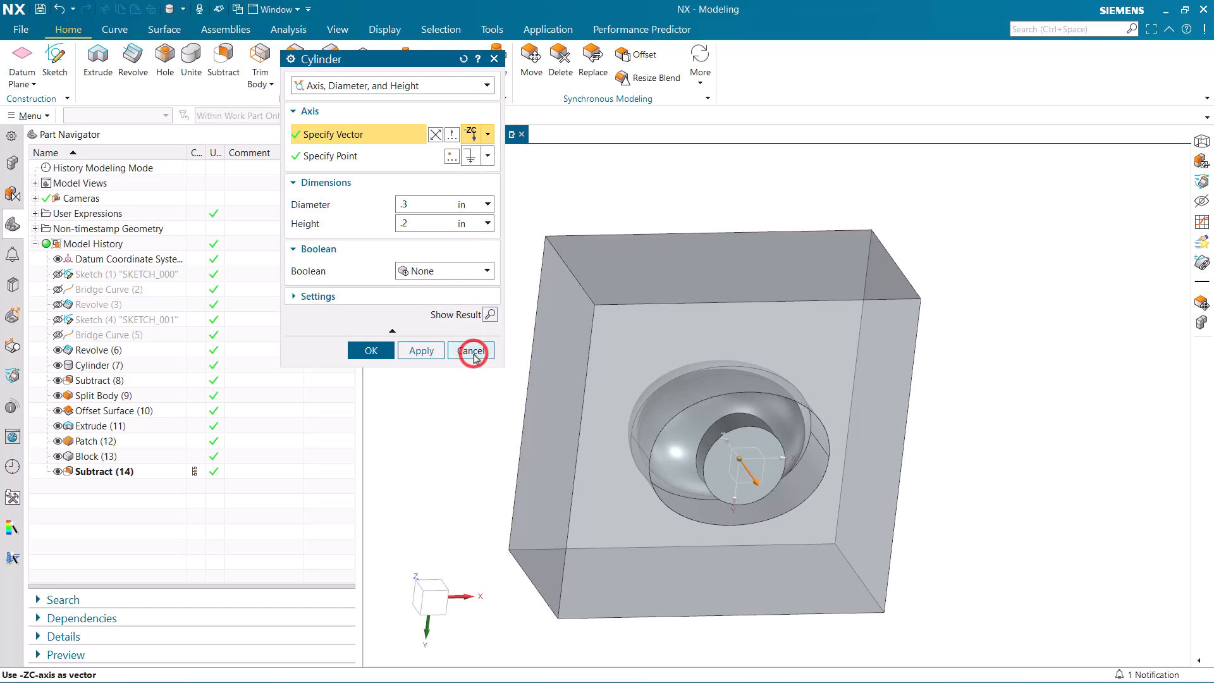
Step: Locate the cylinder's base as a point on the block's underside, on the -X side of the egg cavity at about XC -1.69 in
click(452, 158)
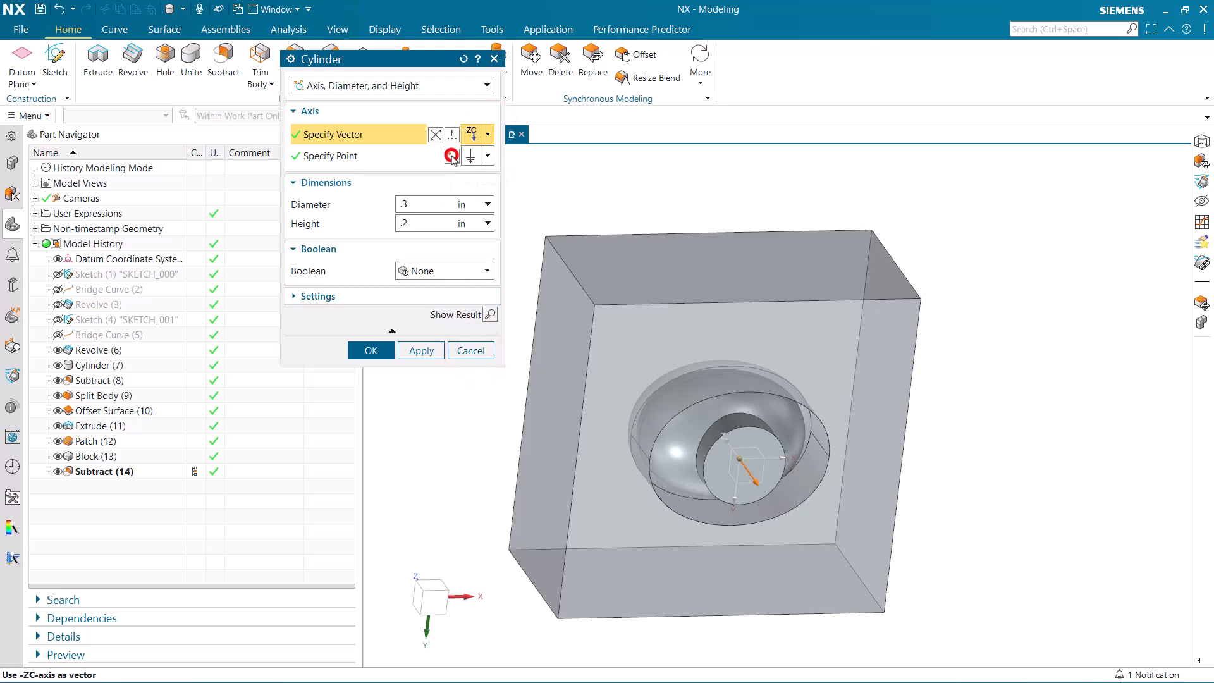
click(361, 87)
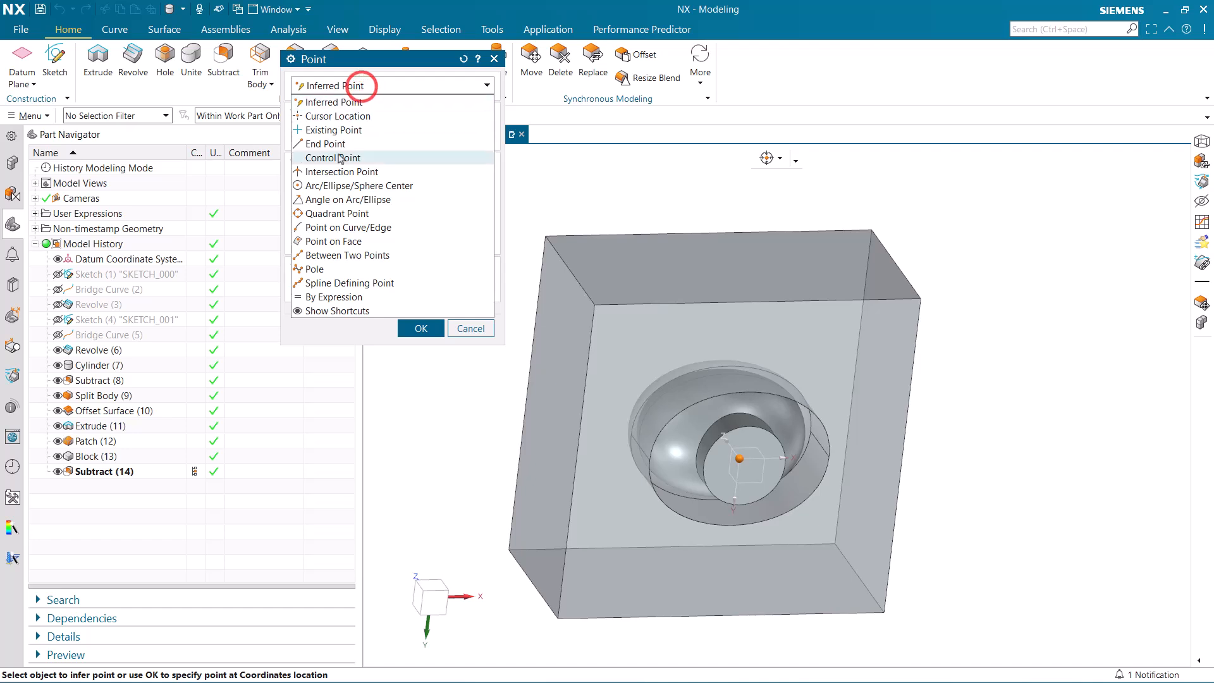
click(337, 243)
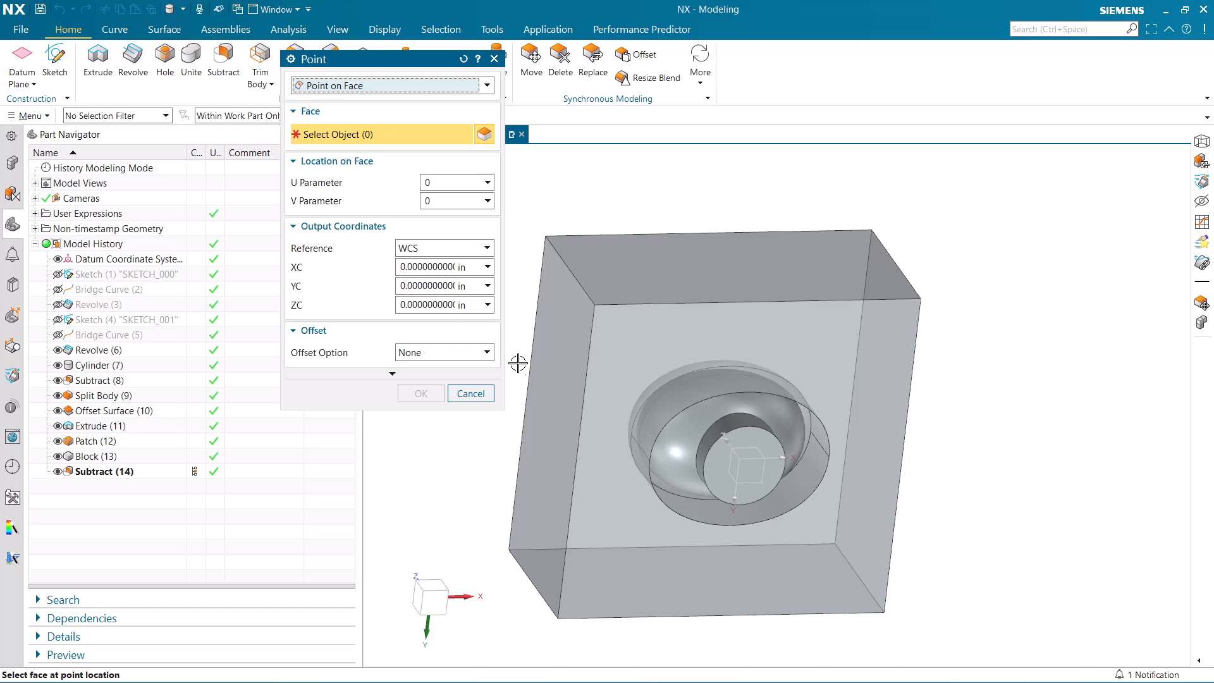
middle_drag(655, 383, 632, 361)
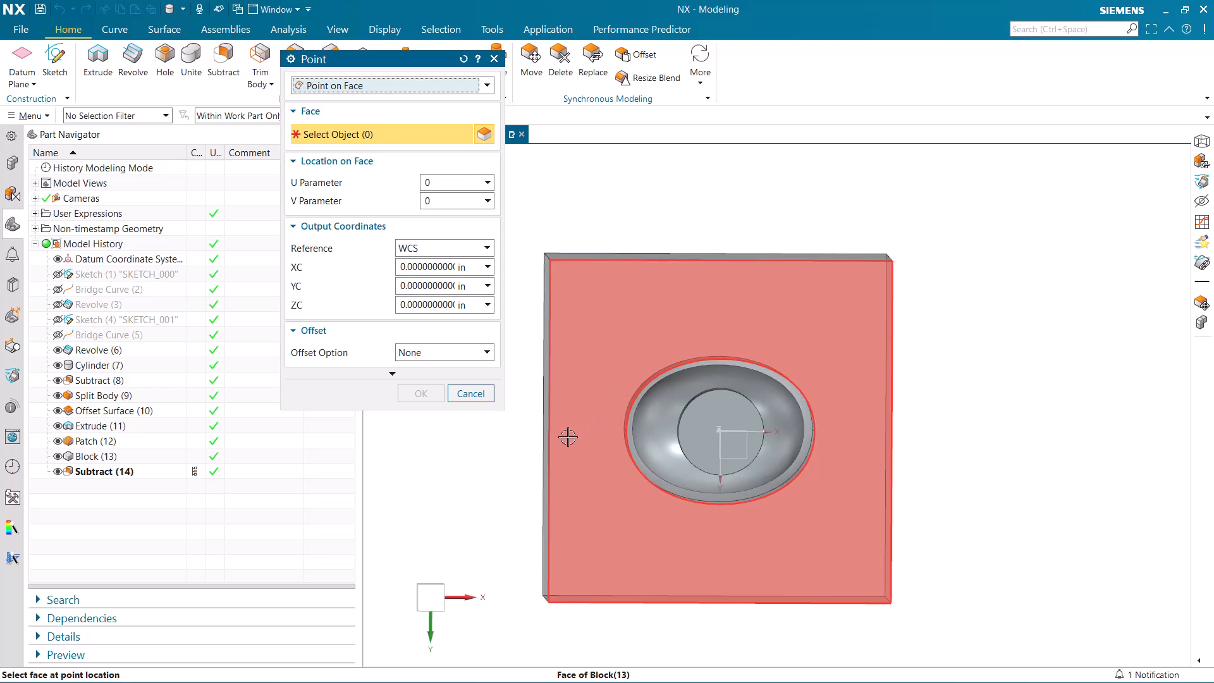
click(575, 434)
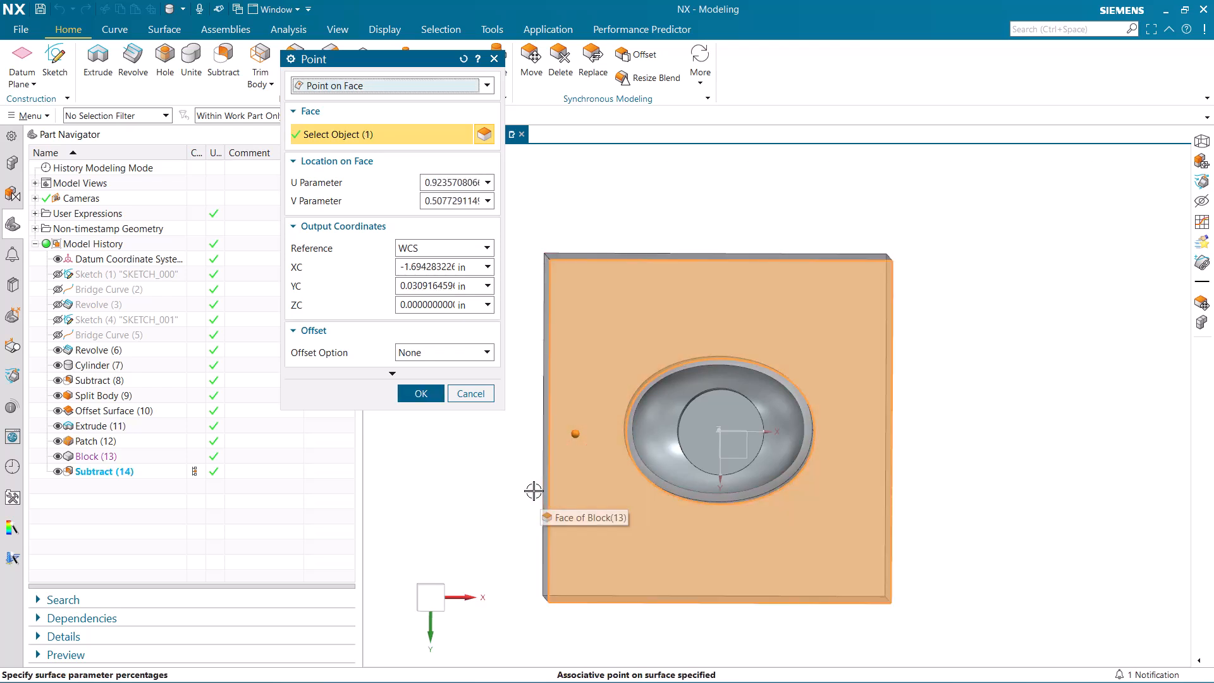
Step: Set the base point's YC coordinate to 0 and create the cylinder with no Boolean
double_click(428, 285)
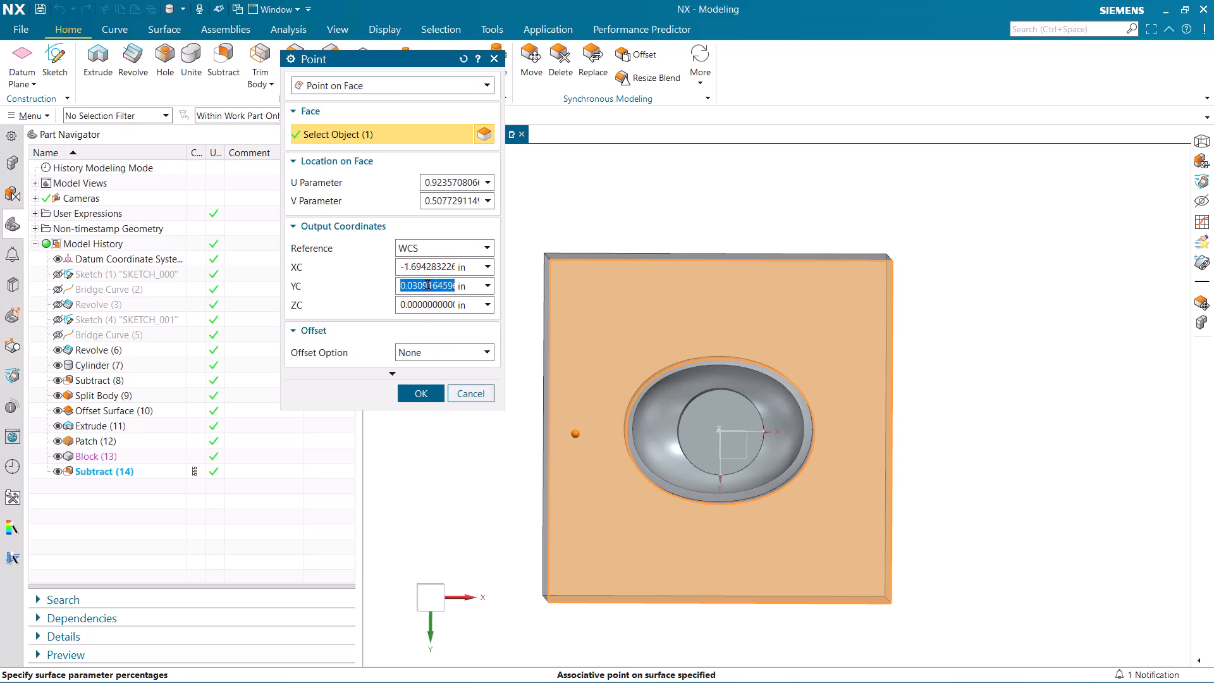
text(0)
key(Tab)
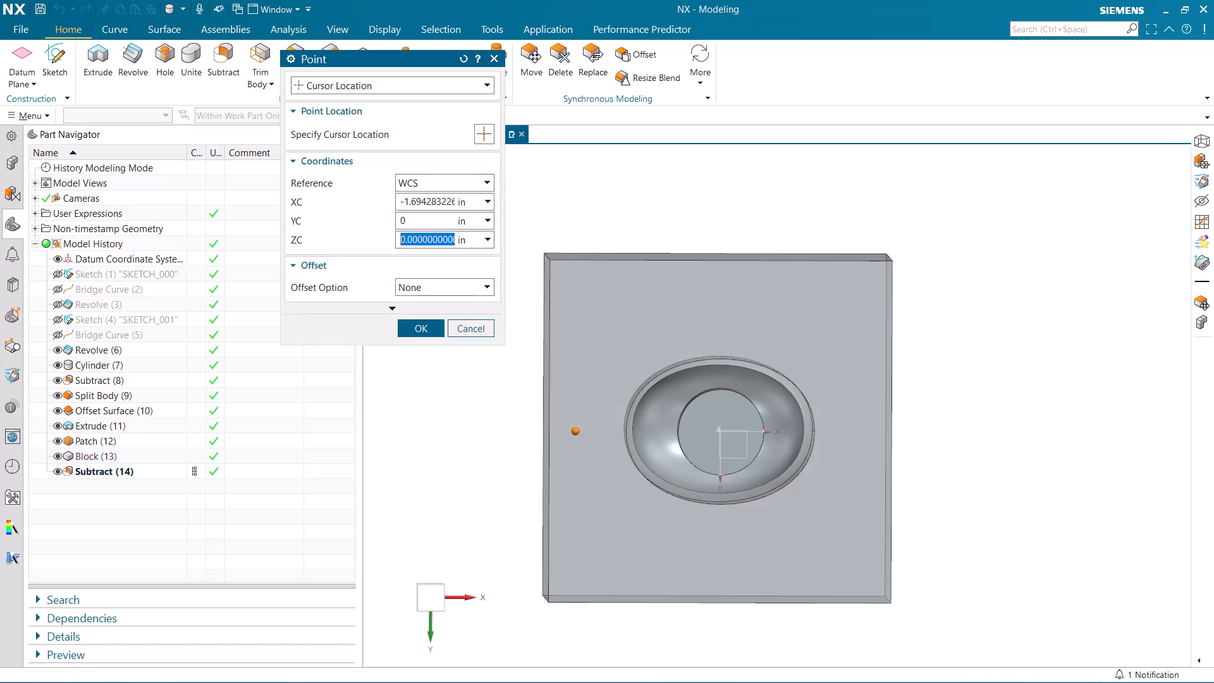
click(421, 329)
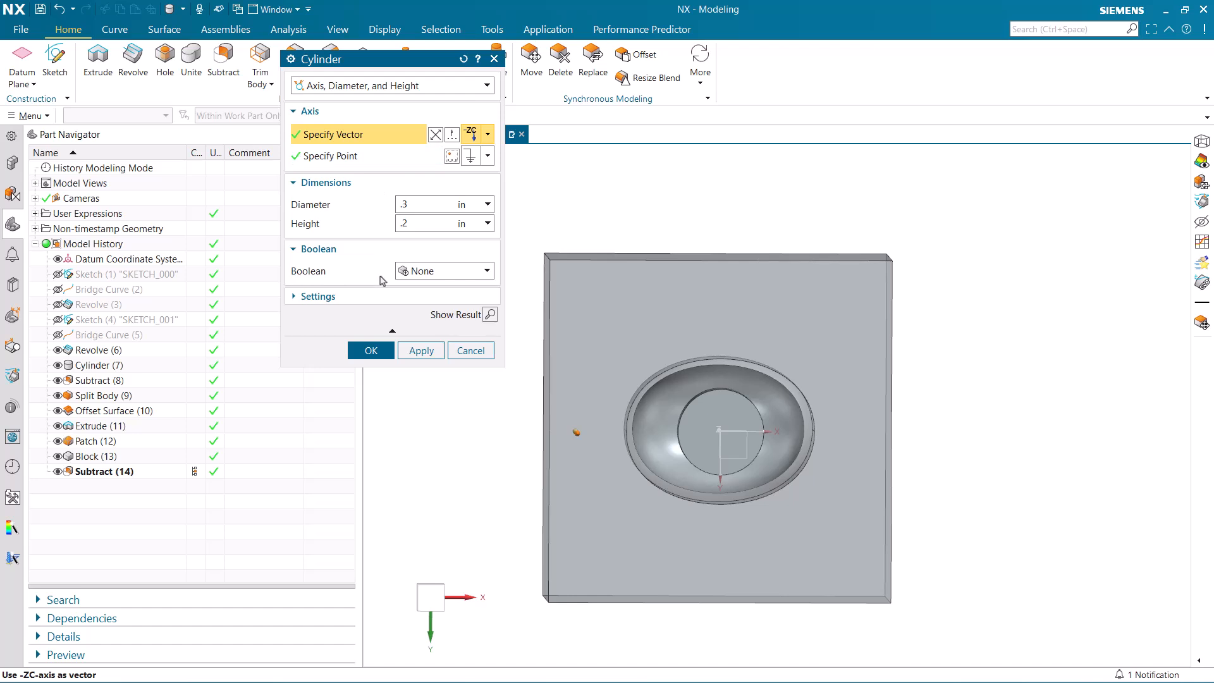
click(385, 348)
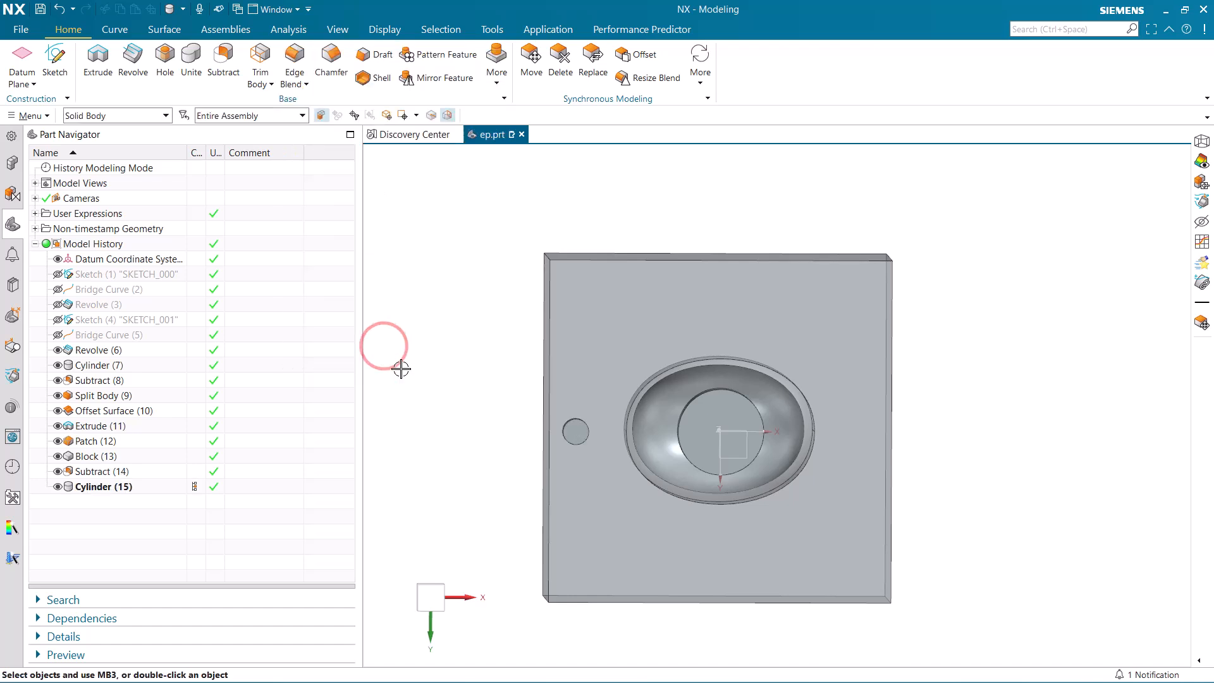
Step: Add a second 0.3 in diameter, 0.2 in high cylinder along -ZC, placed on the block's underside near its +X, -Y corner
mouse_move(596, 360)
middle_down()
mouse_move(603, 447)
mouse_move(598, 376)
middle_up()
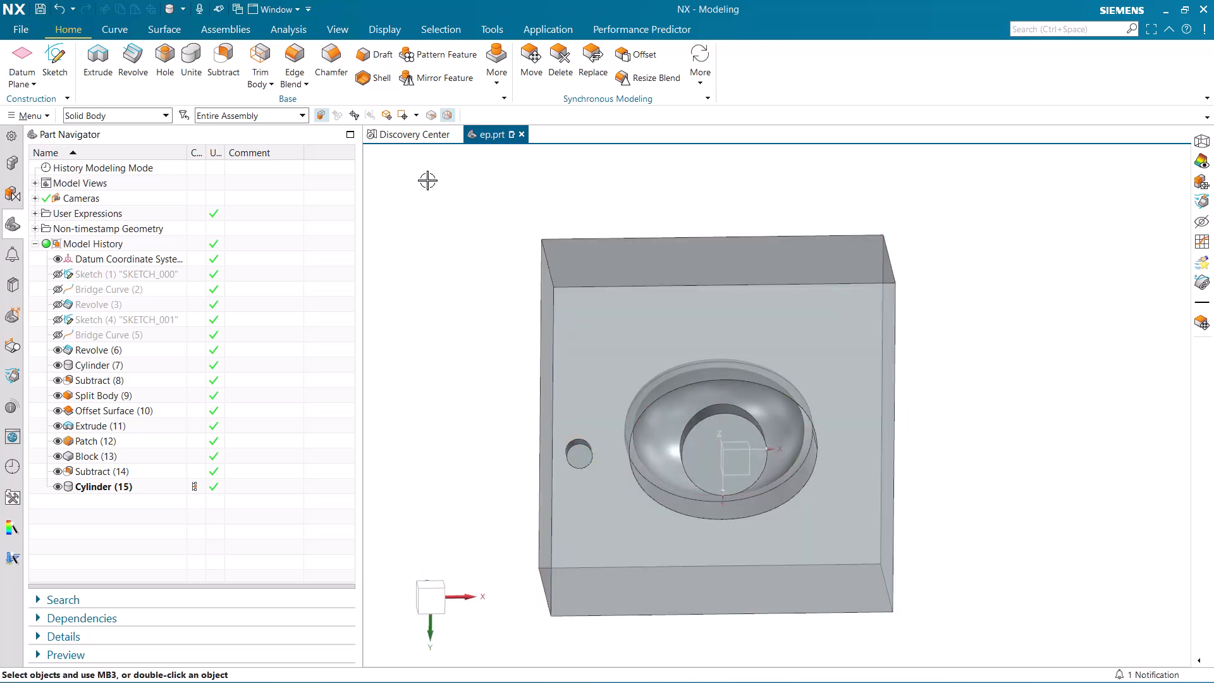
click(497, 67)
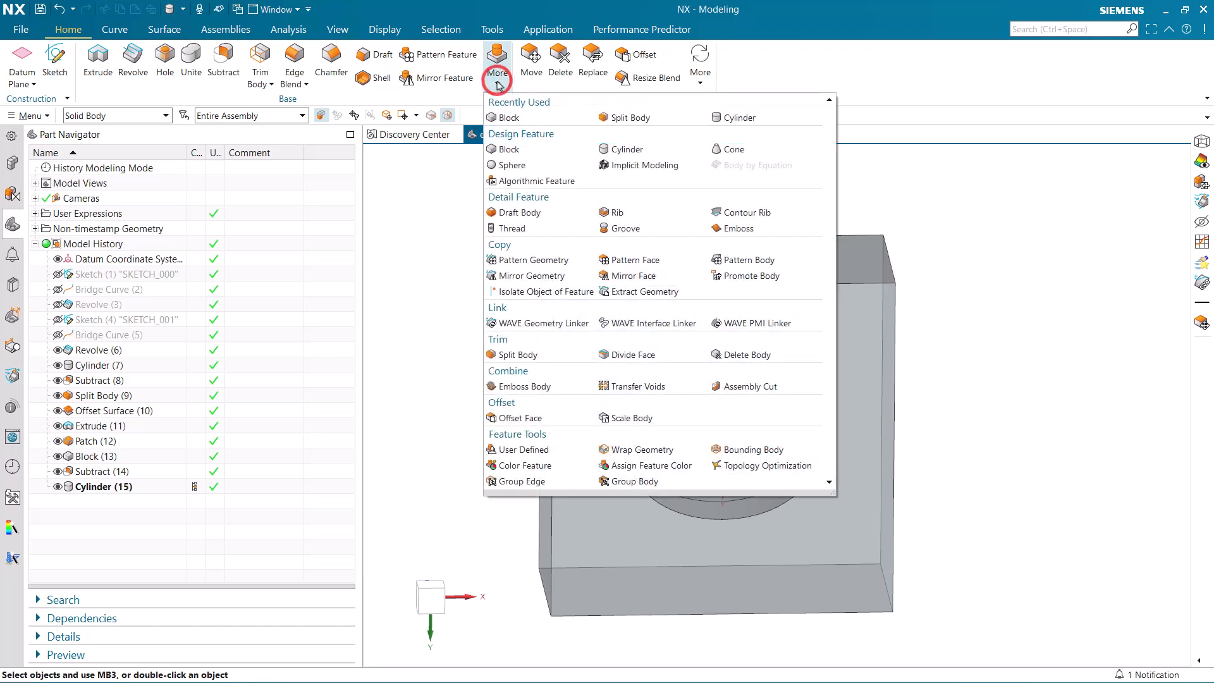
click(604, 150)
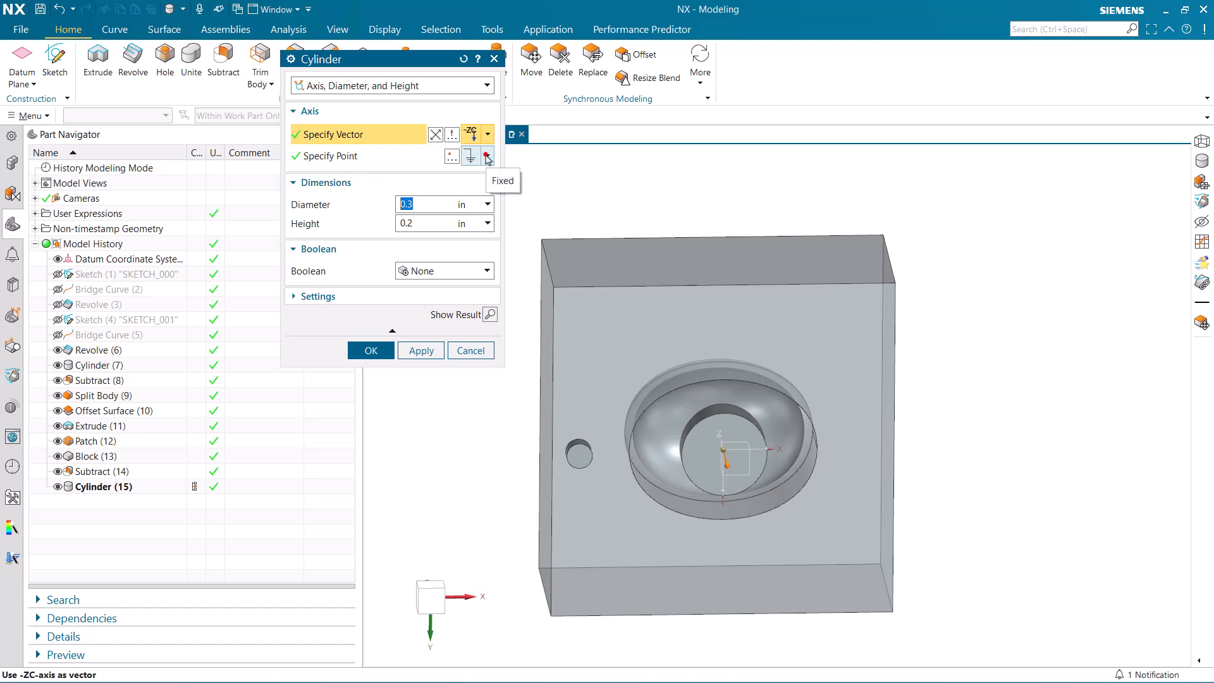
click(486, 156)
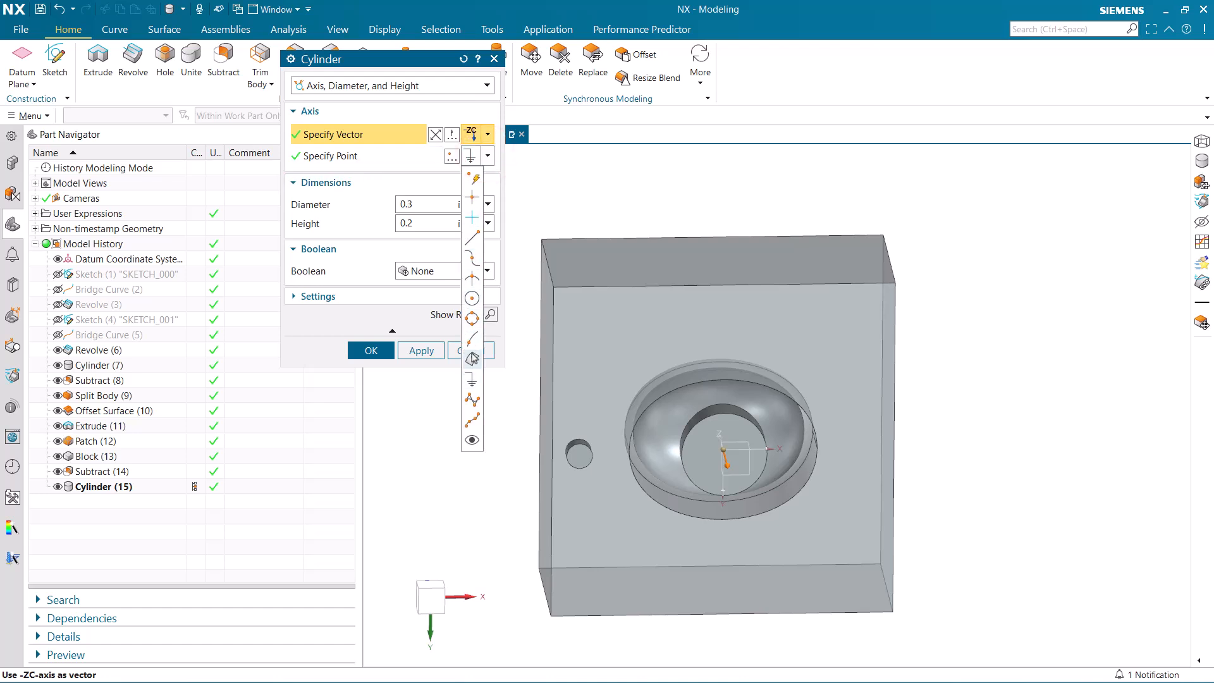
click(471, 354)
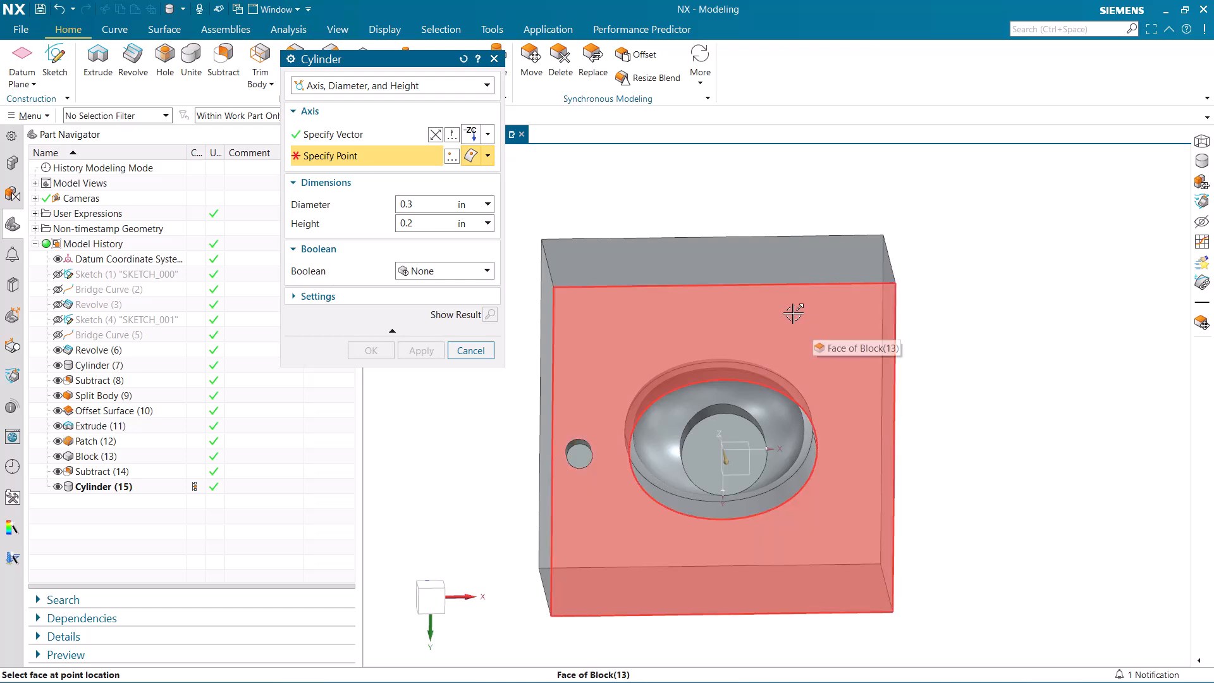
click(794, 312)
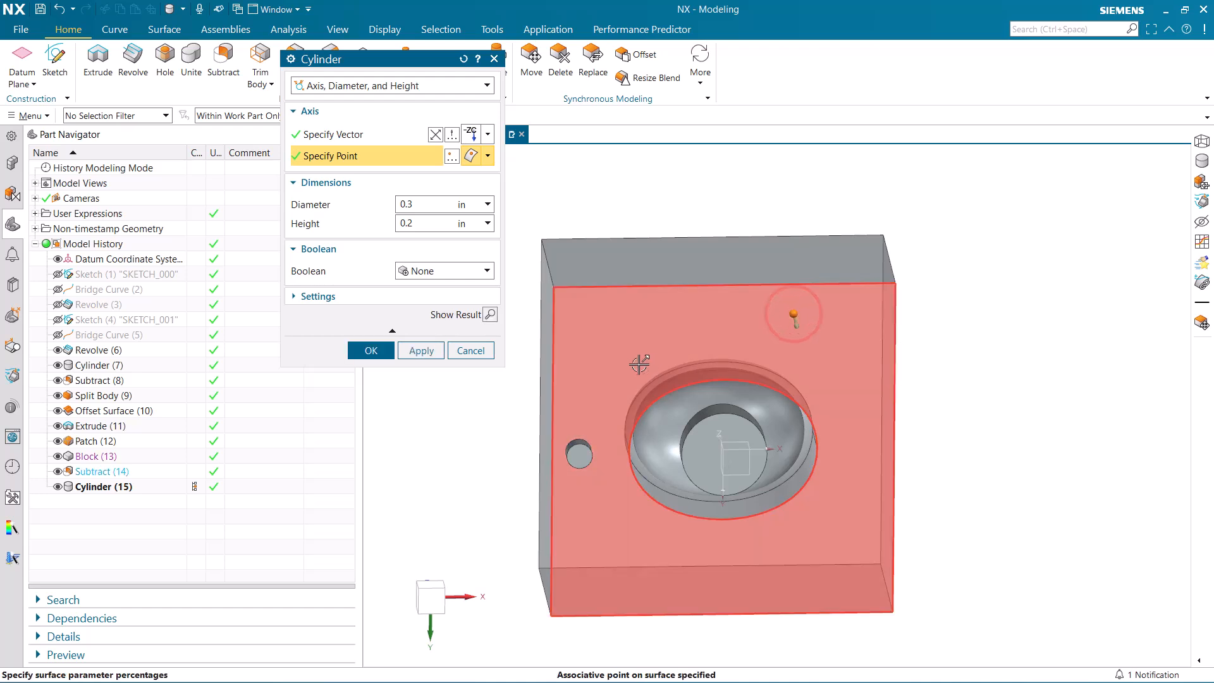
click(419, 352)
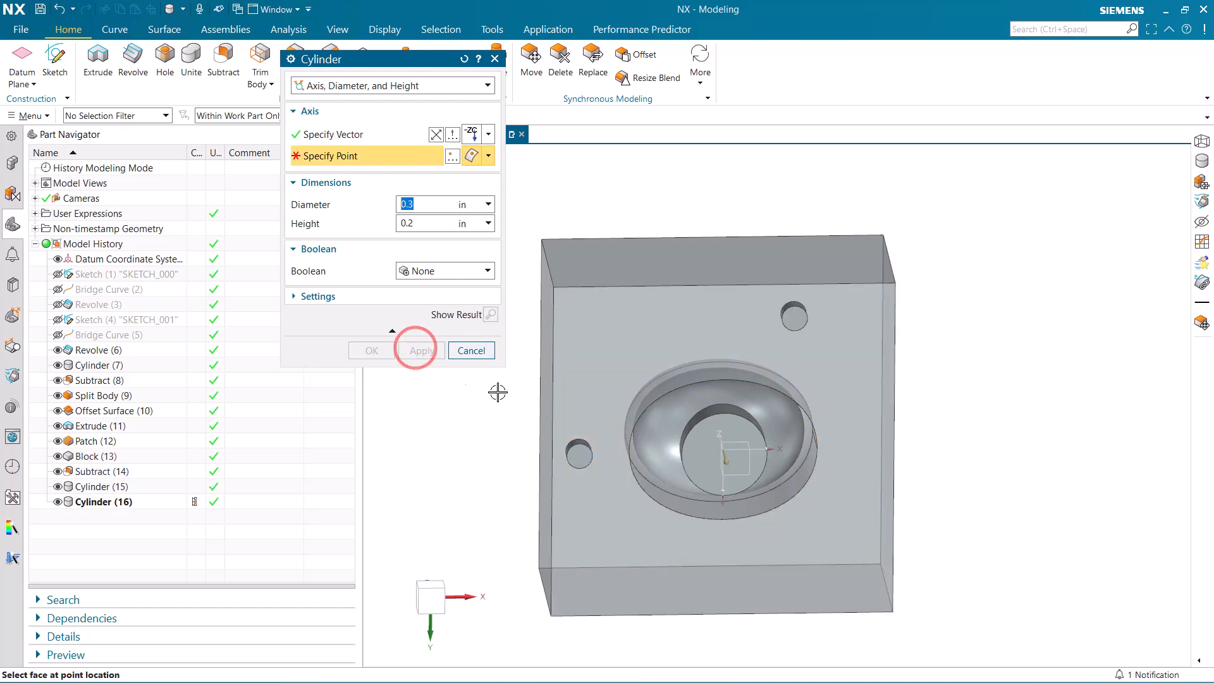
Step: Add a third 0.3 by 0.2 in cylinder along -ZC on the block's underside near its +X, +Y corner
middle_drag(613, 367, 823, 531)
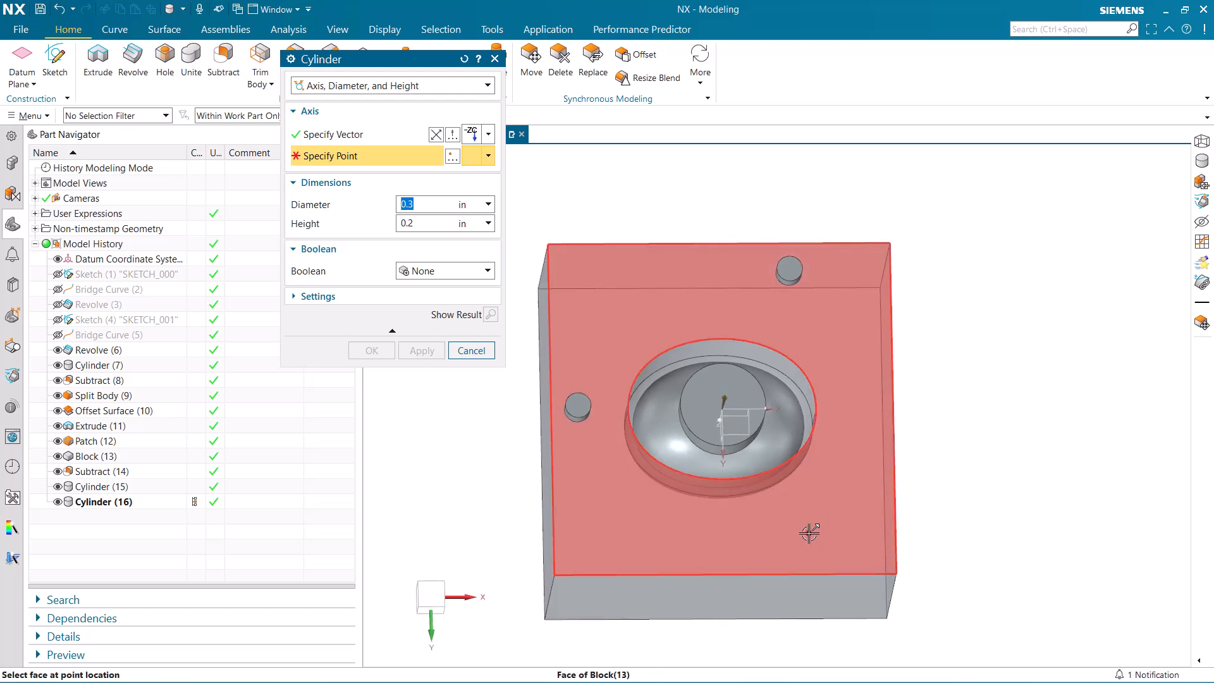
click(808, 532)
click(371, 350)
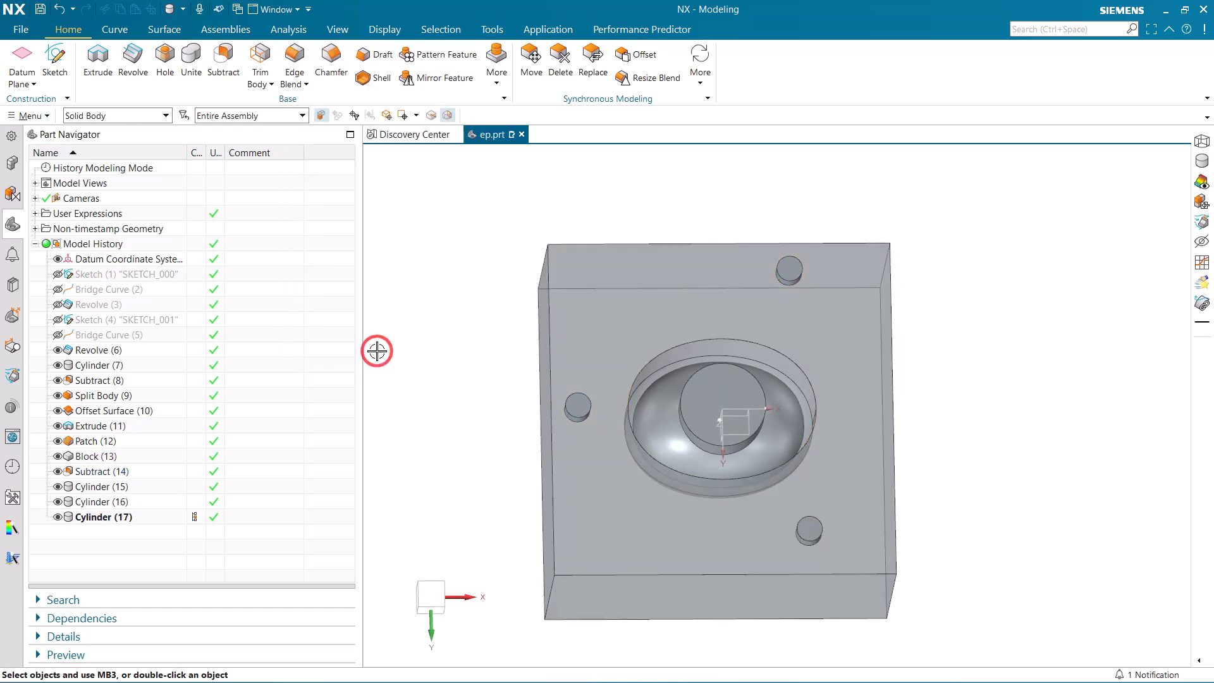
Step: Unite the three small underside cylinders with the block as the target body
mouse_move(487, 364)
middle_down()
mouse_move(477, 376)
mouse_move(493, 377)
middle_up()
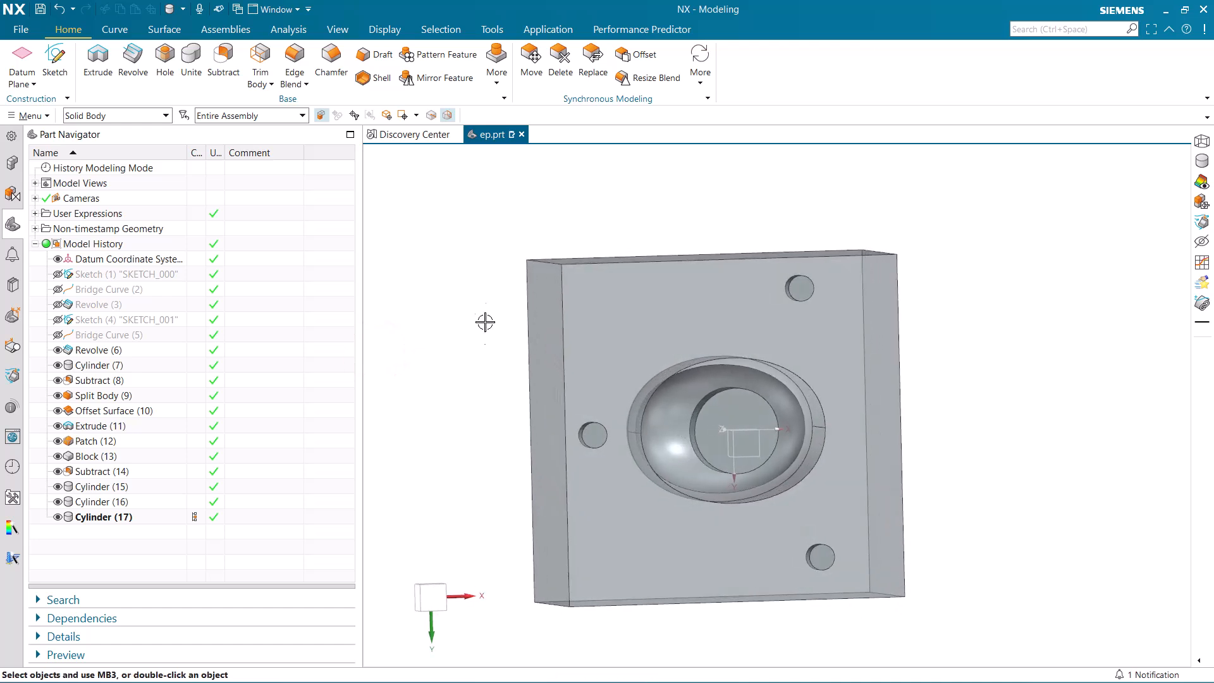
click(191, 70)
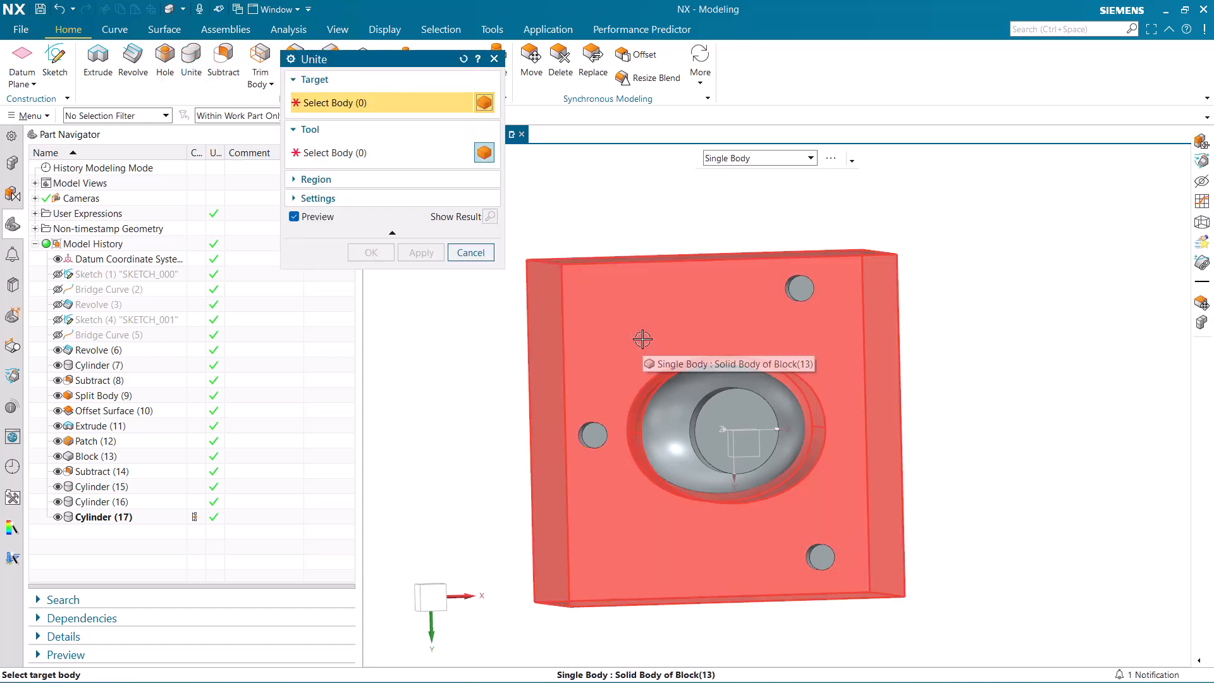
click(610, 338)
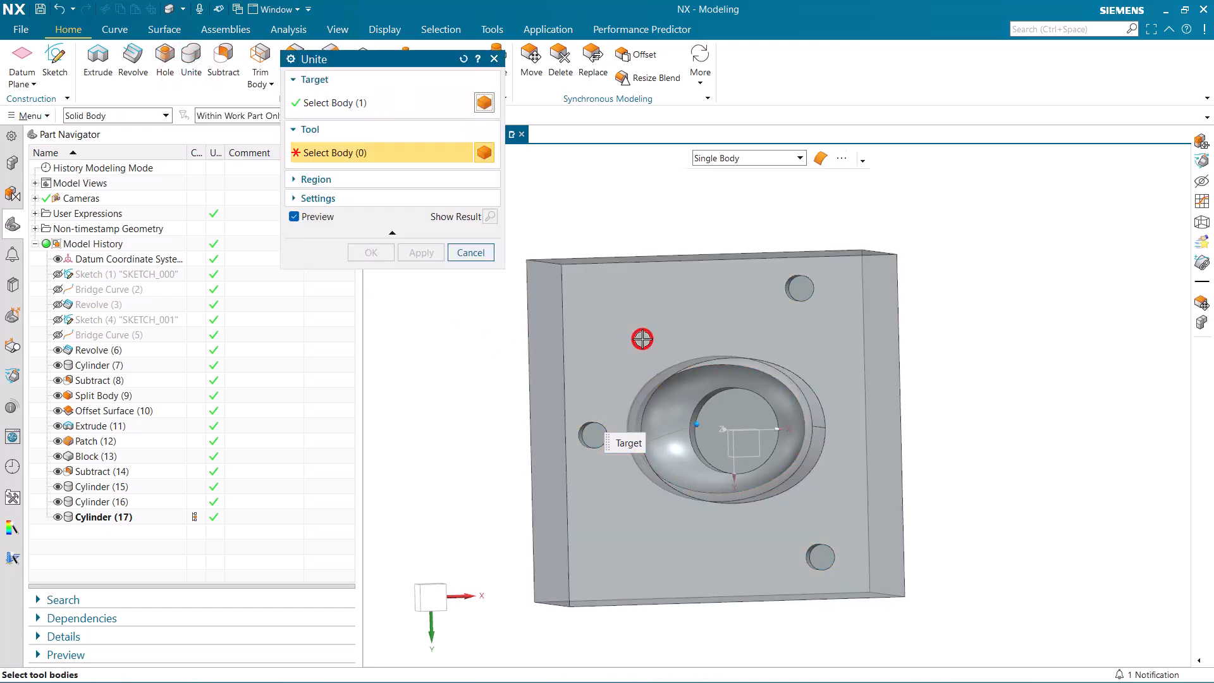
click(592, 434)
click(798, 288)
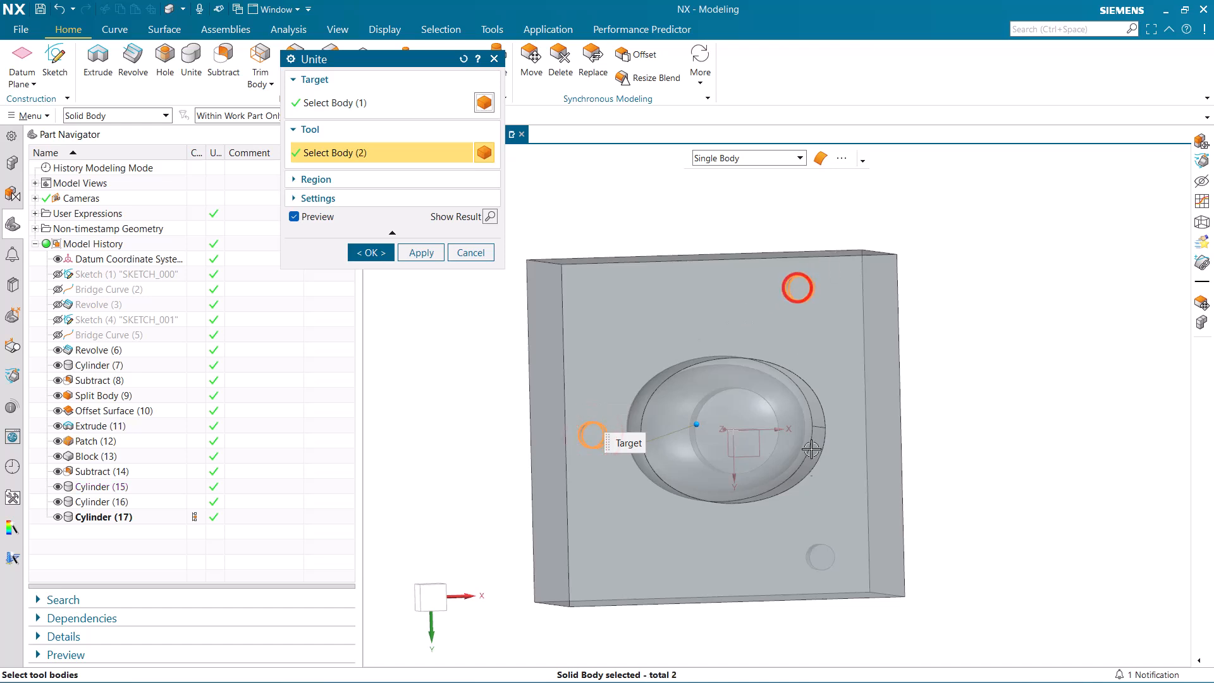
click(818, 555)
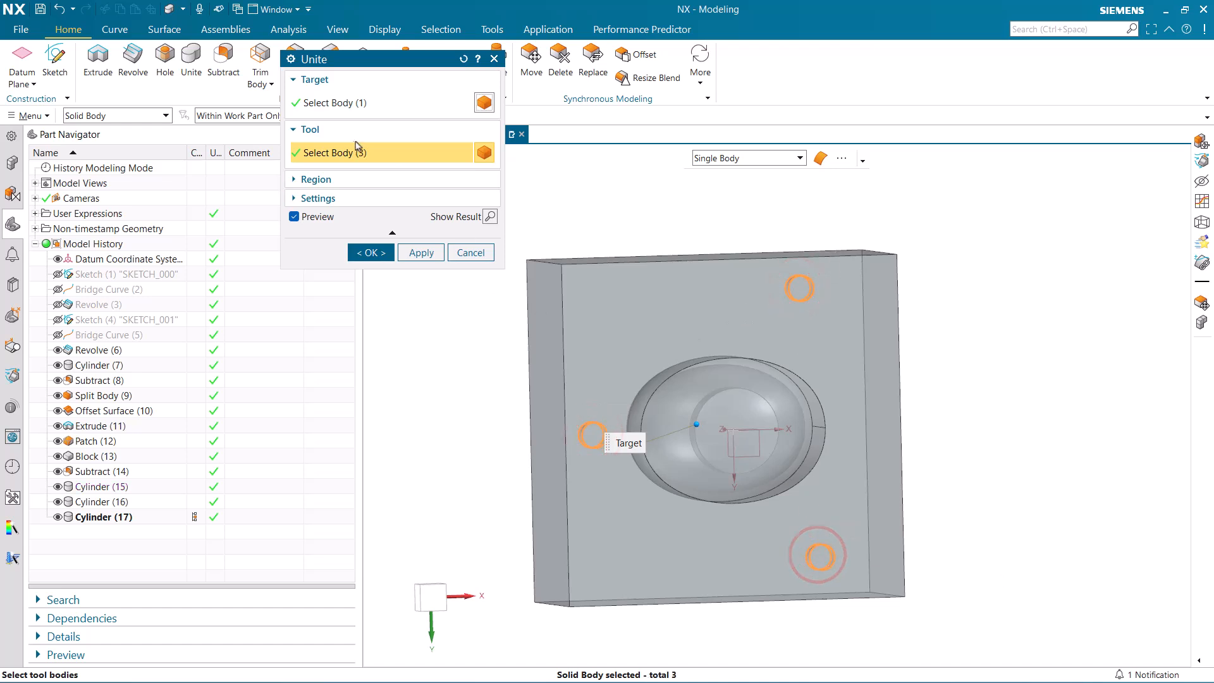
click(366, 253)
Step: Set up a new cylinder with a diameter of 1 in and its axis pointing along +ZC
middle_drag(462, 277, 460, 330)
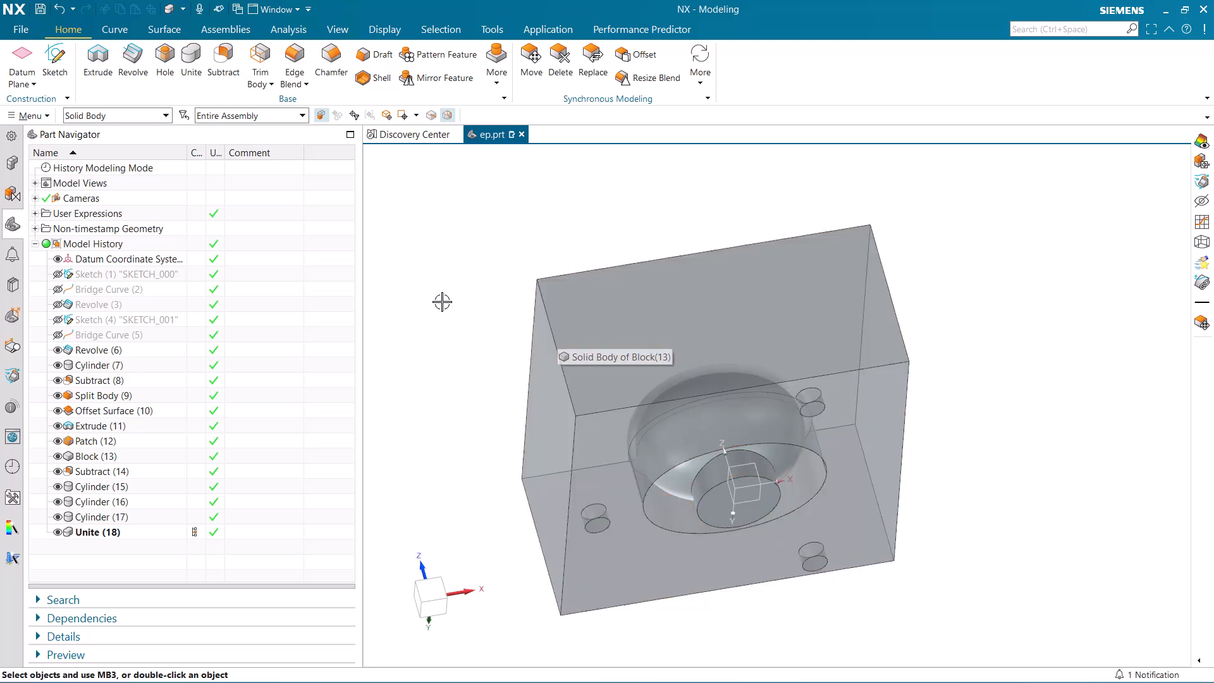
middle_drag(514, 304, 449, 353)
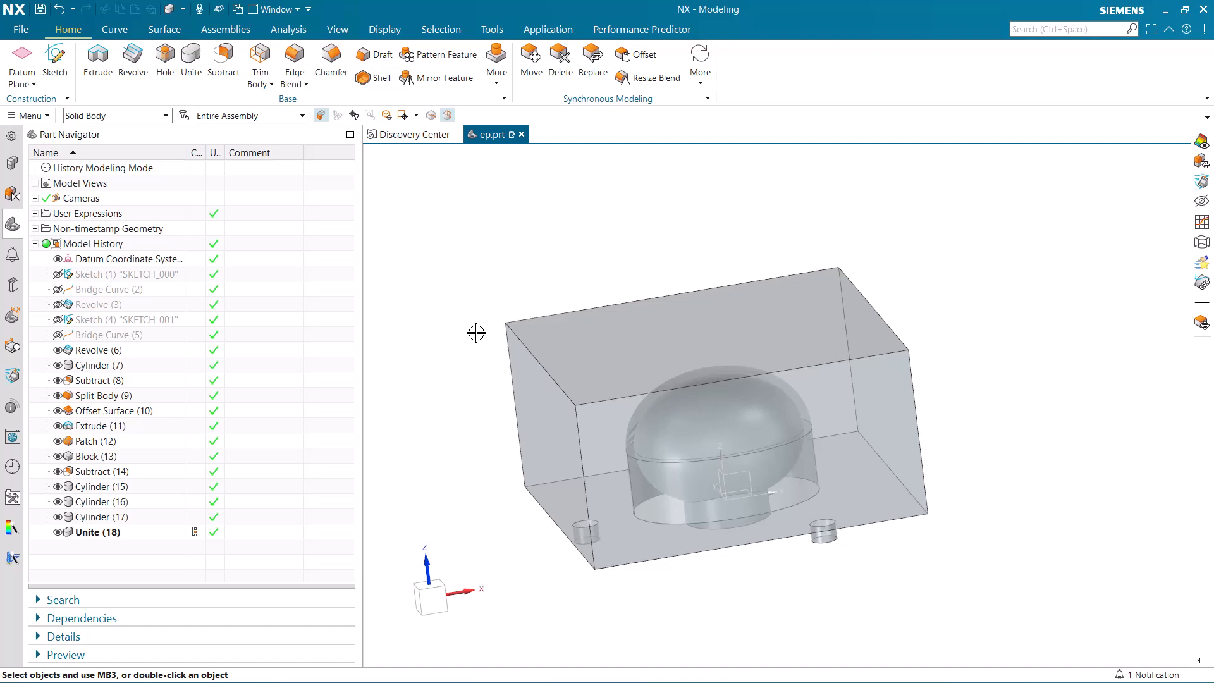
click(497, 64)
click(624, 155)
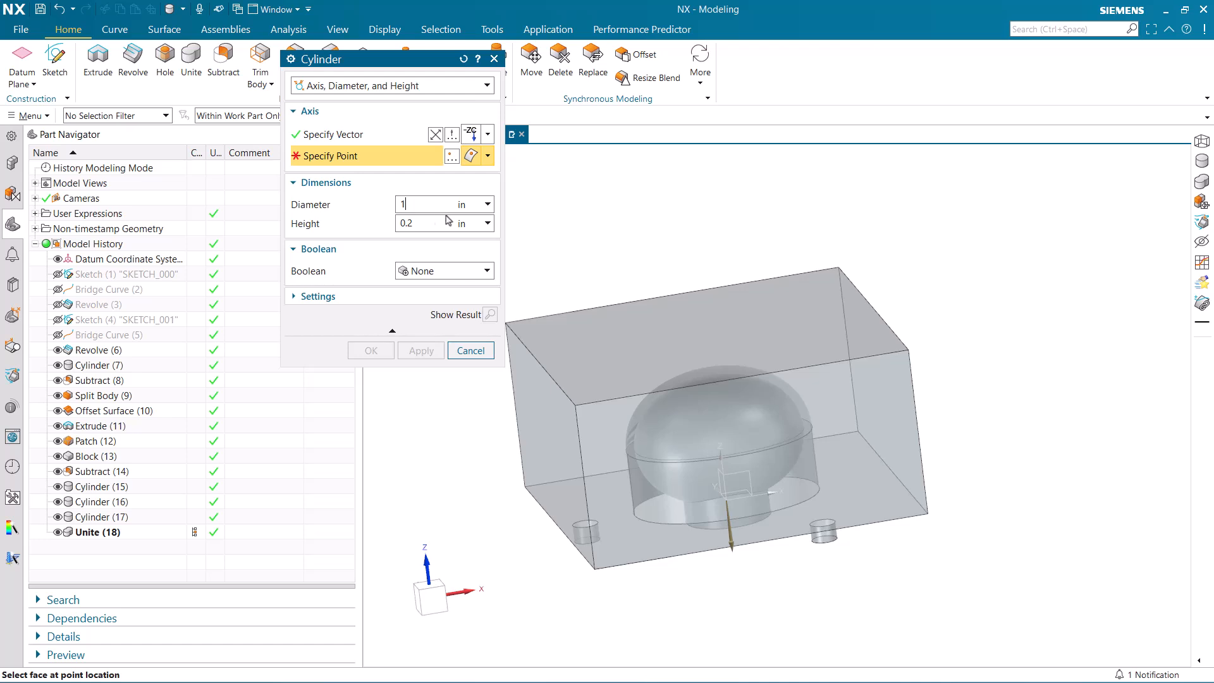
click(488, 134)
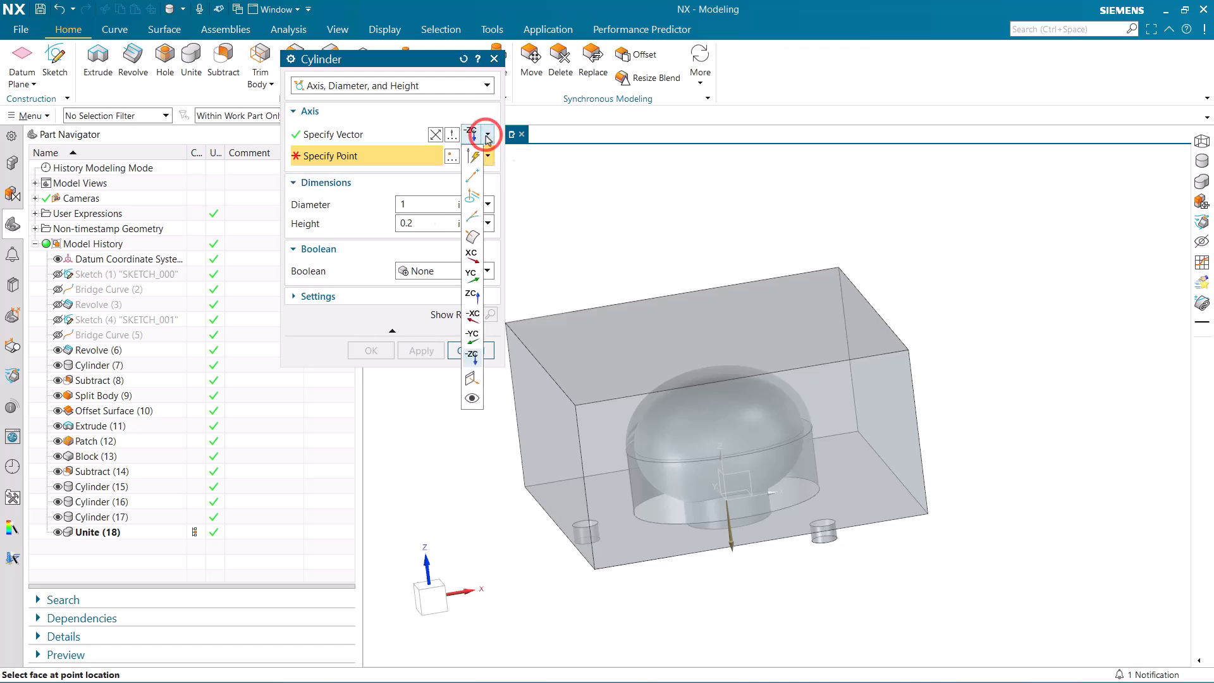
click(475, 294)
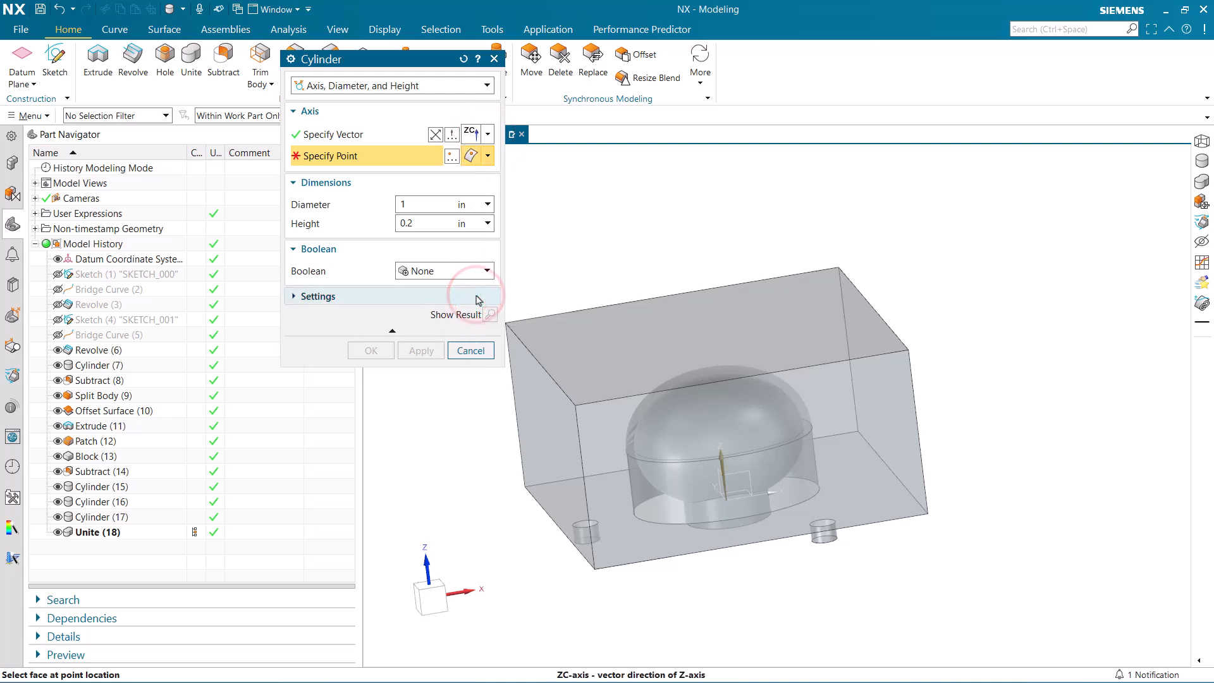
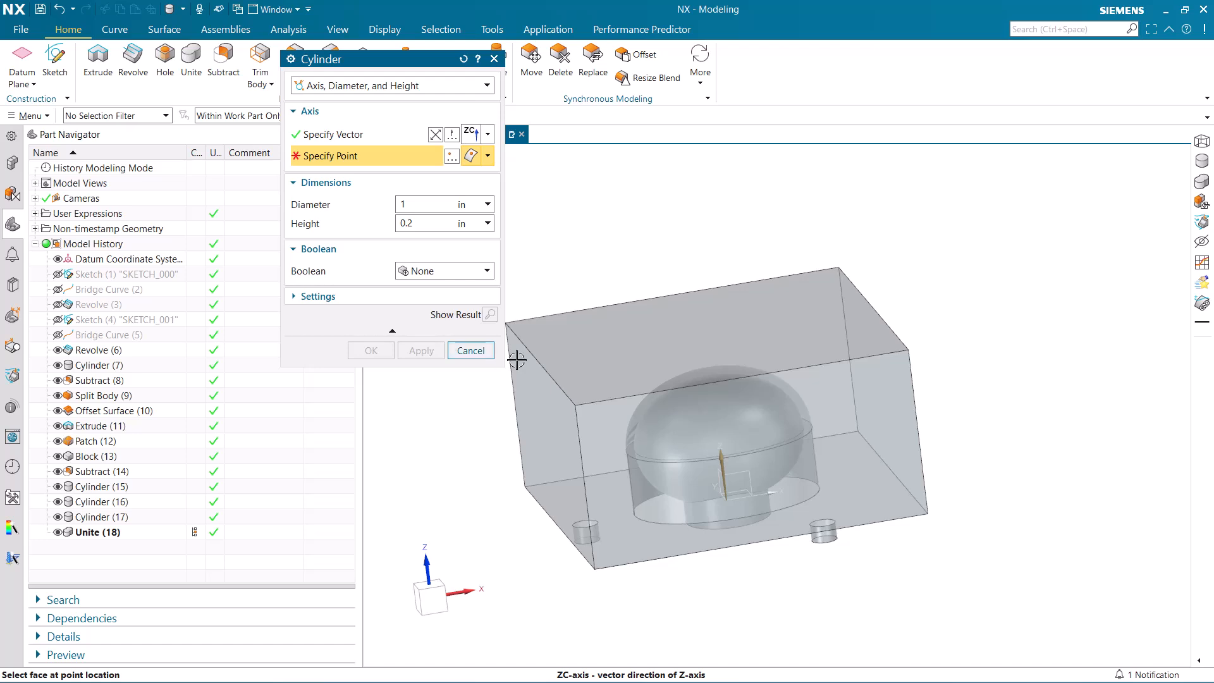
Step: Place the cylinder on the block's top face at U parameter .5 and V parameter .5, and create it 0.2 in high without a Boolean
click(685, 334)
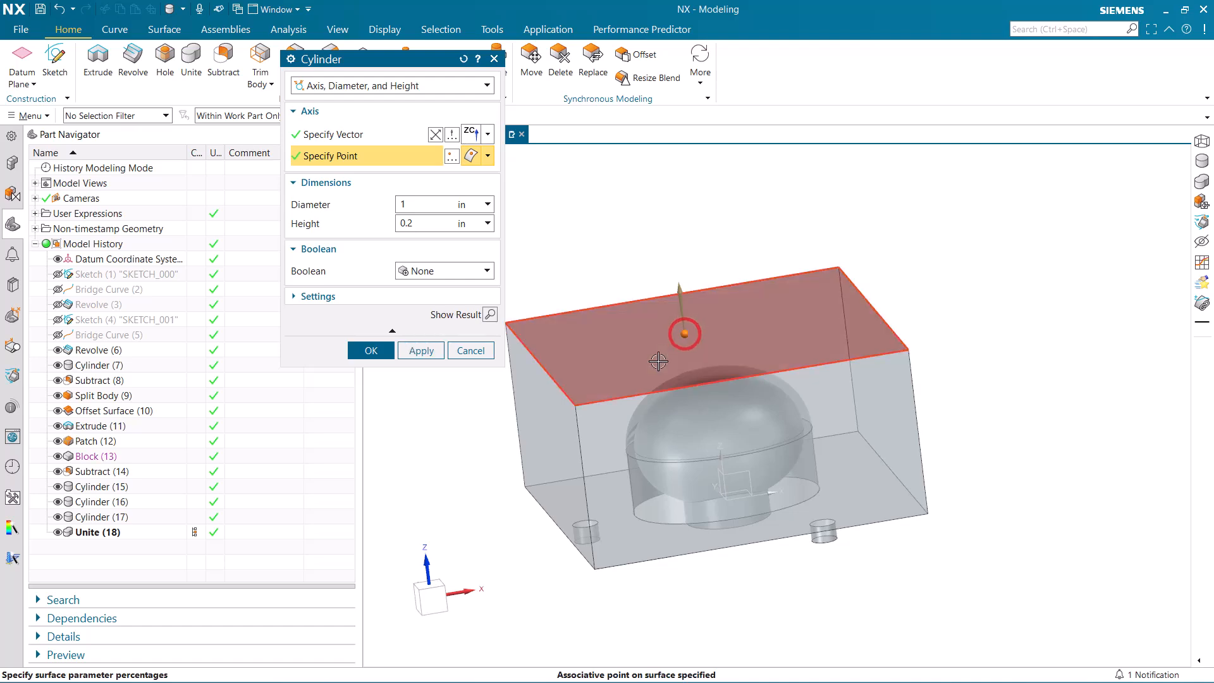
middle_drag(657, 333, 673, 369)
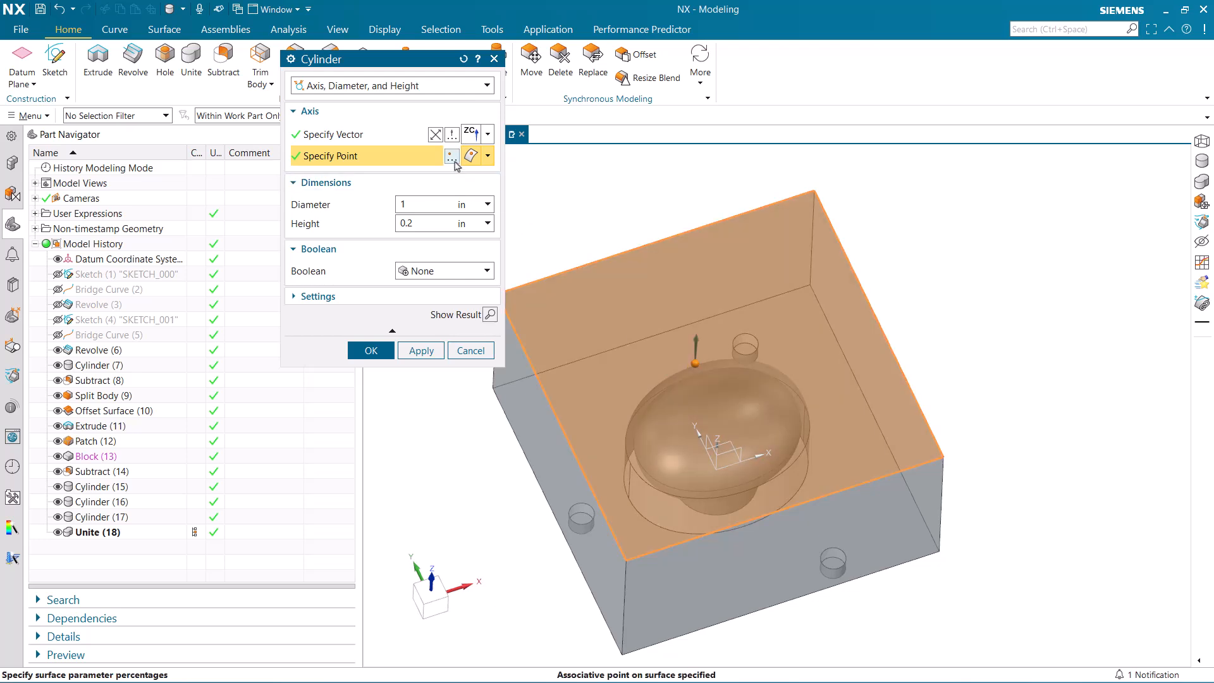
click(451, 155)
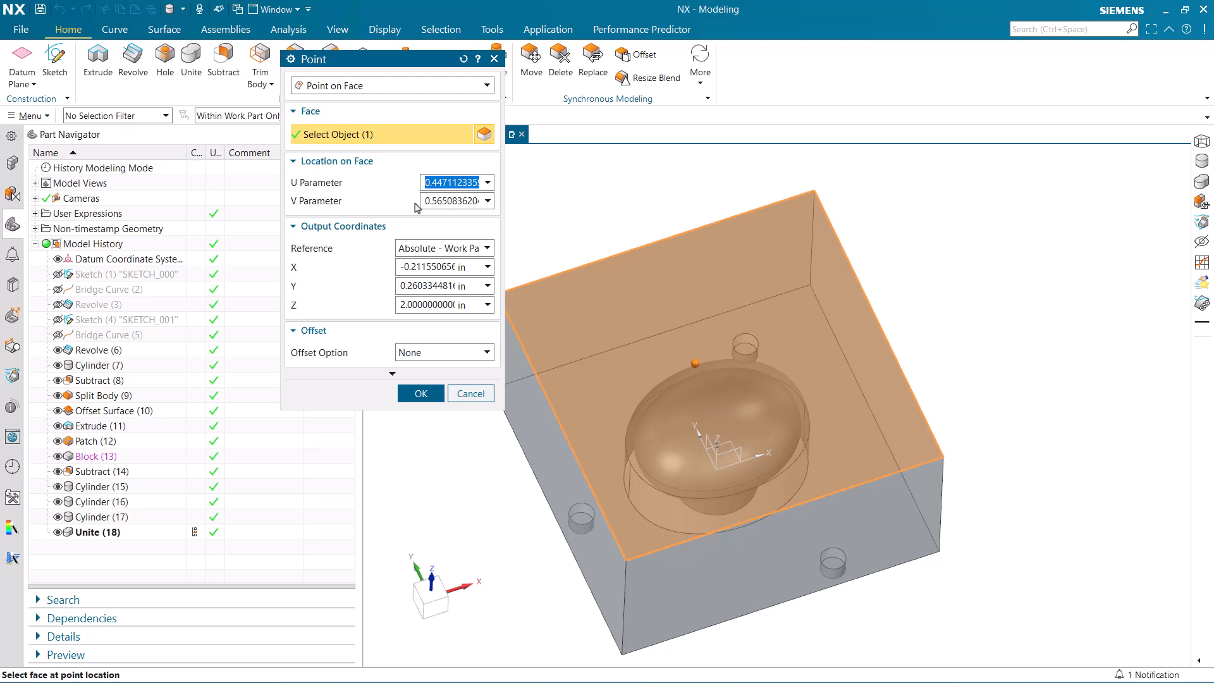
text(.5)
key(Tab)
text(.5)
key(Tab)
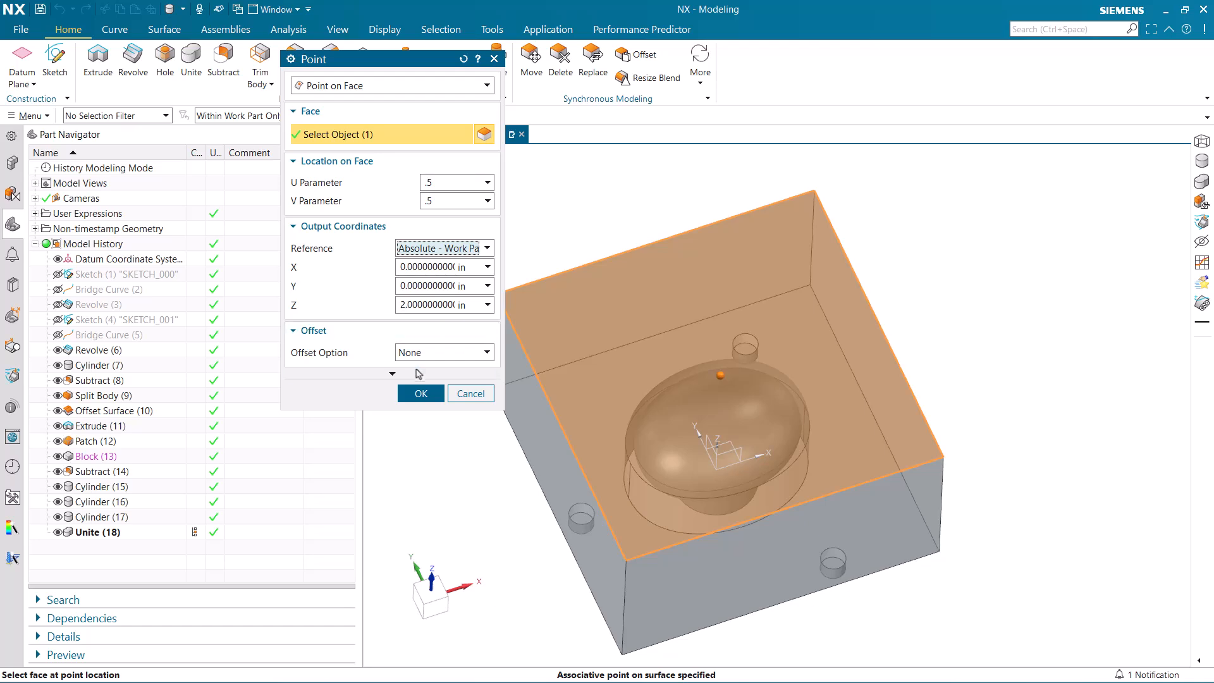
click(420, 393)
mouse_move(622, 331)
middle_down()
mouse_move(617, 362)
mouse_move(632, 328)
middle_up()
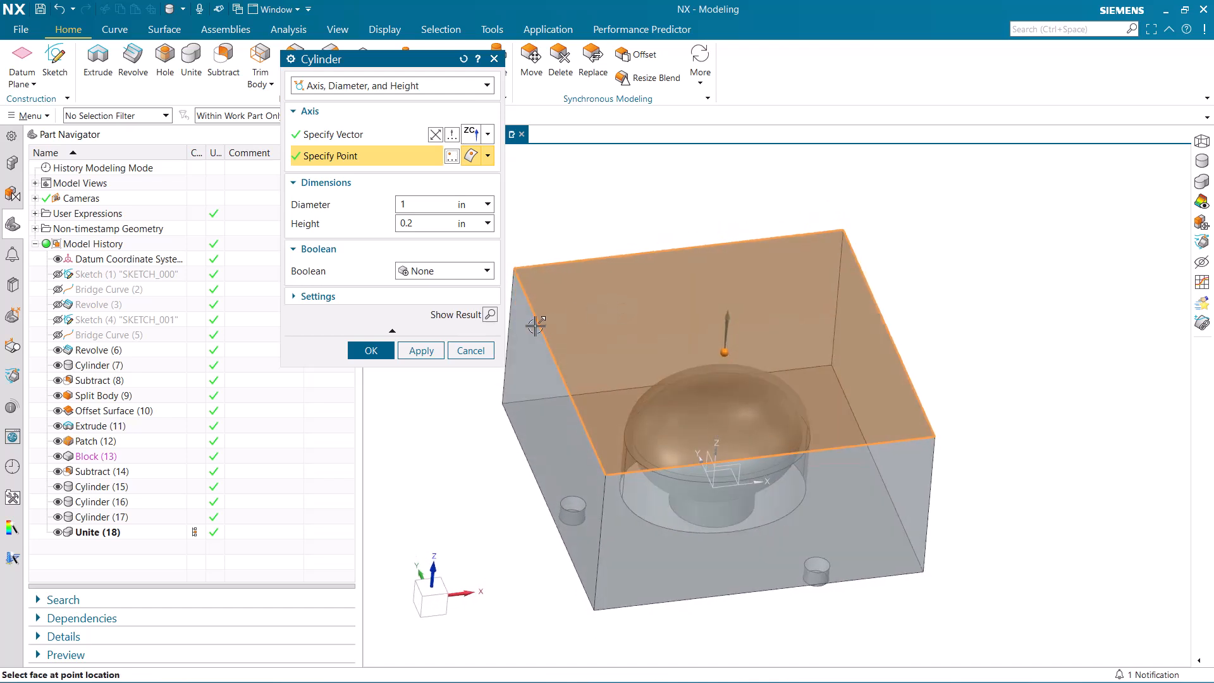
click(371, 350)
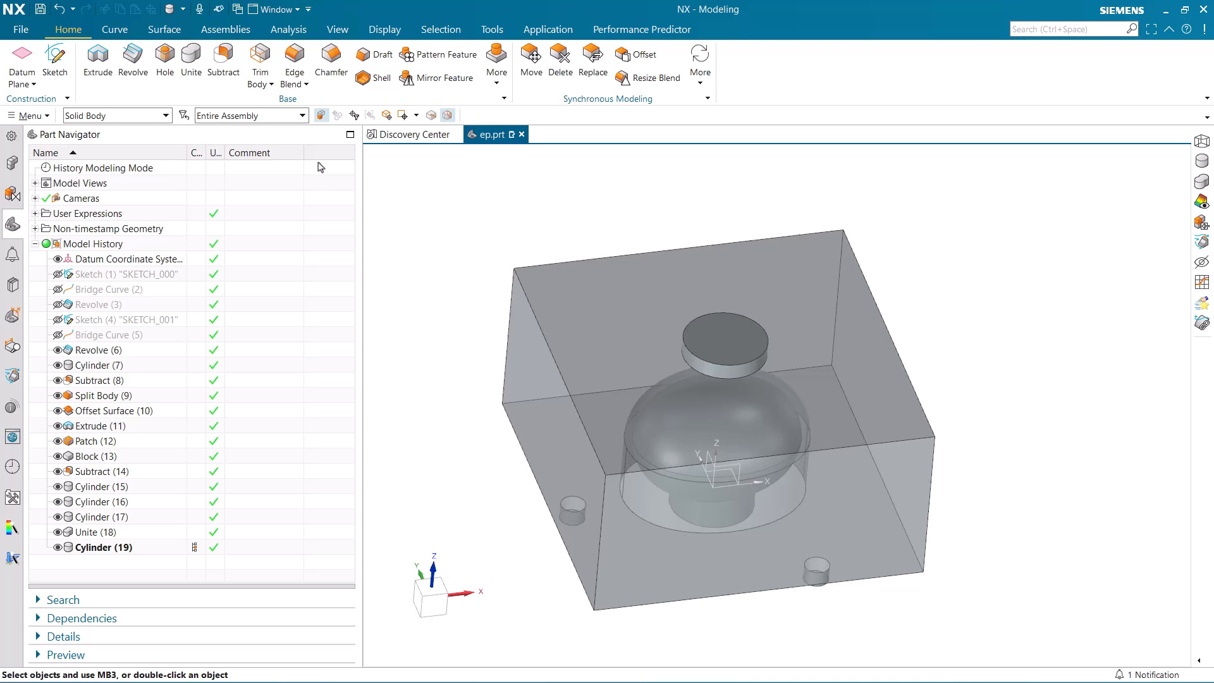
Step: Unite the cylinder on the block's top face with the block as the target body
click(191, 58)
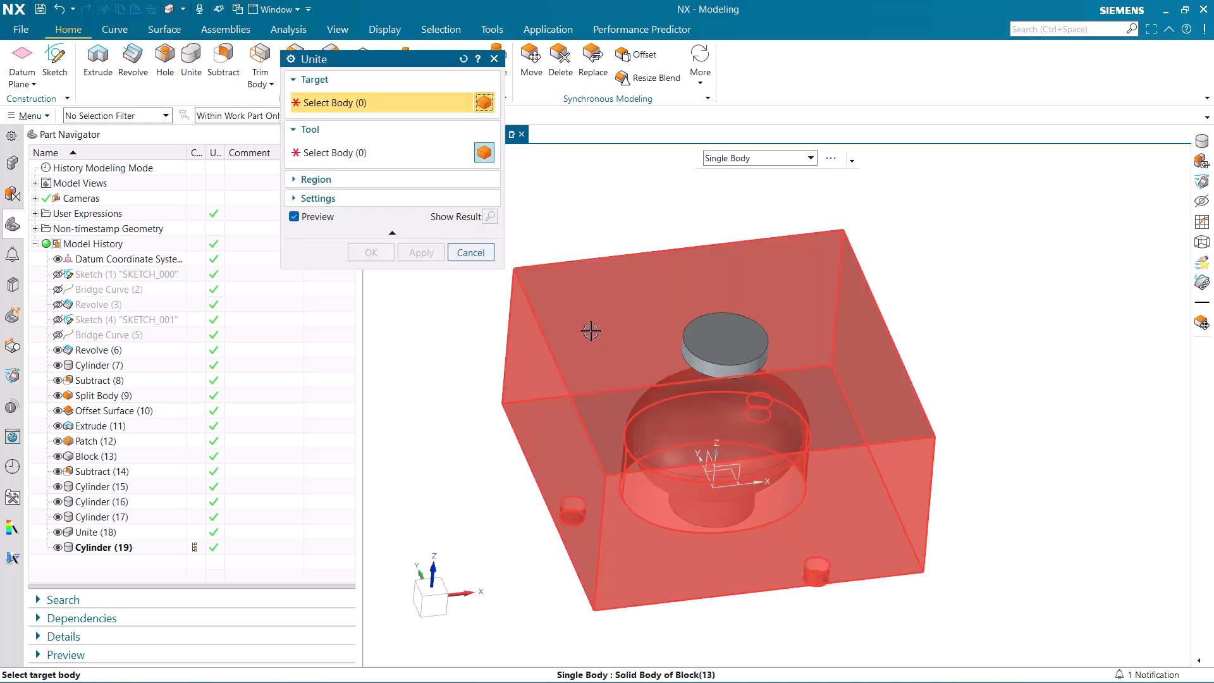
click(591, 331)
click(722, 323)
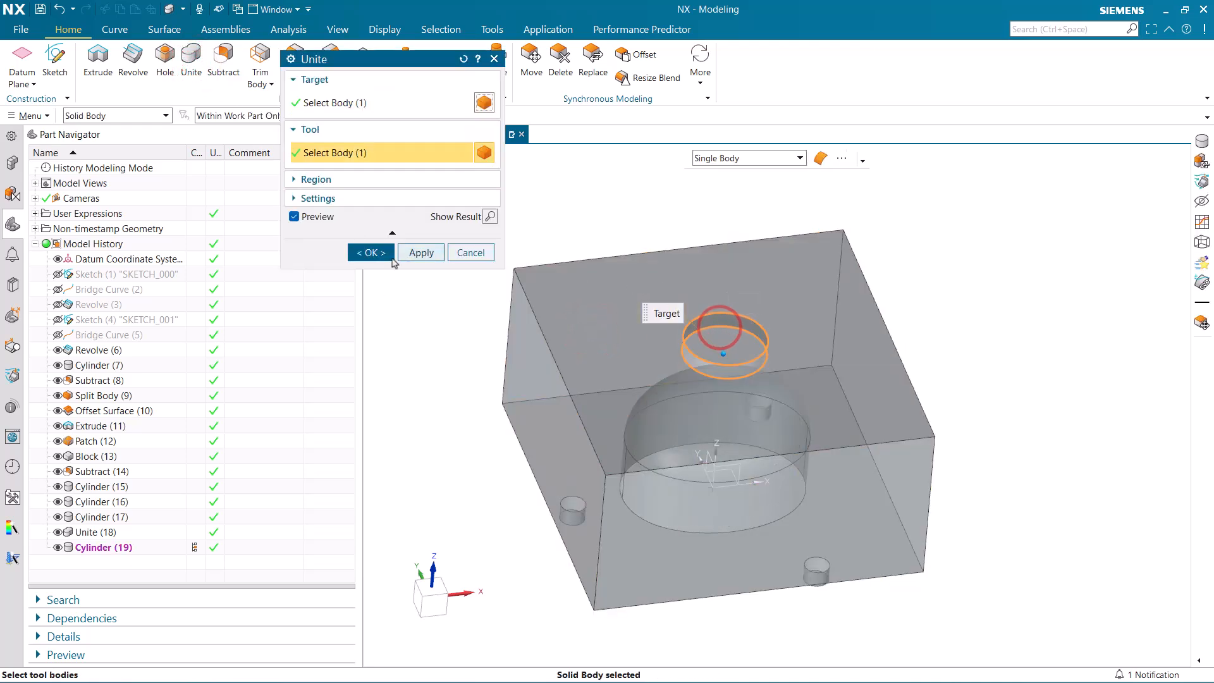
click(371, 252)
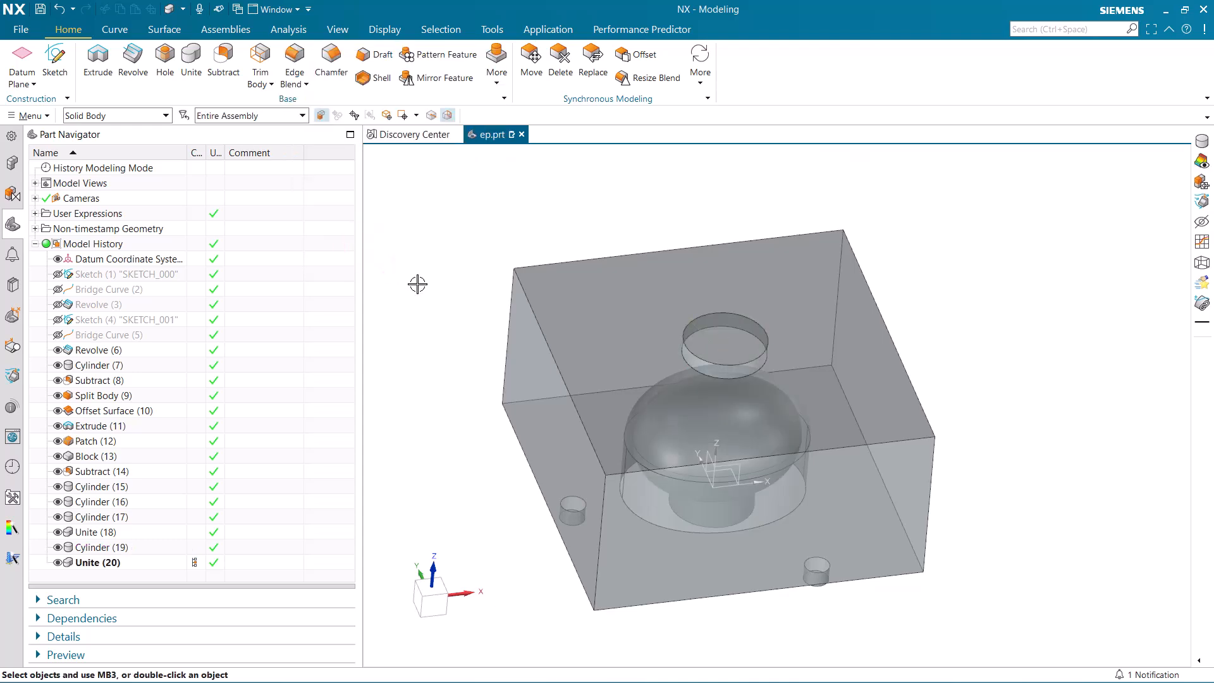
Step: Create a Structural (Linear Statics) topology optimization study named eggonside1 with Maximize Stiffness as its objective
click(497, 63)
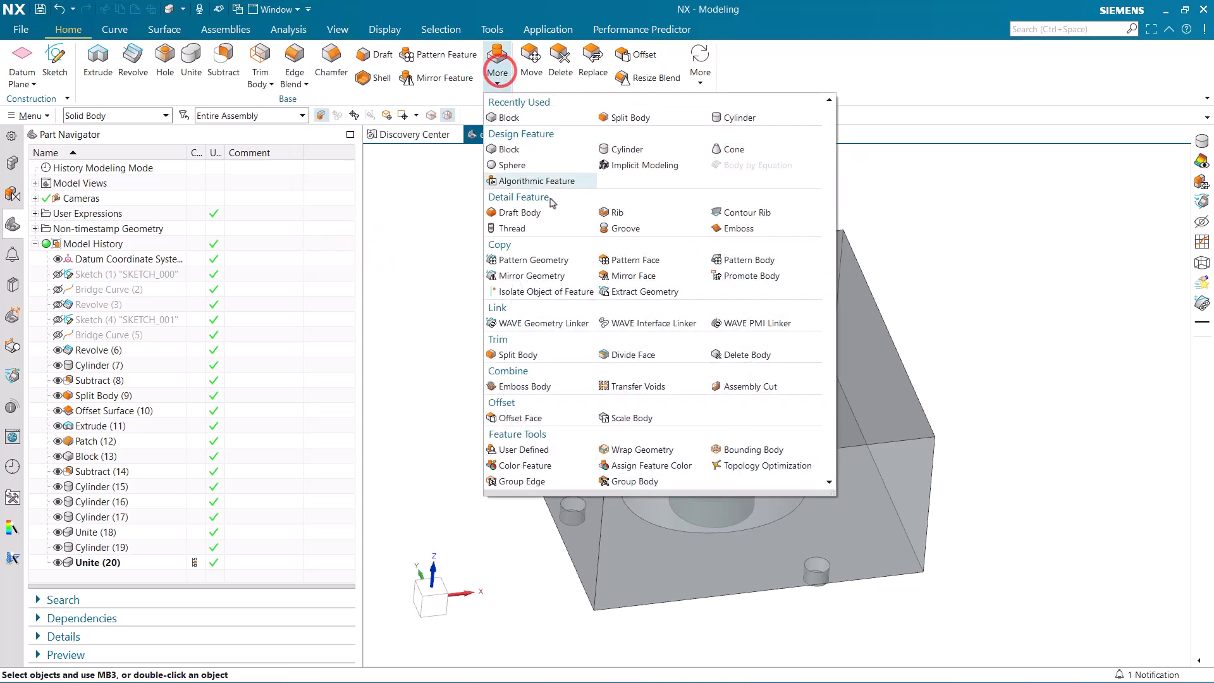
click(763, 468)
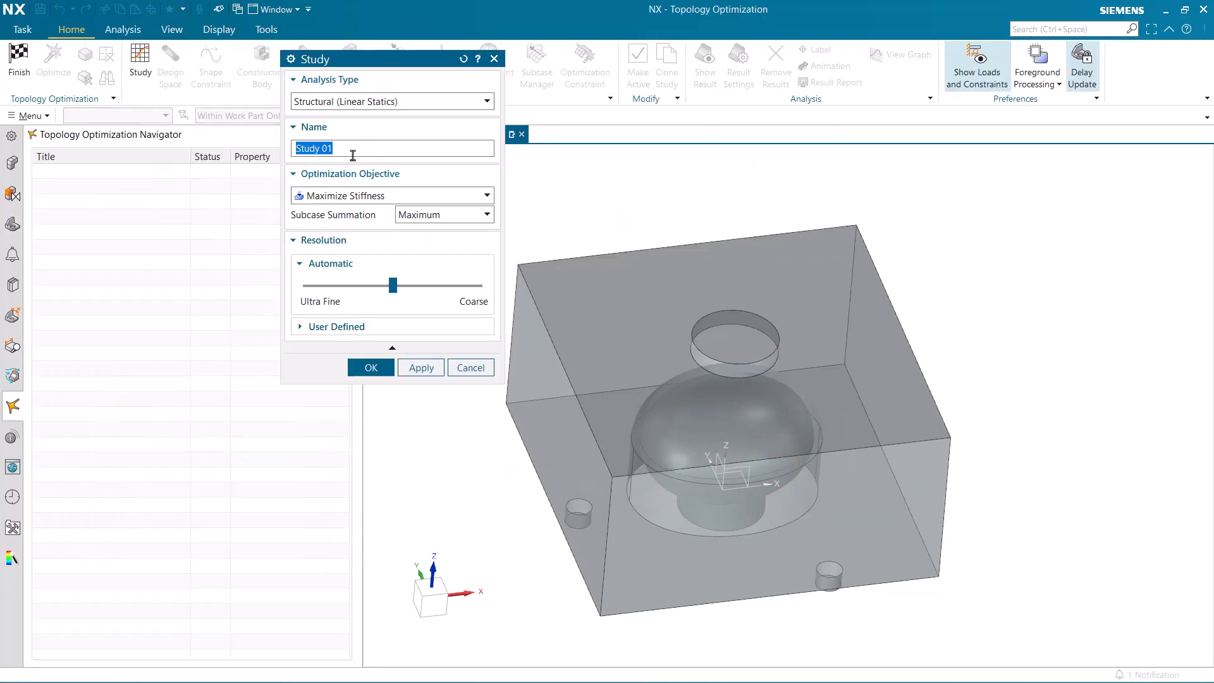
text(eggonside1)
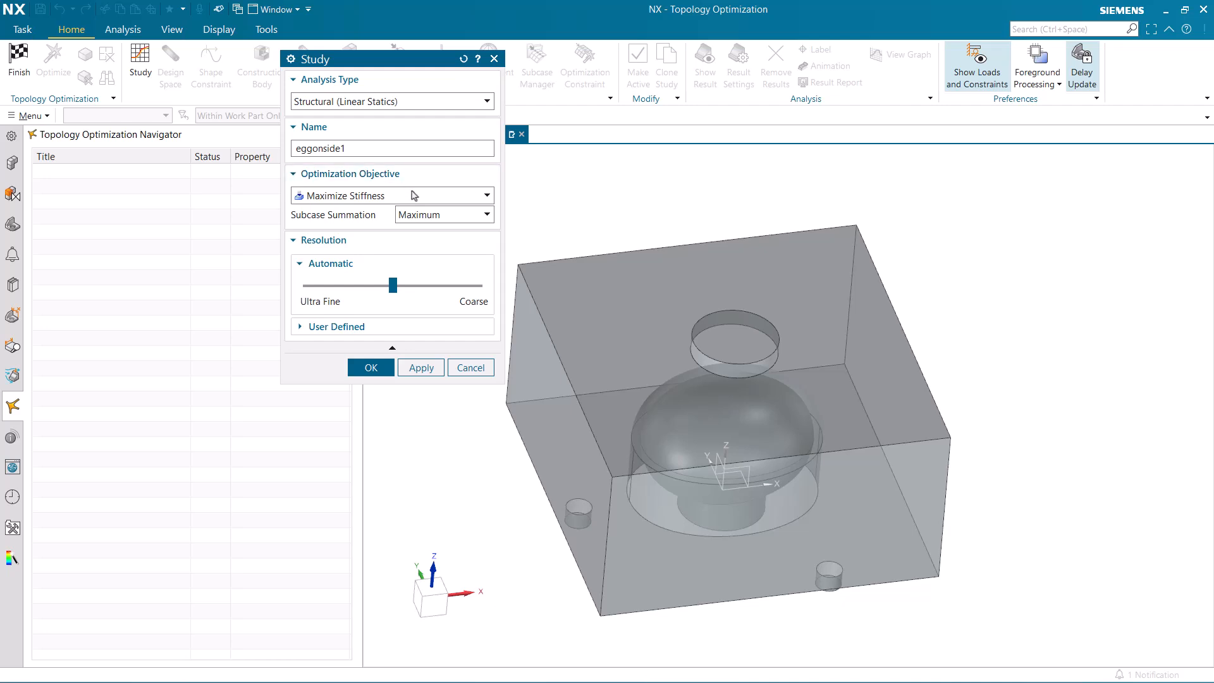
click(414, 194)
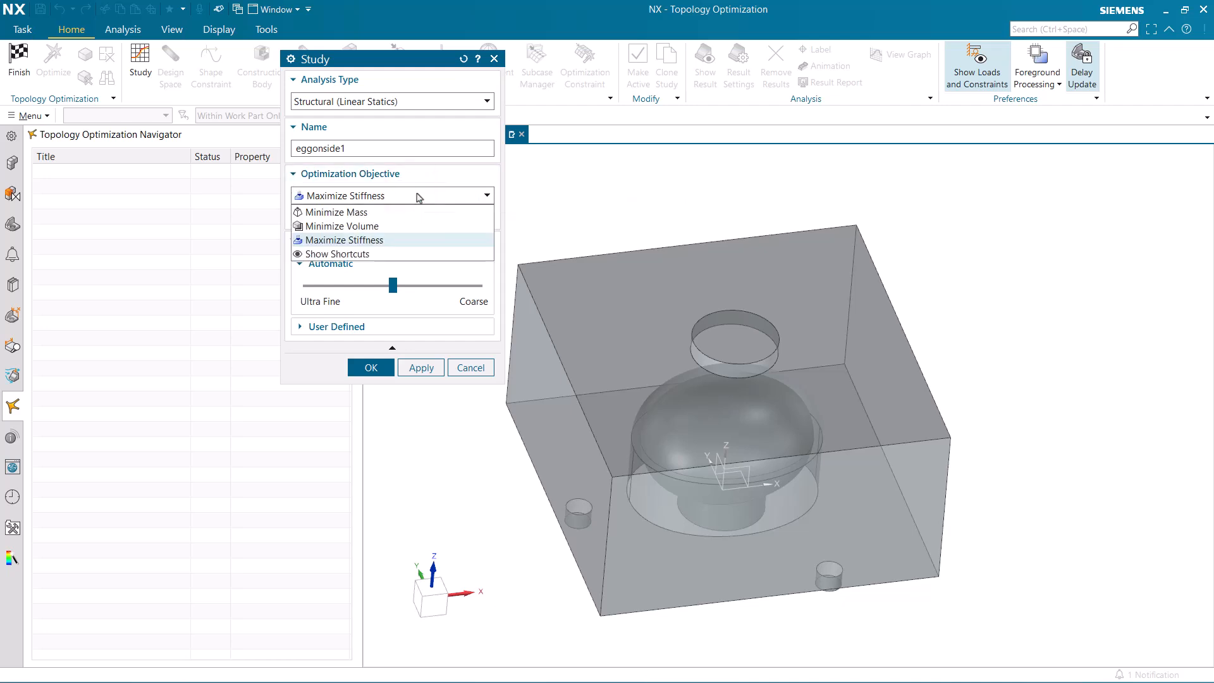
click(417, 197)
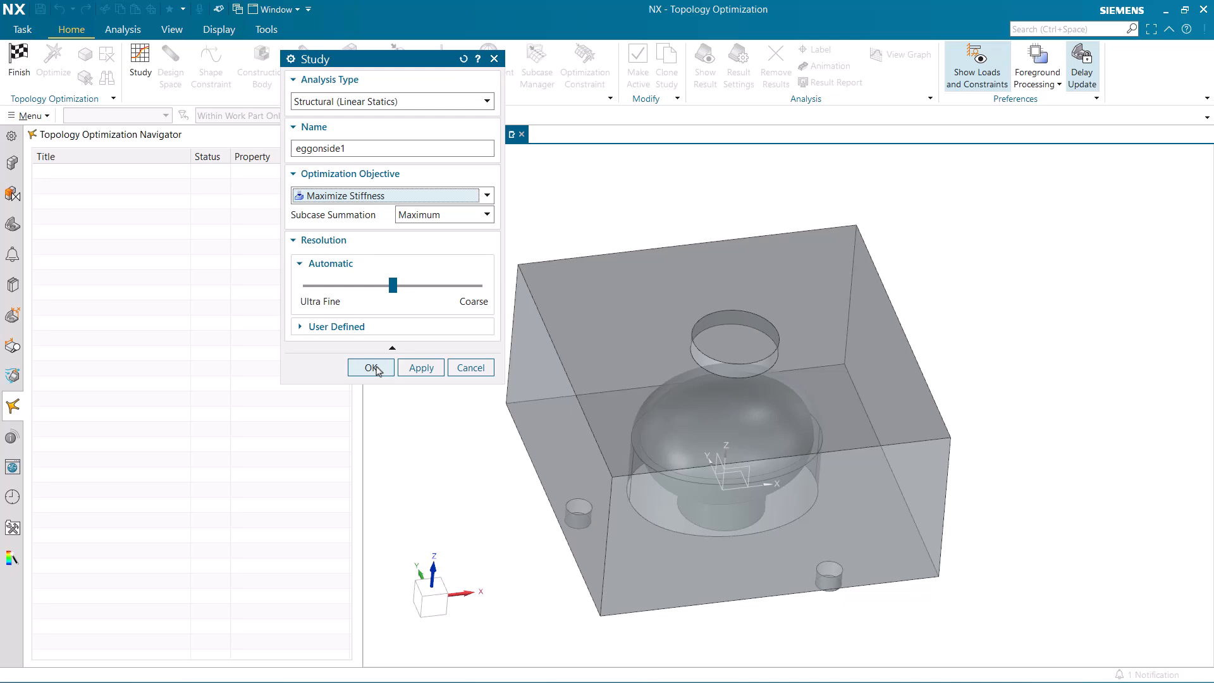
click(371, 368)
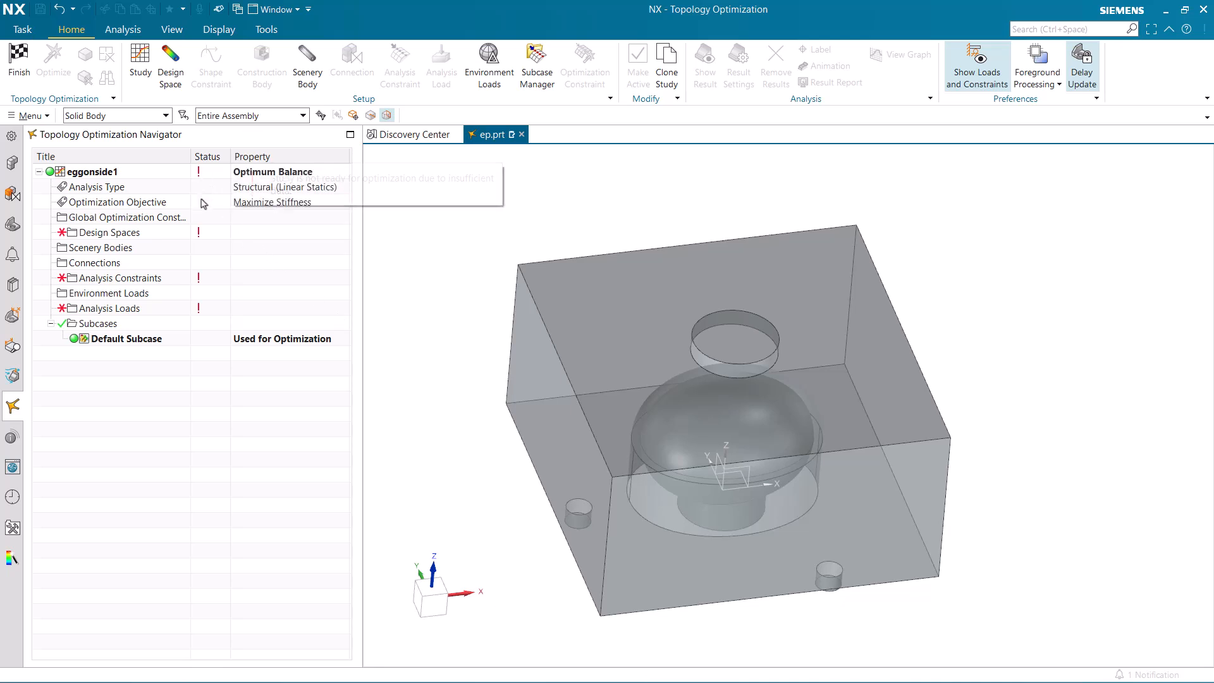
Step: Set up a new design space in the study using the cavity block as its body
mouse_move(198, 238)
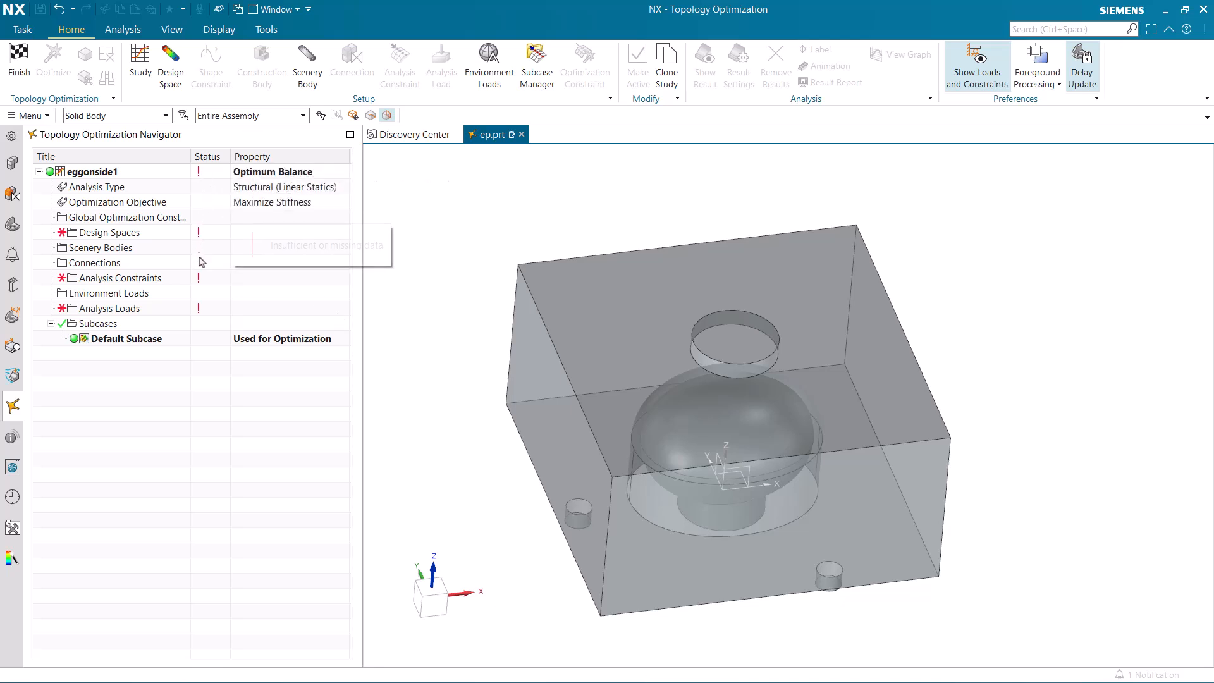
mouse_move(203, 282)
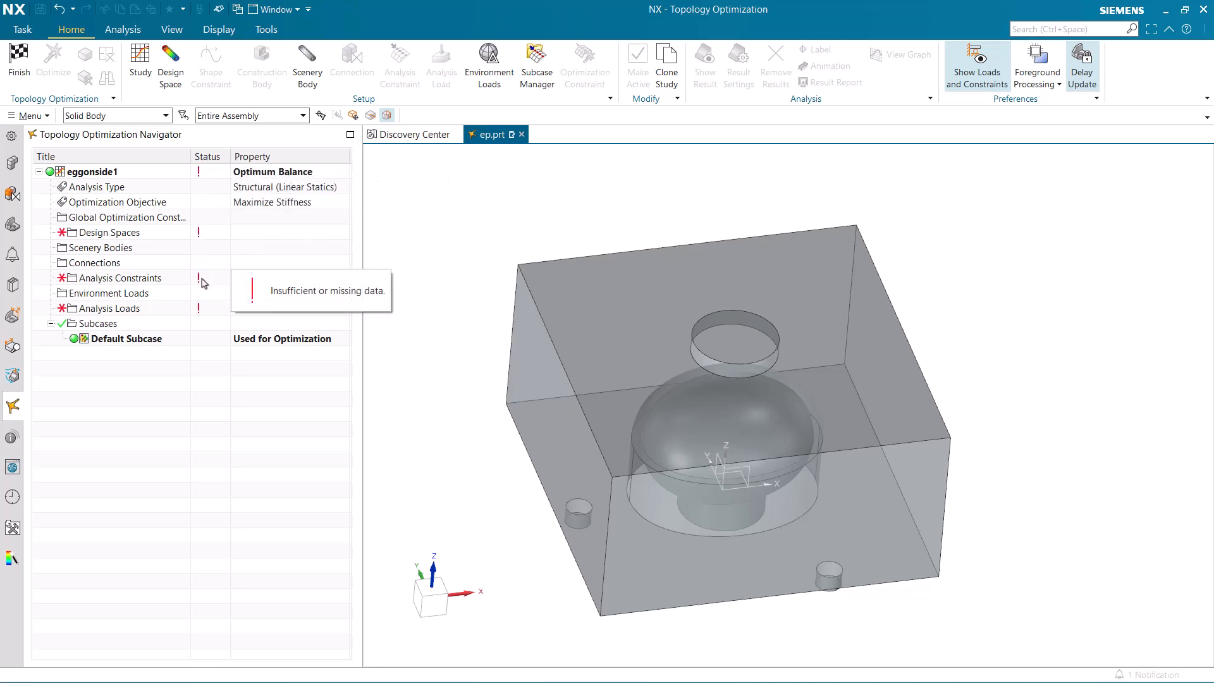
click(114, 234)
right_click(115, 235)
click(145, 244)
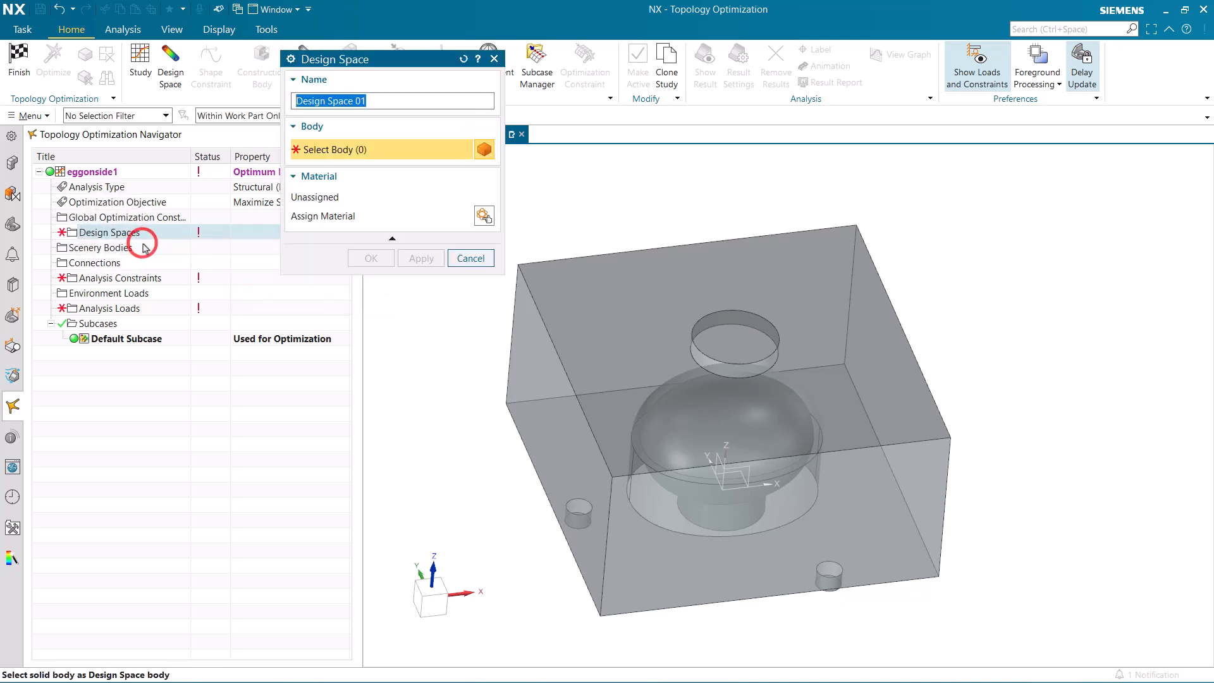
click(561, 308)
middle_drag(540, 333, 506, 347)
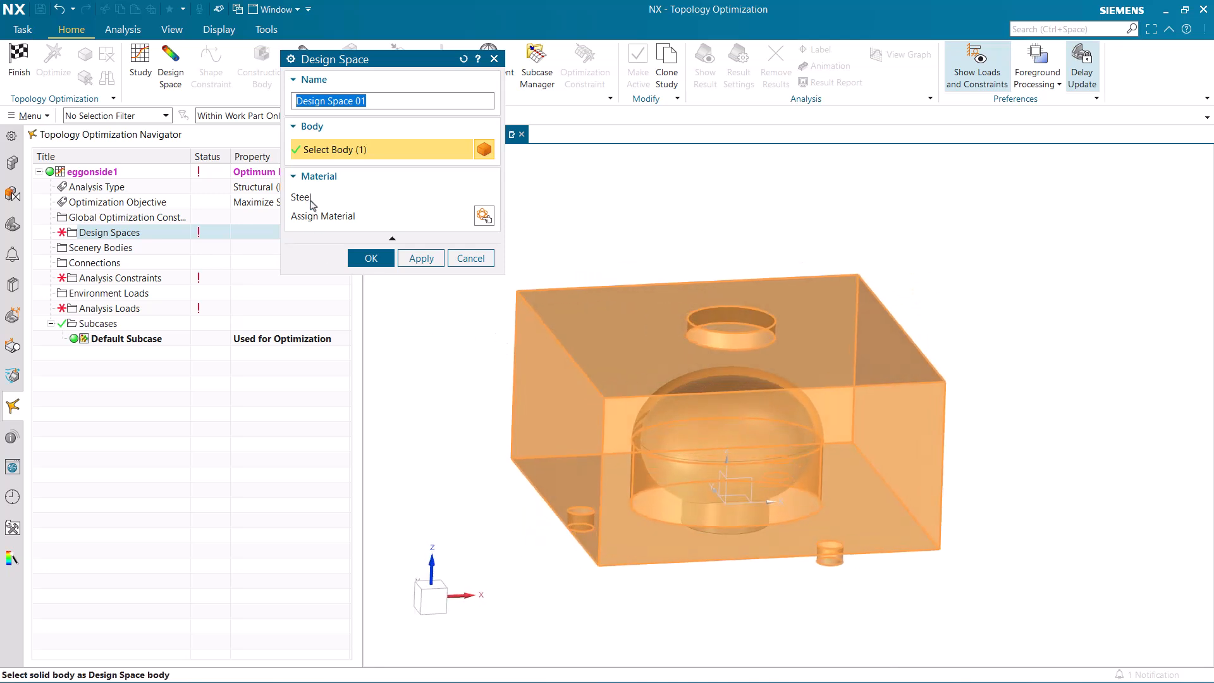
Step: Begin a new isotropic material for the design space and display it in the All Properties view
click(484, 215)
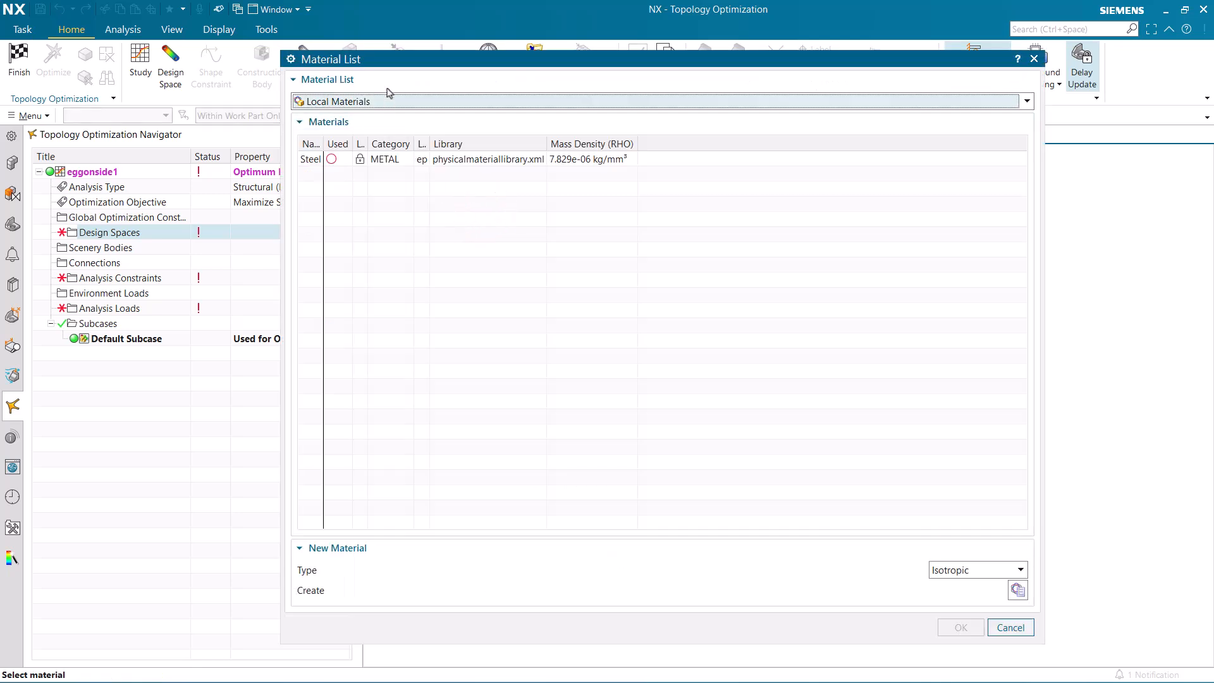
drag(392, 65, 292, 52)
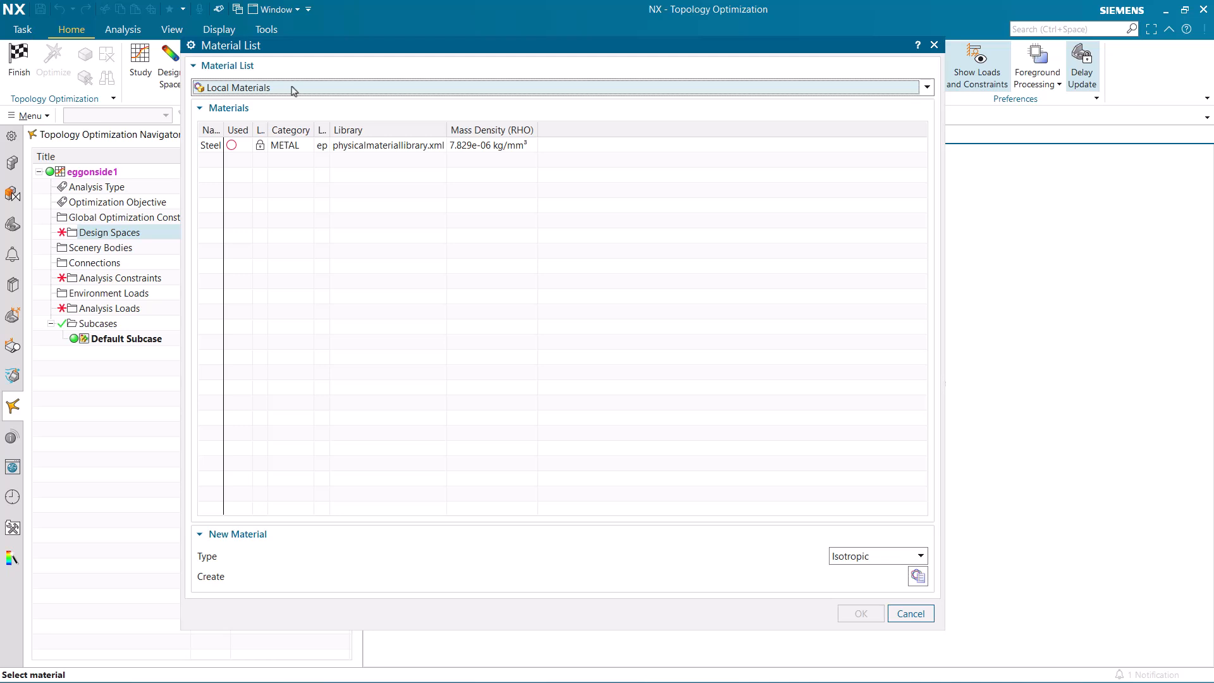
click(293, 89)
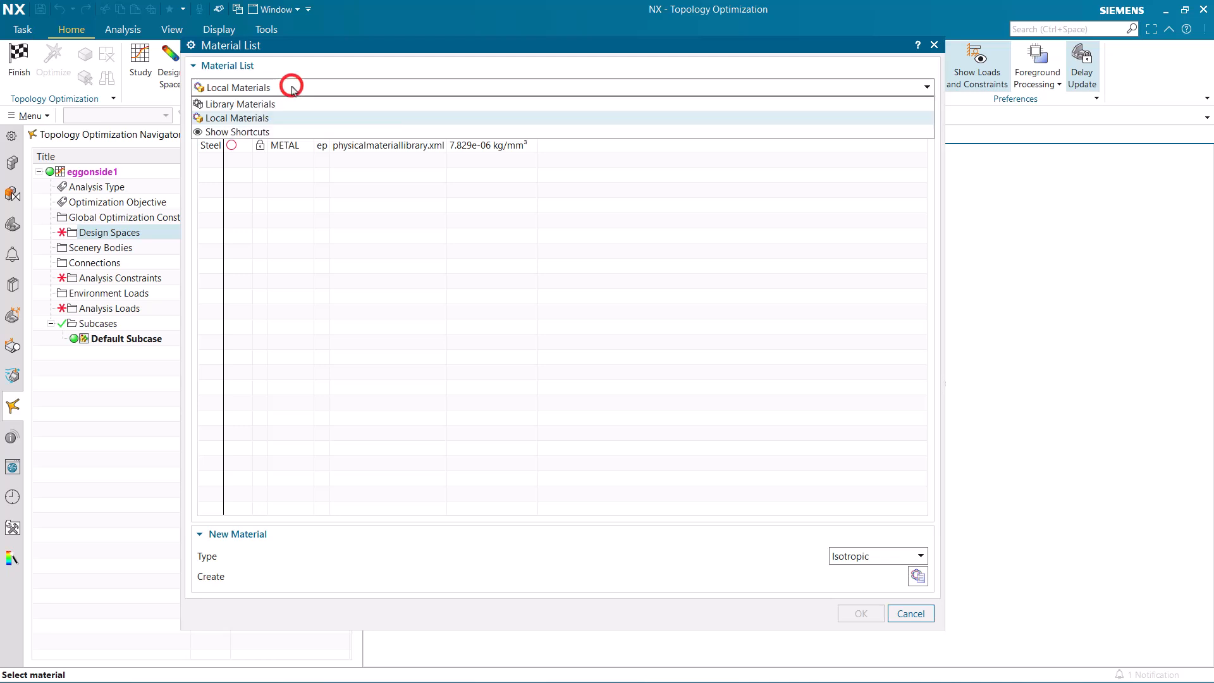
click(292, 119)
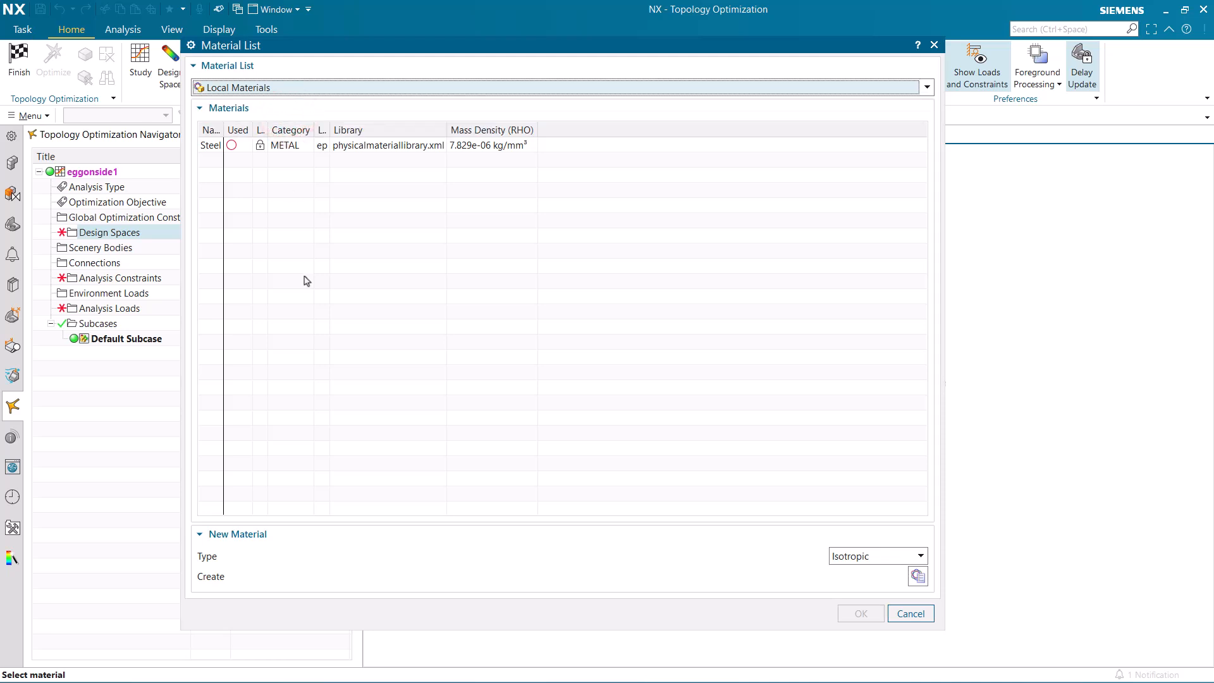
click(918, 577)
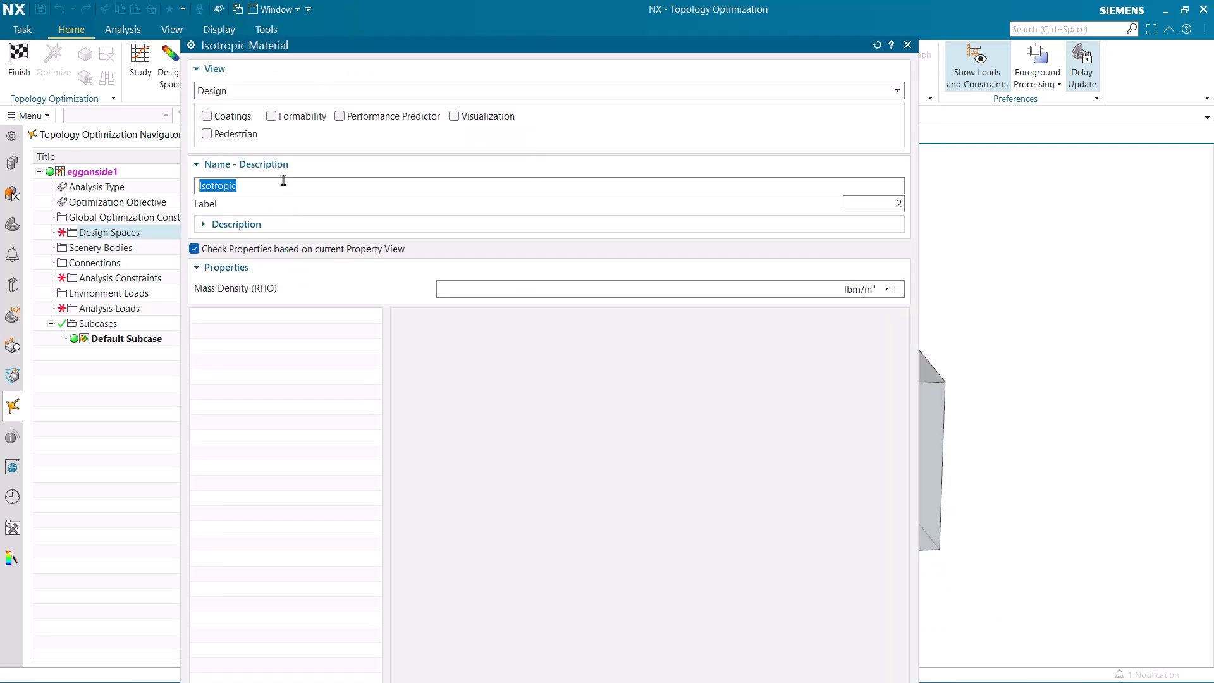
click(247, 95)
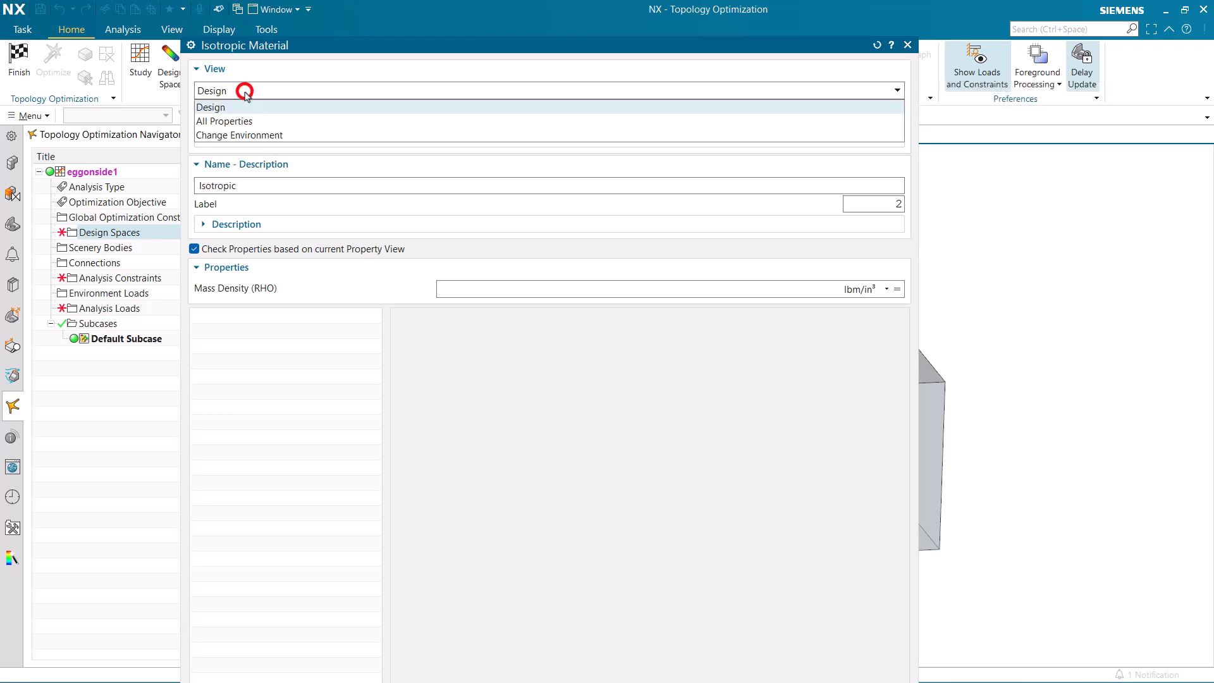
click(244, 120)
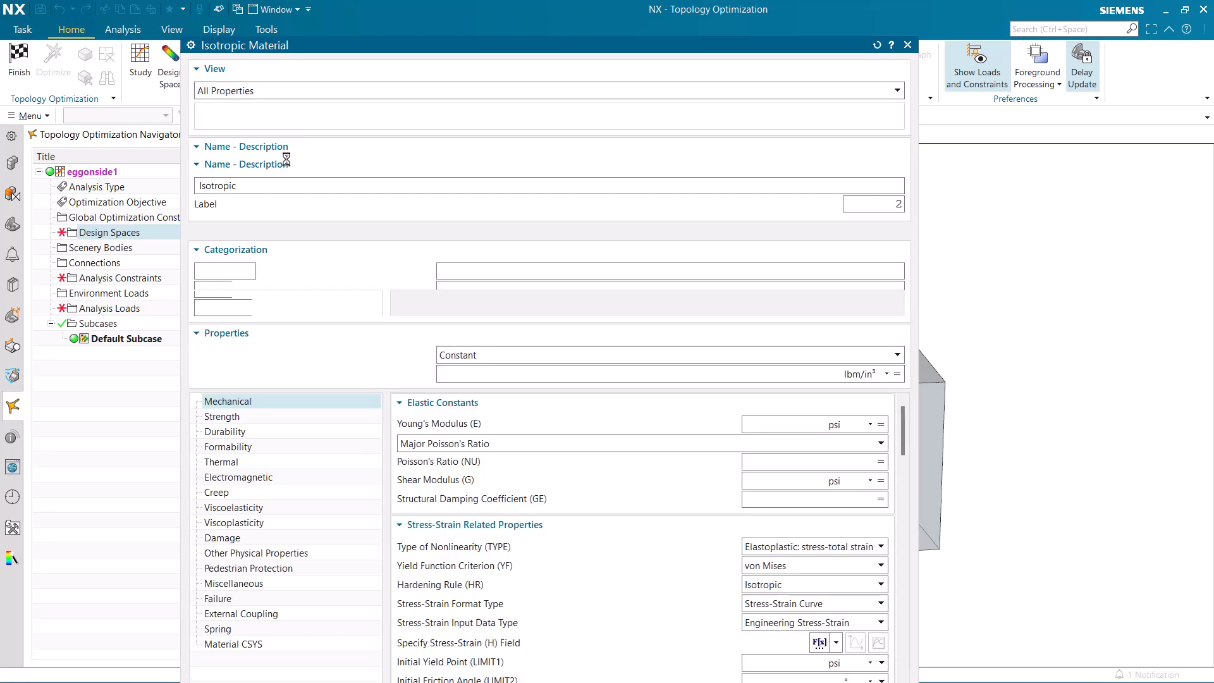
Step: Name the material abs3dp and set its mass density to .038 lbm/in³
drag(314, 49, 265, 22)
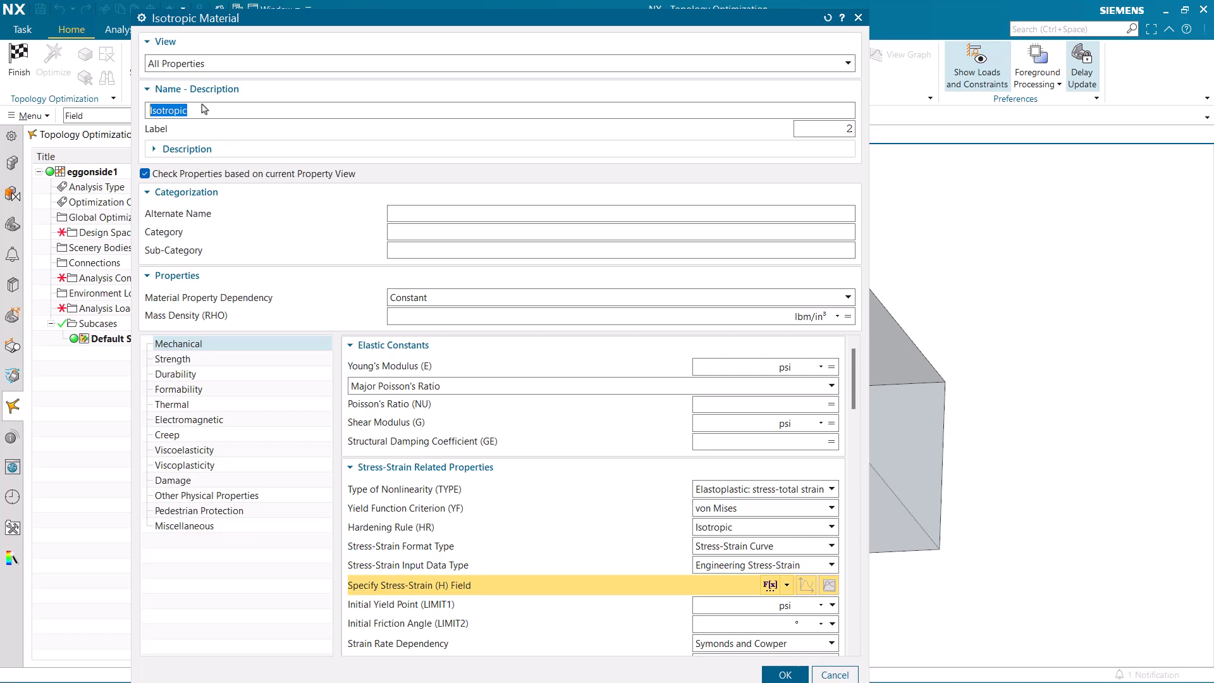
text(abs3dp)
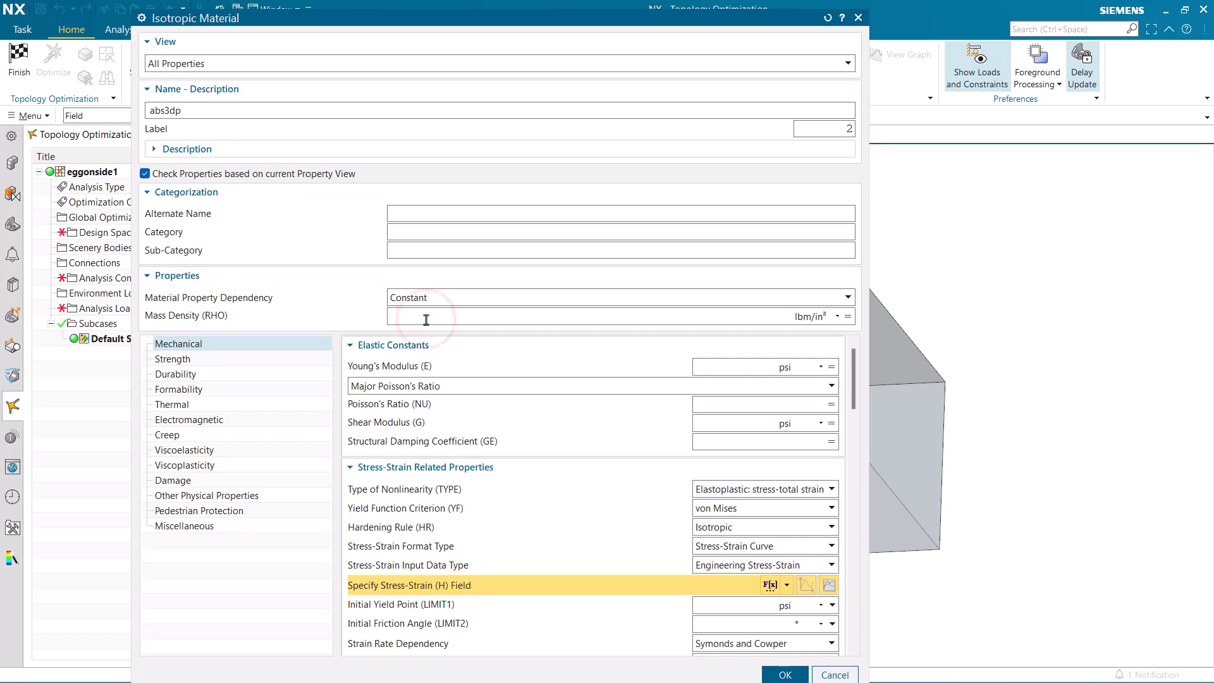
text(.038)
click(839, 318)
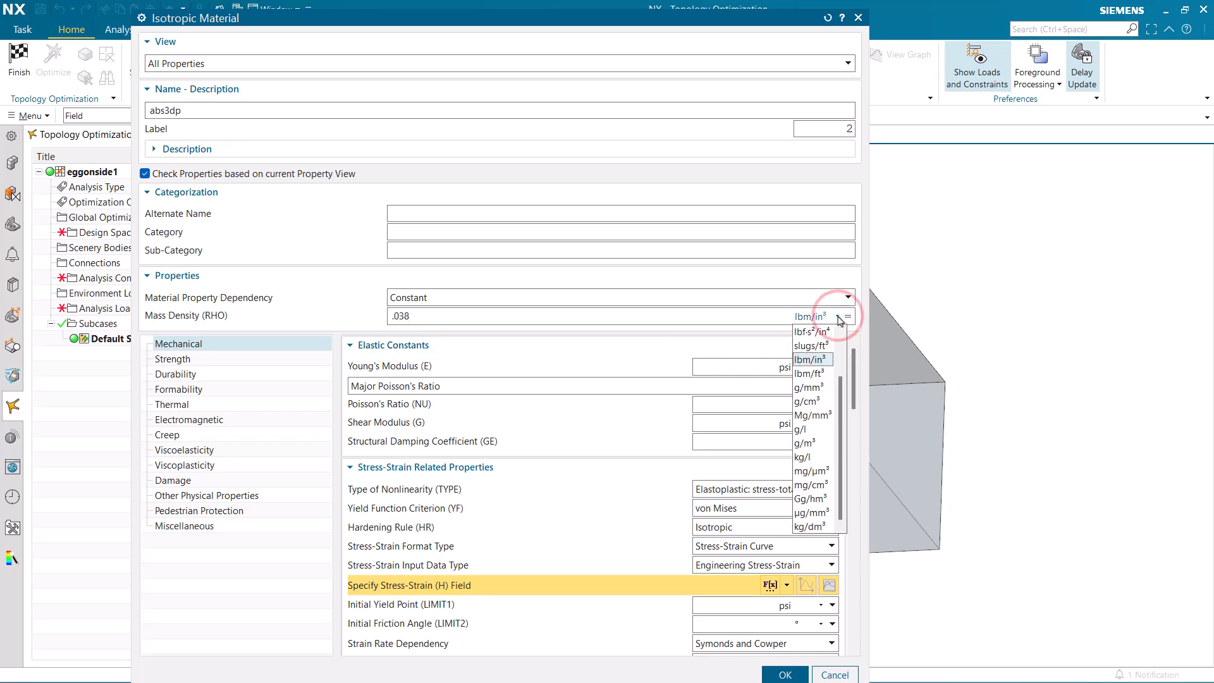
click(755, 314)
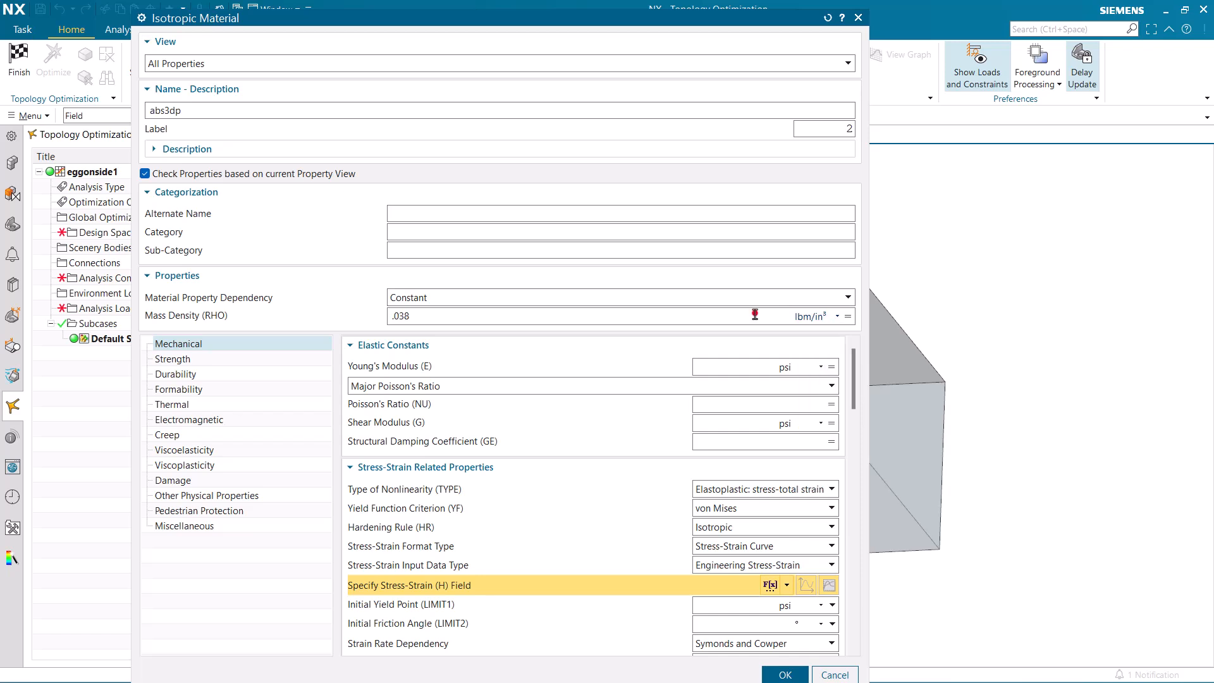
Step: Set the material's Young's modulus to 29e4 psi and its Poisson's ratio to .4
click(726, 368)
click(790, 369)
click(789, 369)
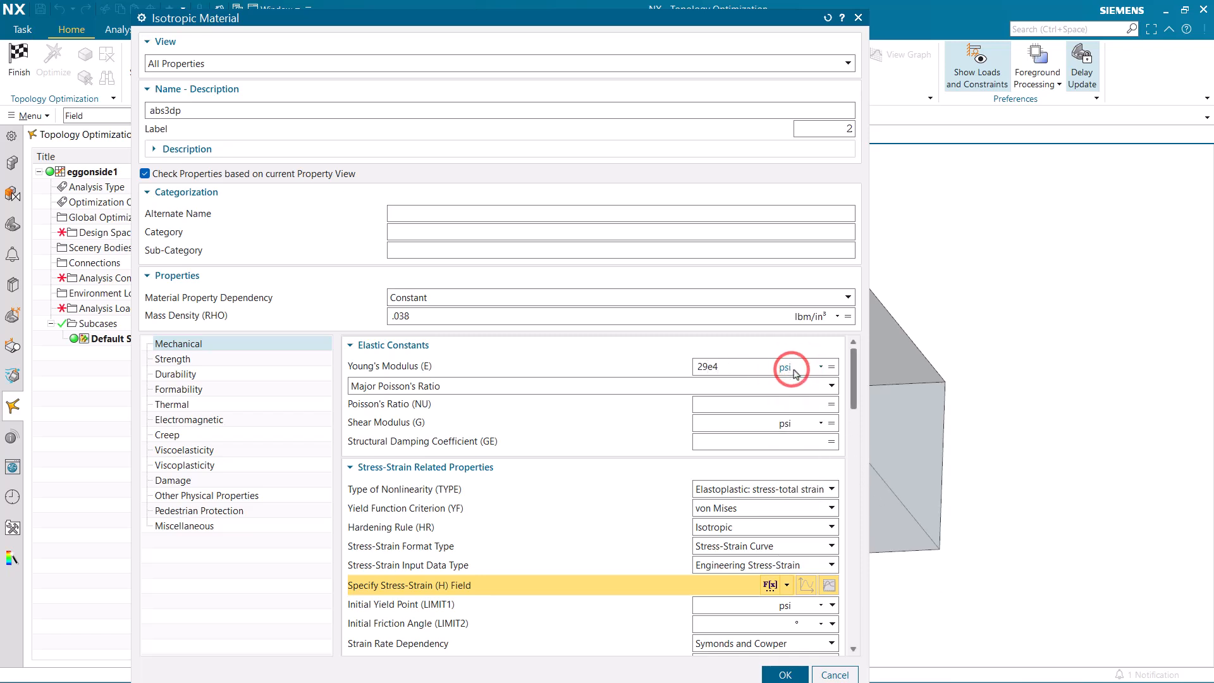
click(710, 408)
text(.4)
Step: Set the material's yield strength to 5800 psi and fill in its ultimate tensile strength
click(169, 360)
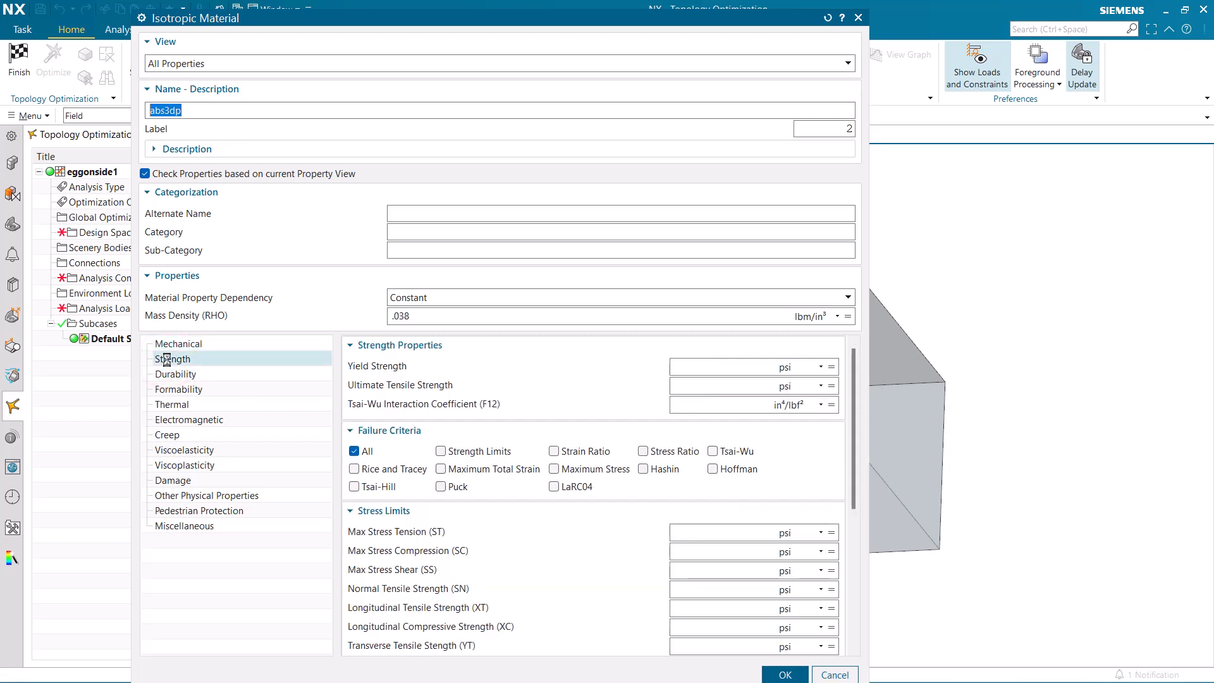
click(702, 368)
click(800, 367)
click(800, 367)
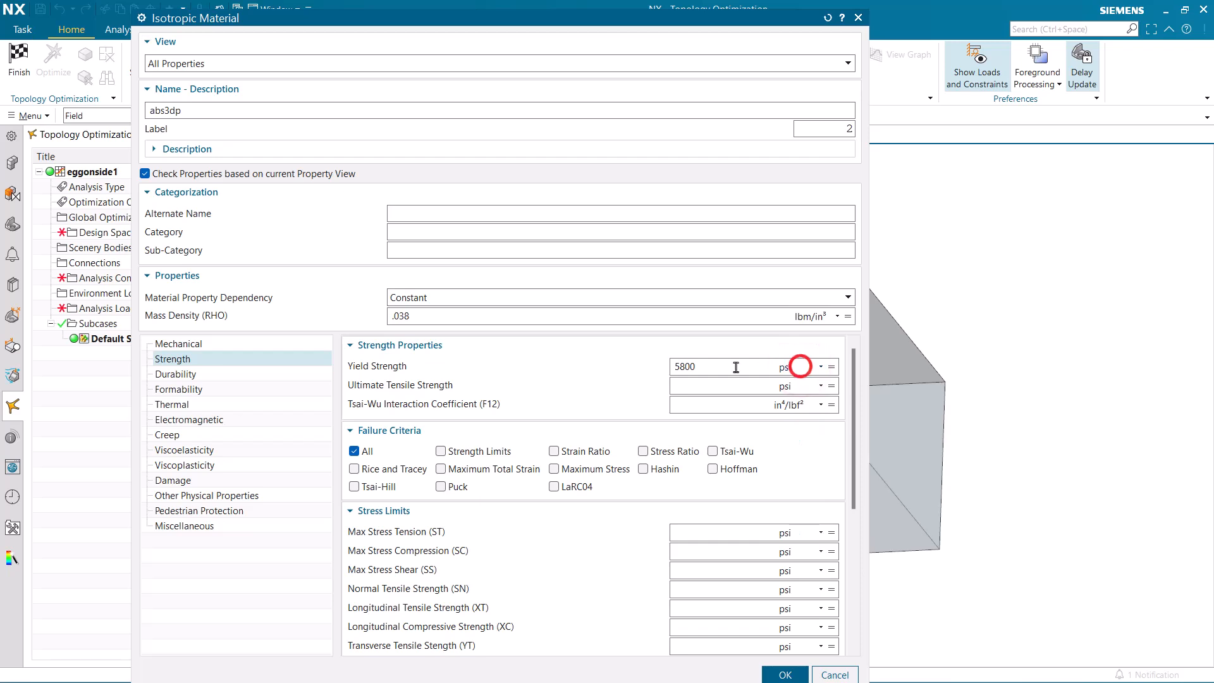
click(699, 383)
Step: Save the abs3dp material, assign it to the block, and create the design space
click(784, 673)
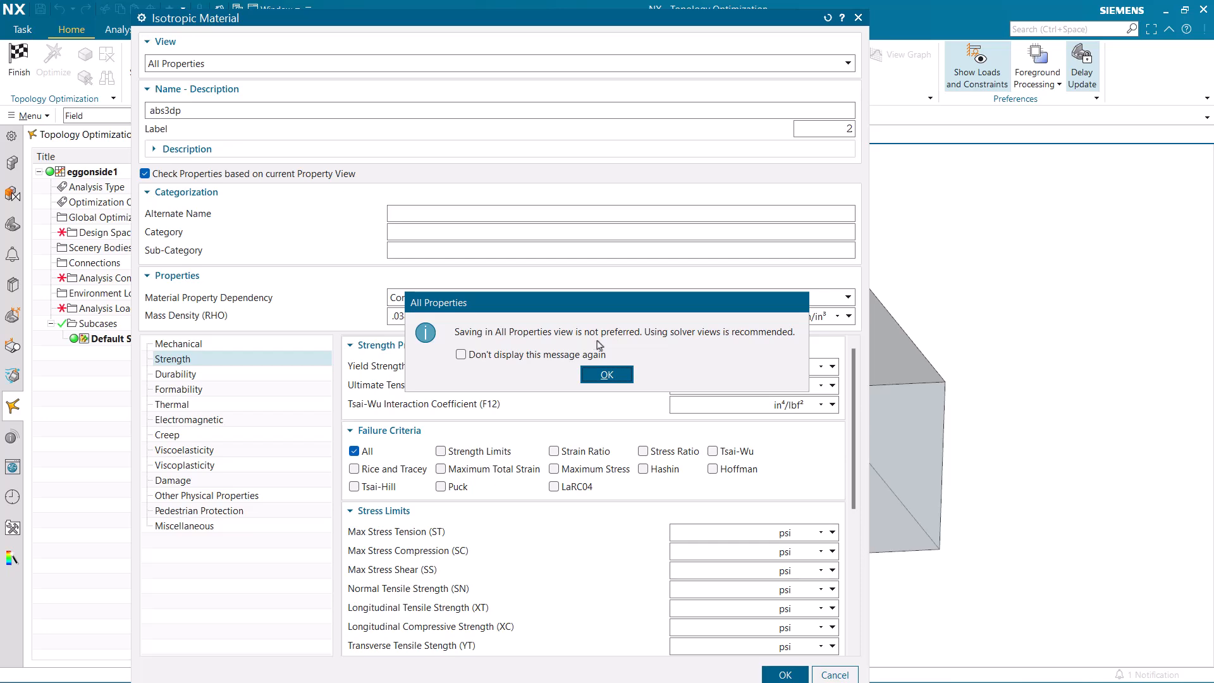
click(601, 376)
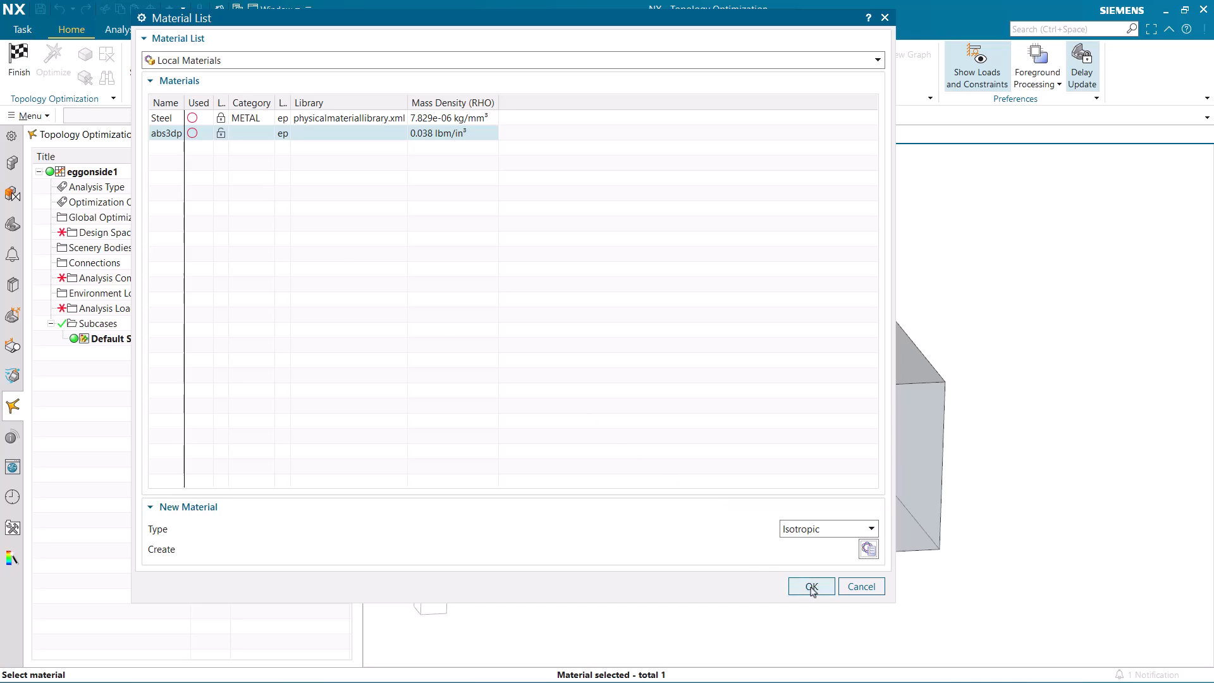
click(809, 585)
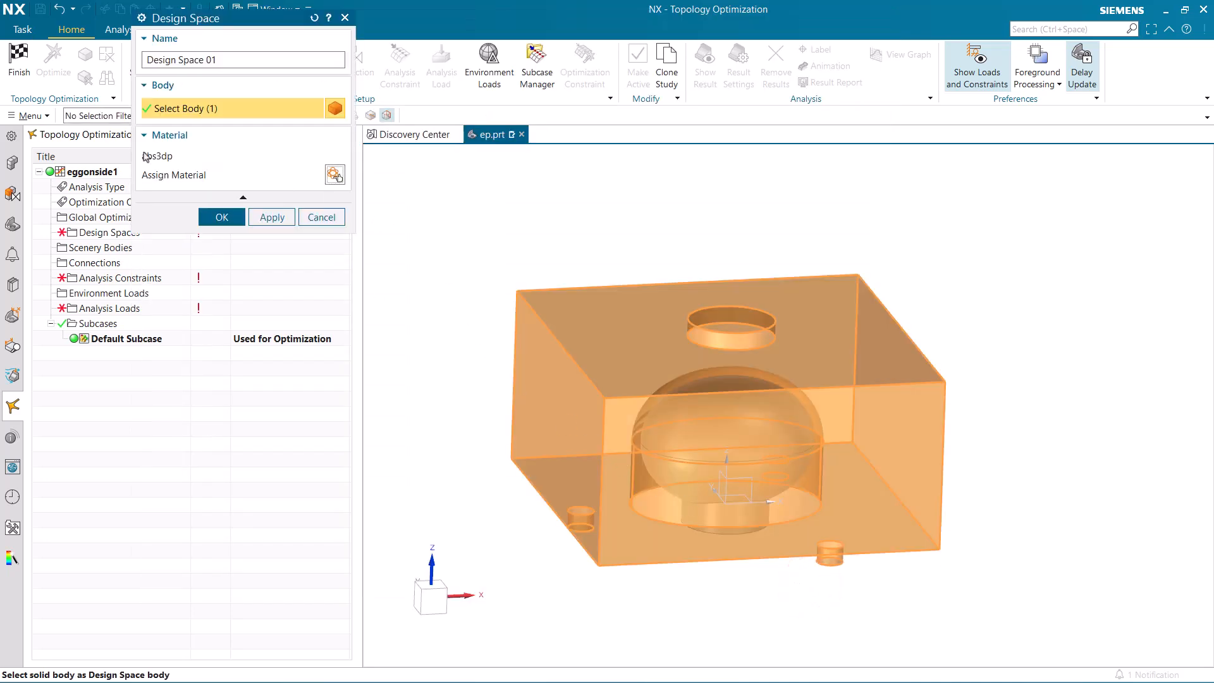
click(212, 217)
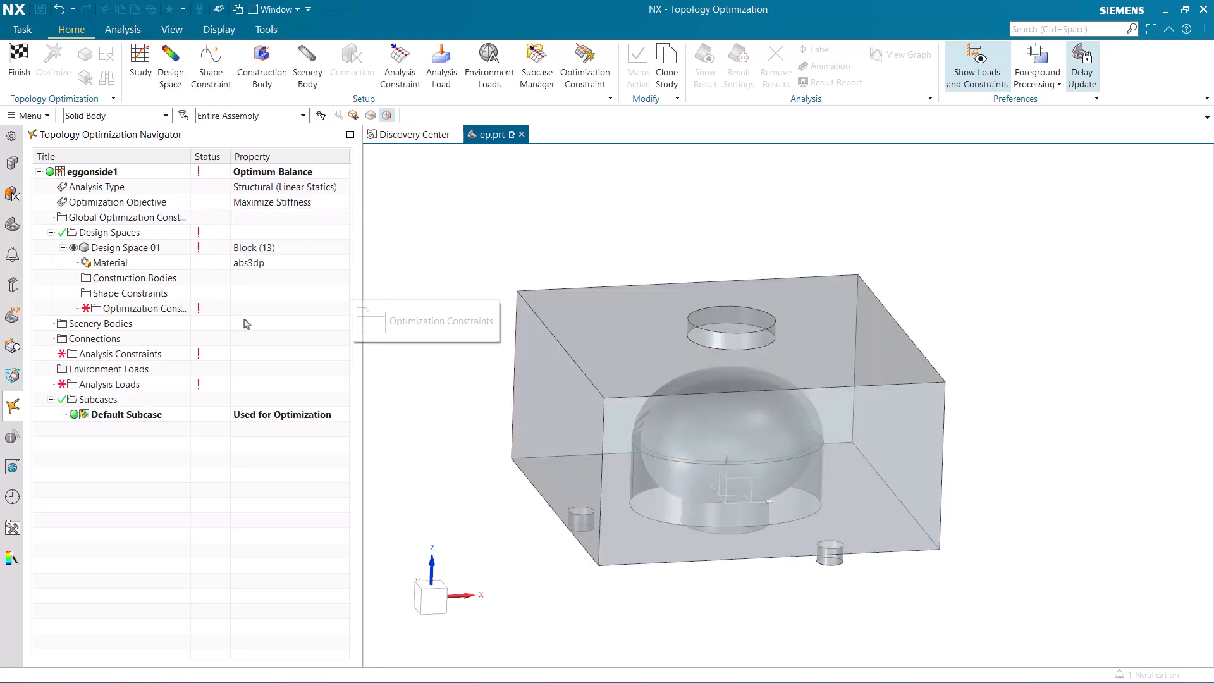
Step: Add a face-based construction body on the end face of the large cylinder above the block, with a 0.2 in thicken offset and no transition blends
right_click(133, 278)
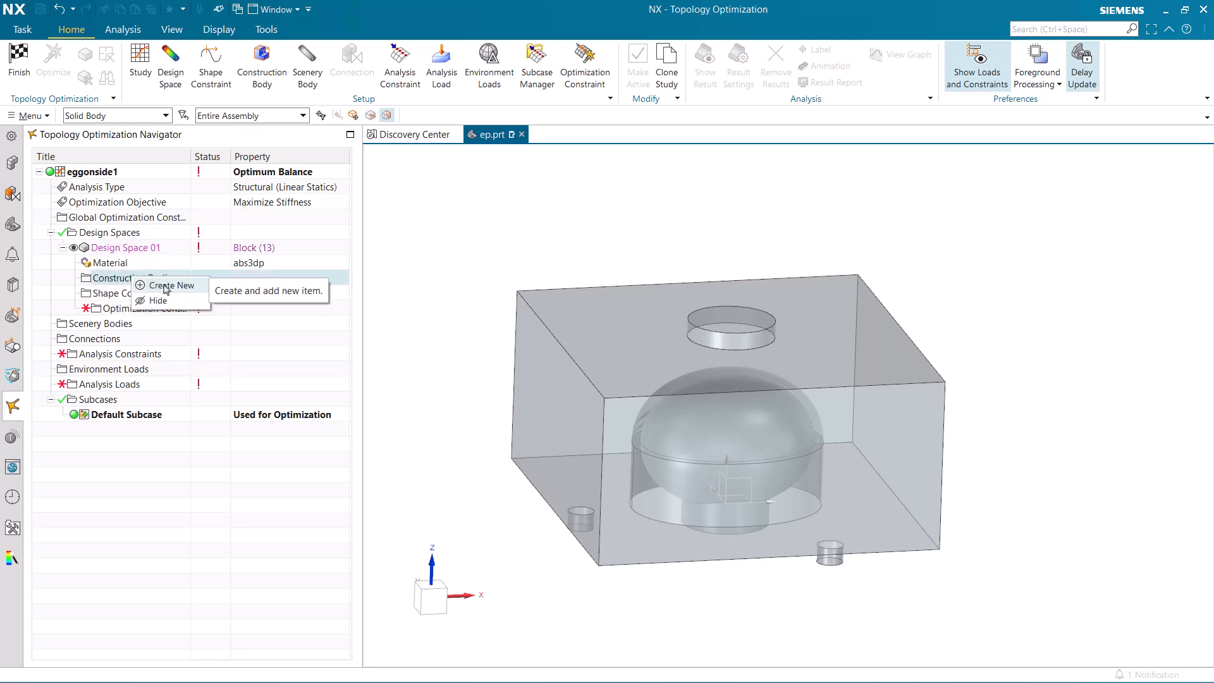
click(166, 288)
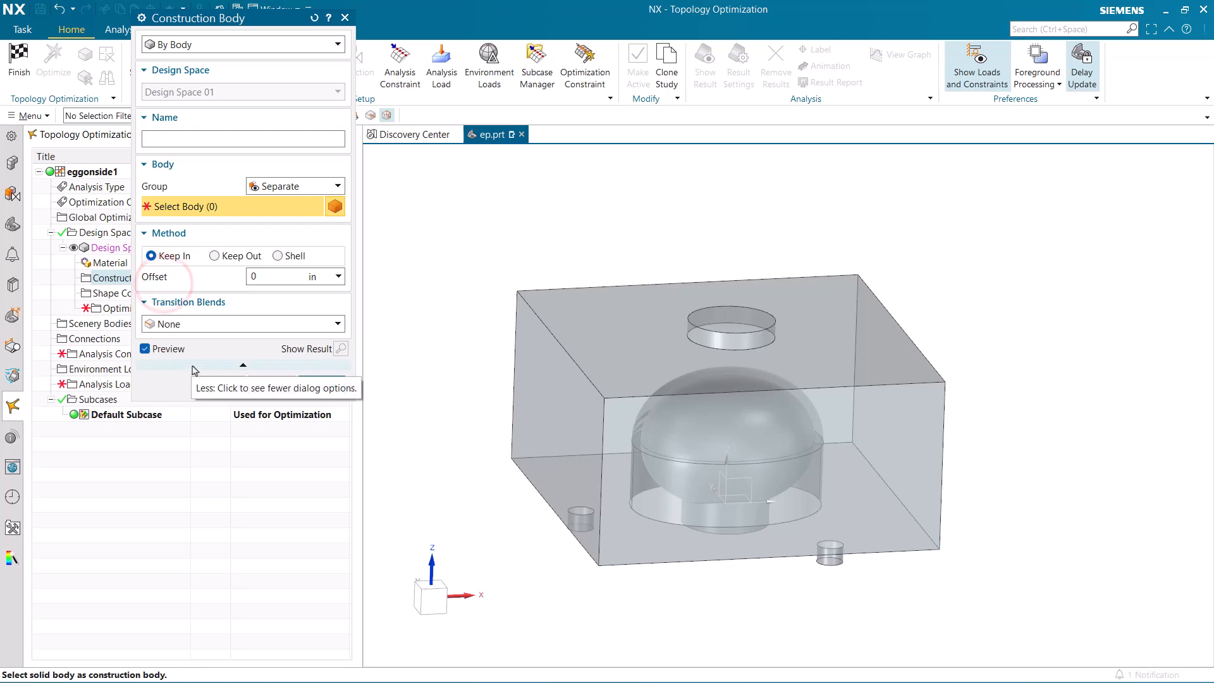
click(201, 45)
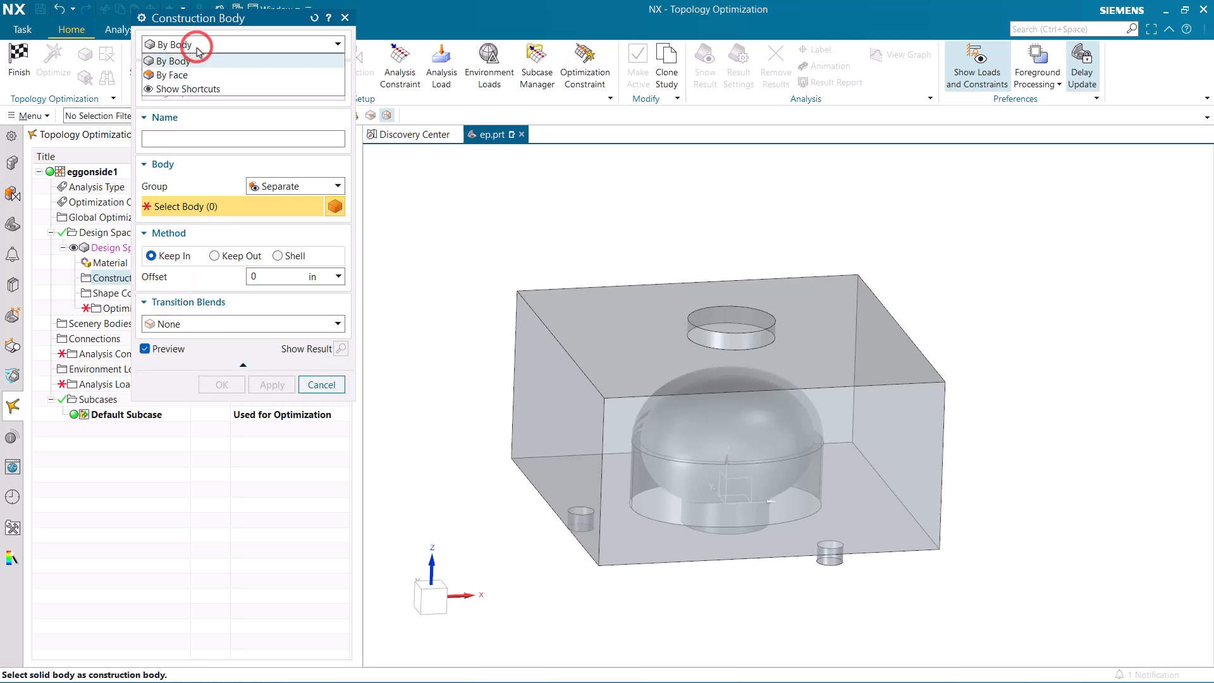
click(183, 74)
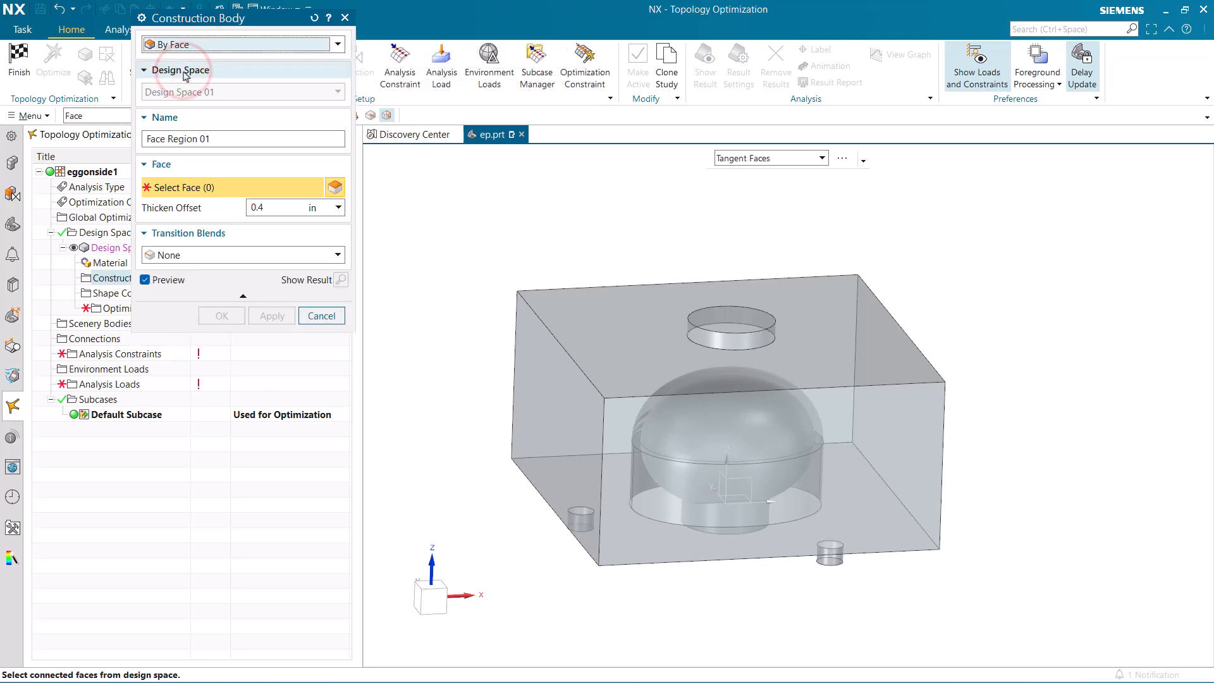
double_click(259, 207)
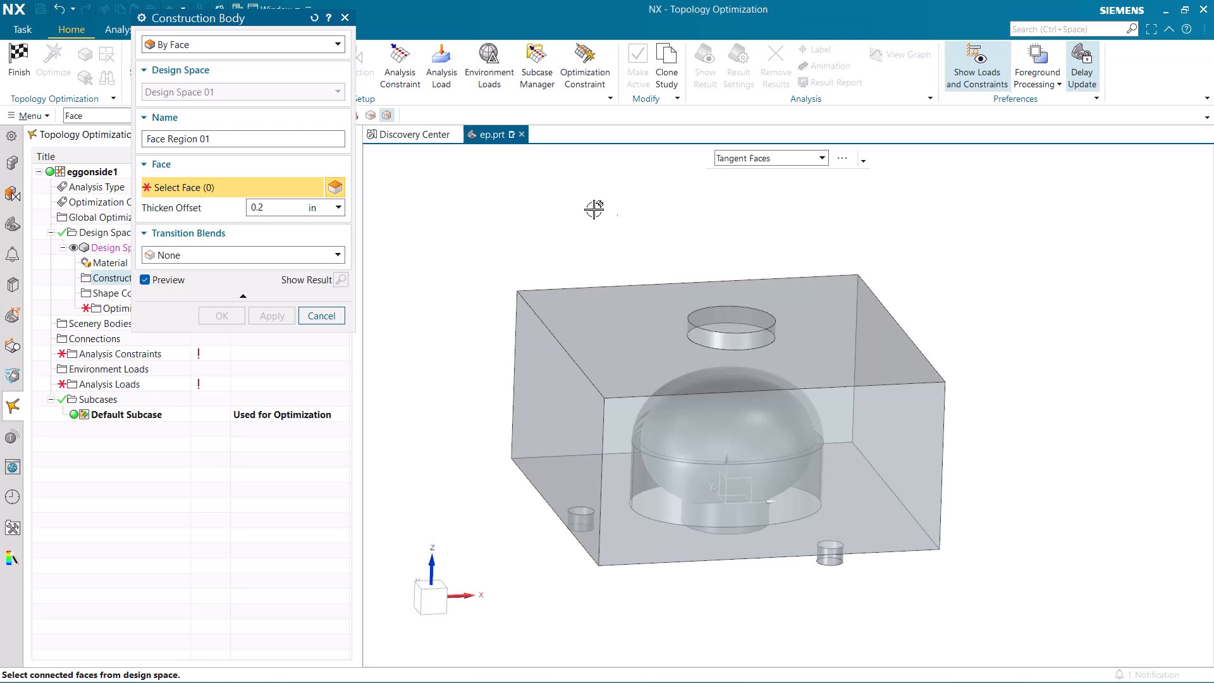
click(721, 314)
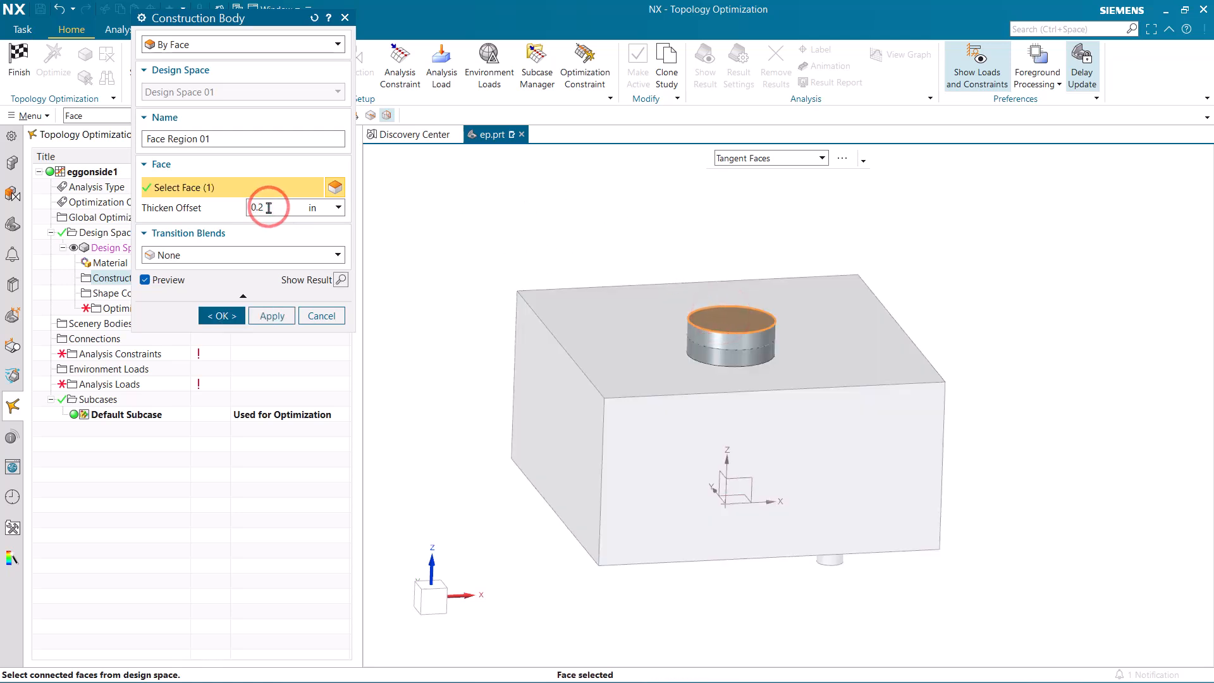
key(Tab)
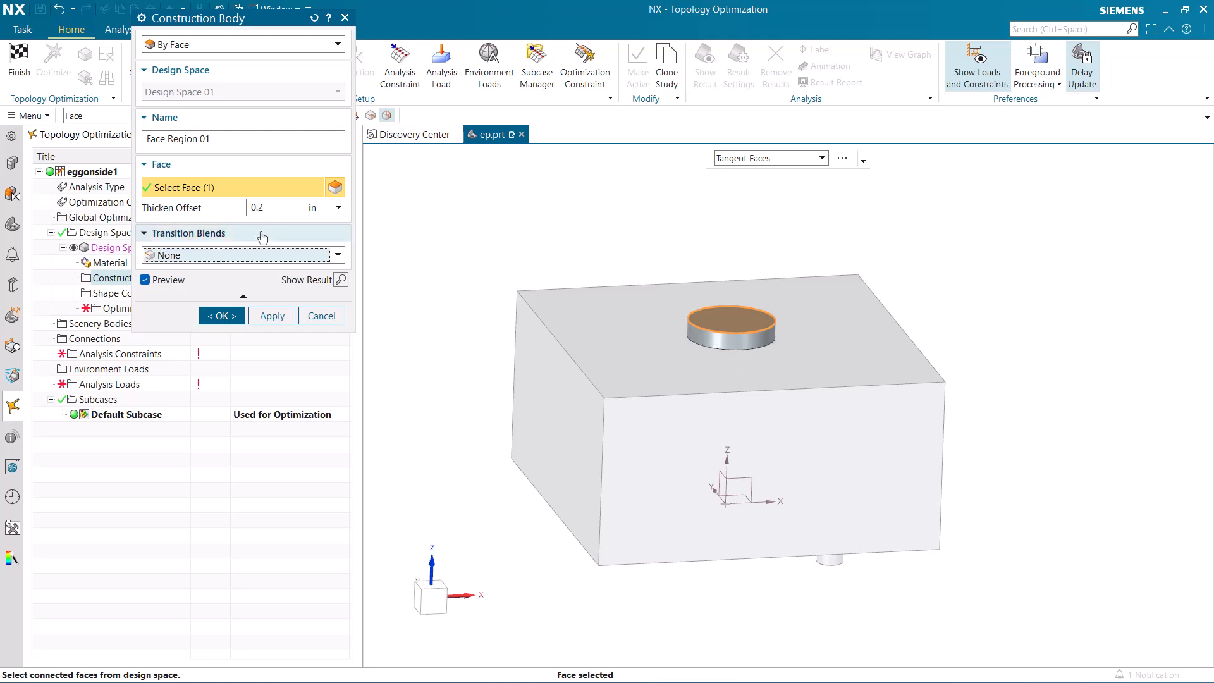
click(254, 255)
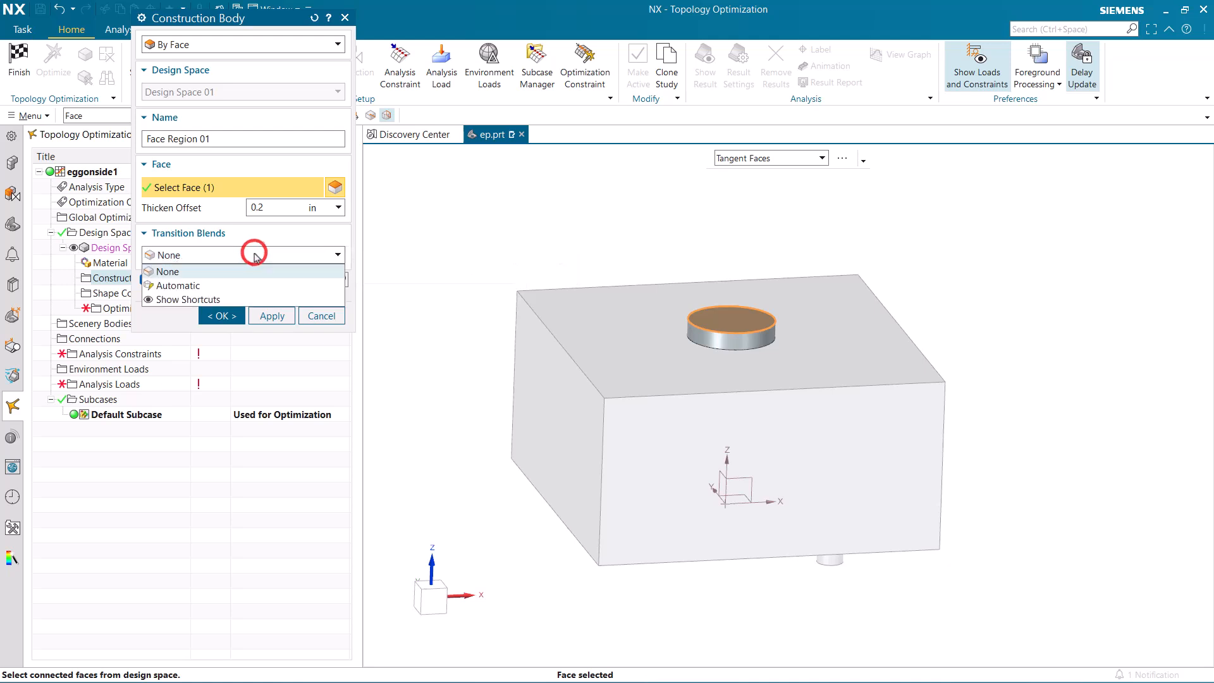
click(254, 254)
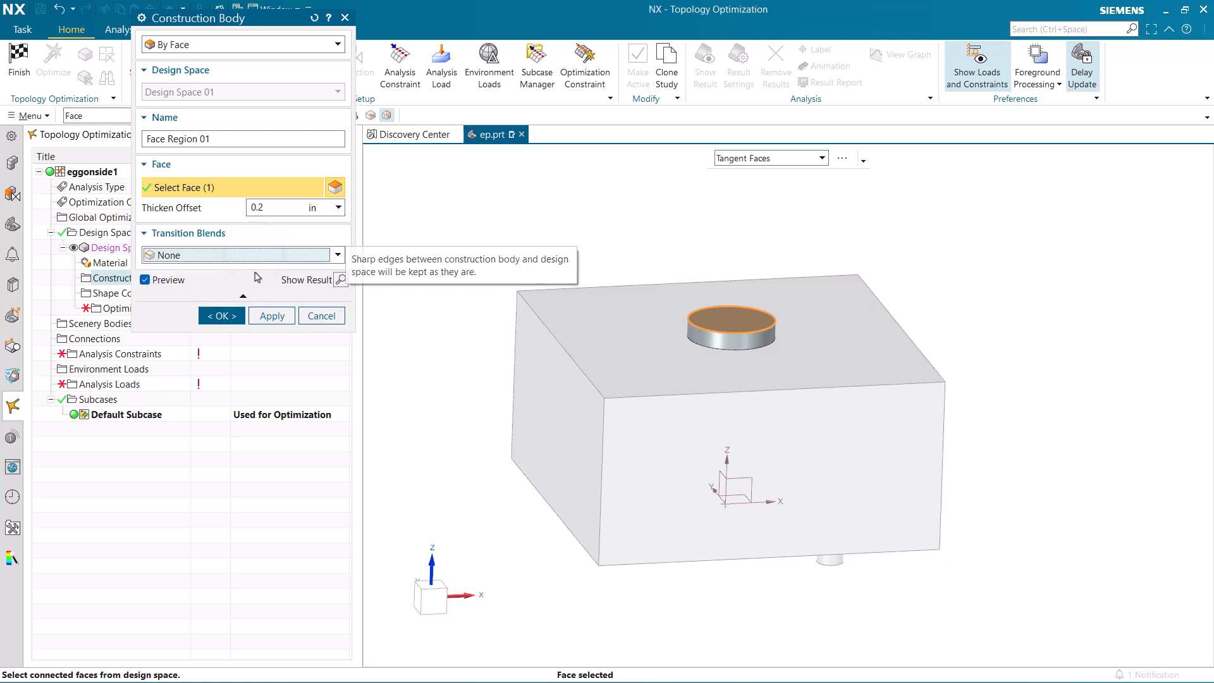
click(272, 315)
Step: Add separate face-based construction bodies with a 0.2 in thicken offset on the end faces of the three small cylinders under the block
middle_drag(445, 479, 445, 437)
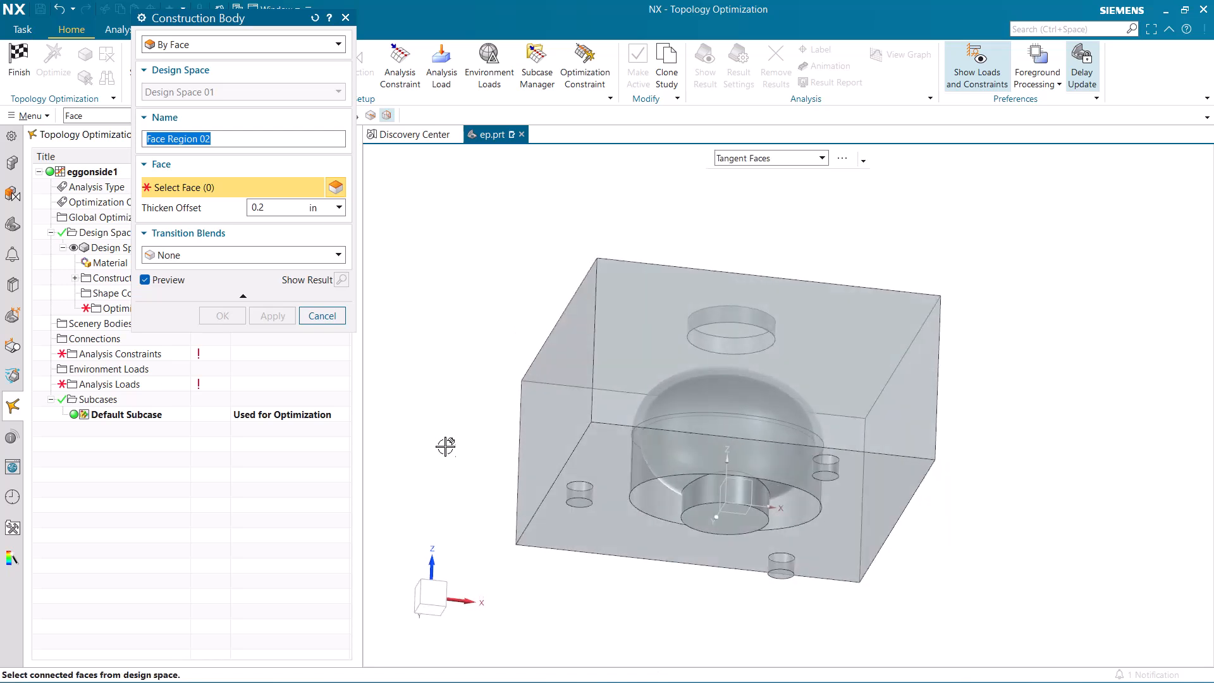
click(574, 506)
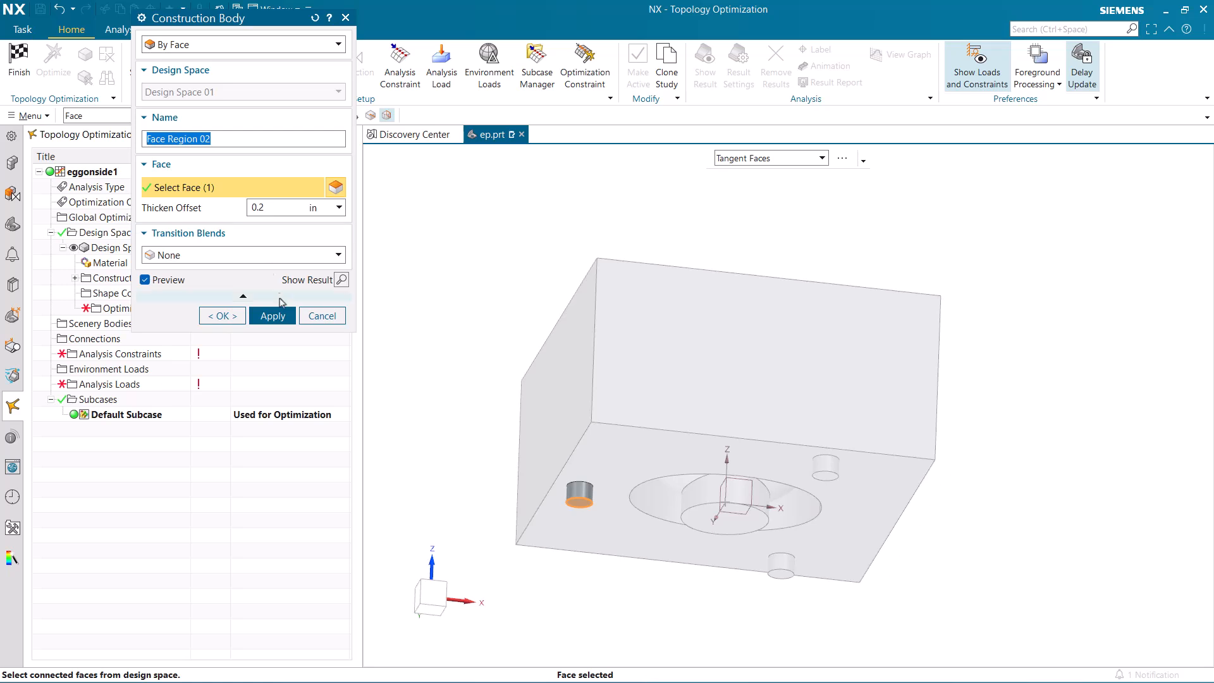
click(272, 315)
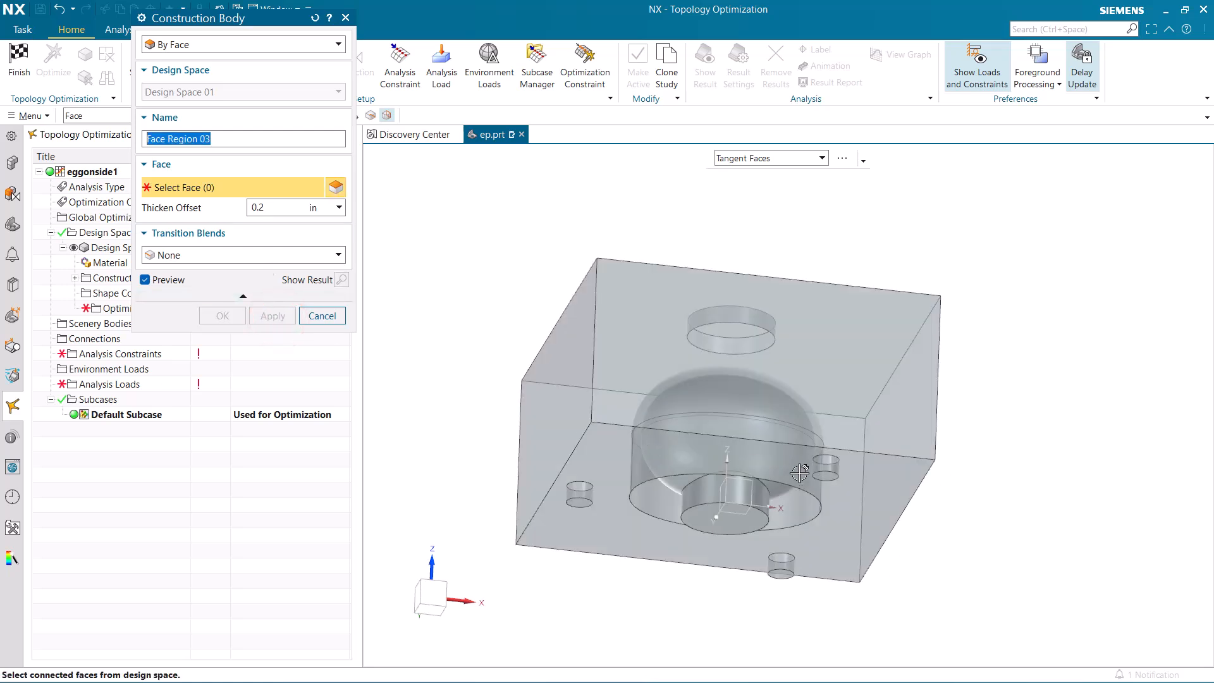
click(825, 474)
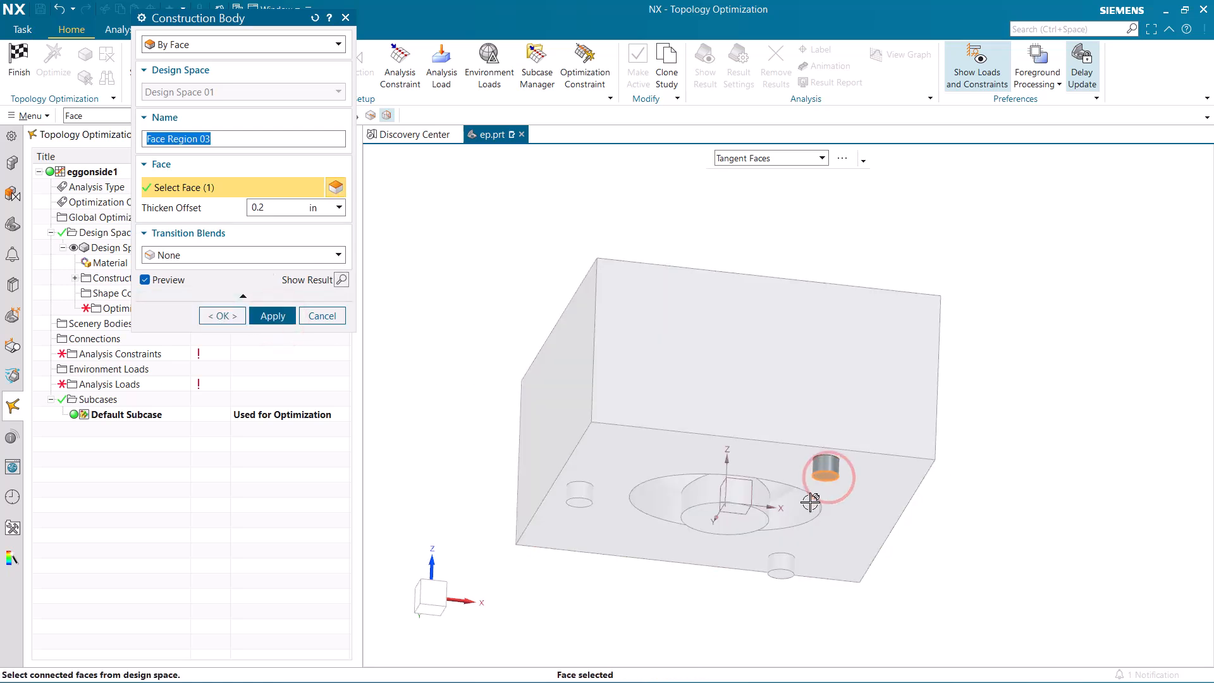
middle_click(790, 598)
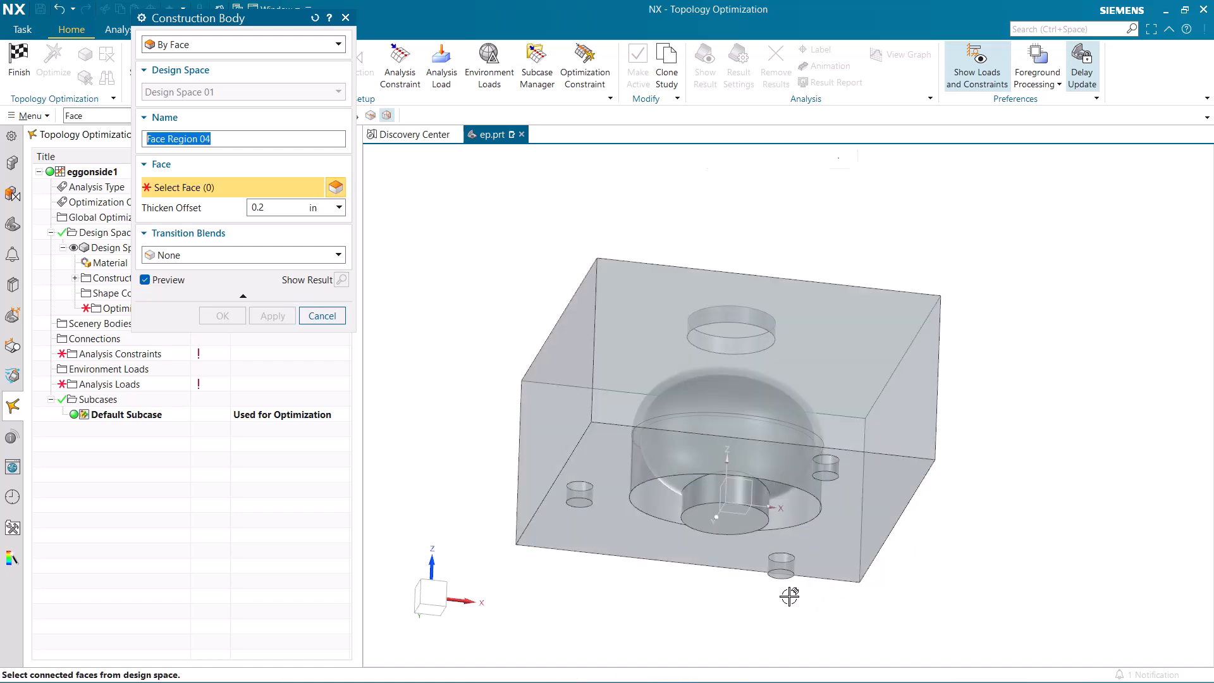
click(780, 565)
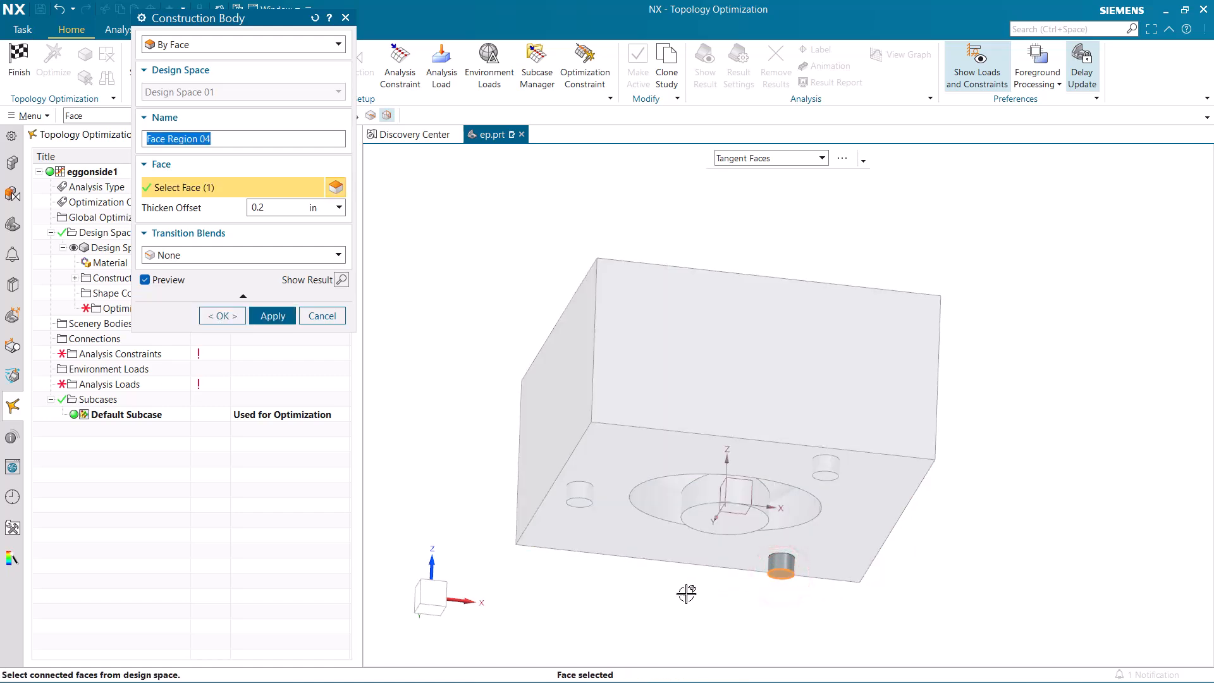
click(218, 316)
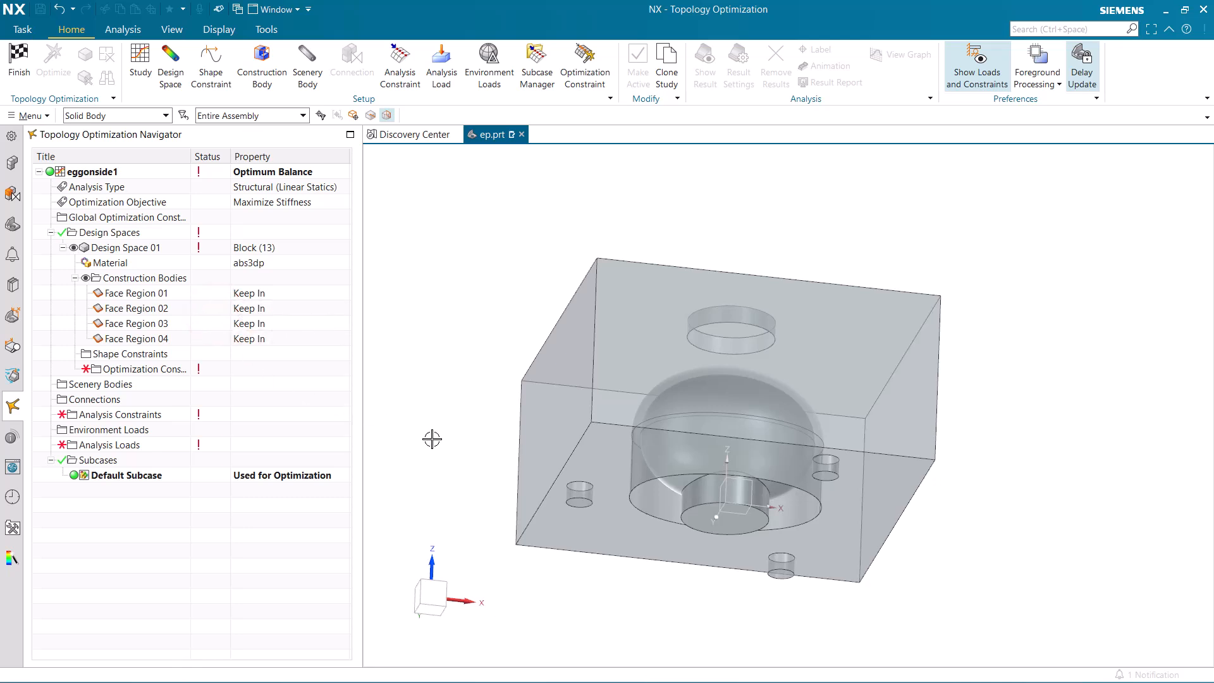
Step: Add a Mass Target optimization constraint of 0.1 lbm to the design space
right_click(147, 370)
click(166, 375)
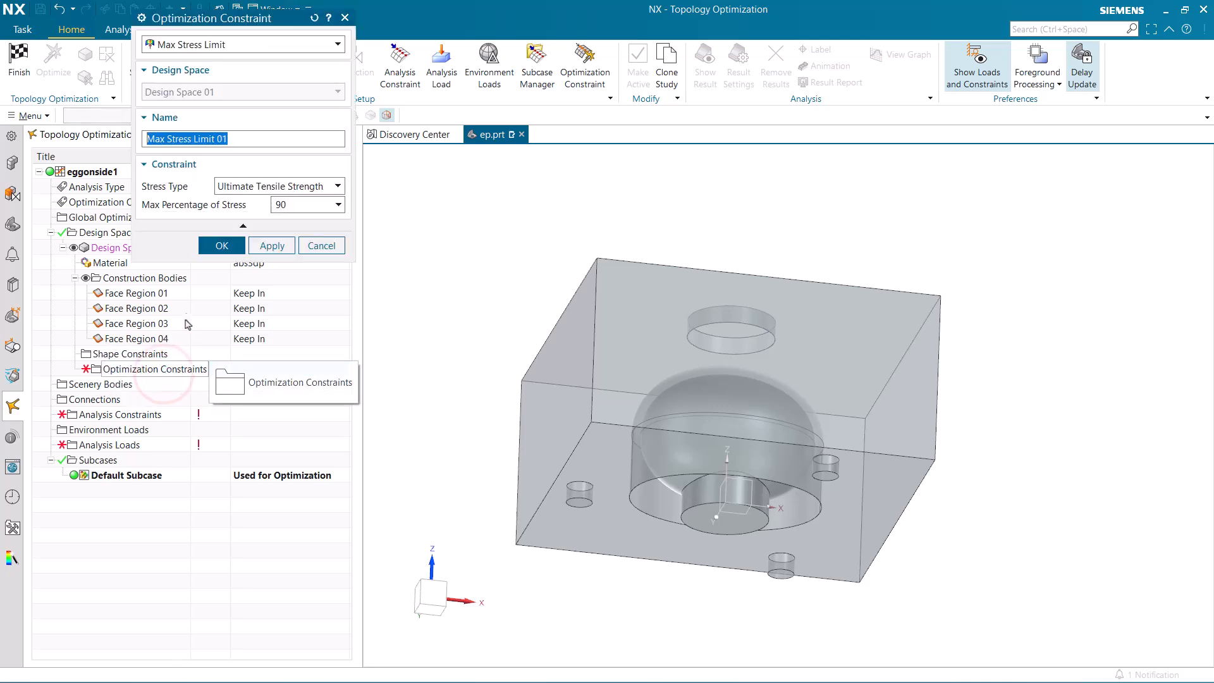
click(215, 45)
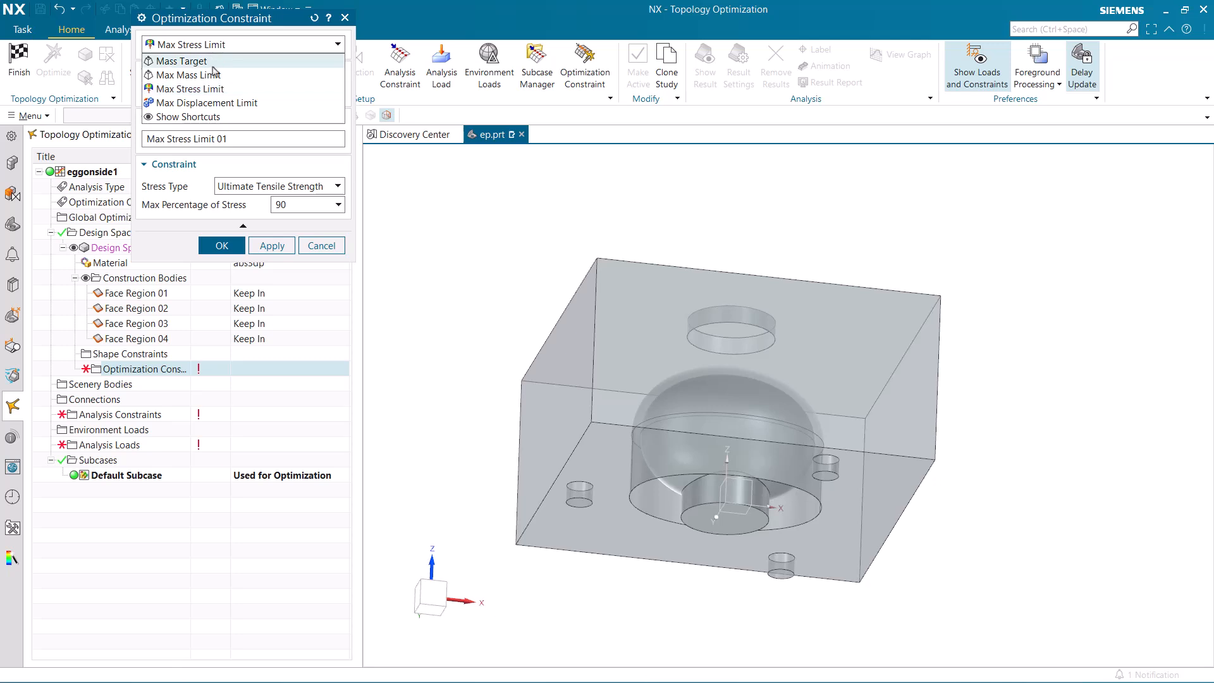
click(215, 62)
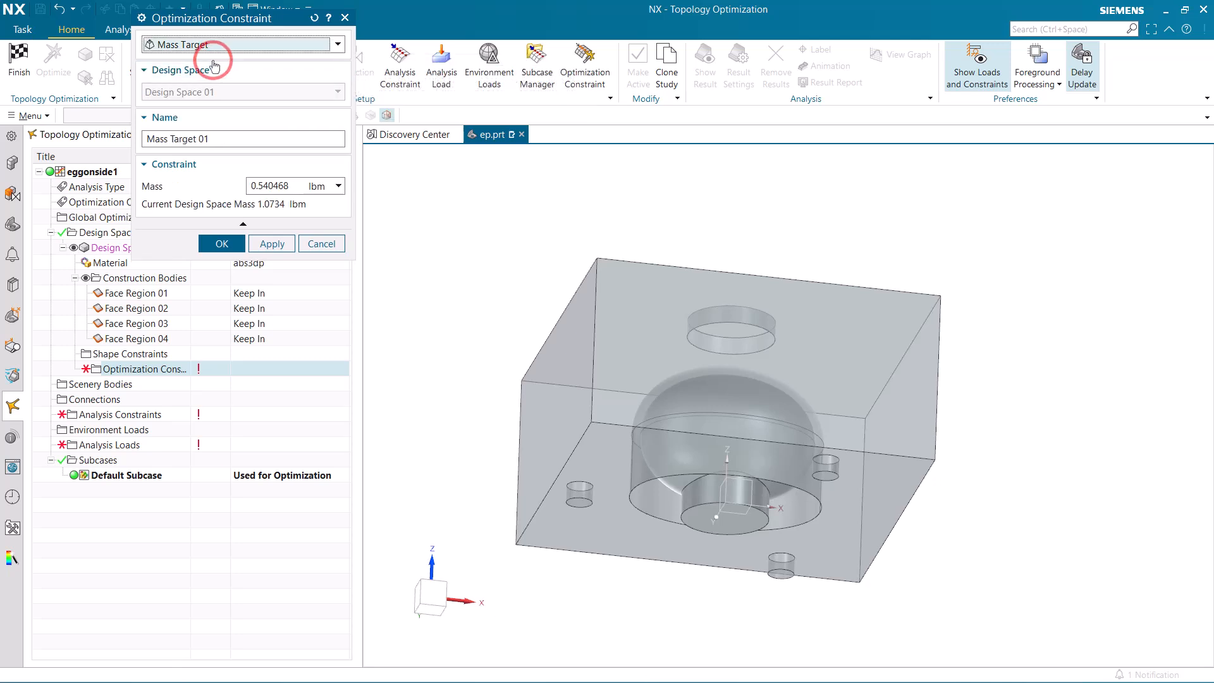
drag(289, 186, 258, 189)
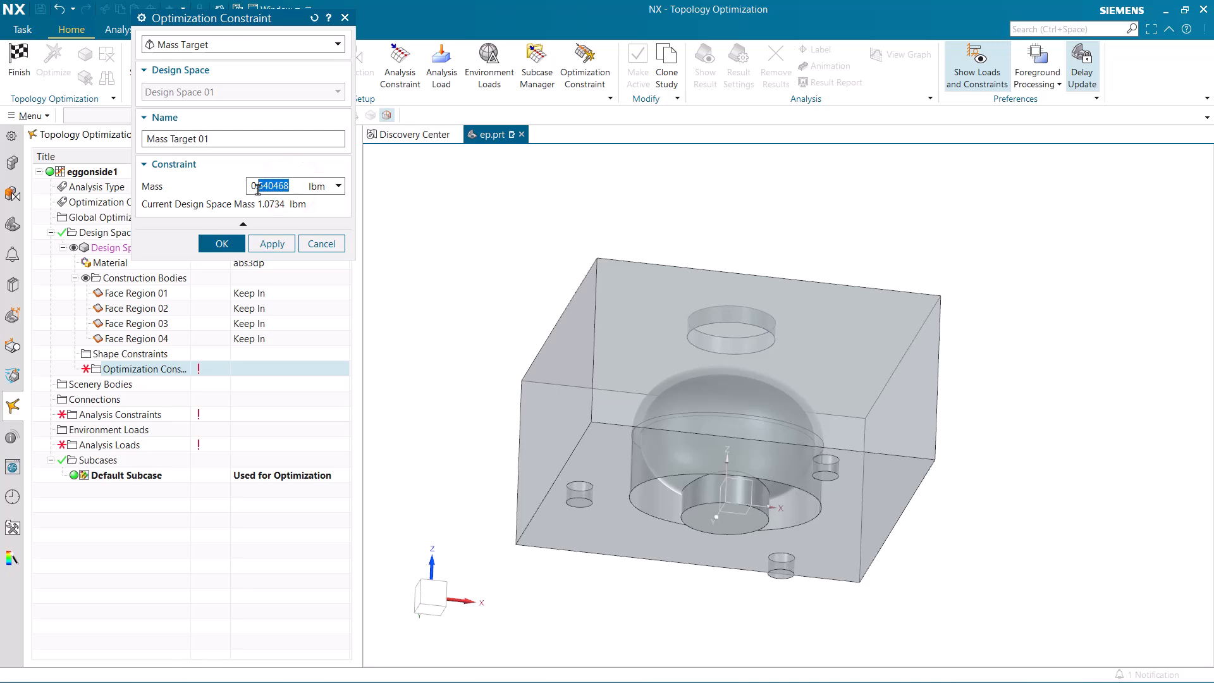
text(1)
click(222, 244)
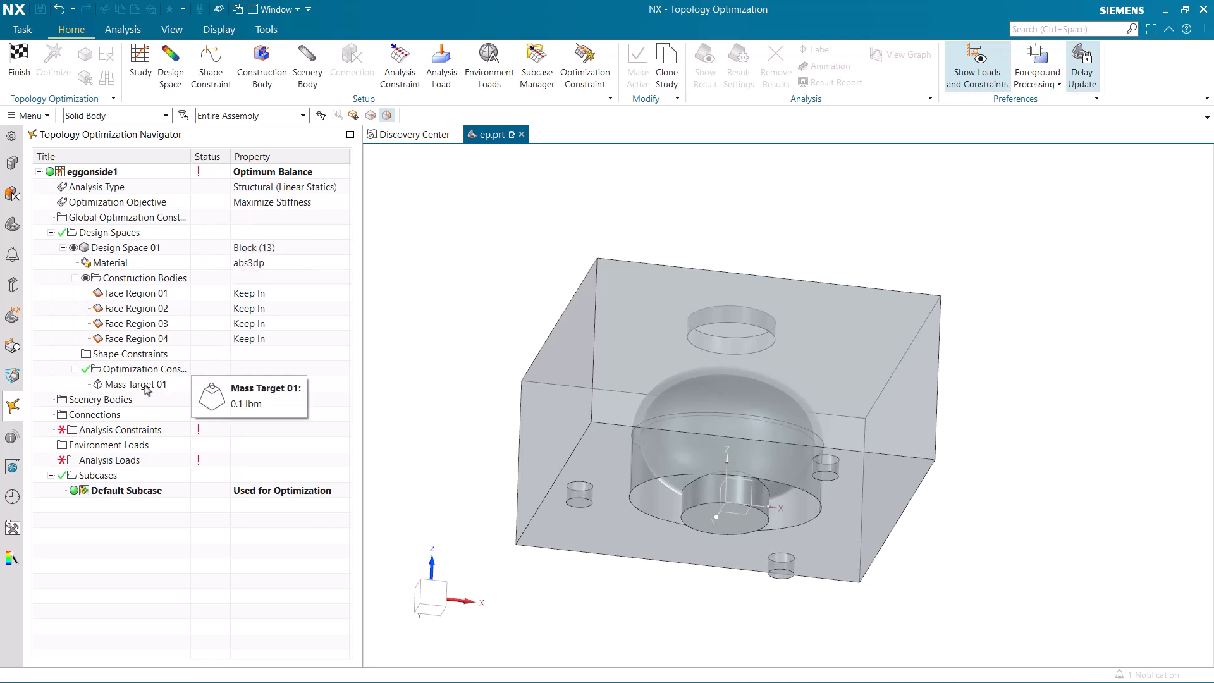
Step: Apply a Planar Slider analysis constraint to the end faces of the three small bottom cylinders, using the plane of the end face
right_click(147, 431)
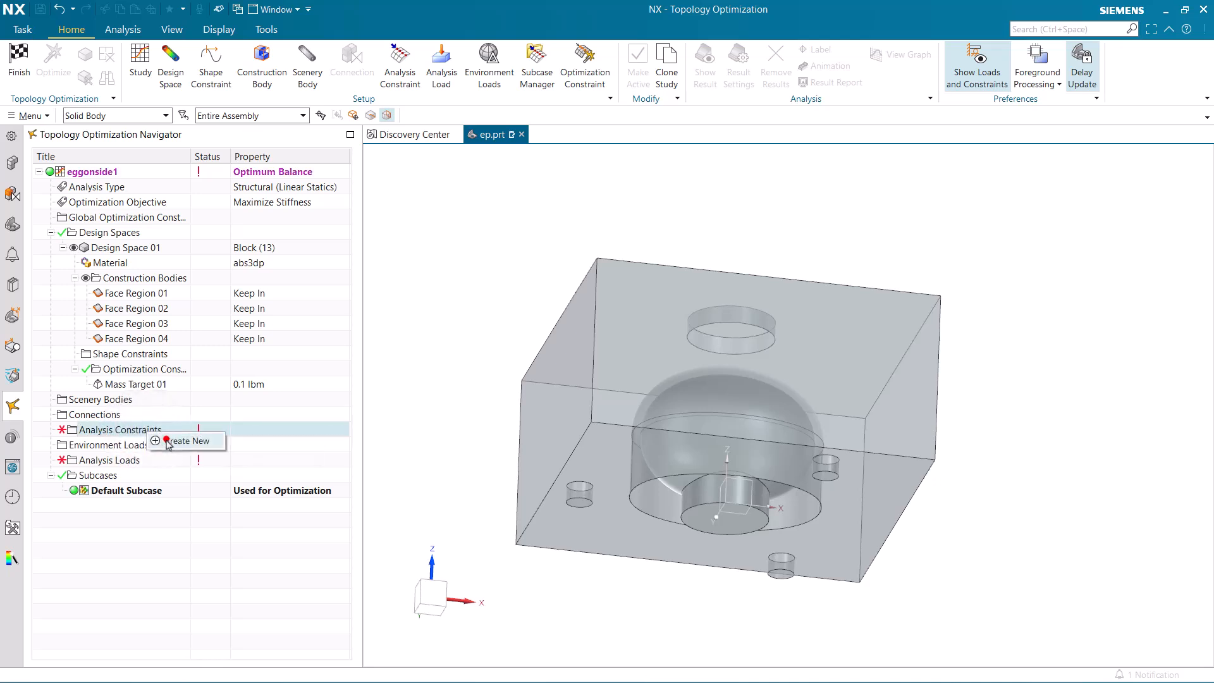
click(158, 440)
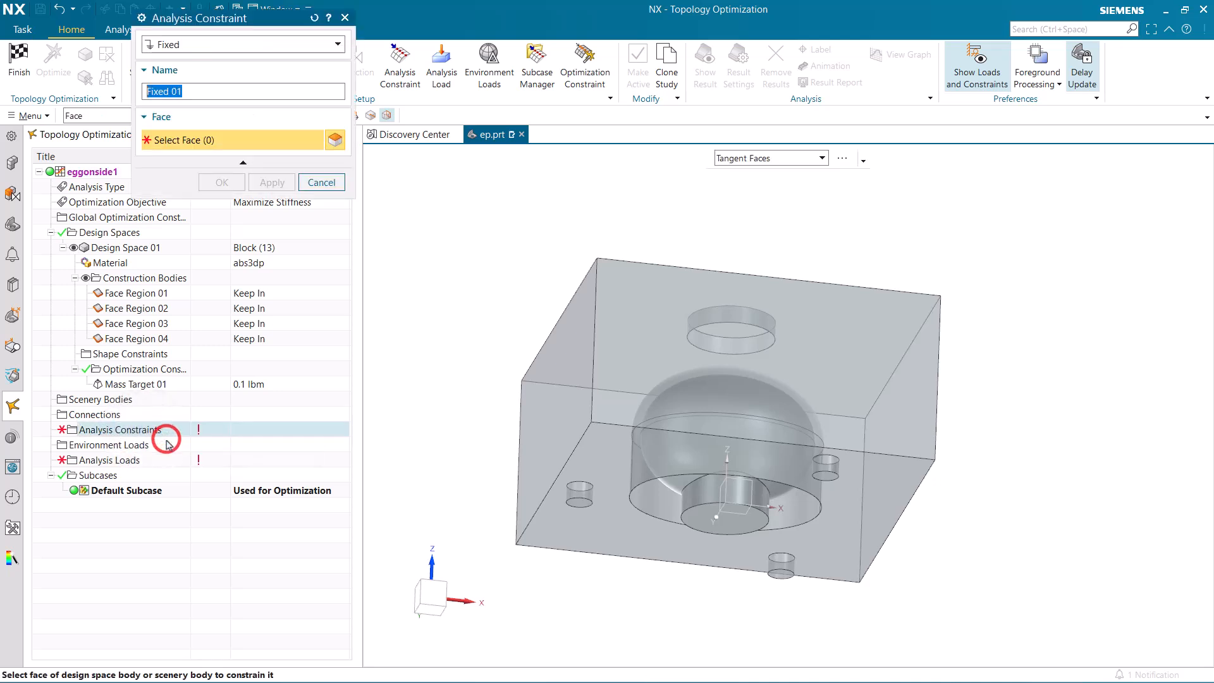
click(220, 46)
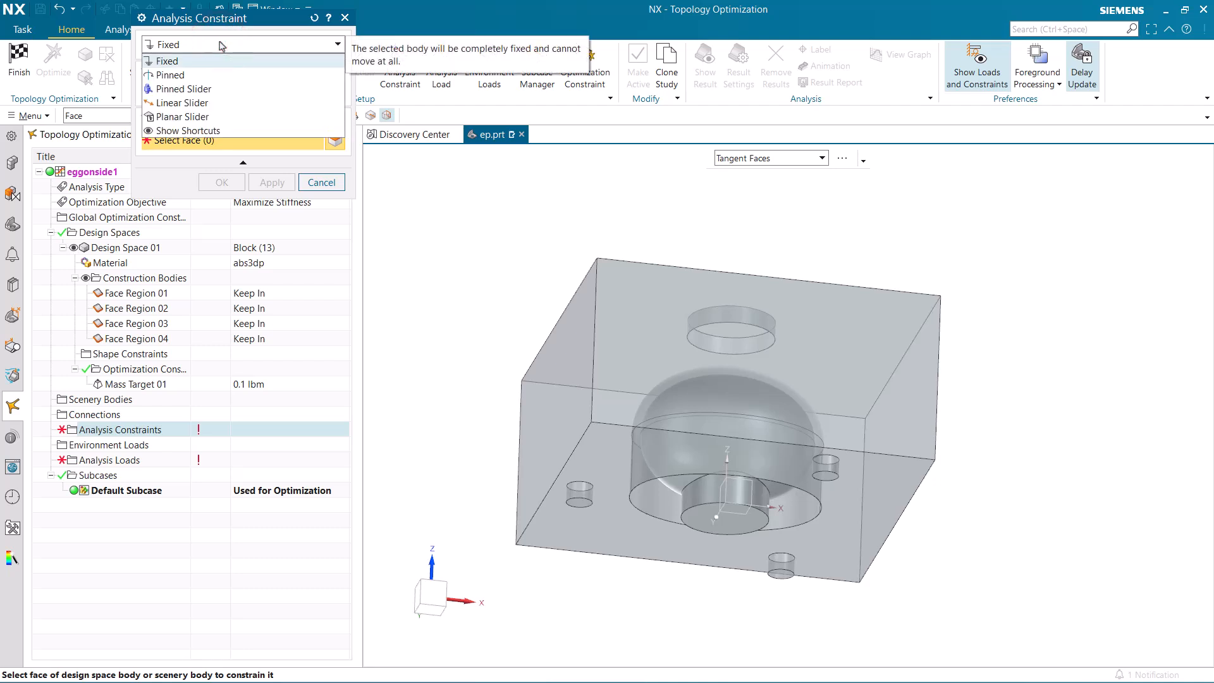
click(208, 116)
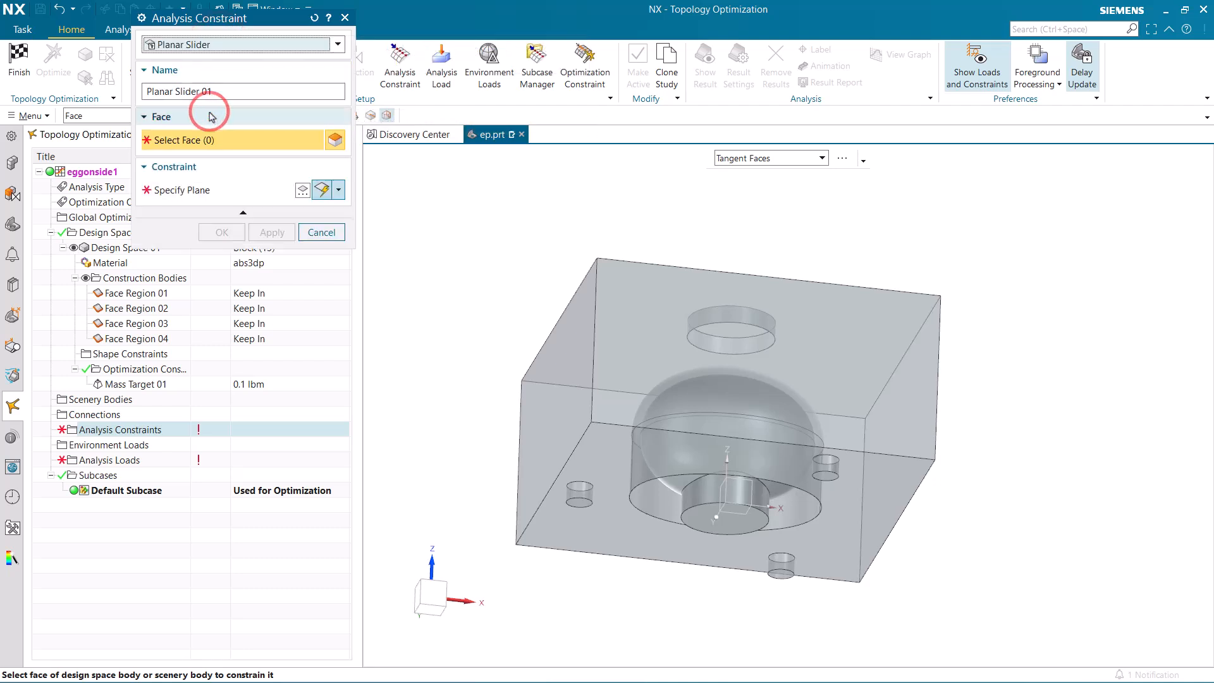
mouse_move(453, 464)
middle_down()
mouse_move(455, 425)
mouse_move(434, 455)
middle_up()
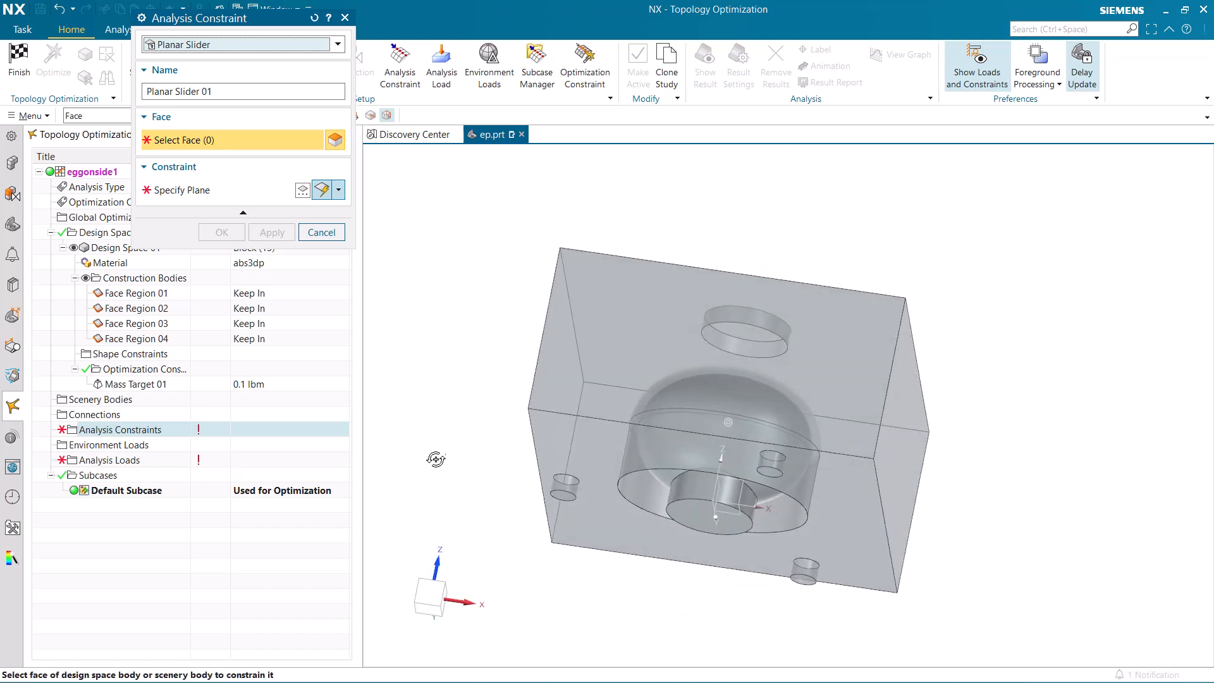
click(562, 496)
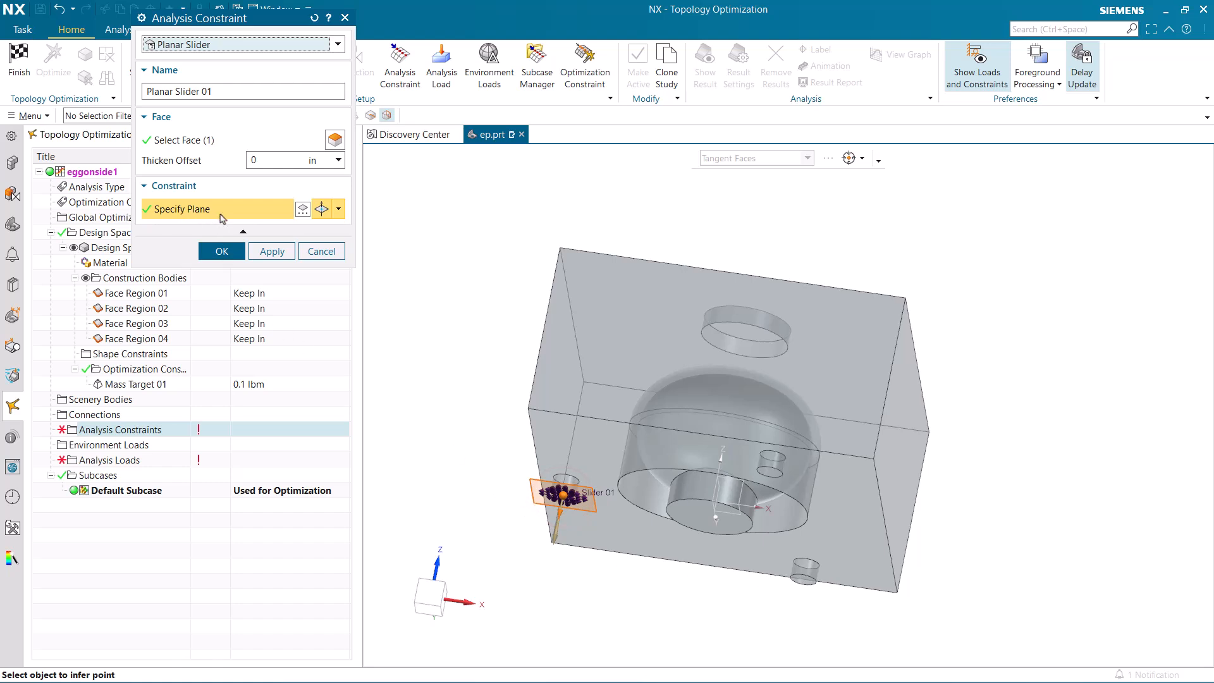
click(190, 141)
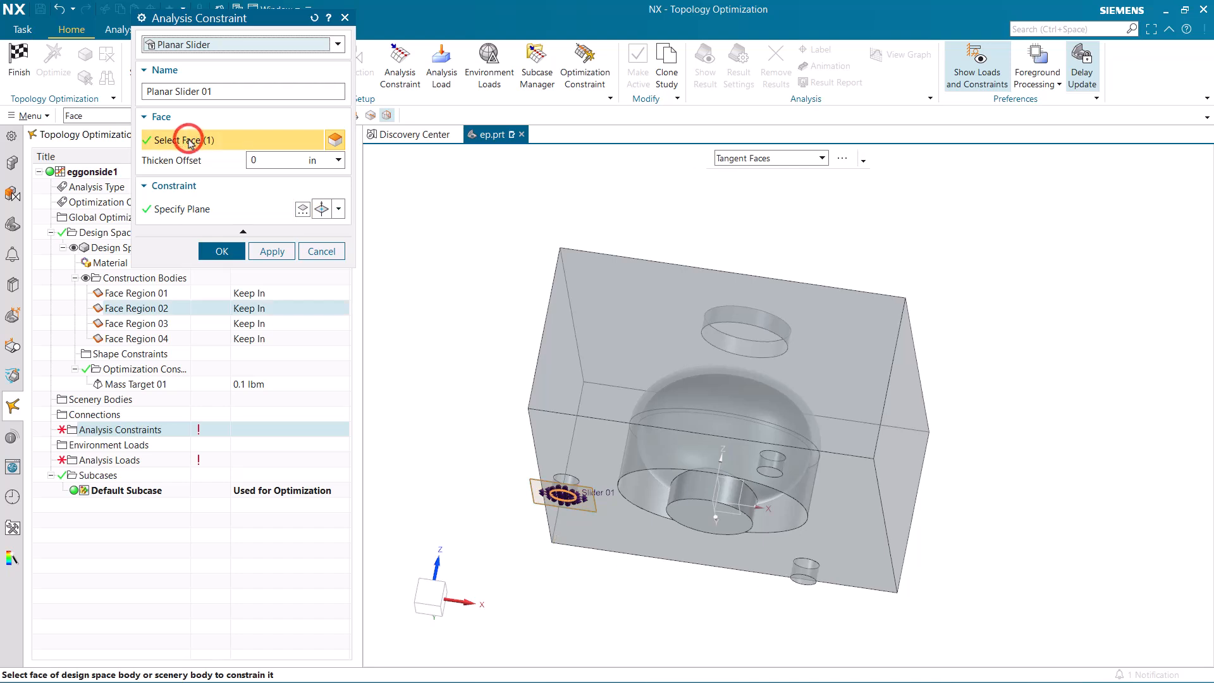
click(772, 473)
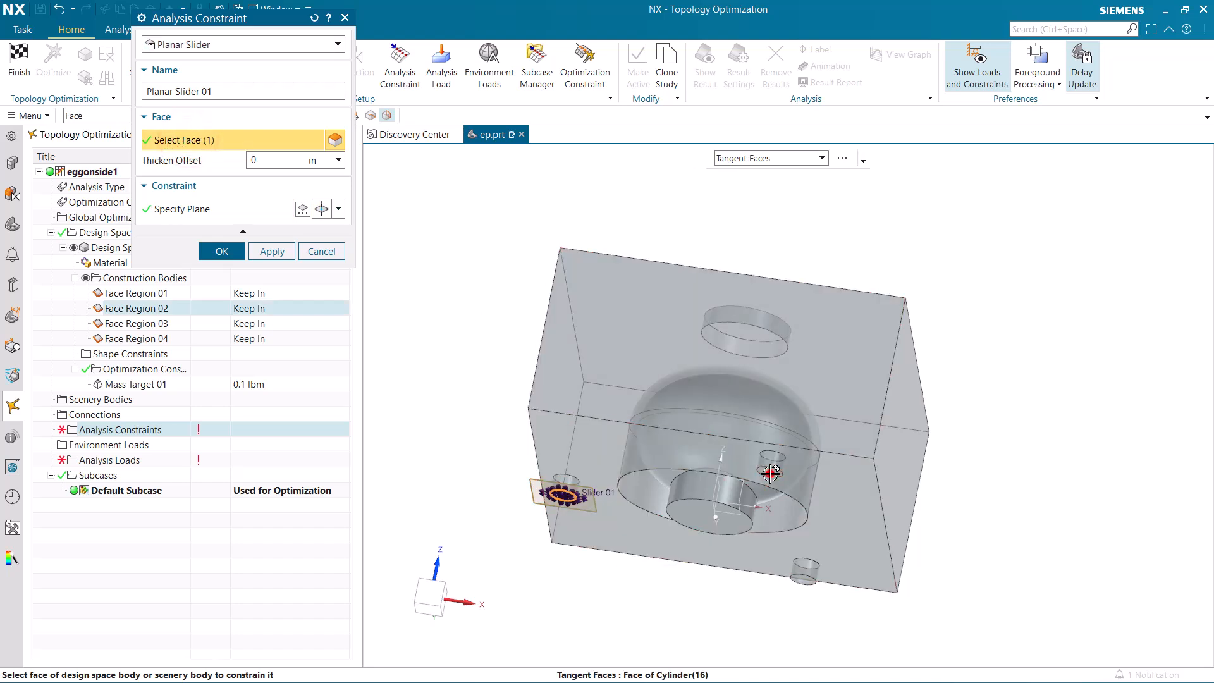
click(799, 579)
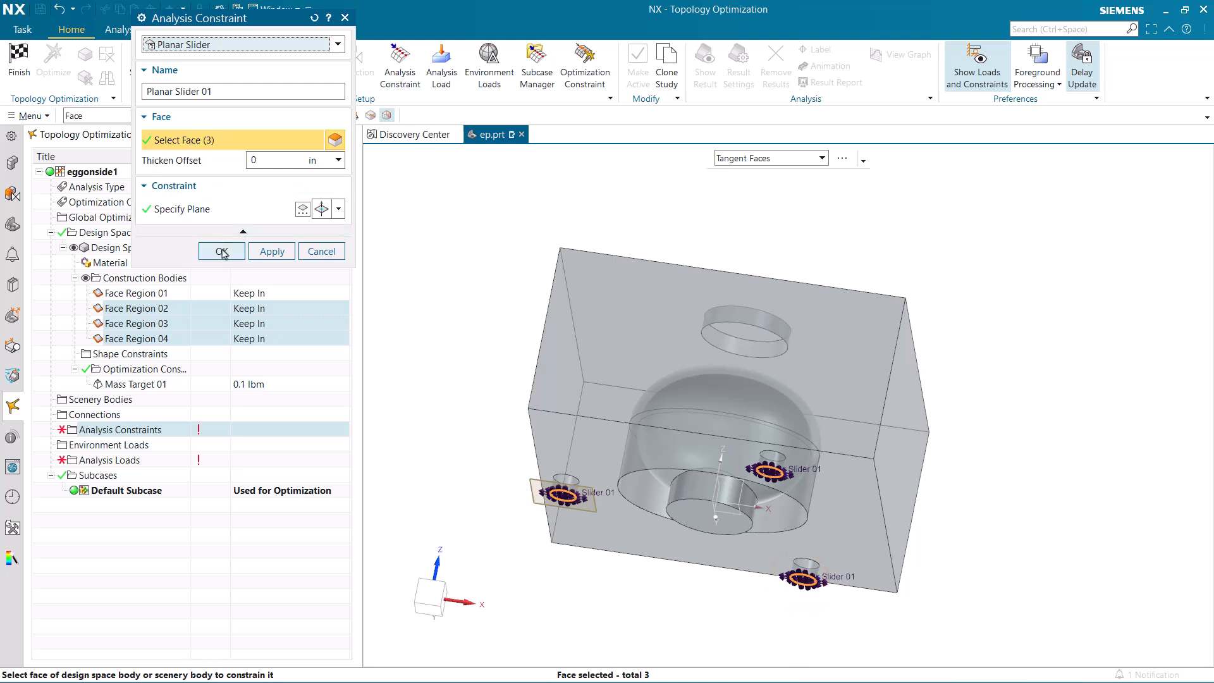
click(272, 252)
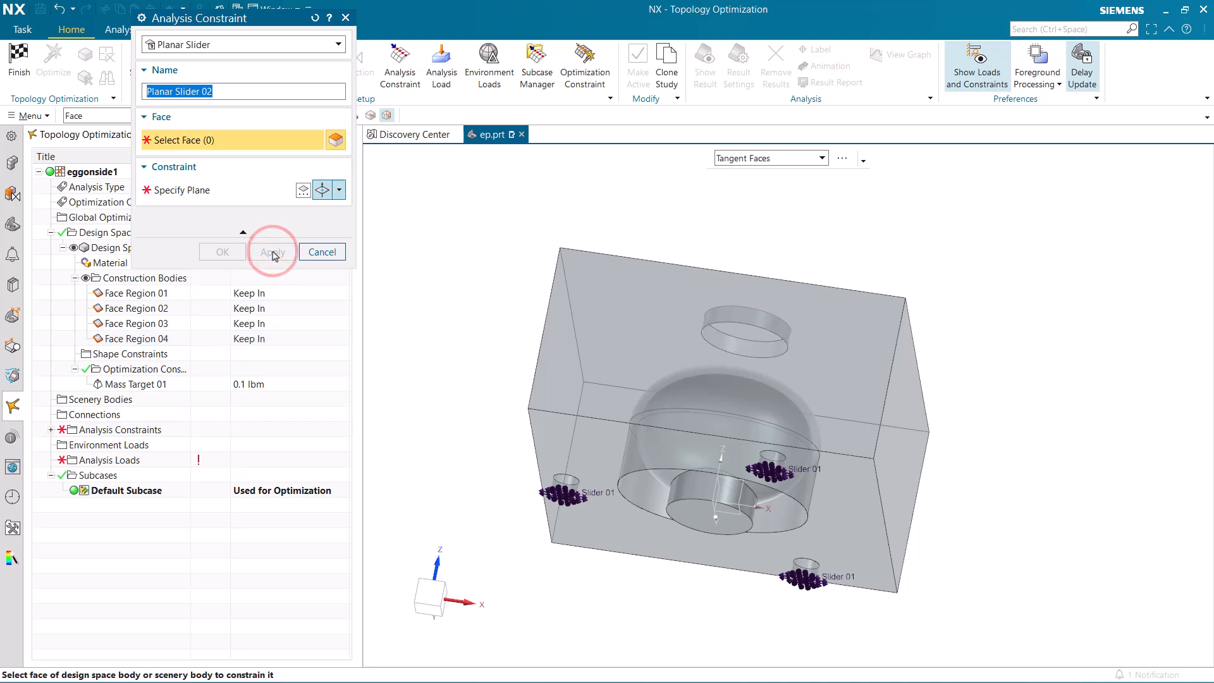
Step: Set the new analysis constraint's type to Linear Slider
click(193, 44)
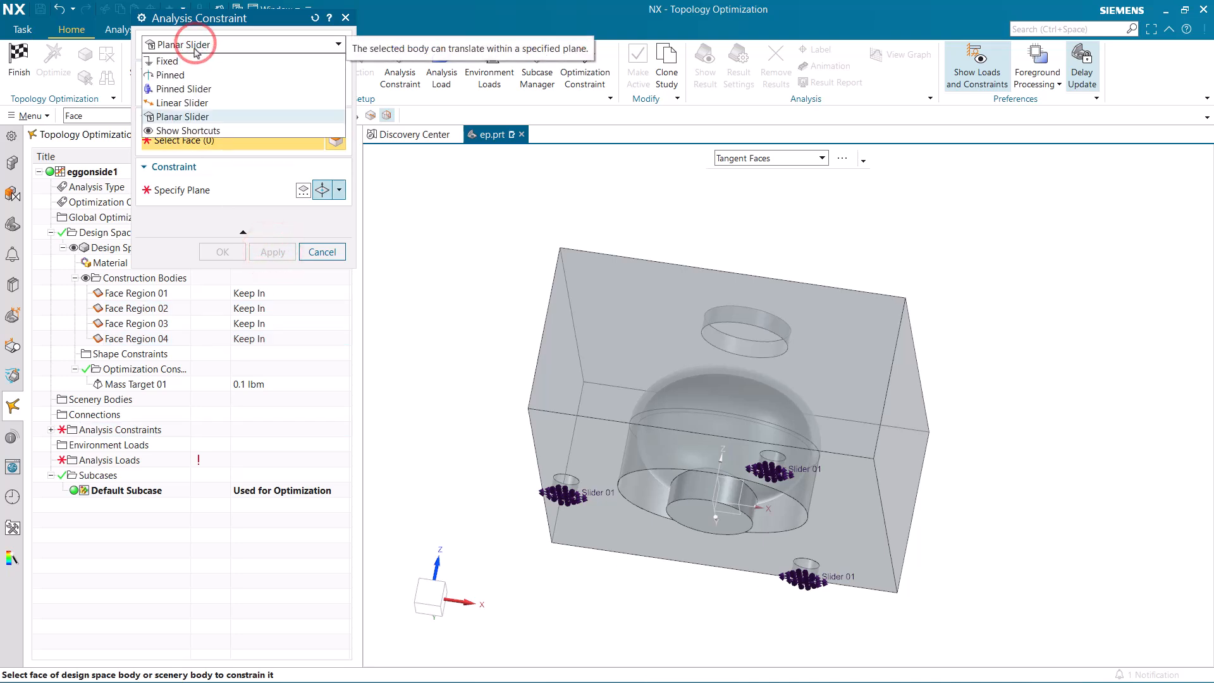
click(204, 103)
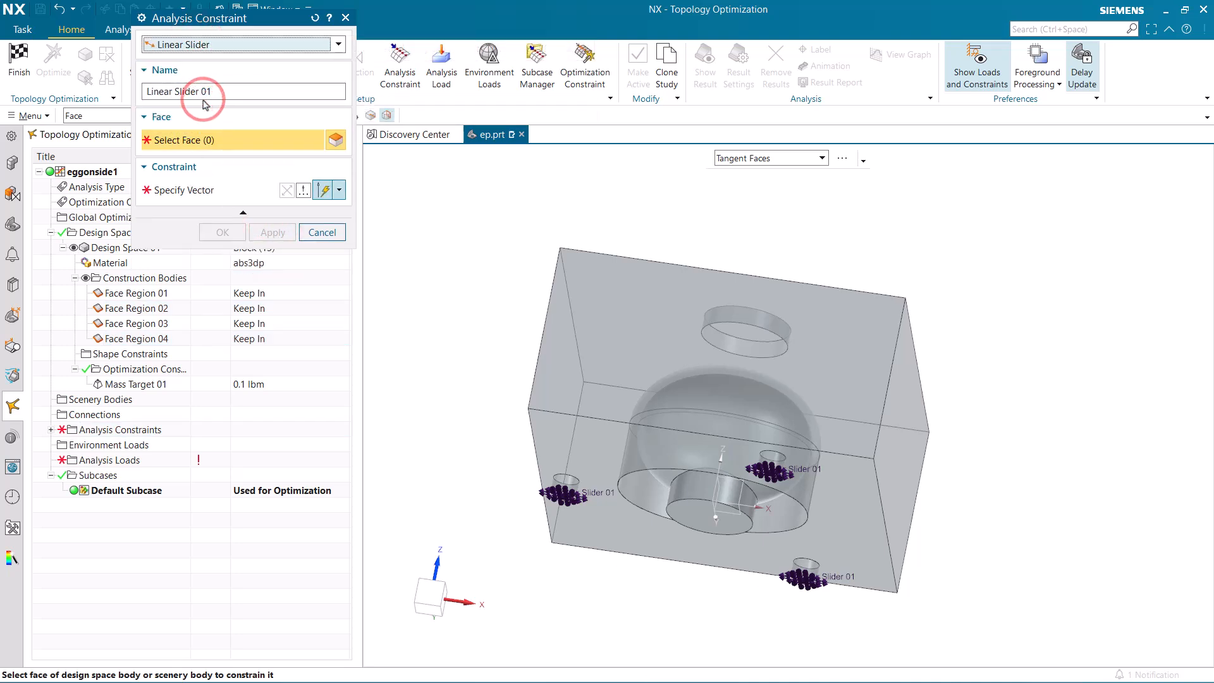
Step: Add a Linear Slider constraint on the flat top face of the small upper cylinder, directed along -ZC
middle_drag(493, 204, 571, 269)
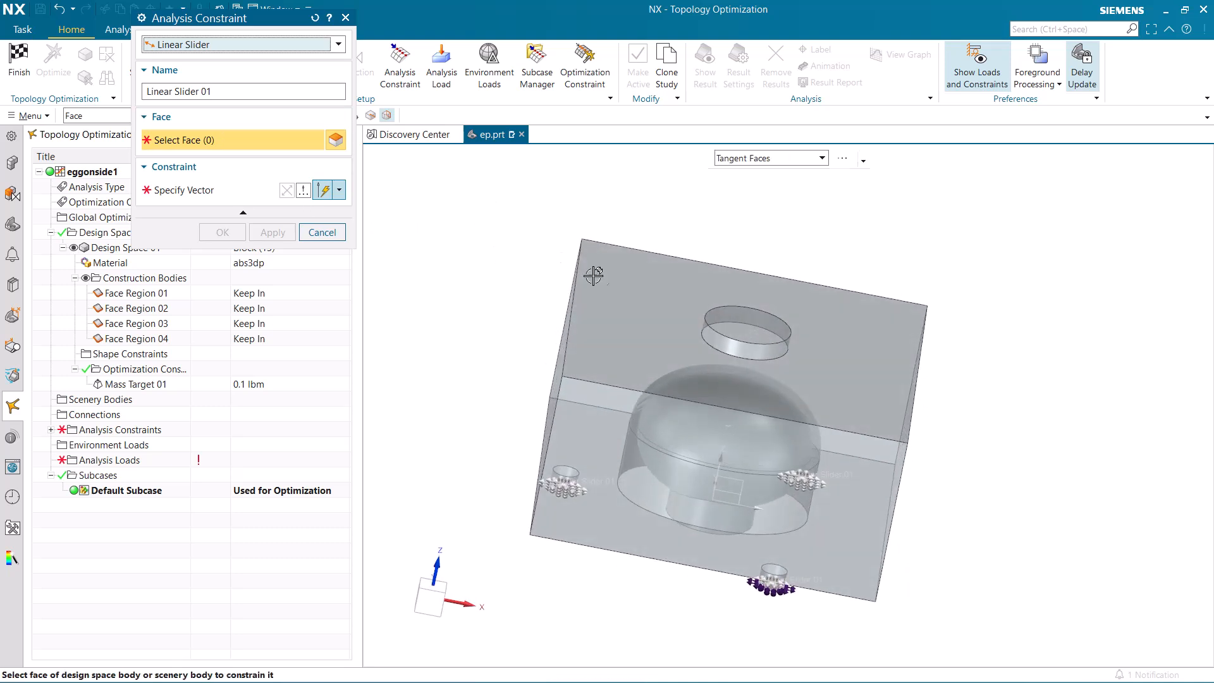
click(741, 323)
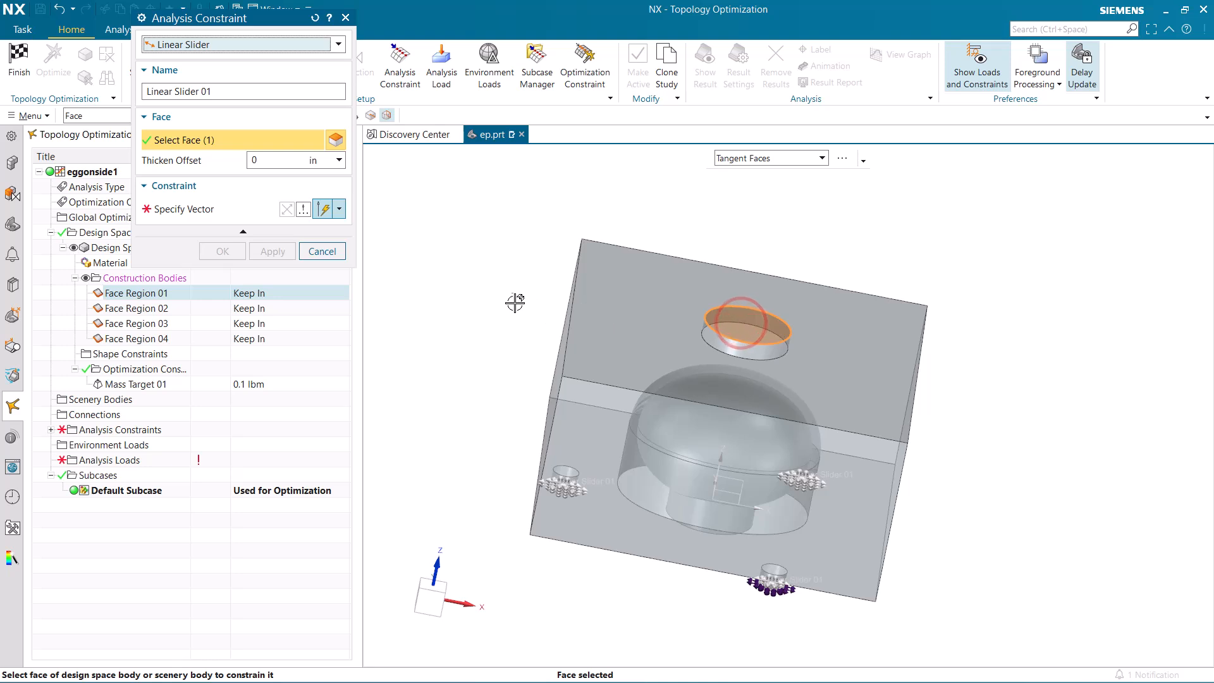
click(212, 214)
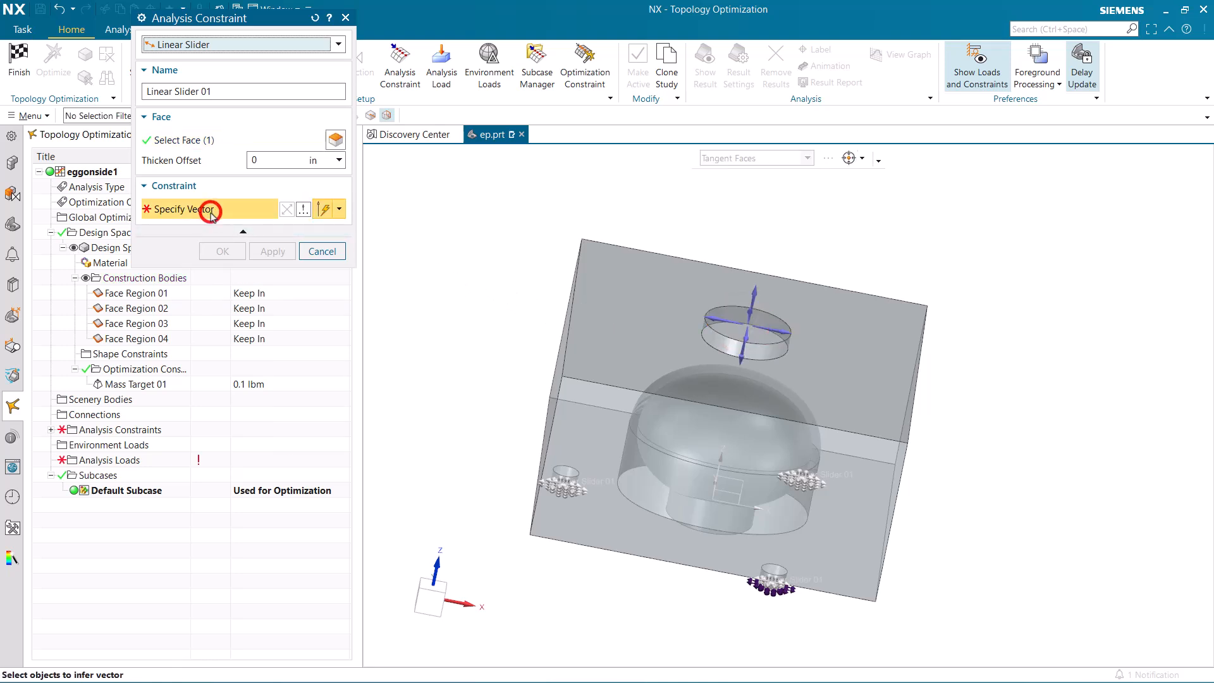
click(339, 209)
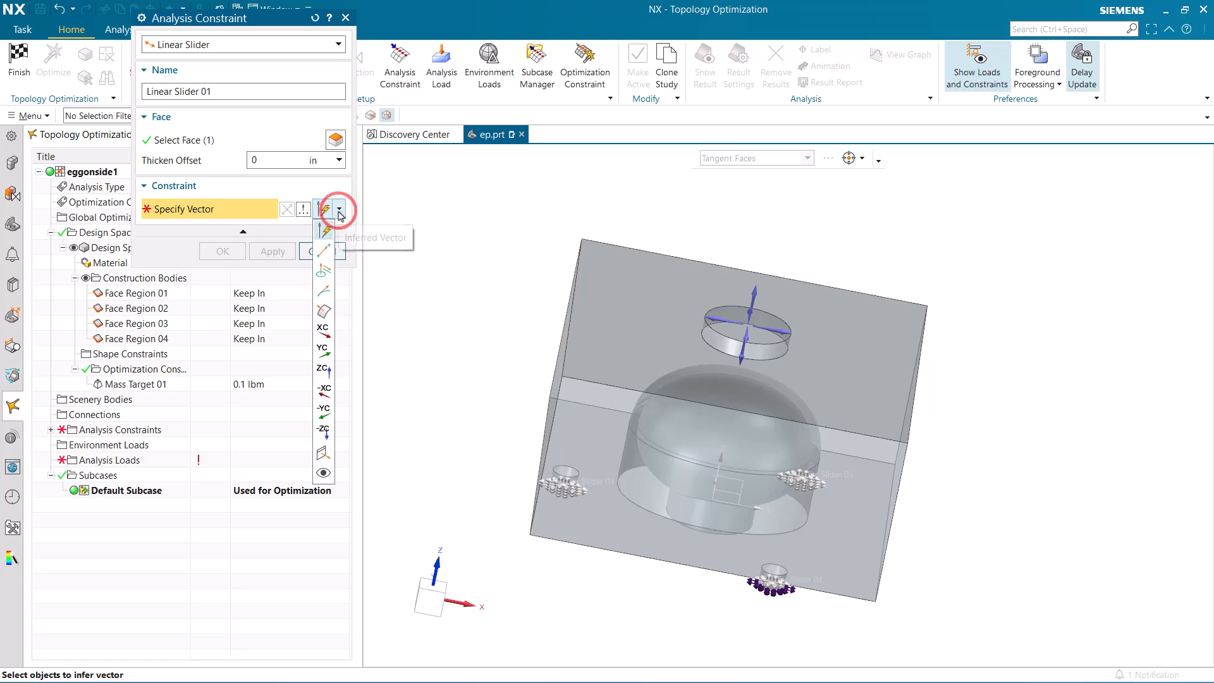
click(323, 430)
mouse_move(503, 331)
middle_down()
mouse_move(431, 330)
mouse_move(521, 314)
middle_up()
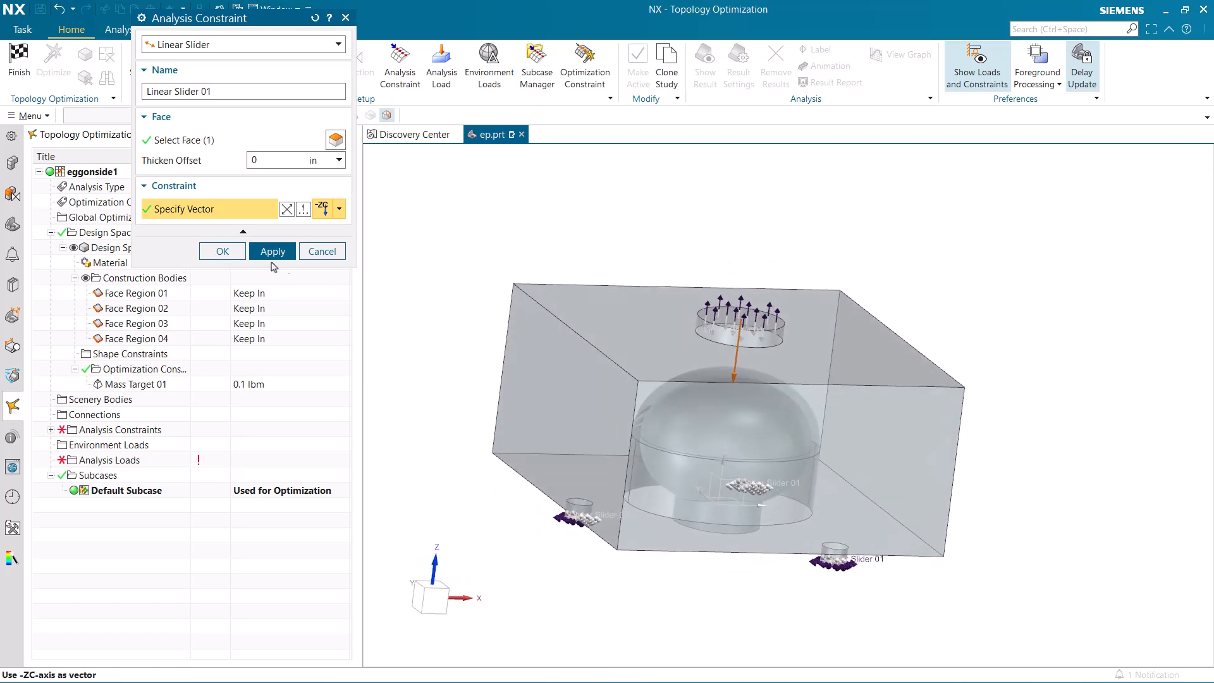
click(226, 251)
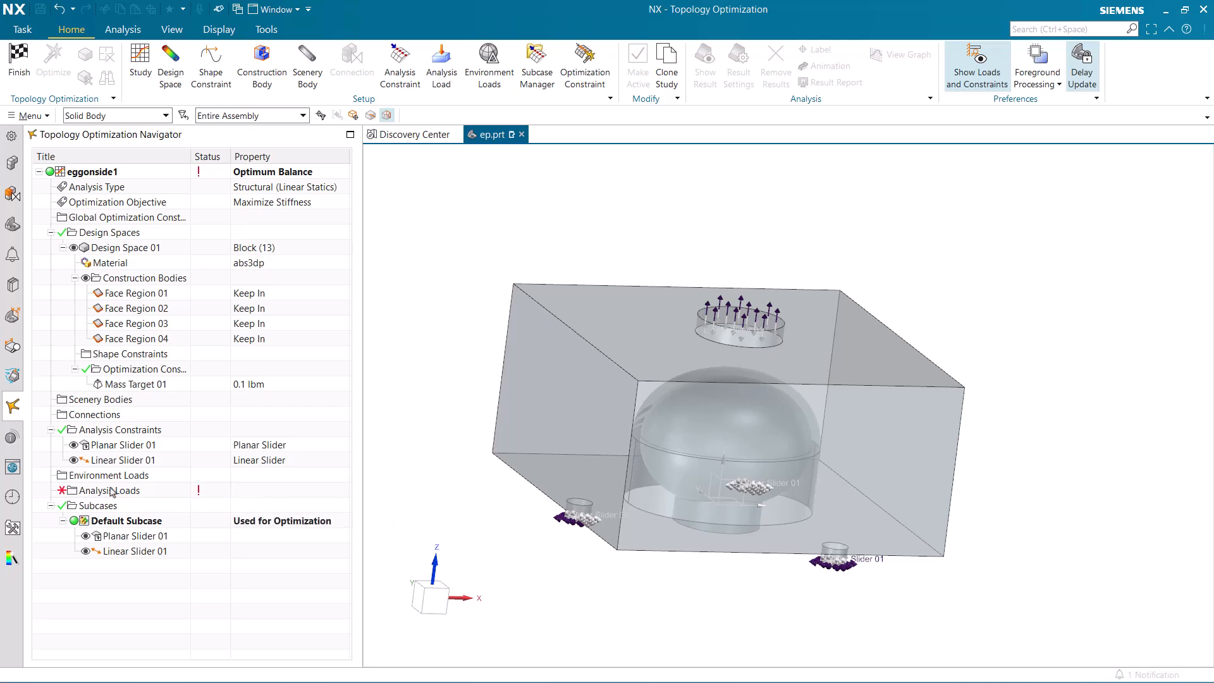
Step: Add a 1 lbf Force load along -ZC on the flat top face of the small upper cylinder
click(112, 492)
click(140, 496)
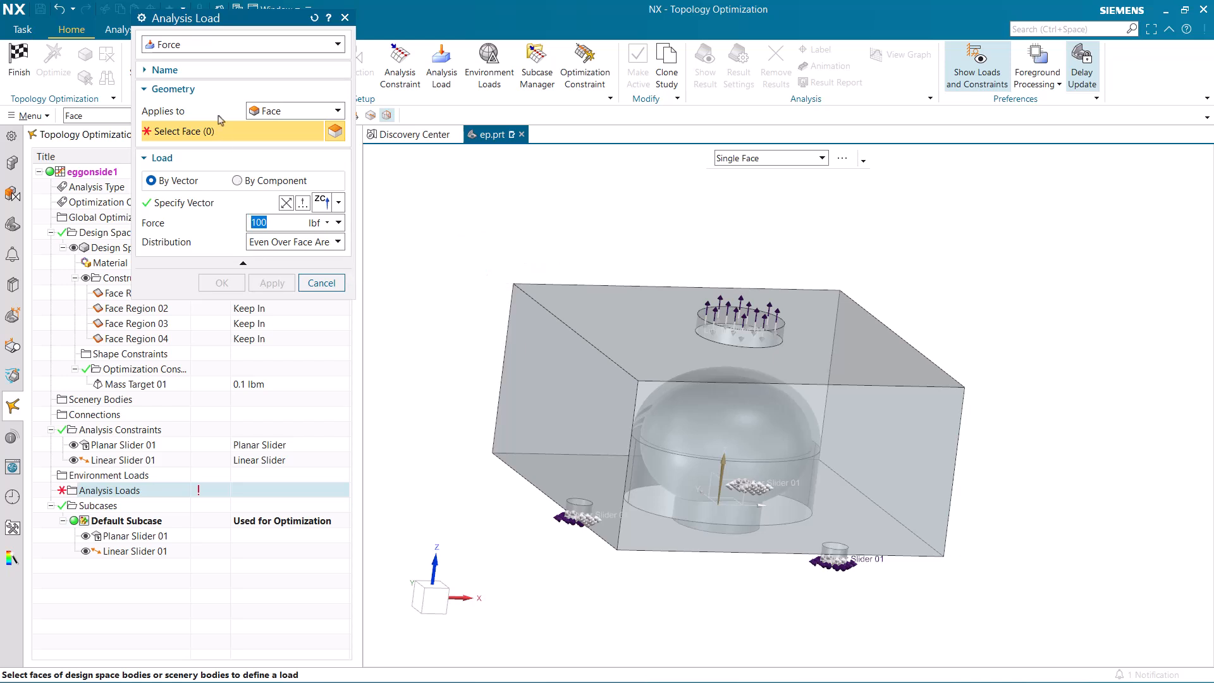
click(206, 46)
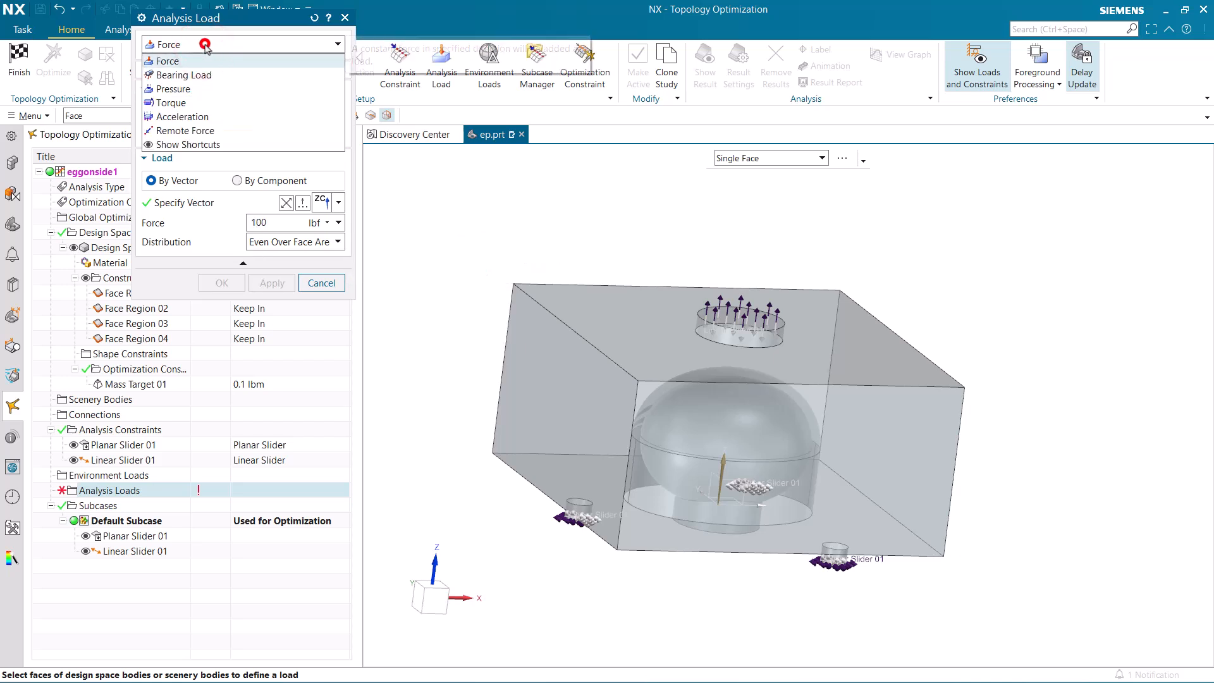
click(205, 44)
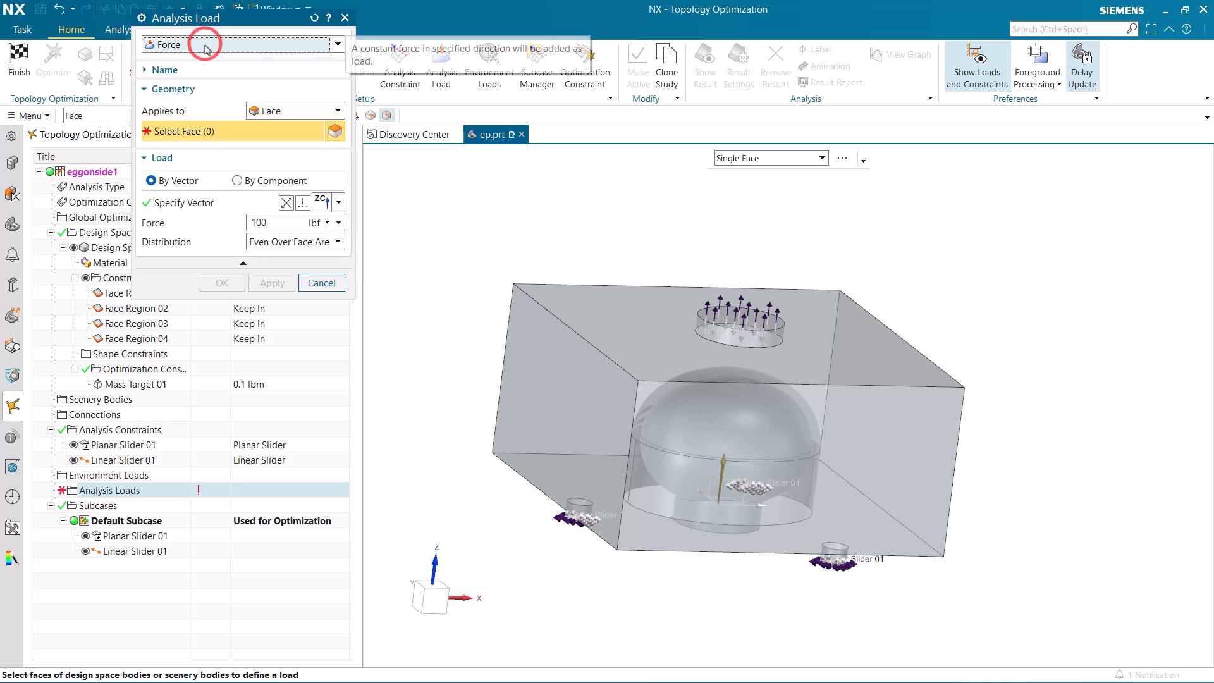
click(712, 316)
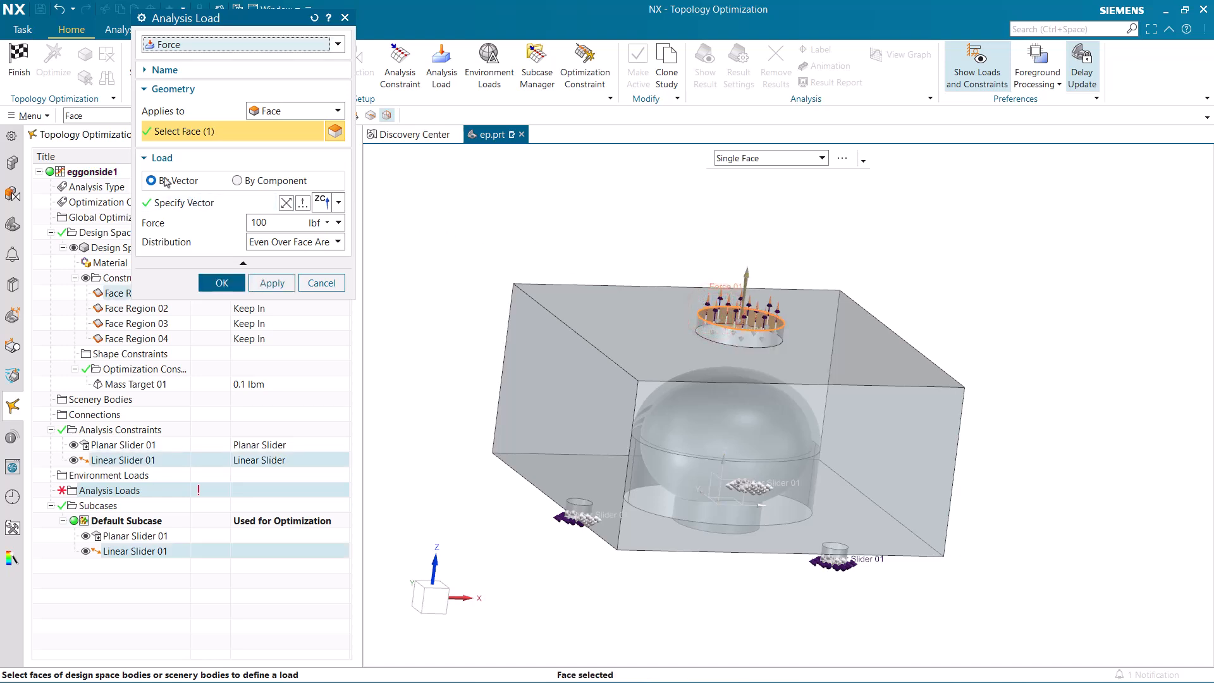
click(338, 203)
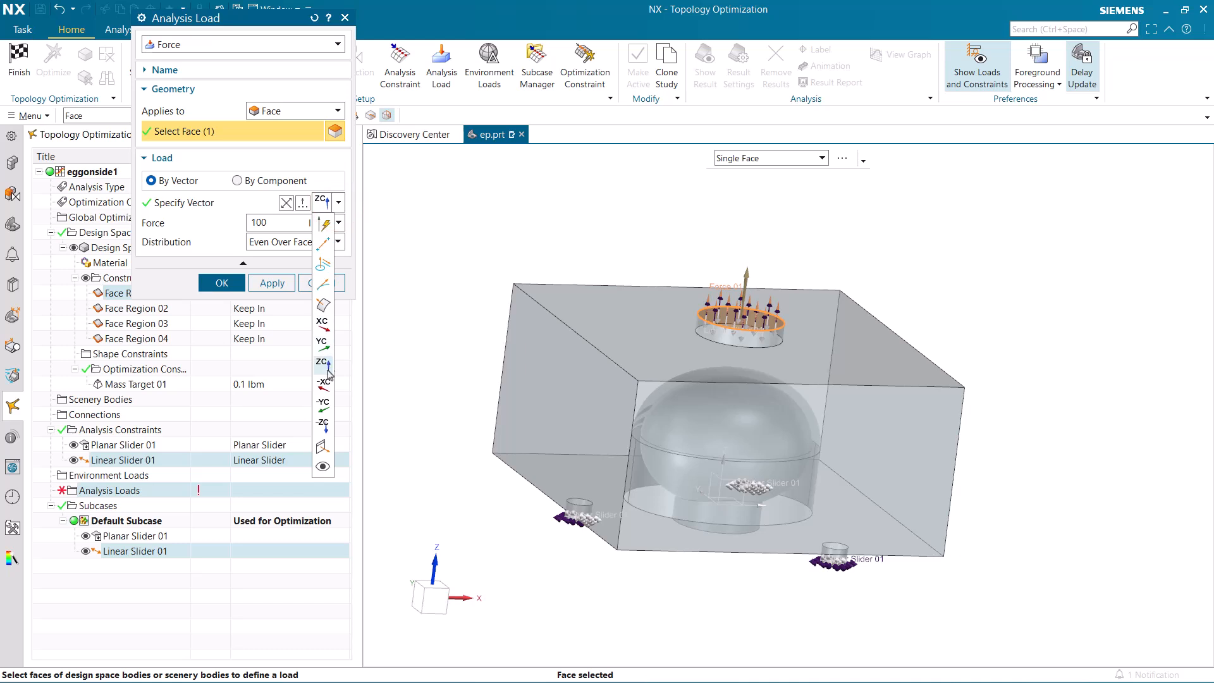
click(323, 424)
double_click(281, 222)
text(1)
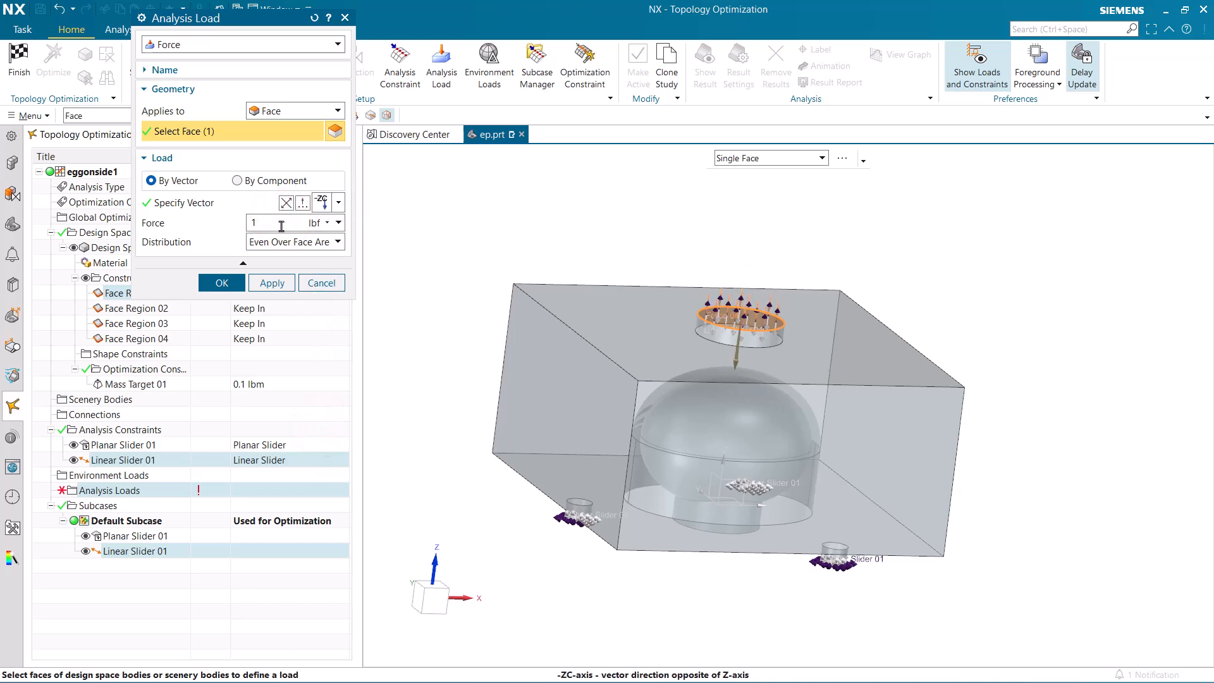
click(223, 284)
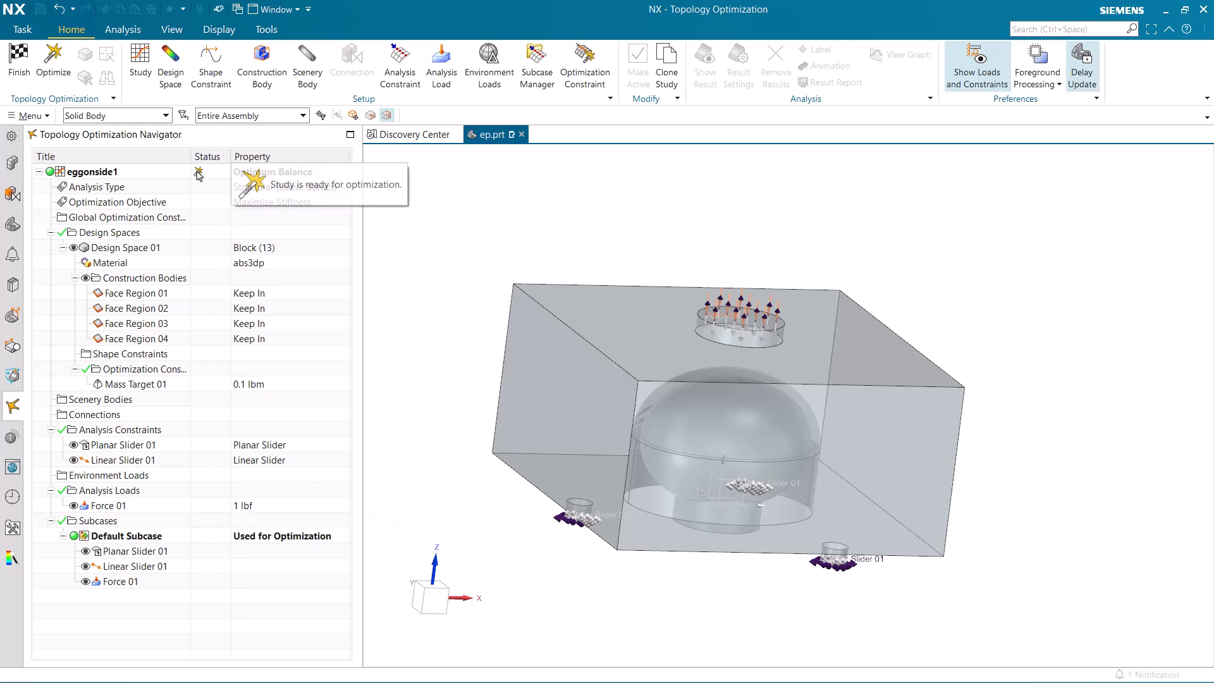
Step: Try to run the topology optimization of the eggonside1 study
click(53, 64)
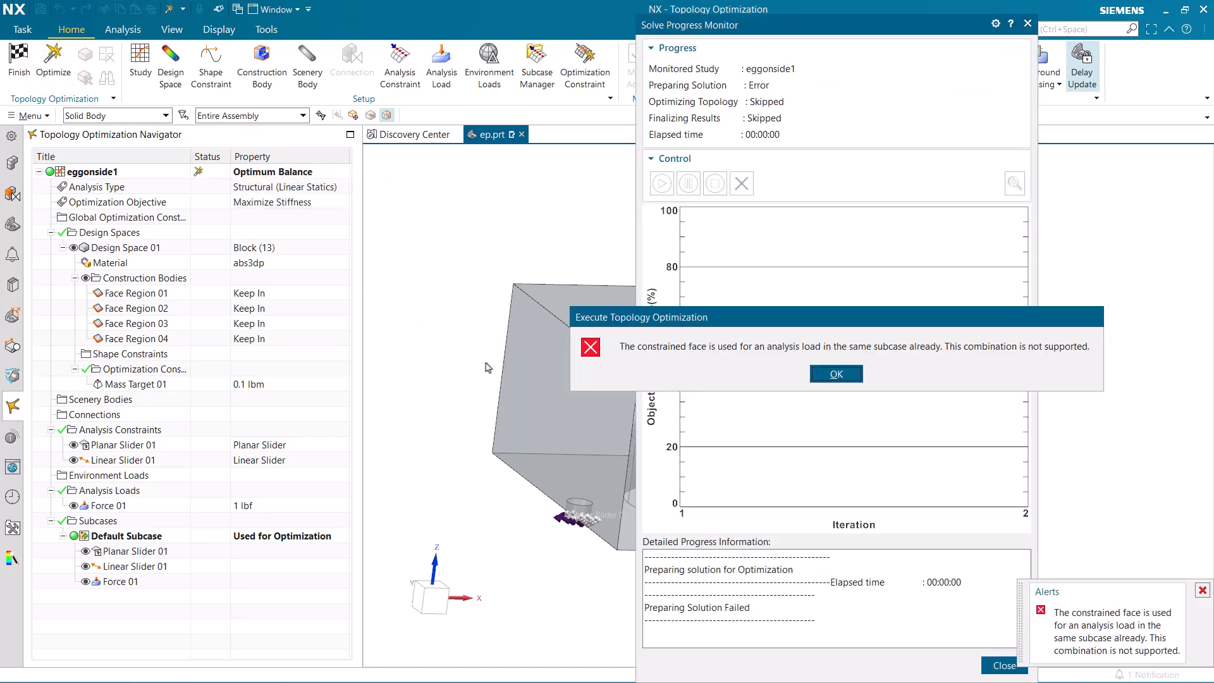
click(846, 376)
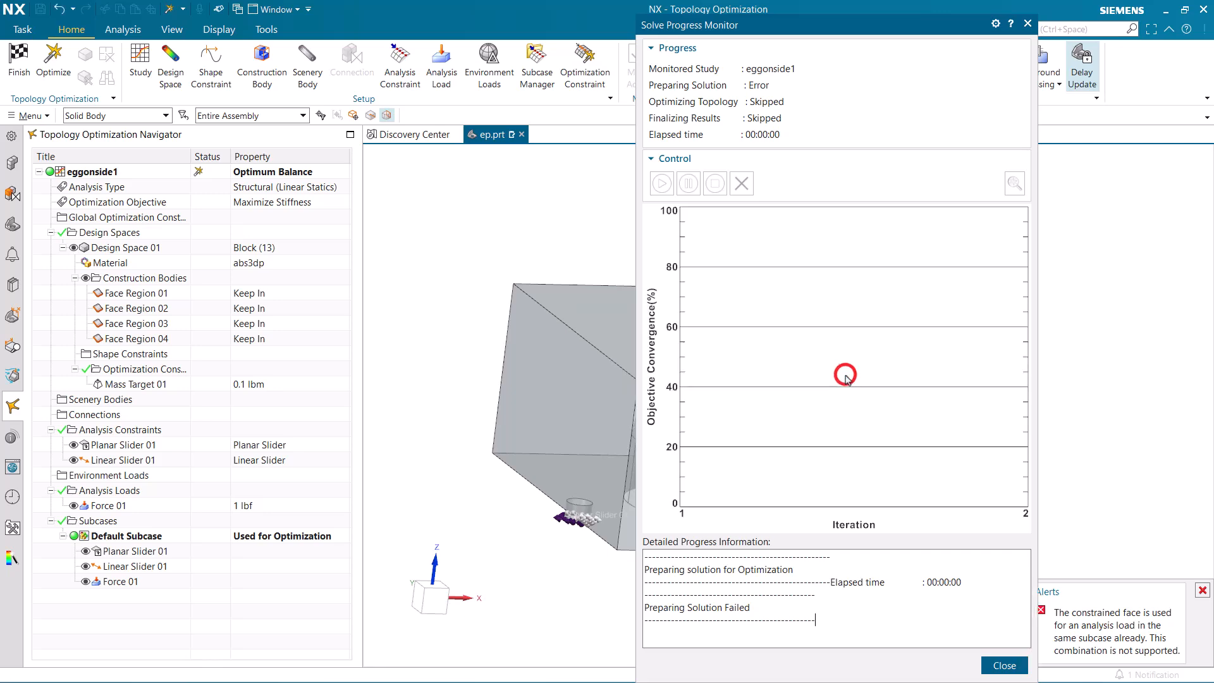
click(1006, 667)
Step: Edit the Linear Slider 01 constraint, replacing the small upper cylinder's flat top face with its cylindrical side face
middle_drag(816, 545, 755, 417)
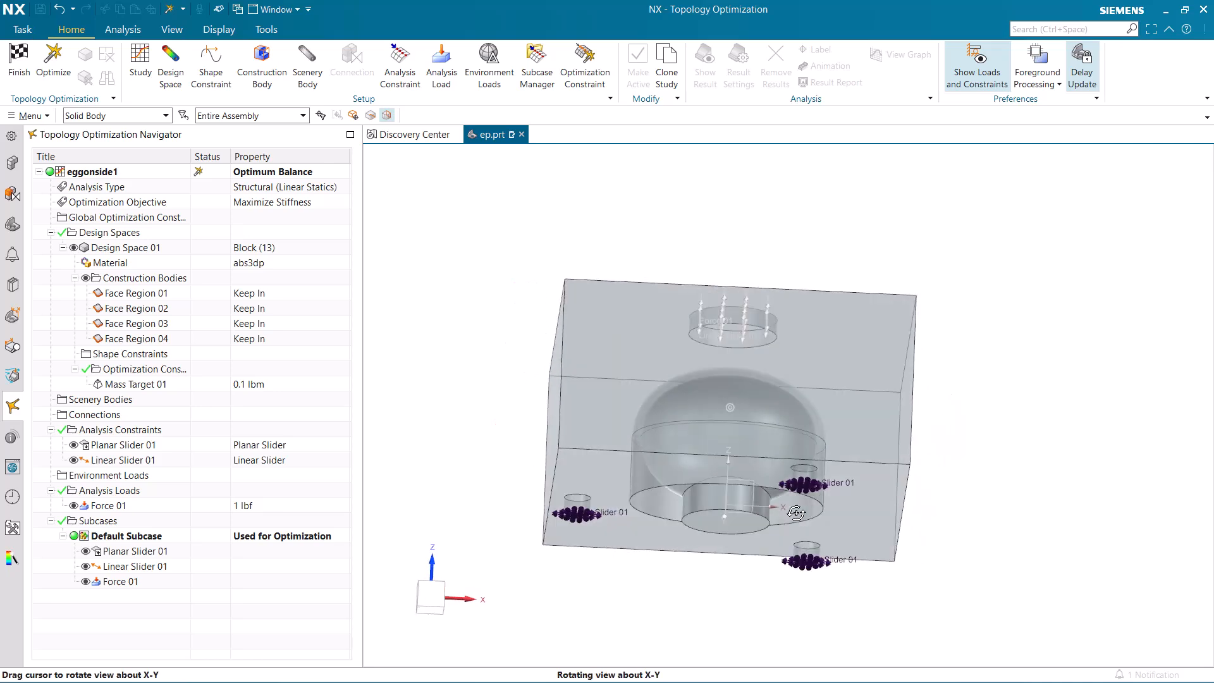
click(145, 461)
middle_drag(408, 377, 423, 413)
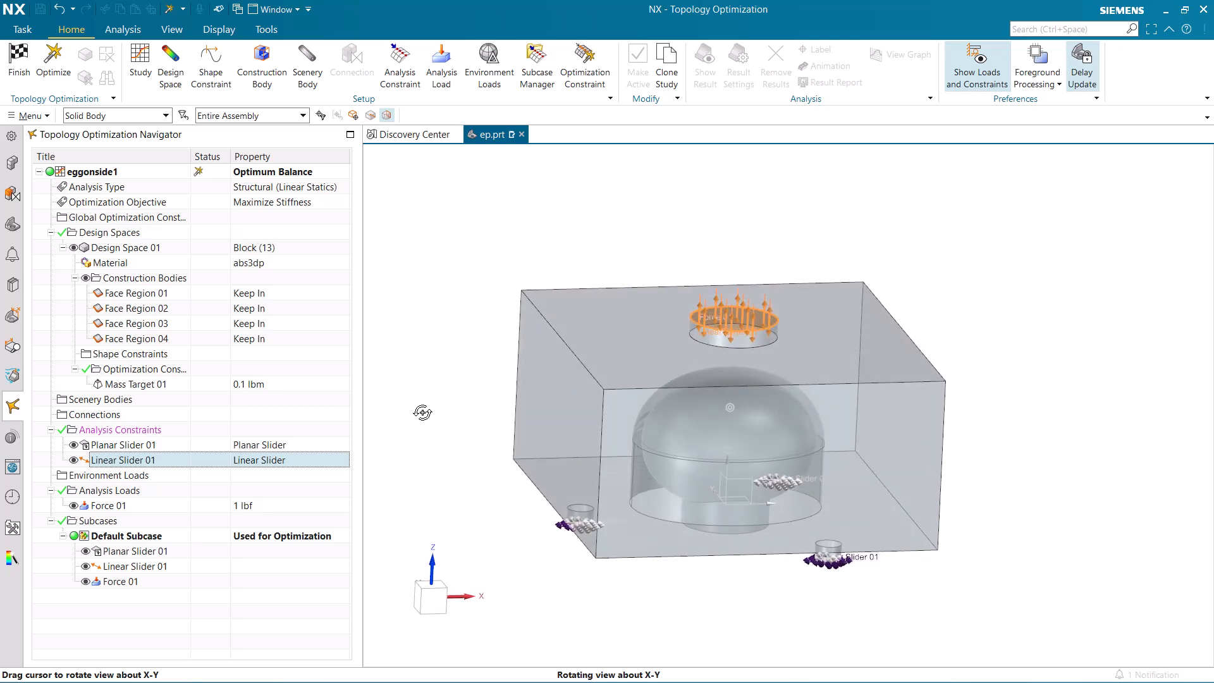
double_click(120, 460)
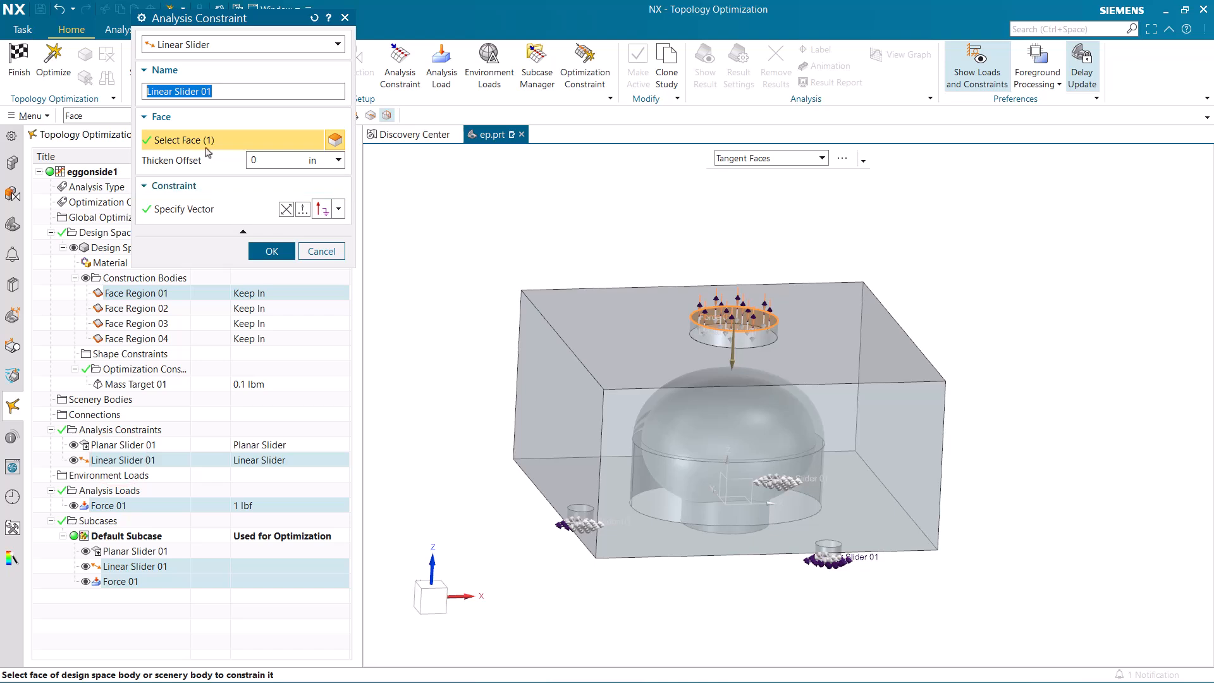
scroll(695, 316, up, 4)
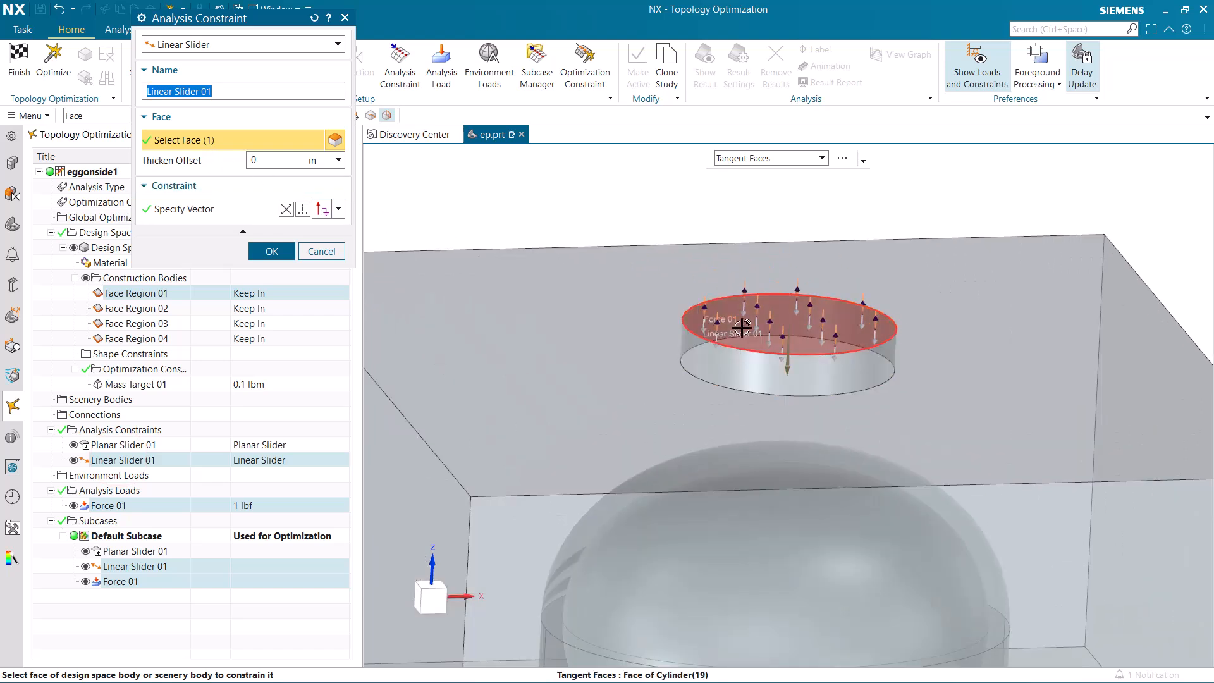
shift+click(771, 326)
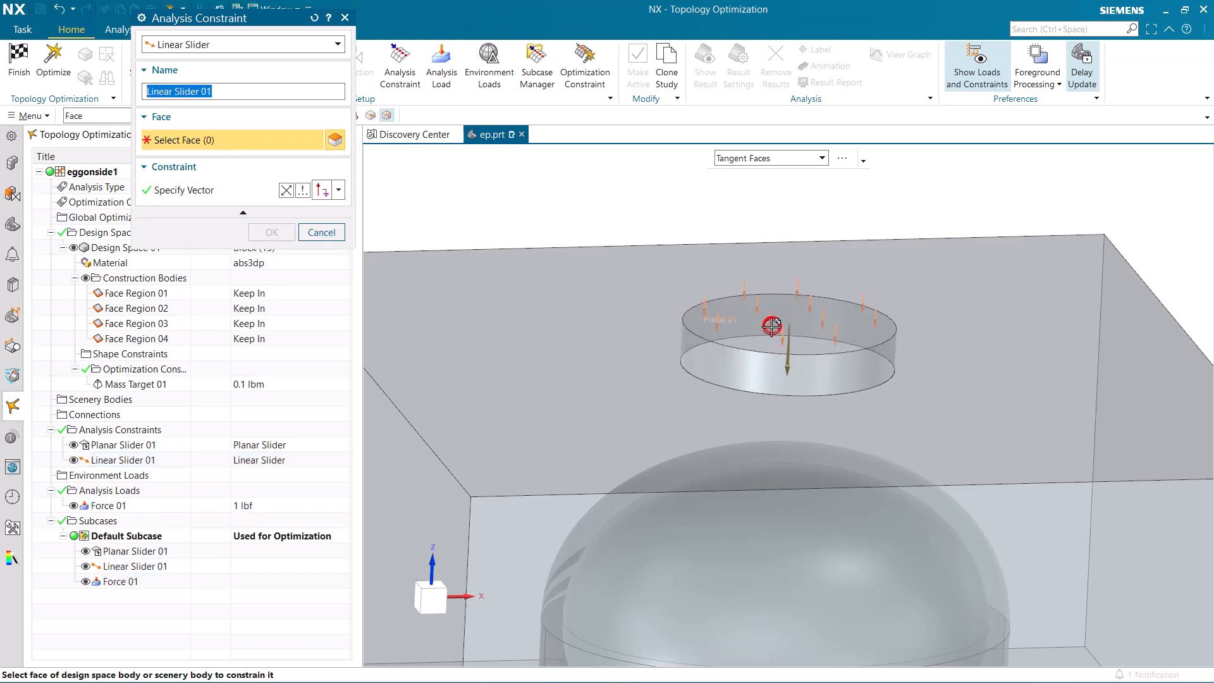
click(700, 356)
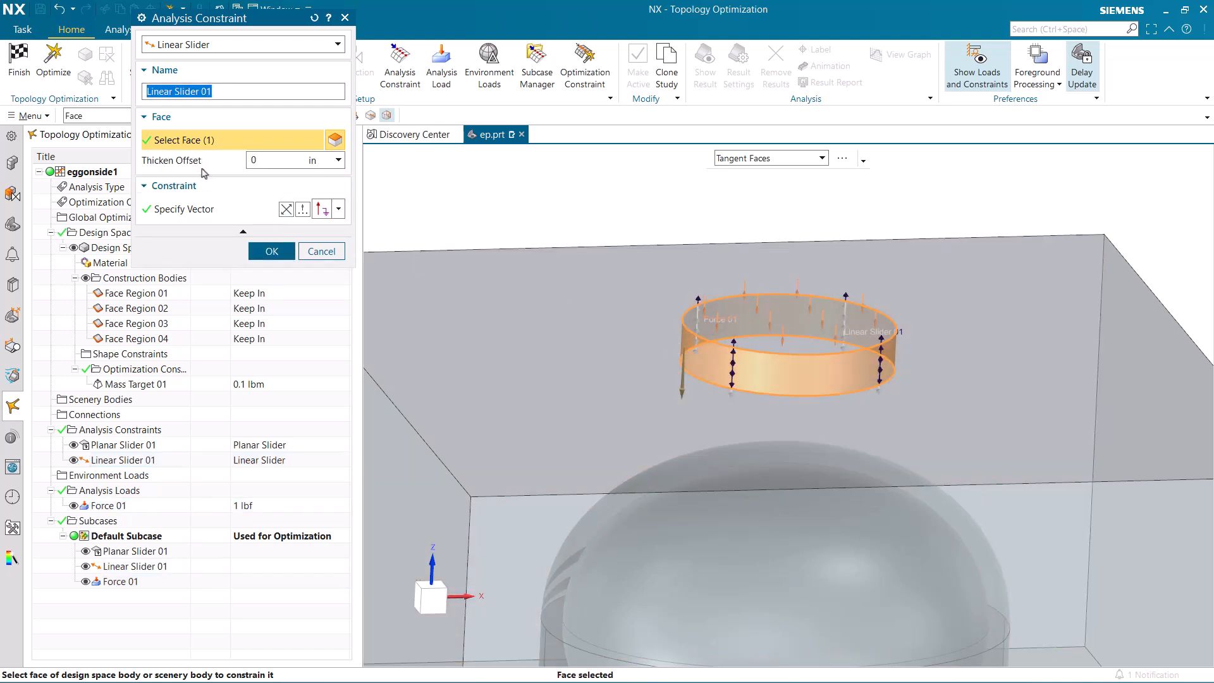
click(185, 209)
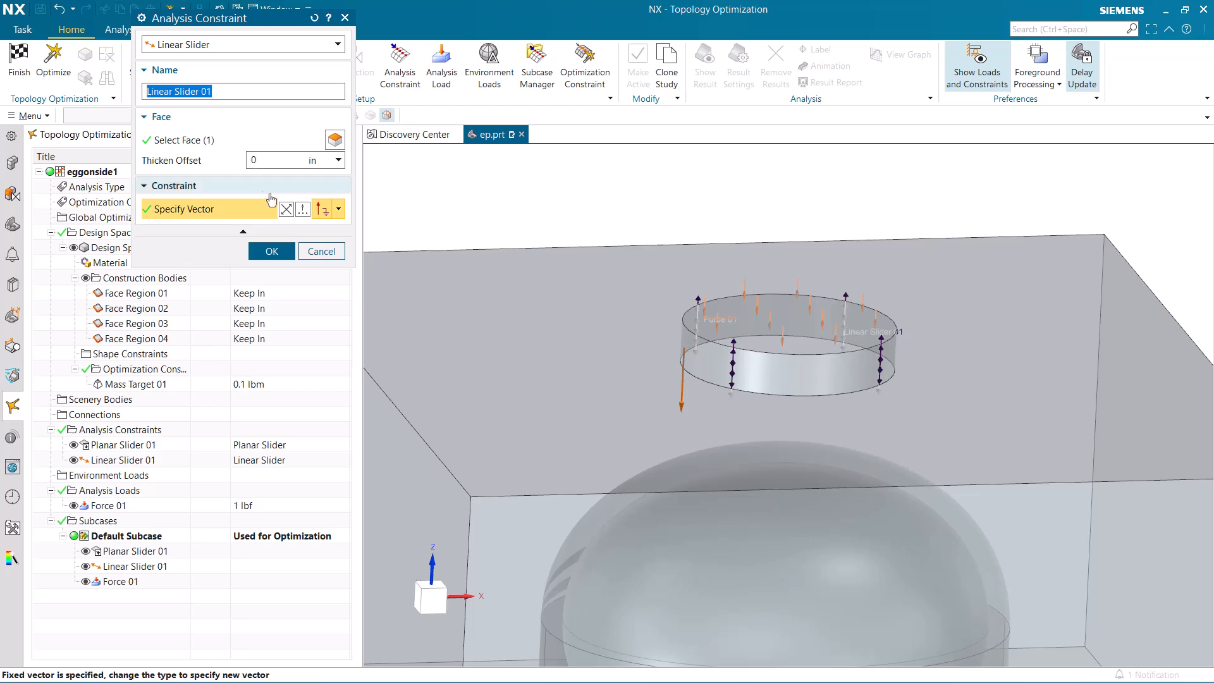
click(274, 250)
Step: Run the topology optimization of the eggonside1 study with the edited slider constraint
scroll(718, 284, down, 5)
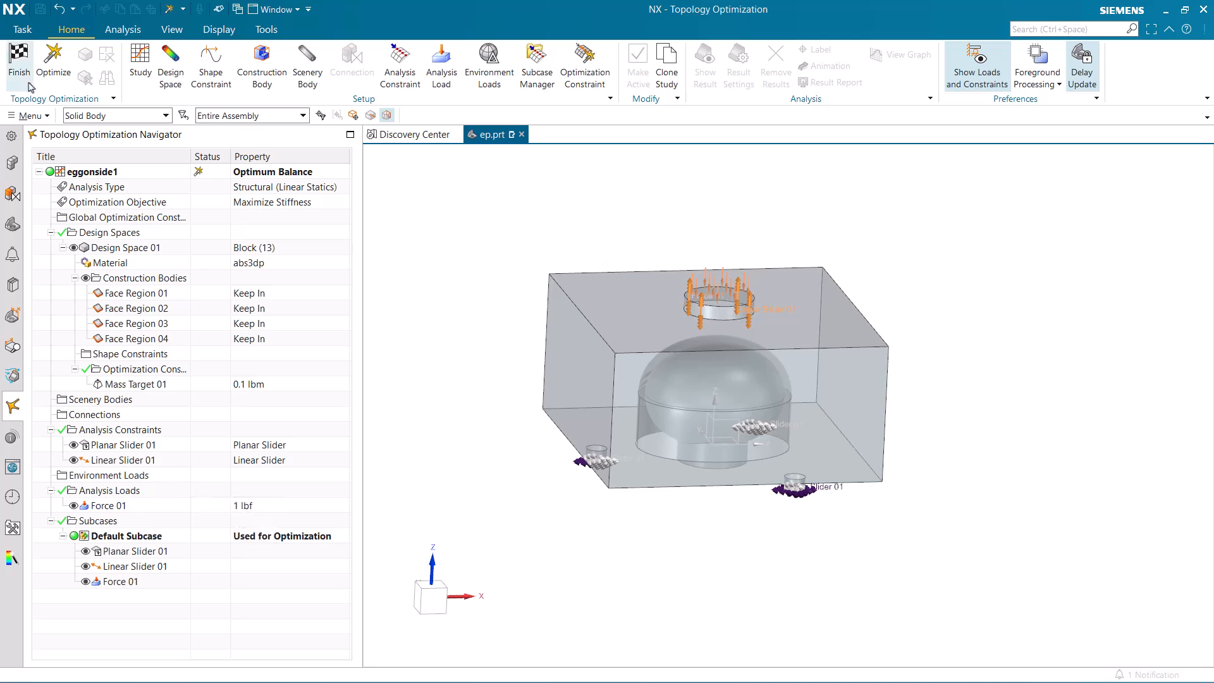
click(49, 81)
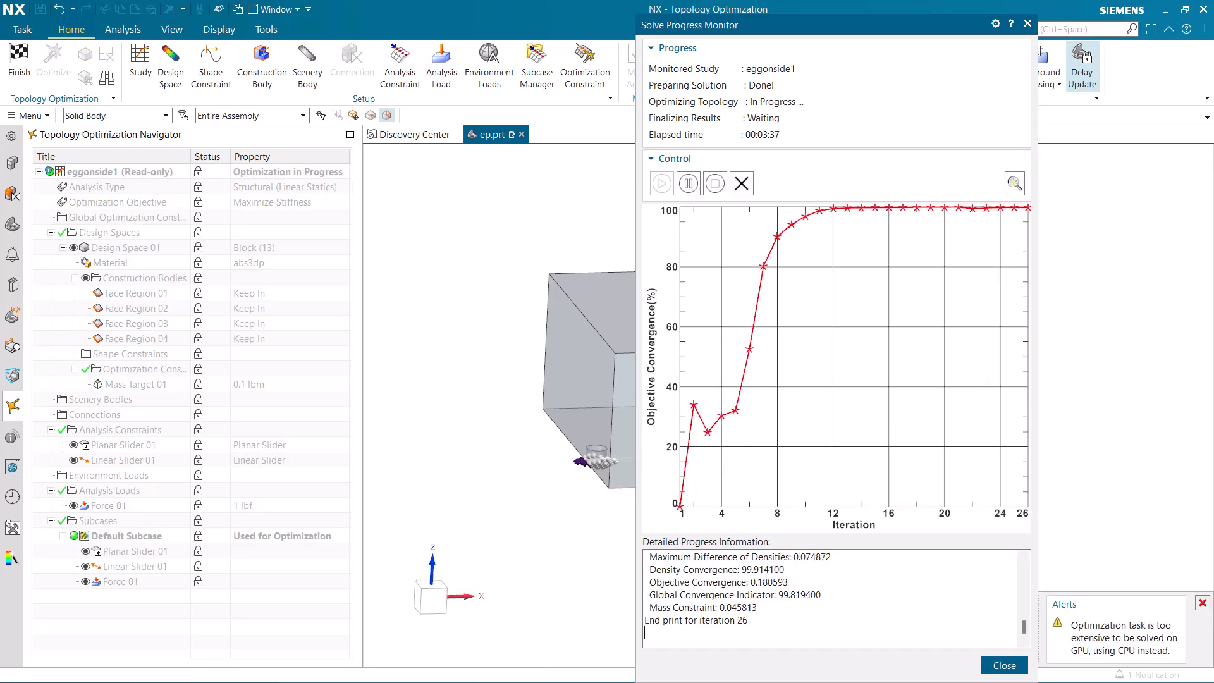
Step: Switch to File Explorer and create a Microsoft Excel worksheet named results.xlsx in the demo3 folder
key(alt+Tab)
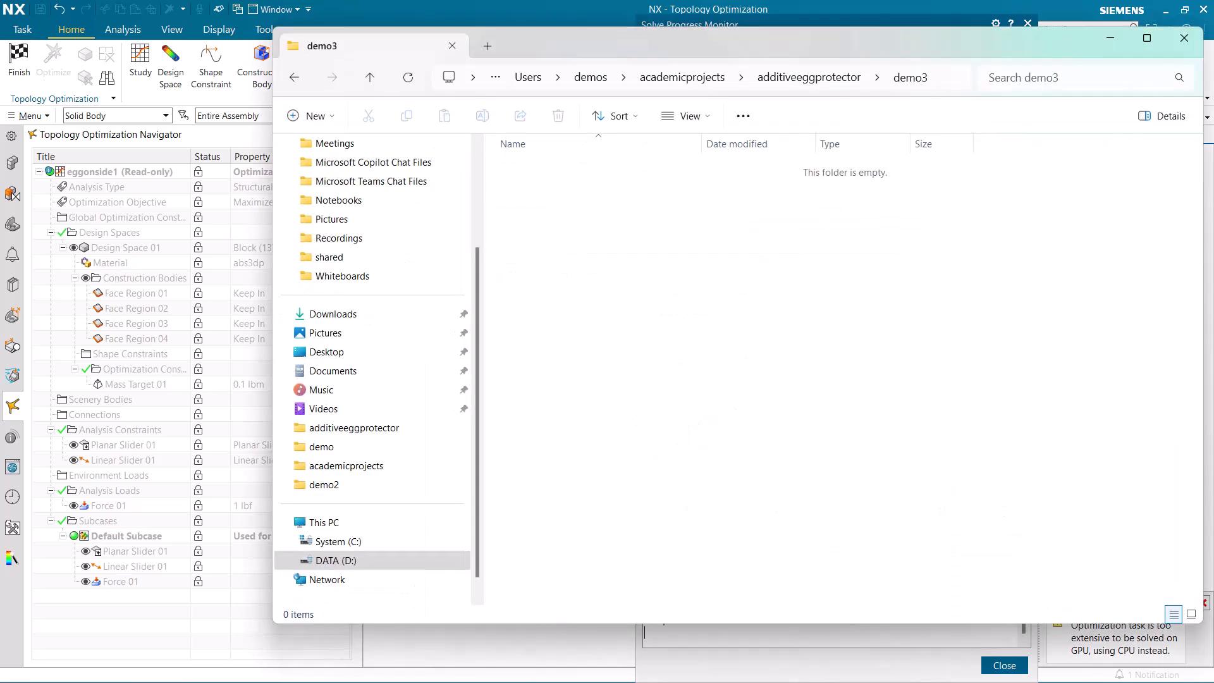
right_click(637, 292)
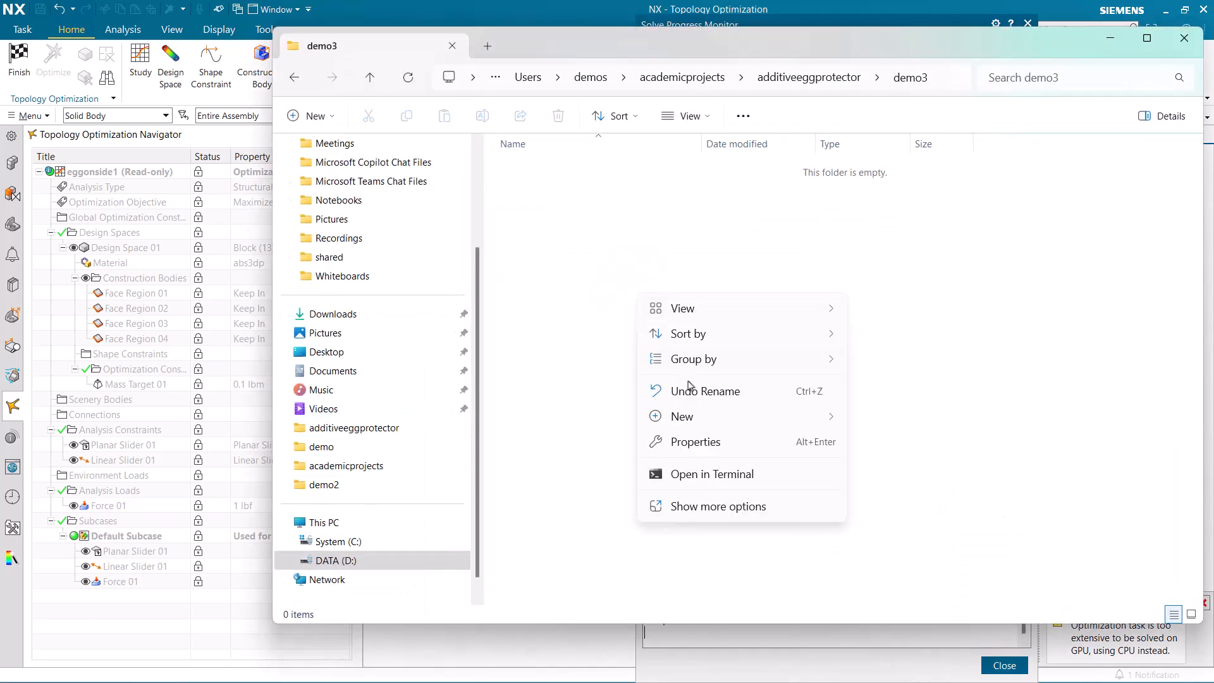
click(700, 416)
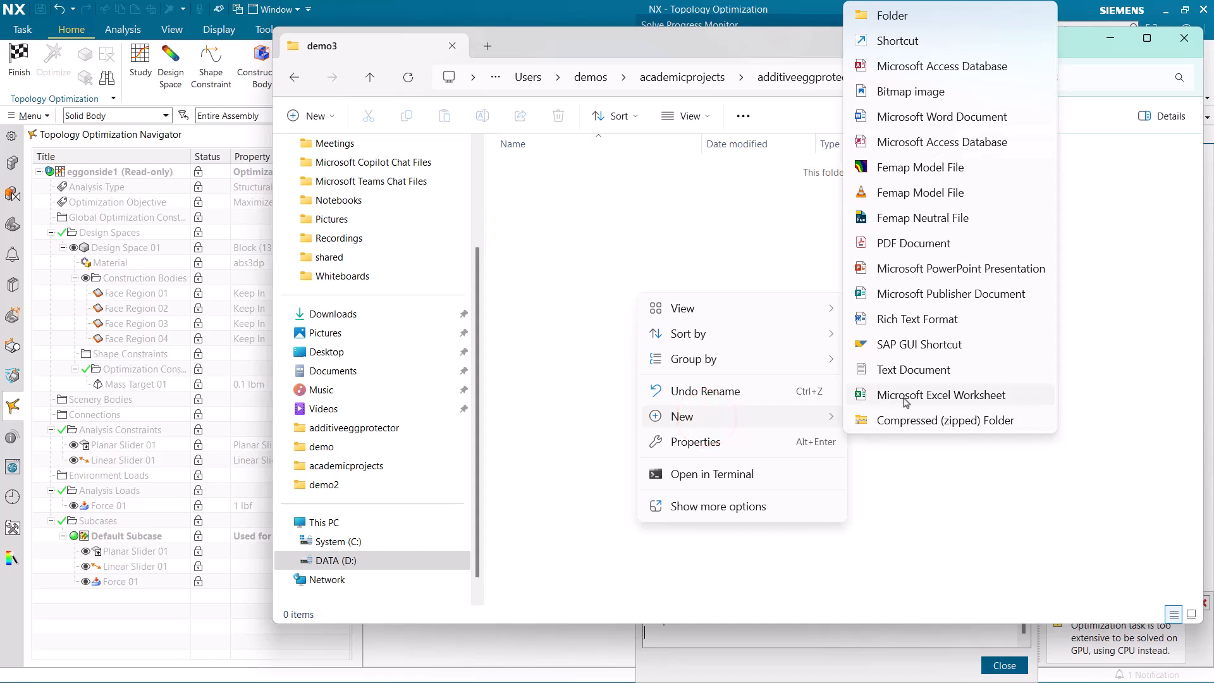
click(907, 396)
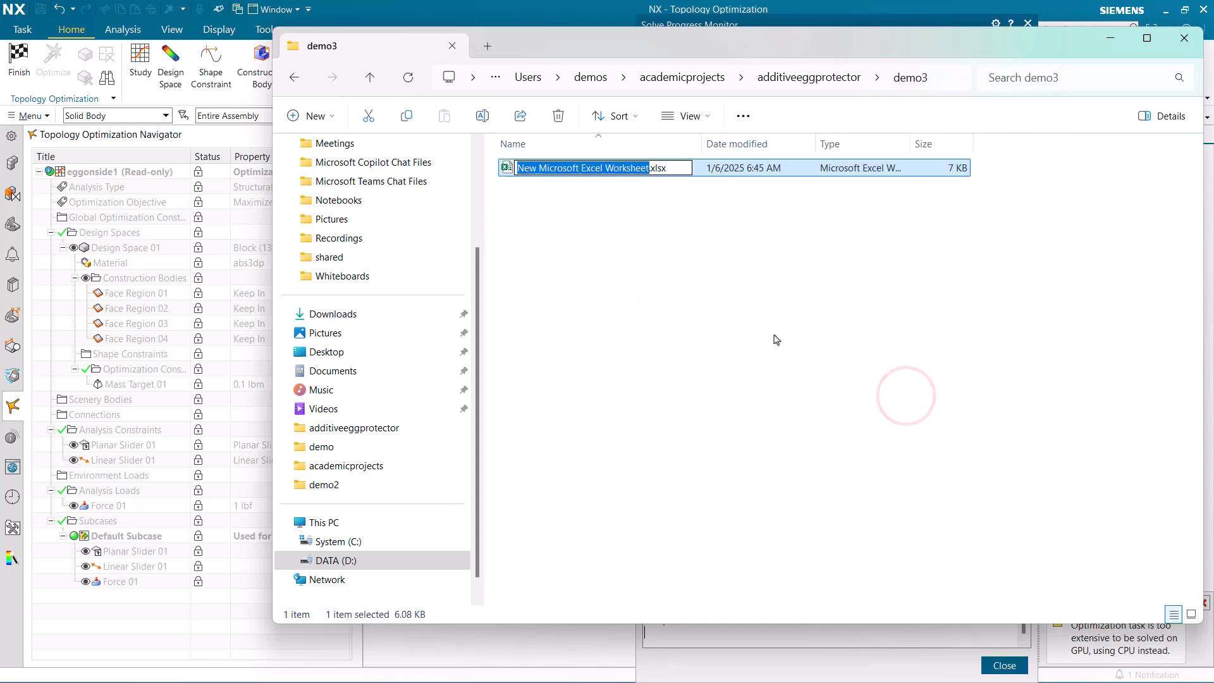
text(results)
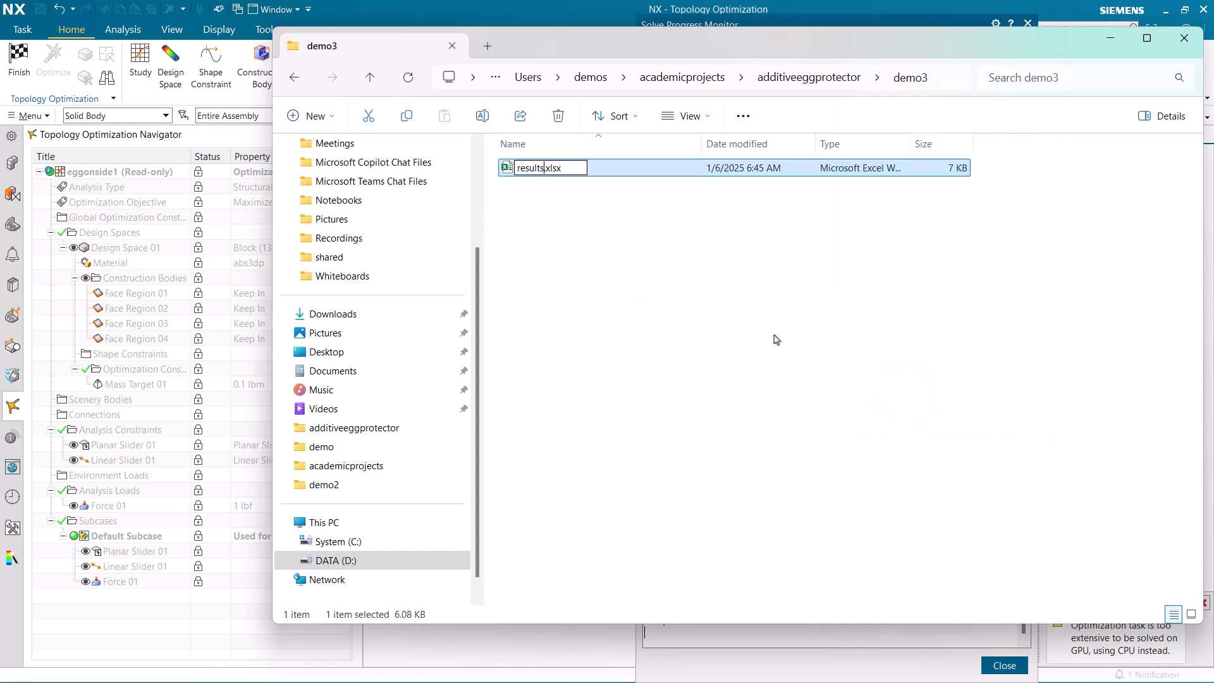
key(Return)
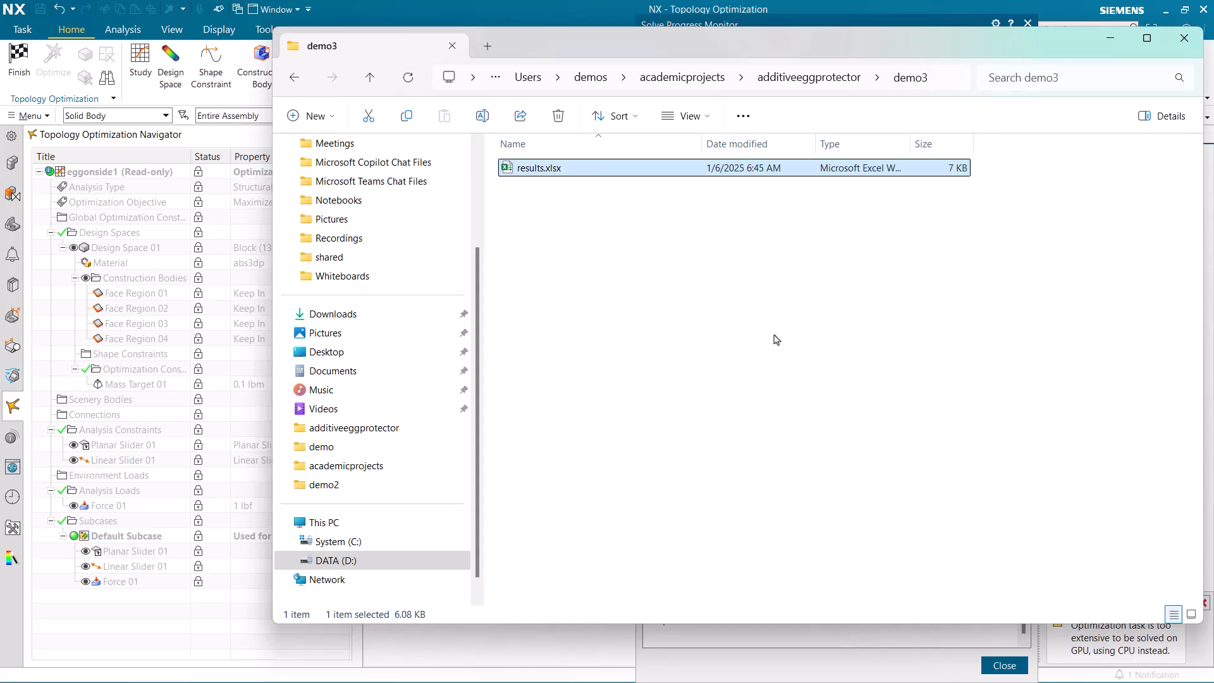
Step: Open results.xlsx in Excel and enter the row labels weight, displacement, stress and load in cells A2 to A5
double_click(523, 168)
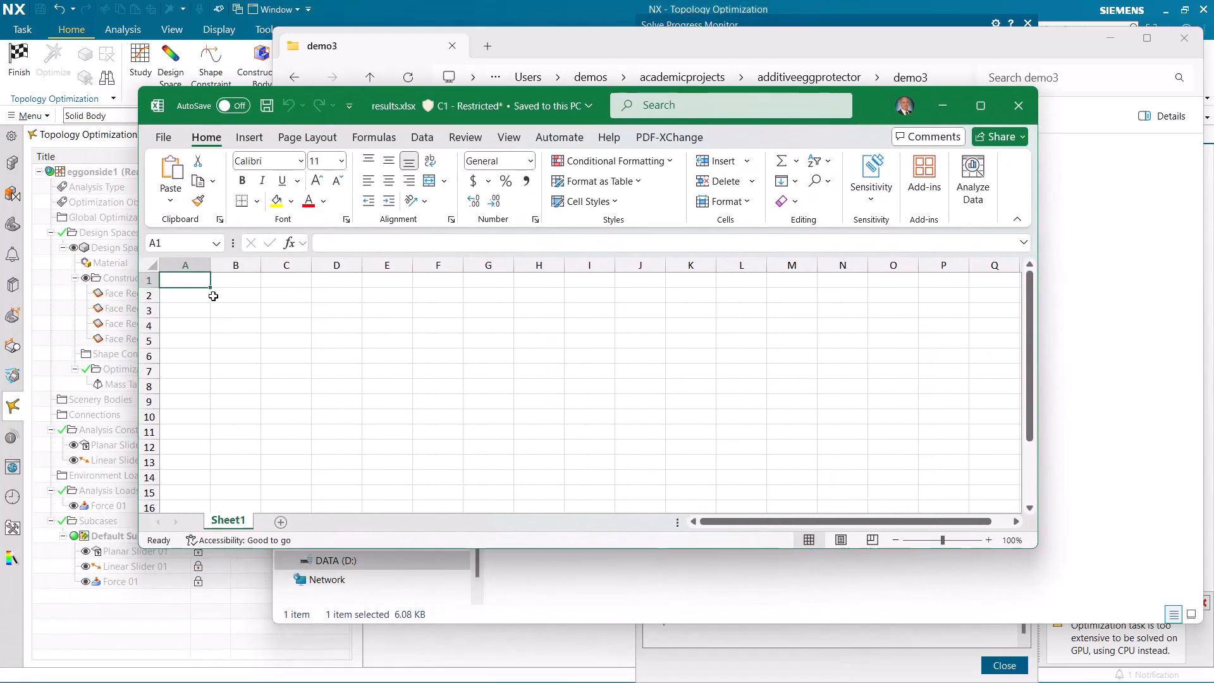
click(186, 299)
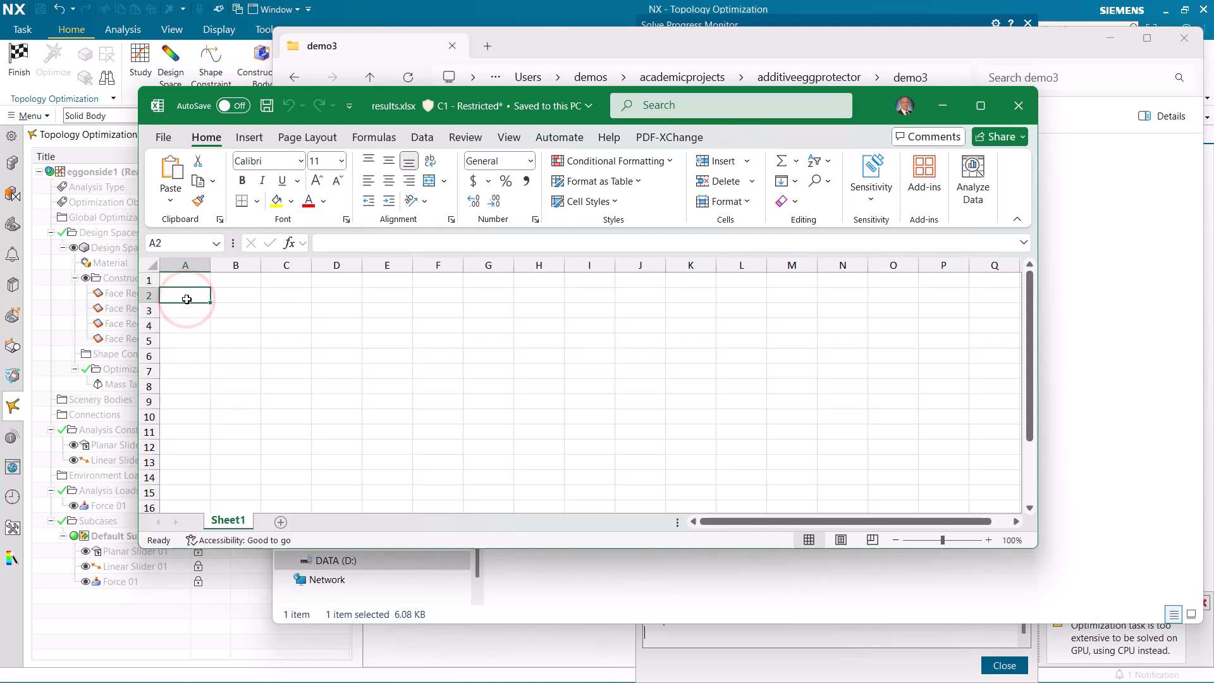
text(weight)
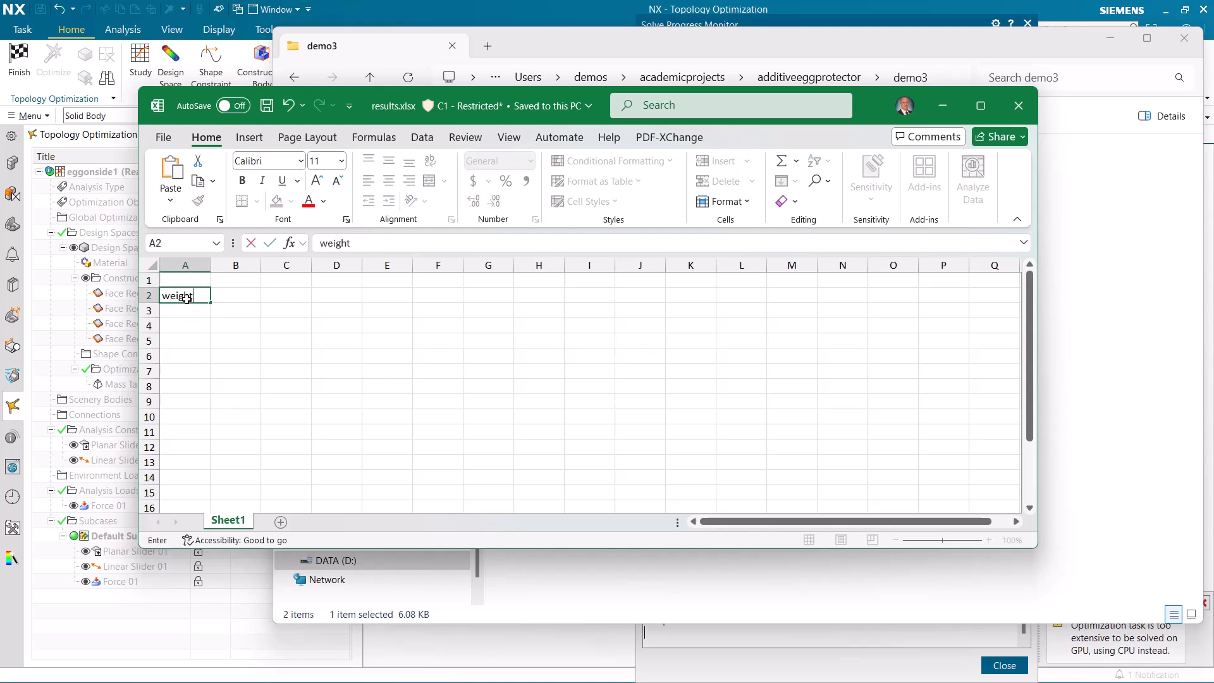
key(Return)
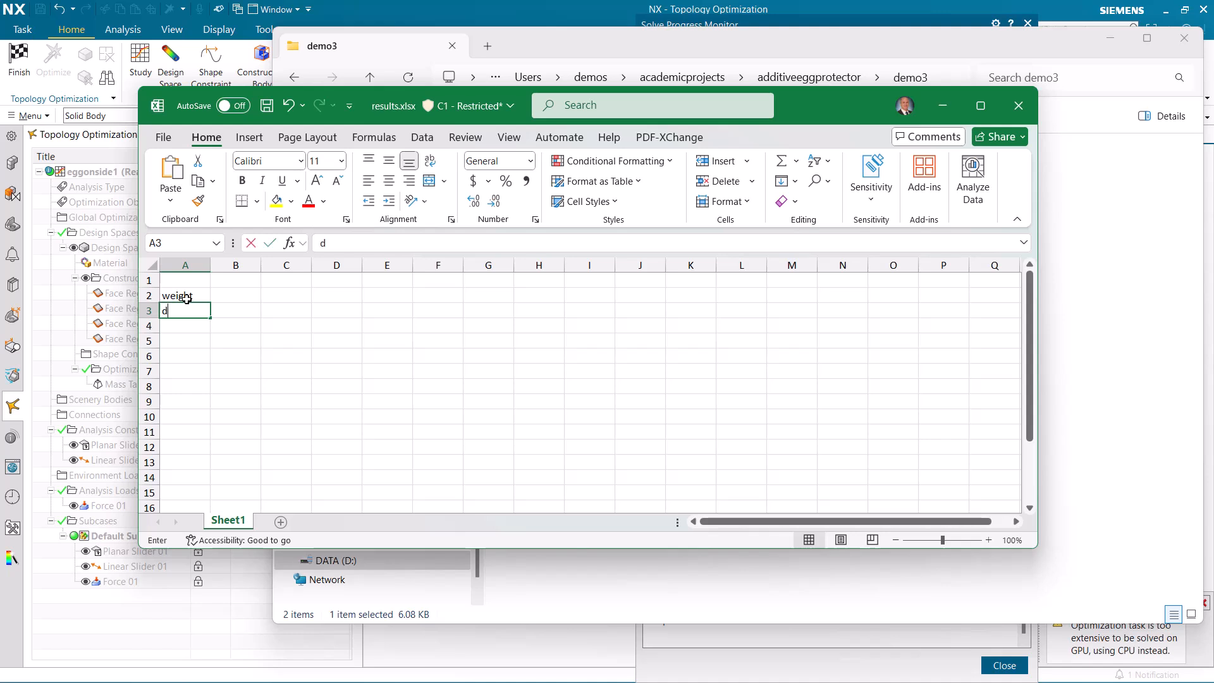
text(displacement)
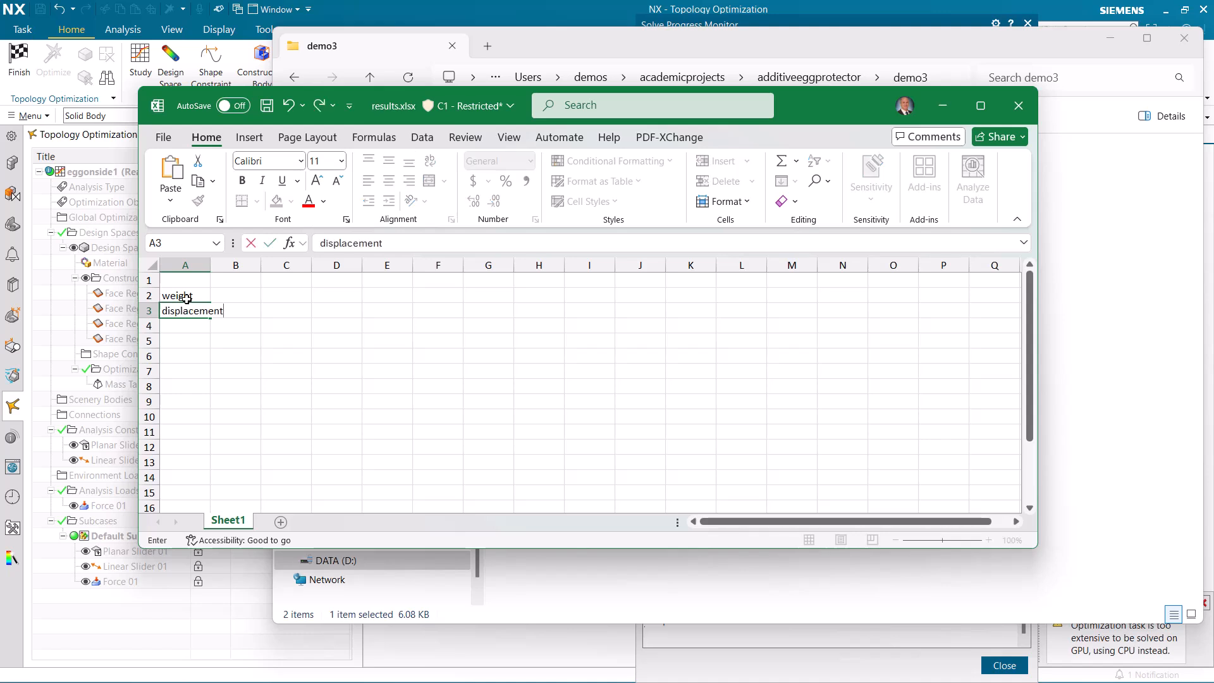
key(Return)
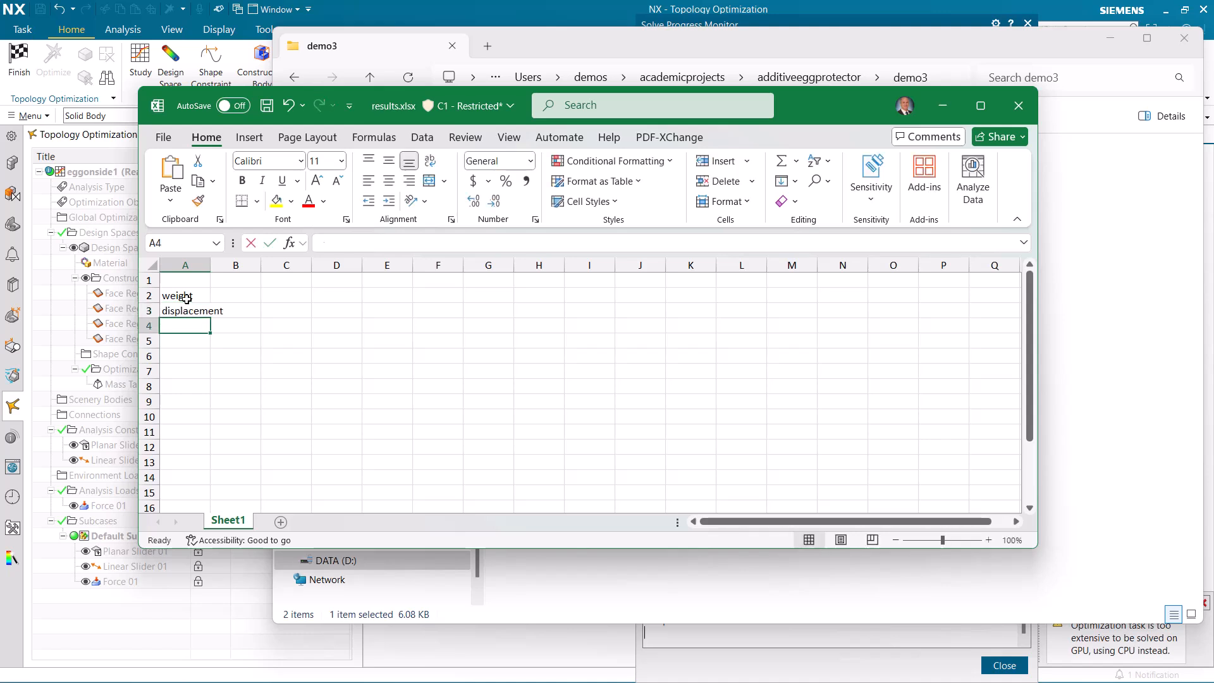
text(stress)
key(Return)
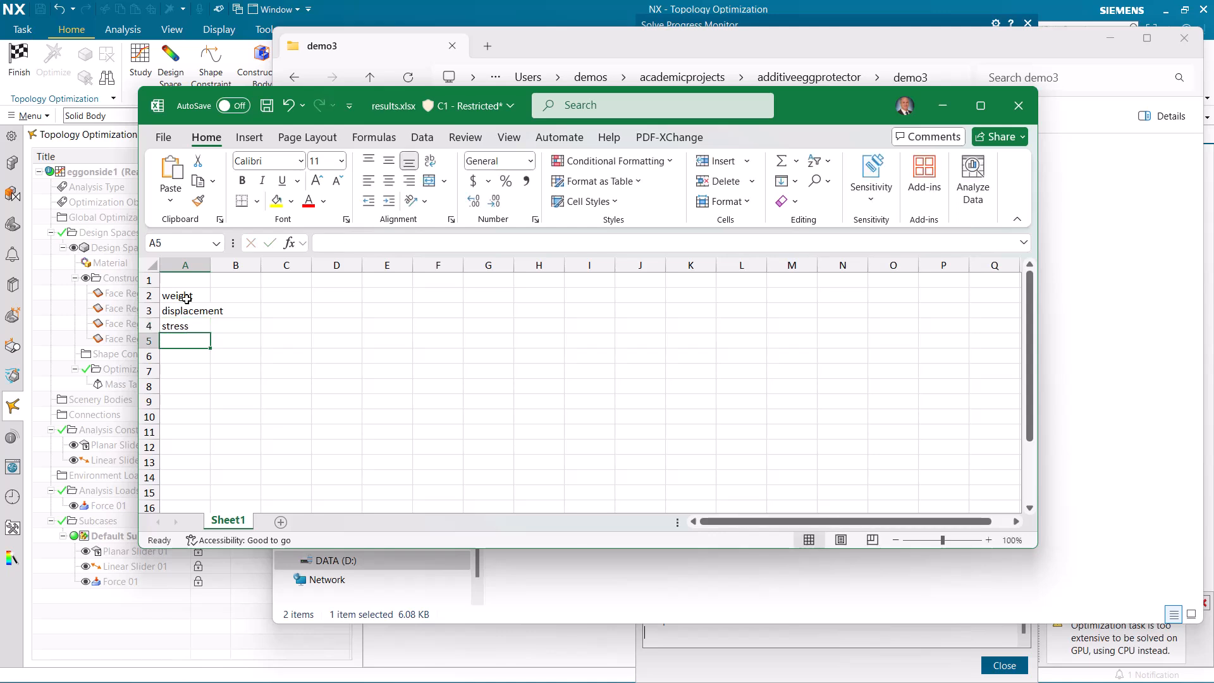
text(load)
key(Return)
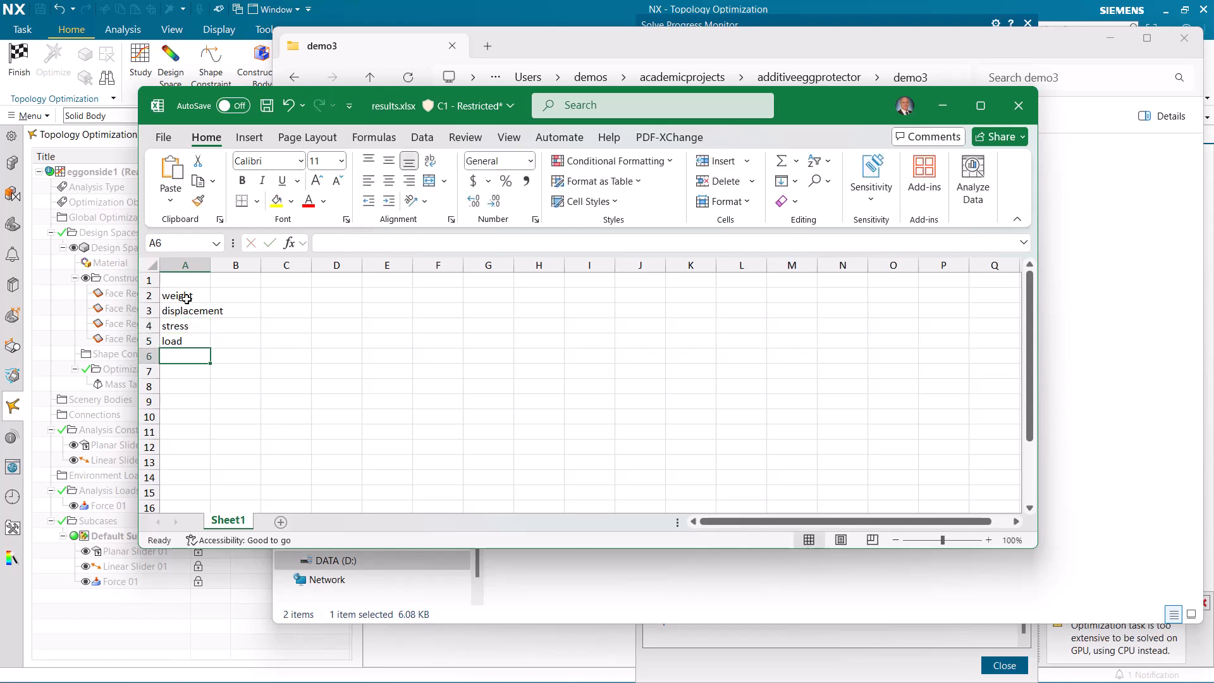
Step: Add the row labels yield stress, yield load and yield displacement in cells A6 to A8
text(yield )
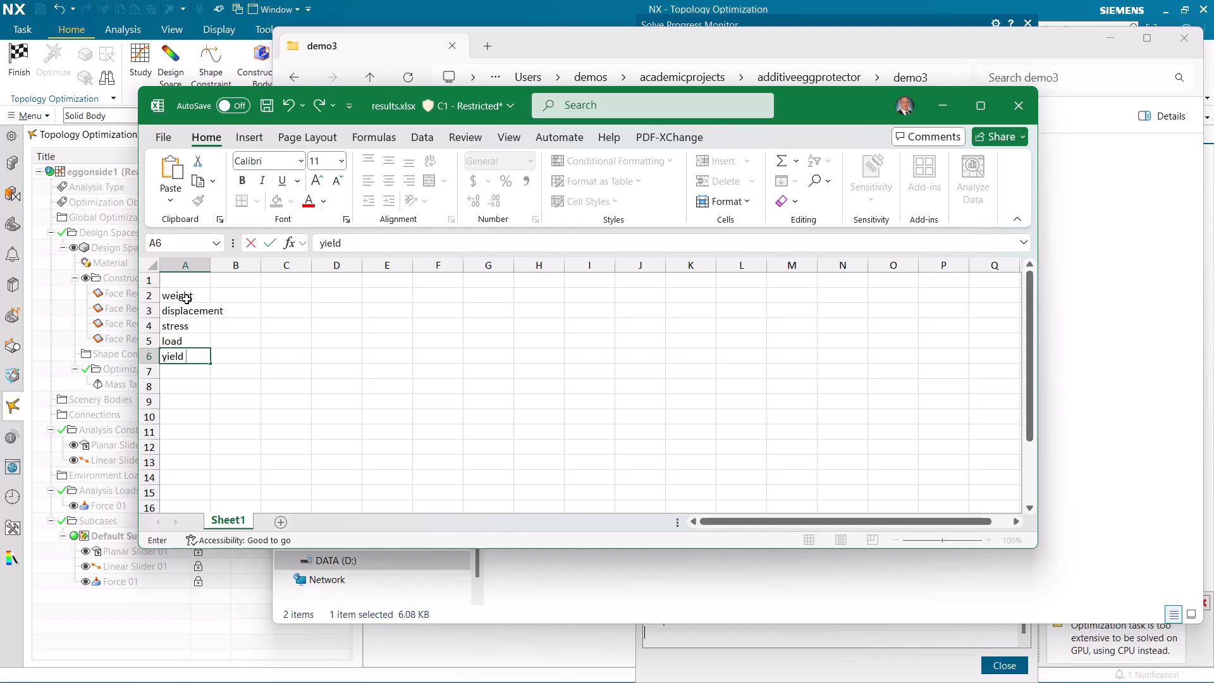
text(stress)
key(Return)
text(y)
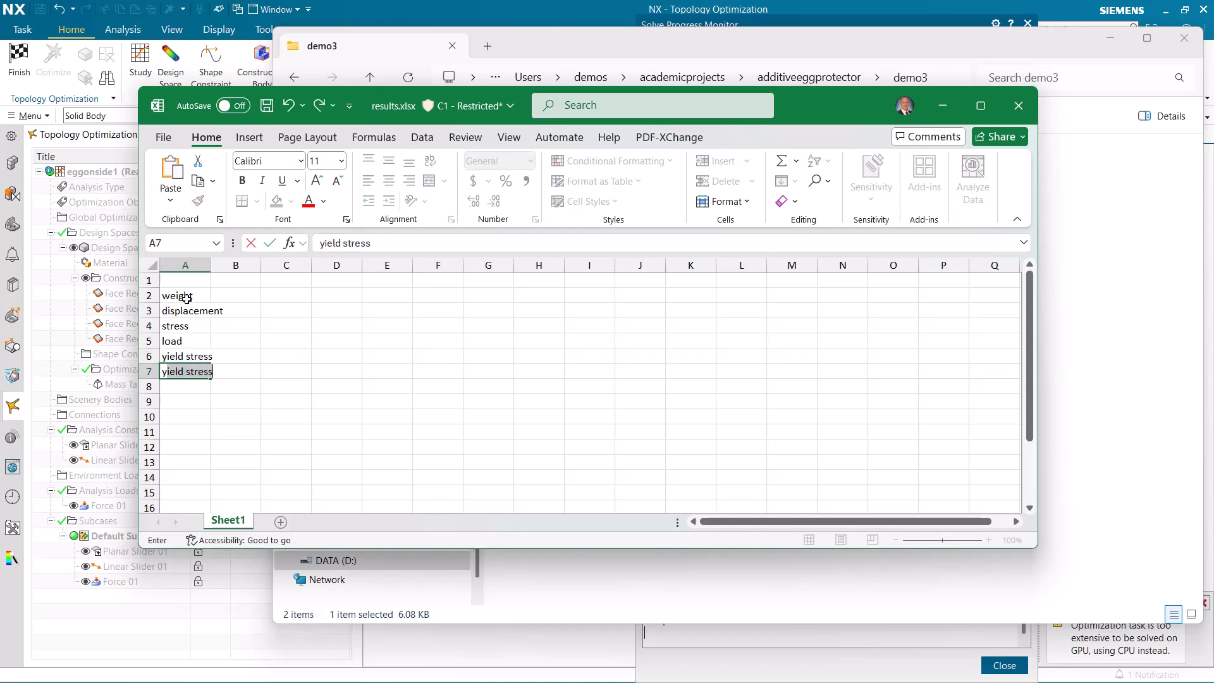
text(ield load)
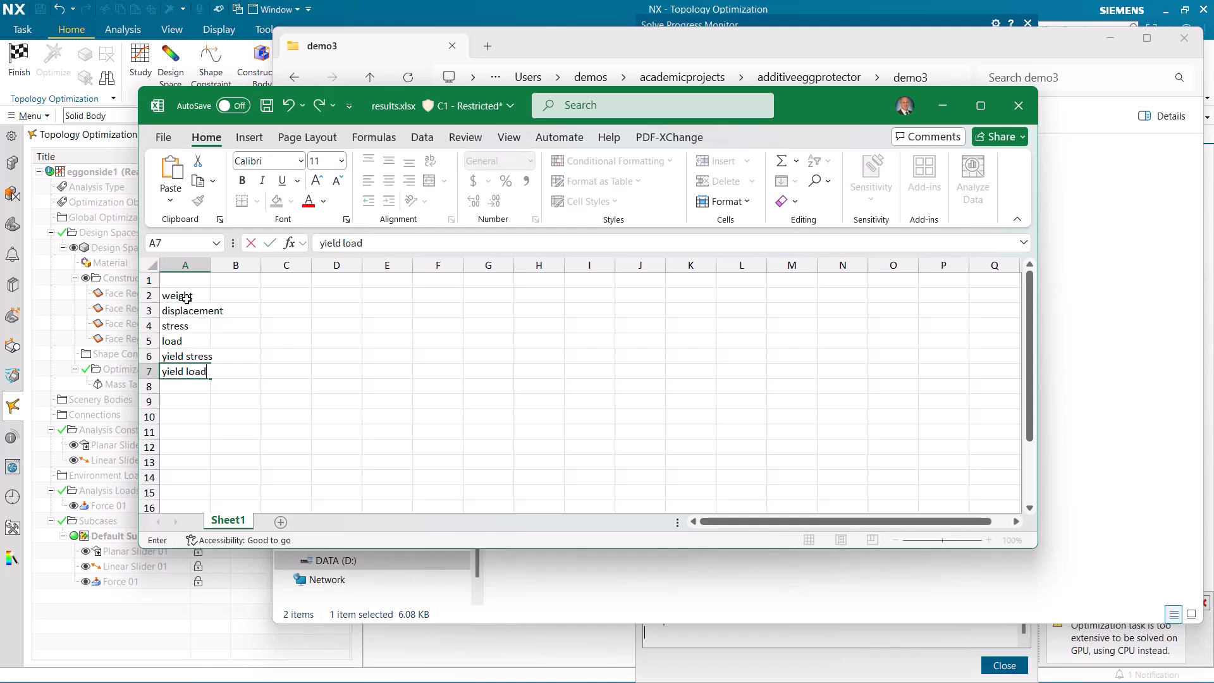
key(Return)
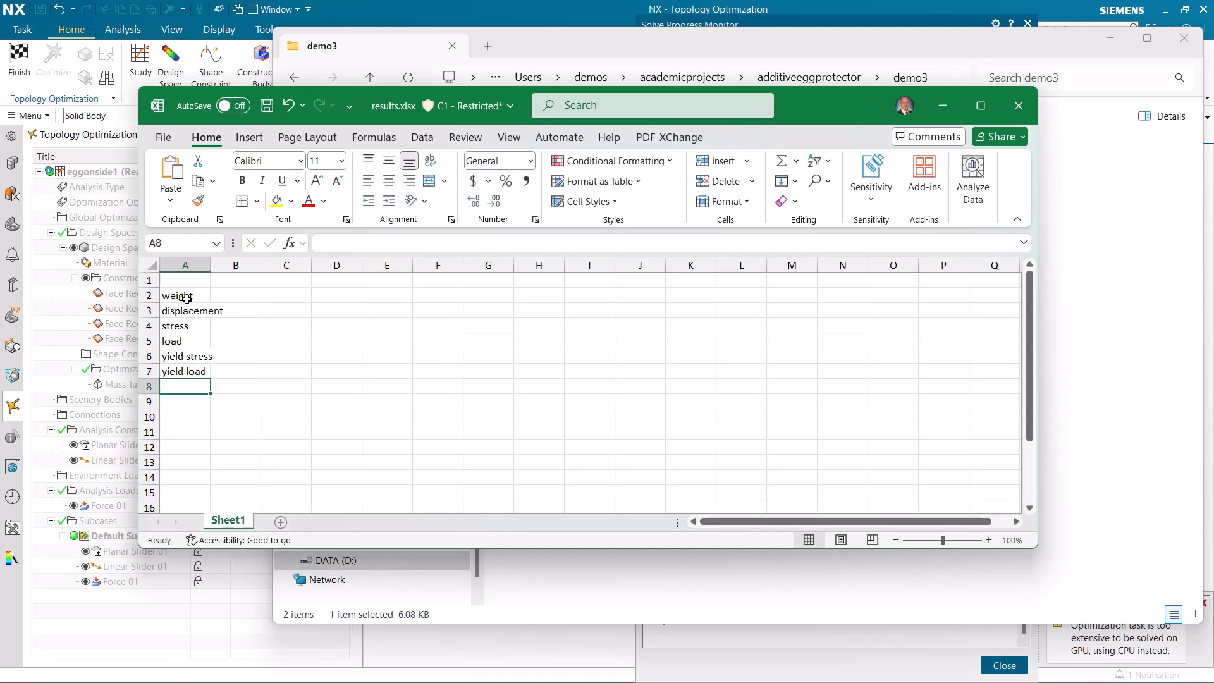
text(yield d)
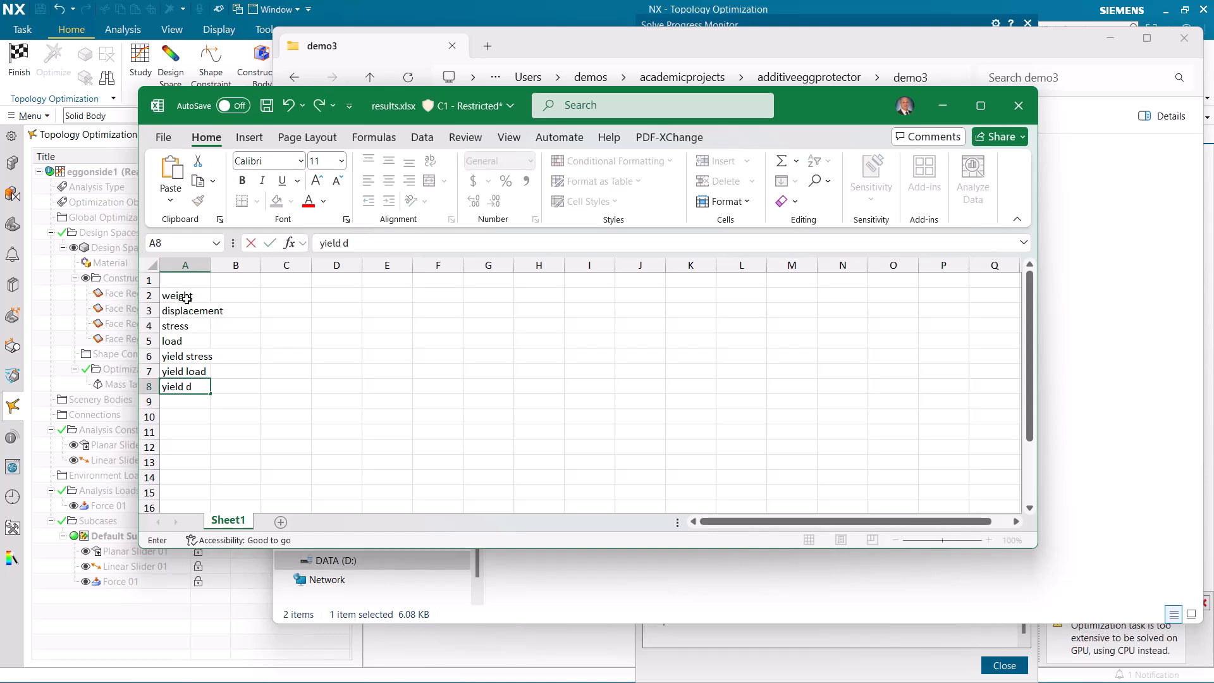
text(isplacement)
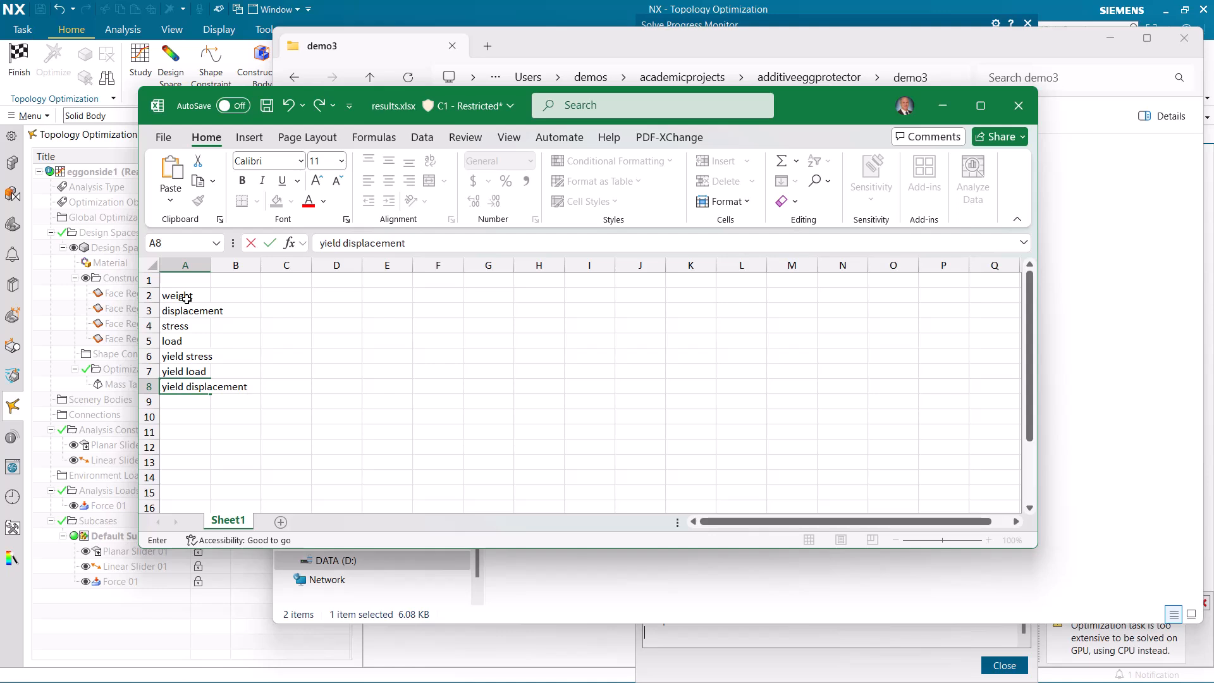
key(Return)
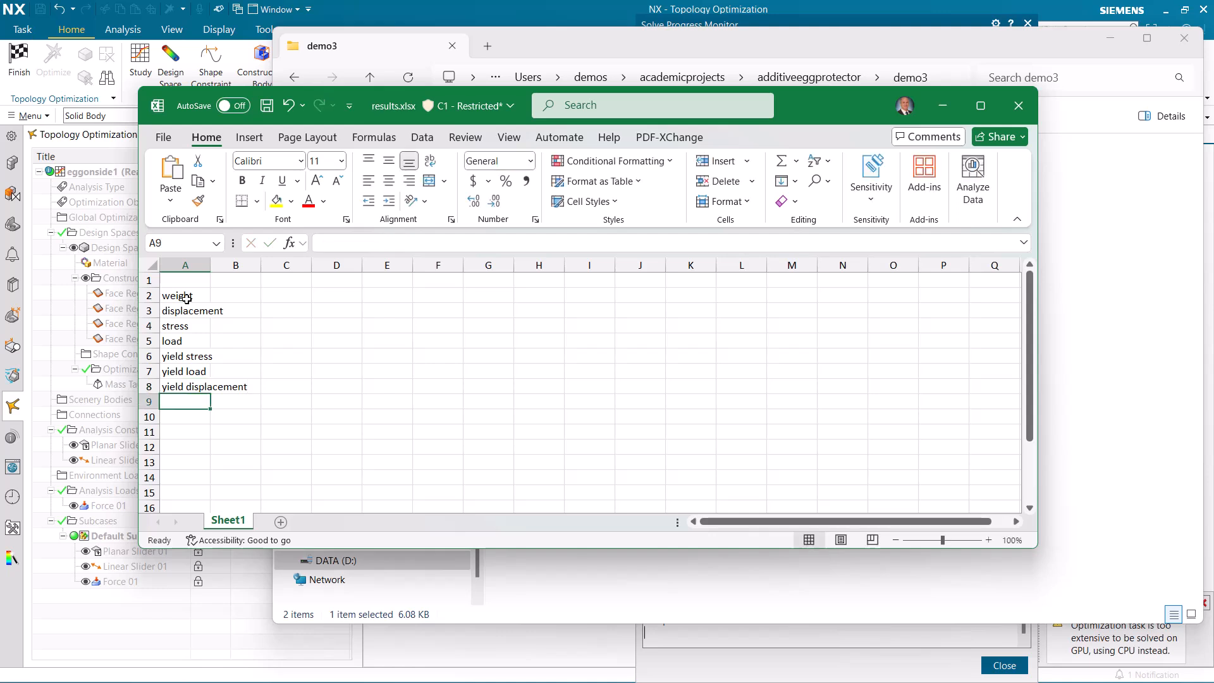
Step: Enter the label strength to weight ratio in A9 and fit column A's width to its contents
text(strength)
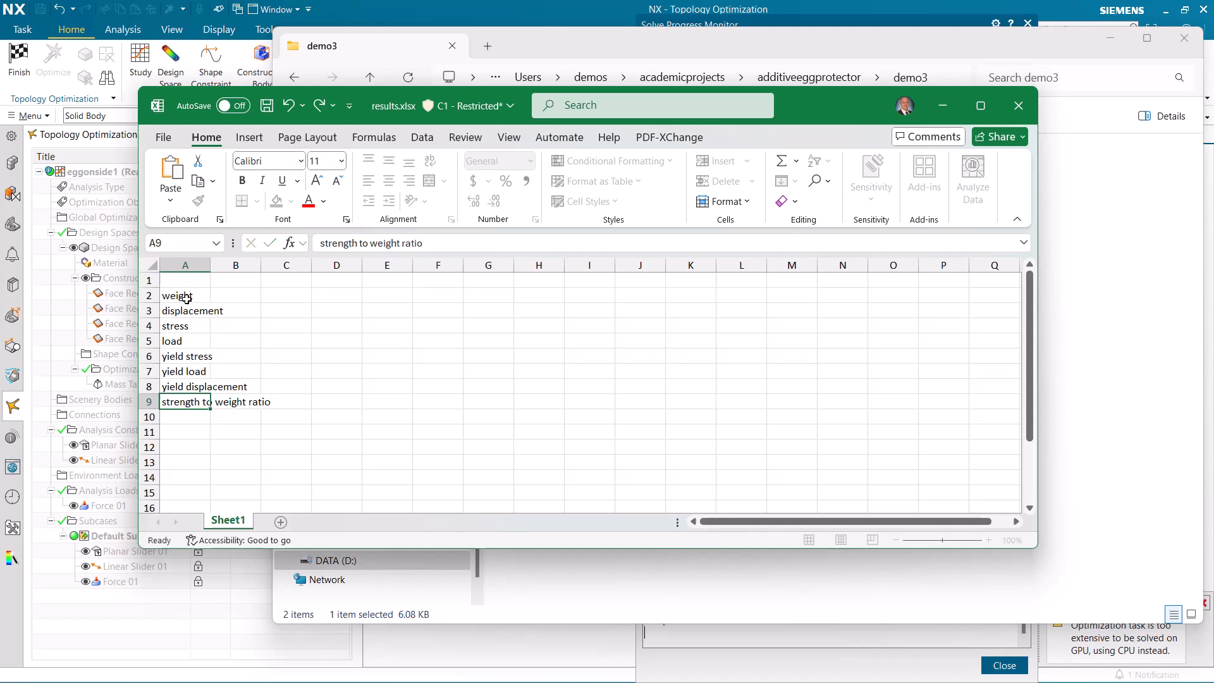
text(to weight ratio)
key(Return)
double_click(211, 265)
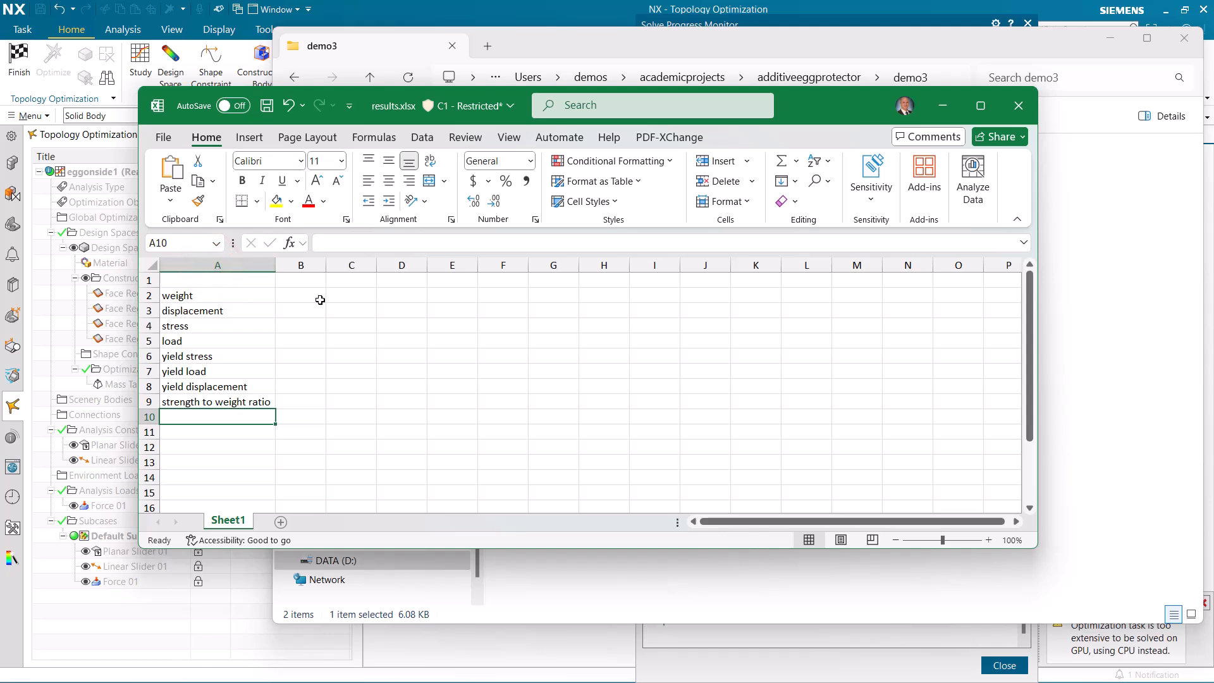
Step: Enter the heading eggonside1 in B1 and a weight of .1 in B2
click(306, 279)
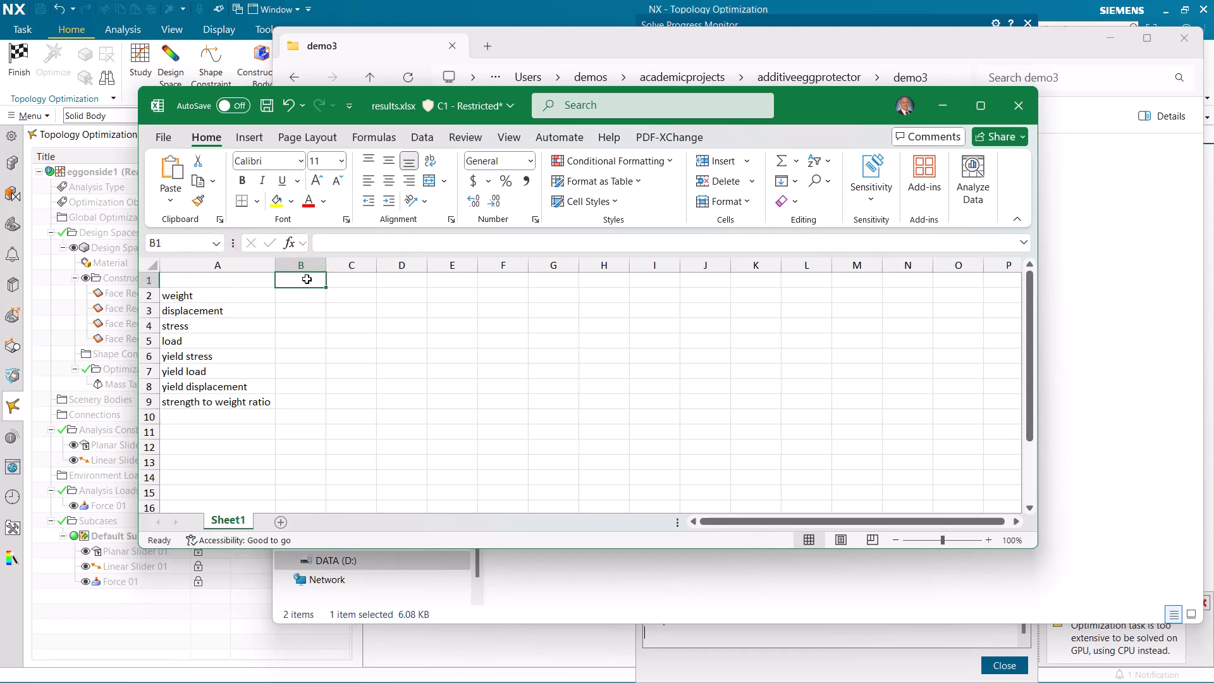
text(ggonside1)
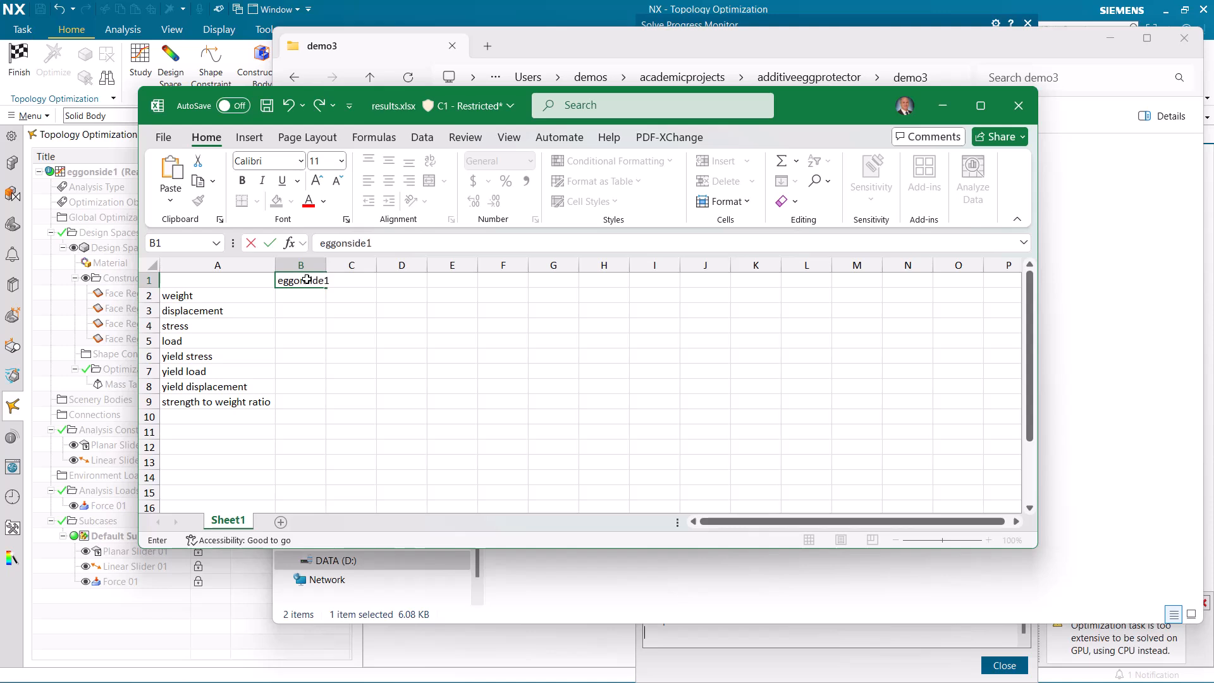
key(Return)
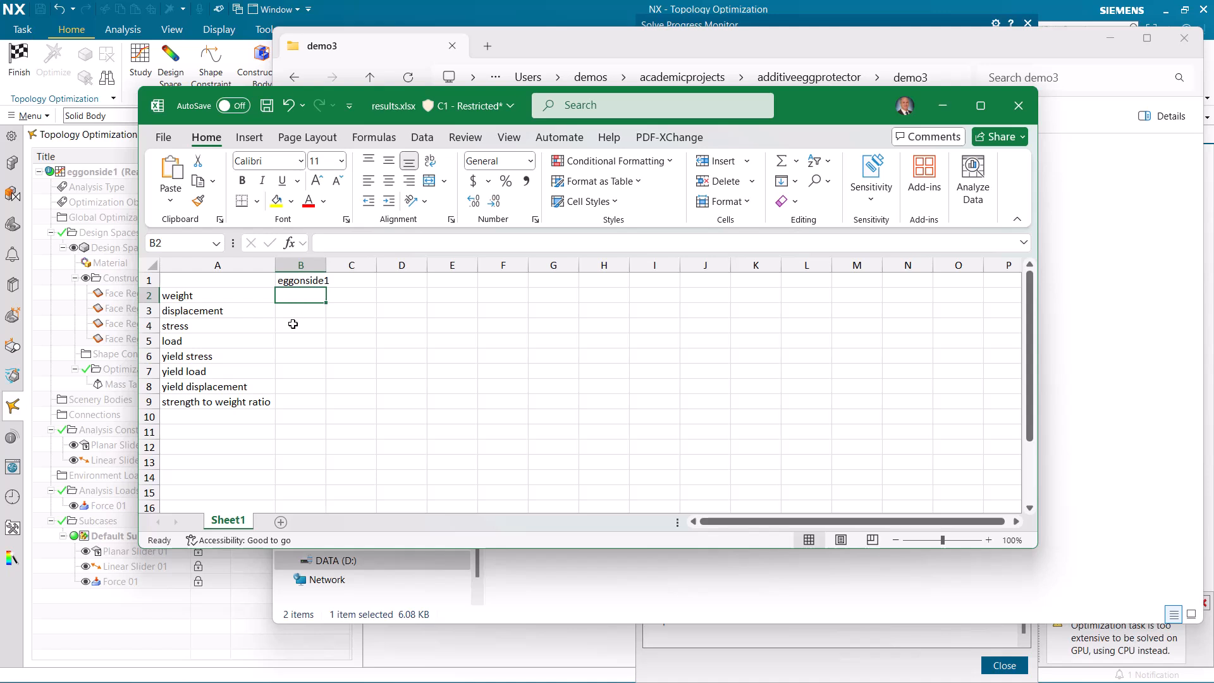
text(.1)
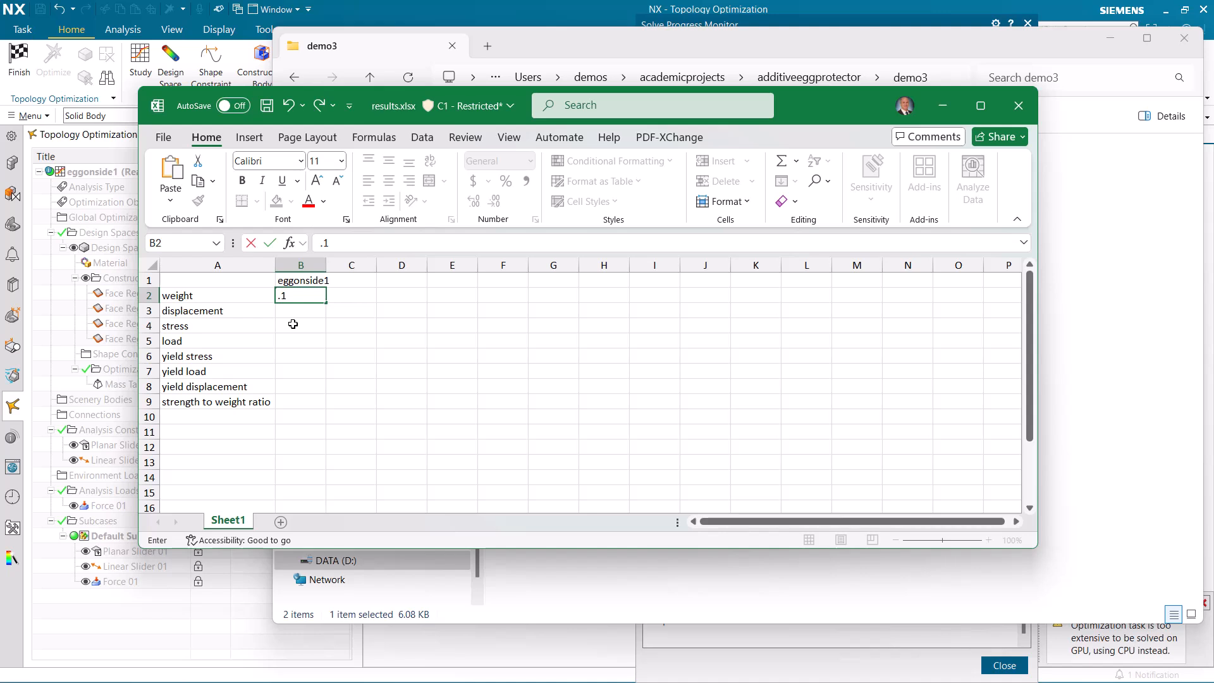
key(Return)
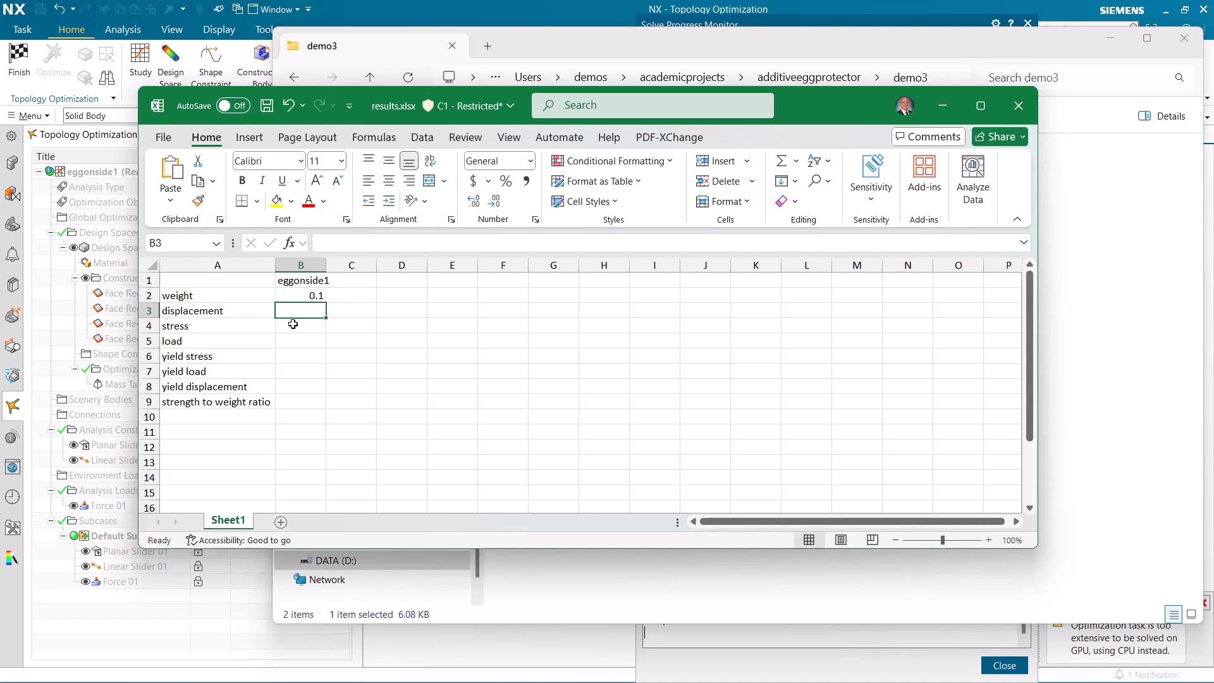
Step: Enter a load of 1 in B5 and a yield stress of 5800 in B6
click(297, 342)
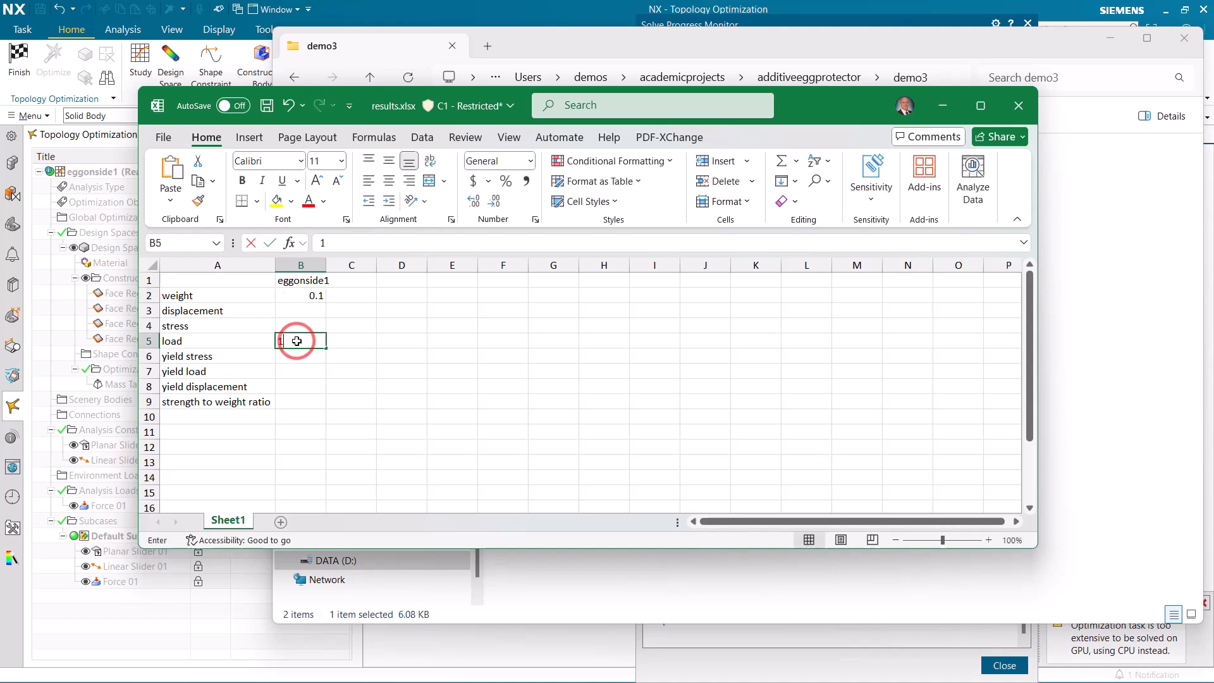
text(1)
click(298, 360)
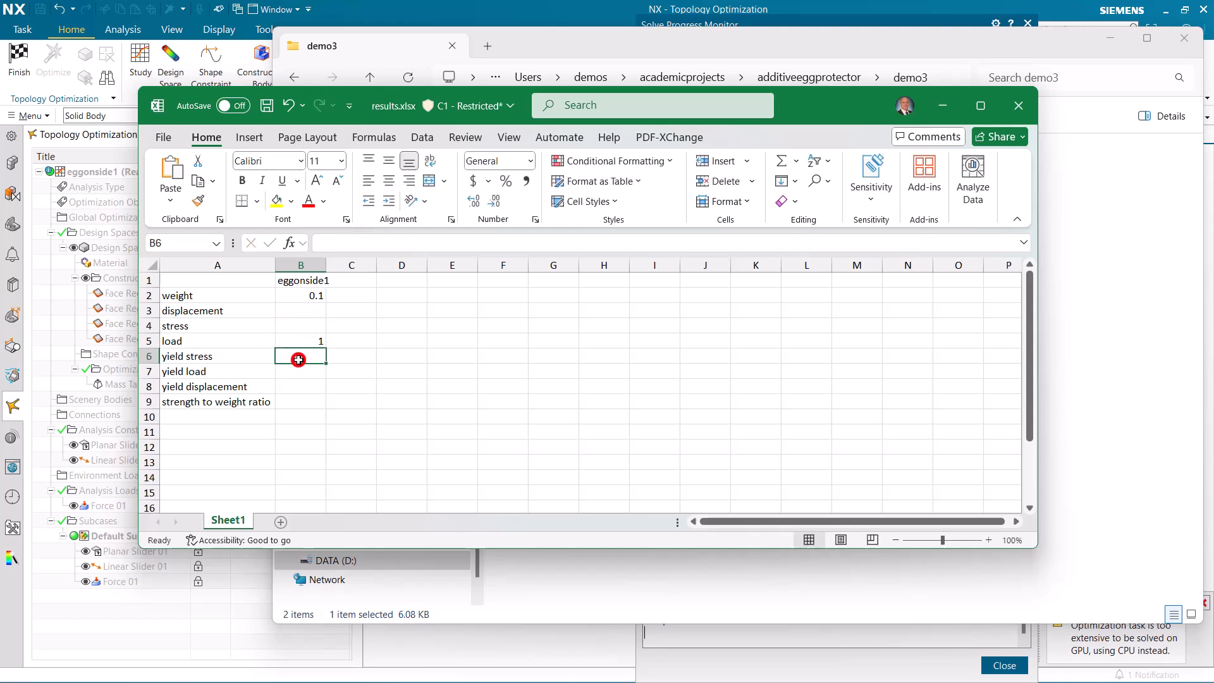
text(5800)
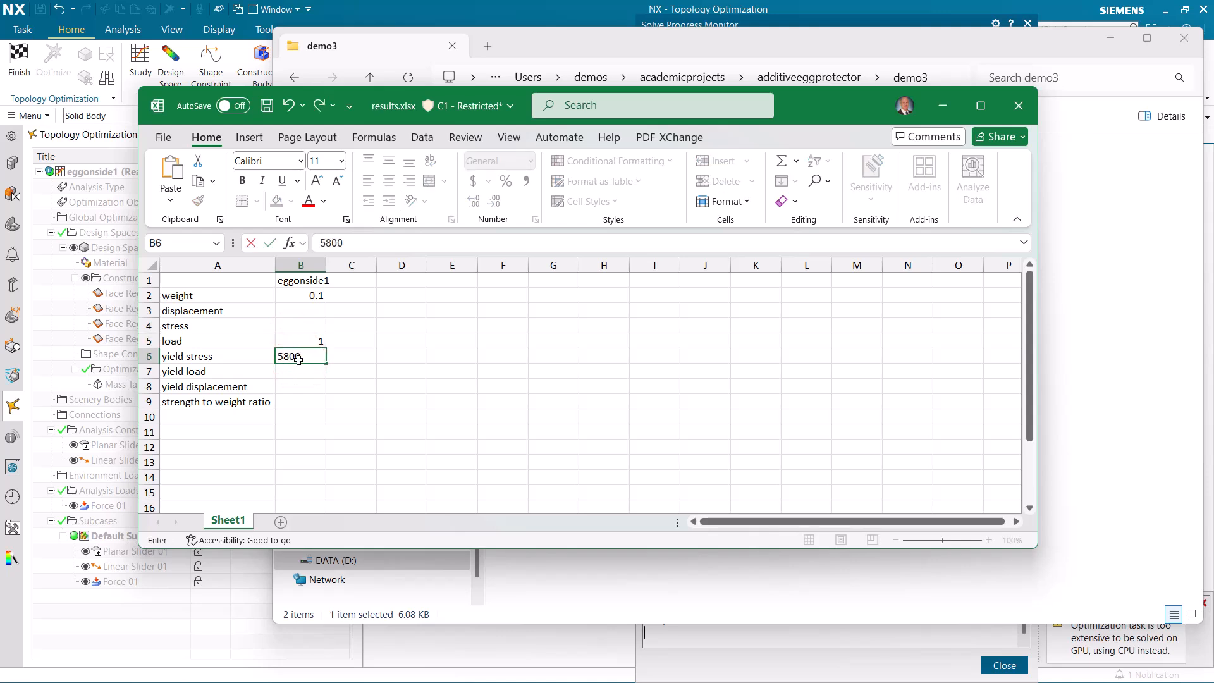
key(Return)
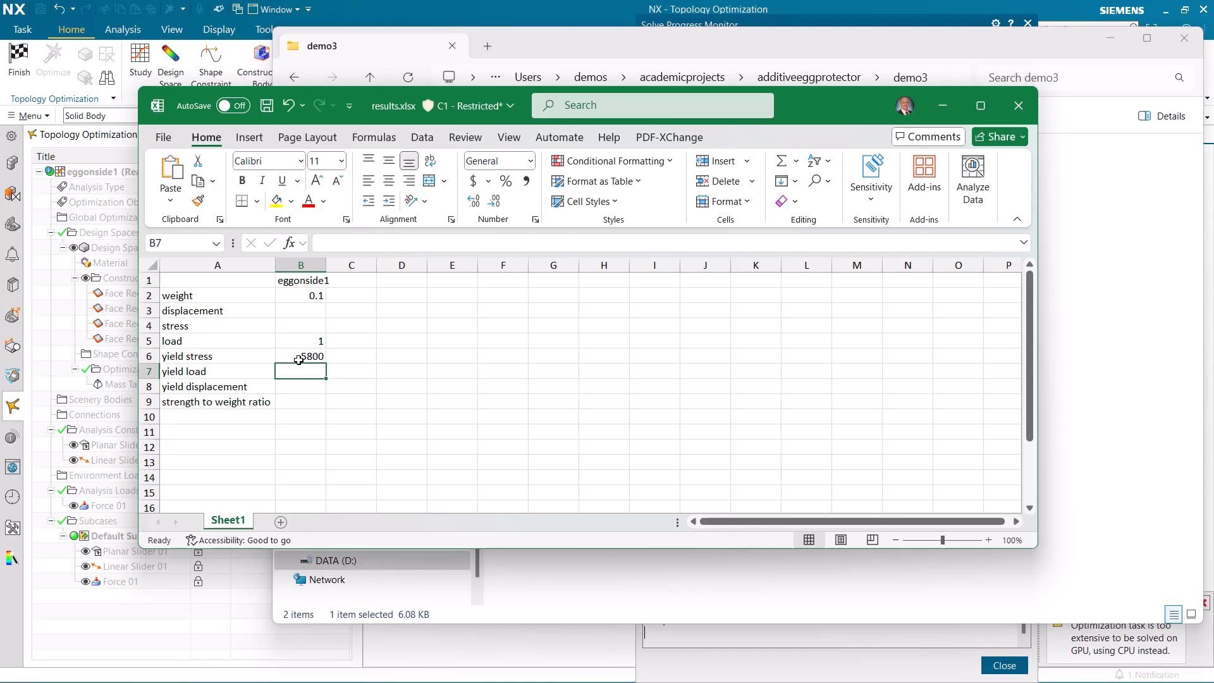
Step: Enter the yield load formula =B5*B6/B4 in cell B7
text(=)
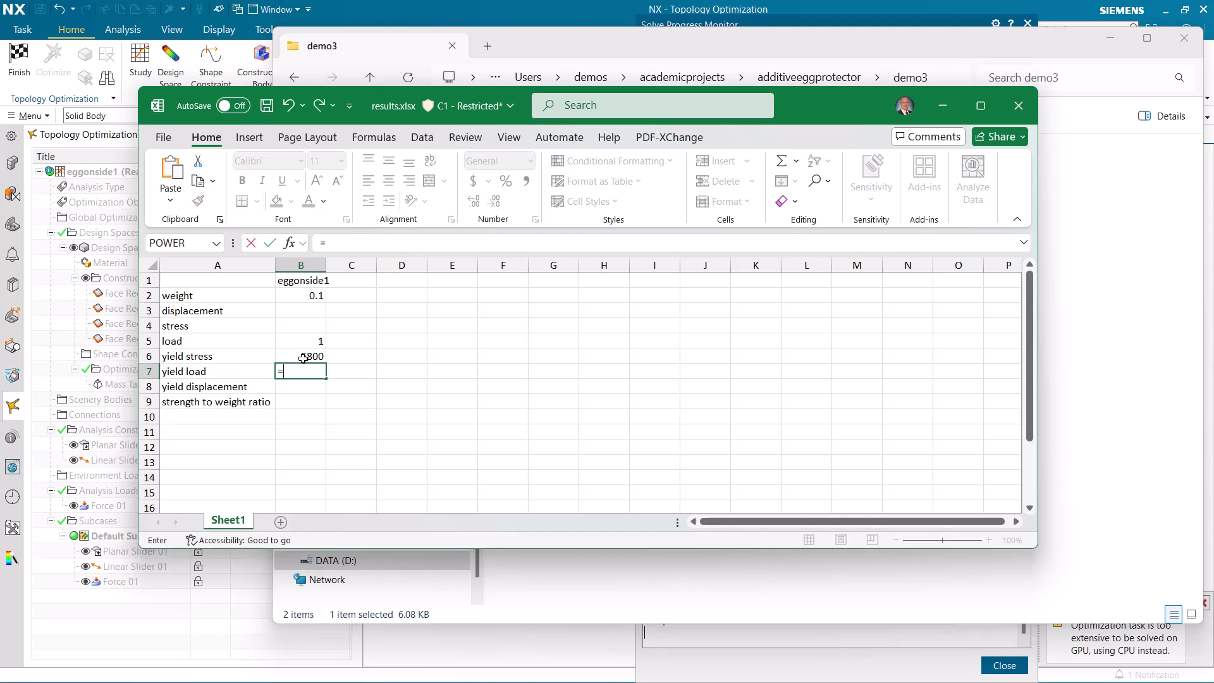
click(313, 342)
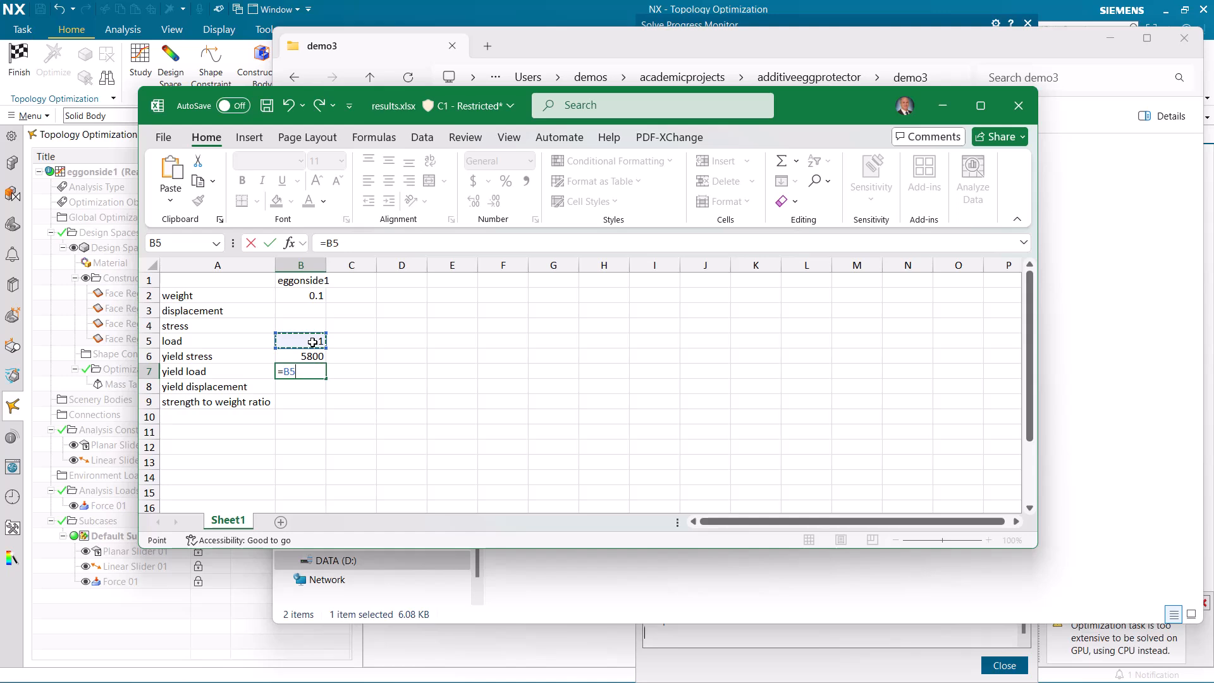
text(*)
click(306, 357)
text(/)
click(301, 324)
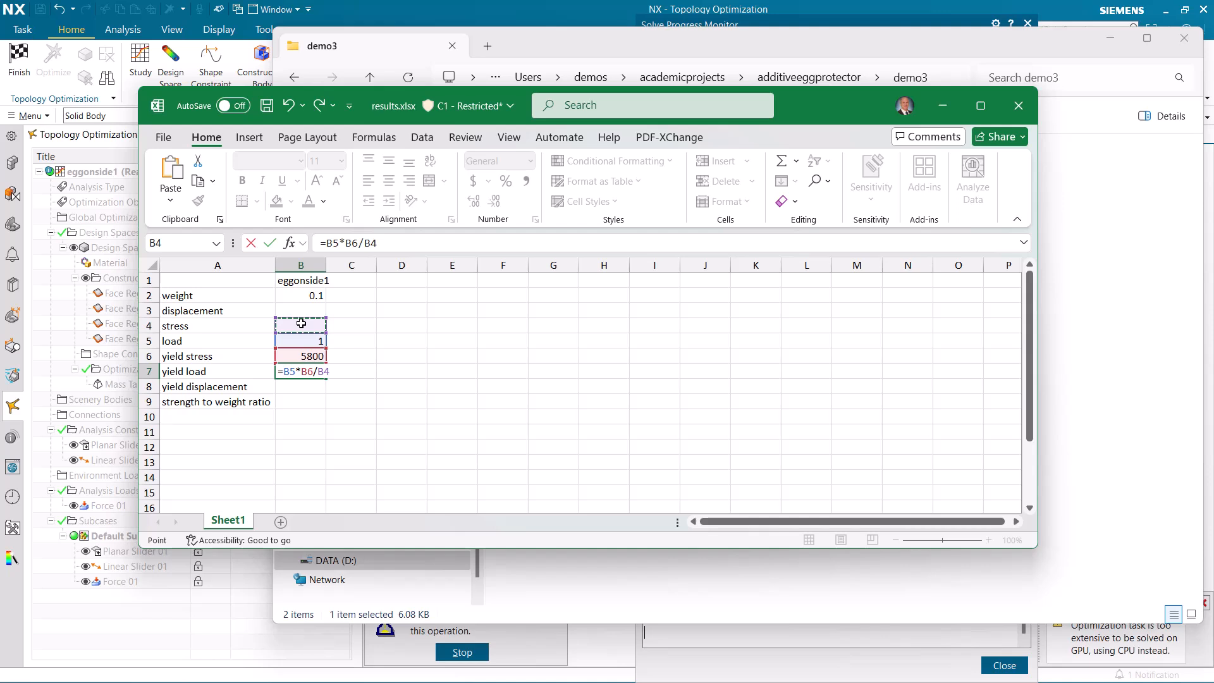
key(Return)
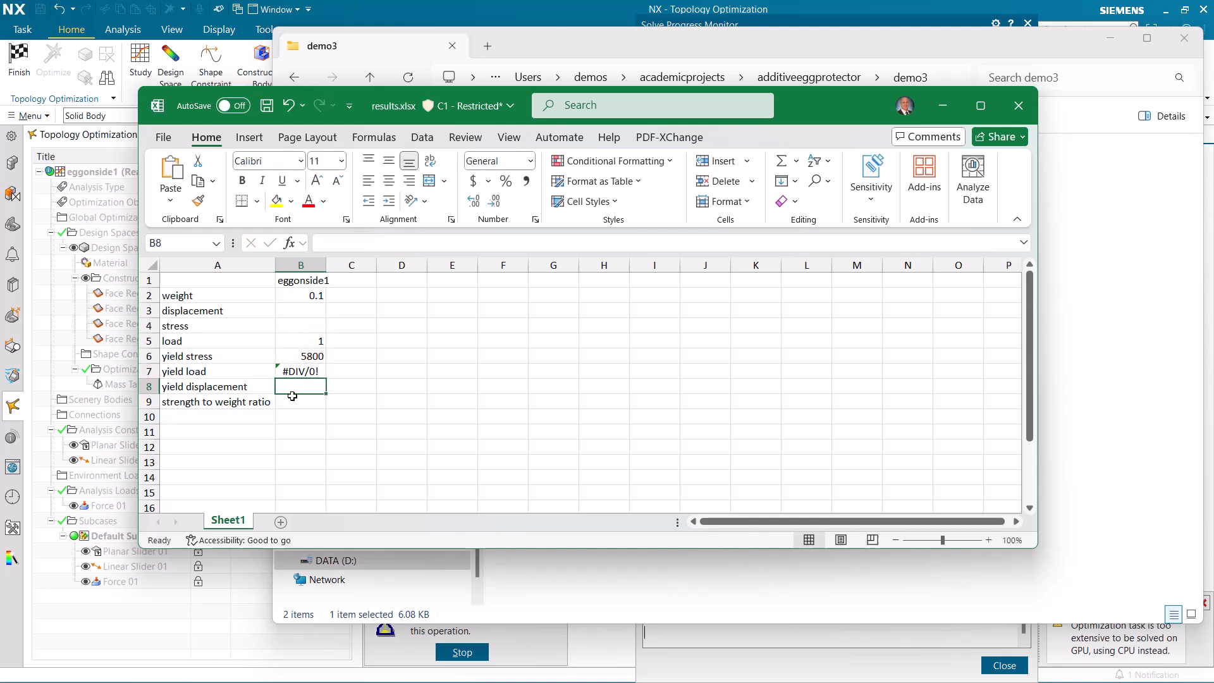
Step: Enter the yield displacement formula =B7*B3 in cell B8
text(=)
click(297, 371)
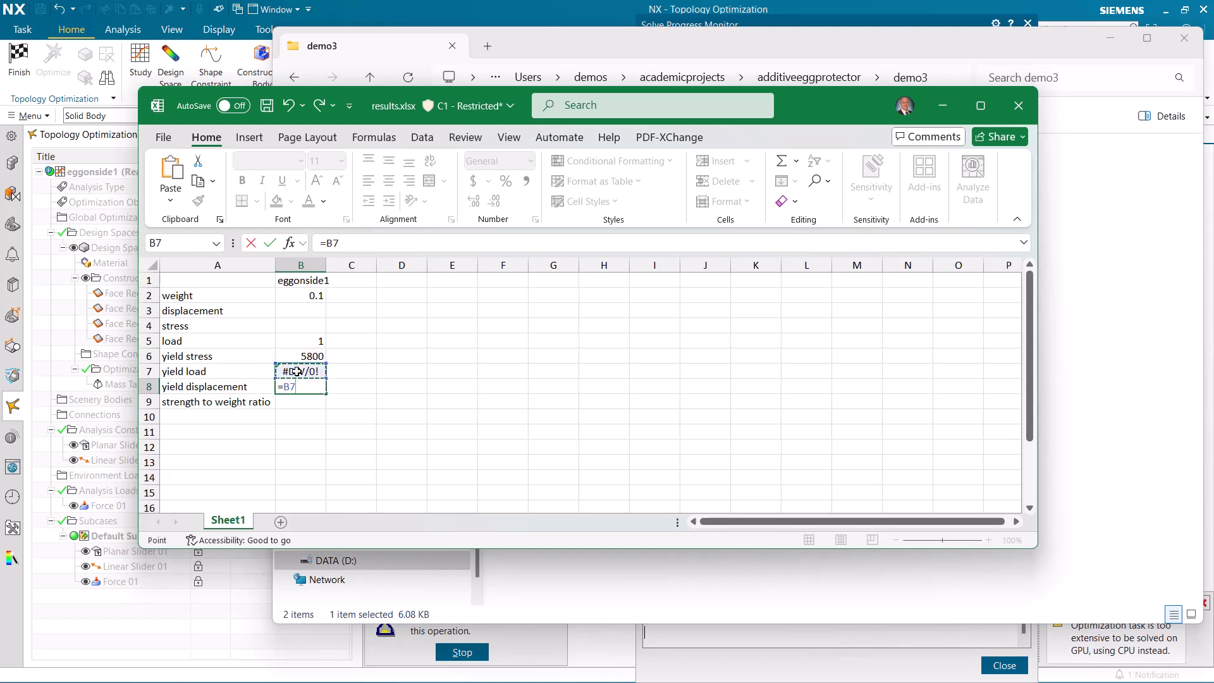
text(*)
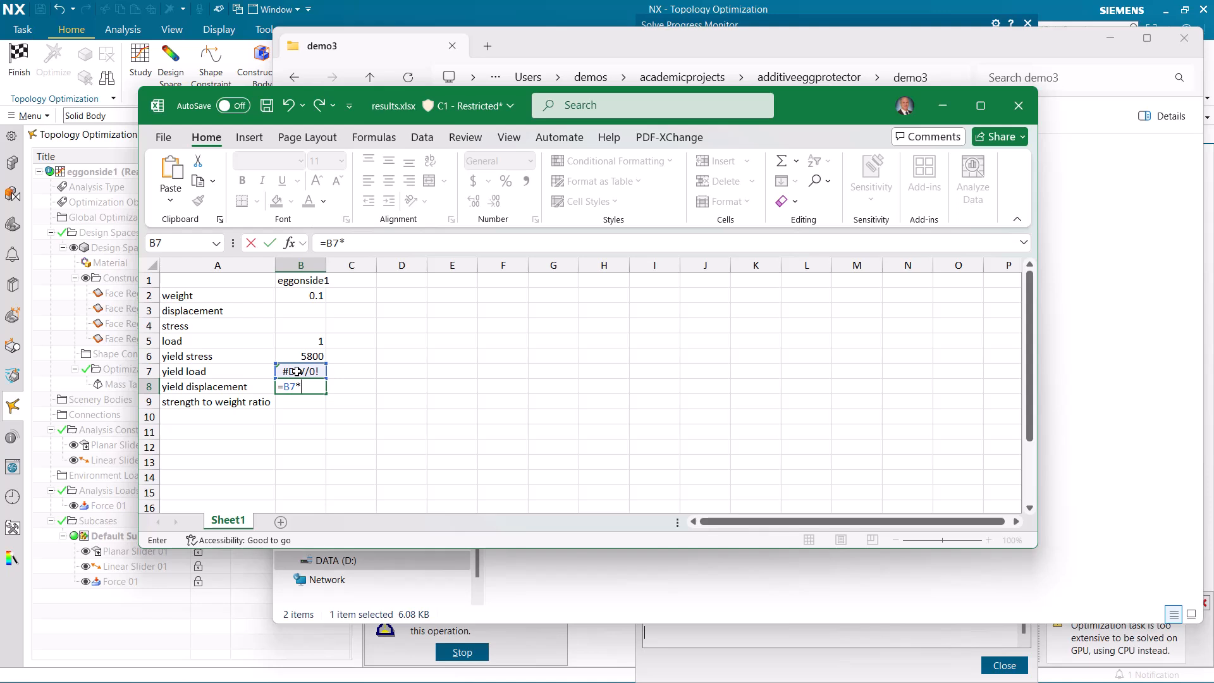
click(305, 311)
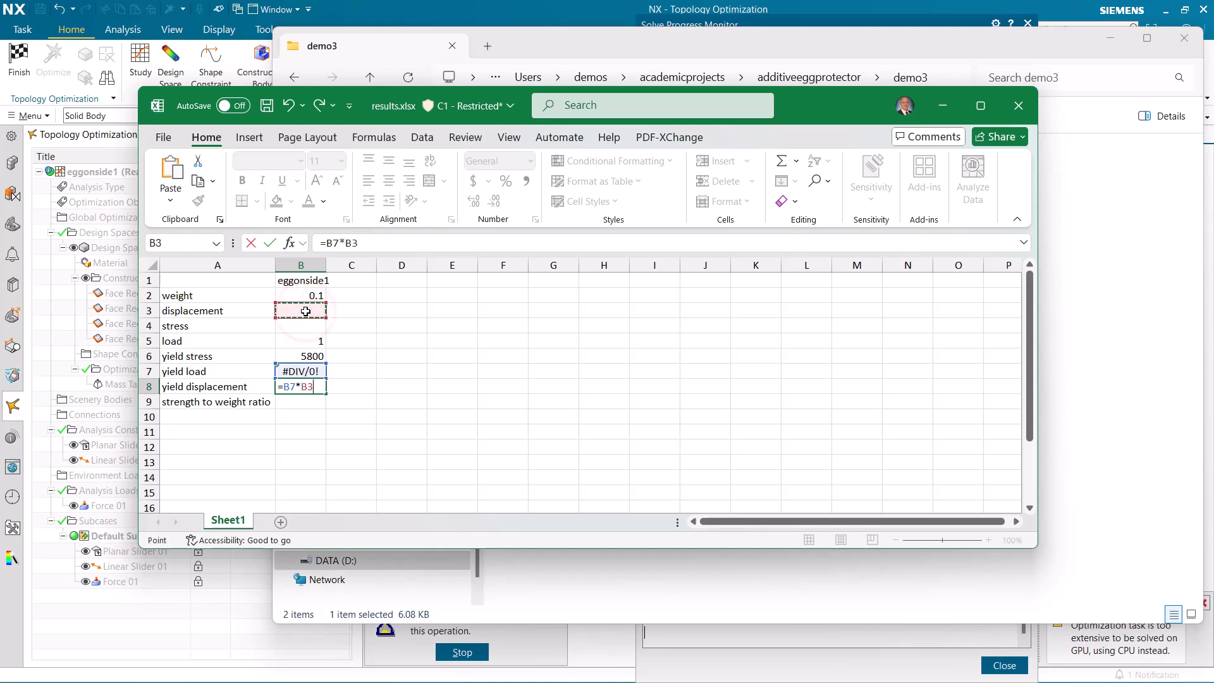
key(Return)
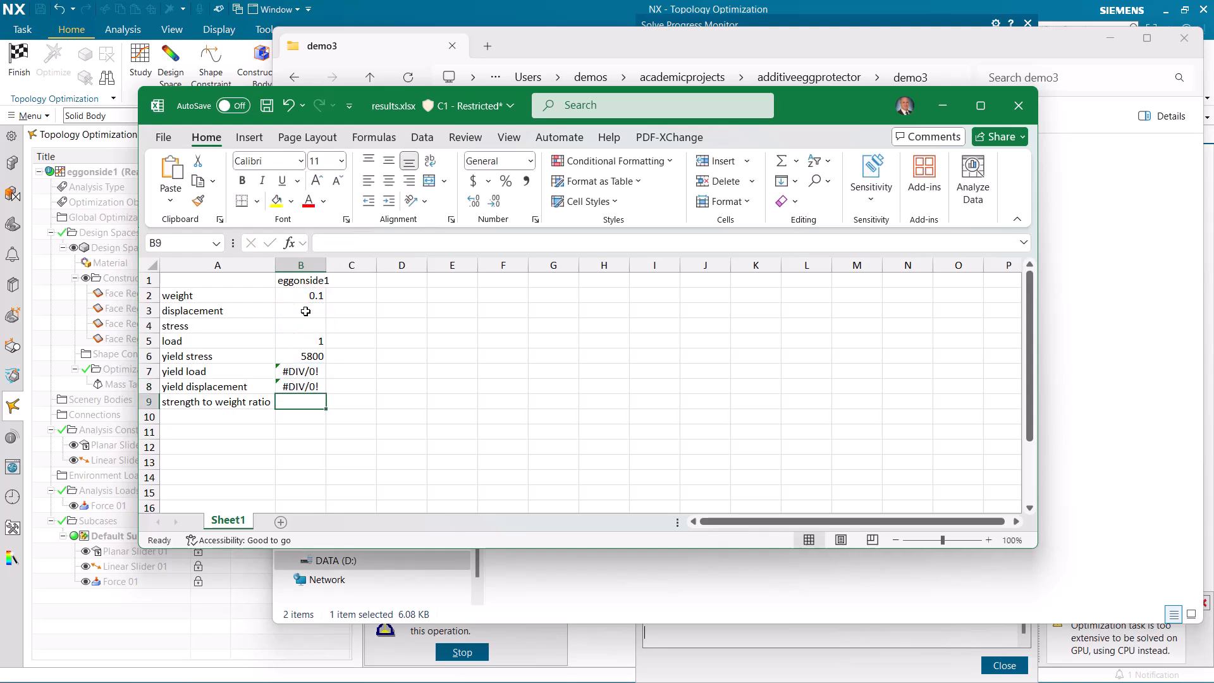
Step: Enter the strength to weight ratio formula =B7/B2 in cell B9
text(=)
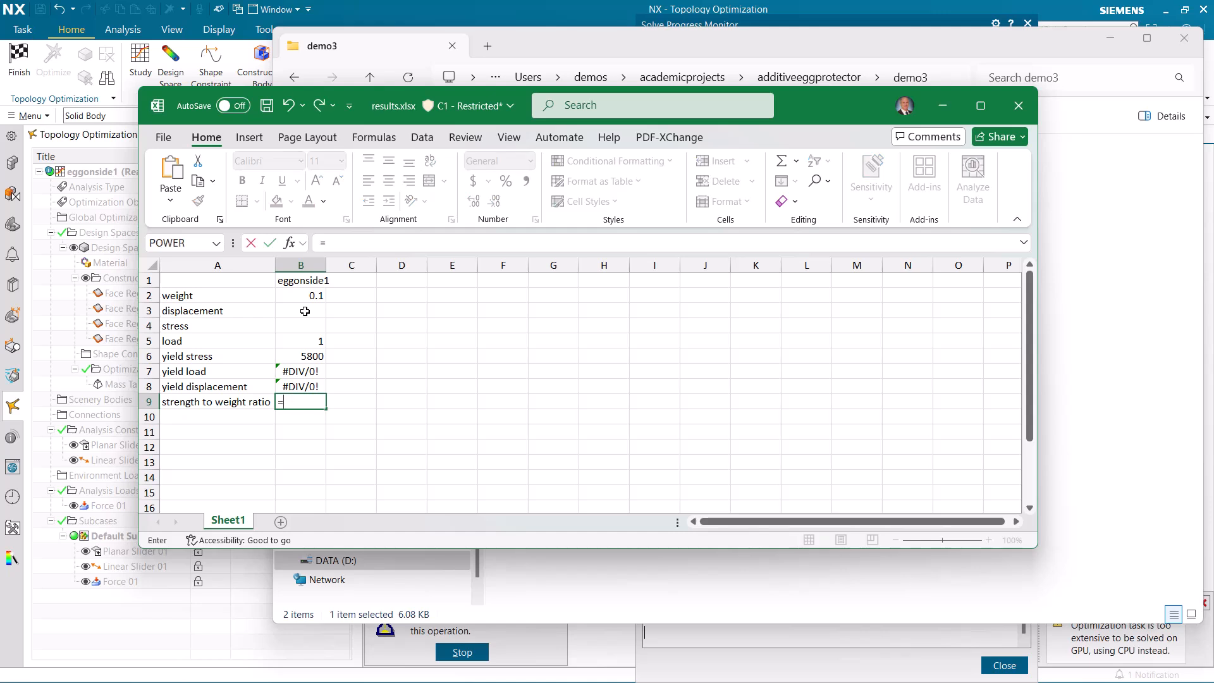
click(301, 374)
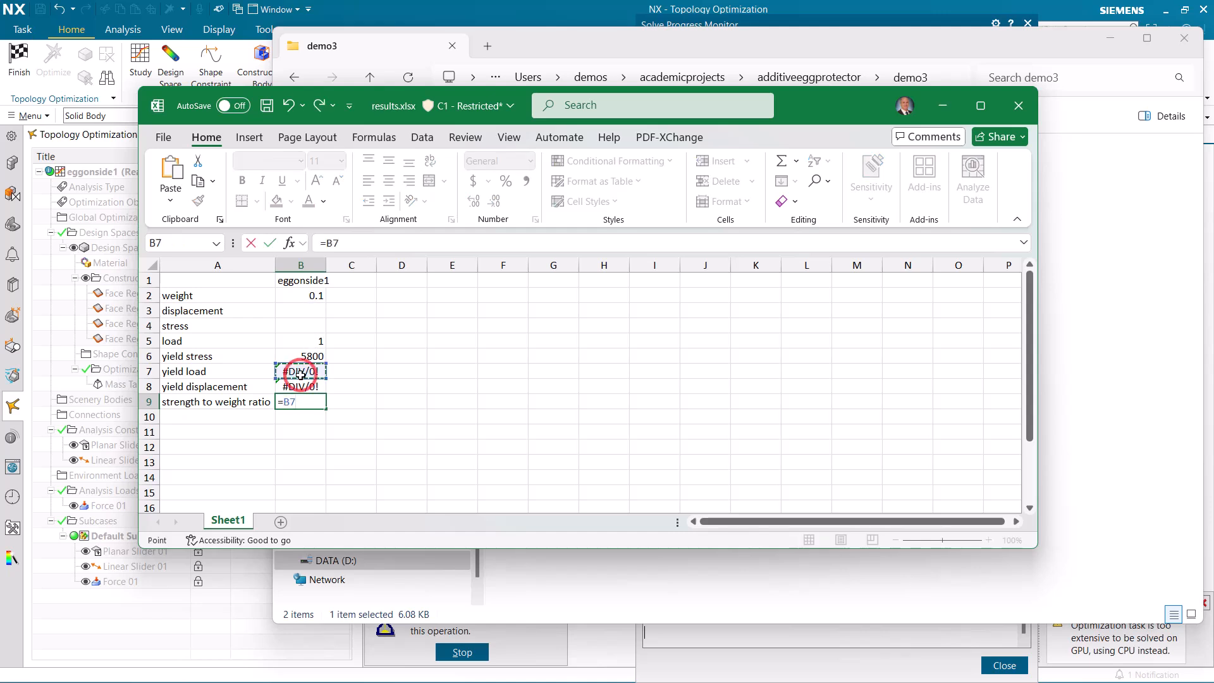
text(/)
click(303, 295)
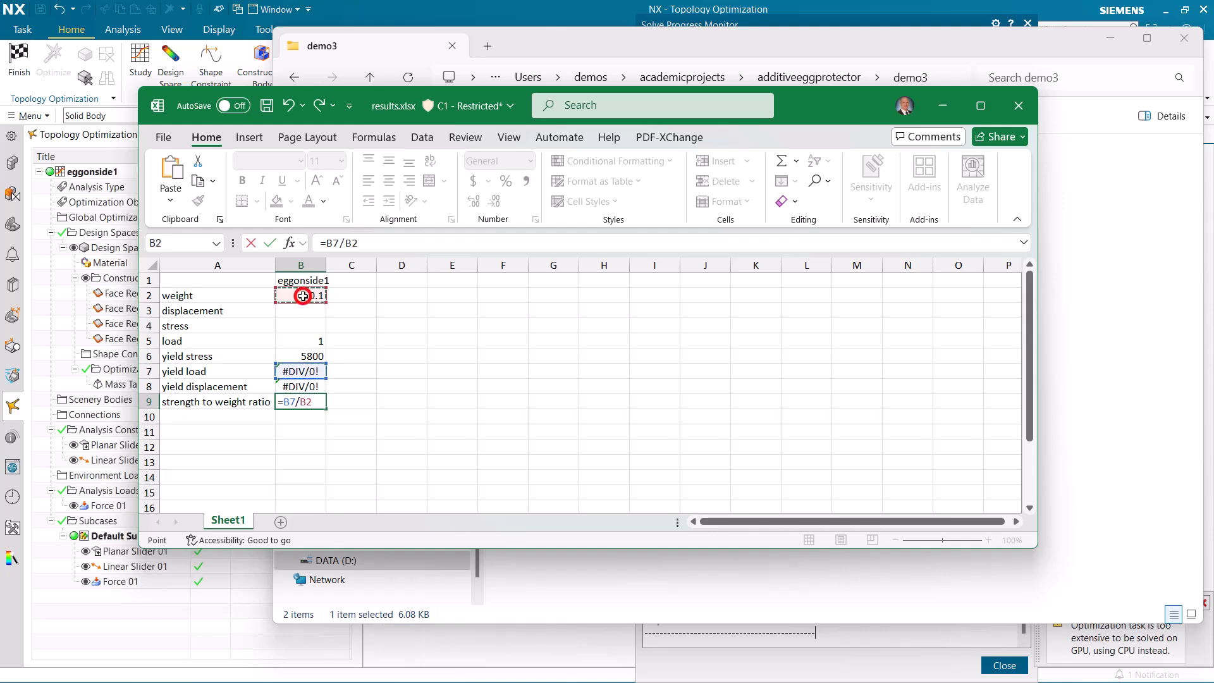
key(Return)
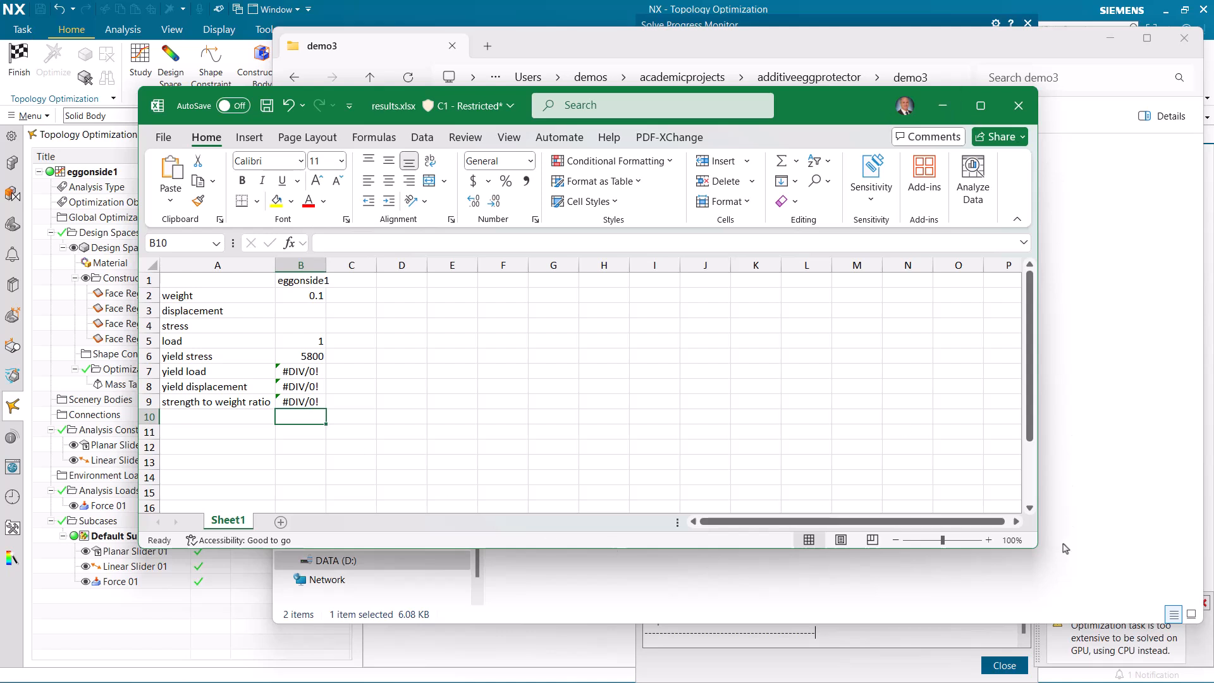
Step: Shrink the results workbook window and move it aside, minimize the demo3 folder window, and close the NX Solve Progress Monitor
drag(1029, 545, 525, 531)
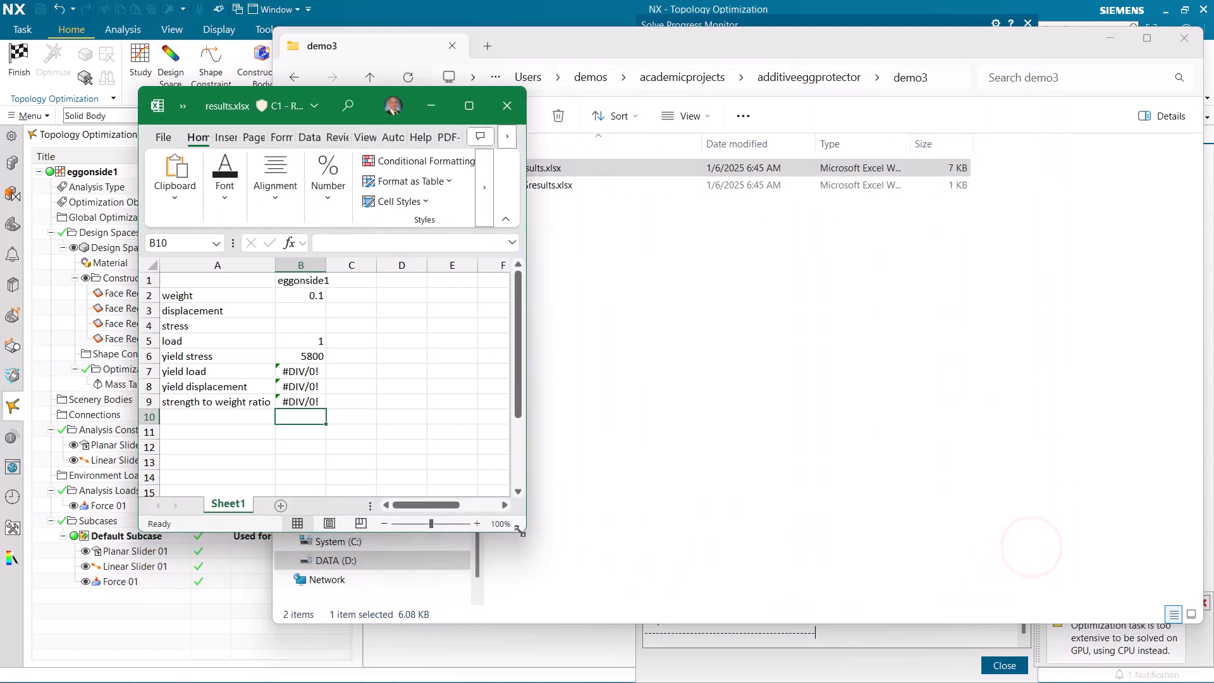
drag(304, 108, 198, 158)
click(1110, 38)
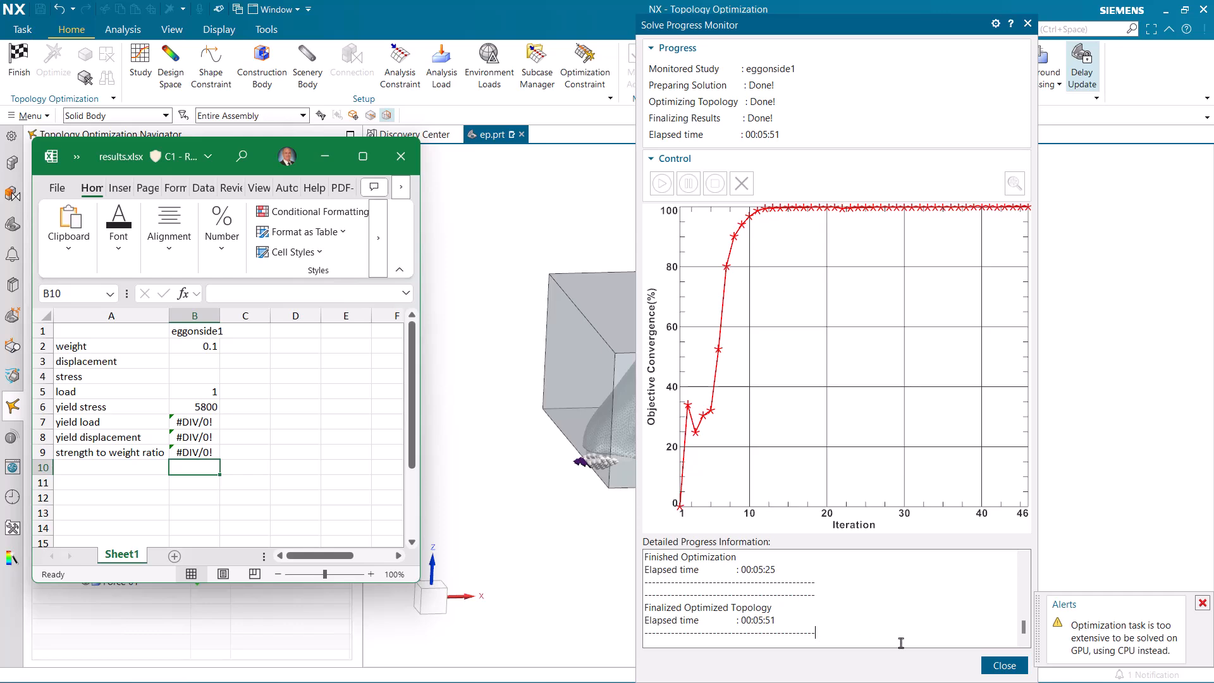
click(997, 663)
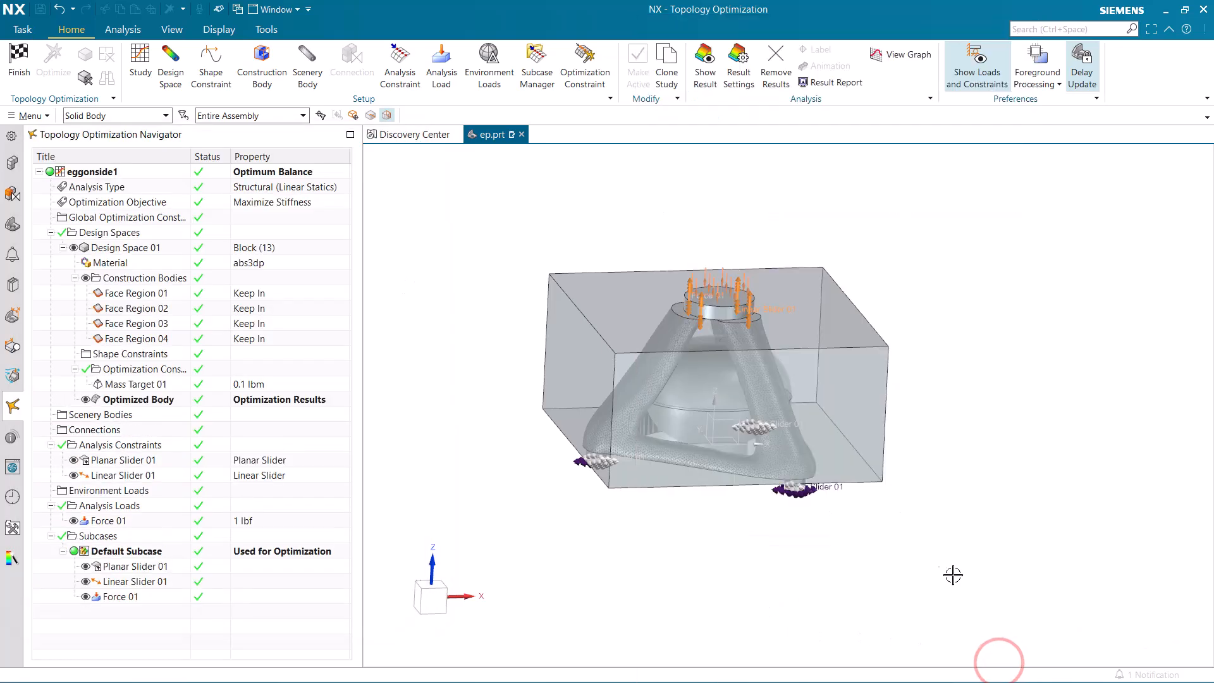
Step: Show the displacement magnitude result of the eggonside1 study for the Default Subcase
mouse_move(786, 497)
middle_down()
mouse_move(738, 509)
mouse_move(756, 392)
mouse_move(717, 430)
mouse_move(768, 259)
mouse_move(809, 528)
mouse_move(797, 509)
middle_up()
scroll(756, 393, up, 2)
scroll(804, 528, down, 2)
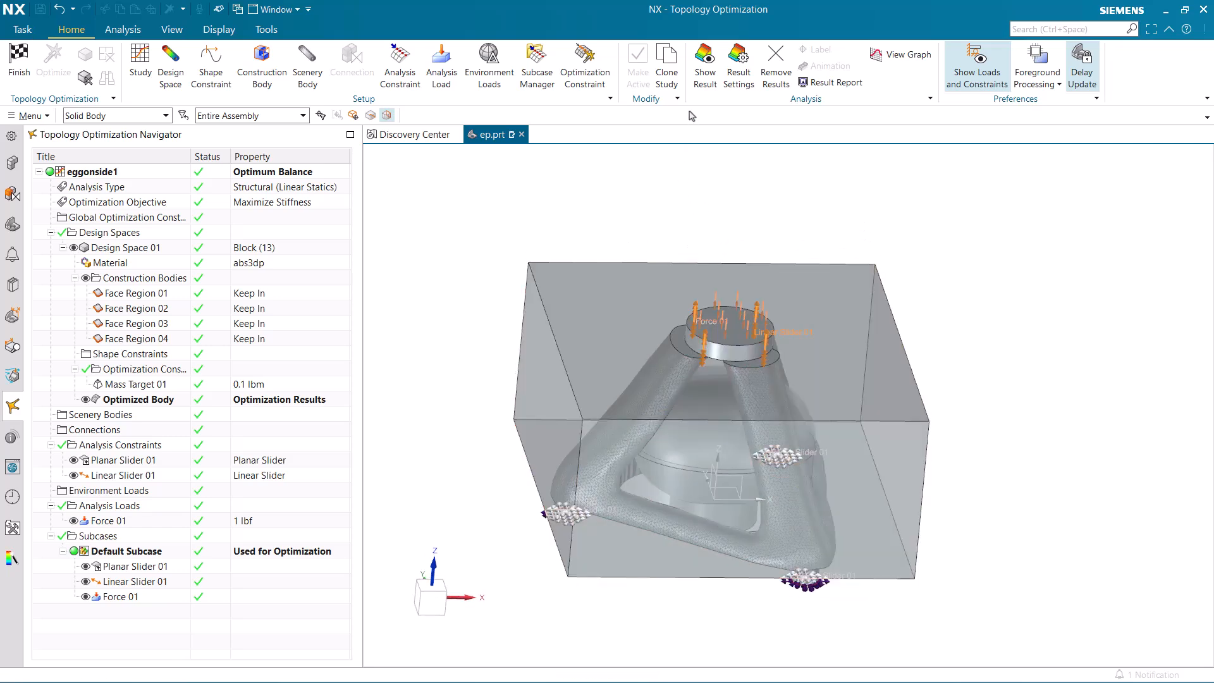
click(705, 66)
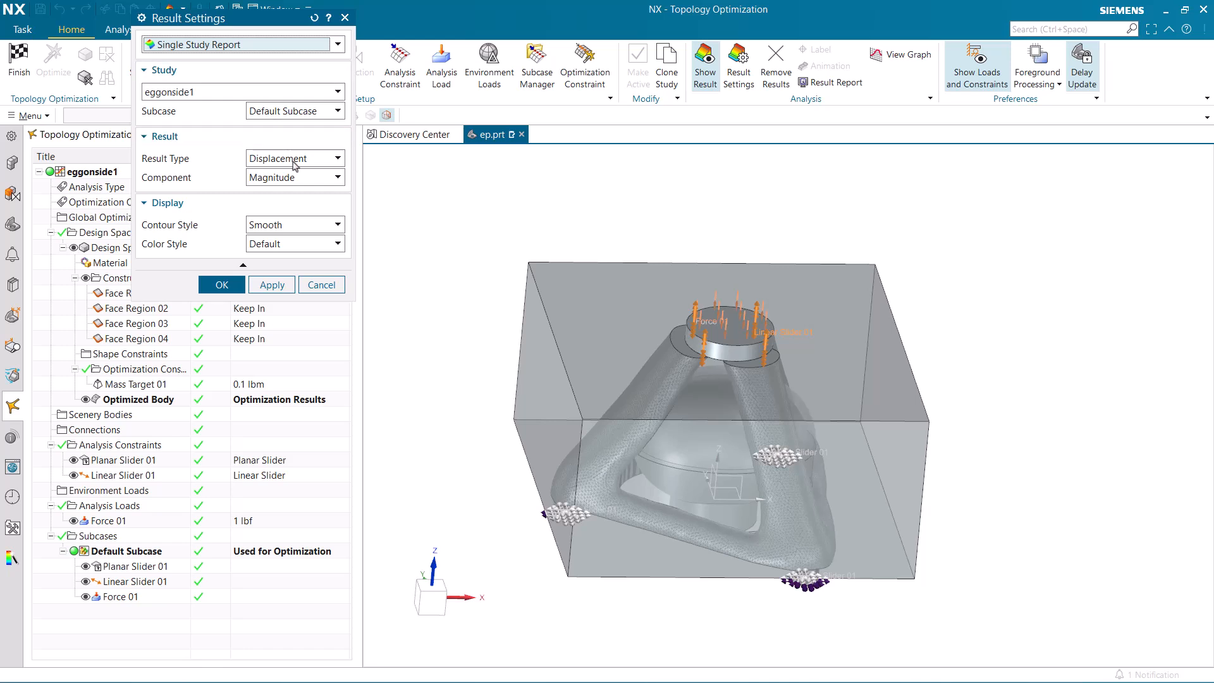
click(222, 285)
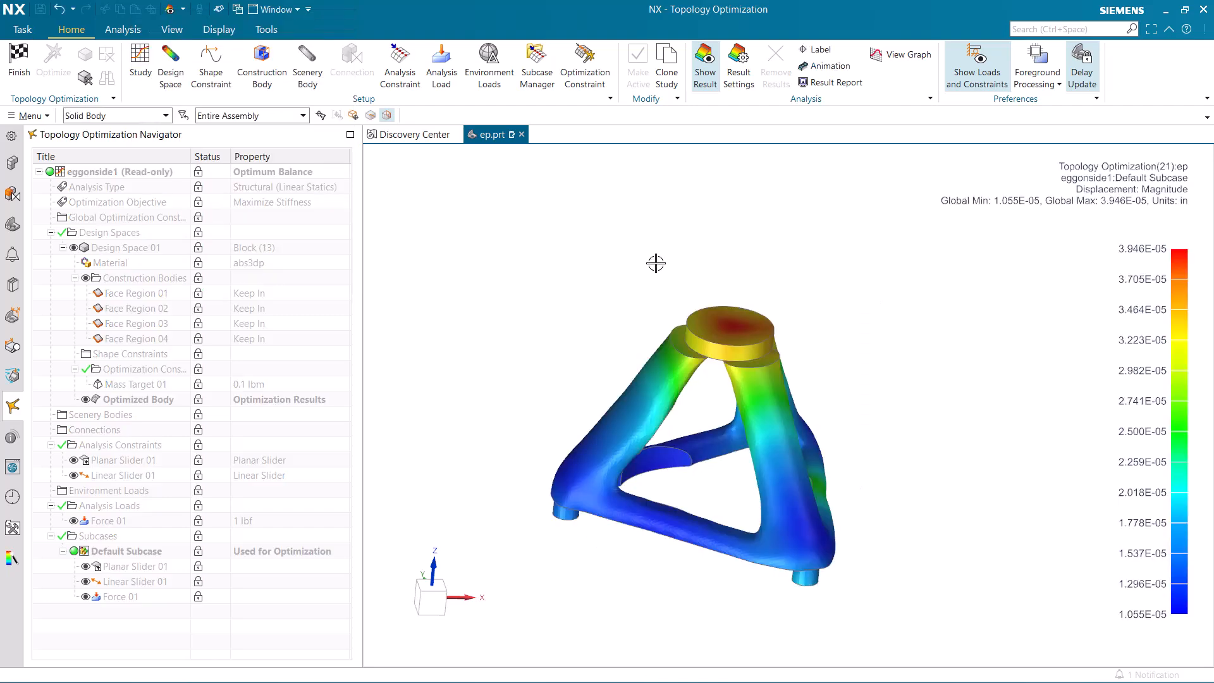
middle_drag(655, 263, 629, 265)
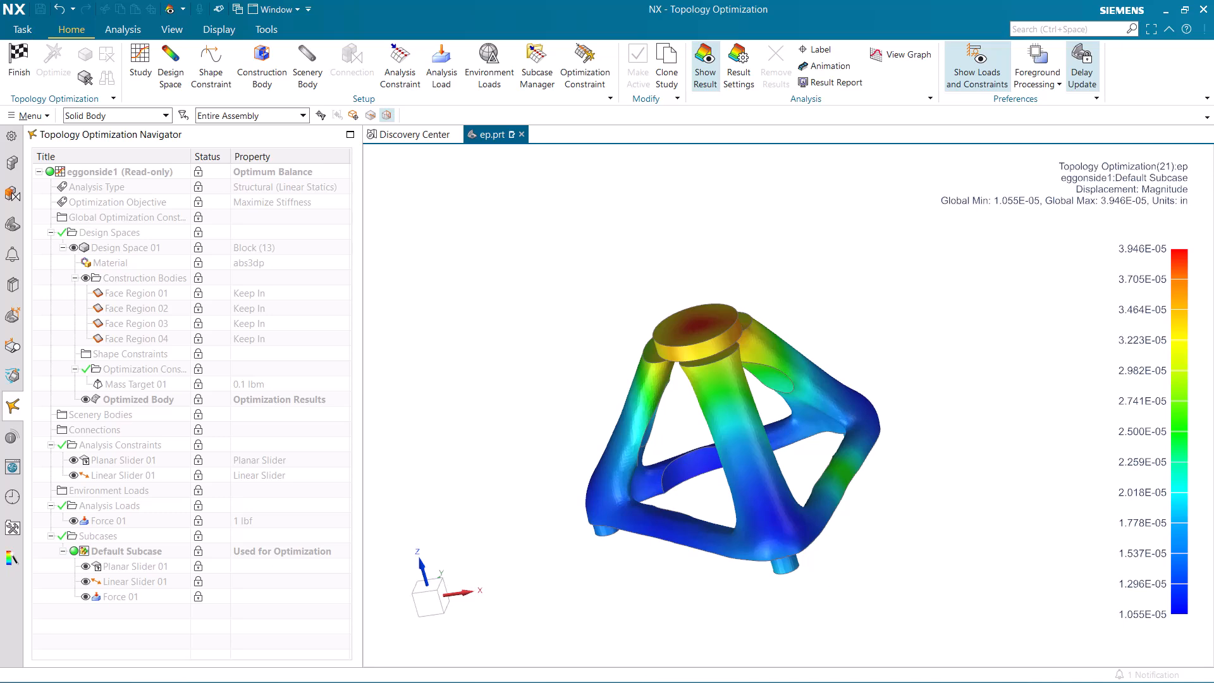
Step: Switch to Excel and enter the maximum displacement of 3.95E-05 in cell B3
key(alt+Tab)
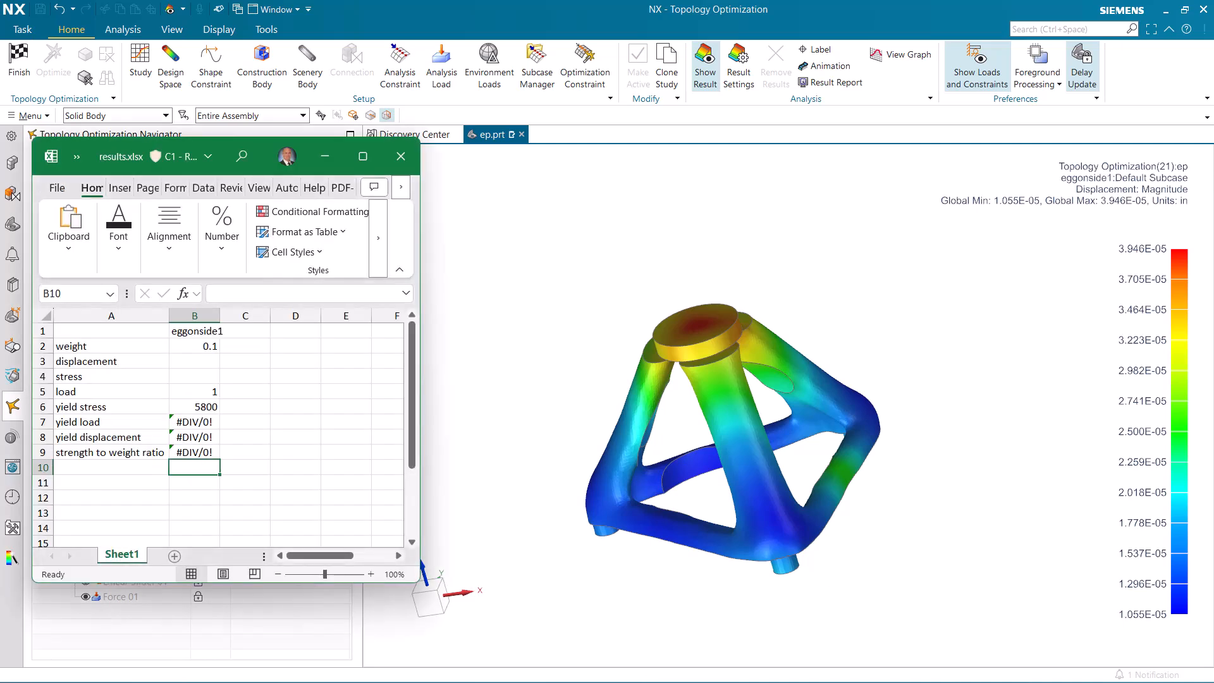
click(196, 365)
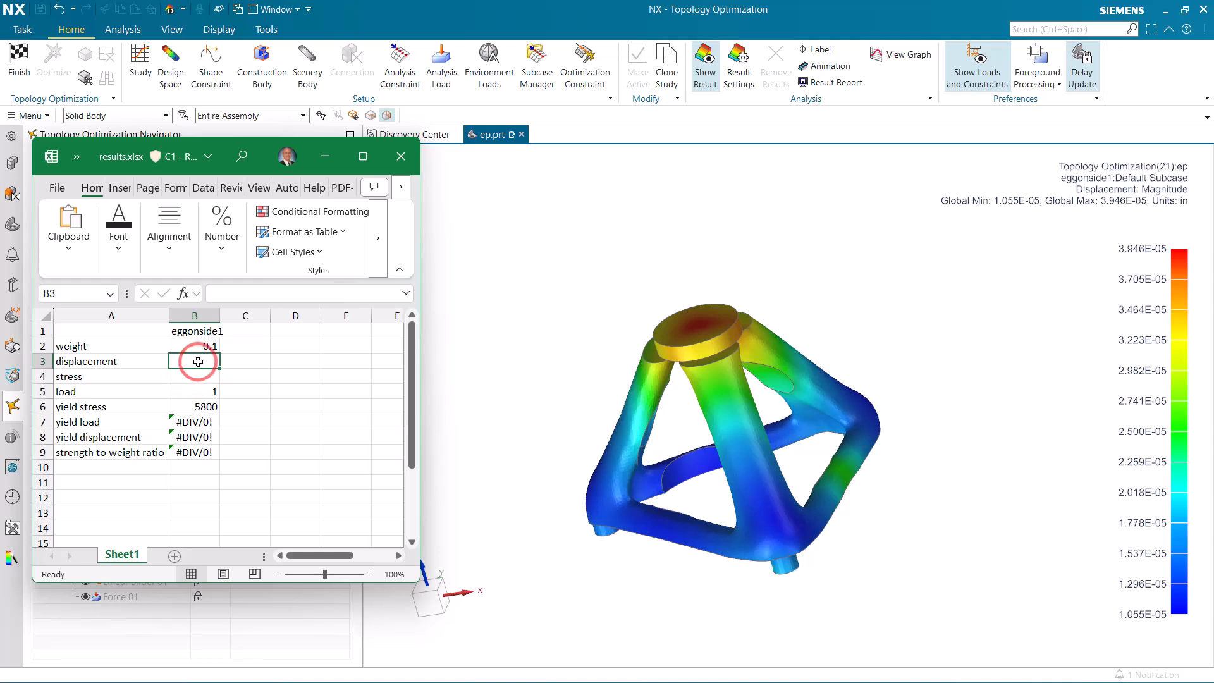
text(3.95e-)
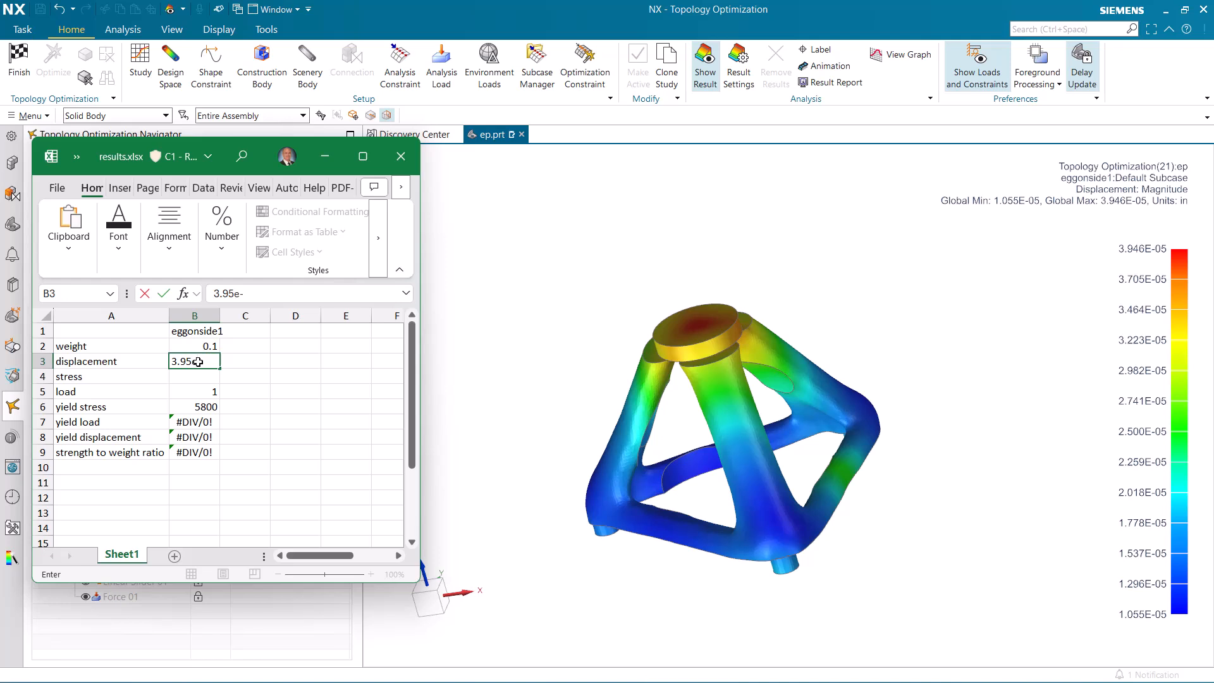
key(Return)
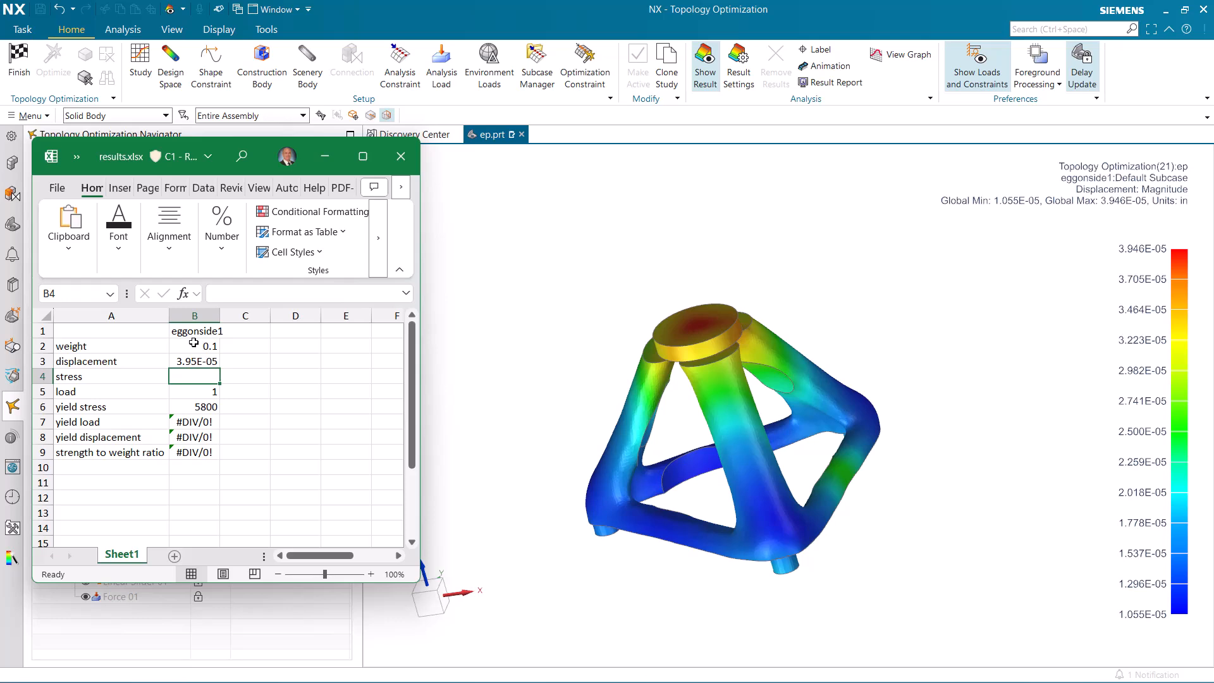
Step: Generate the Objective and Constraints result report for eggonside1 in NX, check the optimized mass, and close the report
click(836, 82)
click(177, 75)
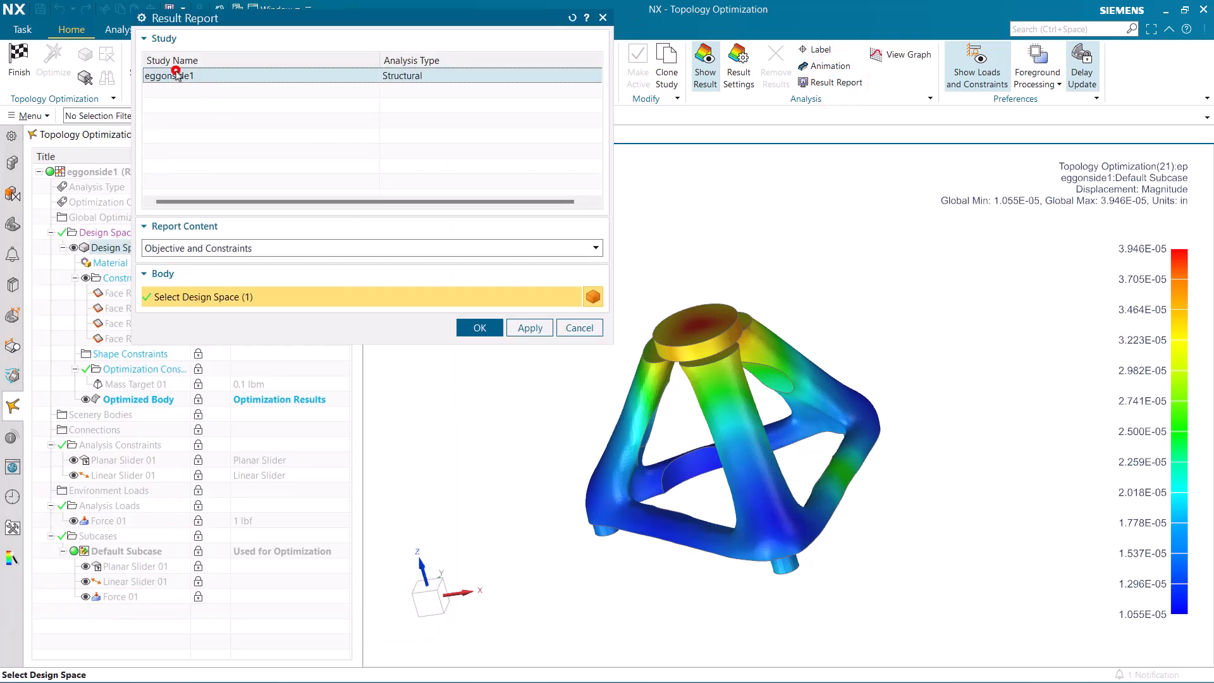
click(480, 328)
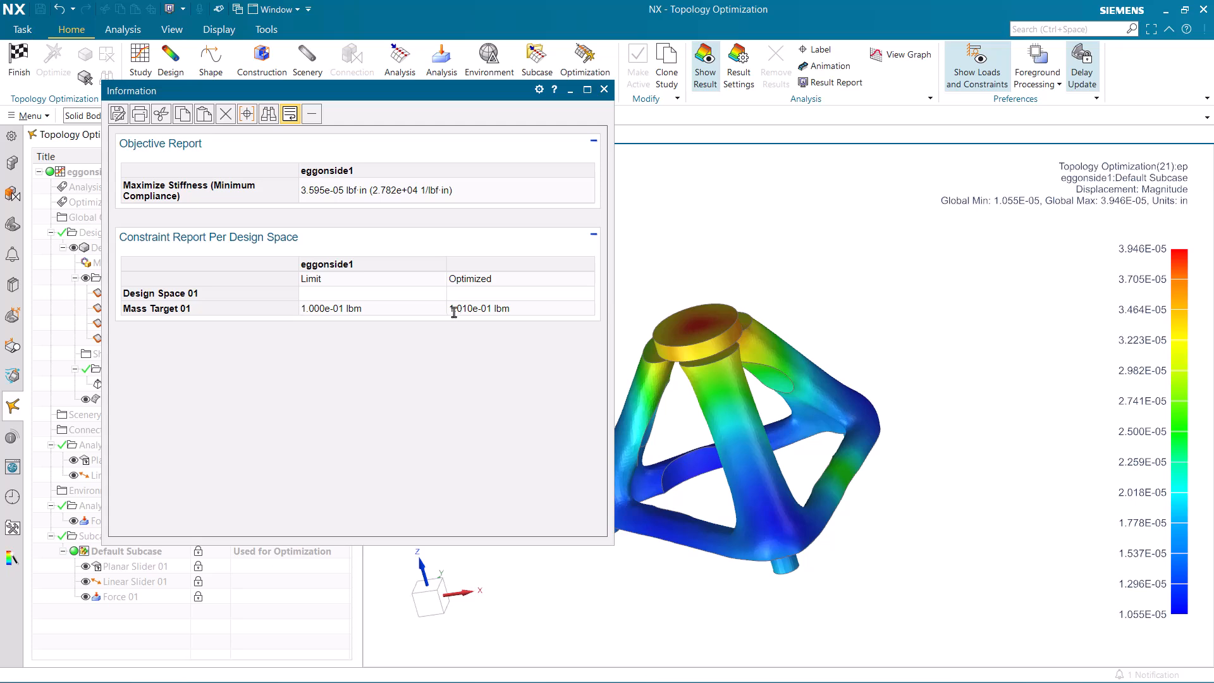
click(604, 89)
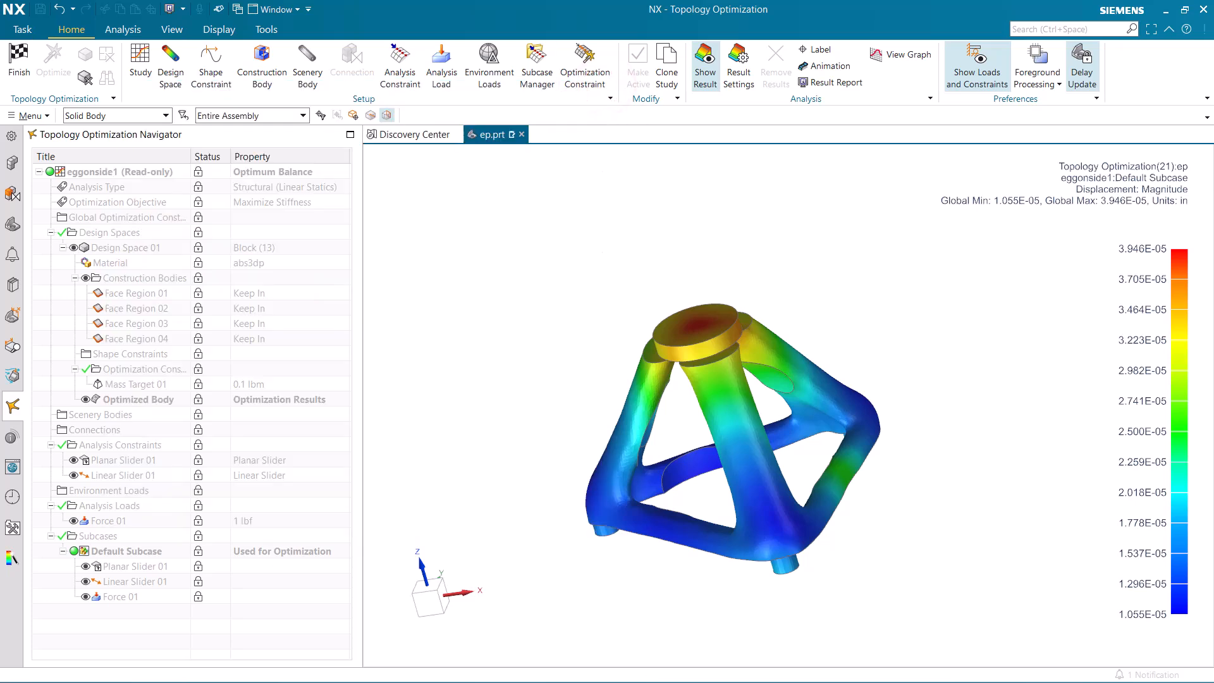
Step: Switch to Excel and set the weight in cell B2 to 0.101
key(alt+Tab)
click(194, 349)
click(244, 294)
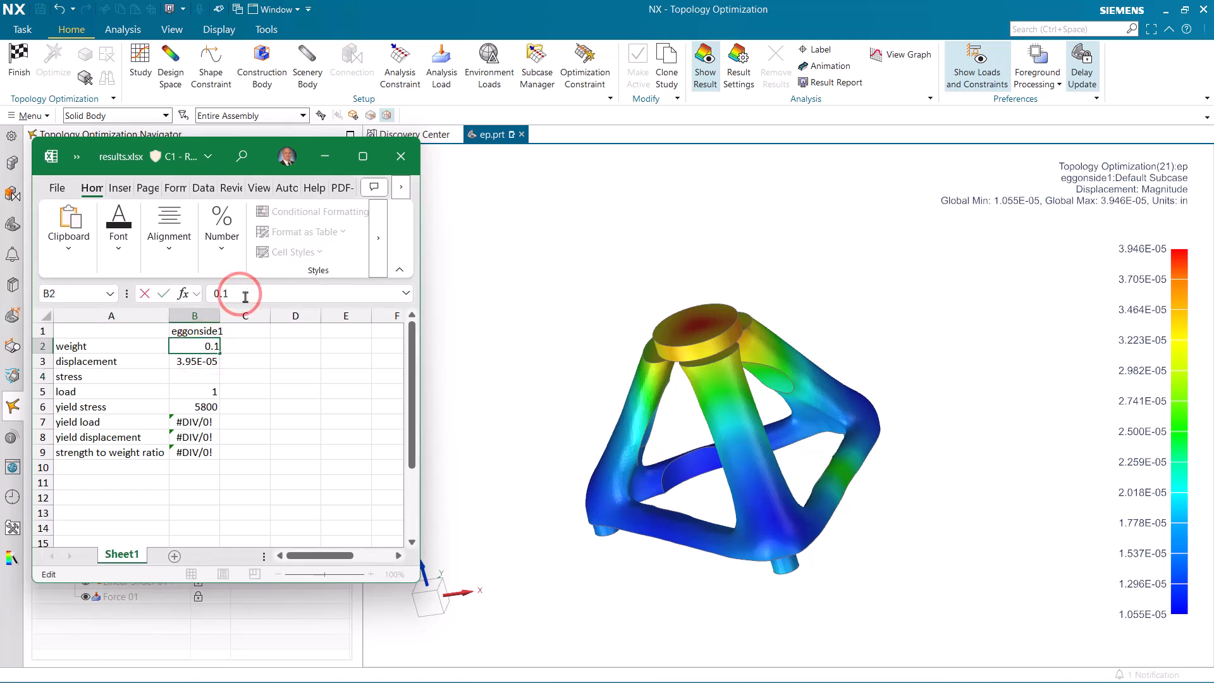
text(01)
key(Return)
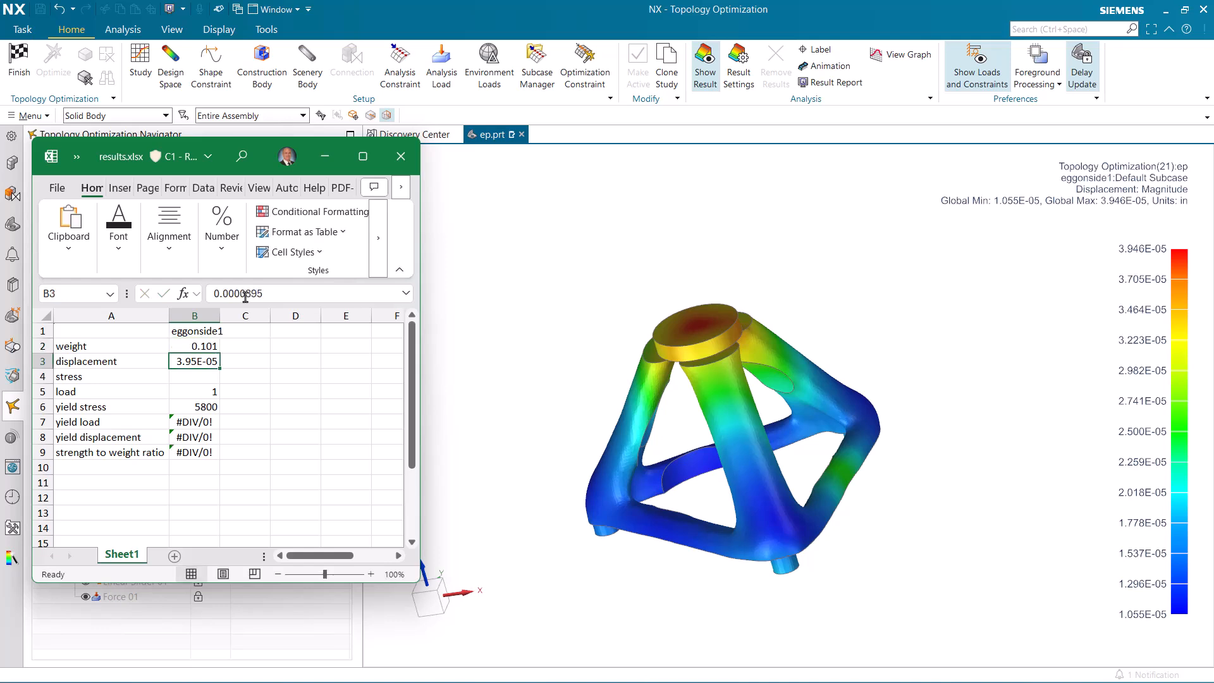
key(Down)
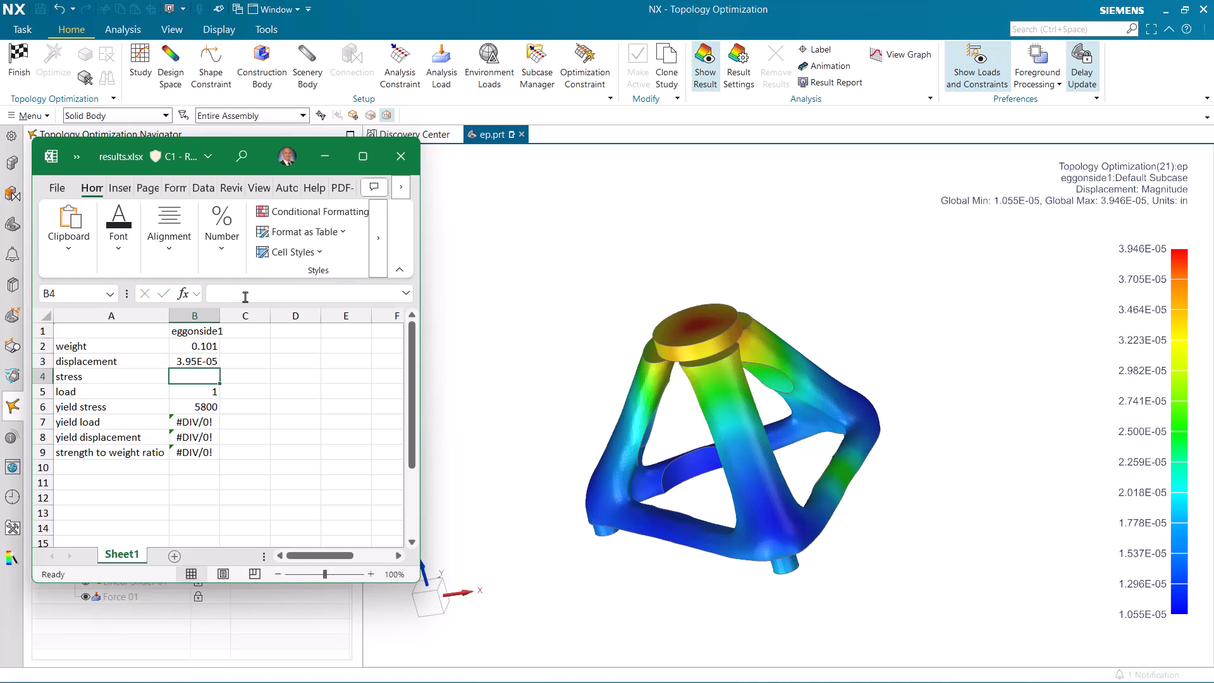
Step: Change the eggonside1 result plot in NX to Von Mises stress and inspect the stress distribution around the feet and legs
click(738, 69)
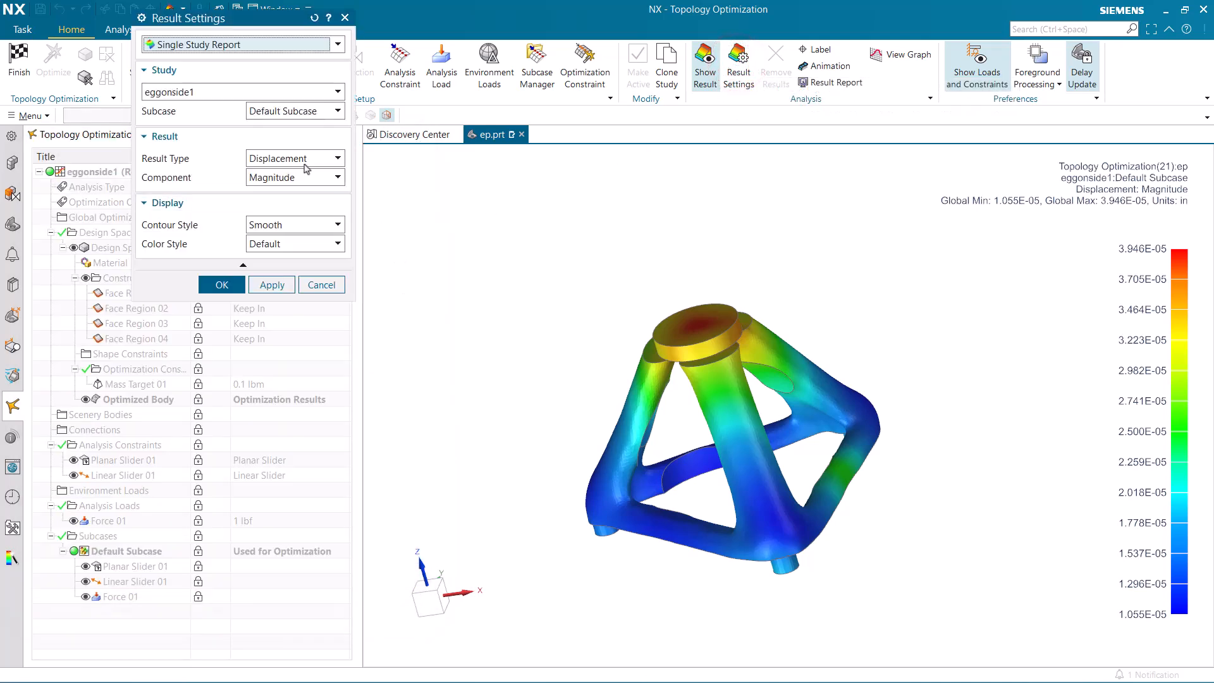
click(294, 158)
click(288, 187)
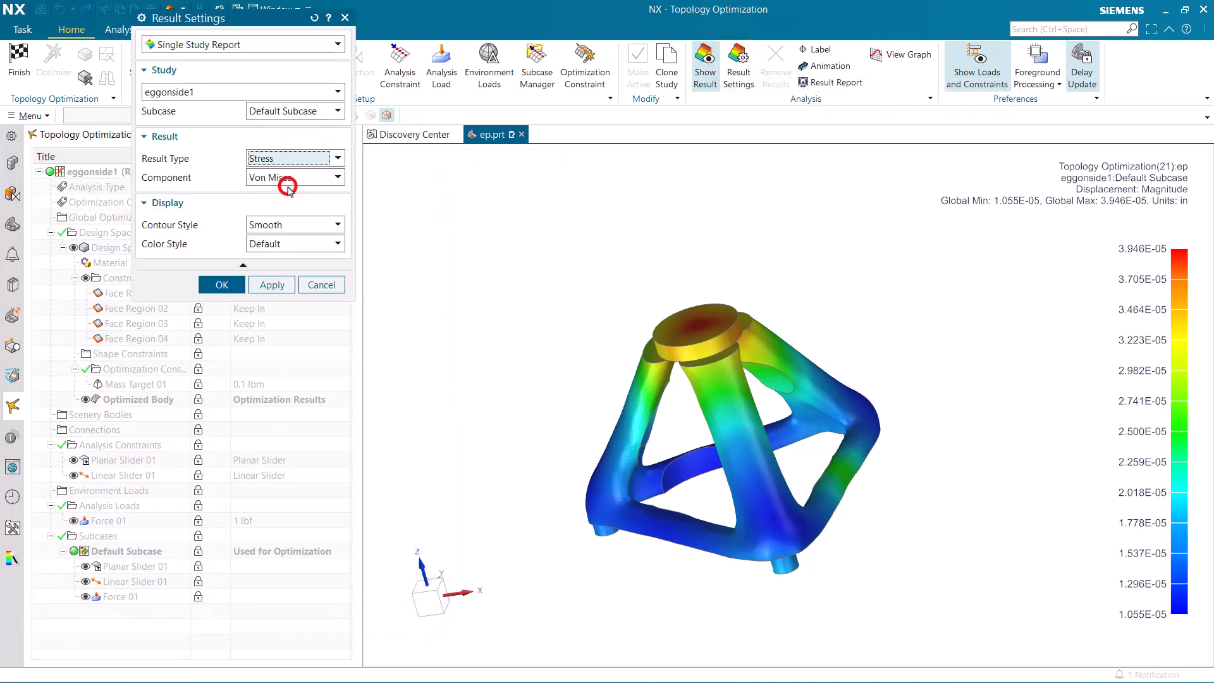
click(295, 178)
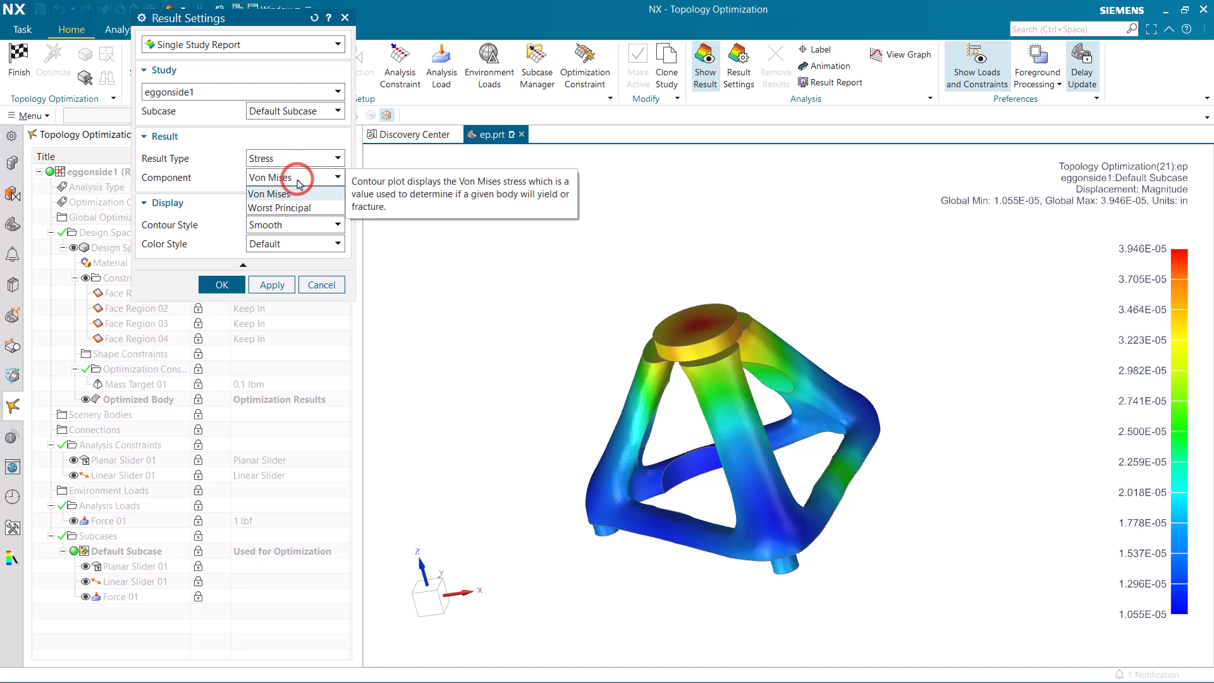
click(299, 180)
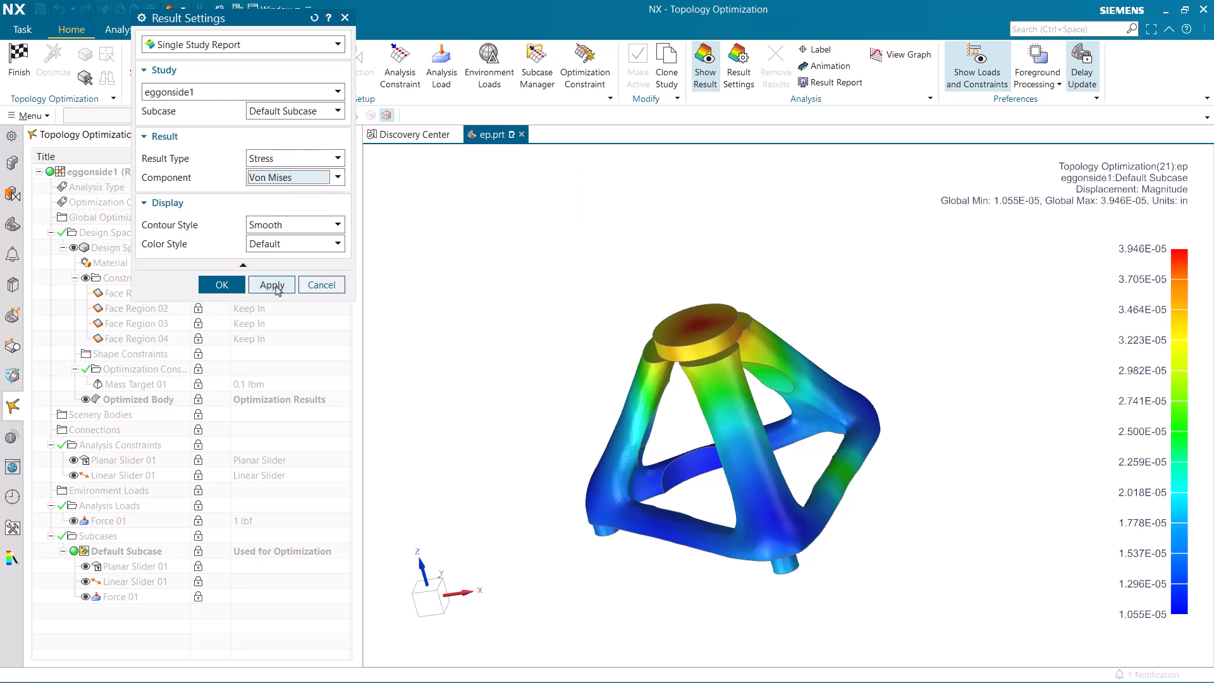
click(223, 286)
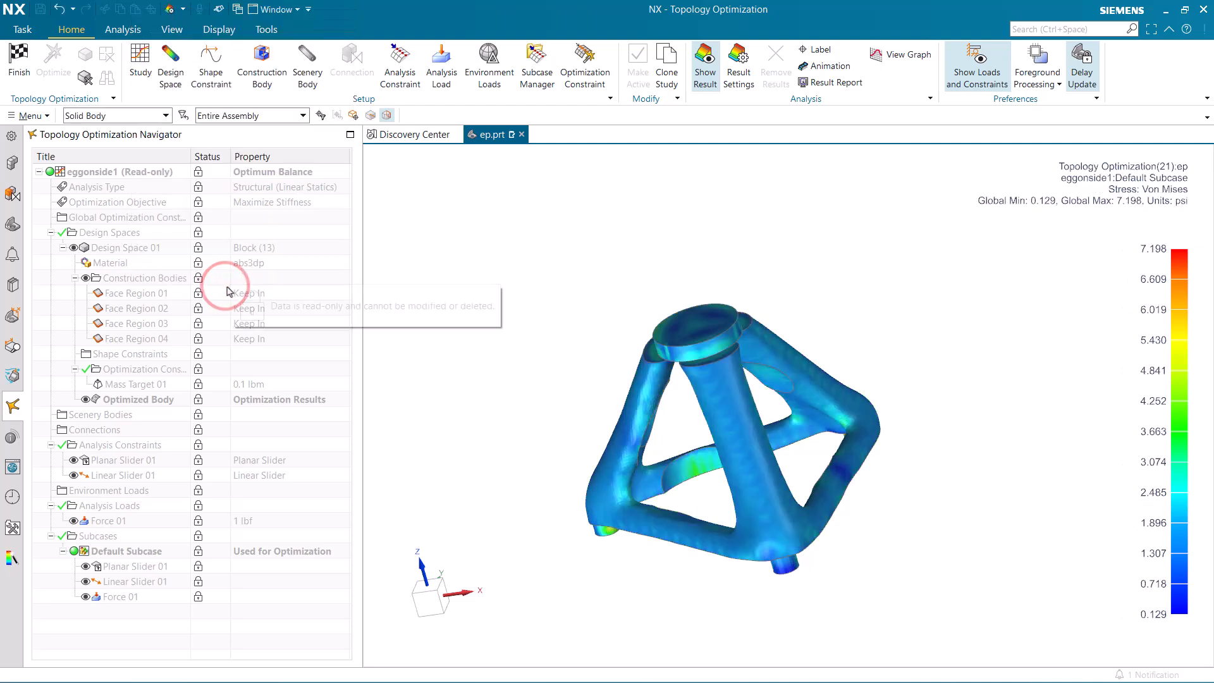
middle_drag(607, 455, 638, 350)
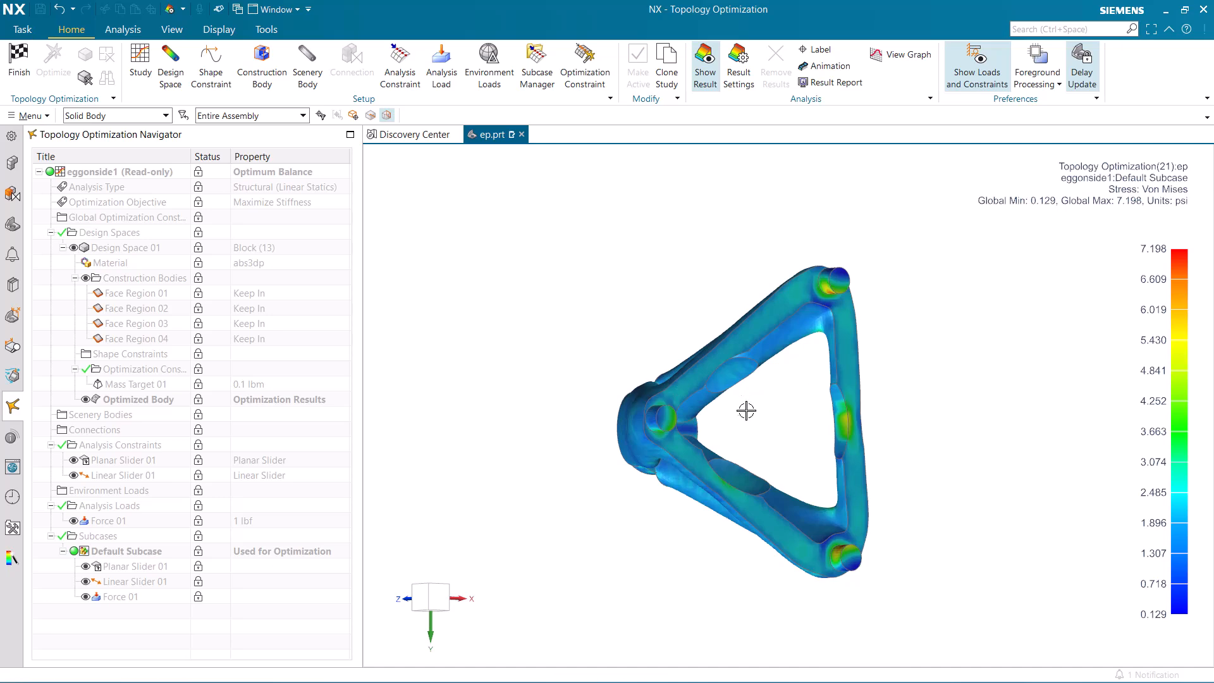
scroll(849, 556, up, 5)
middle_drag(850, 554, 811, 573)
scroll(816, 578, down, 3)
middle_drag(753, 504, 904, 498)
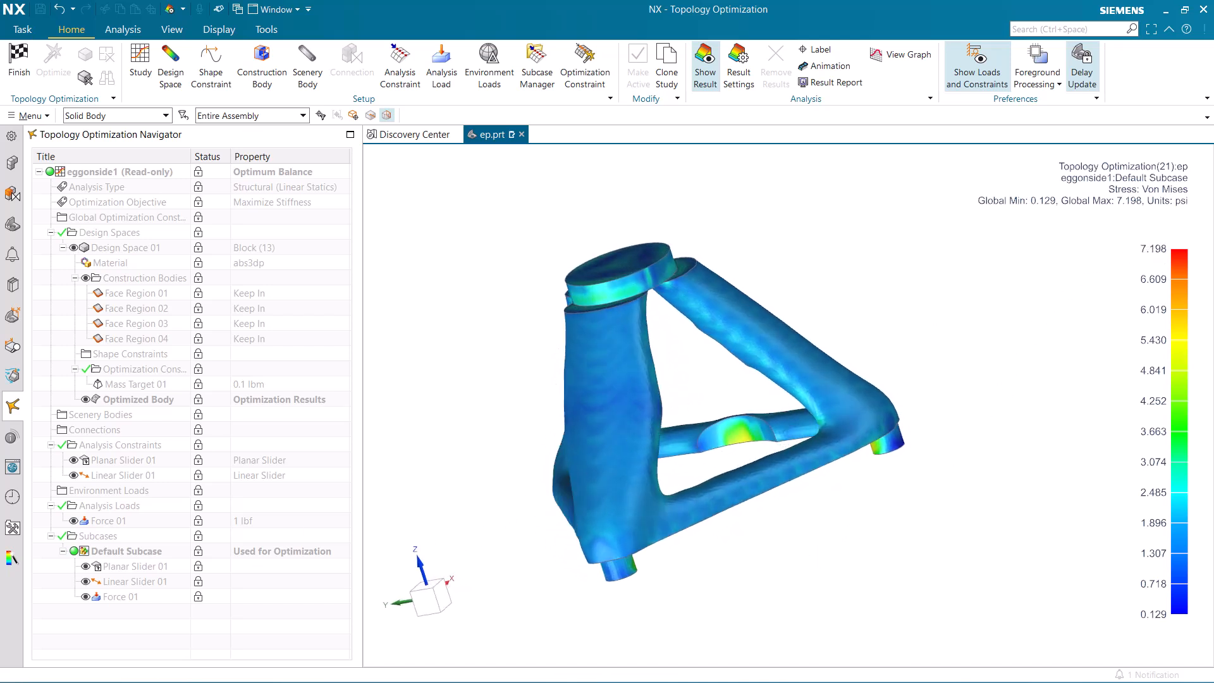
Step: Switch to Excel and enter the maximum stress of 7.2 in cell B4
key(alt+Tab)
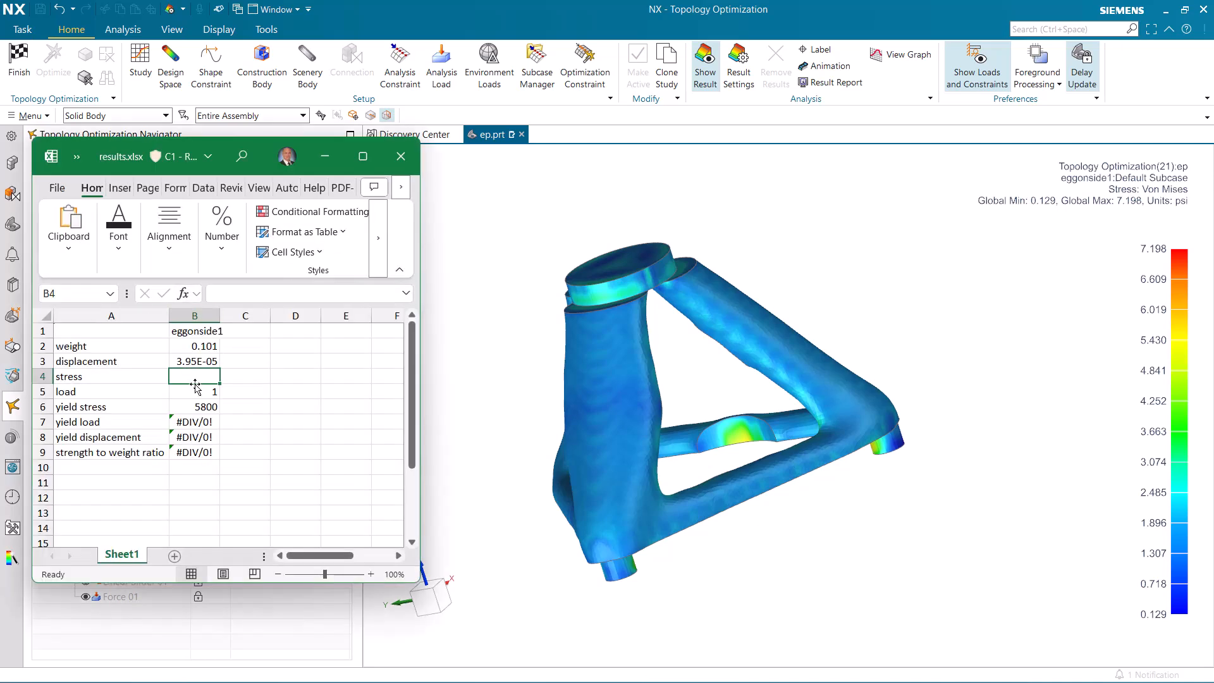
text(7.2)
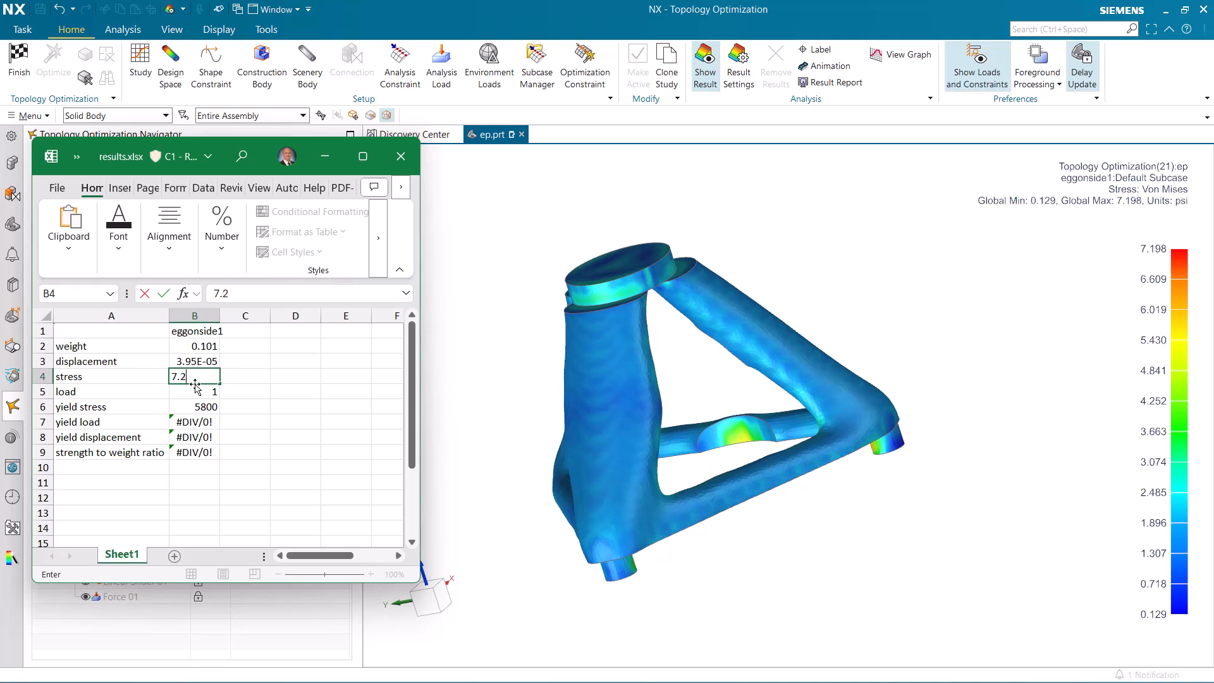
key(Return)
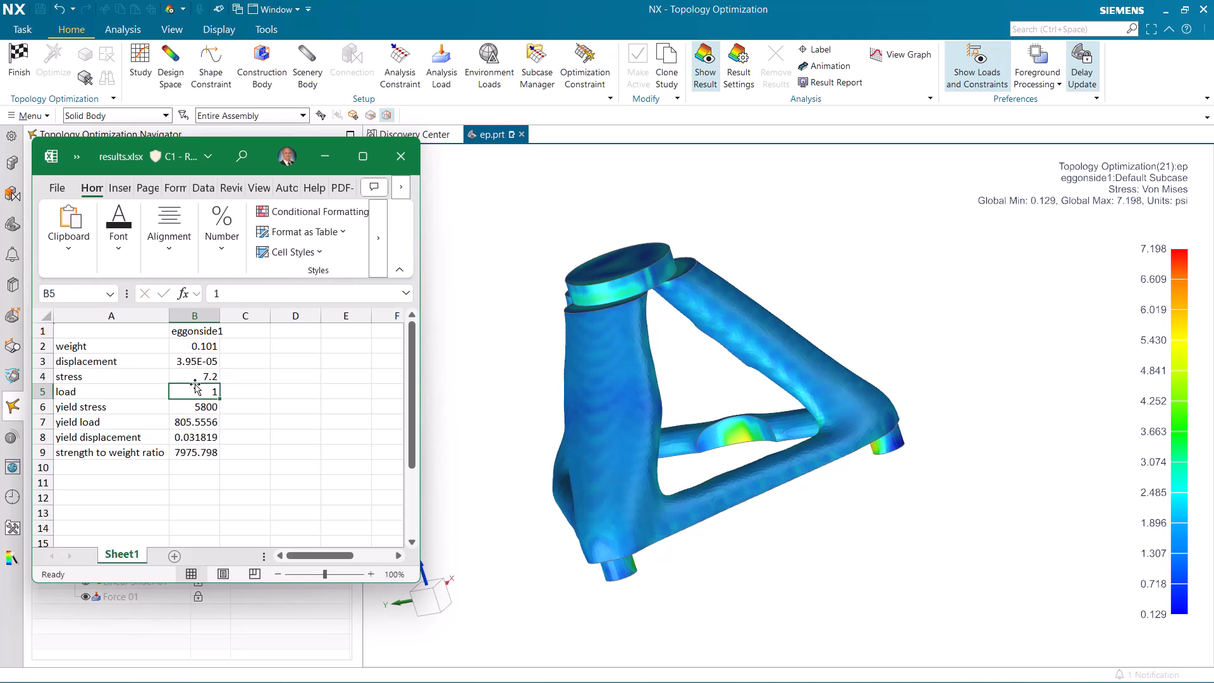
Step: Review the calculated yield load, yield displacement and strength to weight ratio in cells B7 to B9
click(200, 427)
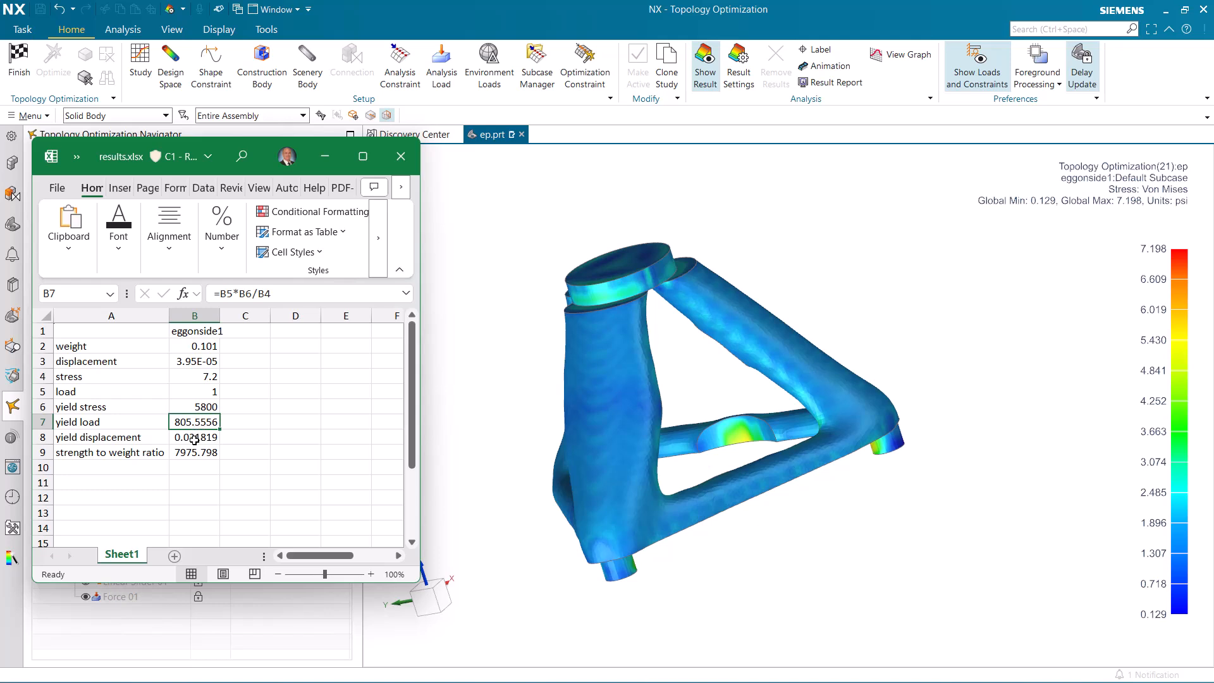
click(194, 439)
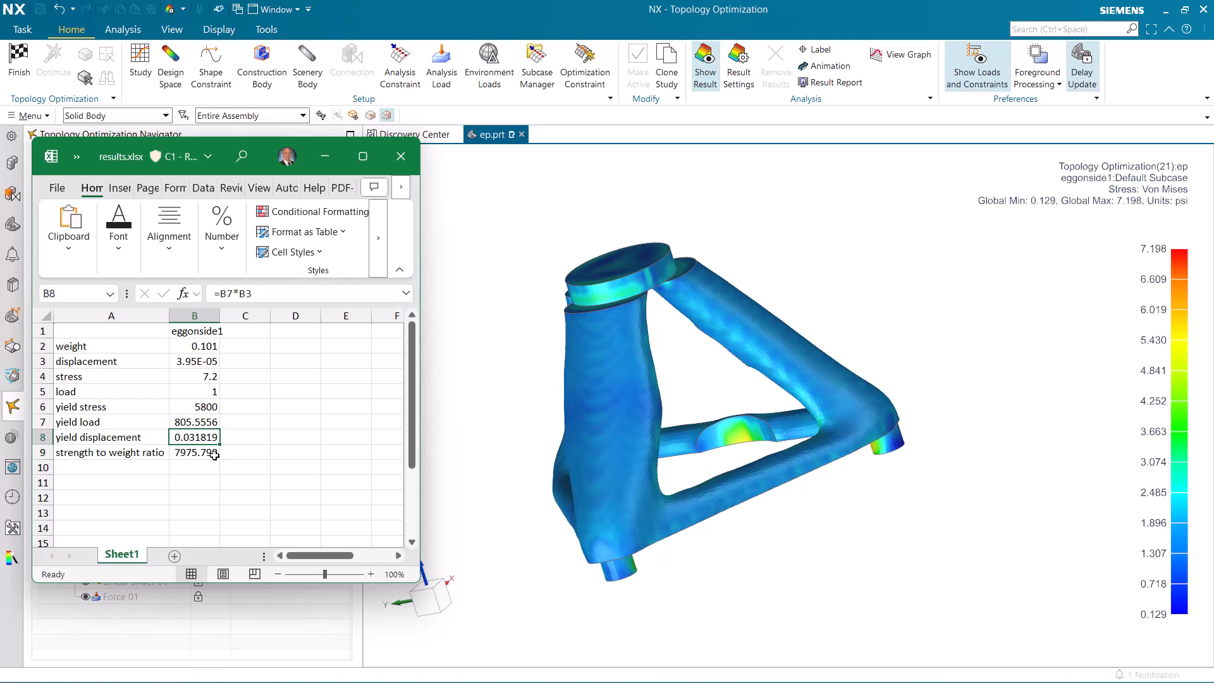
click(200, 450)
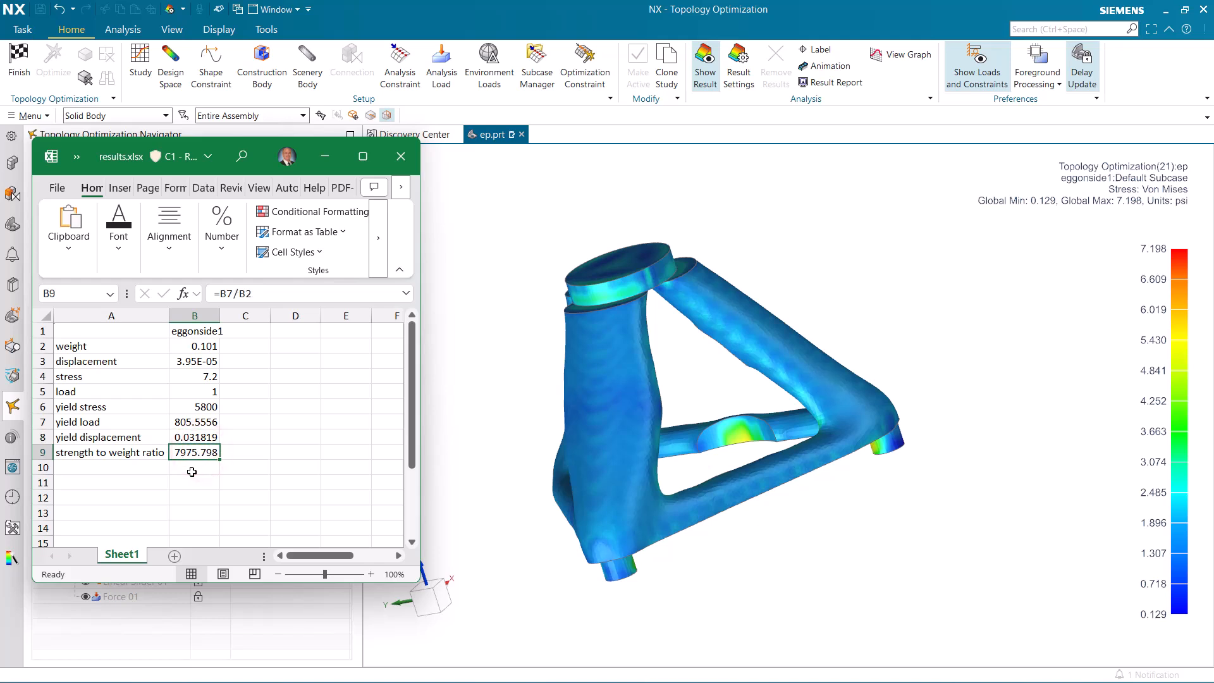
Step: Save the results.xlsx workbook and minimize Excel to return to NX
click(76, 157)
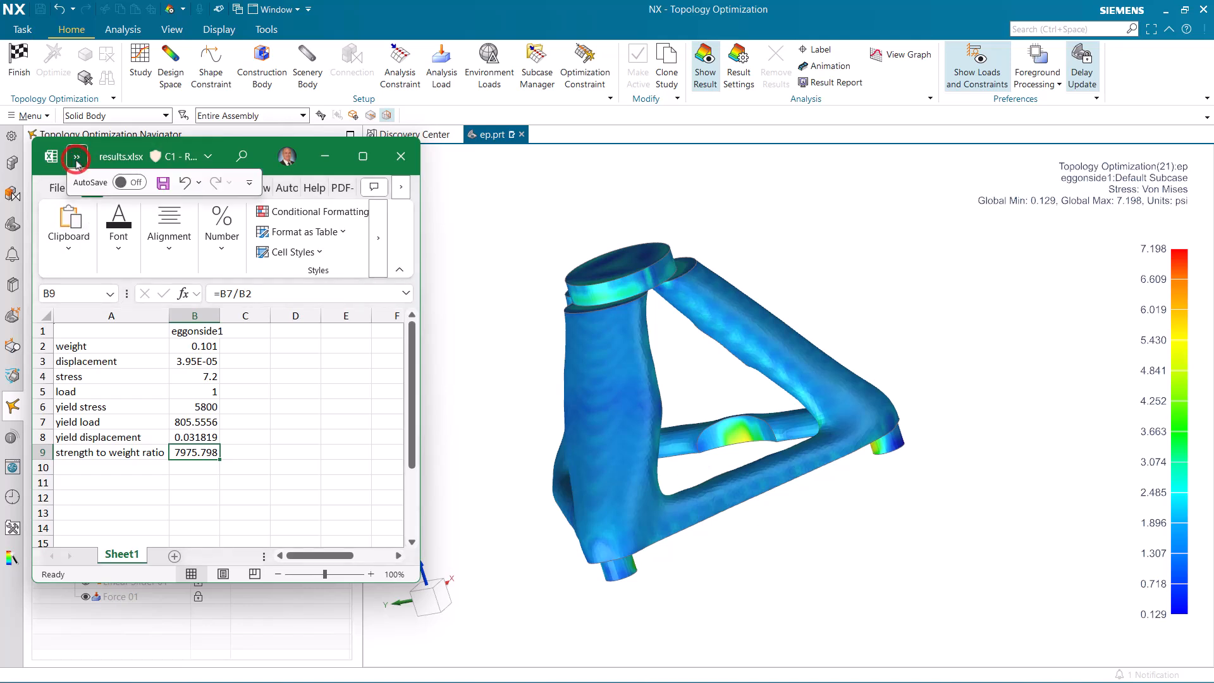
click(163, 184)
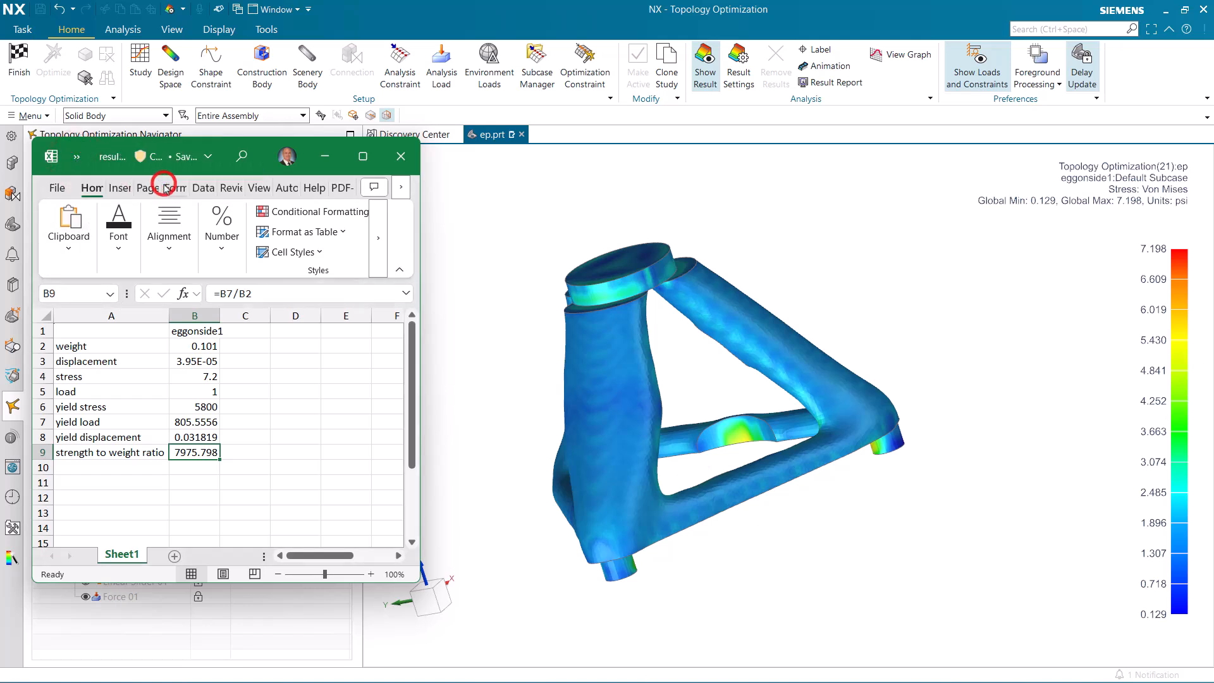
click(324, 157)
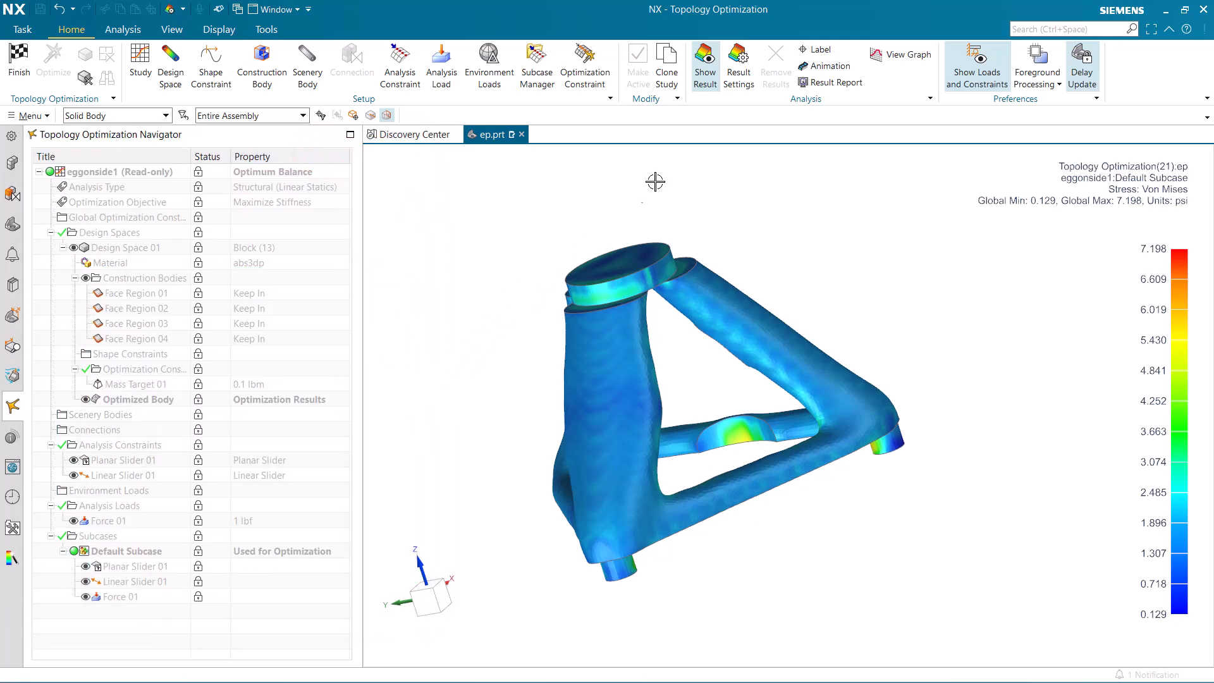
Step: Leave the result display, clone the eggonside1 study and rename the clone eggonside2
click(706, 77)
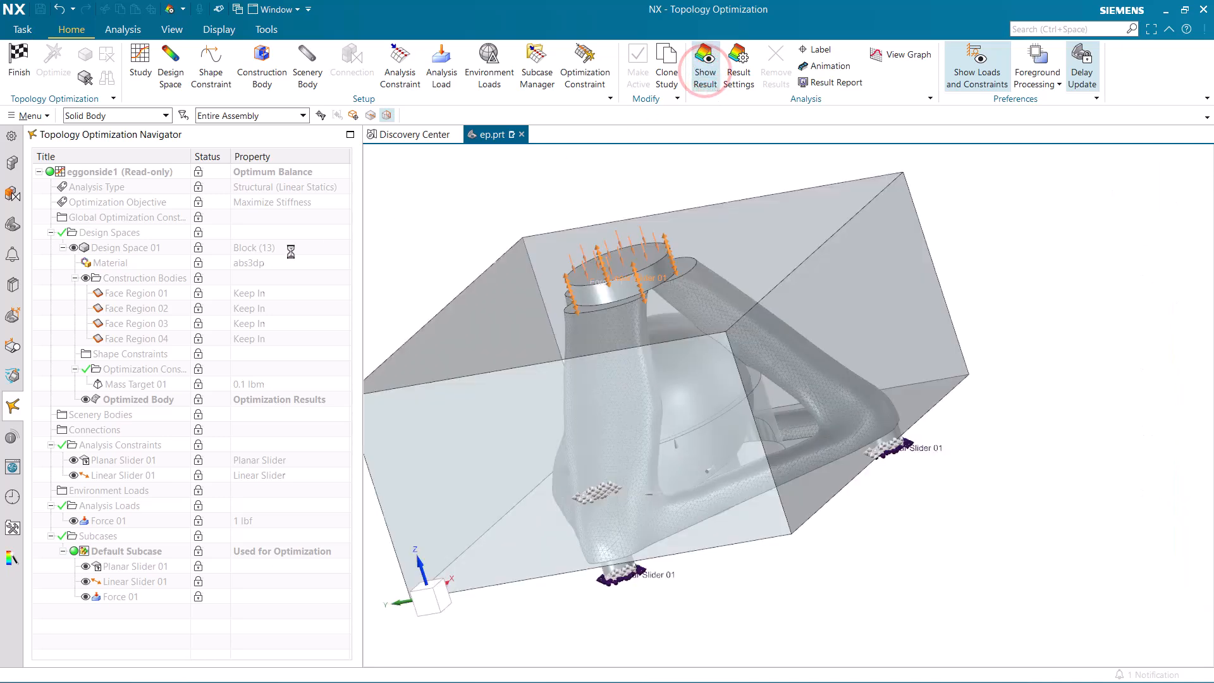
right_click(100, 176)
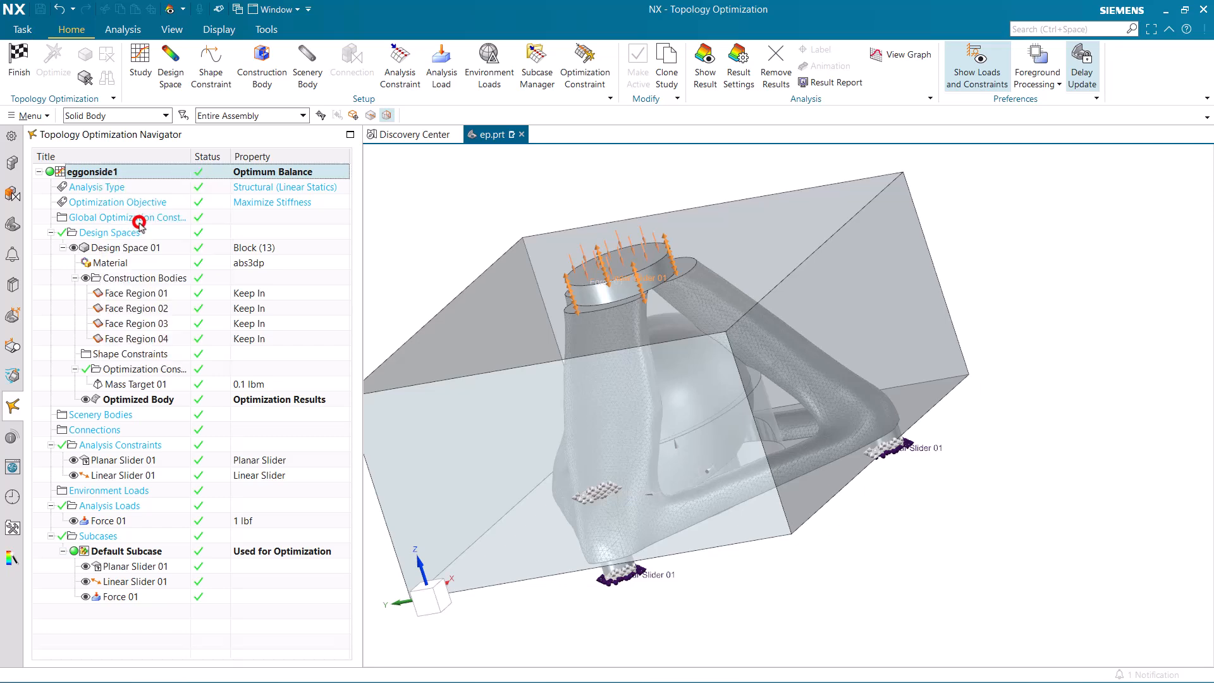
click(138, 225)
click(110, 615)
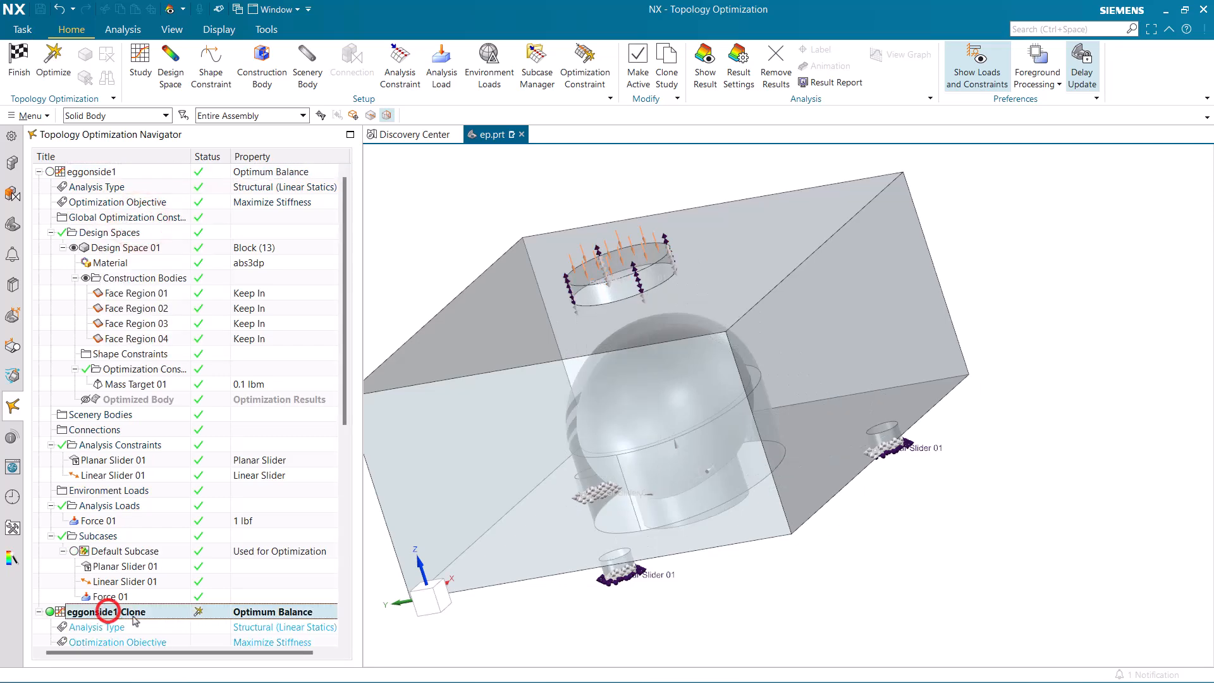
right_click(143, 613)
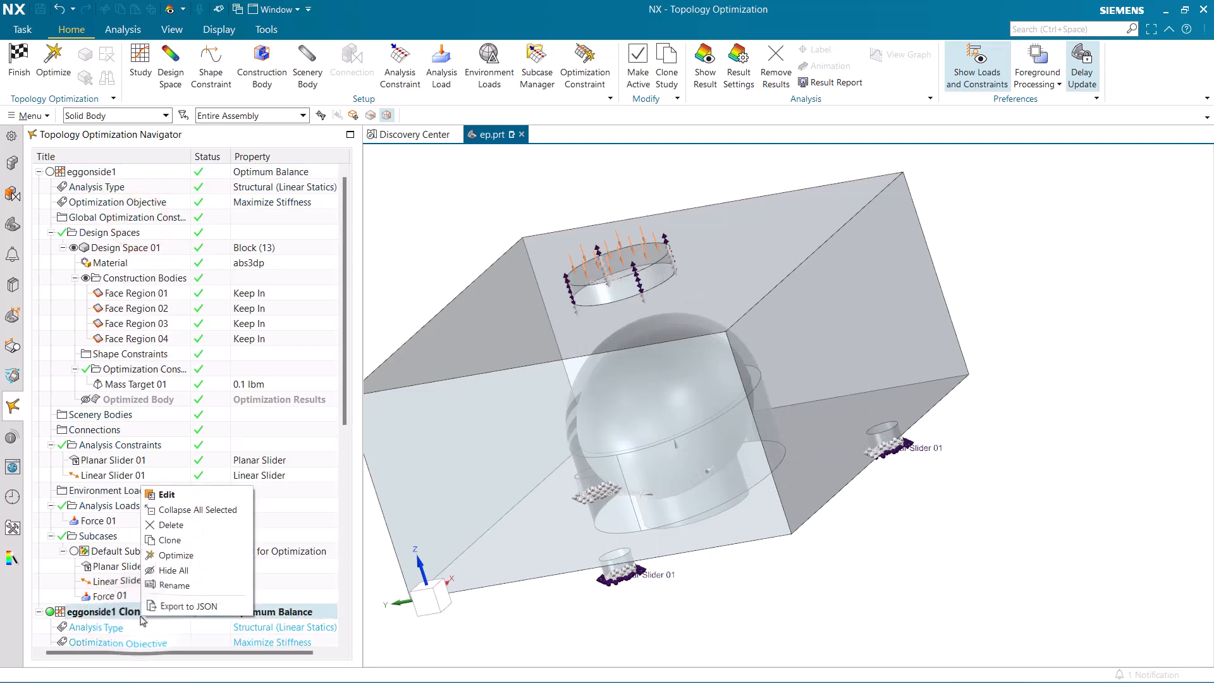
click(171, 584)
drag(151, 611, 115, 612)
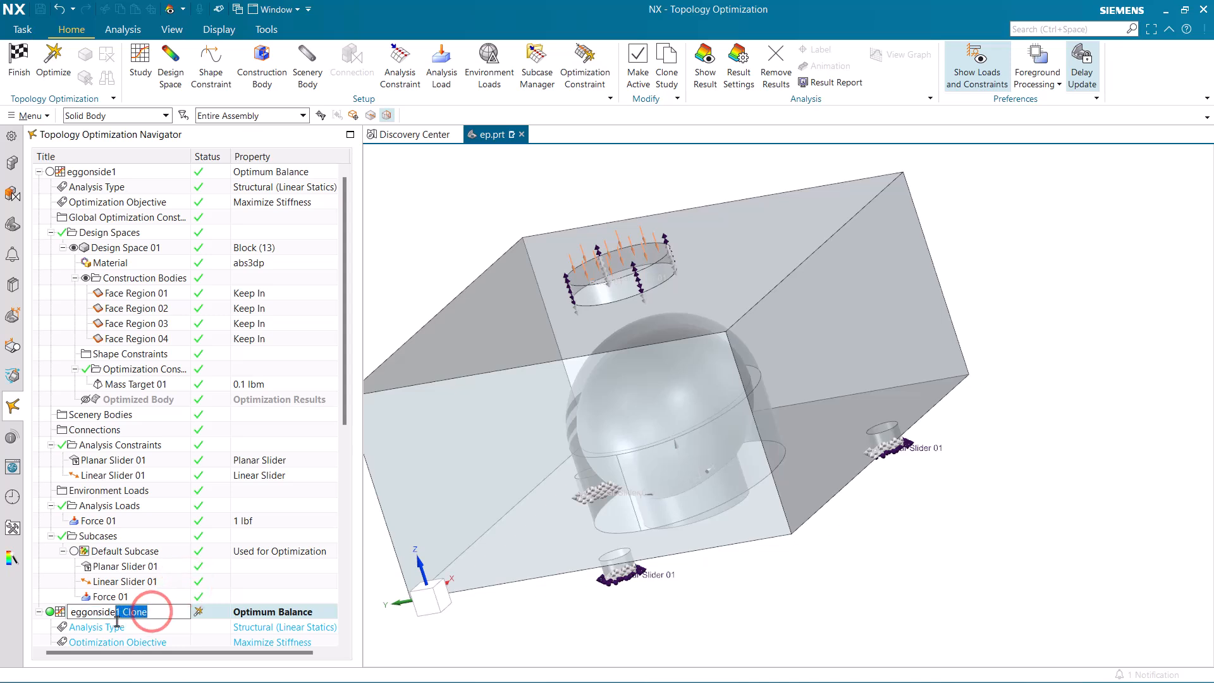
text(2)
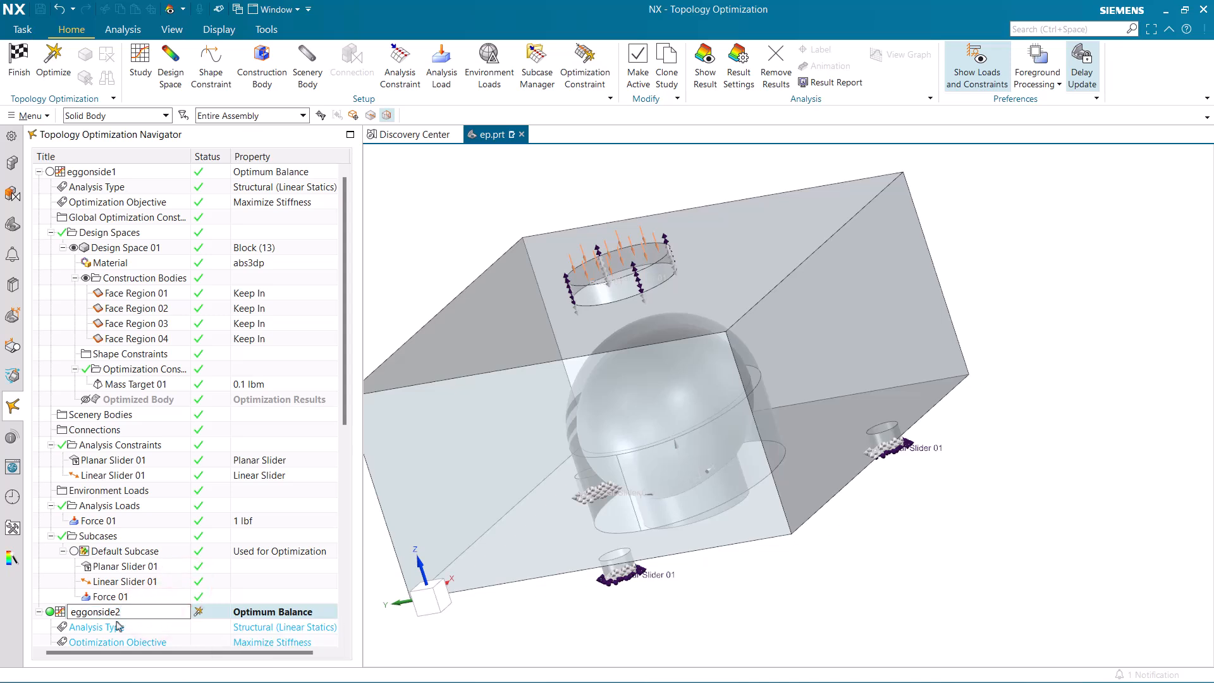
key(Return)
Step: Set the mass target of the eggonside2 study's optimization constraint to 0.07 lbm
scroll(168, 586, down, 9)
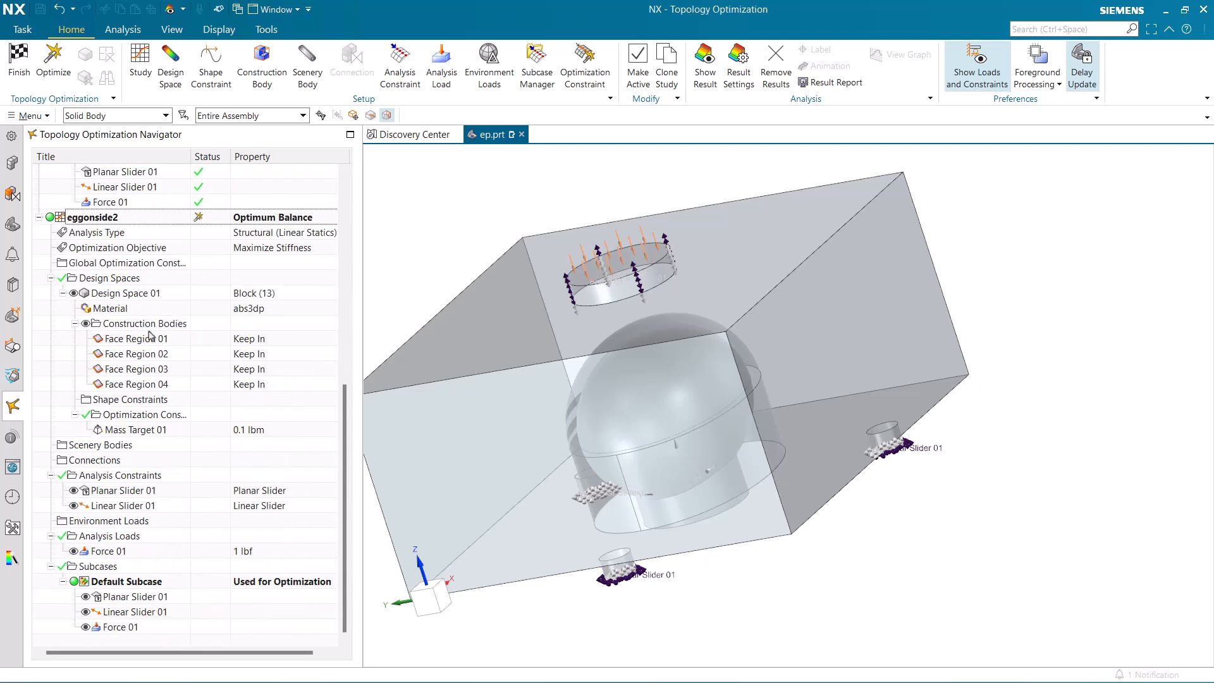
right_click(154, 432)
click(178, 435)
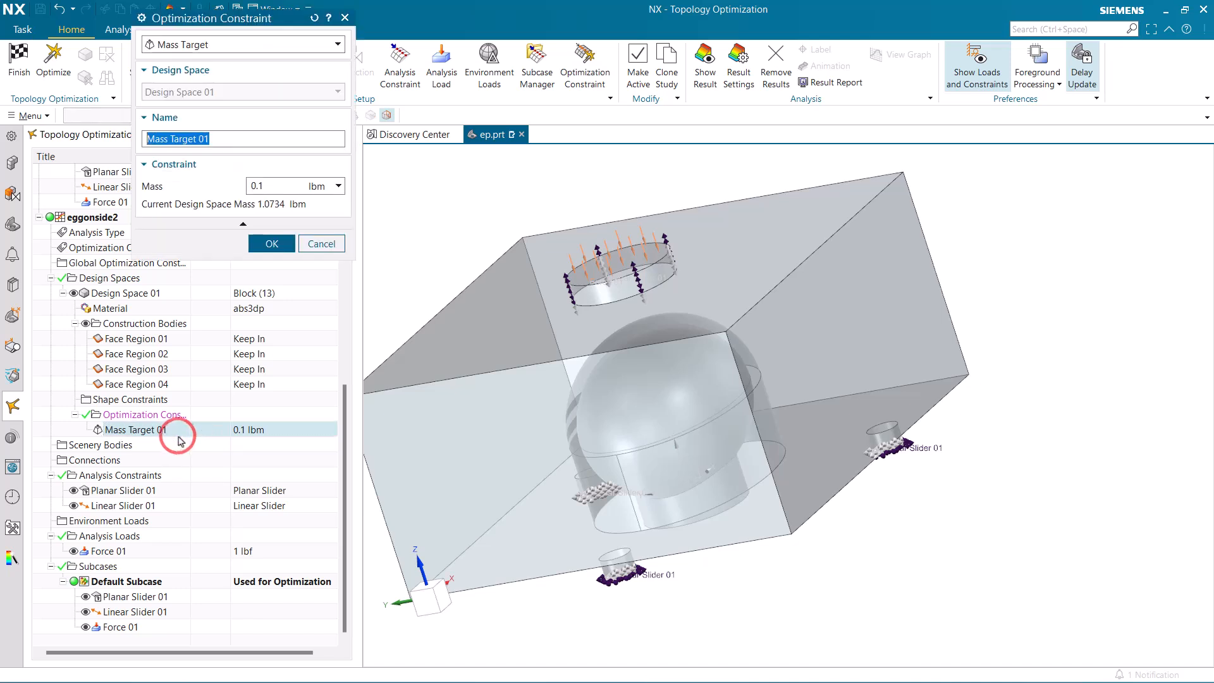
click(265, 183)
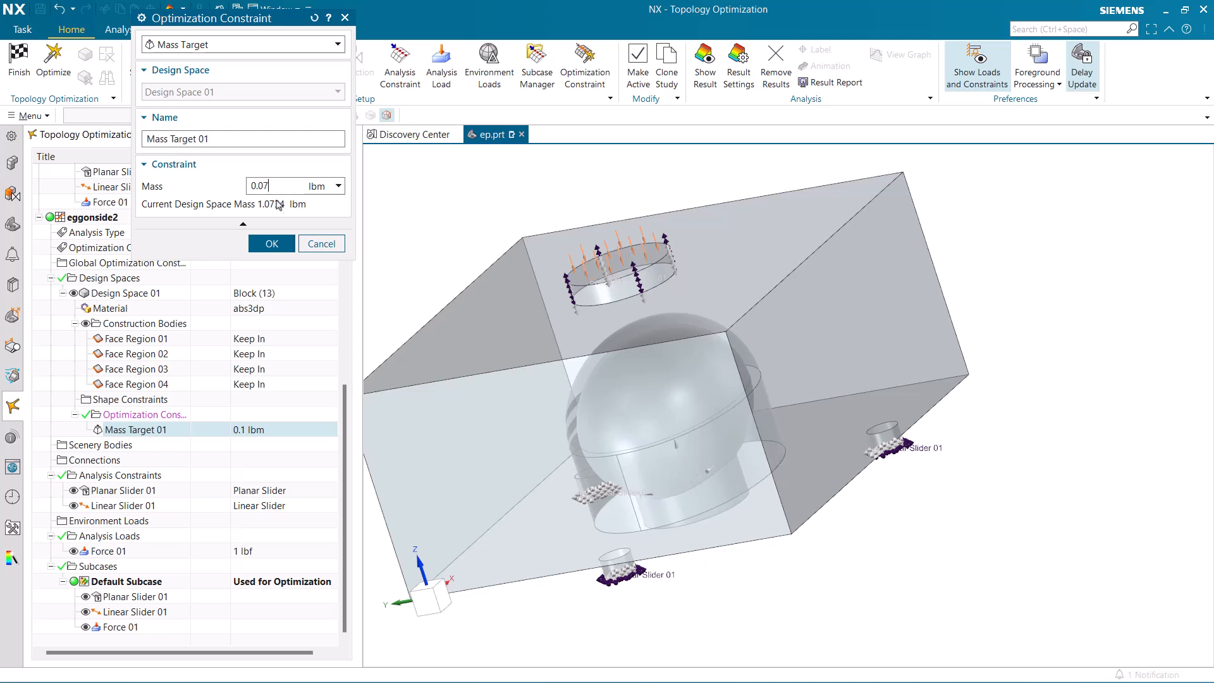
click(274, 243)
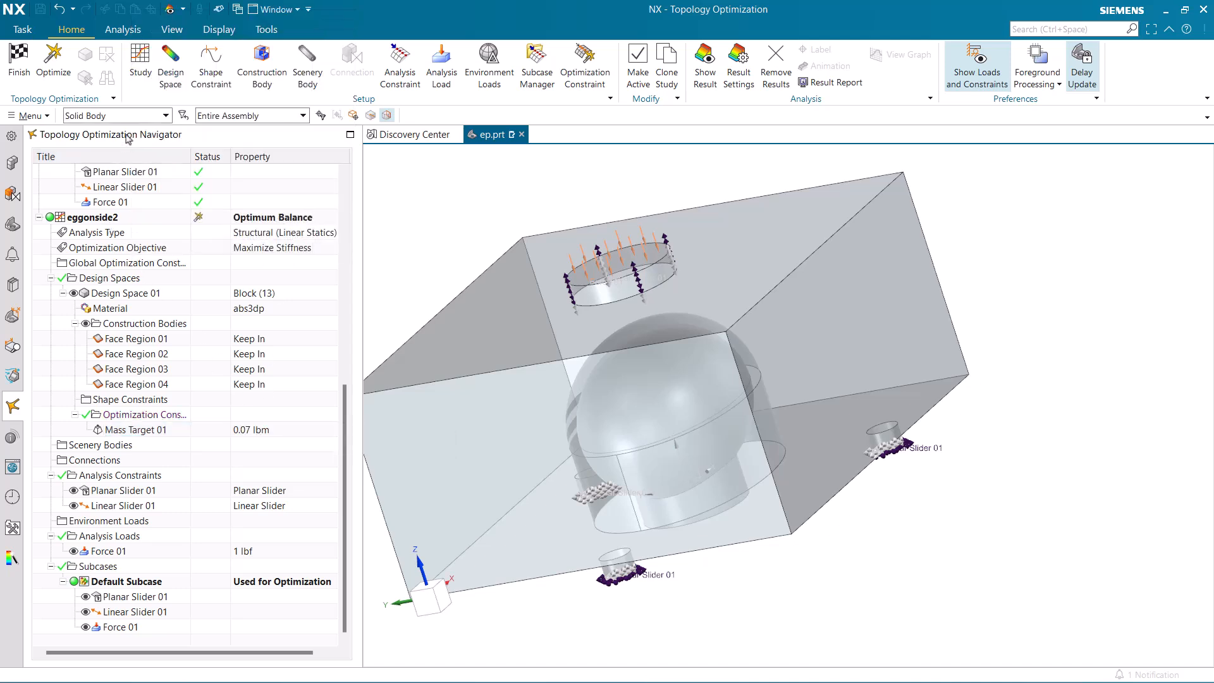
Step: Run the optimization of the eggonside2 study, close the progress monitor and inspect the optimized body
click(60, 66)
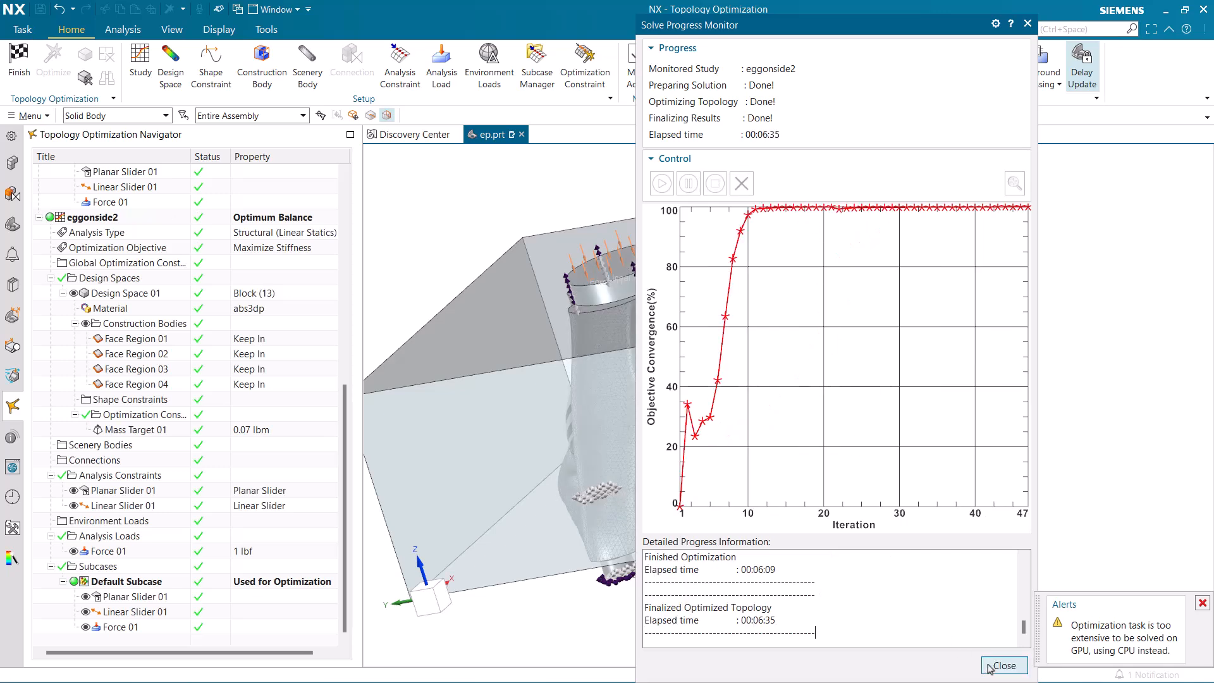
click(991, 668)
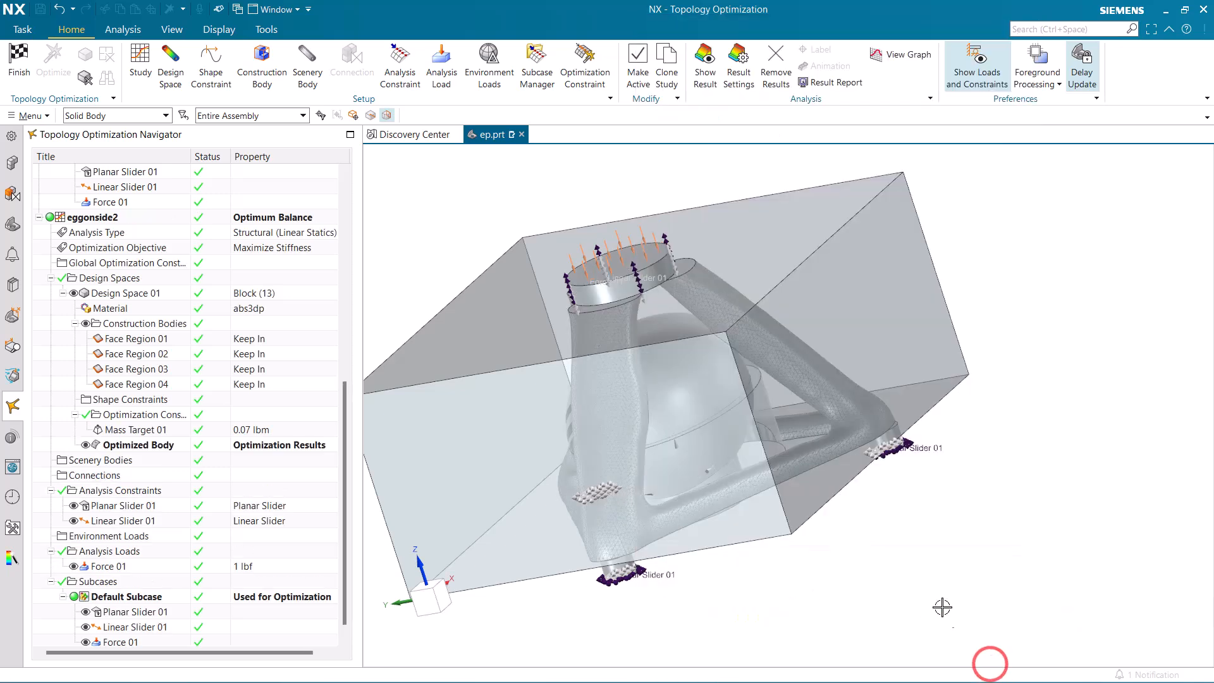
middle_drag(523, 394, 723, 474)
scroll(738, 444, down, 1)
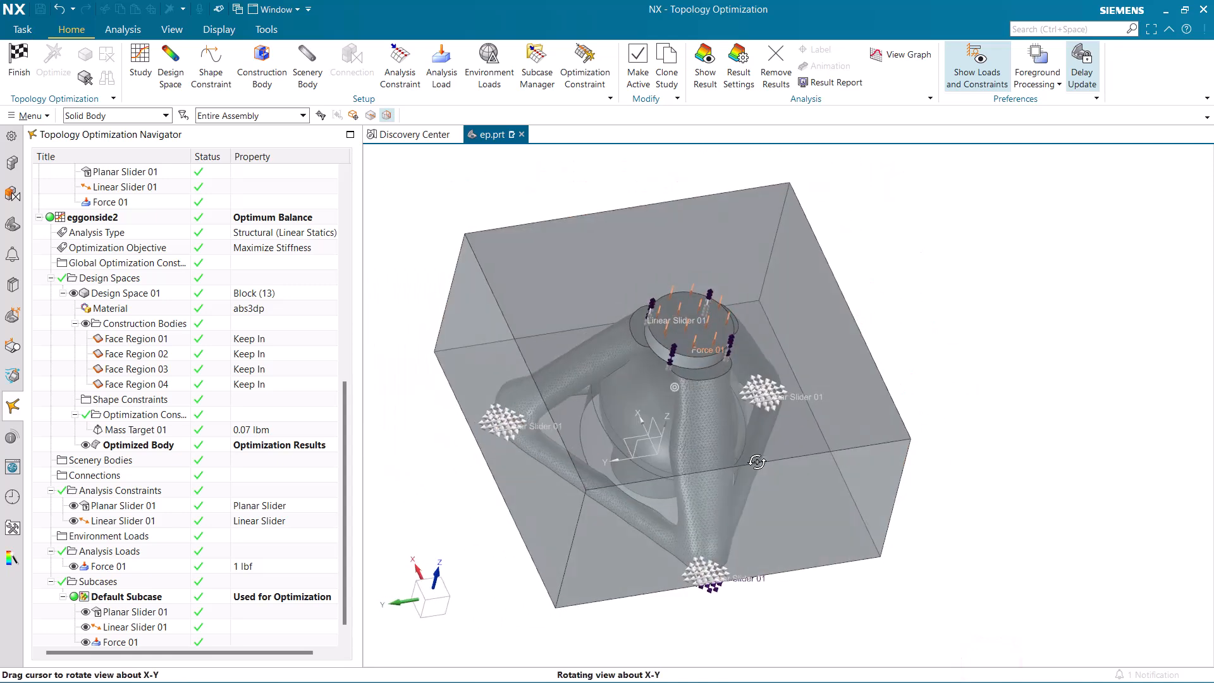
Step: Show a study comparison of displacement magnitude with eggonside2 as left study and eggonside1 as right study, and inspect both bodies
click(705, 64)
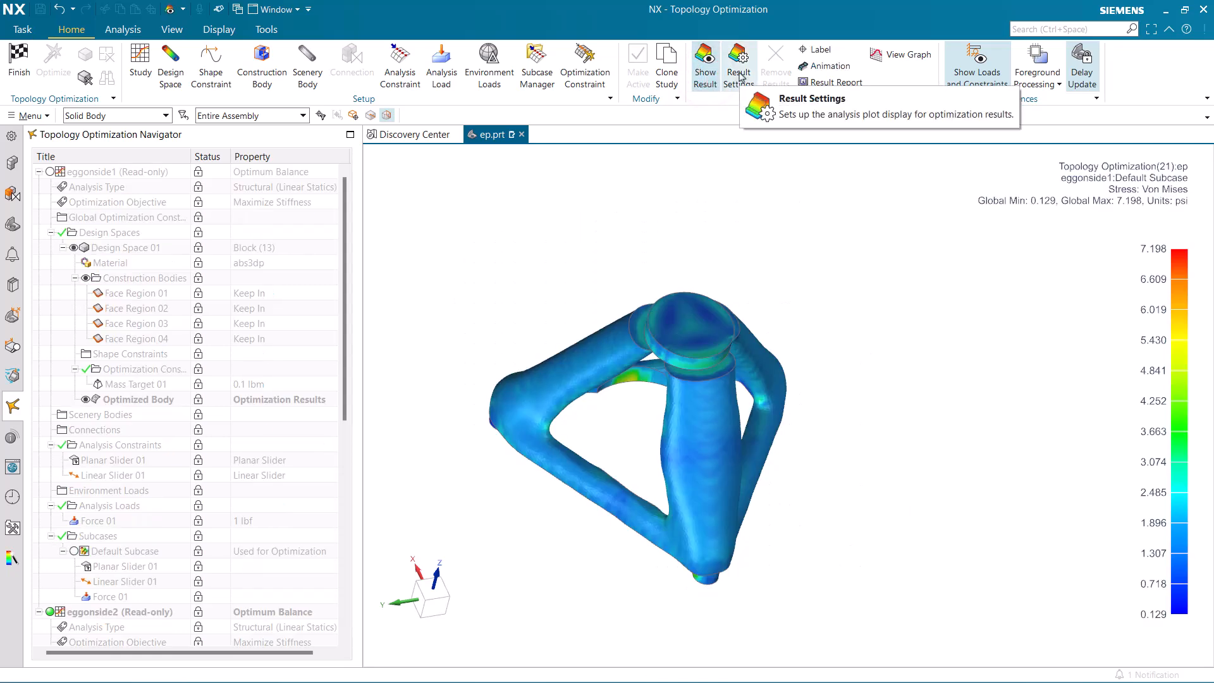
click(740, 76)
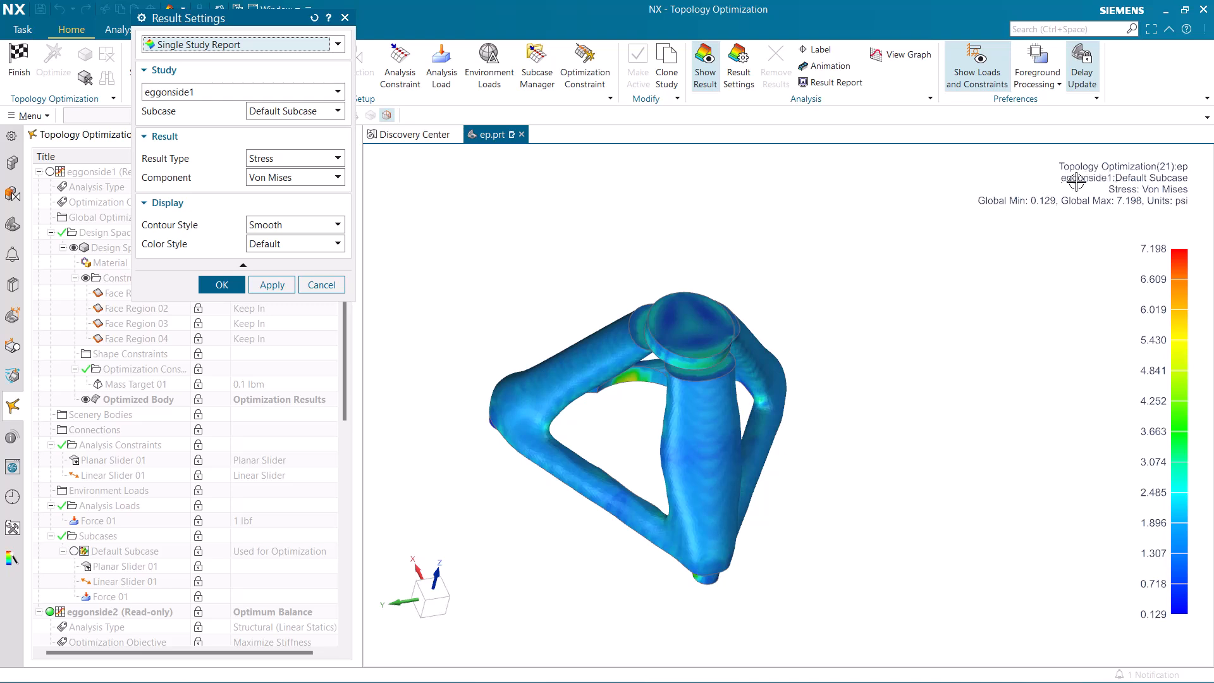
click(260, 48)
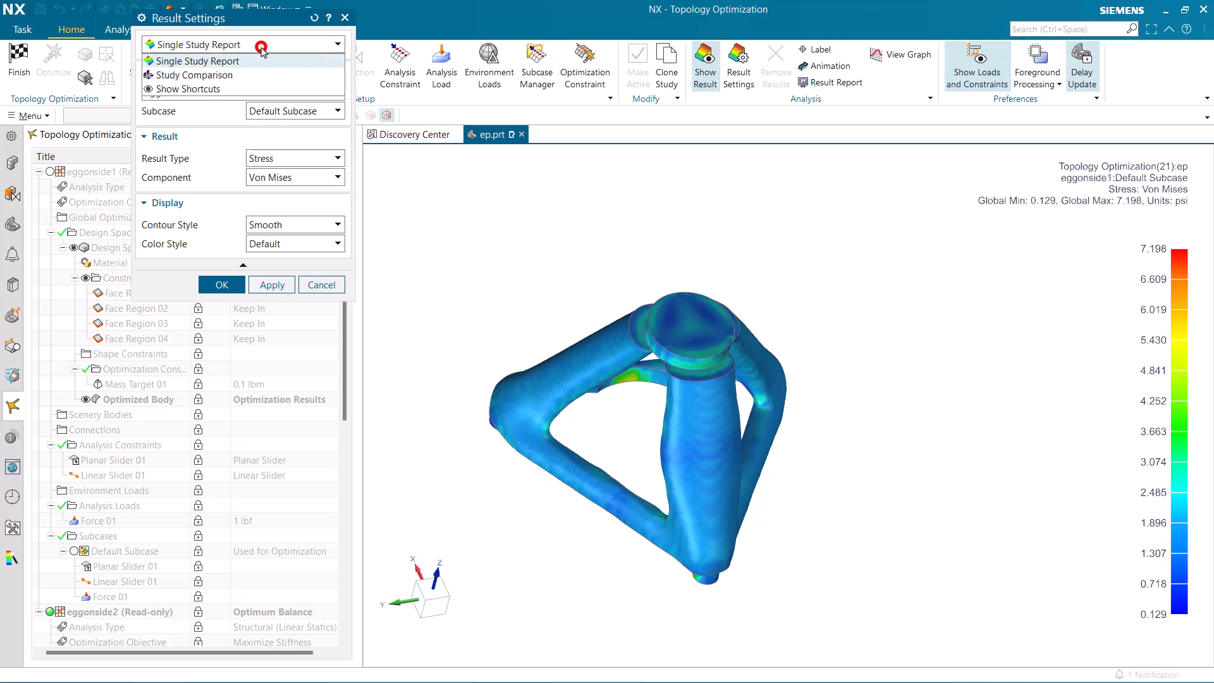
click(241, 73)
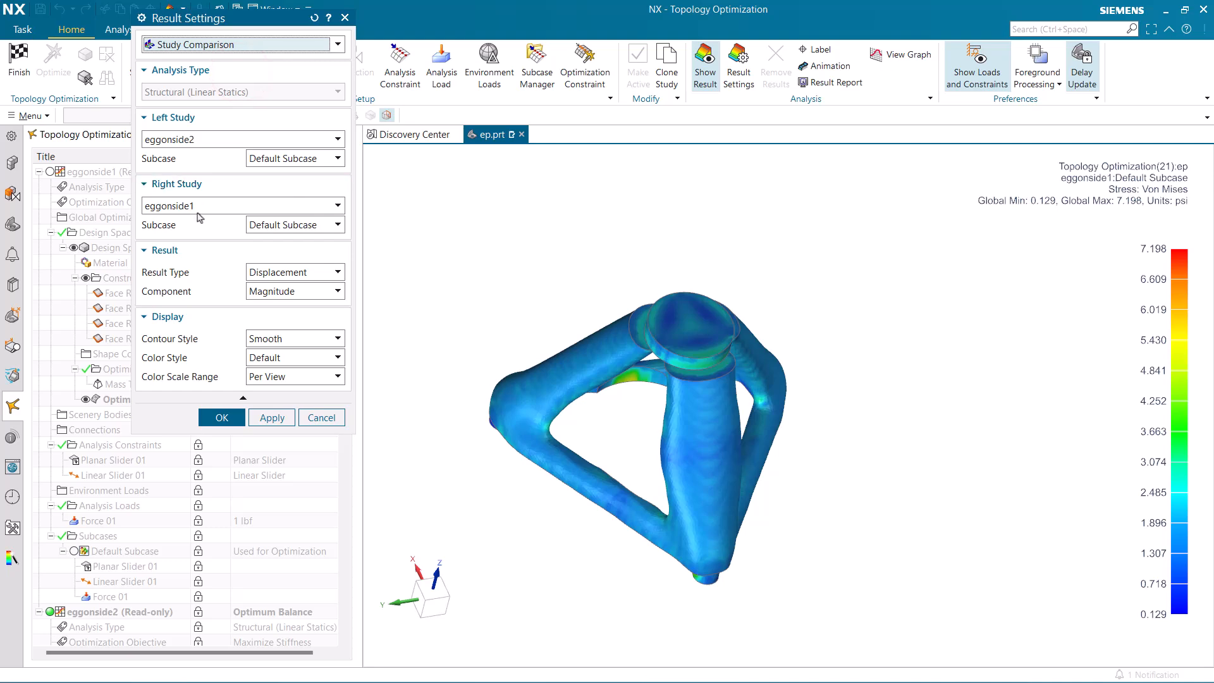
click(224, 418)
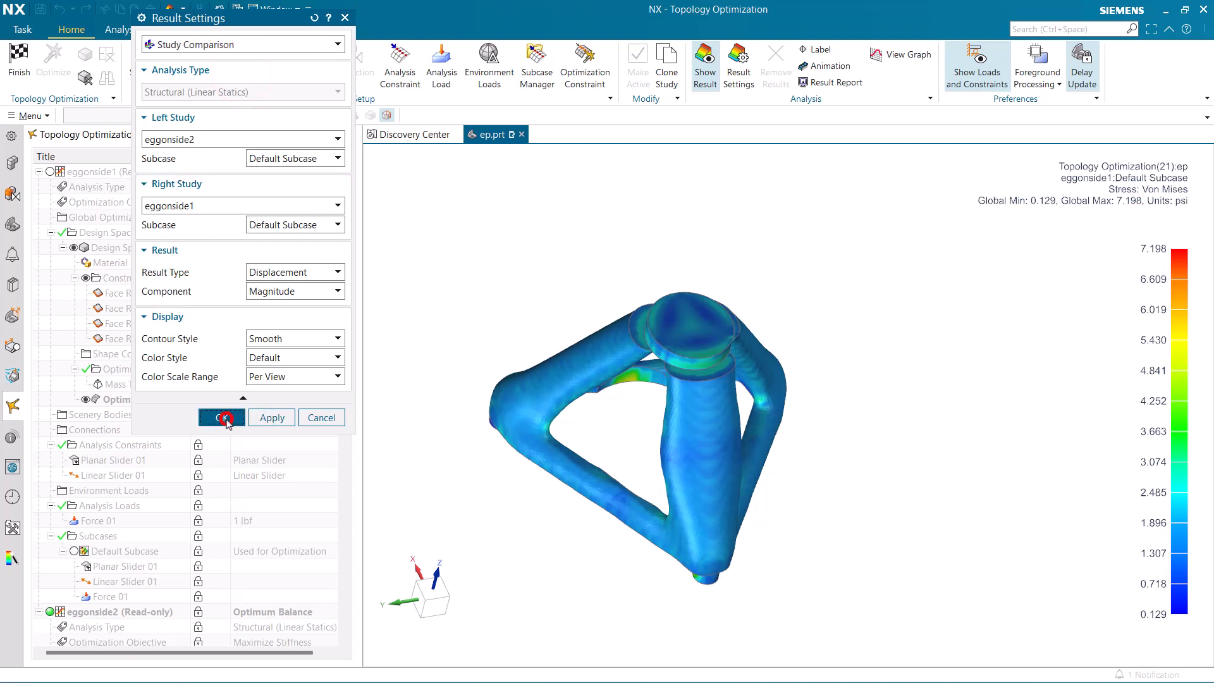
middle_drag(461, 457, 450, 470)
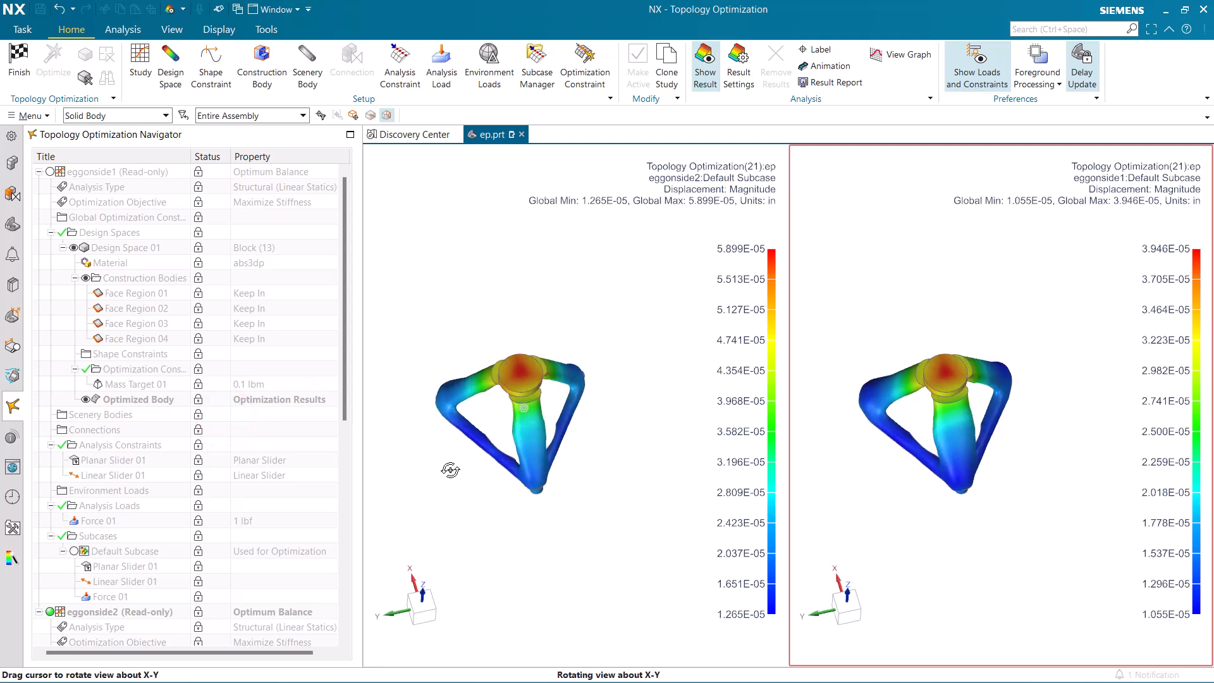
scroll(466, 435, up, 5)
middle_drag(542, 417, 602, 415)
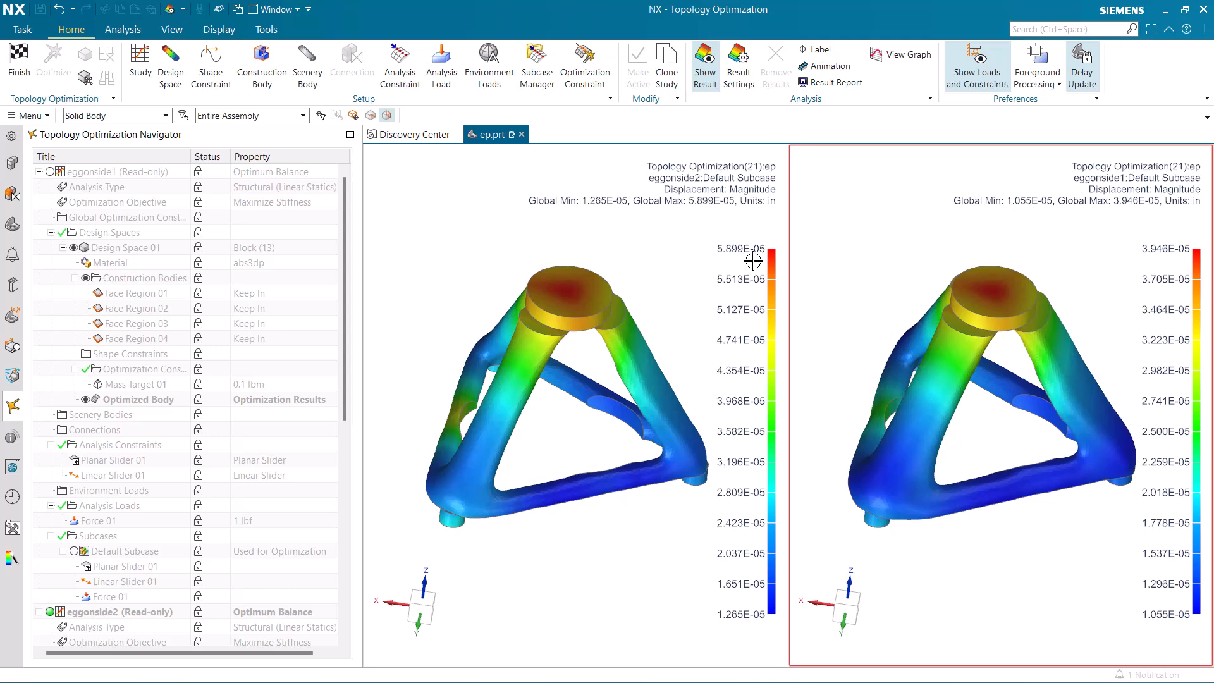
Step: Switch to Excel, title column C eggonside2 and enter the maximum displacement 5.9e-05 in cell C3
key(alt+Tab)
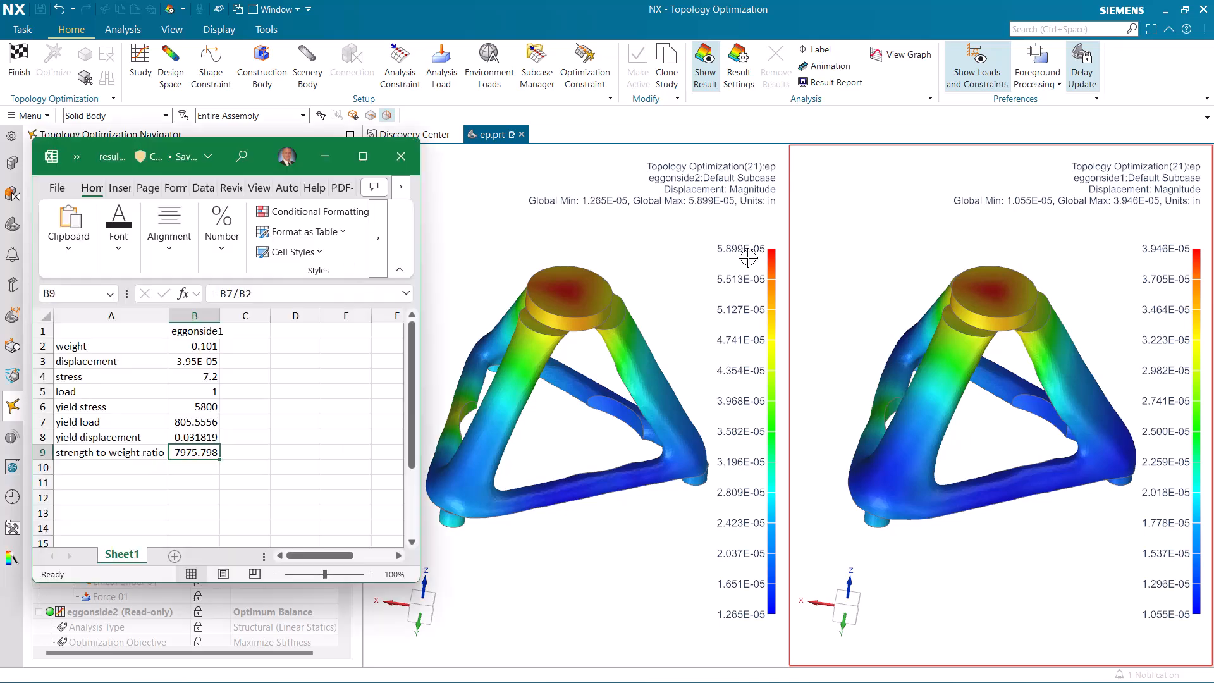
click(242, 333)
text(eggonsid)
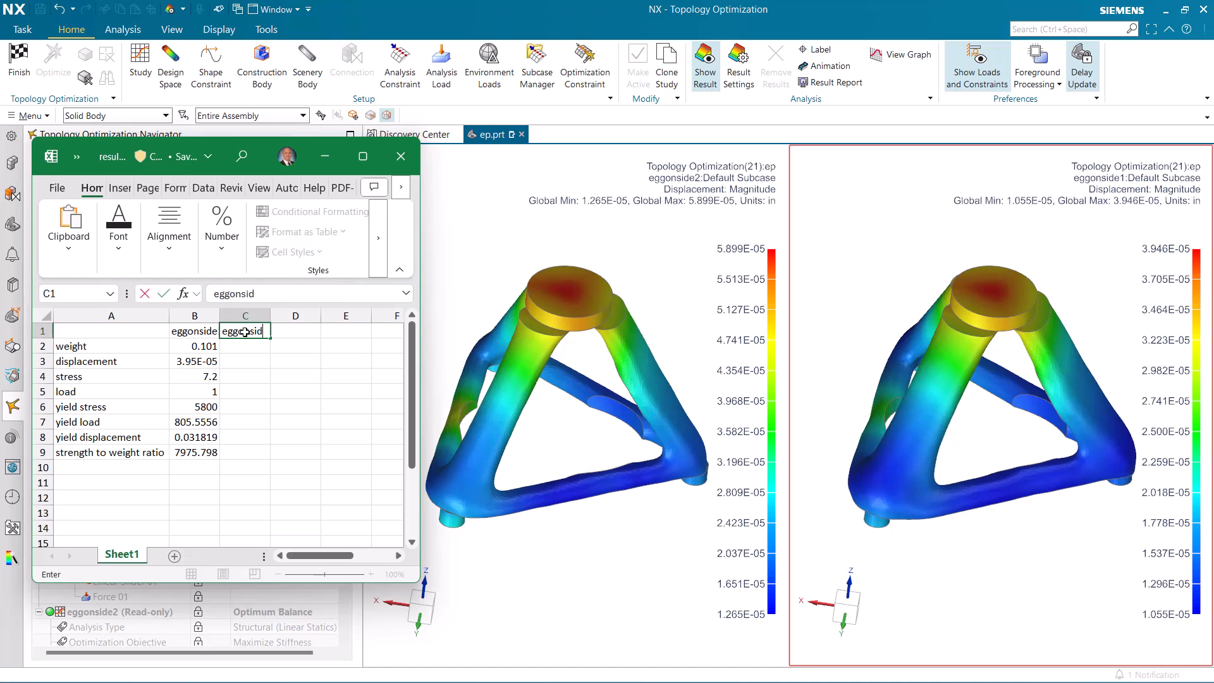
text(e2)
key(Return)
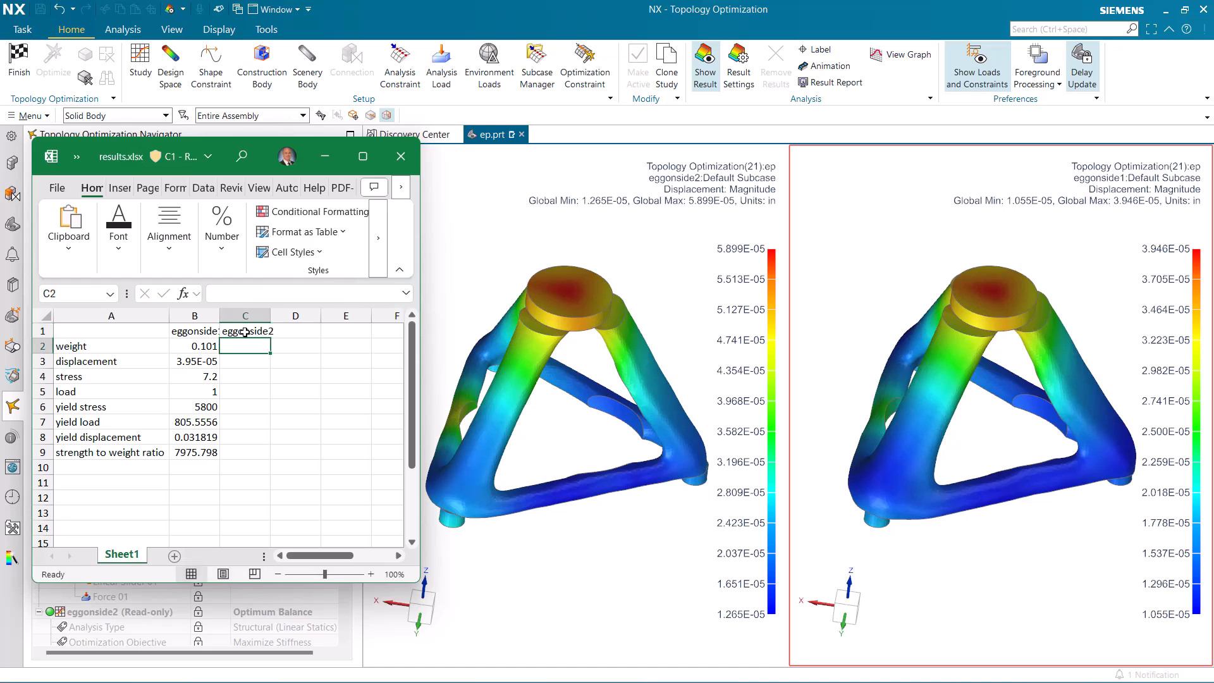
key(Down)
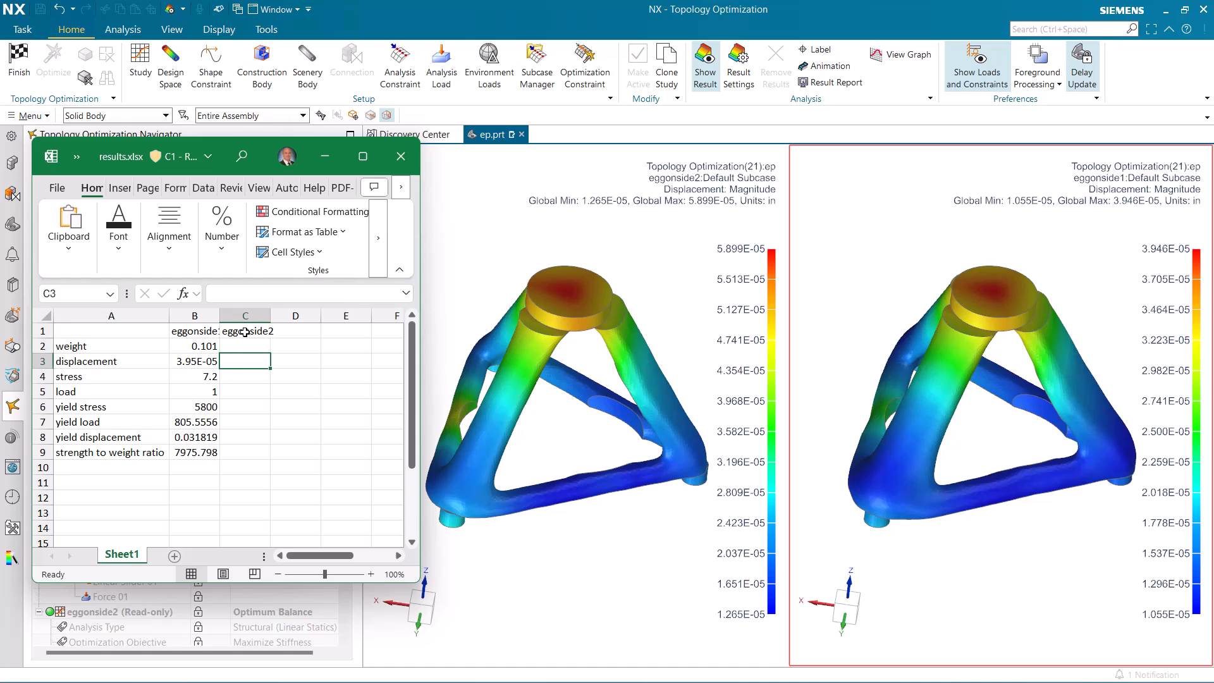
text(5)
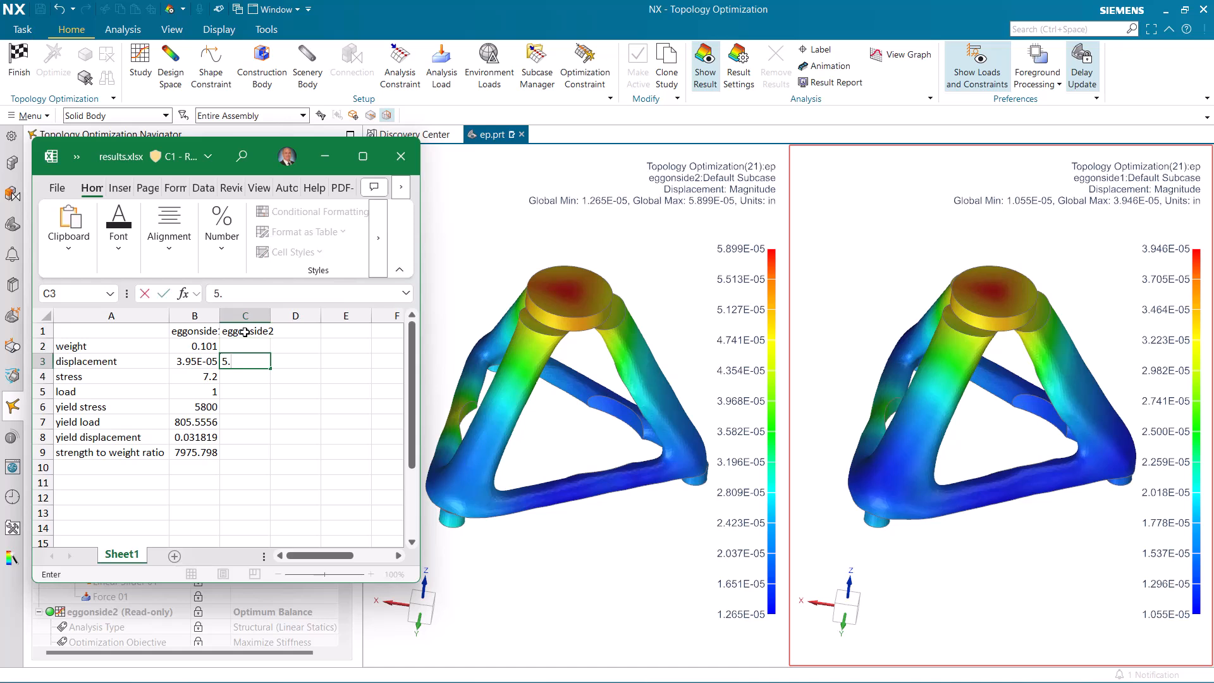
text(.9e-05)
key(Return)
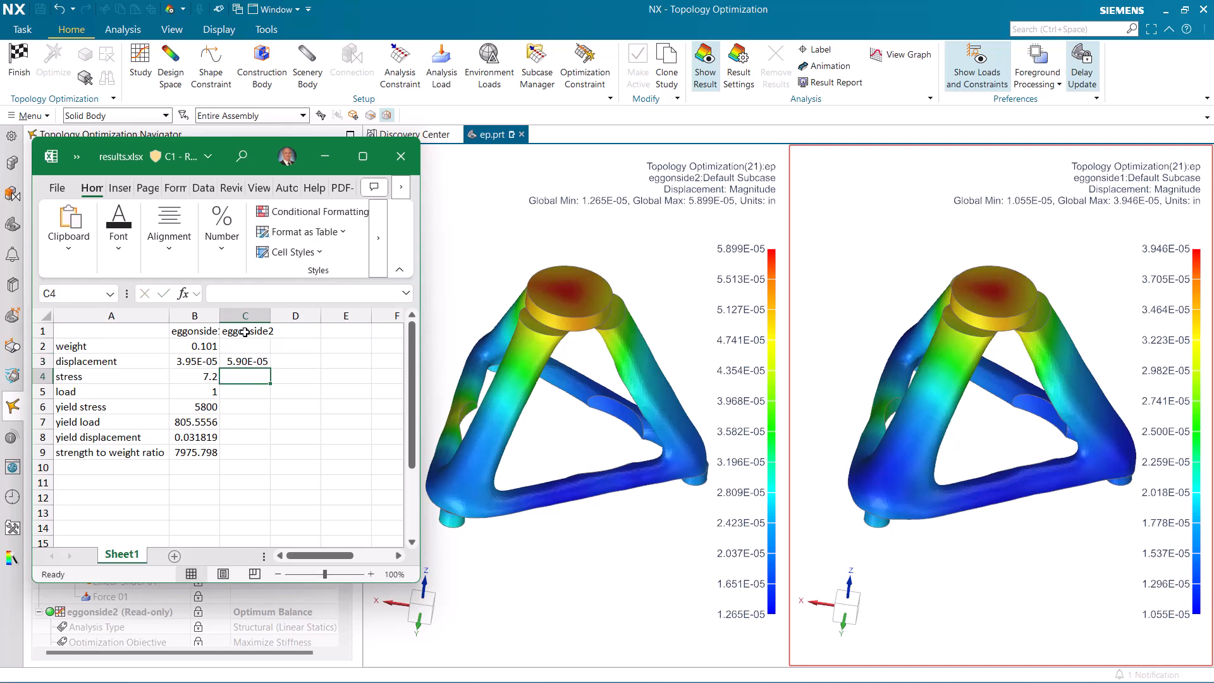
Step: Switch to NX and change the result type of the study comparison to Von Mises stress
click(738, 74)
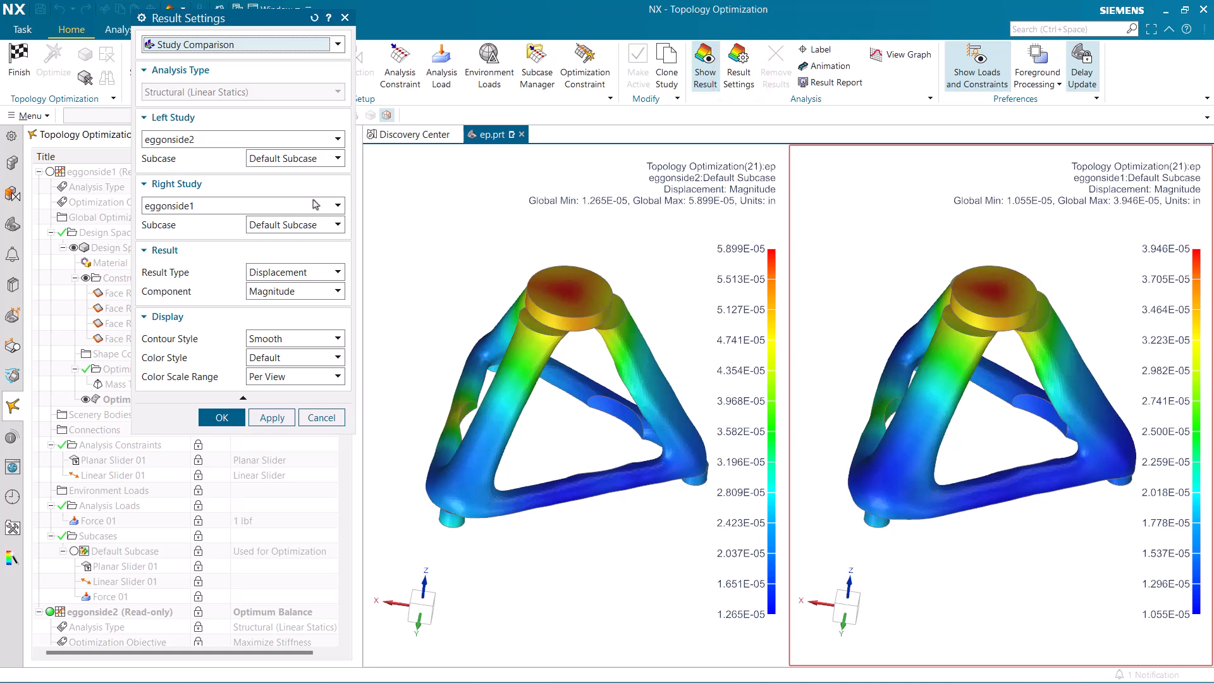
click(320, 273)
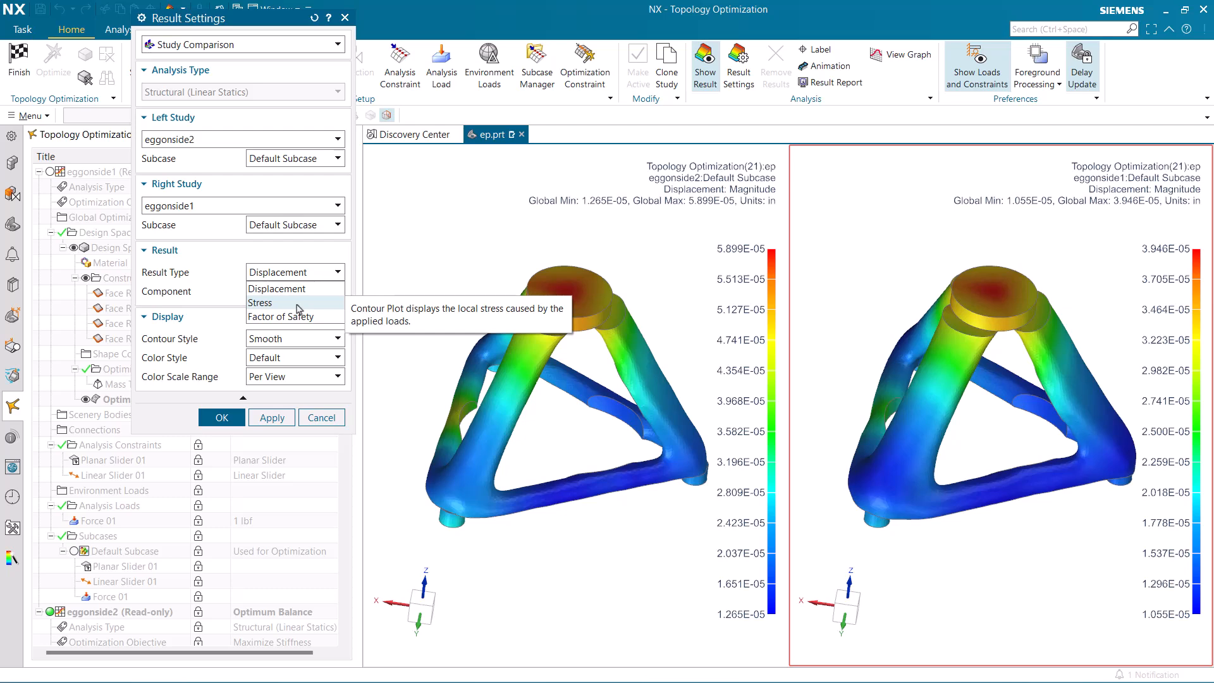
click(297, 304)
click(222, 417)
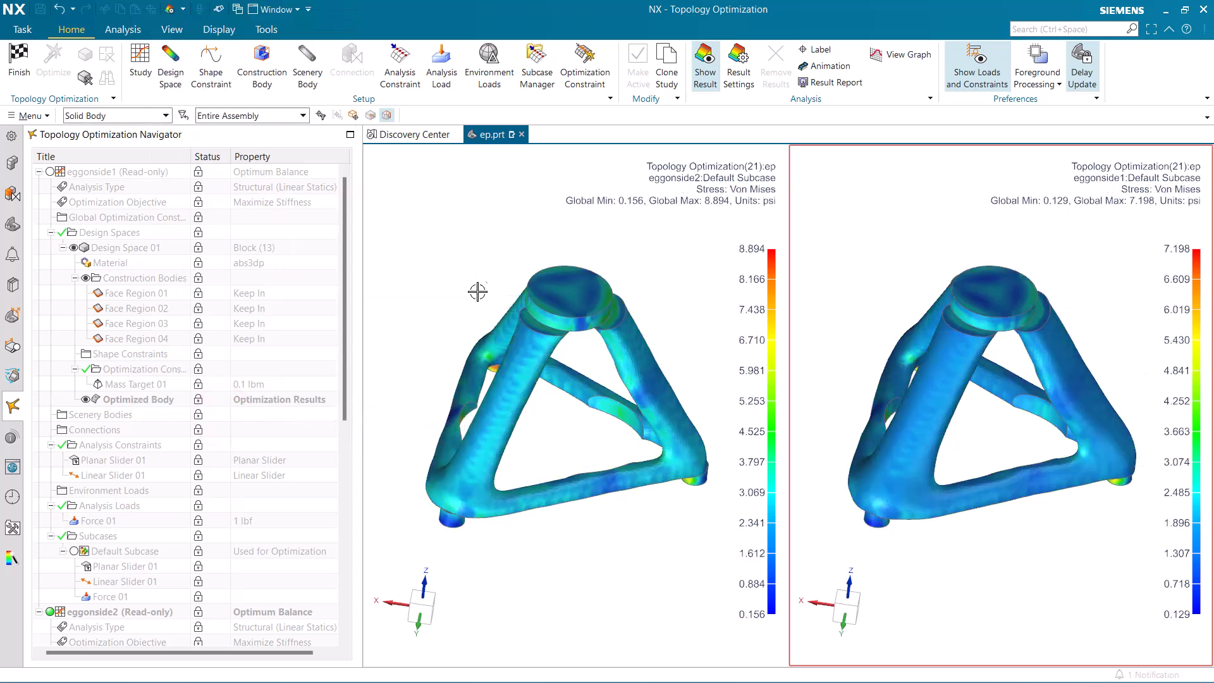
Step: Switch to Excel and enter the eggonside2 maximum stress of 8.89 in cell C4
key(alt+Tab)
click(245, 377)
text(8)
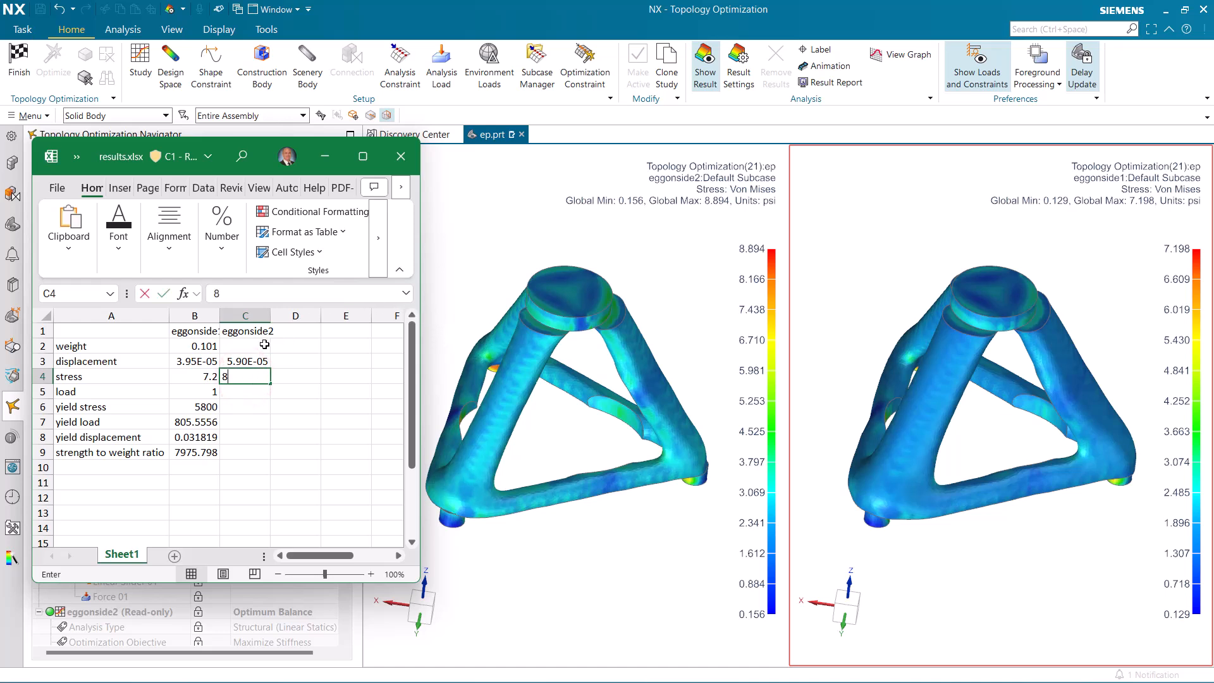
text(.89)
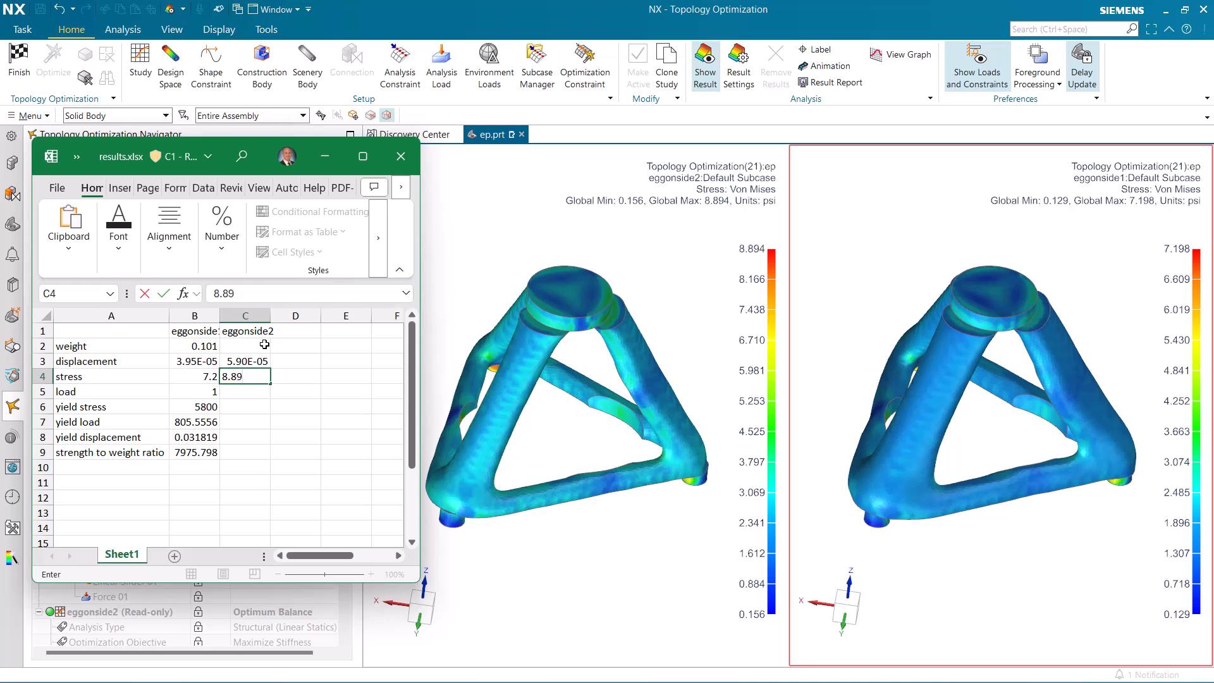
key(Return)
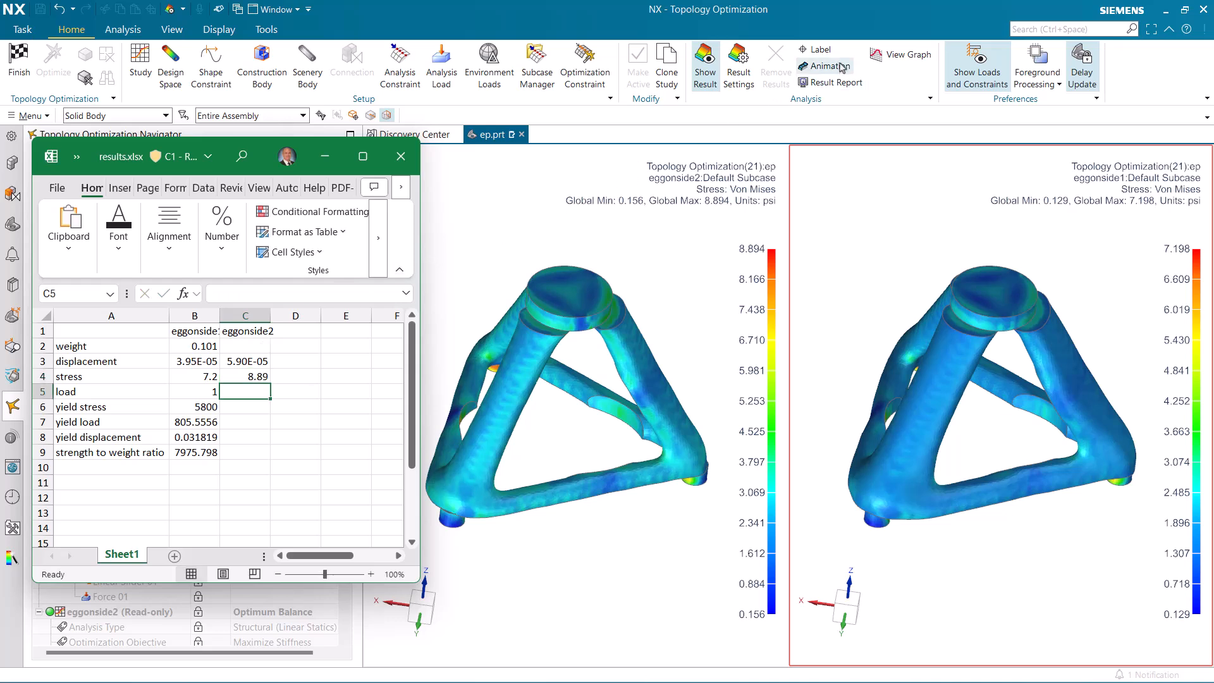
Step: Create an Objective and Constraints result report for the eggonside2 study and read its optimized mass
click(827, 83)
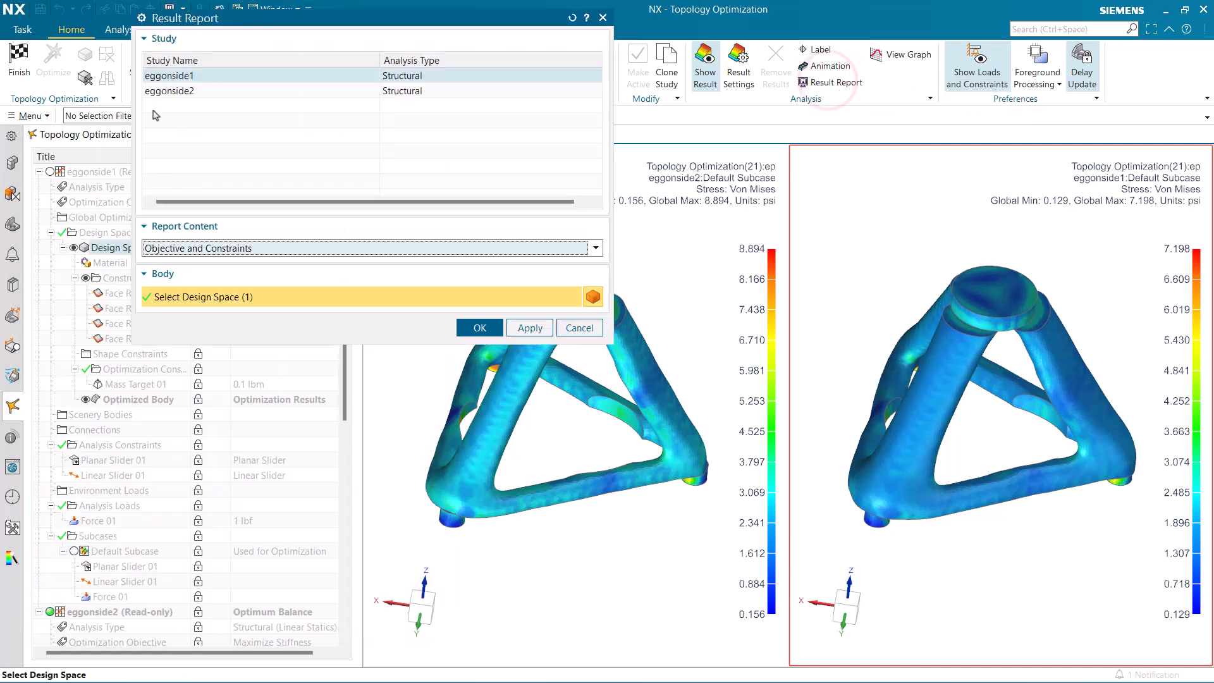
click(174, 91)
click(467, 327)
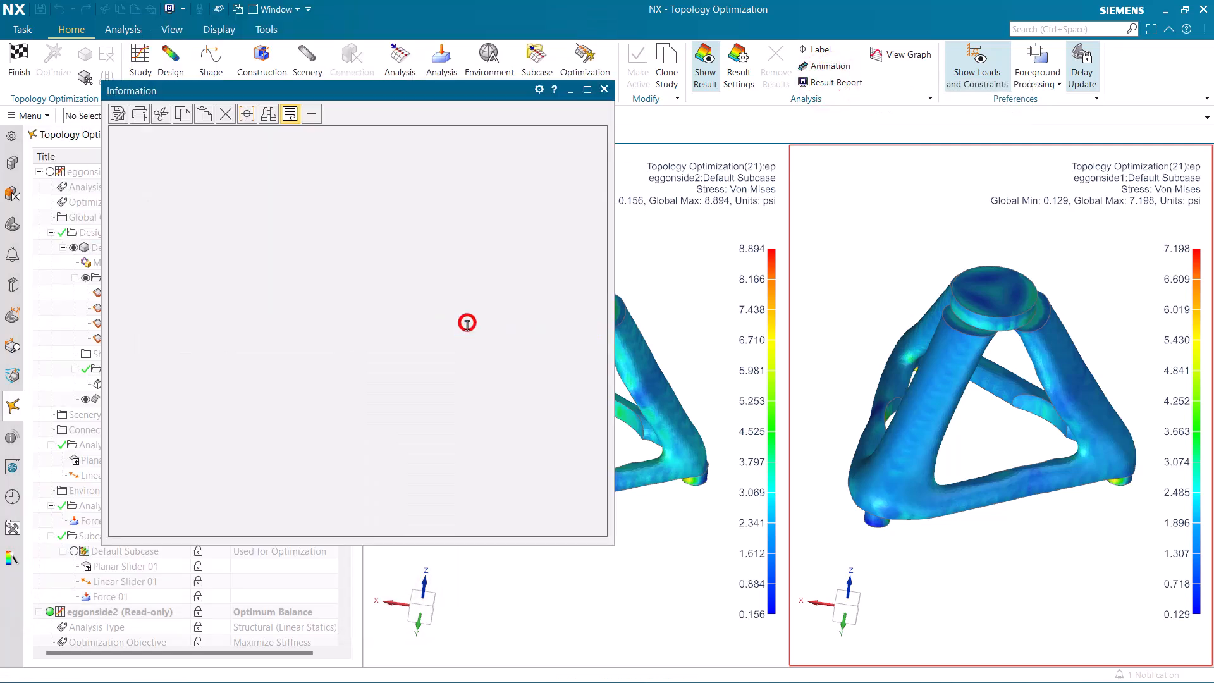
drag(472, 311, 449, 309)
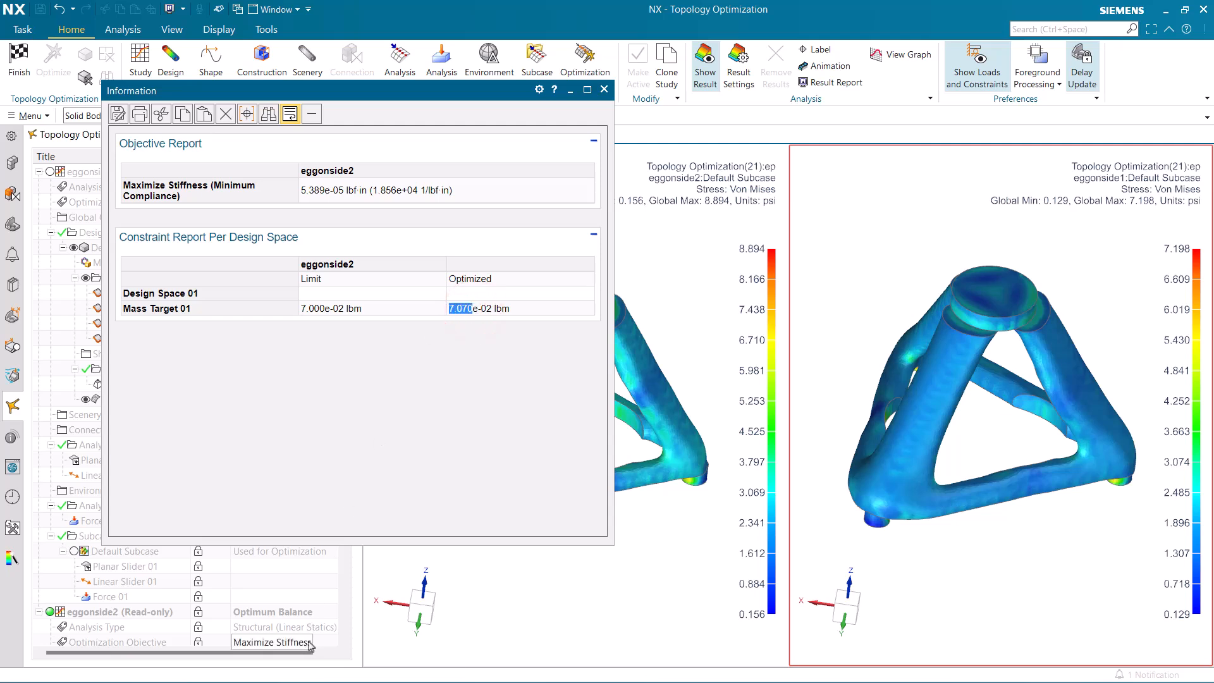
Step: Switch to Excel and enter the eggonside2 weight of 0.0707 in cell C2
key(alt+Tab)
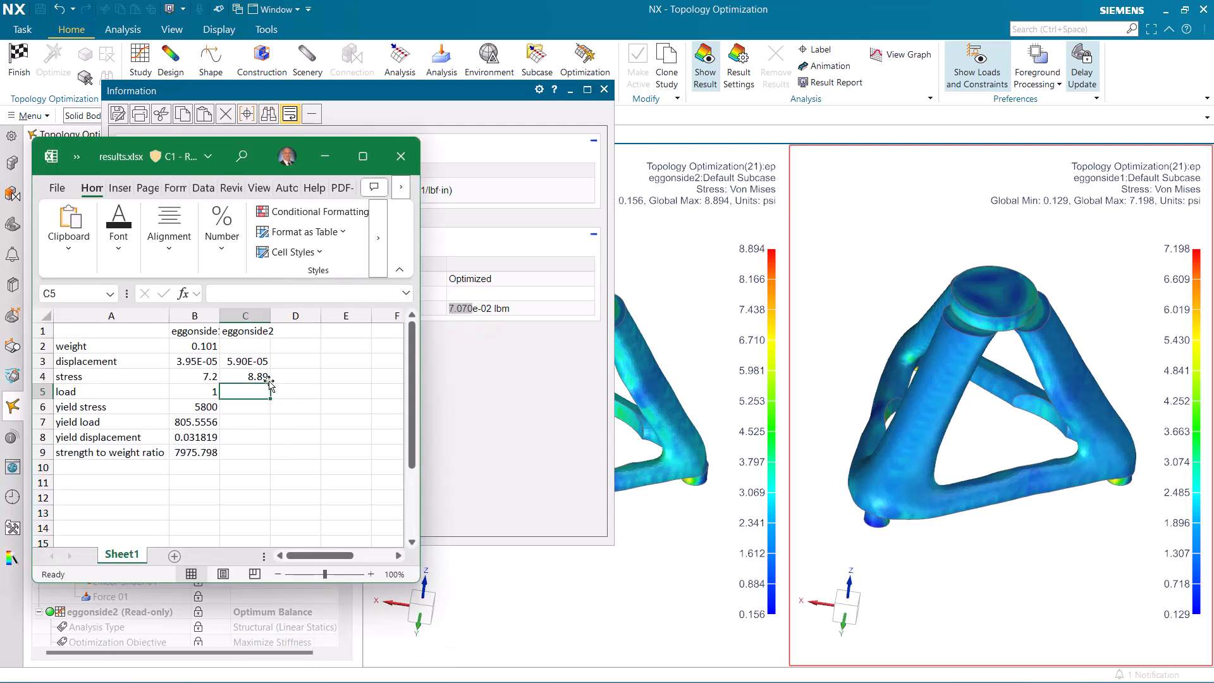
click(249, 345)
text(.070)
key(Return)
key(Return)
key(Return)
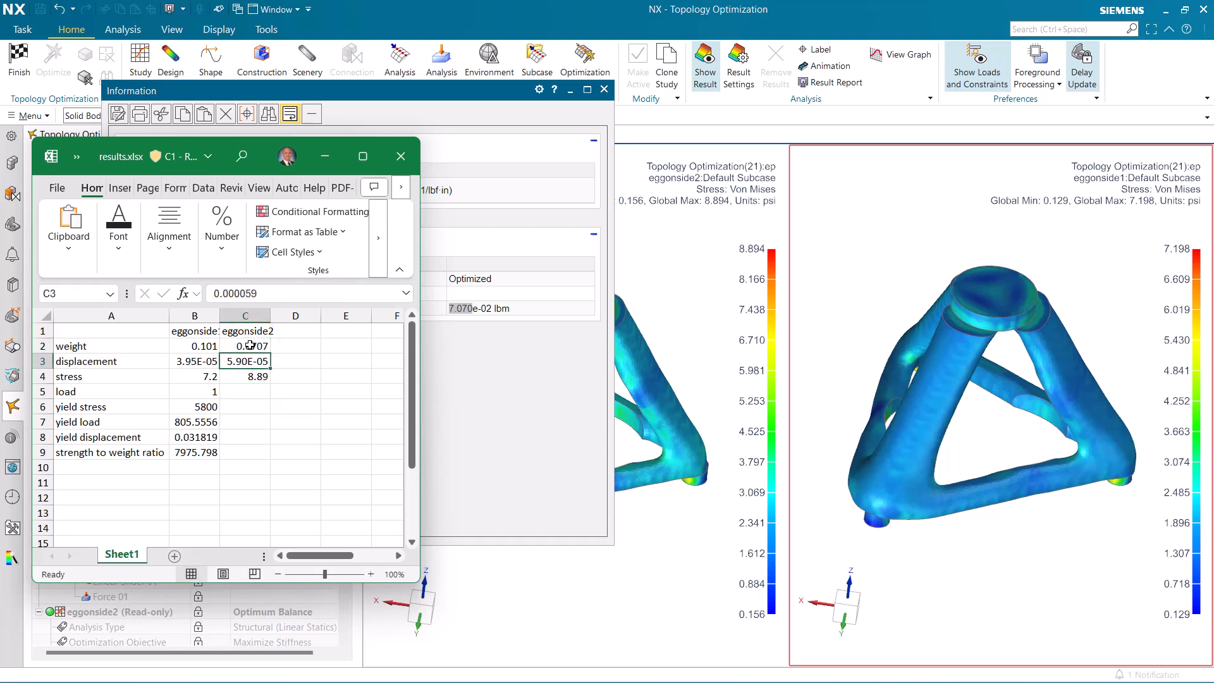
Step: Copy the load, yield and strength-to-weight entries from cells B5:B9 into the eggonside2 column at C5:C9
drag(210, 396, 196, 451)
key(ctrl+c)
click(253, 390)
key(ctrl+v)
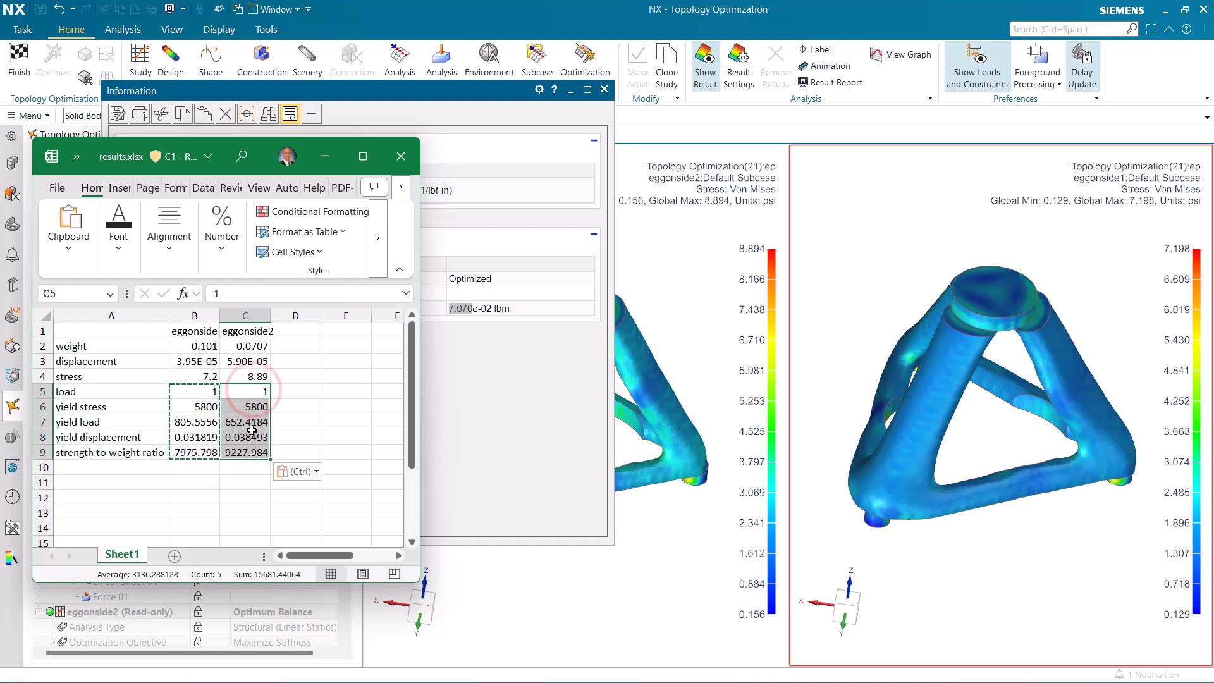
click(242, 486)
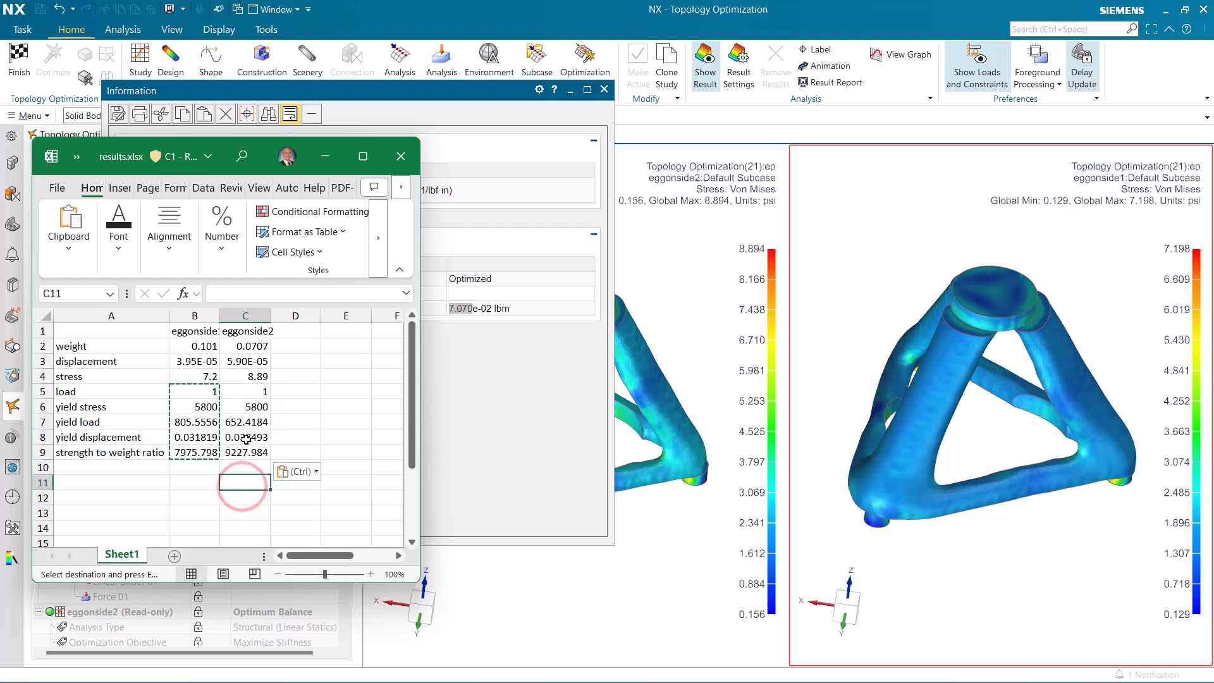
Step: Check the copied formulas for yield load, yield displacement and strength to weight ratio in cells C7 to C9
click(262, 421)
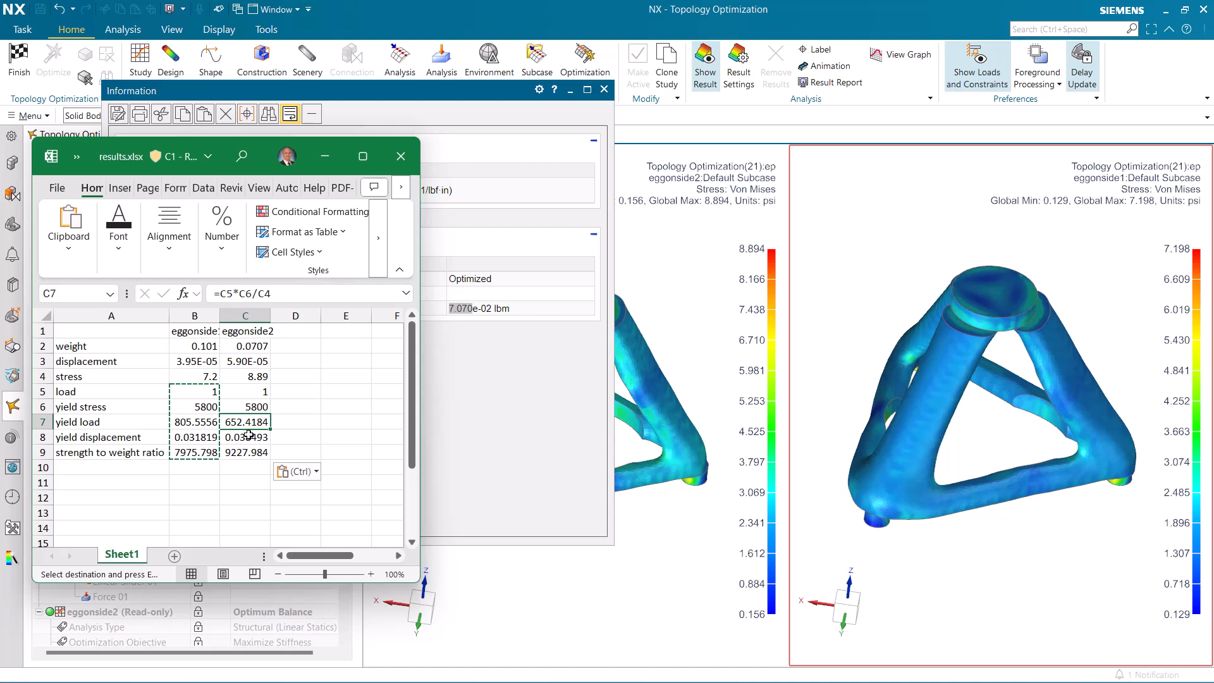
click(255, 440)
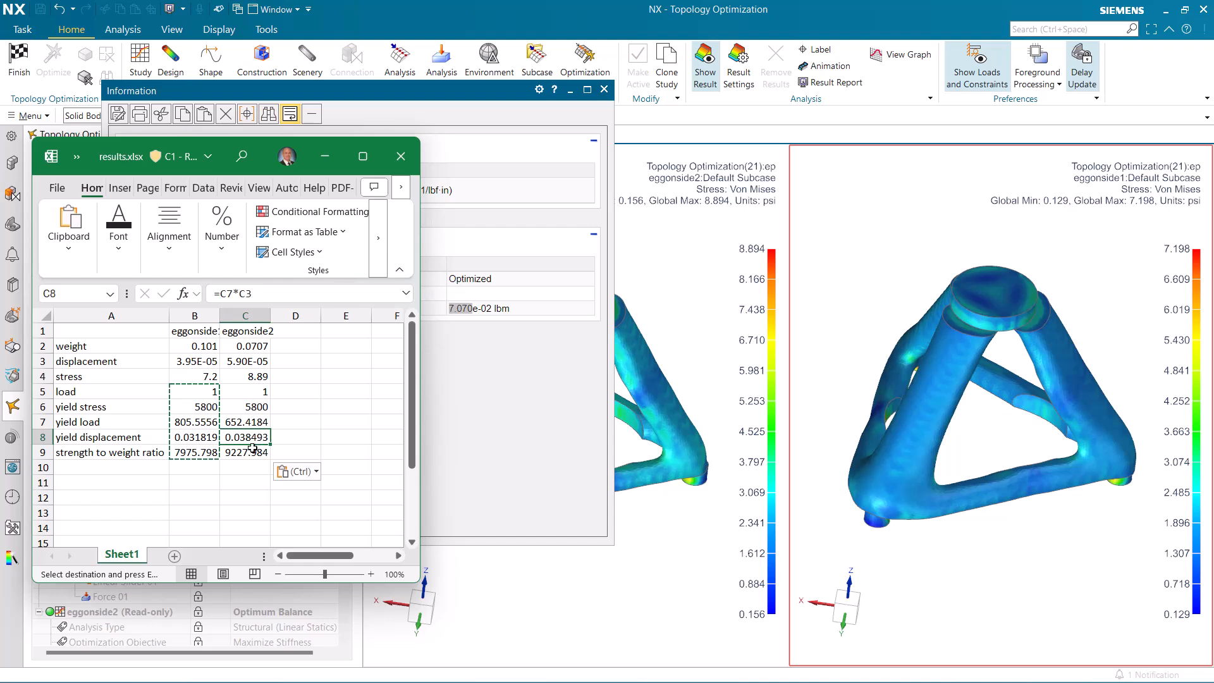
click(247, 452)
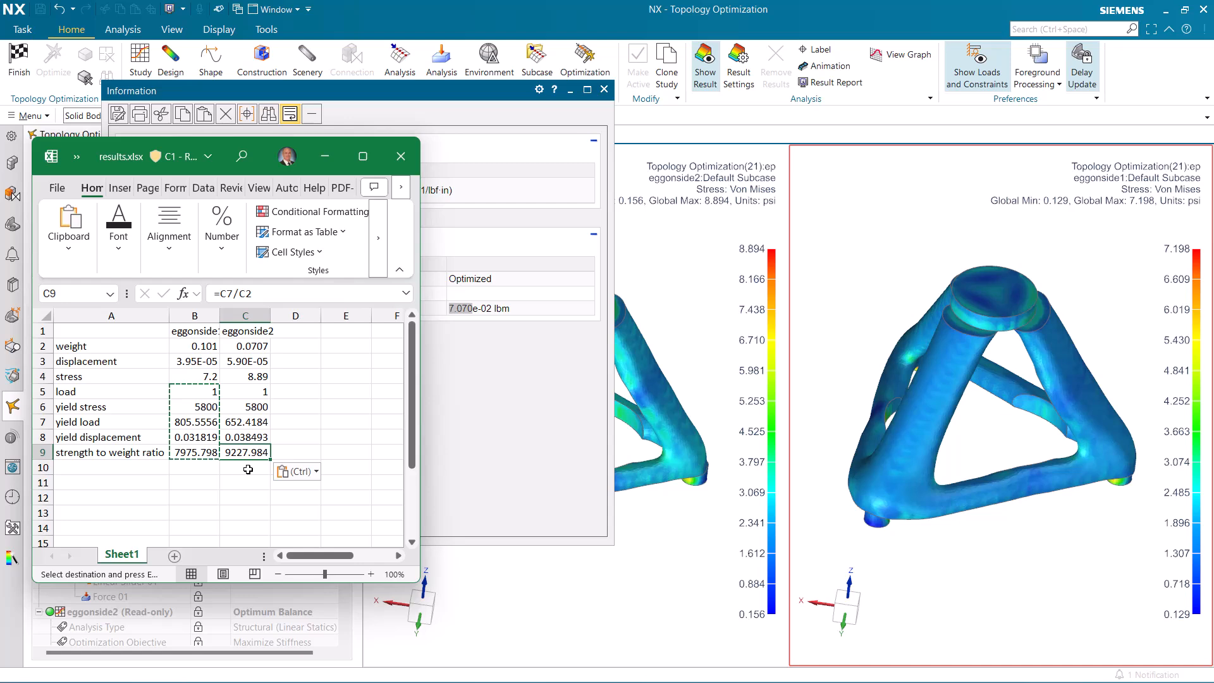
Step: Switch to NX, close the result report and turn off the study result display
click(327, 156)
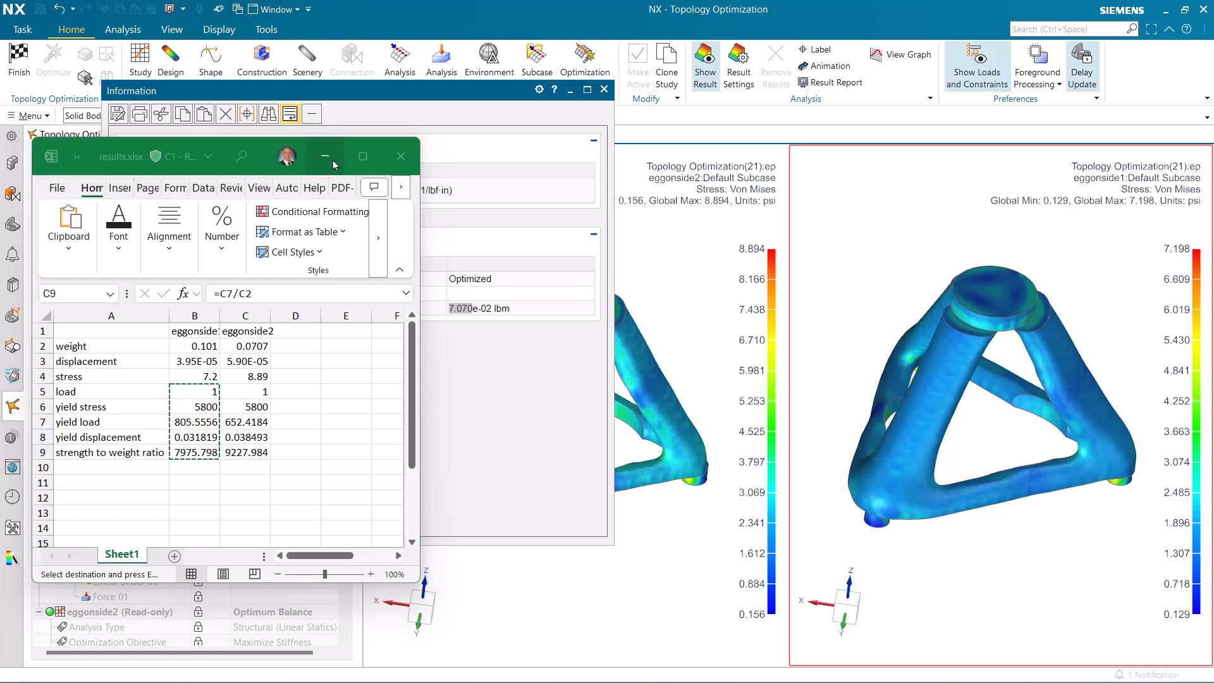
click(603, 91)
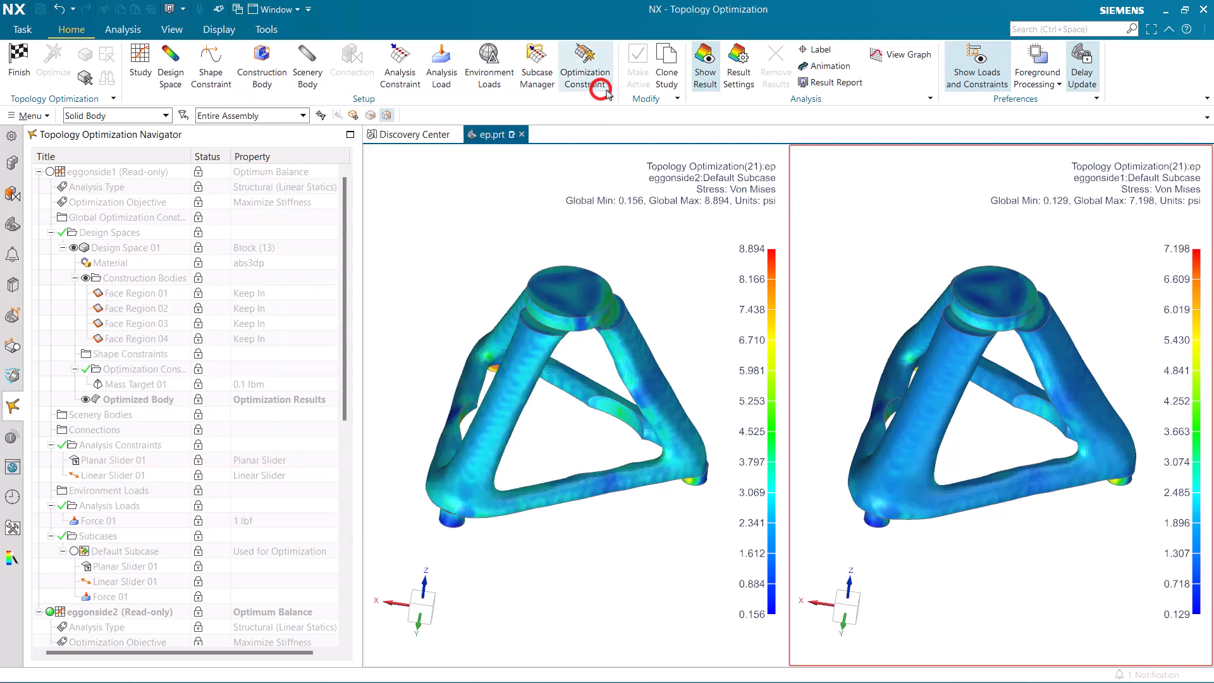
click(706, 77)
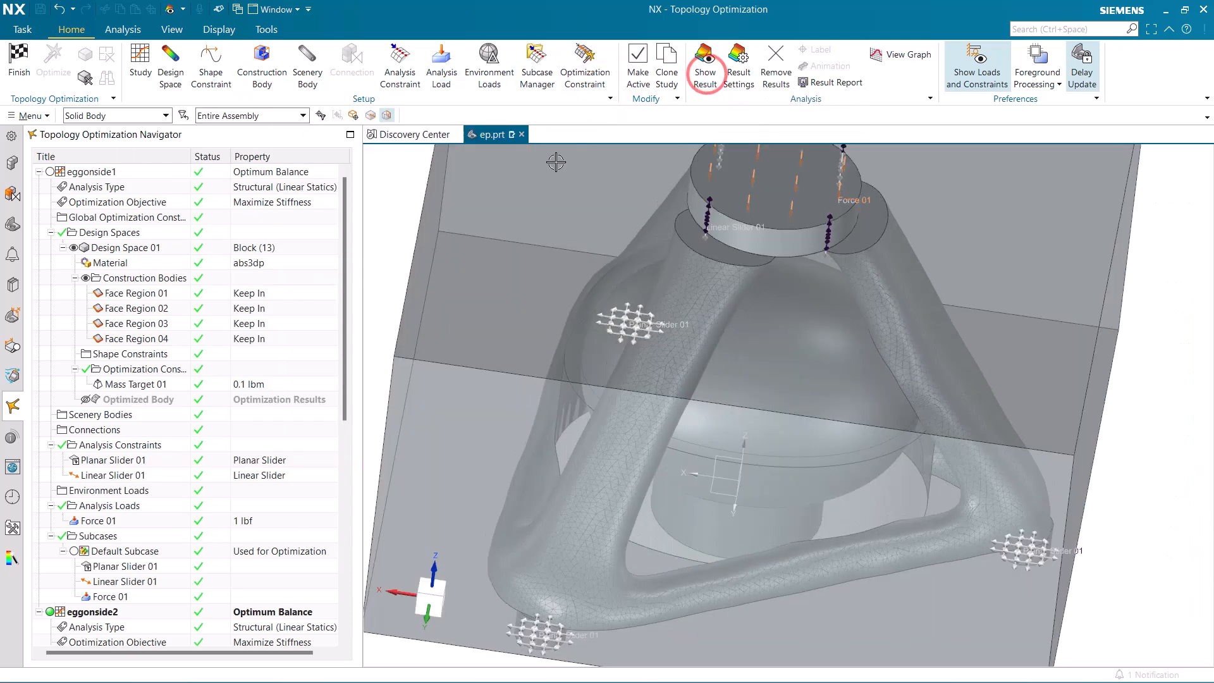
Step: Clone the eggonside2 study and locate the copy in the study tree
scroll(345, 348, down, 8)
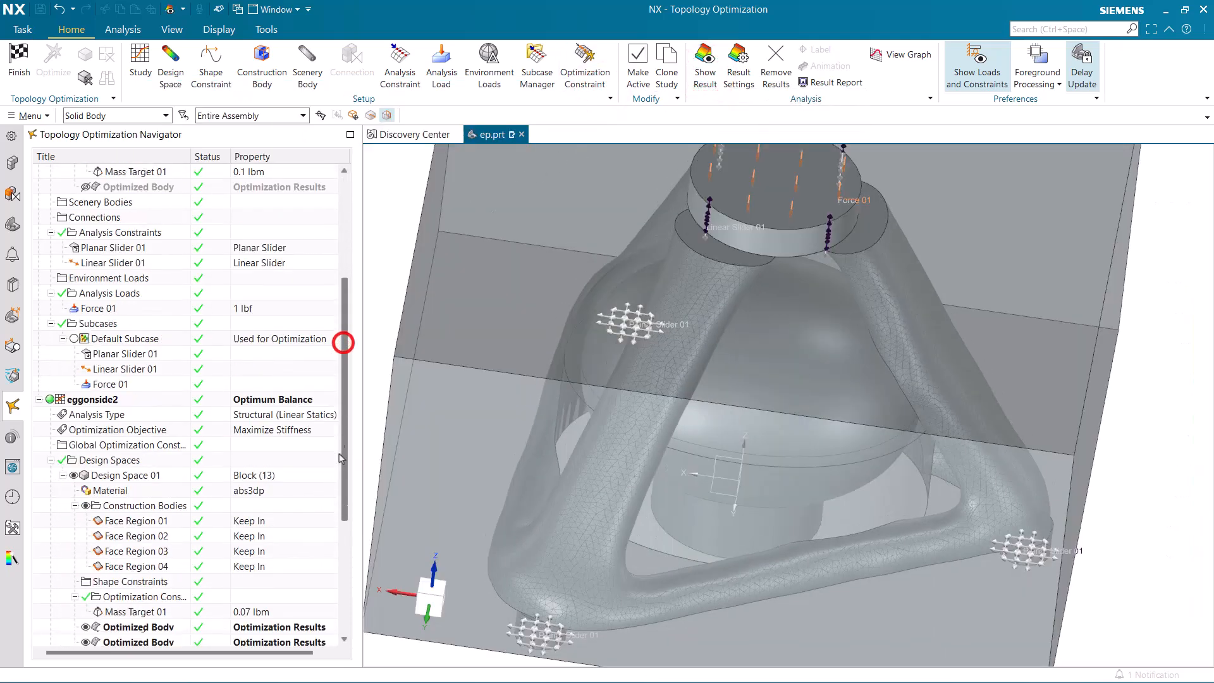
click(93, 262)
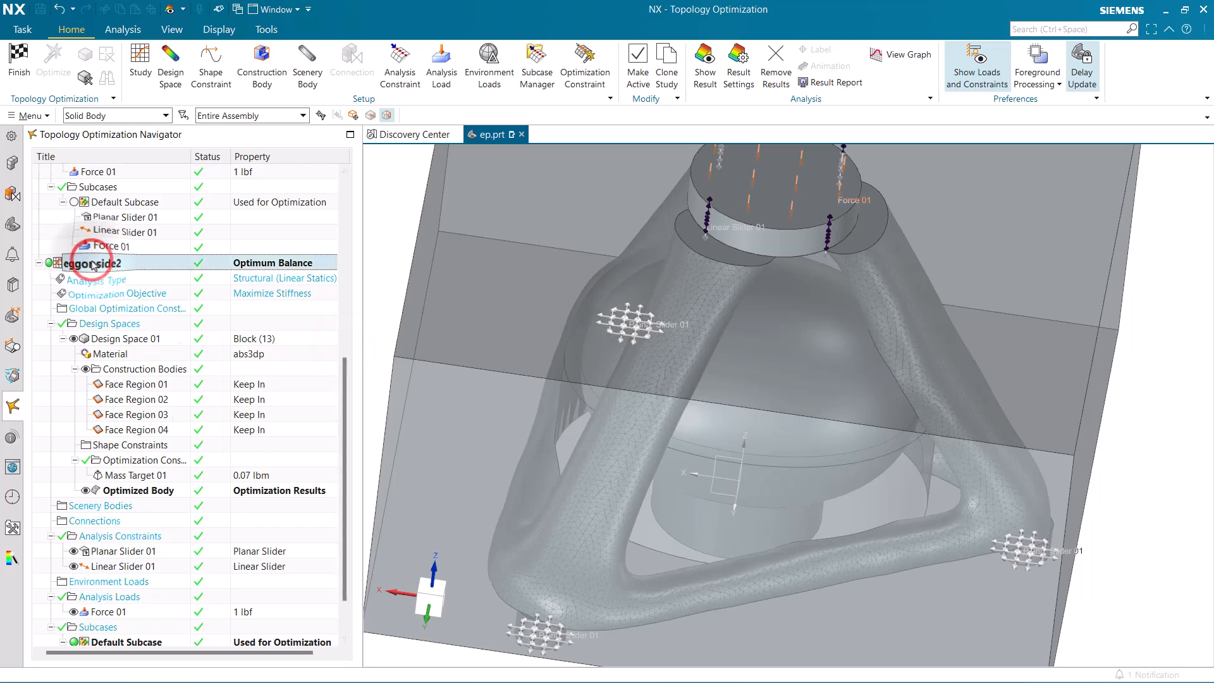
right_click(93, 262)
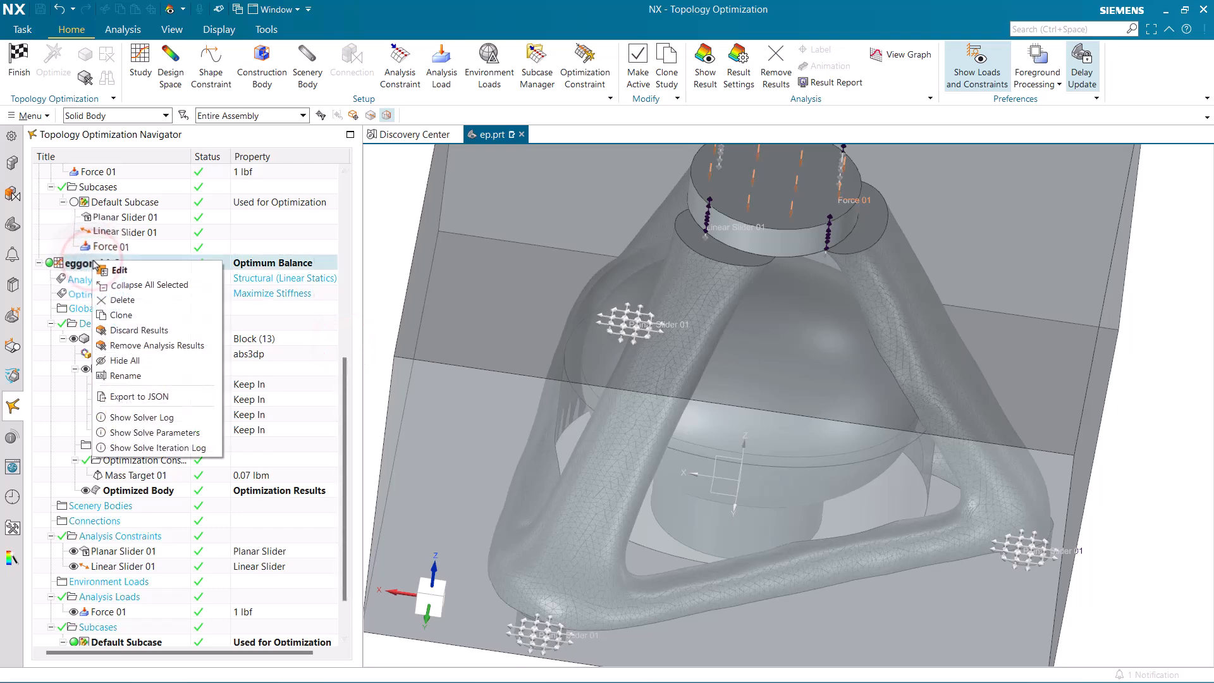
click(121, 315)
scroll(130, 562, down, 1)
scroll(129, 563, down, 2)
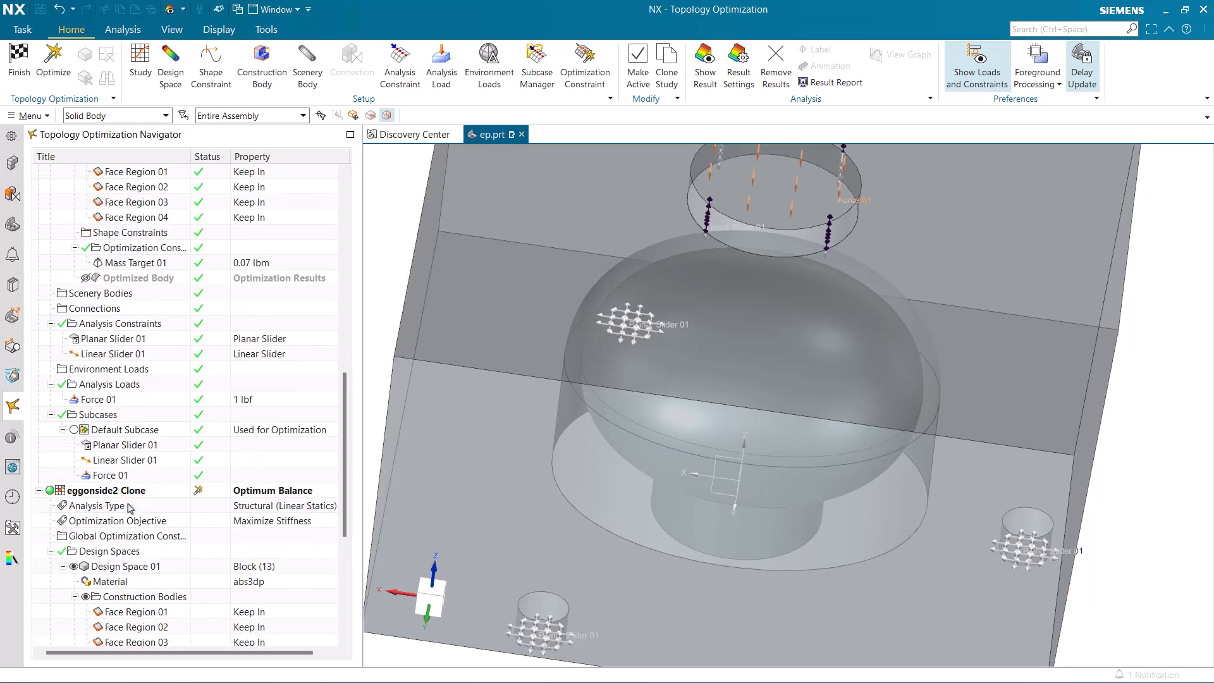
Step: Rename the cloned eggonside2 study as eggonend1
right_click(129, 499)
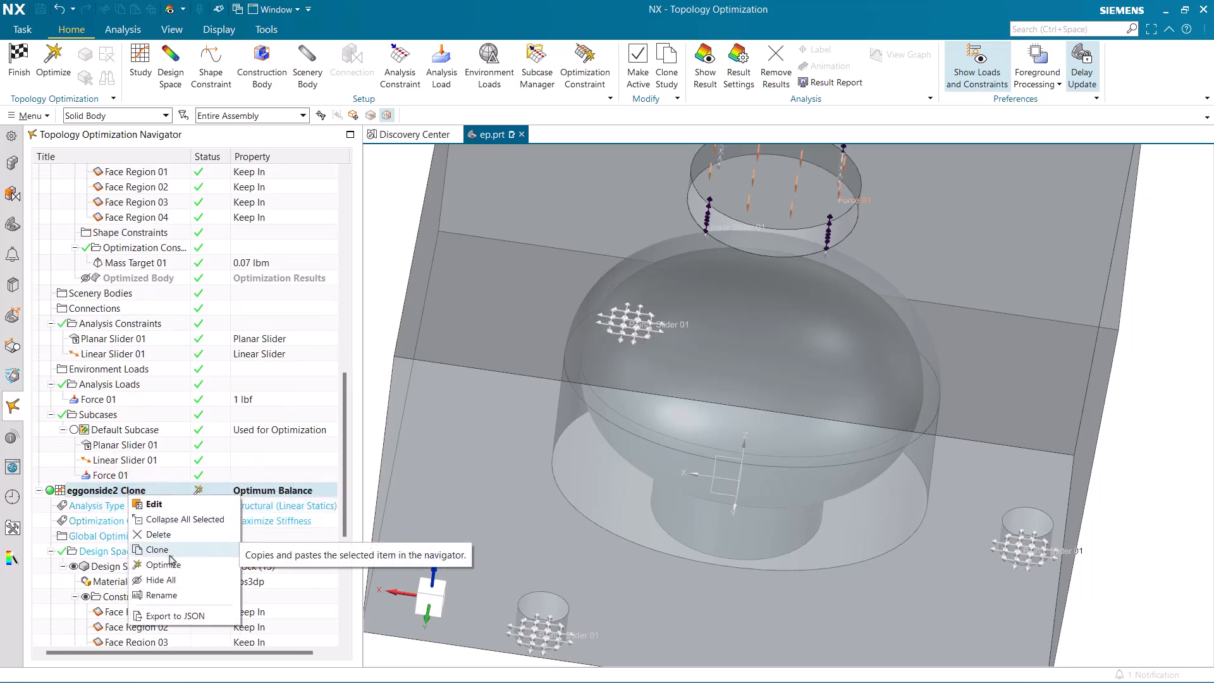
click(162, 595)
drag(152, 491, 63, 488)
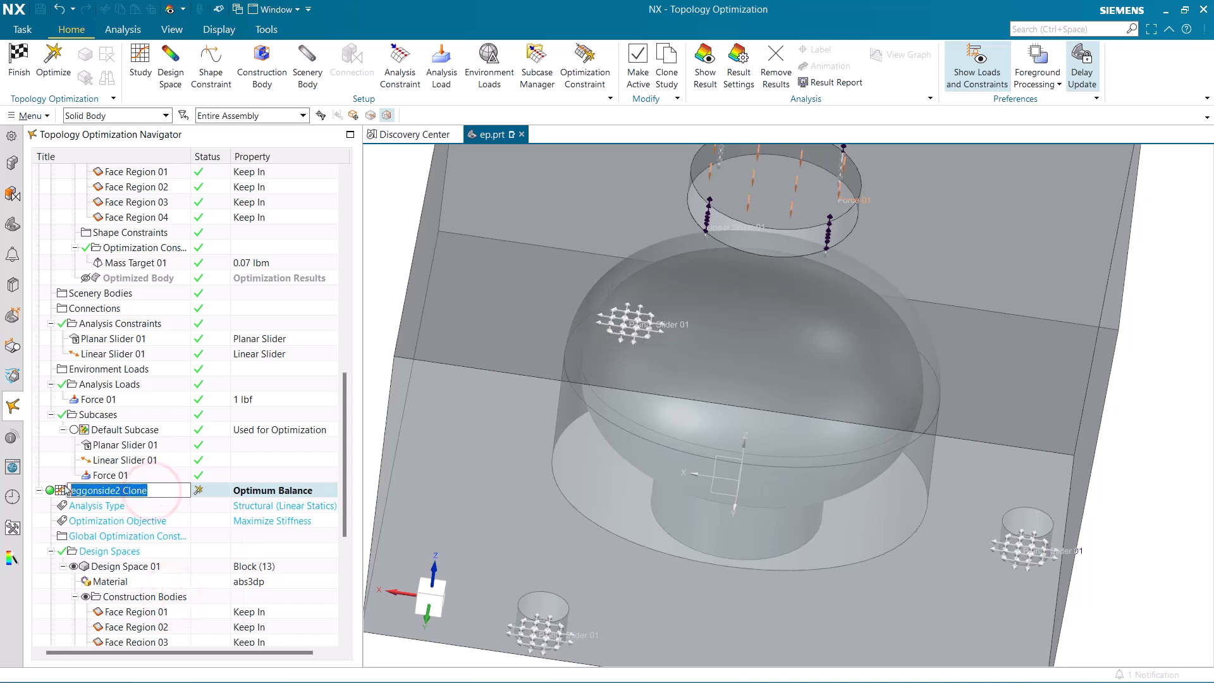
text(eggonend1)
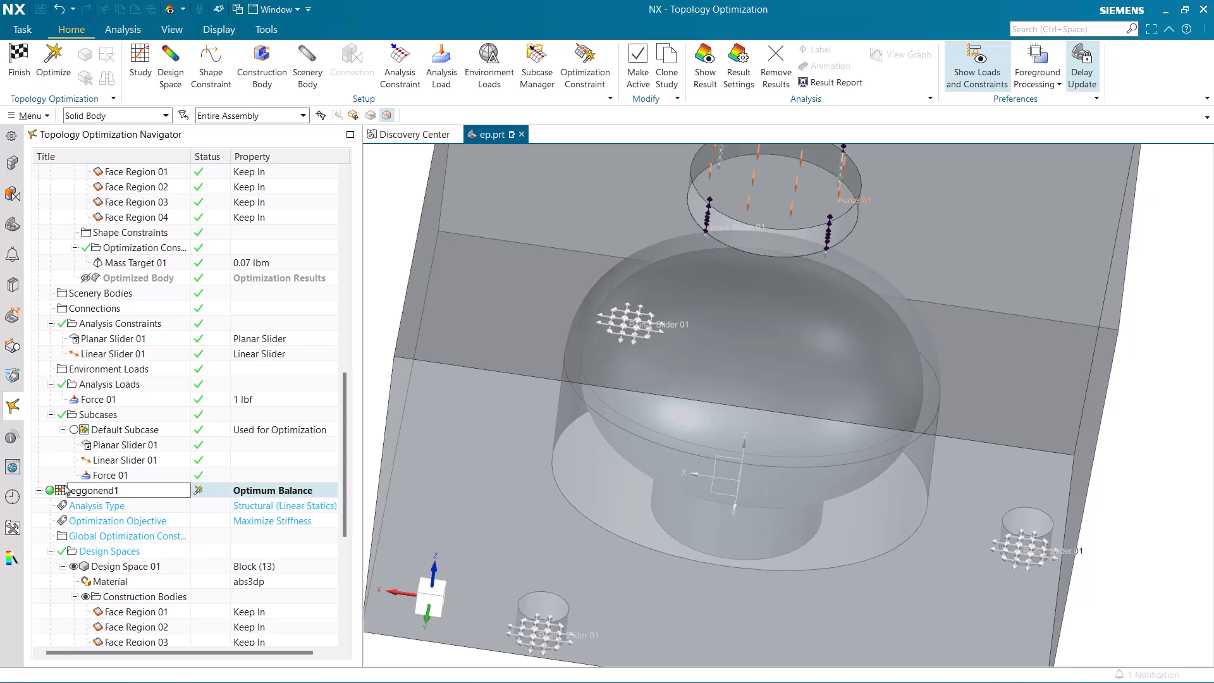
key(Return)
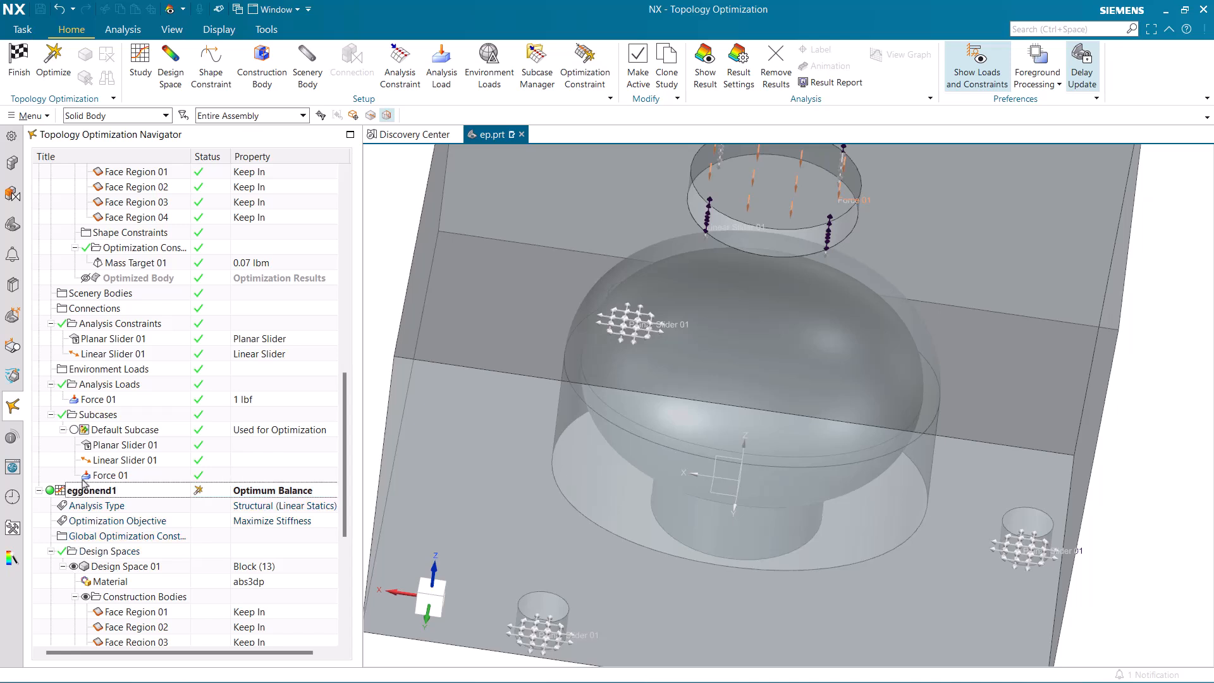
Step: Finish the topology optimization task and open the part's expressions, keeping the model visible beside the dialog
click(53, 60)
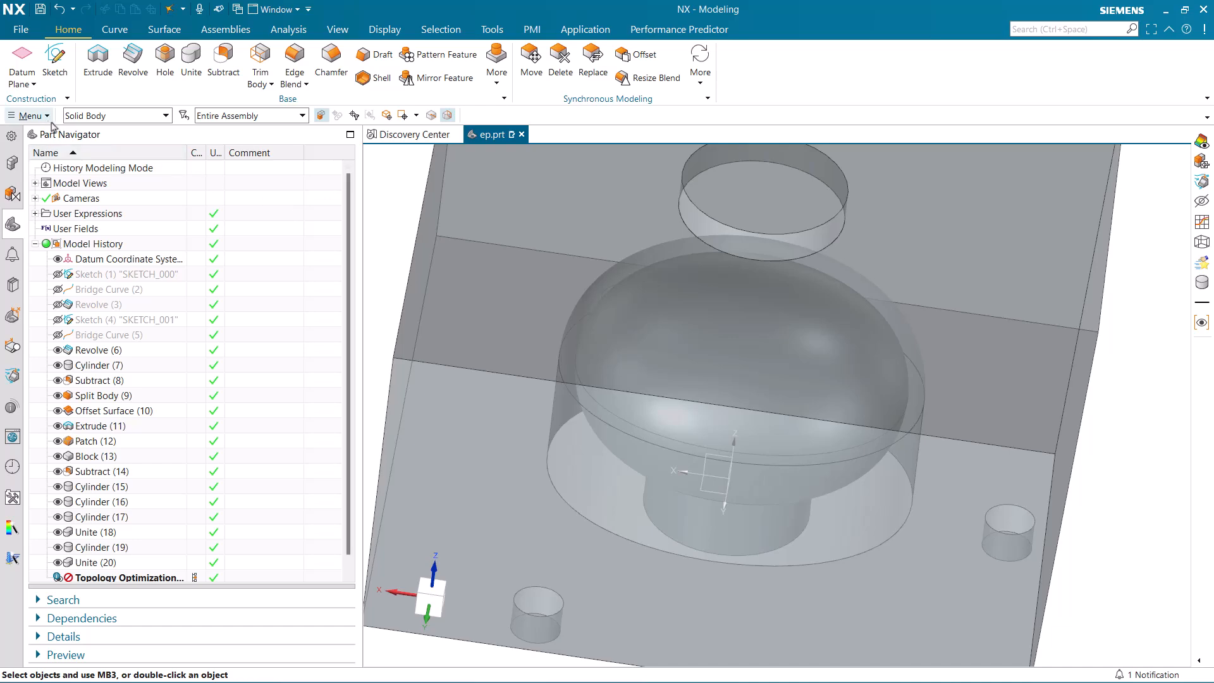
click(29, 115)
click(65, 208)
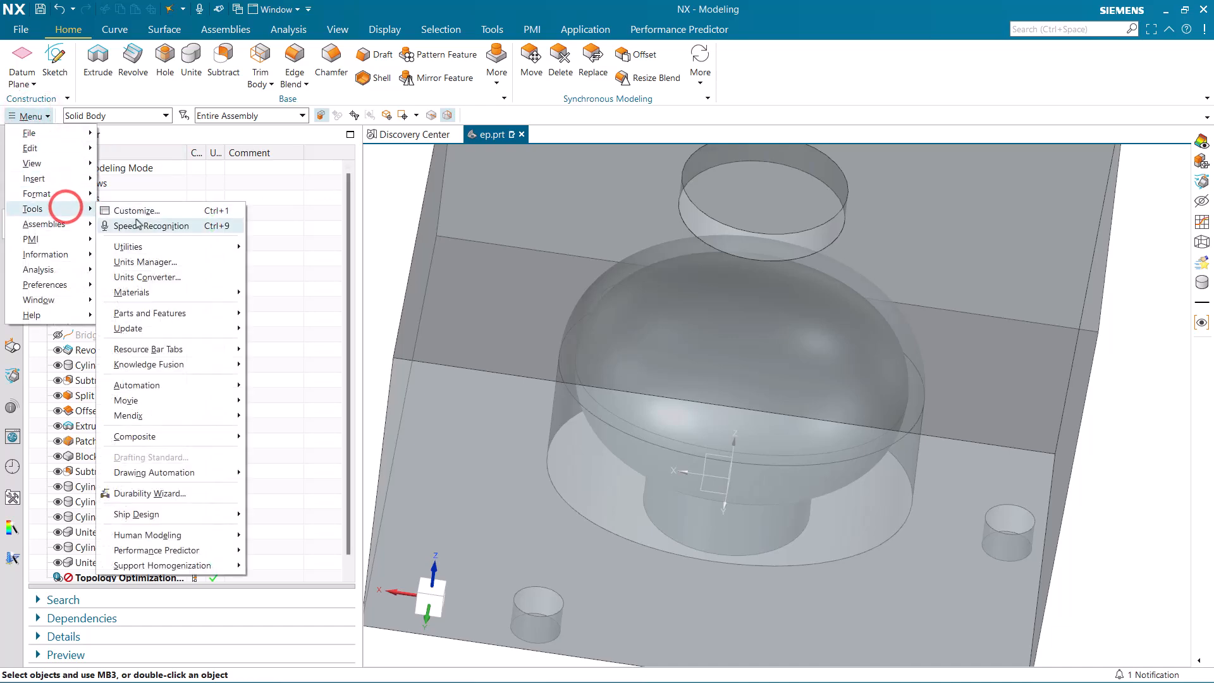
click(161, 247)
click(285, 248)
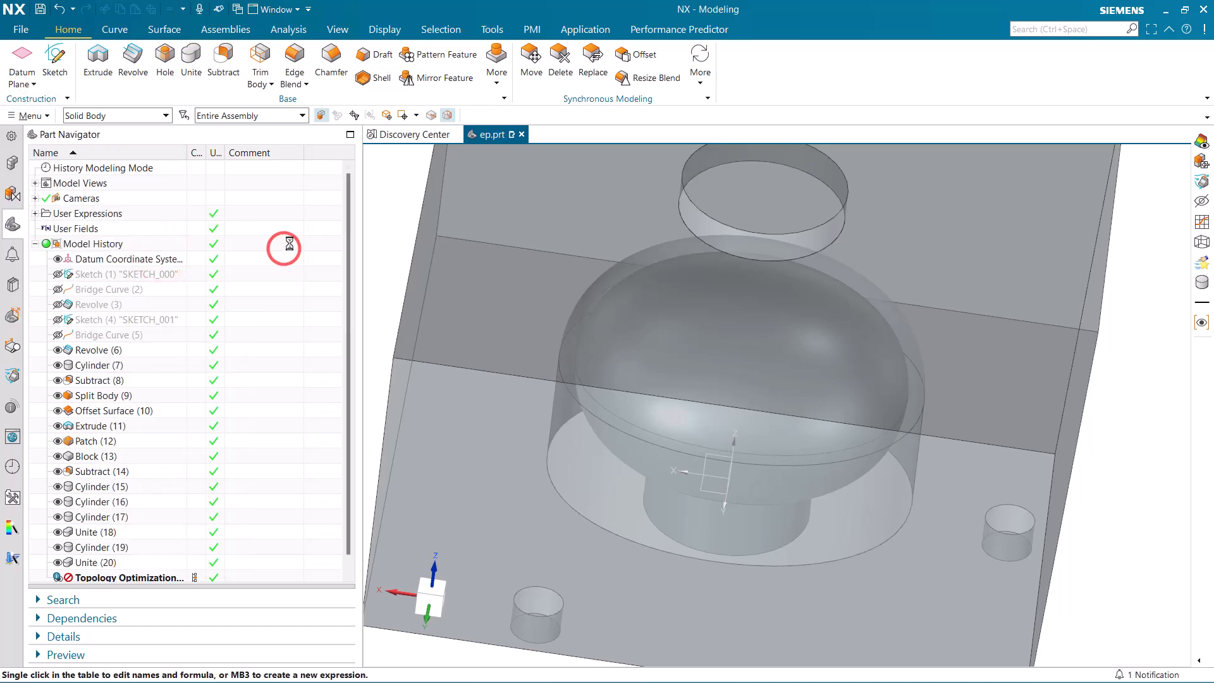
drag(582, 24, 475, 30)
click(364, 171)
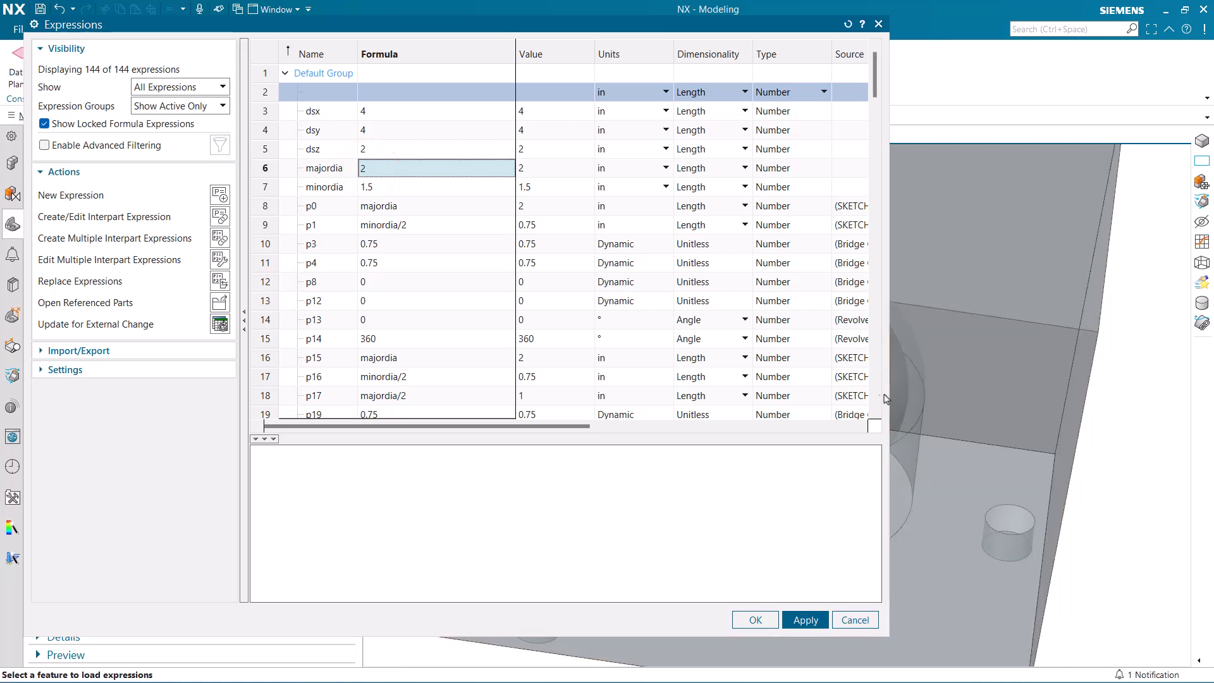
drag(885, 394, 663, 395)
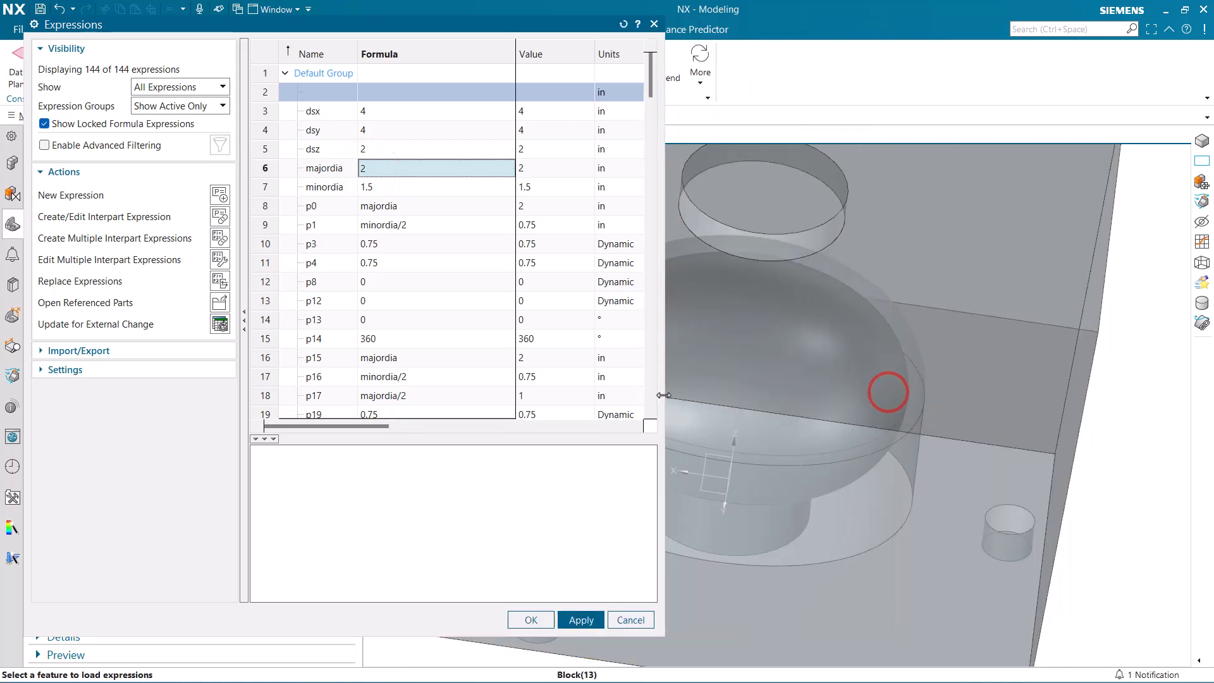
Step: Set the majordia expression to 2.1 in and minordia to 1.4 in, and accept the changes
click(386, 169)
click(391, 167)
text(.1)
key(Return)
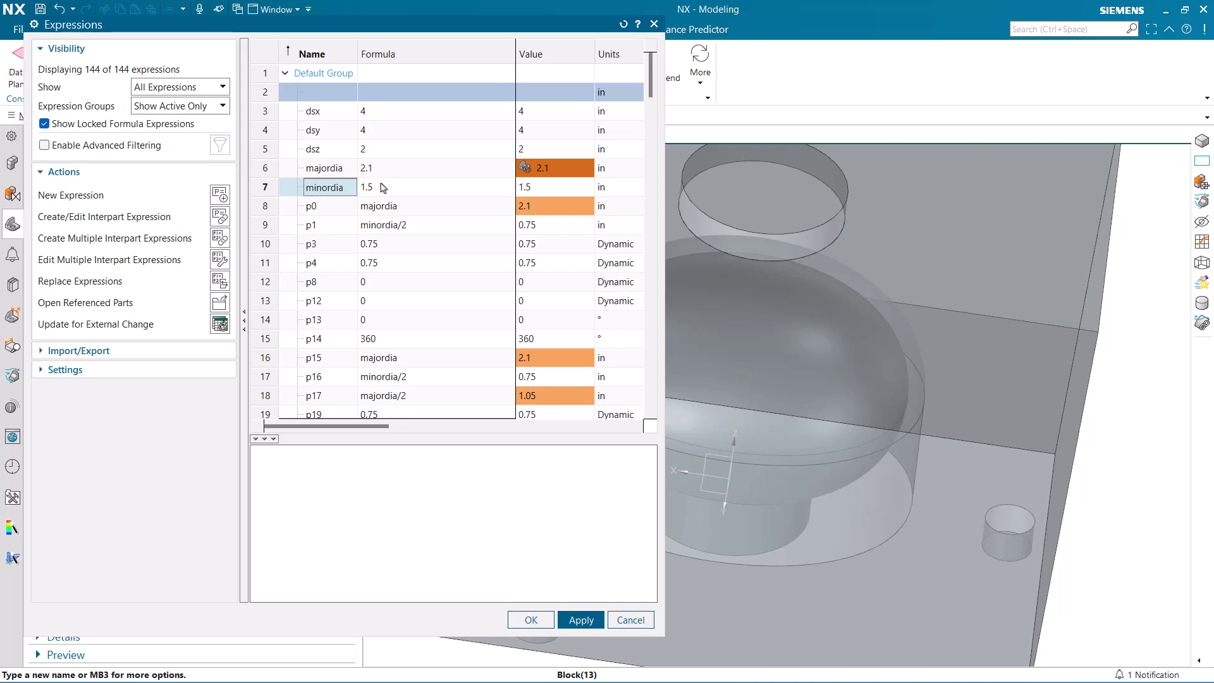
click(382, 188)
click(380, 187)
click(380, 188)
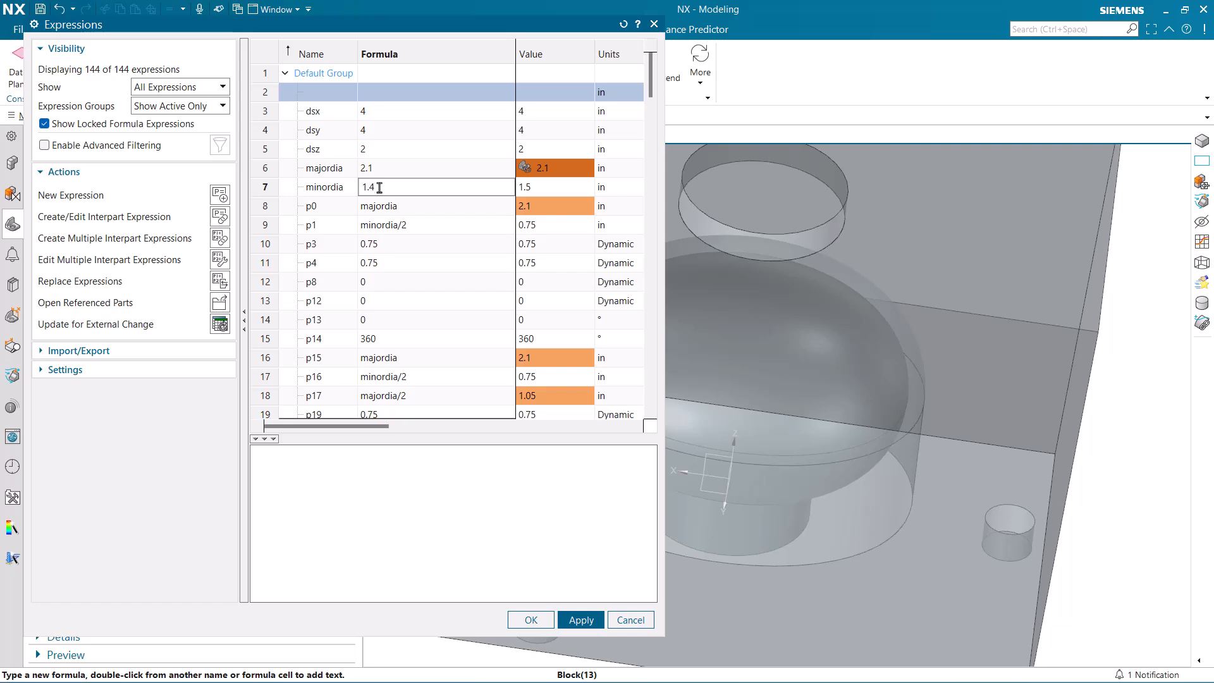
key(Return)
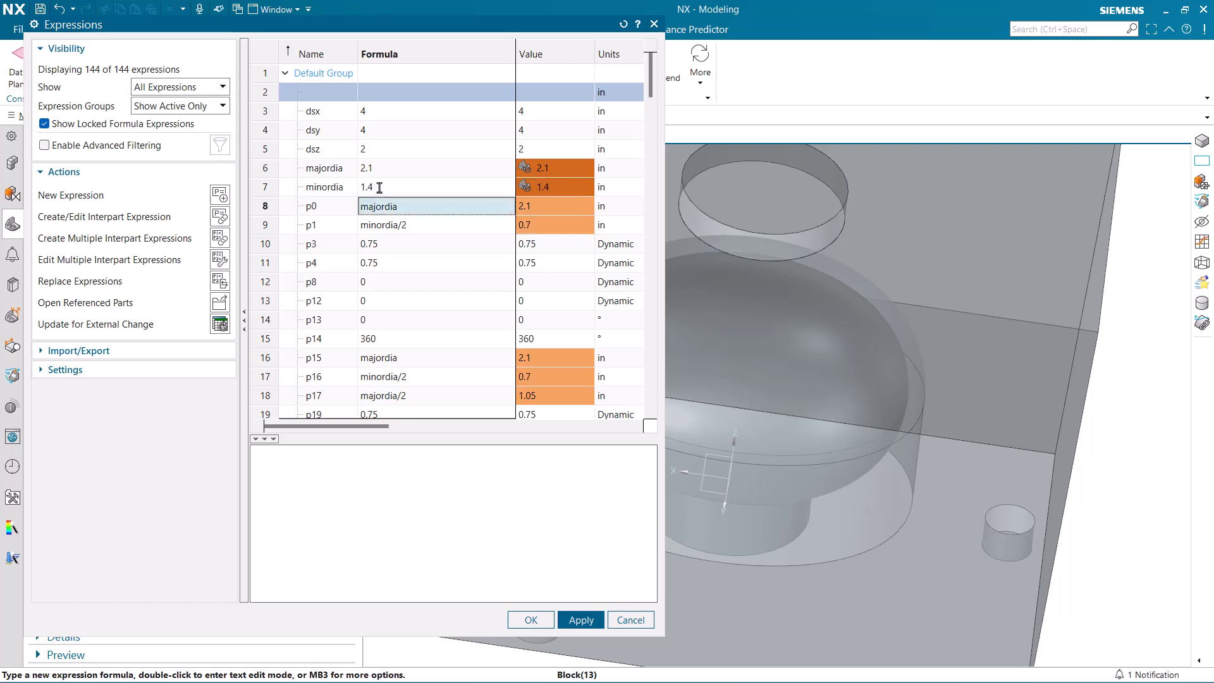
click(530, 619)
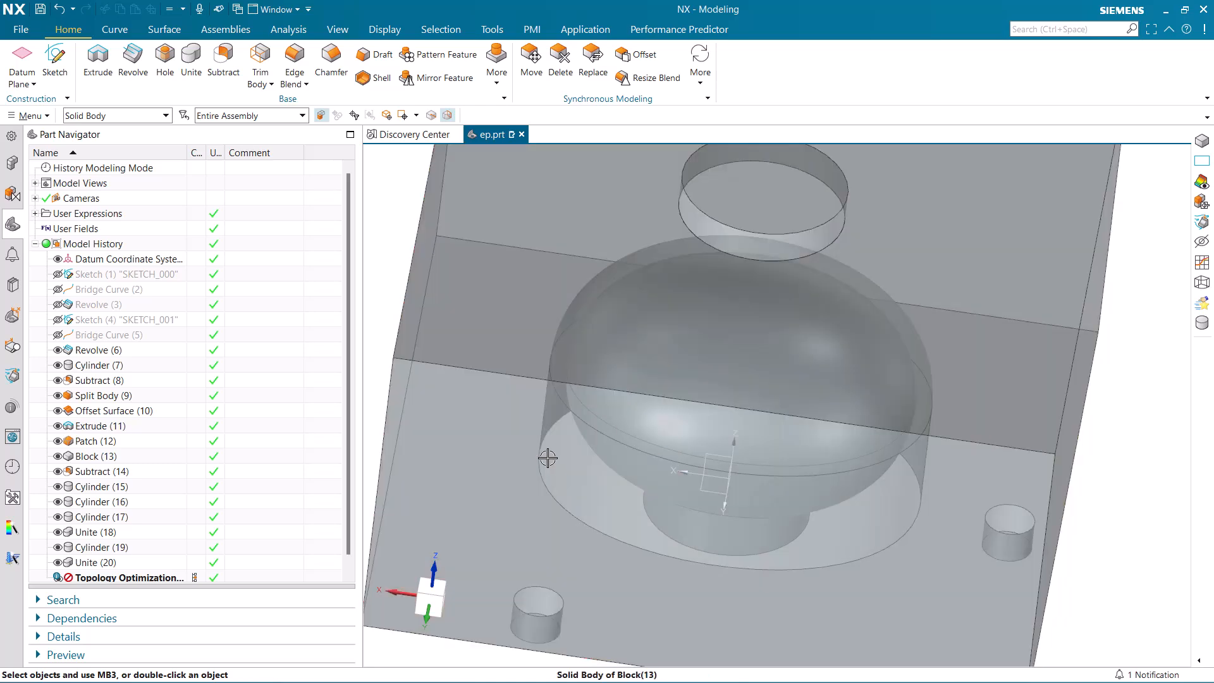
Step: Hide the Block (13) and Revolve (6) bodies and show the upright egg body, Revolve (3)
middle_drag(549, 450, 469, 589)
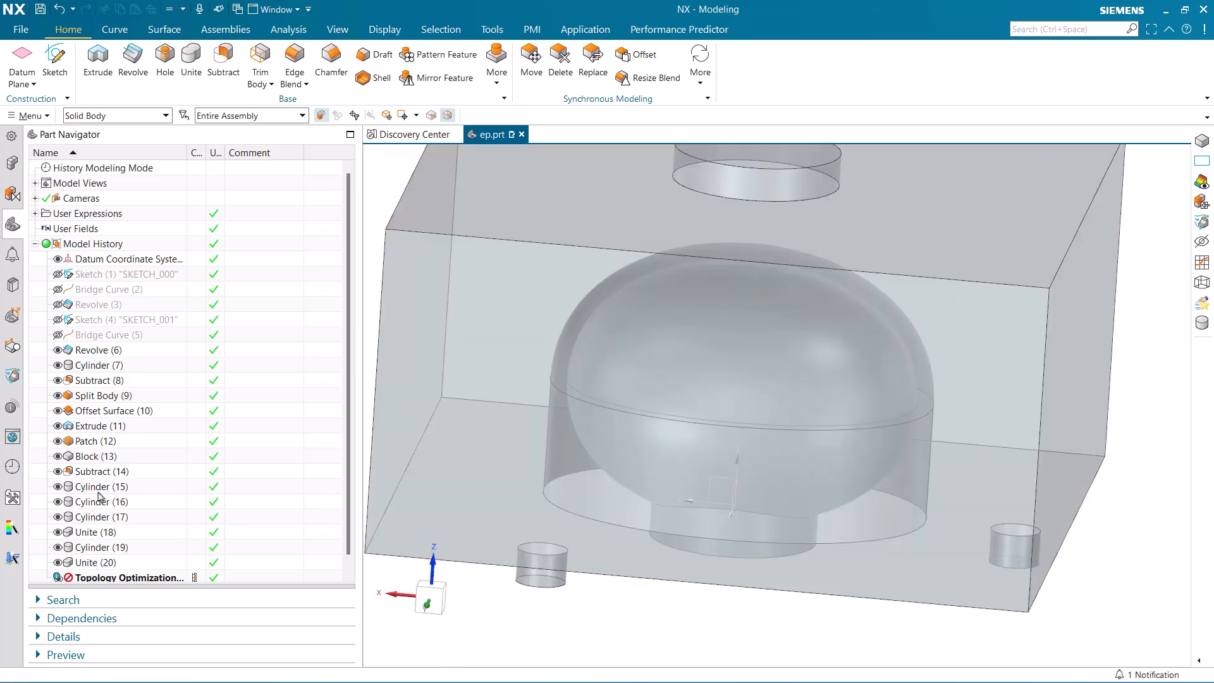
click(58, 456)
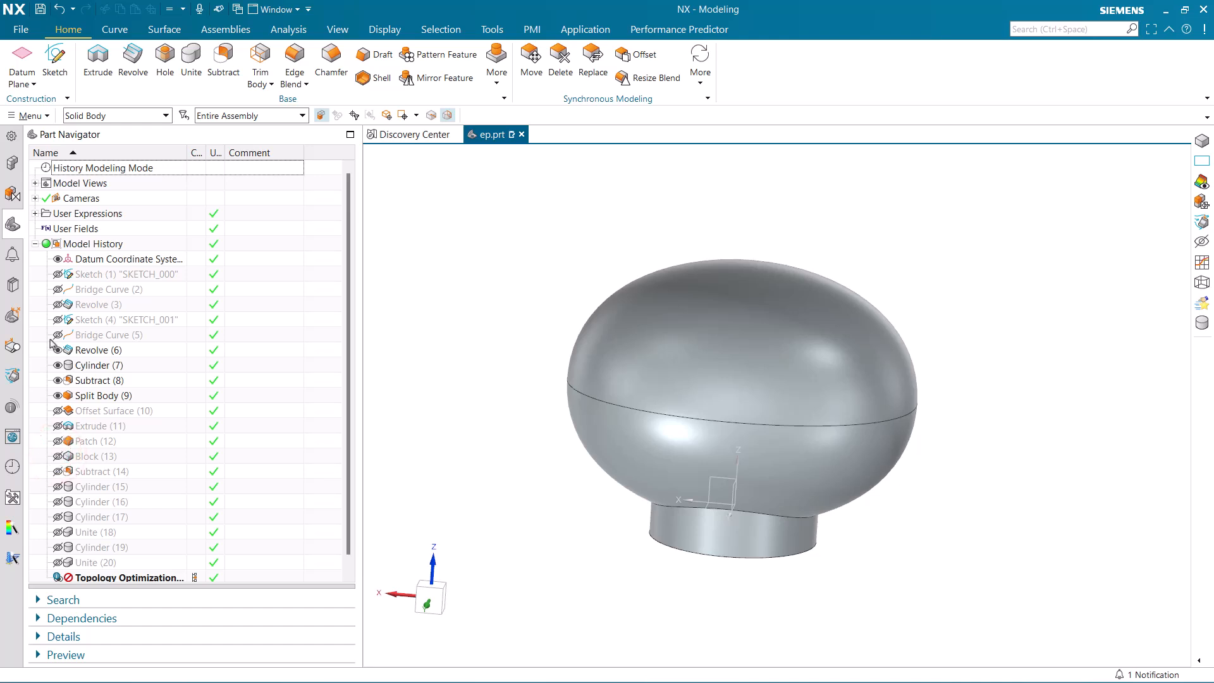
click(57, 305)
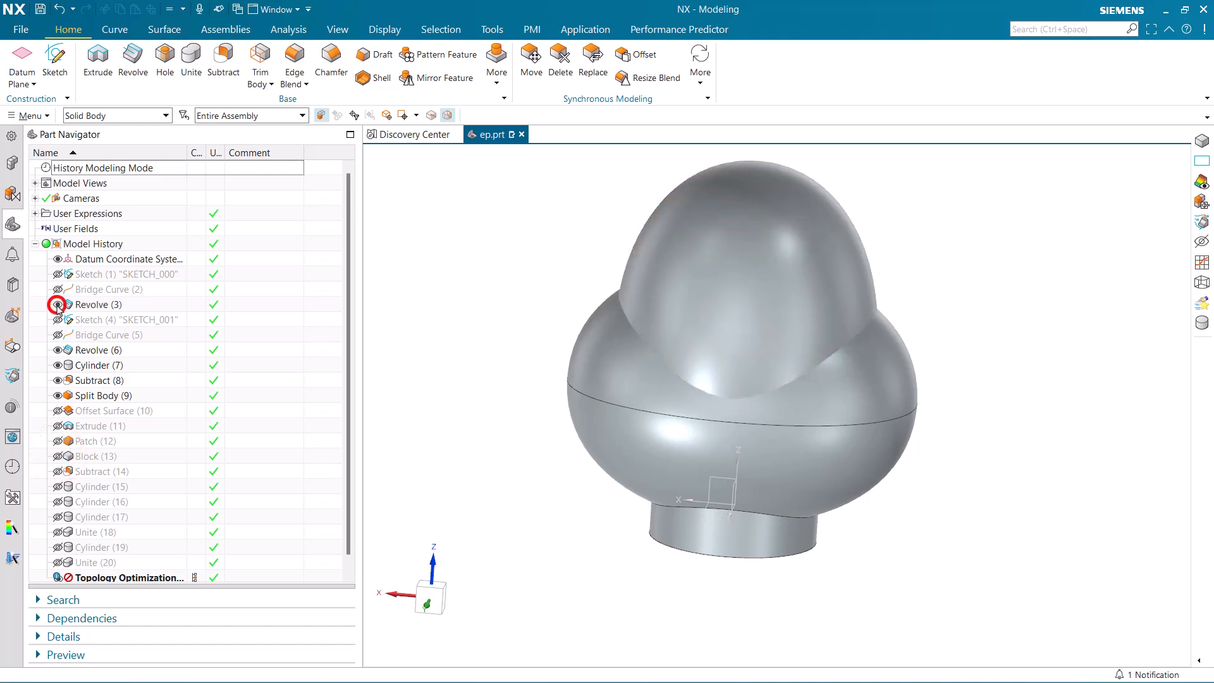
click(57, 351)
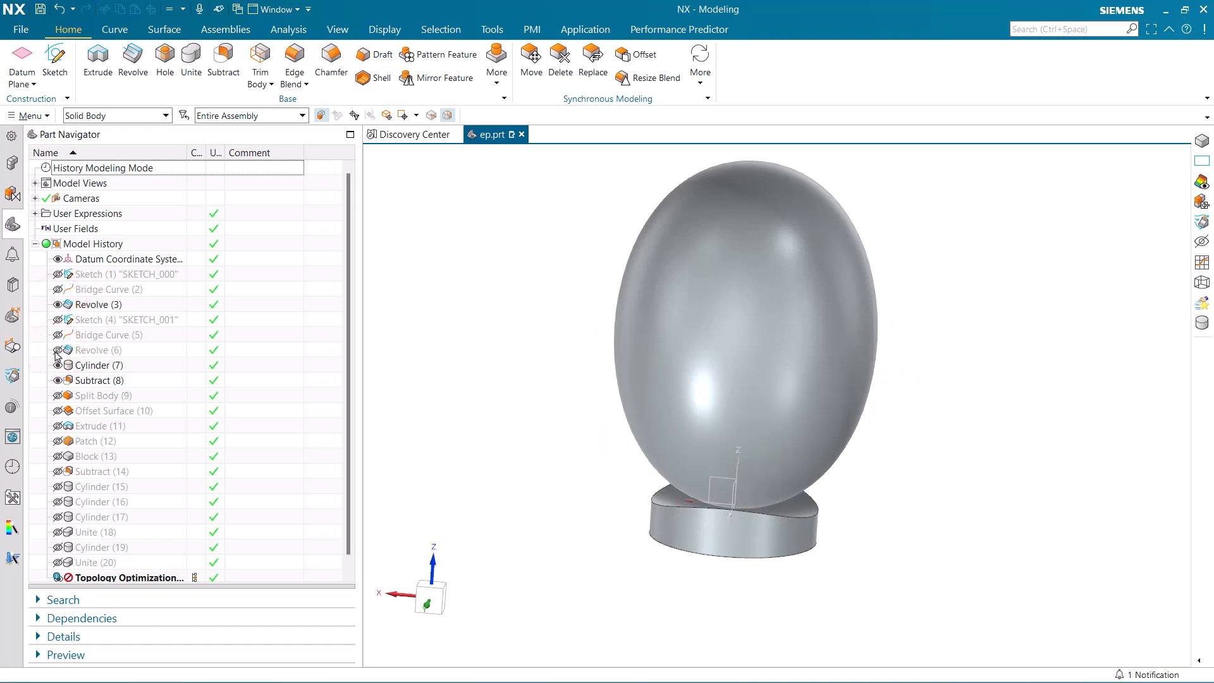
Step: Edit Subtract (8) to use the upright egg body, Revolve (3), as its tool instead of Revolve (6)
double_click(95, 380)
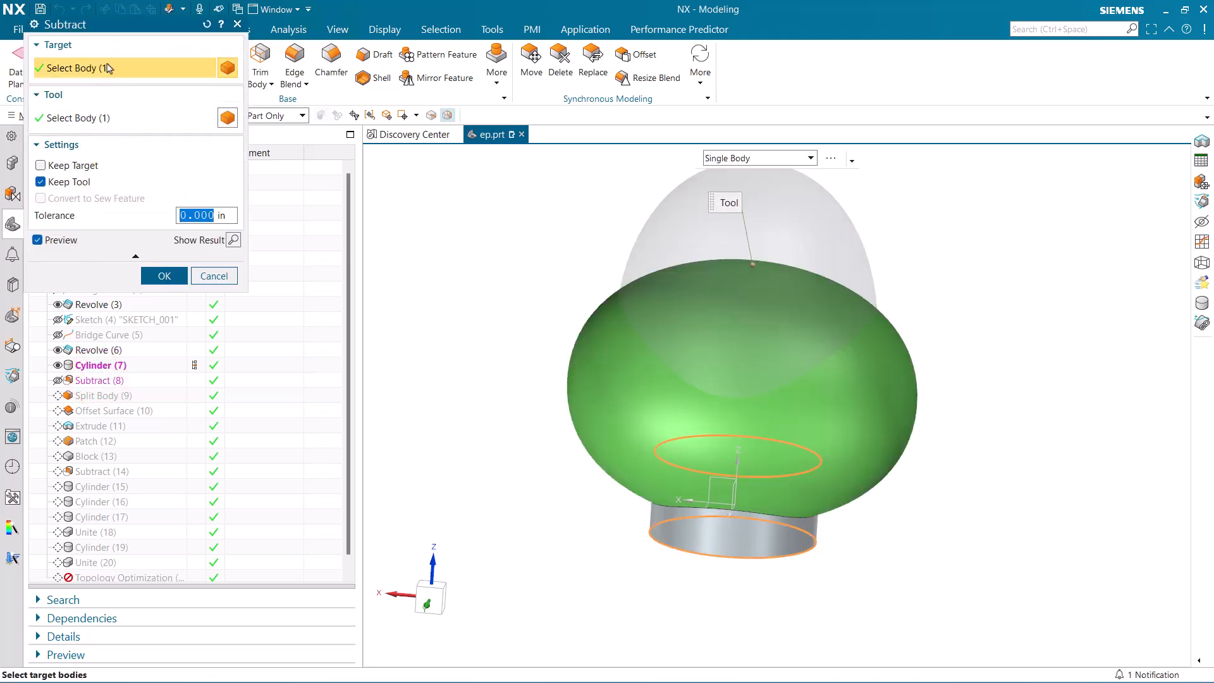
click(117, 119)
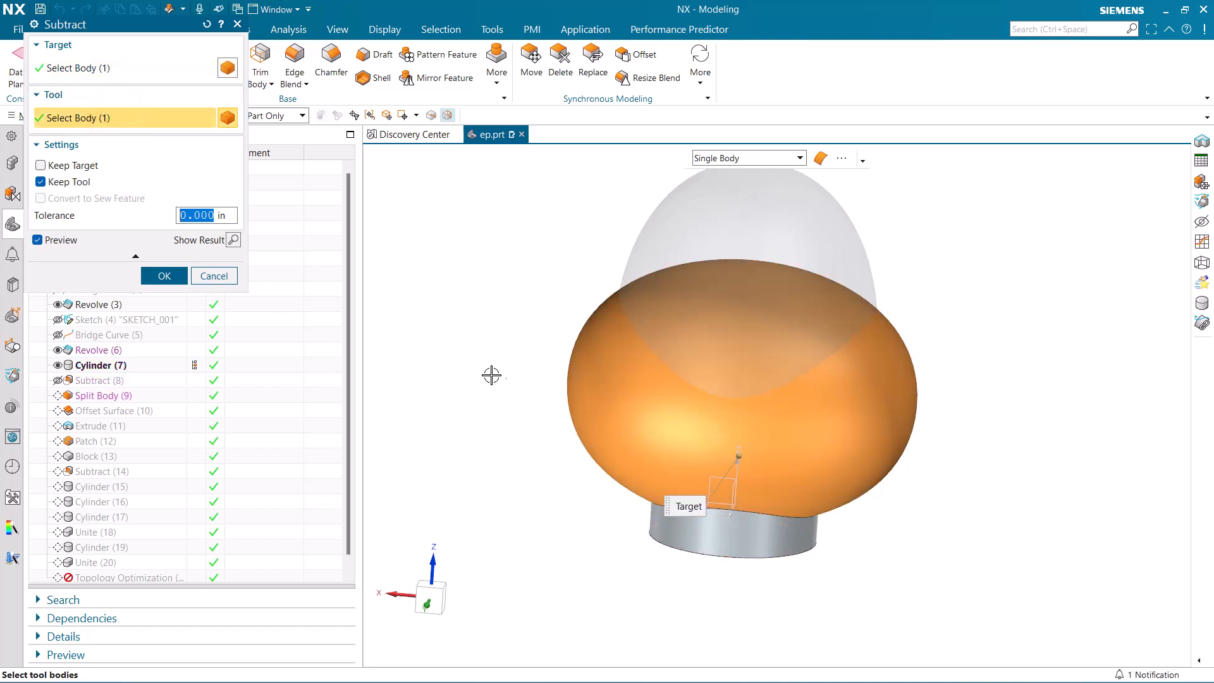
shift+click(582, 384)
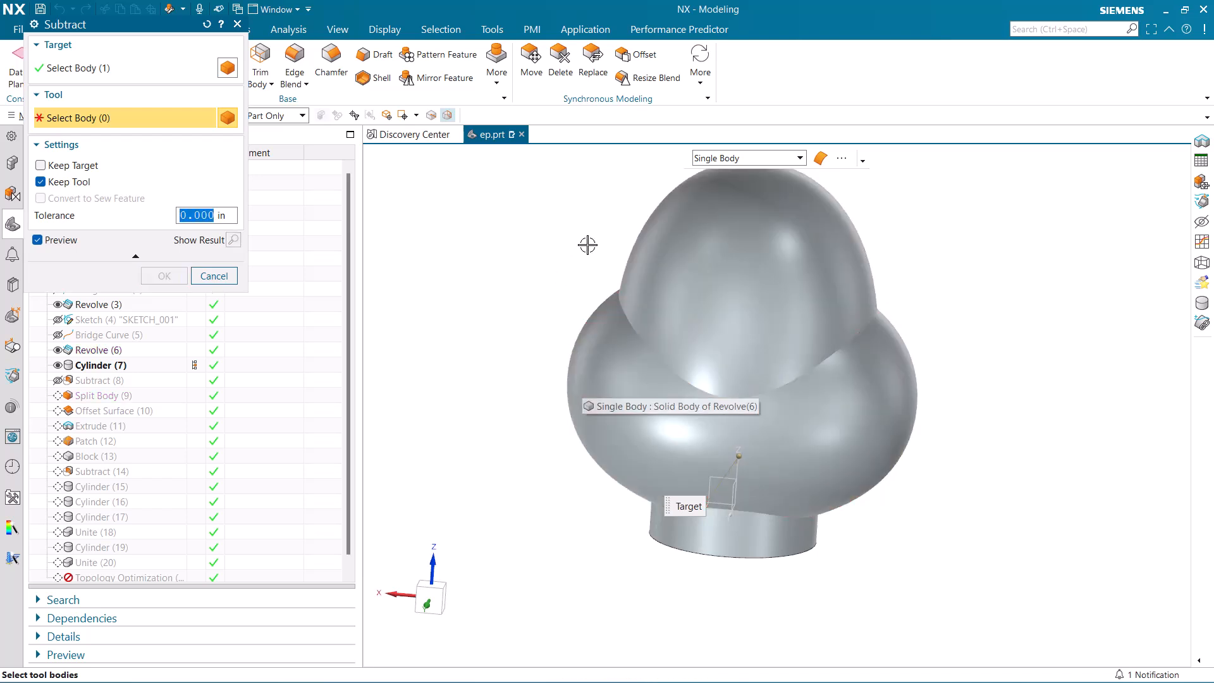
click(693, 226)
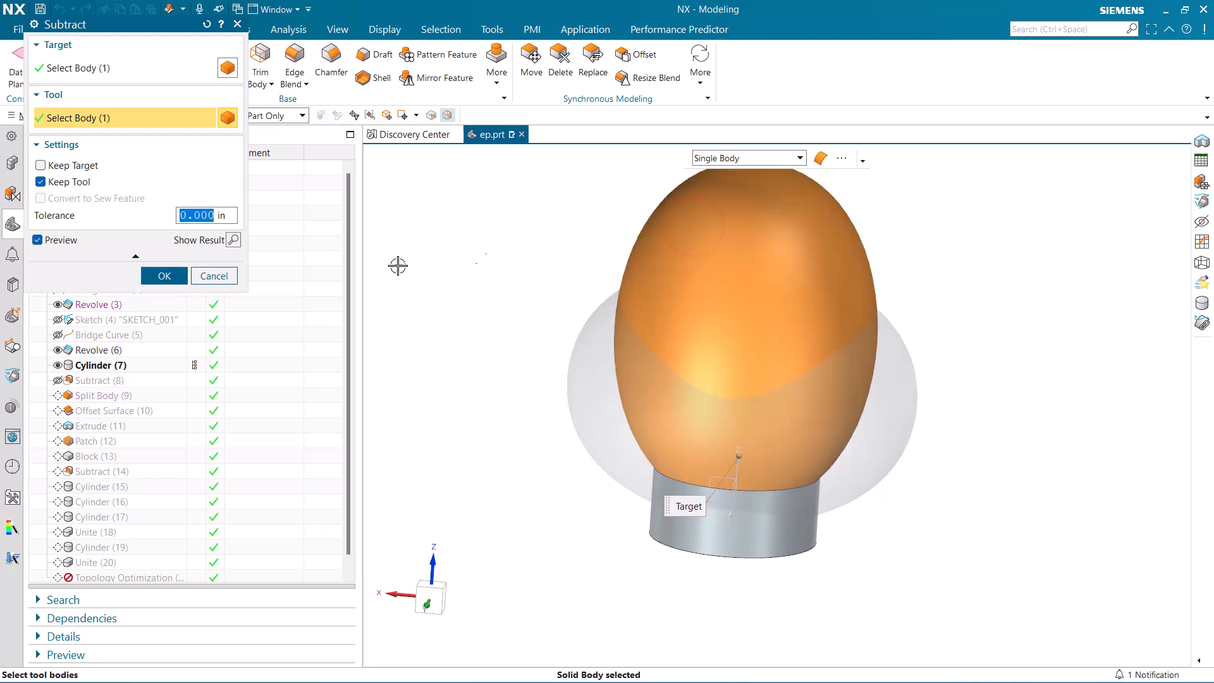
click(165, 277)
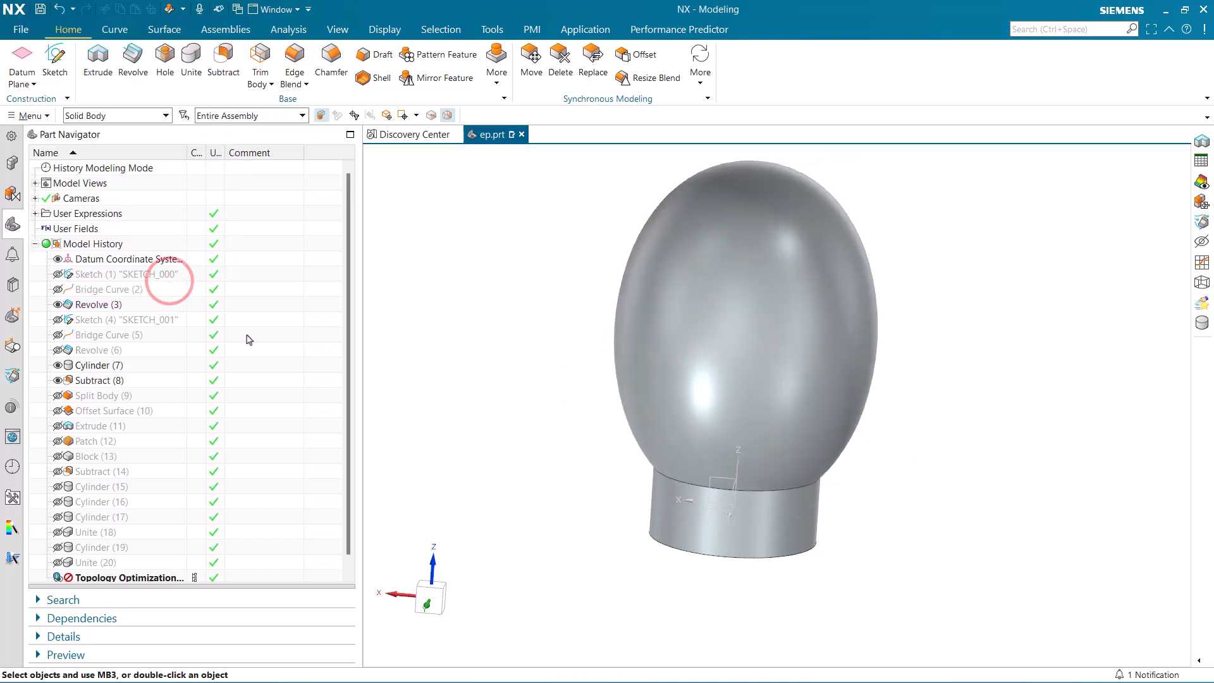
mouse_move(551, 528)
middle_down()
mouse_move(563, 528)
mouse_move(549, 528)
middle_up()
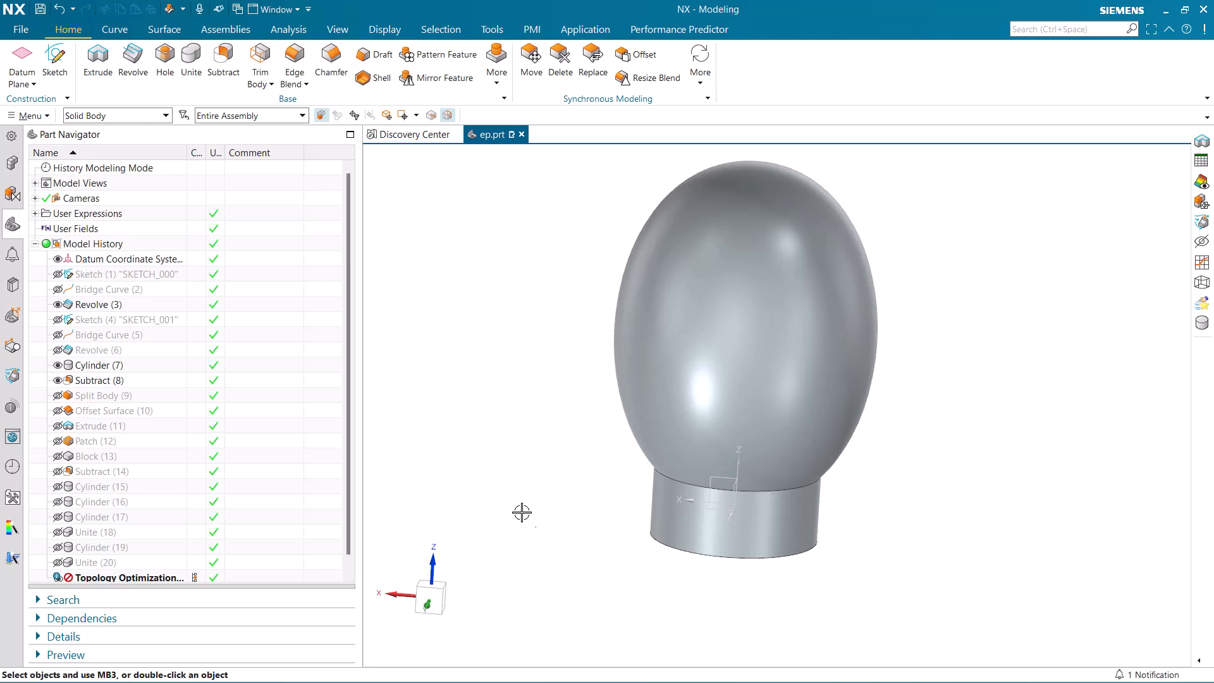
Step: Edit Split Body (9) and replace its target, Revolve (6), with the upright egg body, Revolve (3)
click(101, 396)
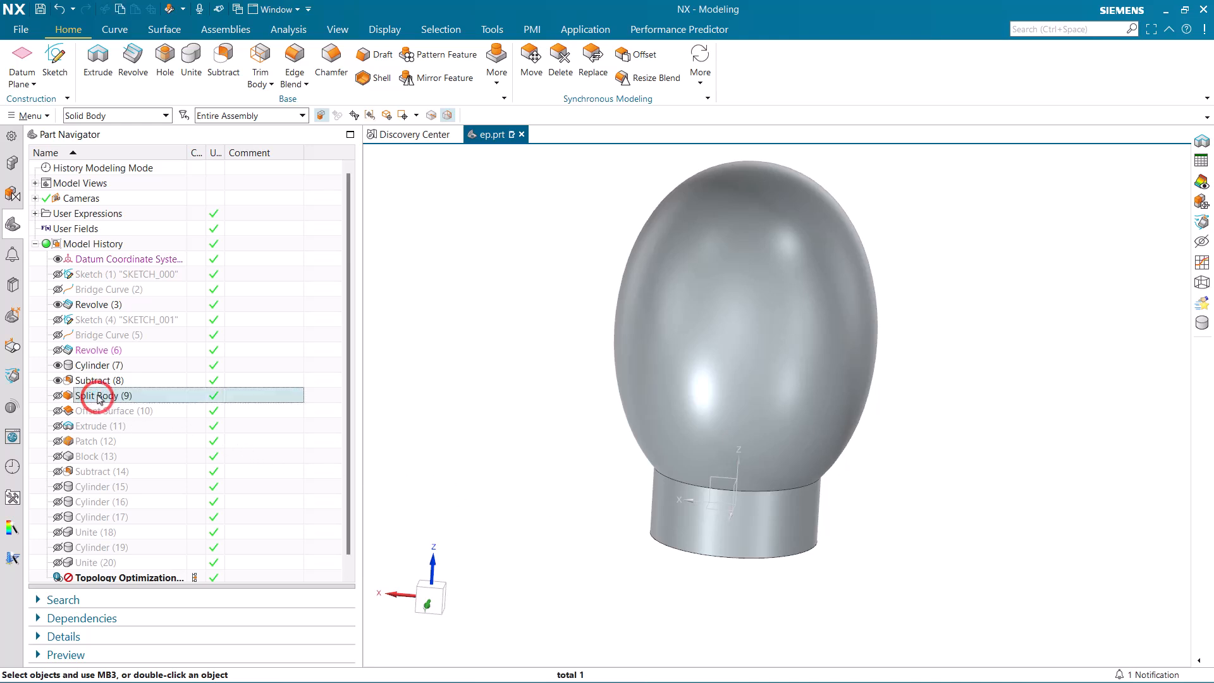
double_click(98, 396)
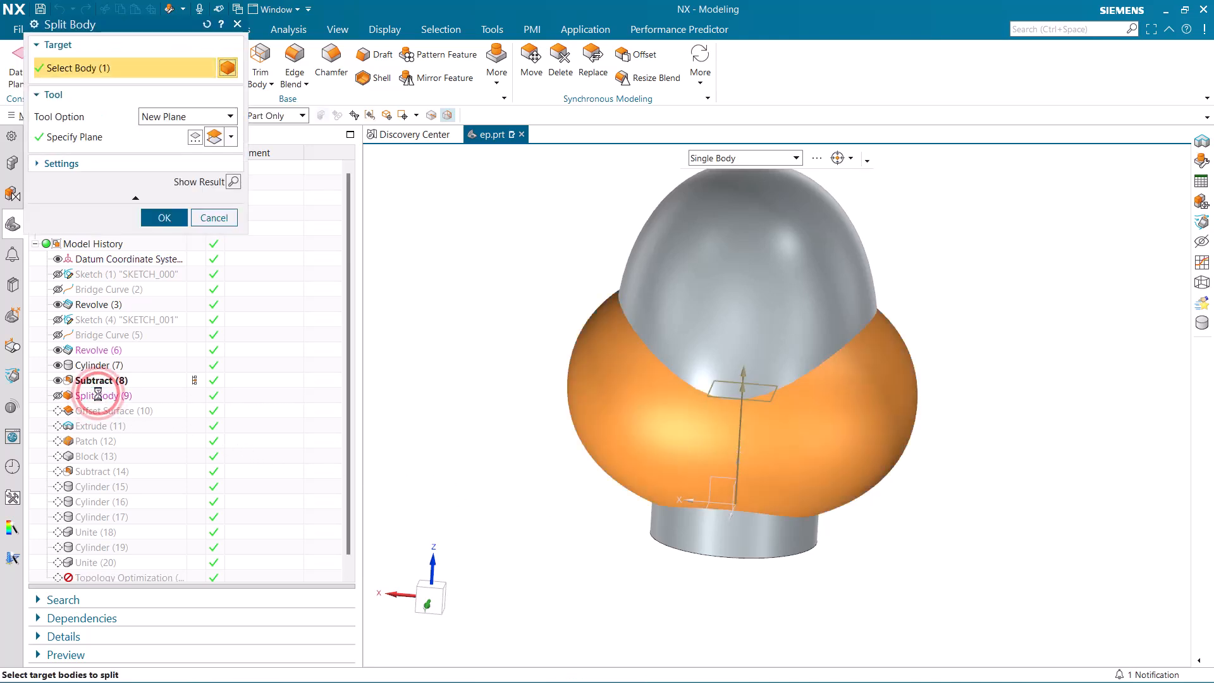
middle_drag(612, 529, 607, 513)
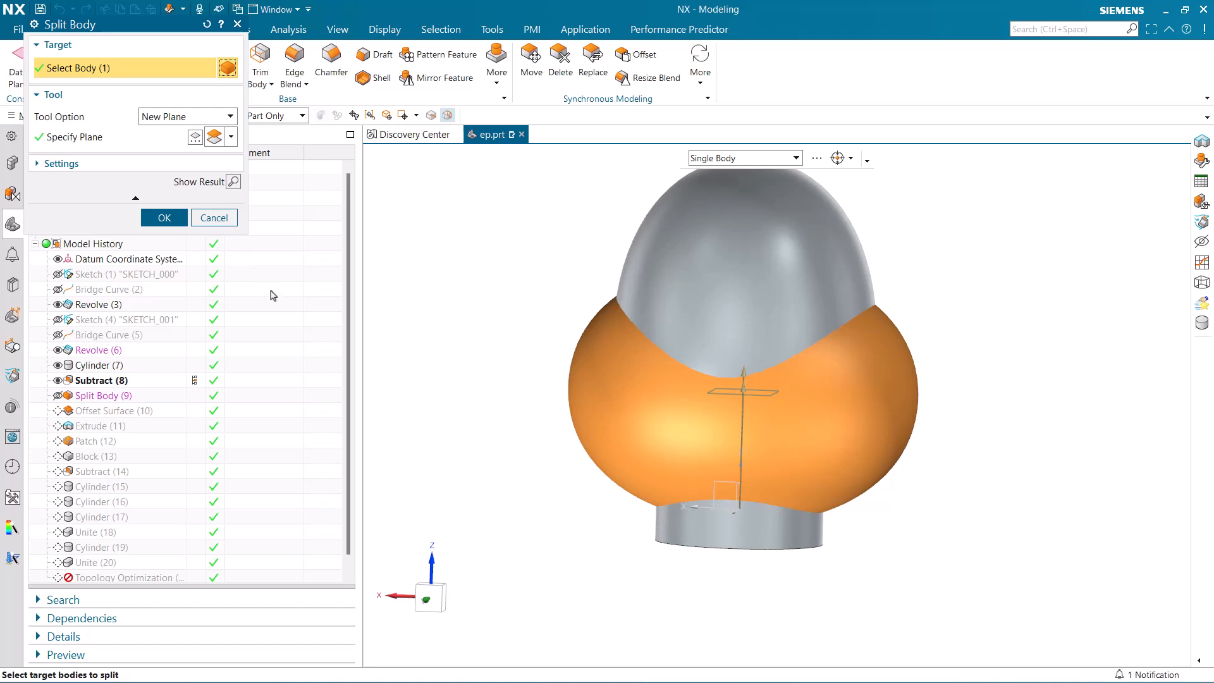
shift+click(590, 384)
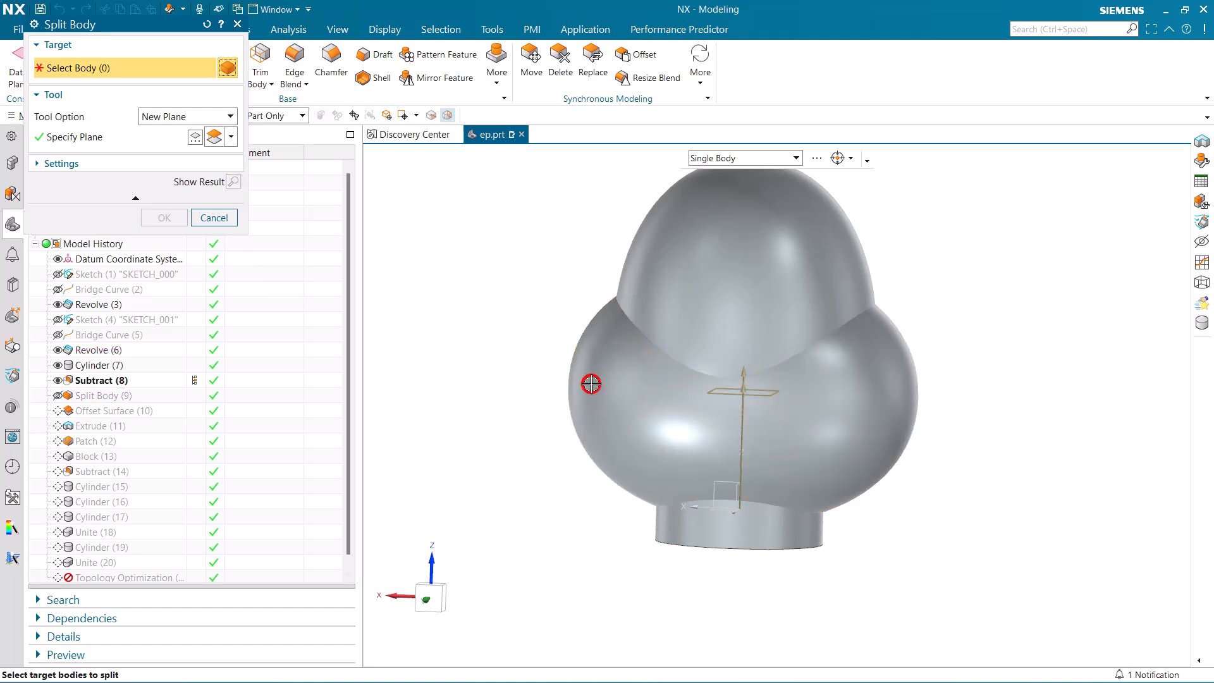
click(679, 239)
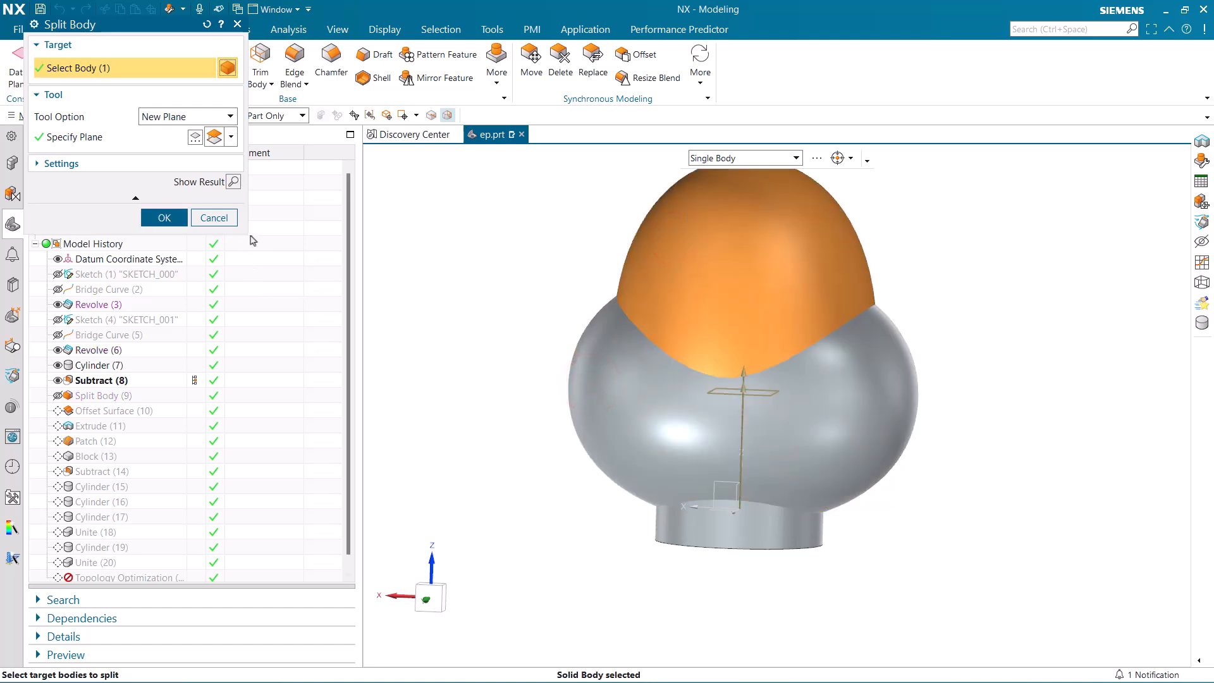
Step: Set the Split Body plane distance to the formula majordia/2 and accept the edited feature
click(117, 137)
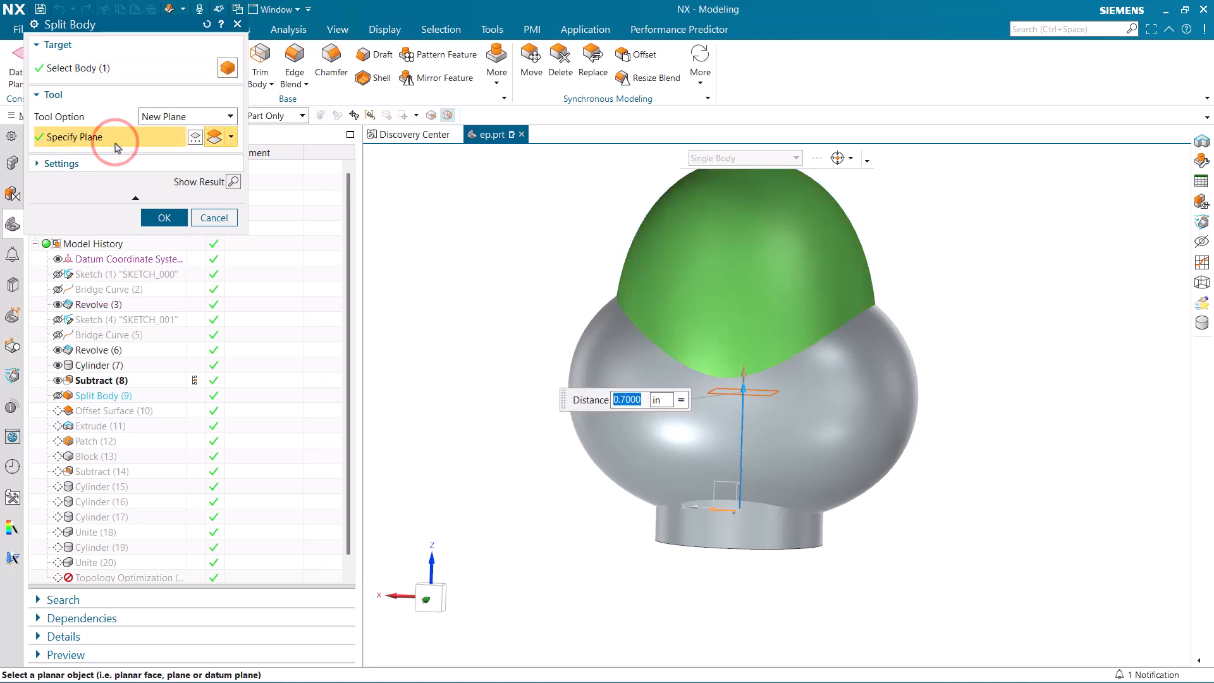
click(681, 400)
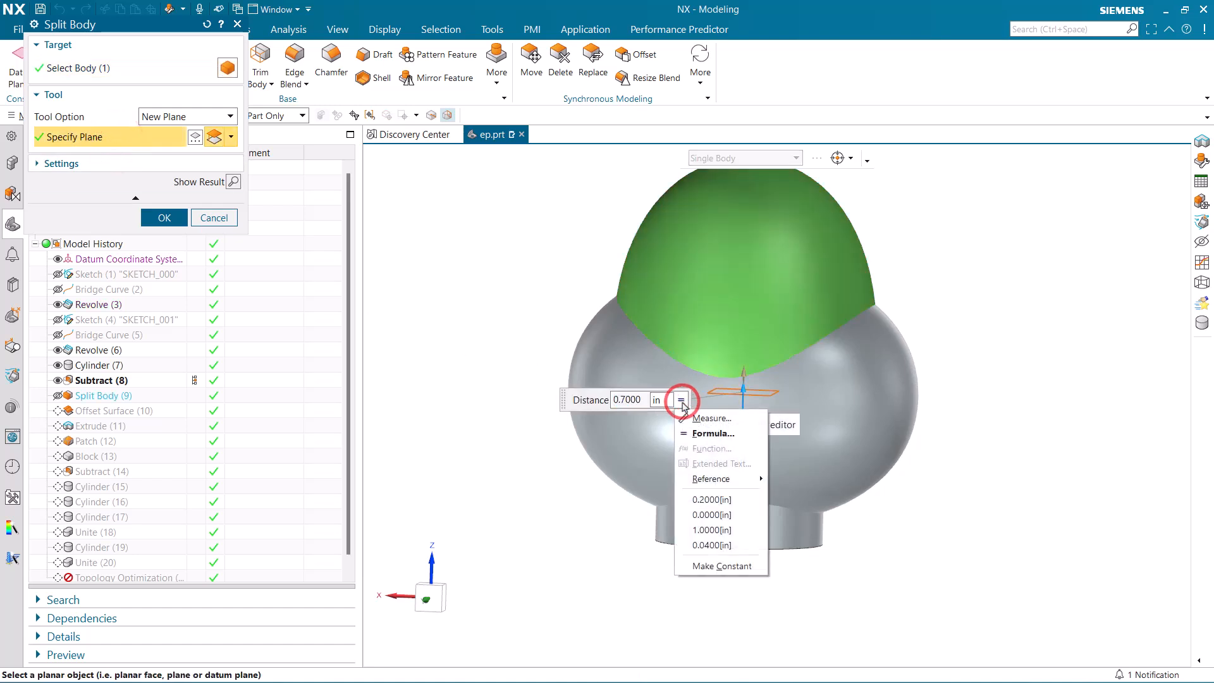
click(718, 434)
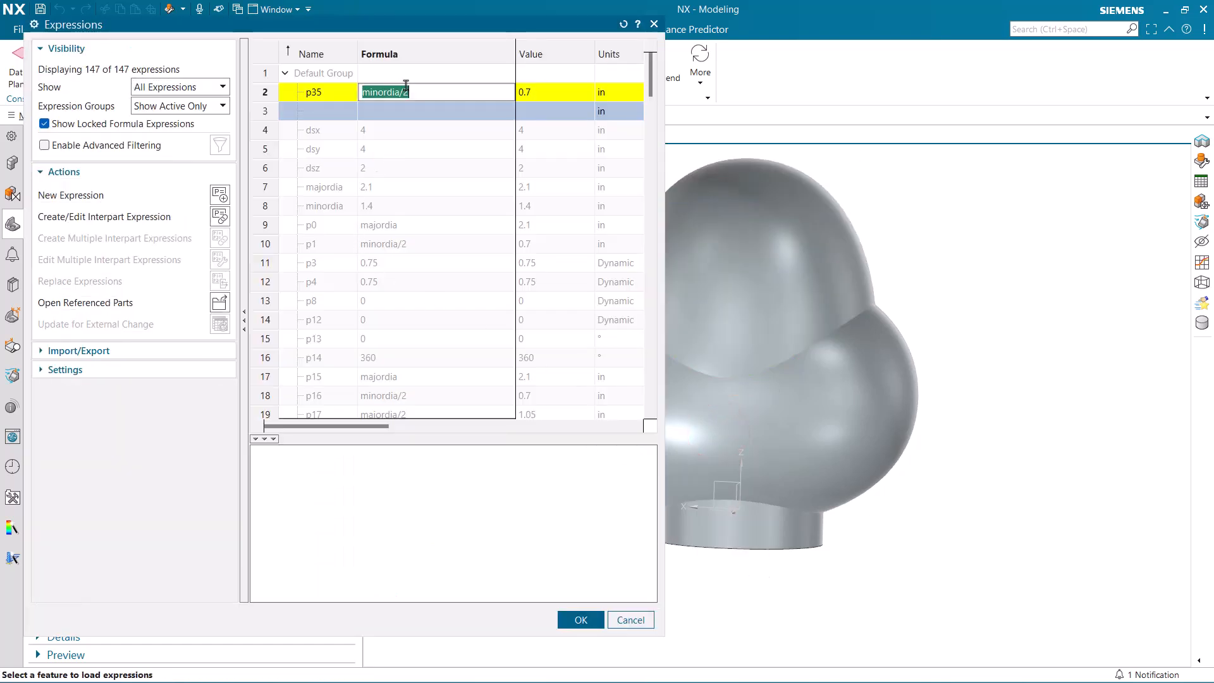
drag(387, 95, 378, 99)
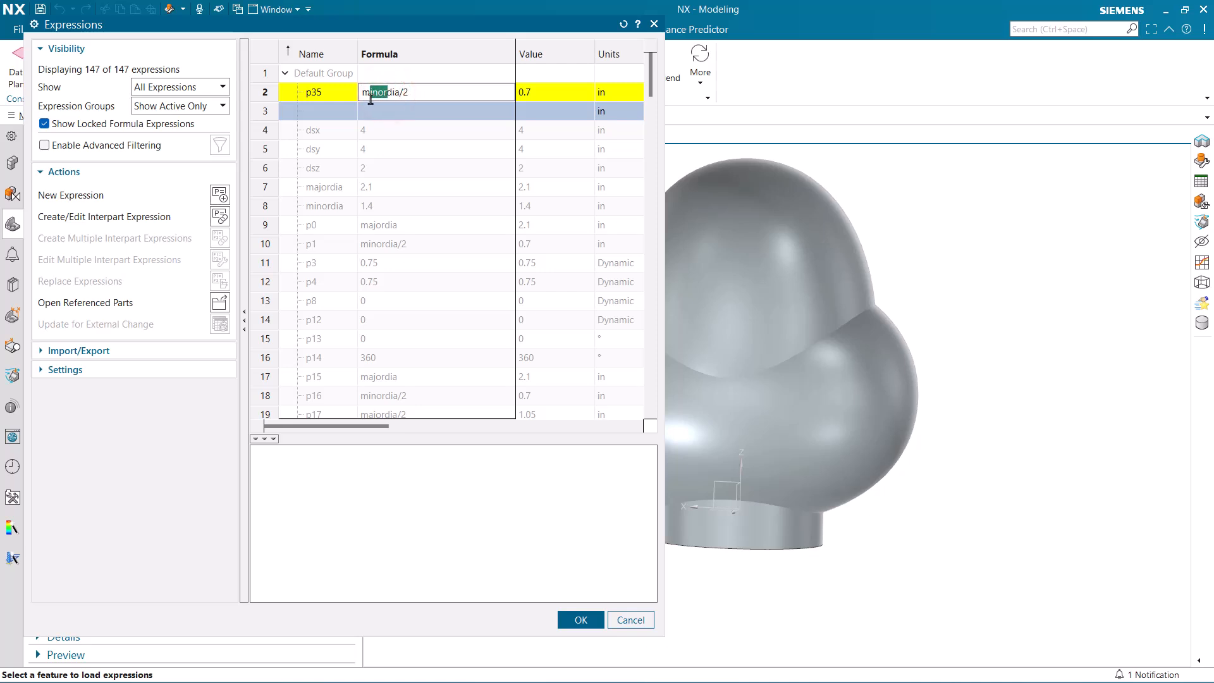
key(BackSpace)
key(Return)
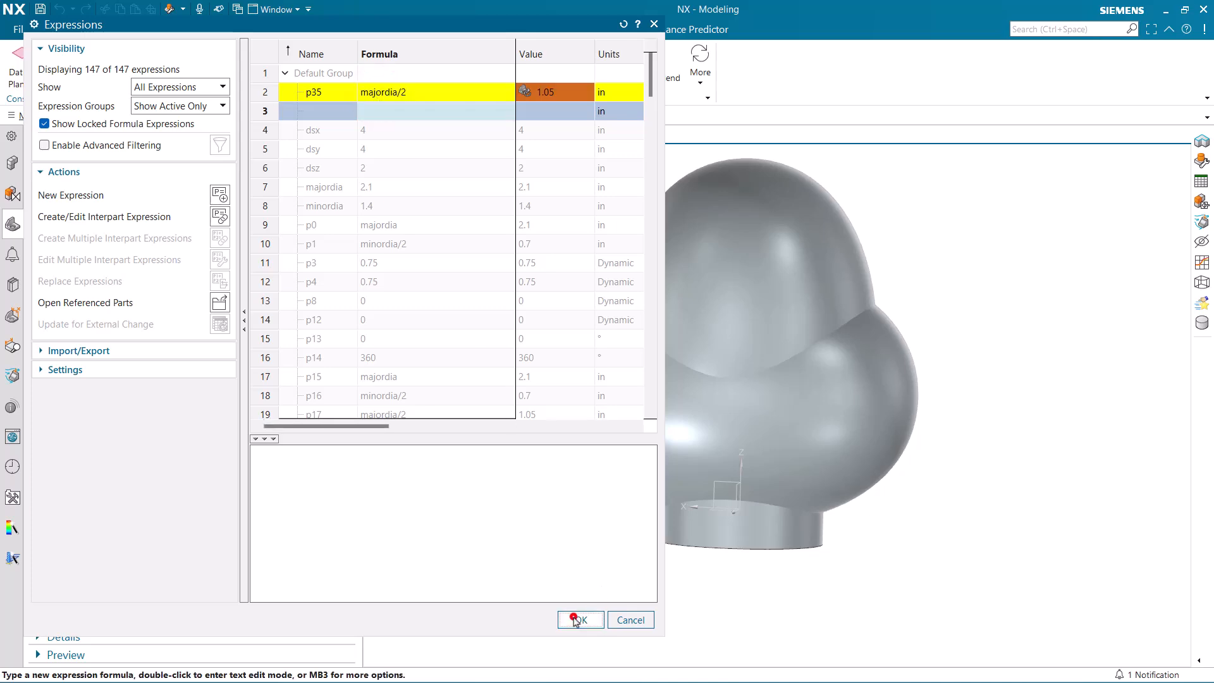
click(580, 618)
click(163, 218)
mouse_move(521, 431)
middle_down()
mouse_move(541, 433)
mouse_move(528, 433)
middle_up()
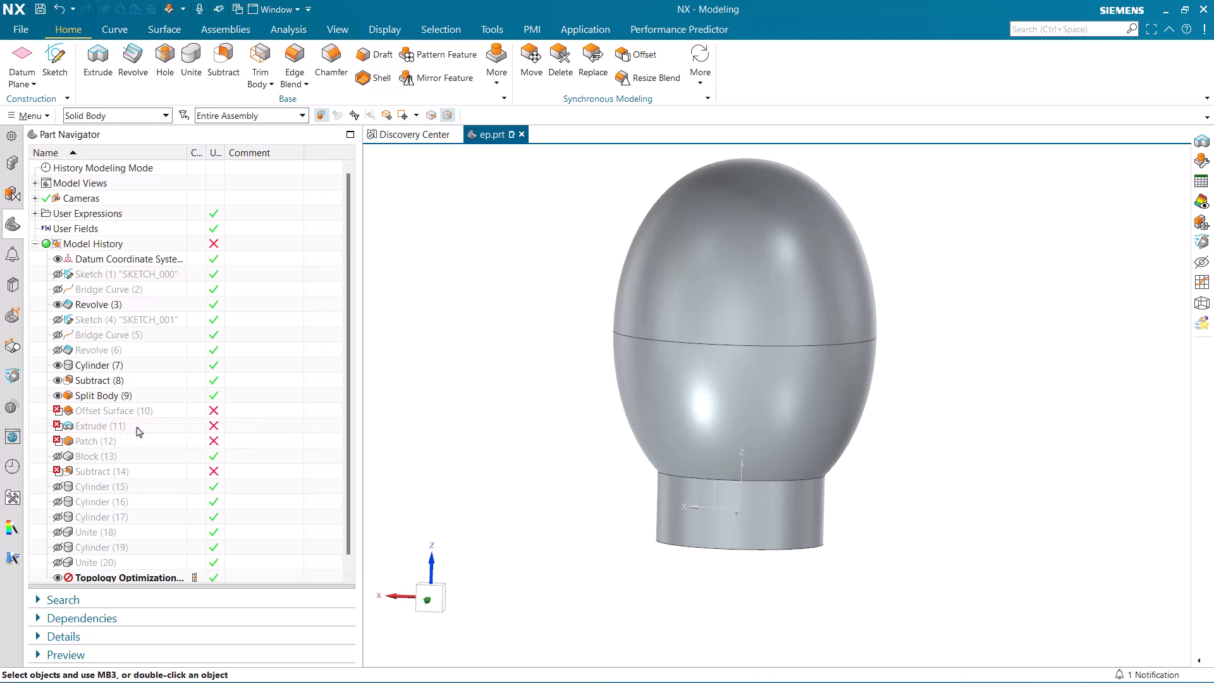
Step: Edit Offset Surface (10) to offset the upper face of the split upright egg in place of its missing face
click(116, 411)
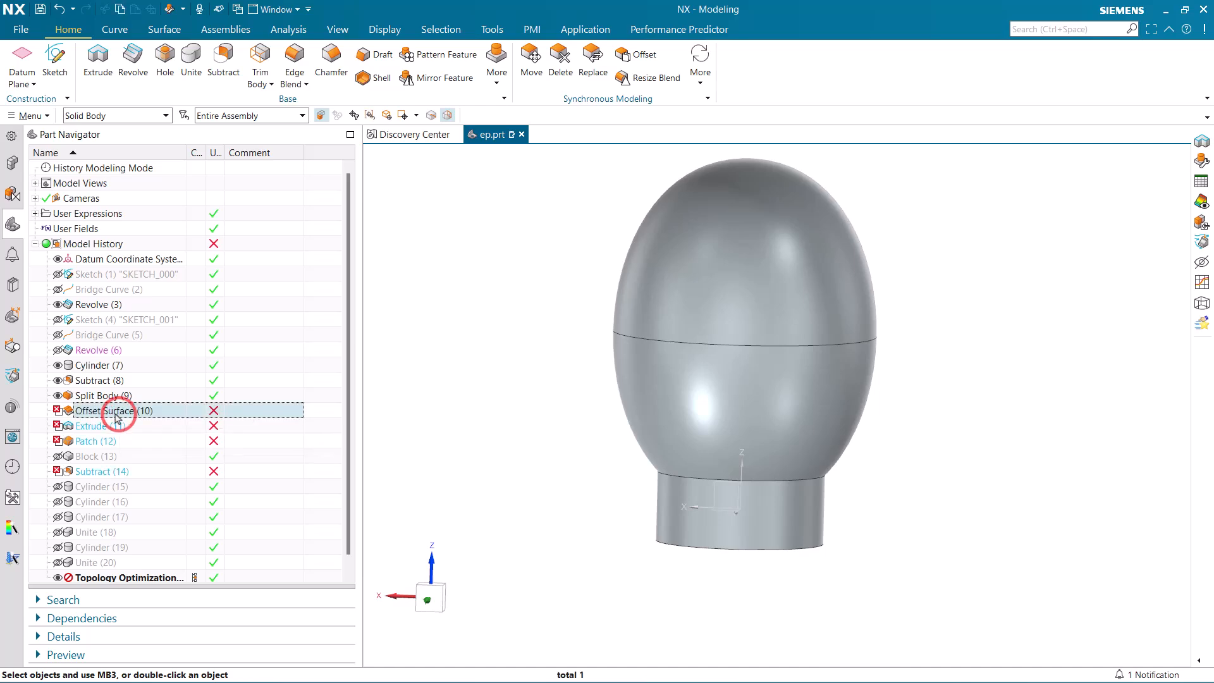
double_click(116, 412)
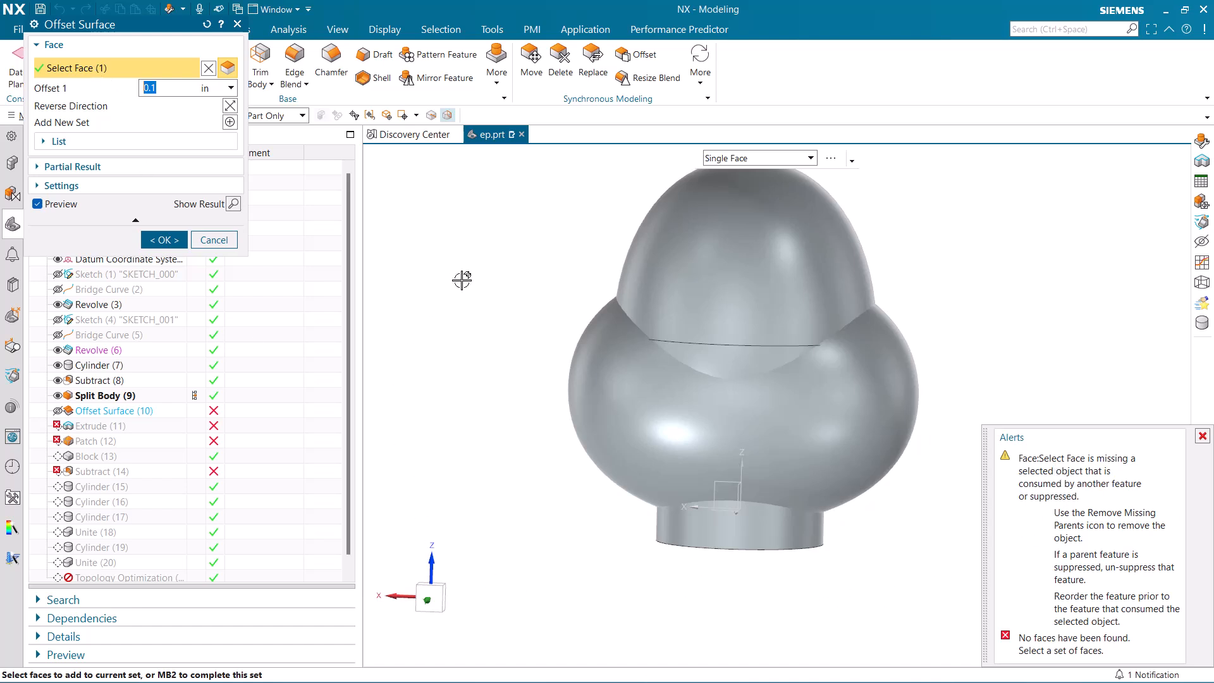
middle_click(488, 267)
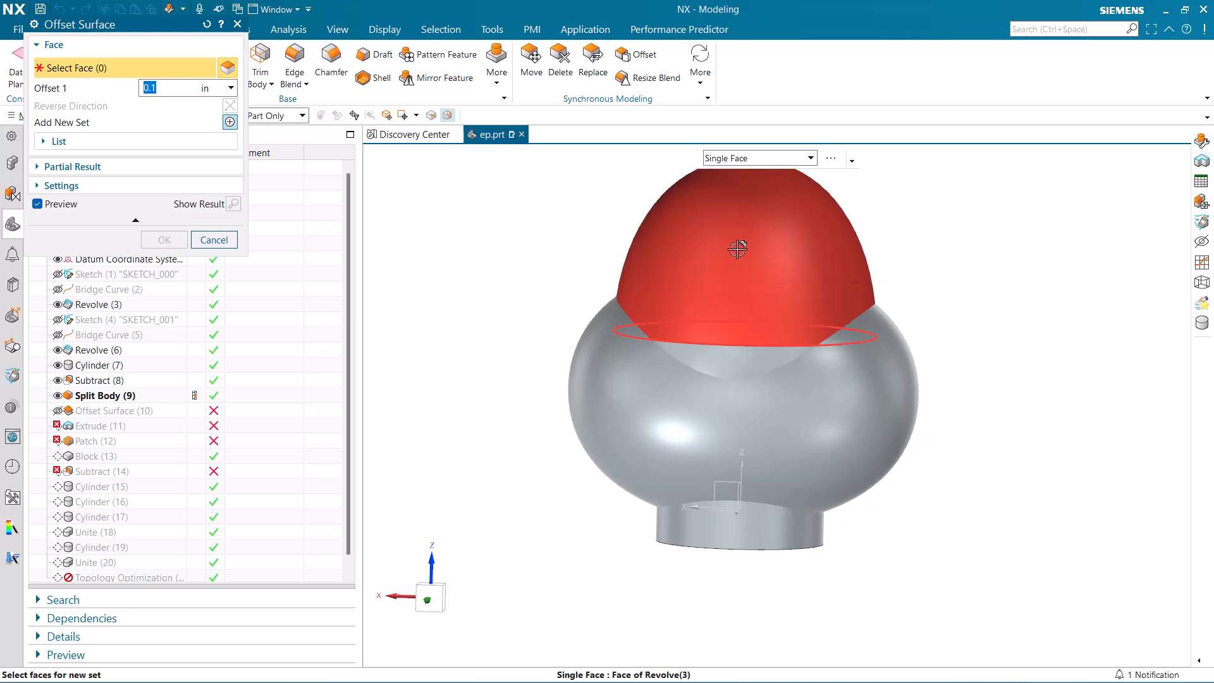
click(668, 237)
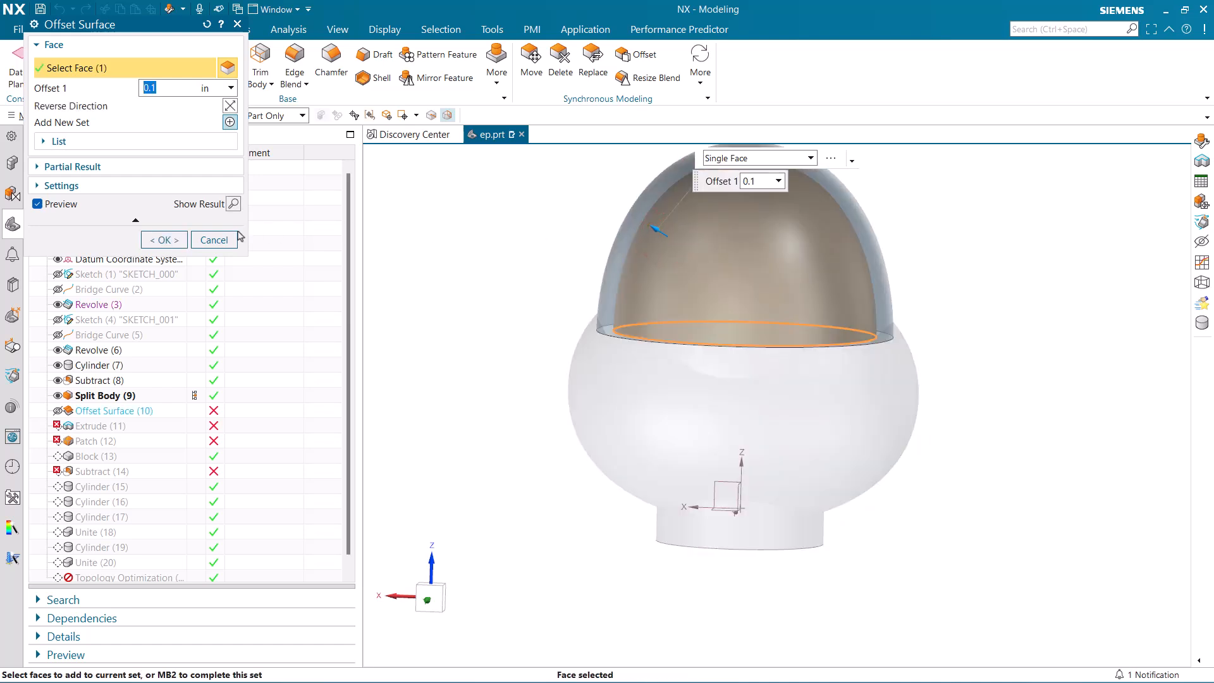
click(168, 240)
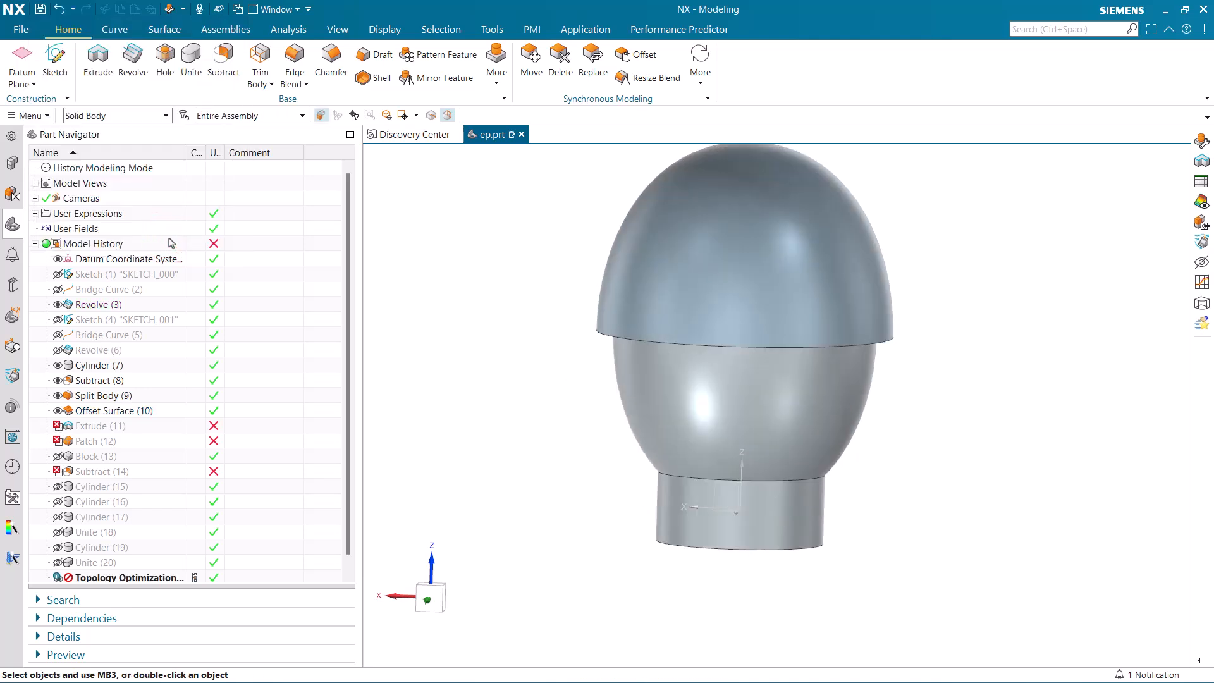
Step: Replace the section of Extrude (11) with the offset surface's bottom edge and accept without mapping the original section curves
click(106, 426)
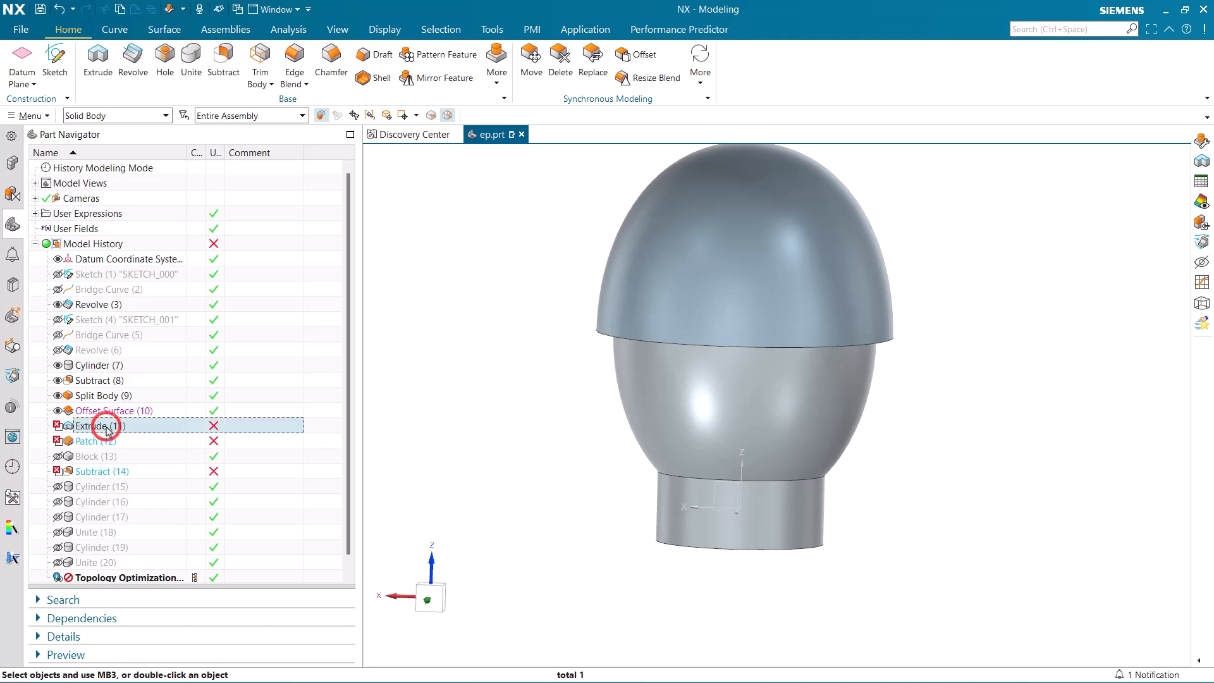
double_click(107, 426)
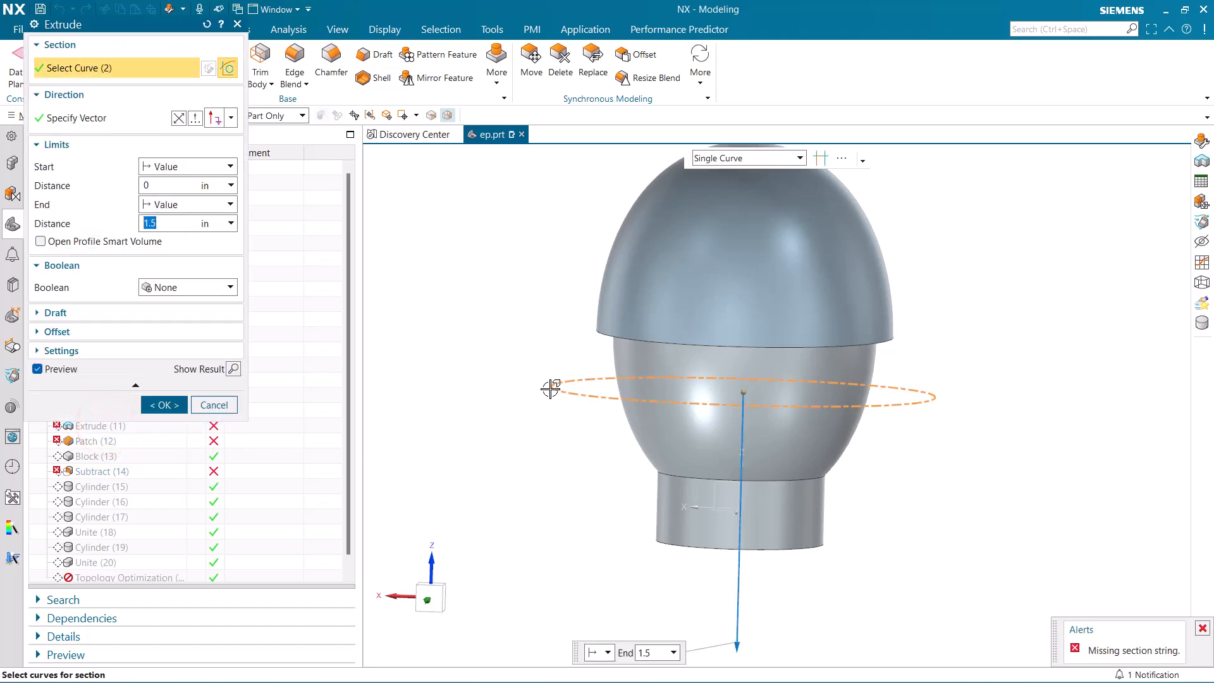
middle_drag(496, 447, 488, 419)
click(464, 292)
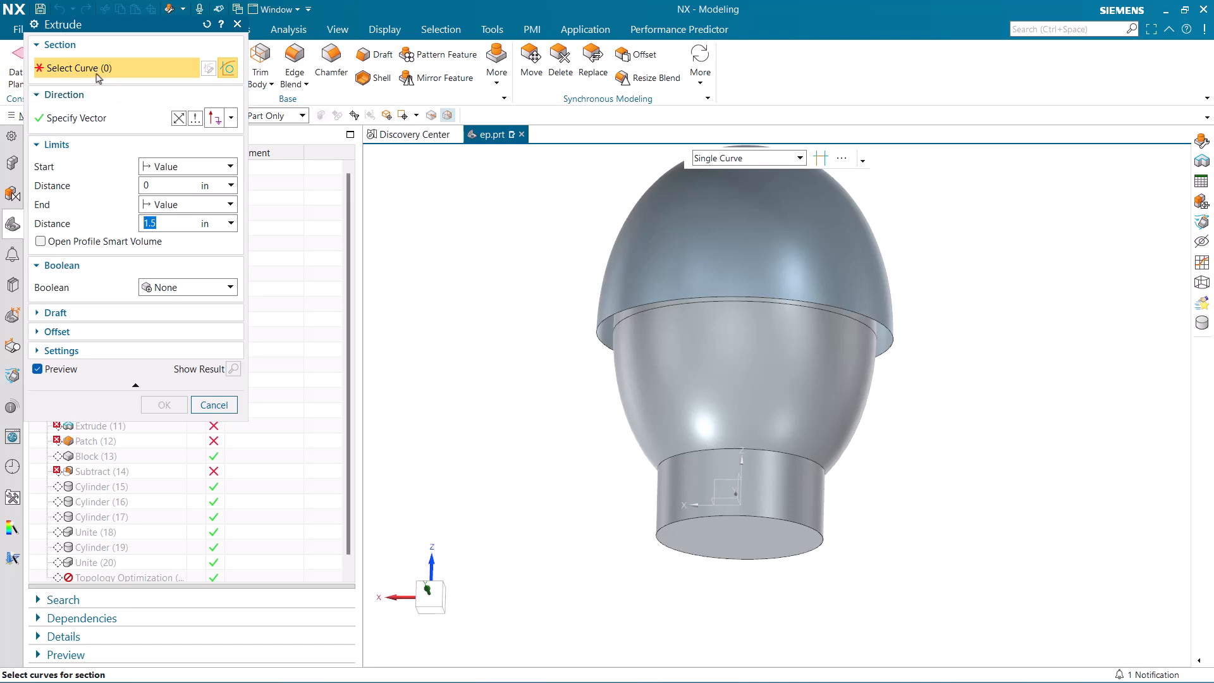
click(593, 342)
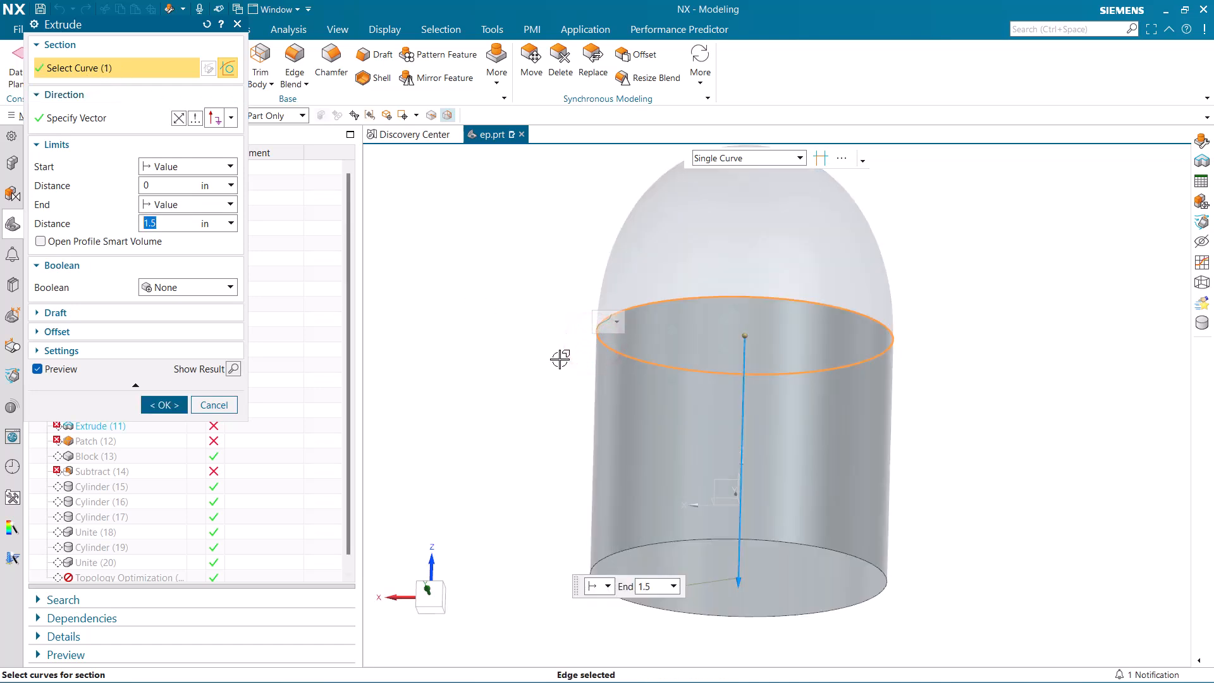
click(165, 404)
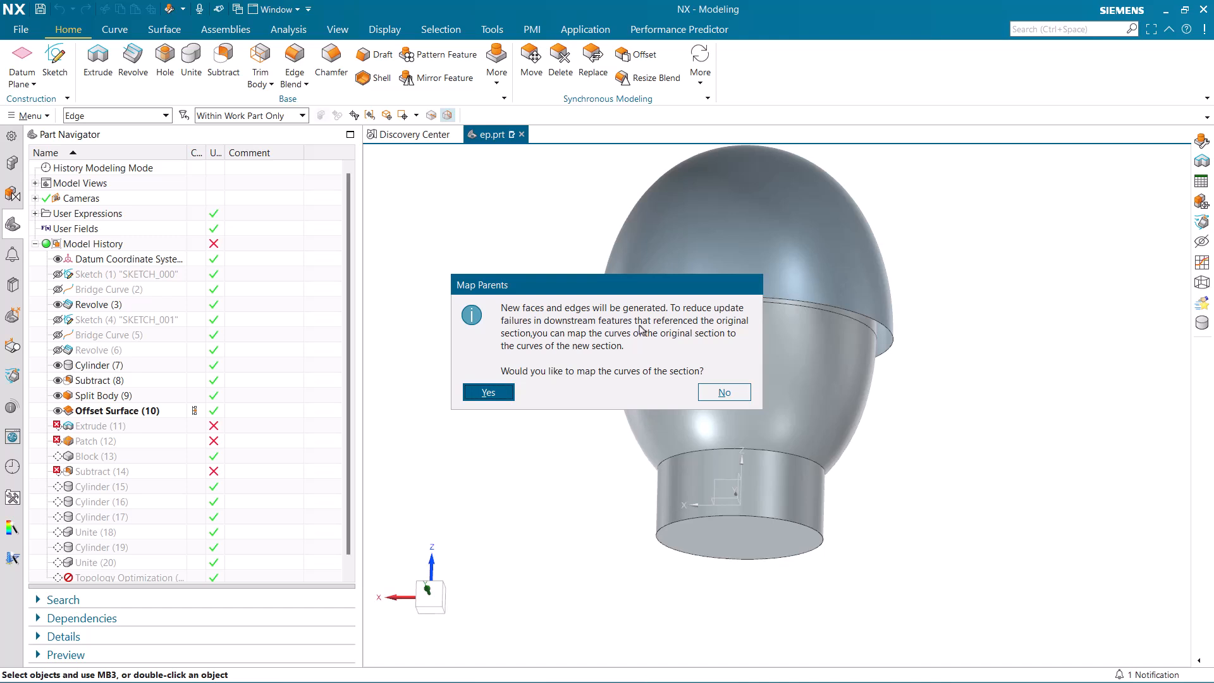
click(719, 393)
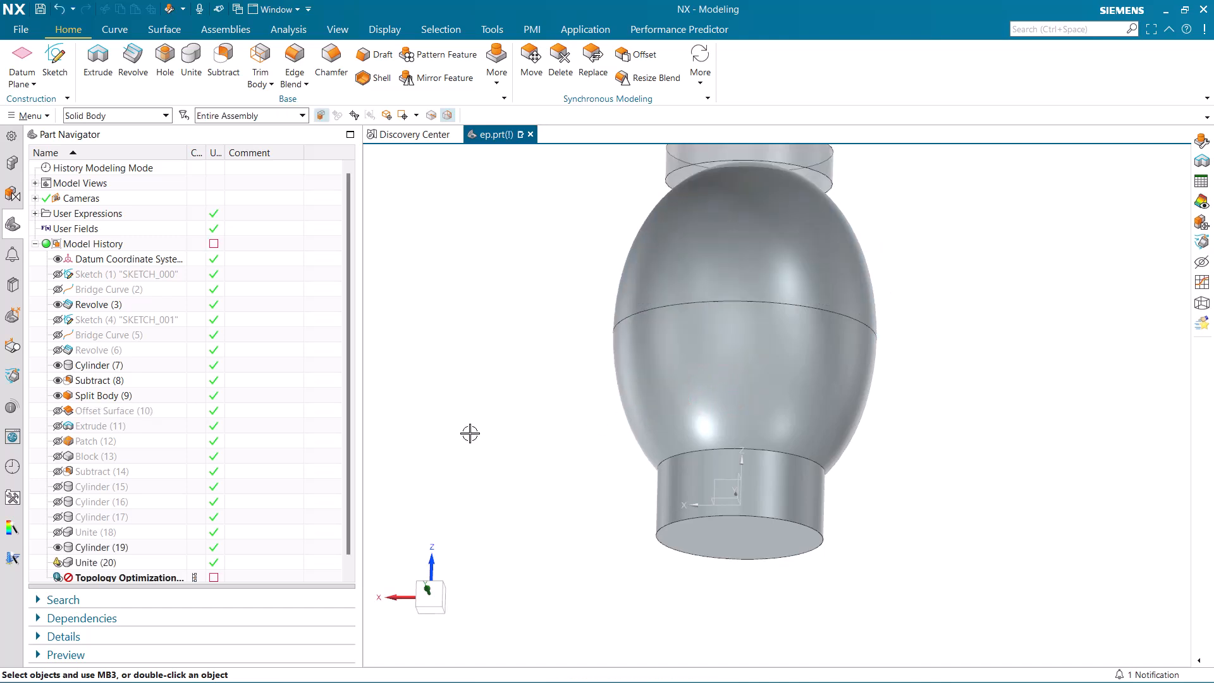
Step: Show the Block (13) body and inspect the updated design space around the upright egg
mouse_move(459, 403)
middle_down()
mouse_move(471, 421)
mouse_move(464, 409)
middle_up()
scroll(223, 472, down, 1)
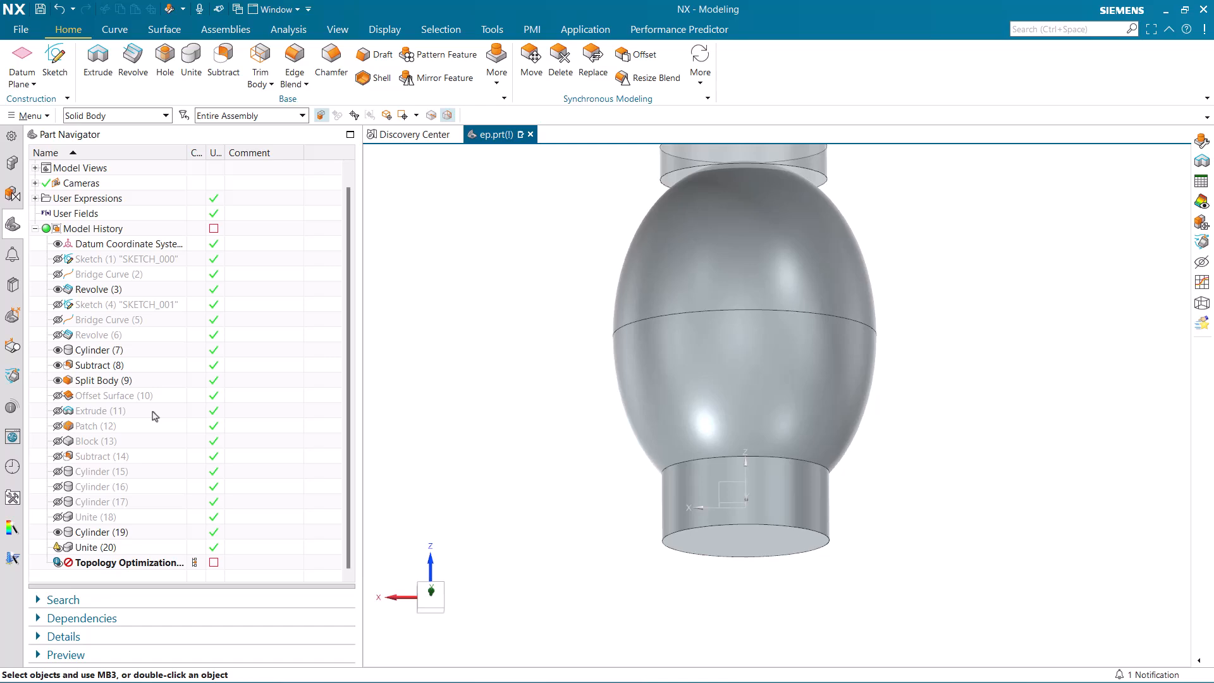
click(59, 440)
middle_drag(632, 428, 634, 453)
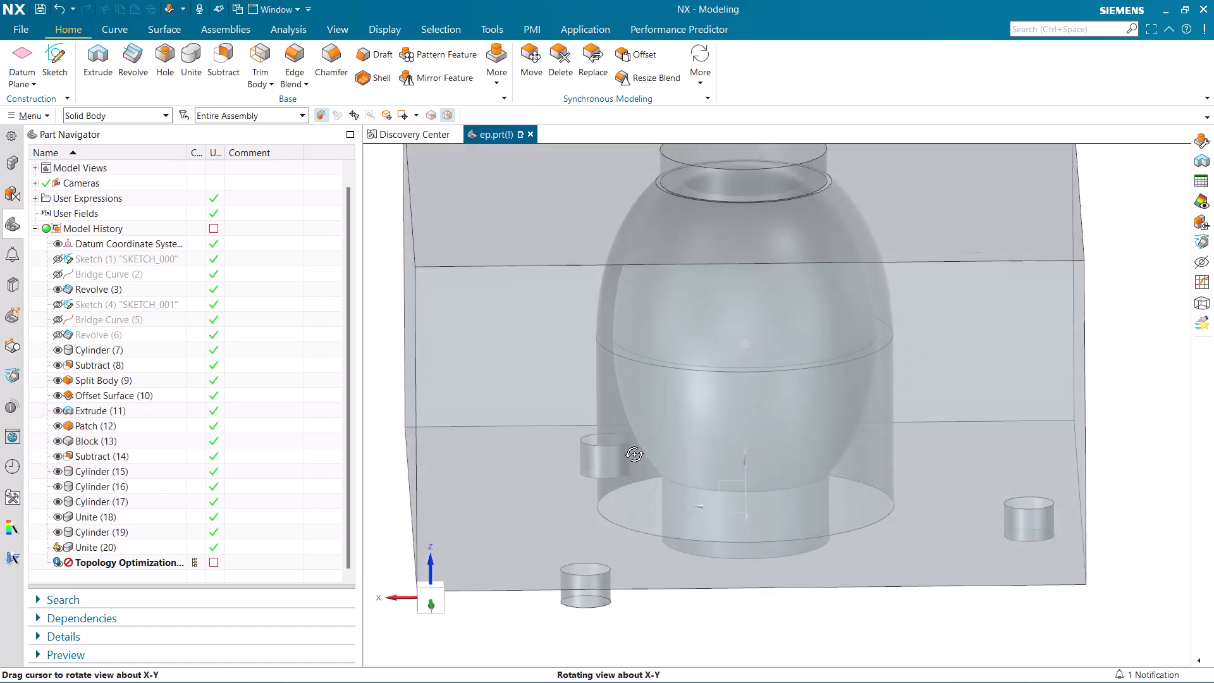
scroll(657, 468, down, 3)
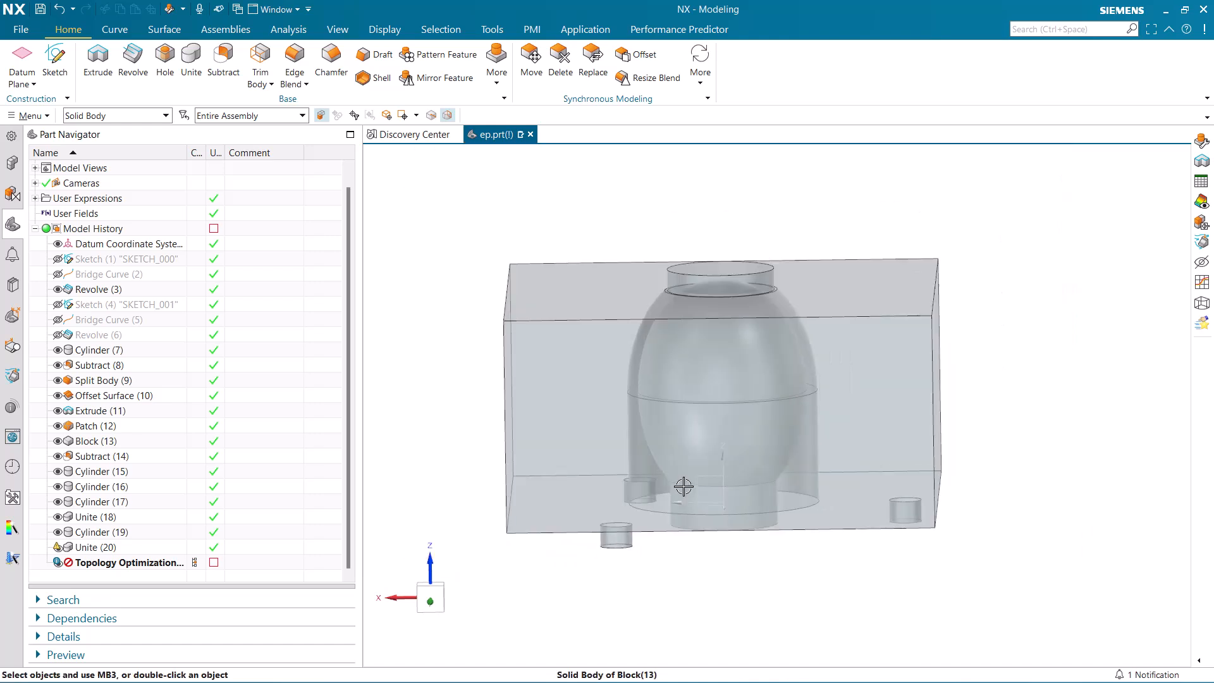
middle_drag(684, 486, 695, 487)
Step: Open the part's expressions and set the design space dimension dsx to 3.5 in
click(29, 116)
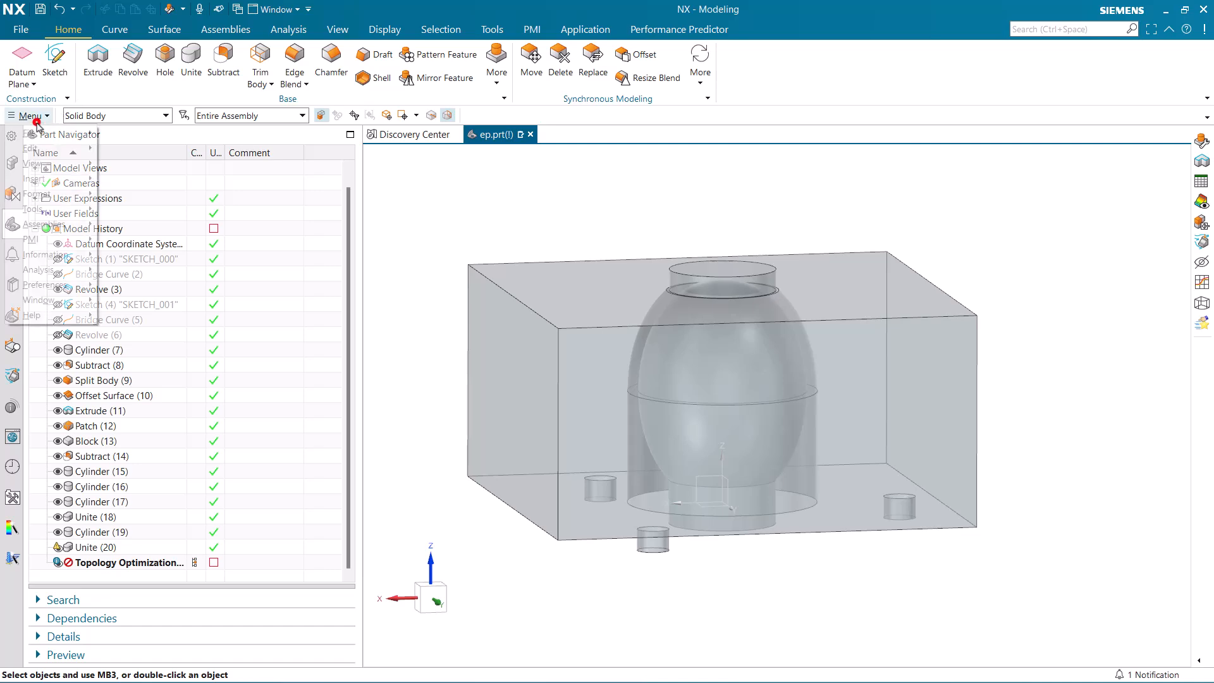
click(79, 209)
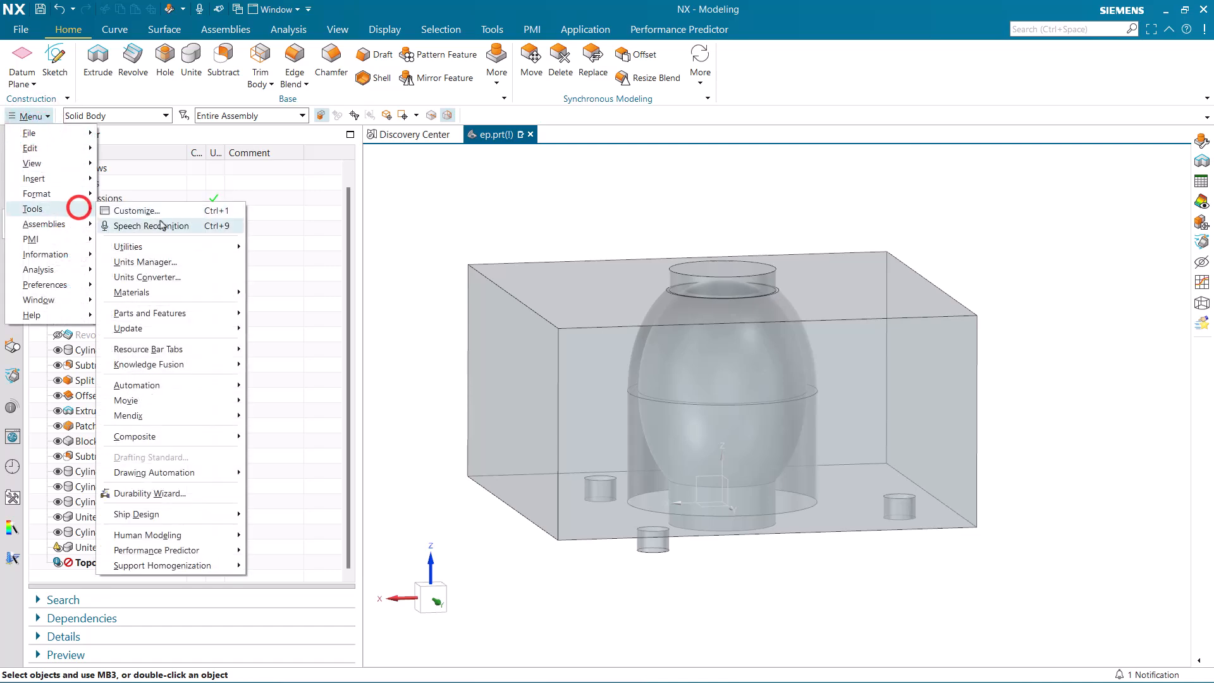
click(169, 246)
click(291, 249)
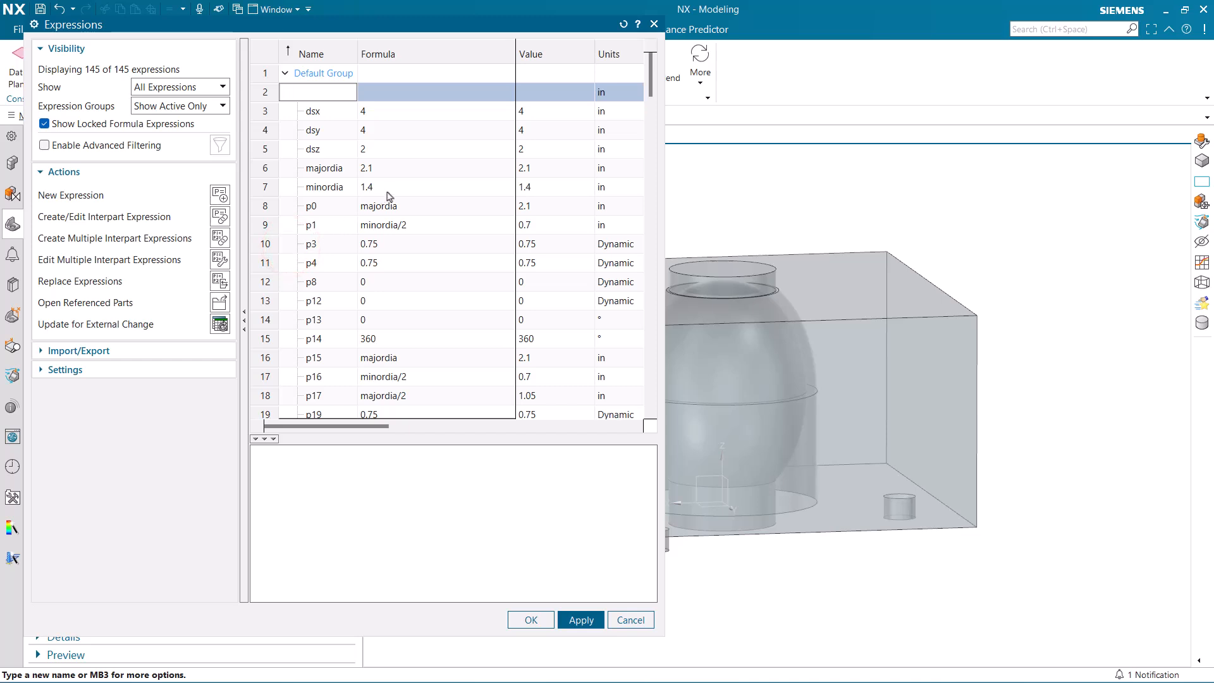
click(372, 113)
click(372, 113)
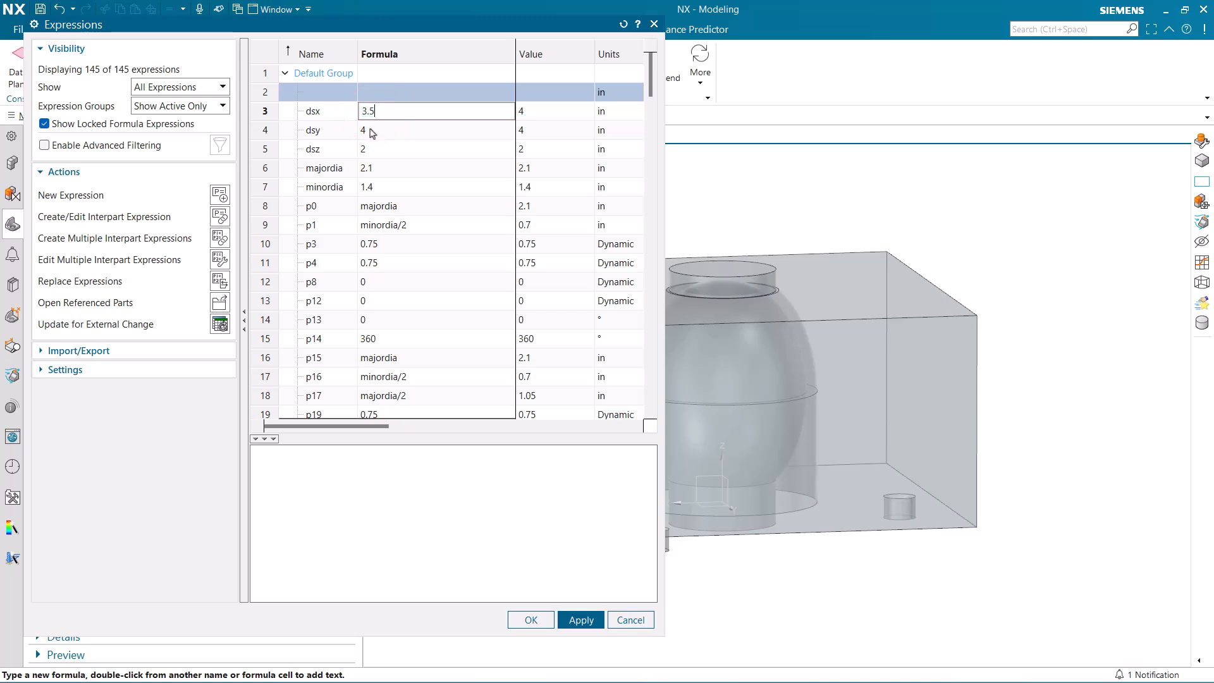
double_click(370, 131)
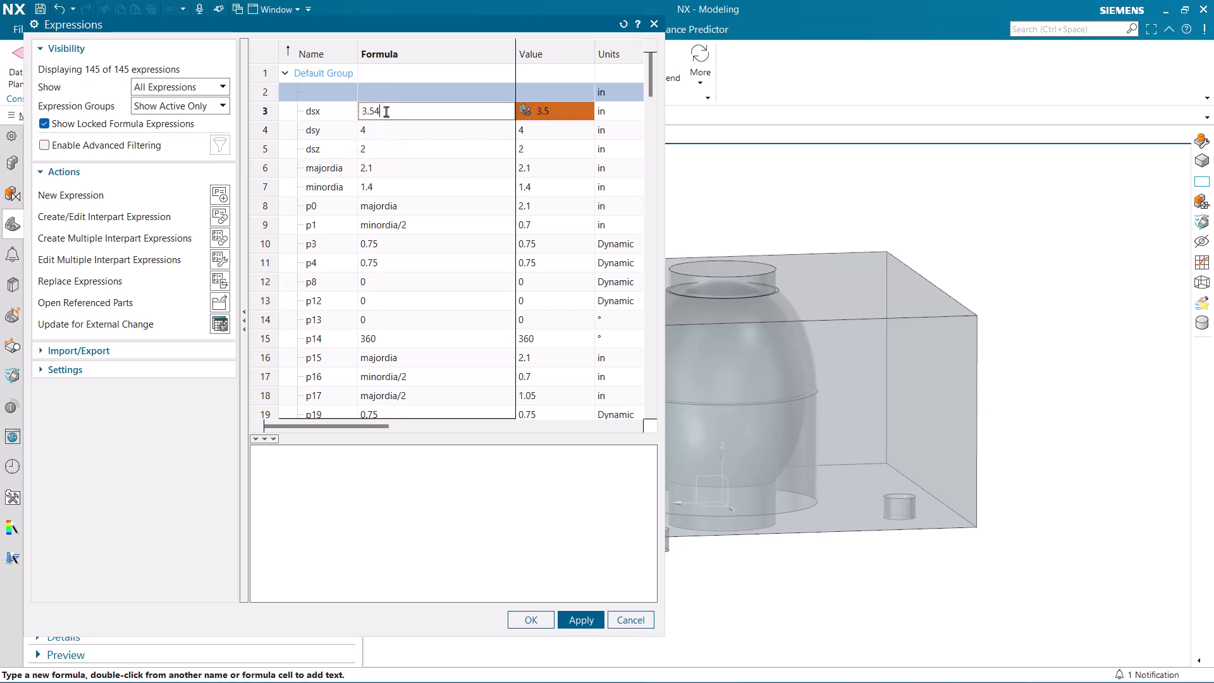
key(BackSpace)
click(389, 131)
Step: Set dsy to 3.5 in and dsz to 2.5 in, and accept the expression changes
double_click(374, 135)
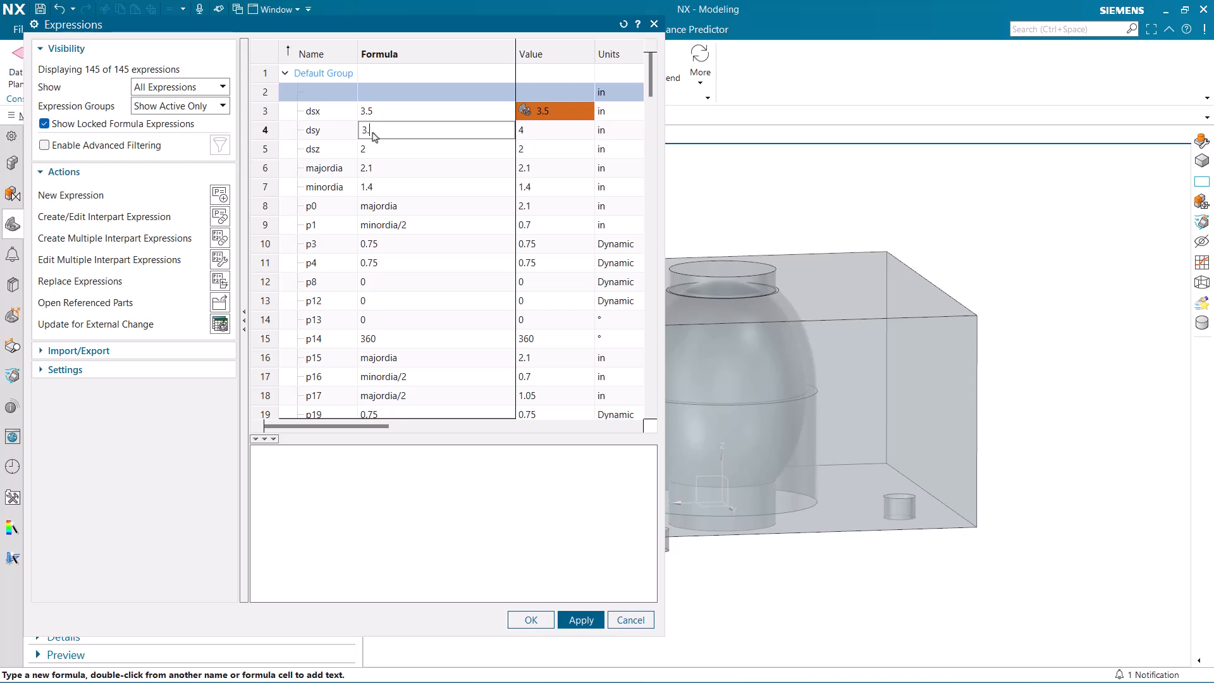
key(Return)
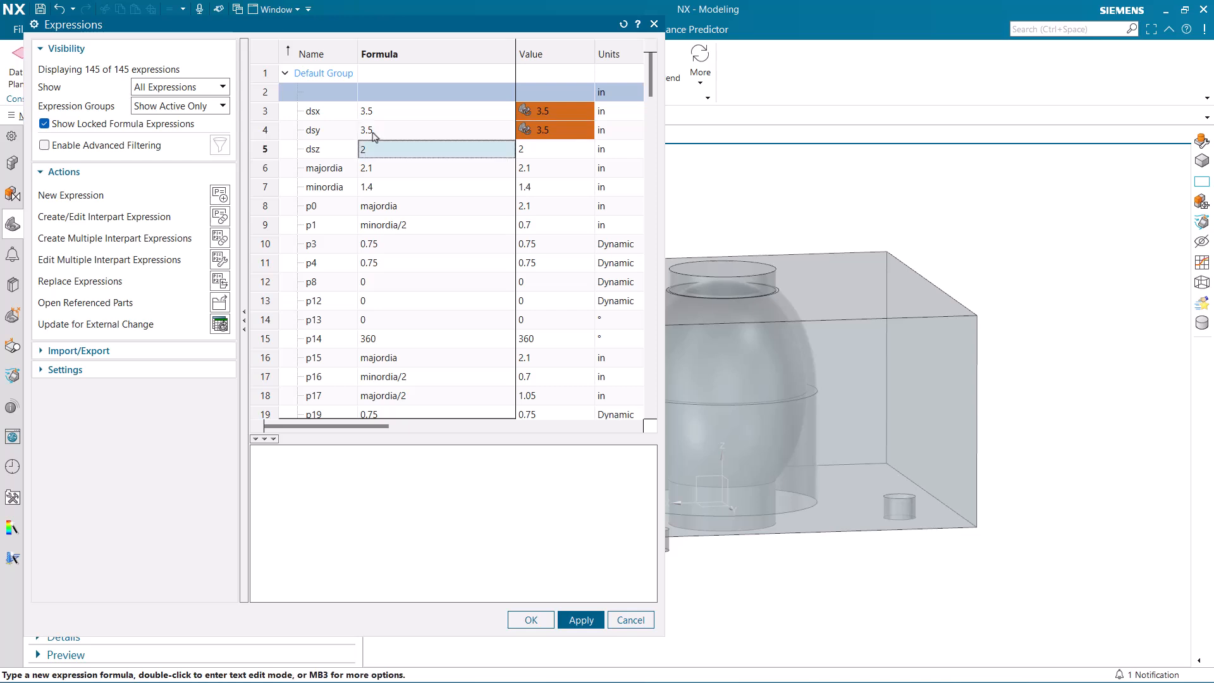
text(2)
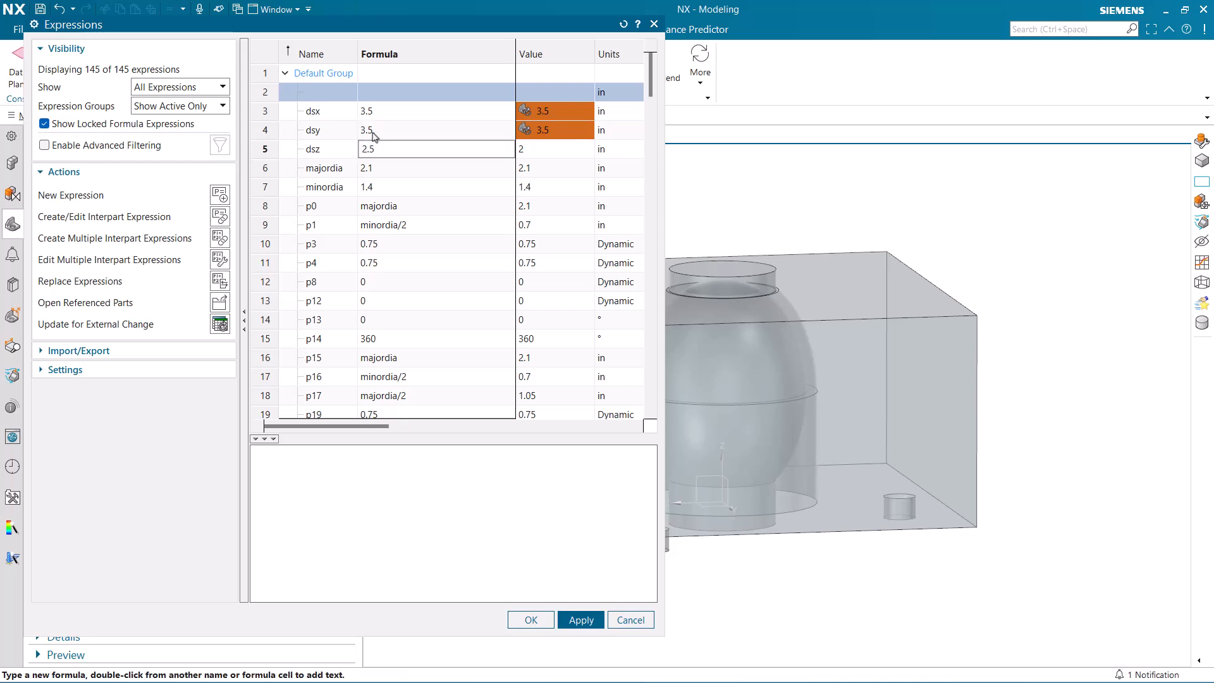
key(Return)
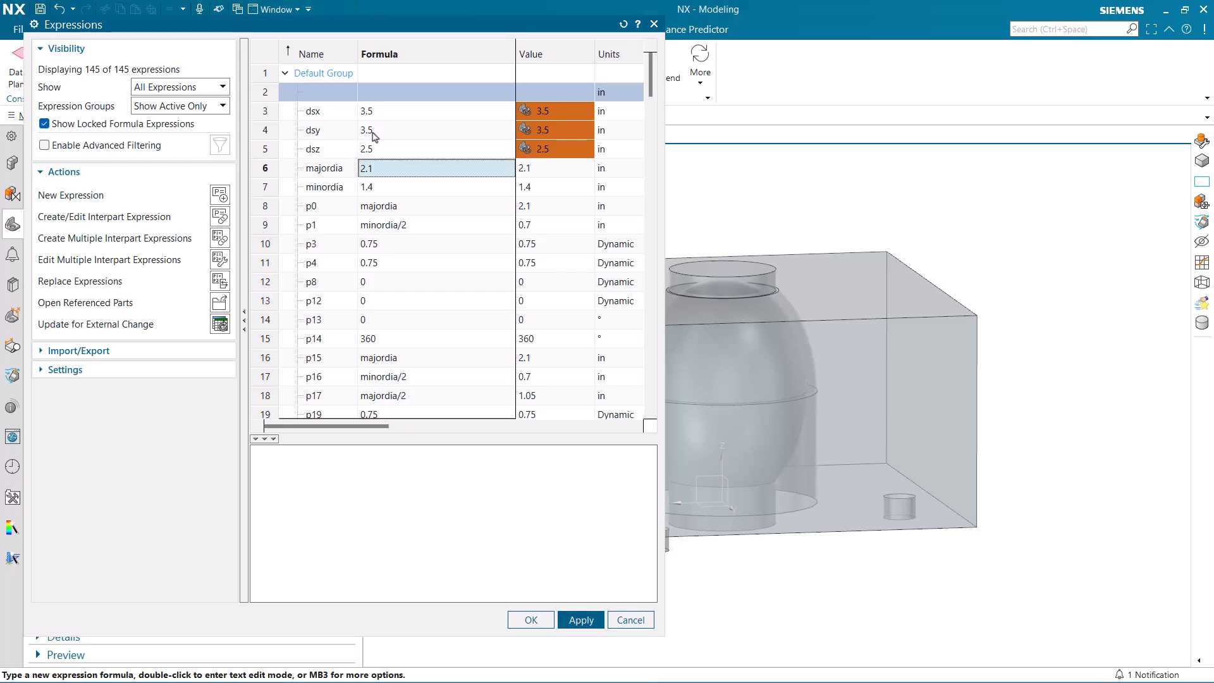
click(531, 619)
Step: Filter selection to features and reposition the support cylinder on the block's -X side edge, placing its point on the block's bottom face just inside that edge
middle_drag(540, 556, 455, 411)
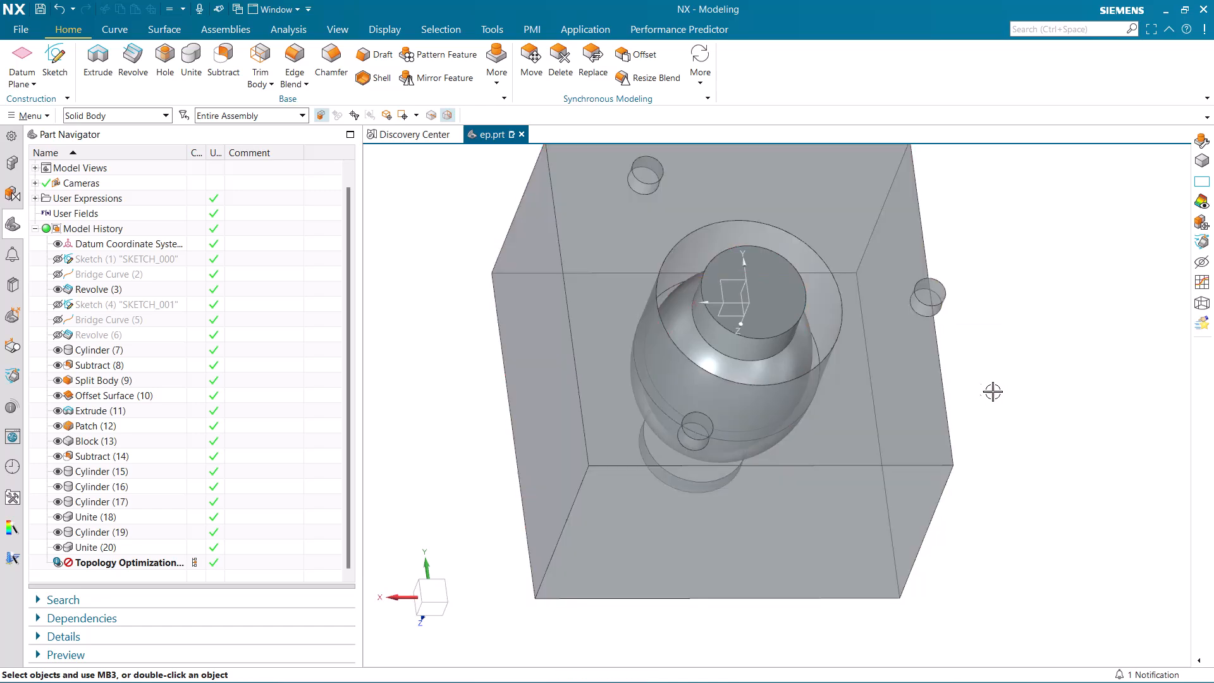
click(152, 117)
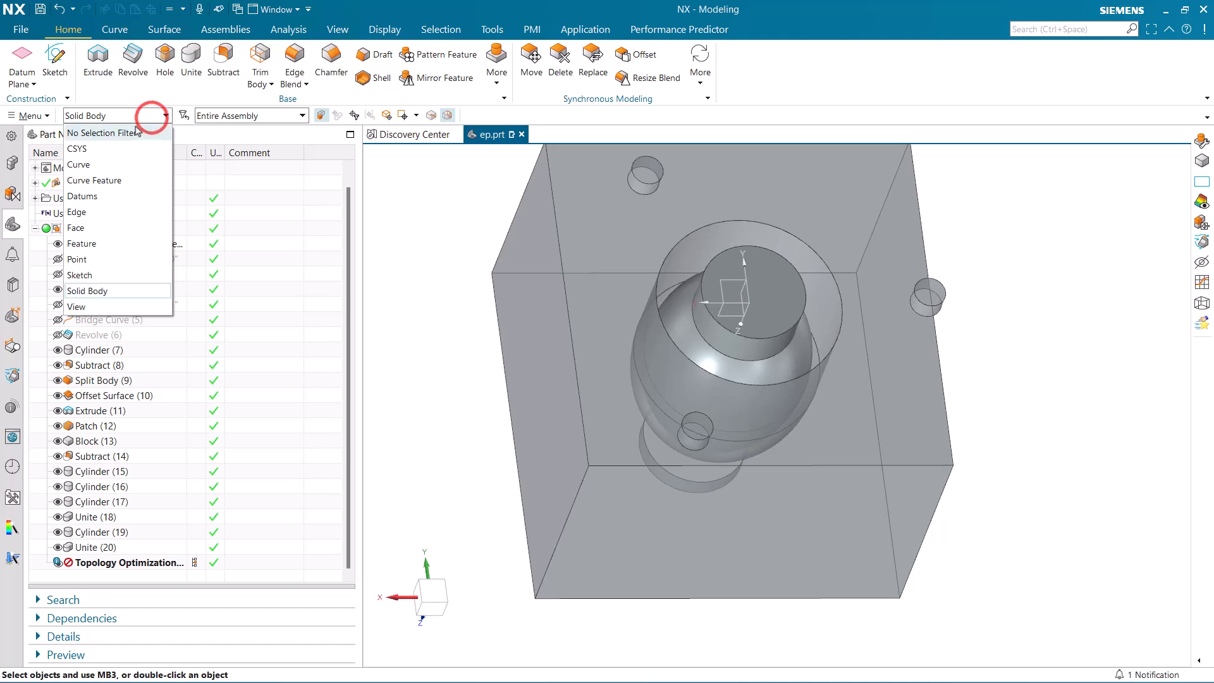
click(100, 241)
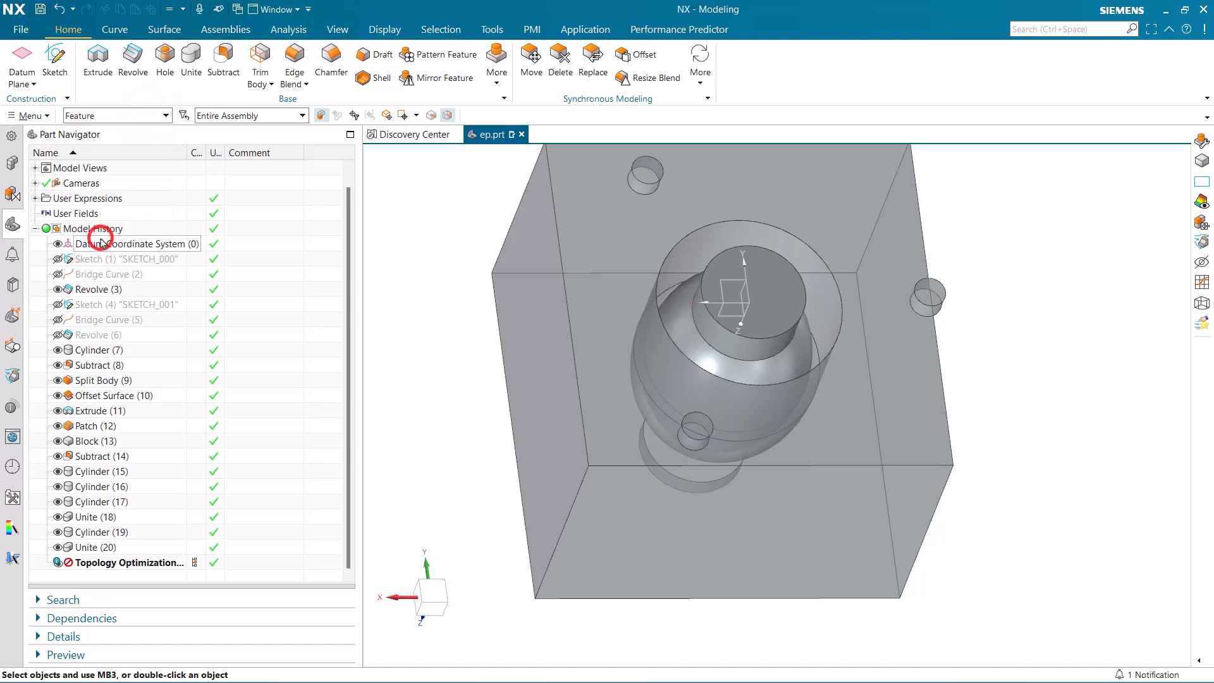
double_click(926, 294)
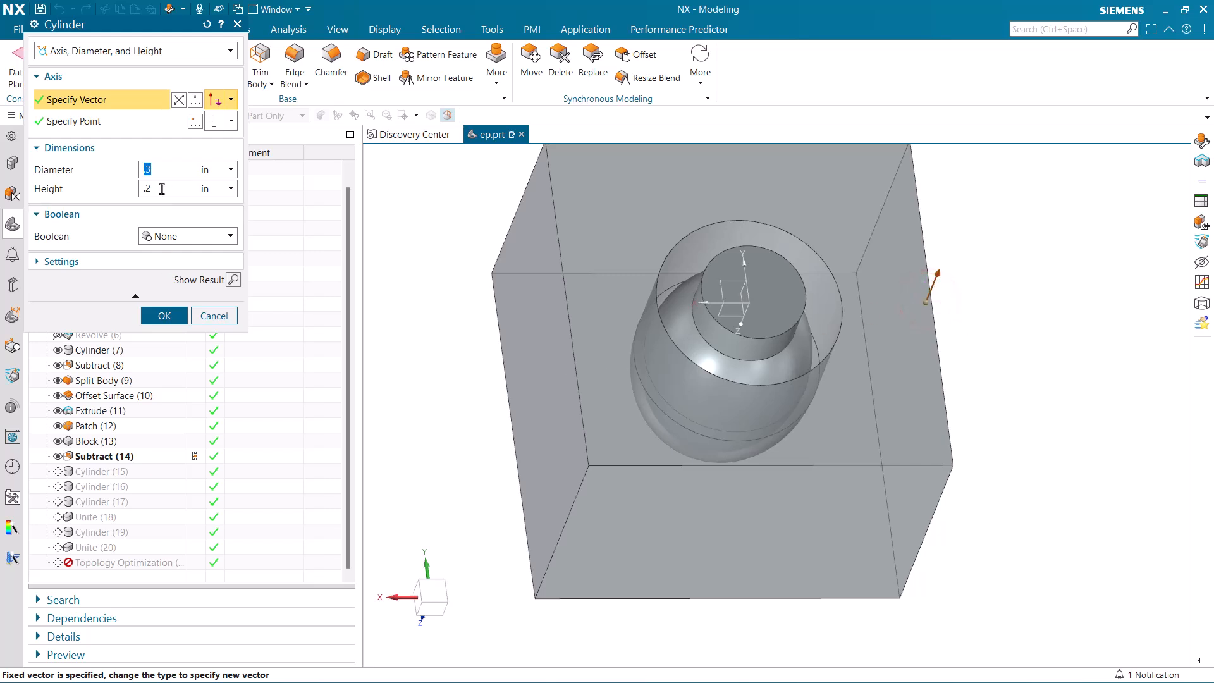
click(95, 121)
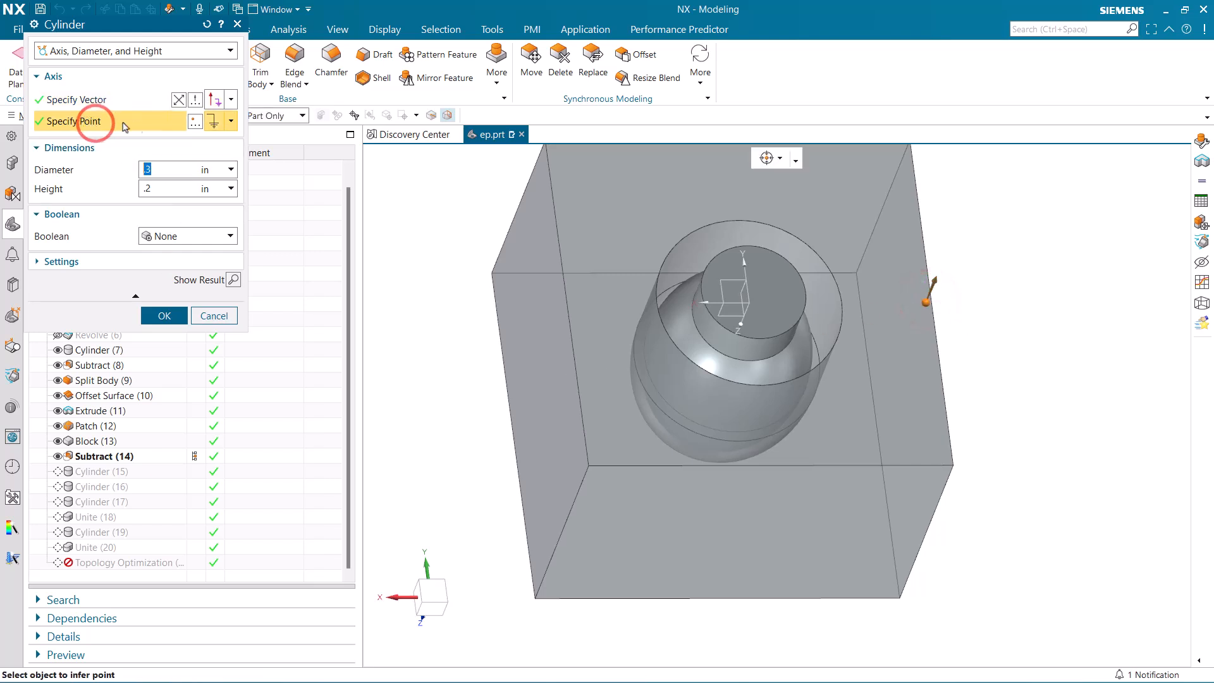
click(229, 123)
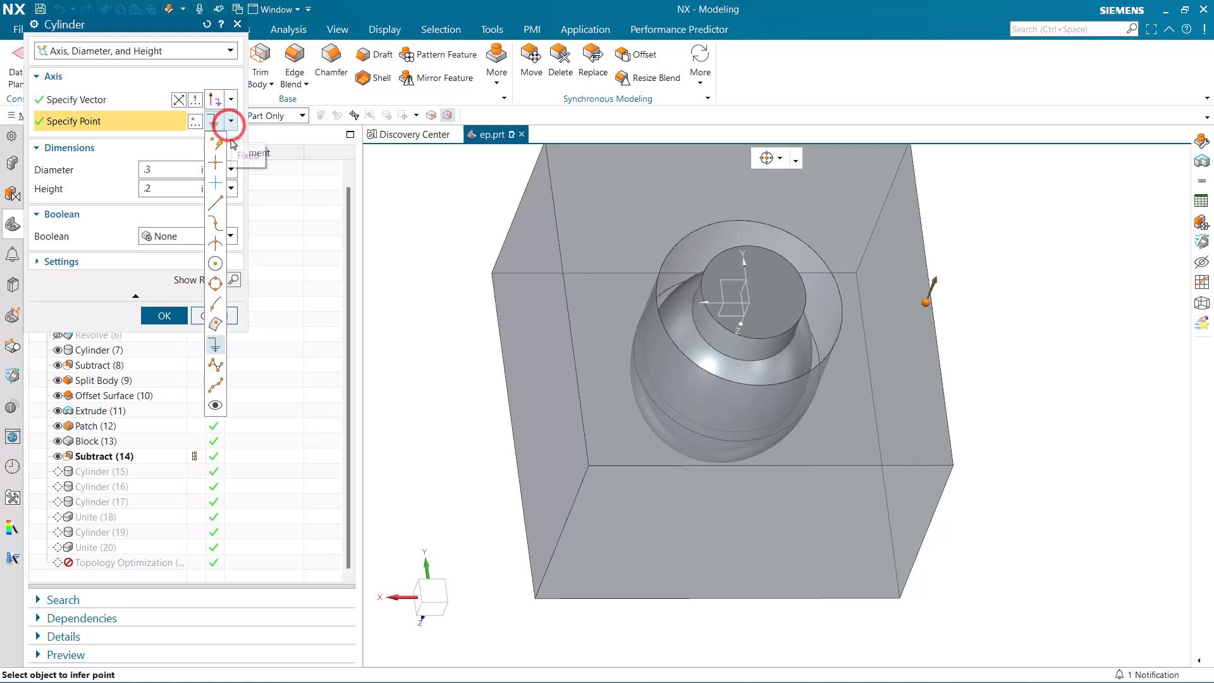
click(217, 322)
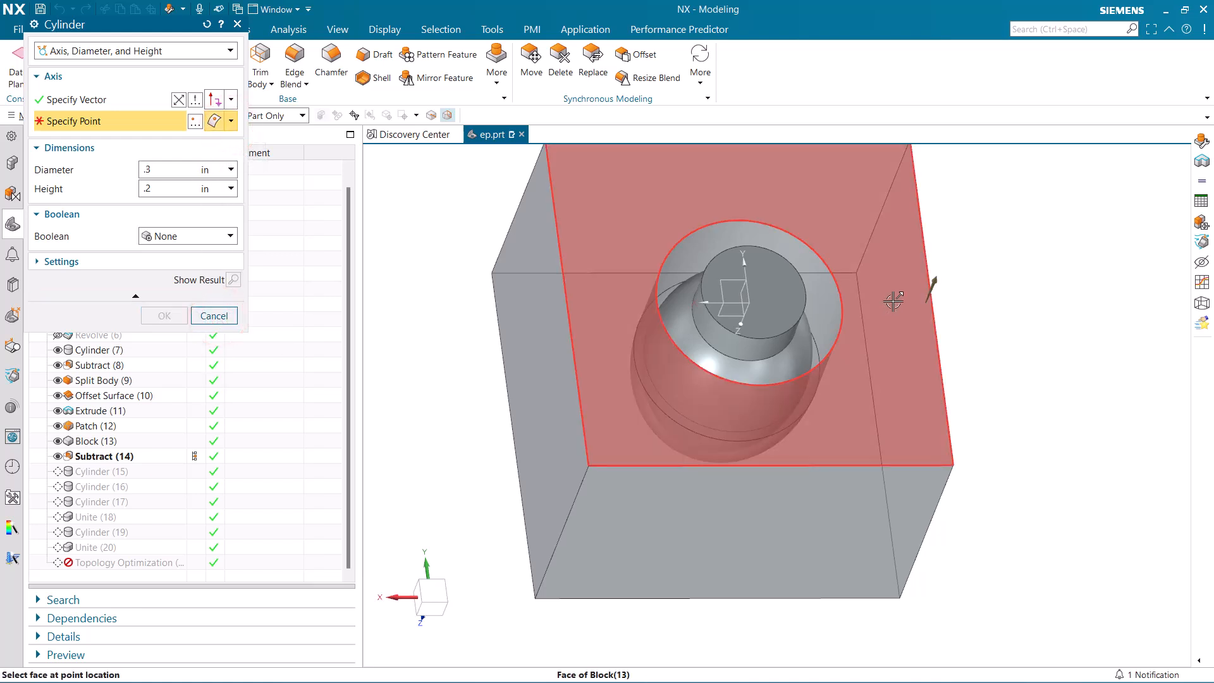
click(892, 296)
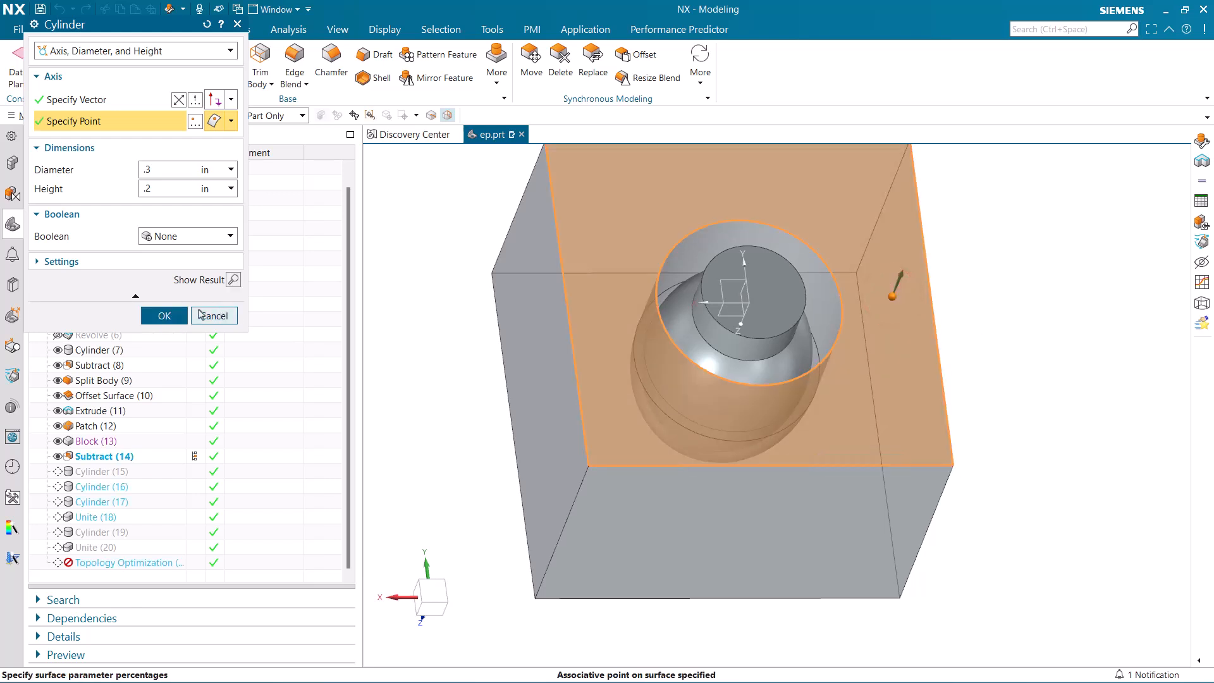
click(169, 315)
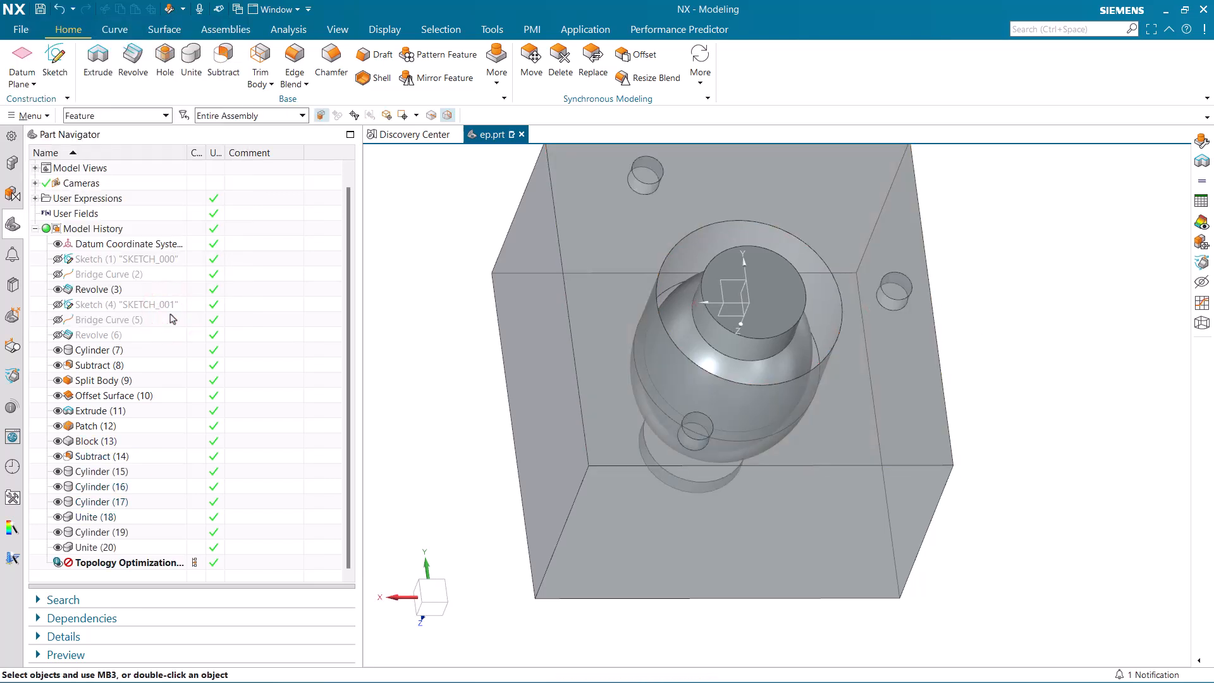
Step: Move Cylinder (16) to a new point on the block's bottom face, closer to the +X +Y corner
click(641, 173)
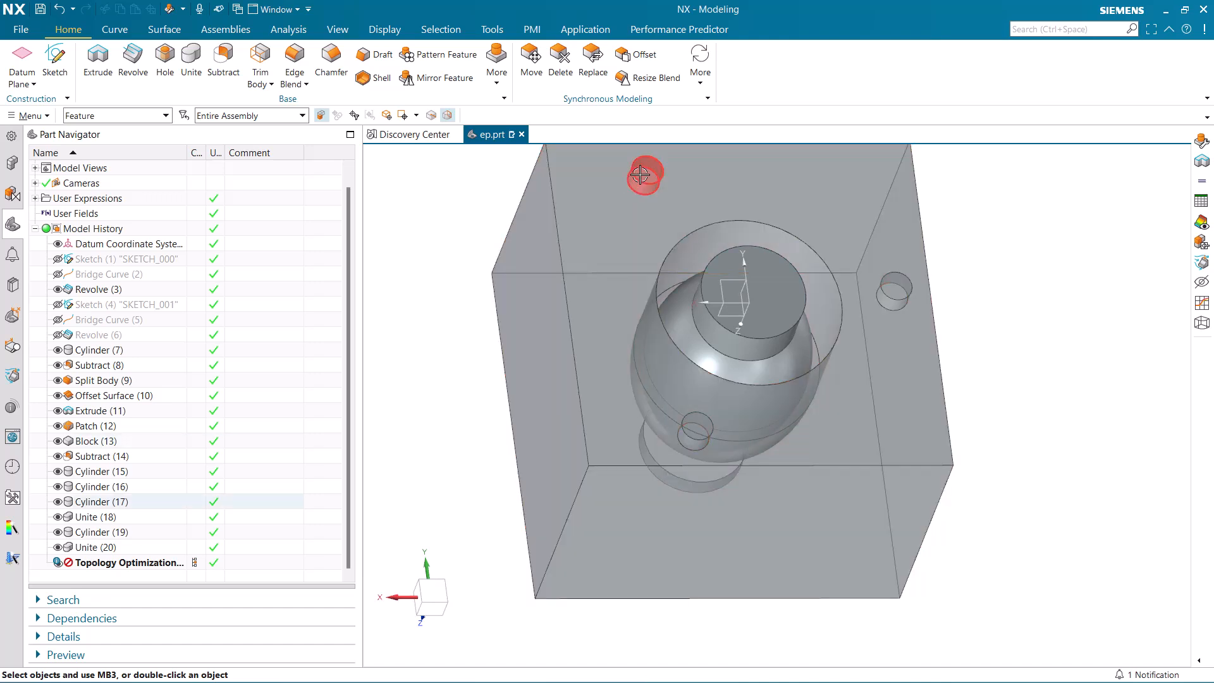
double_click(641, 174)
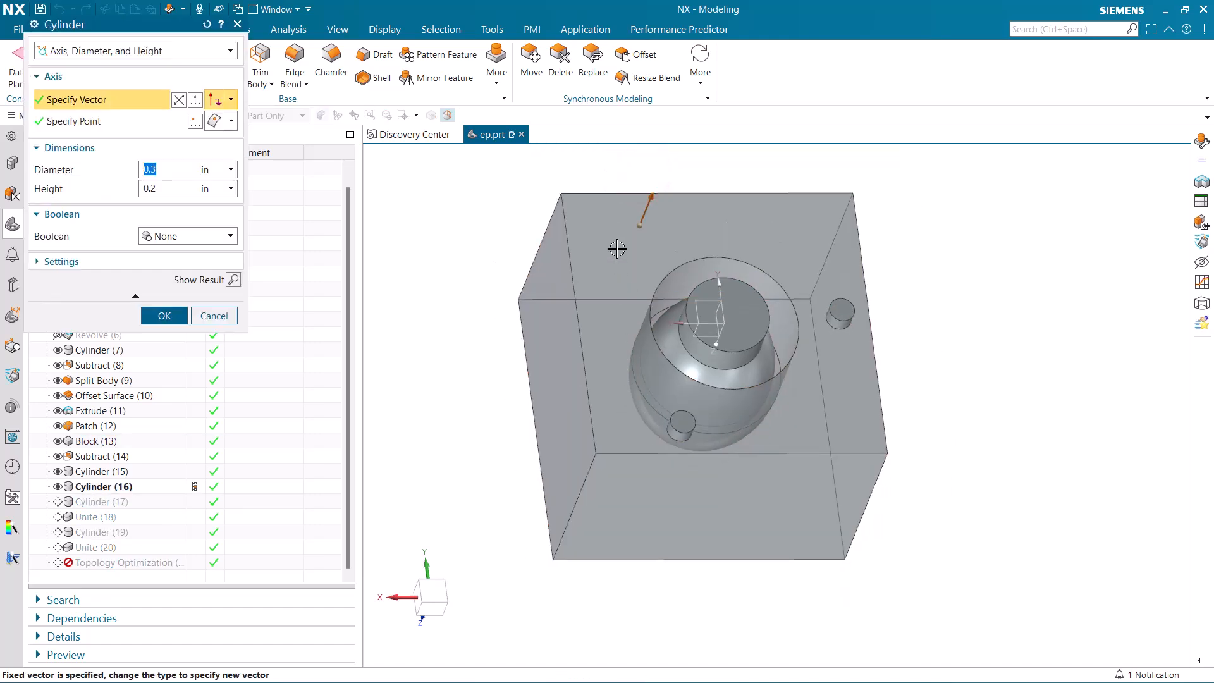
click(619, 214)
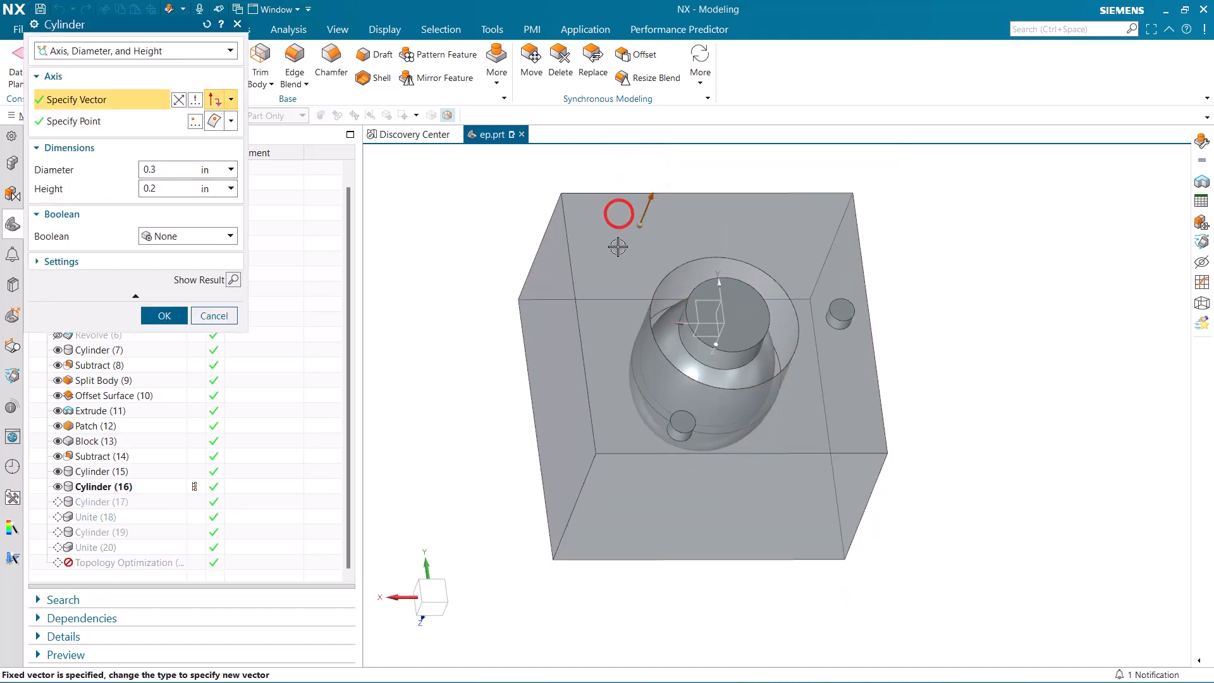
click(99, 120)
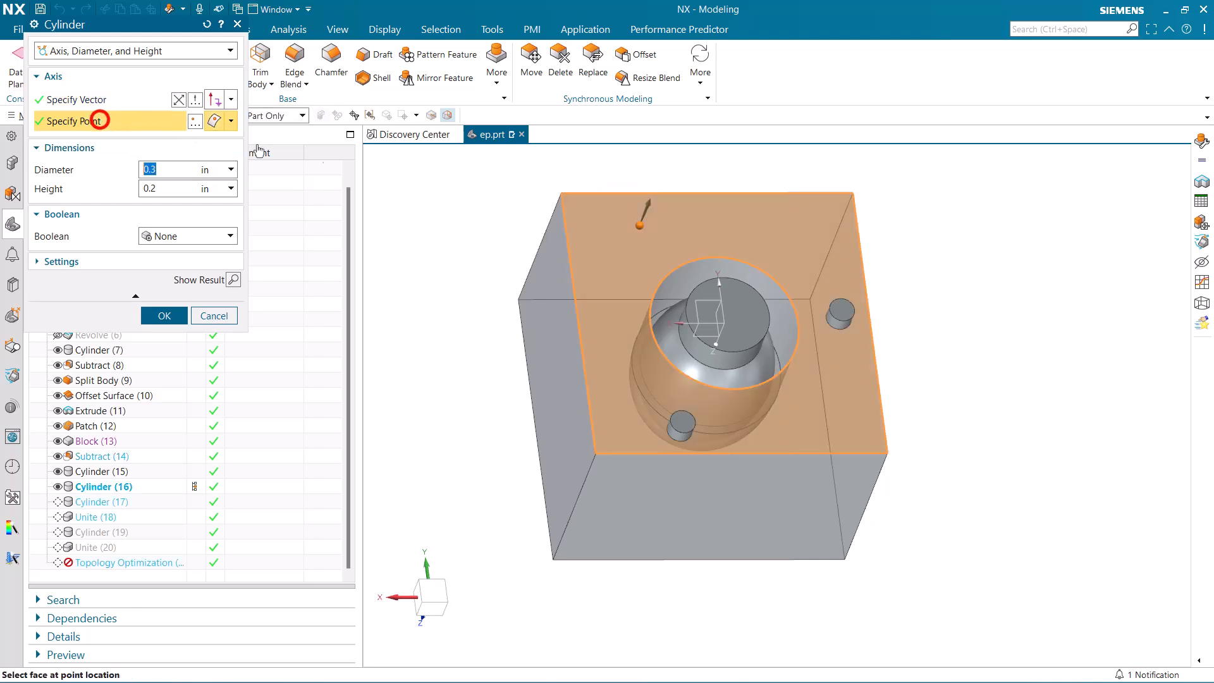
click(624, 215)
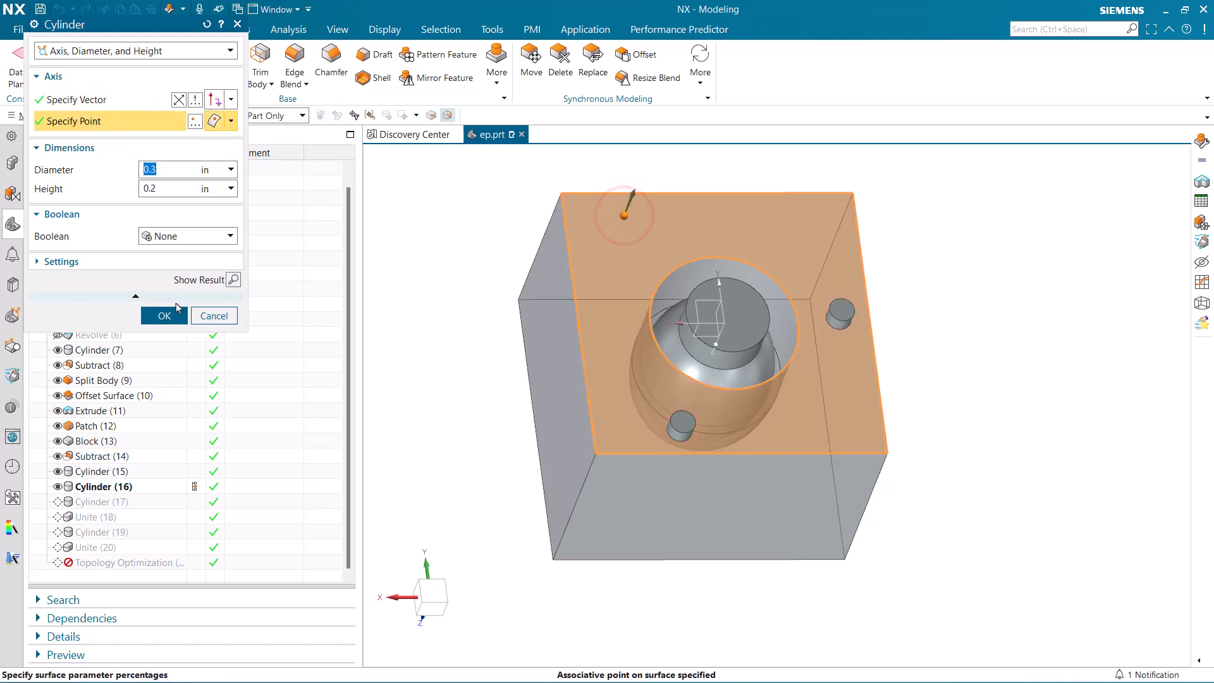
click(167, 316)
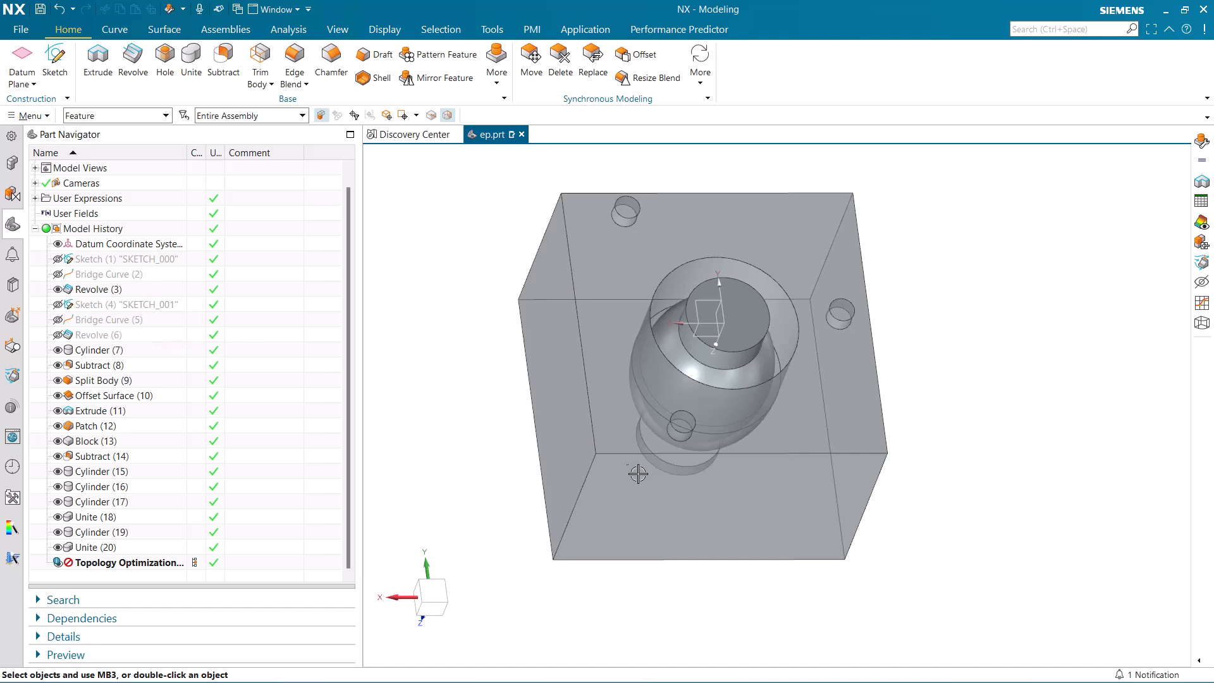
Step: Move Cylinder (15) to a new point on the block's bottom face, closer to the +X -Y corner
double_click(683, 429)
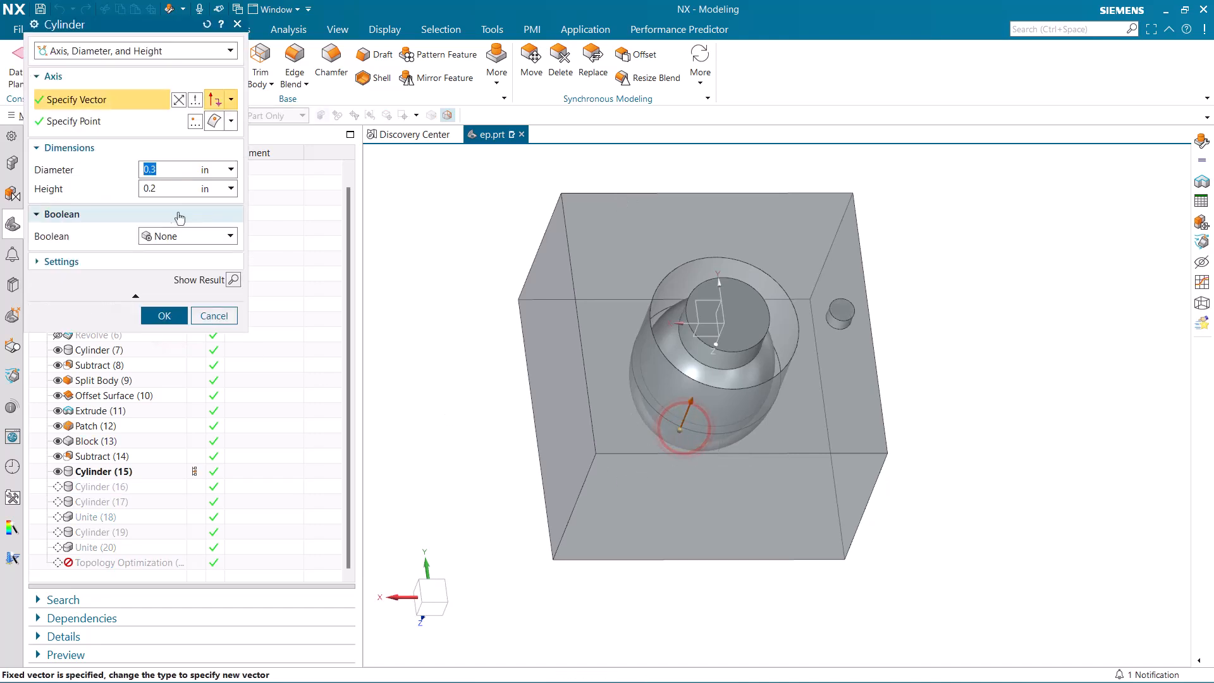
click(80, 121)
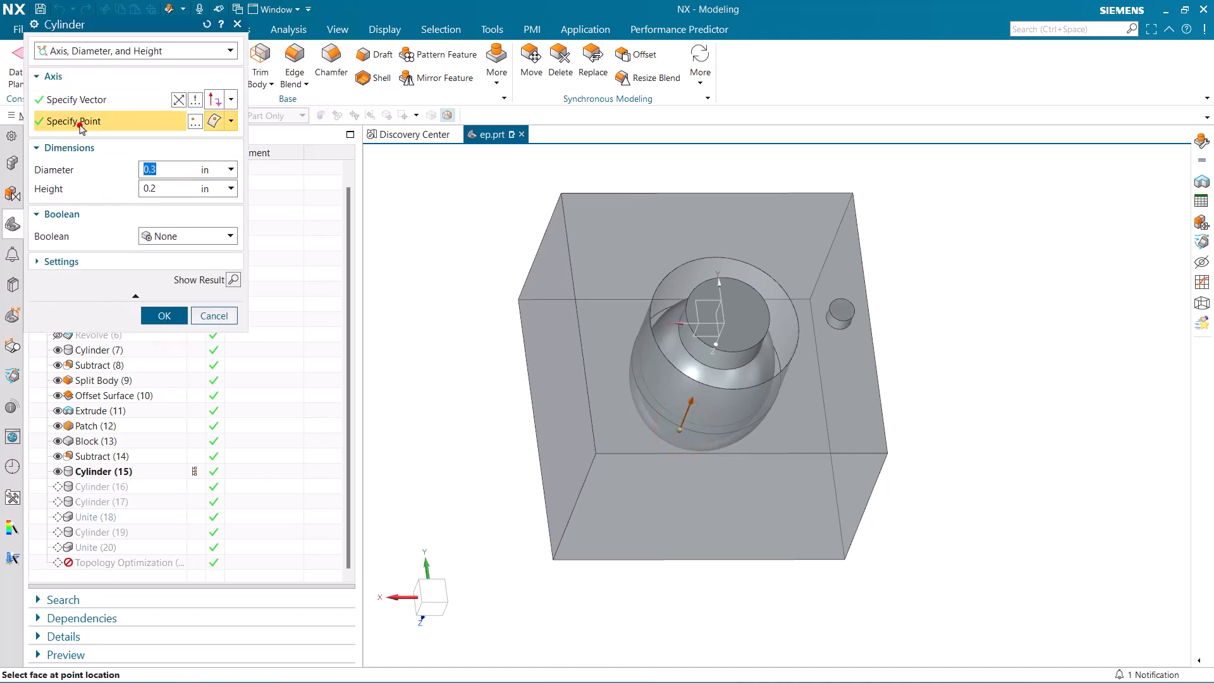
click(654, 428)
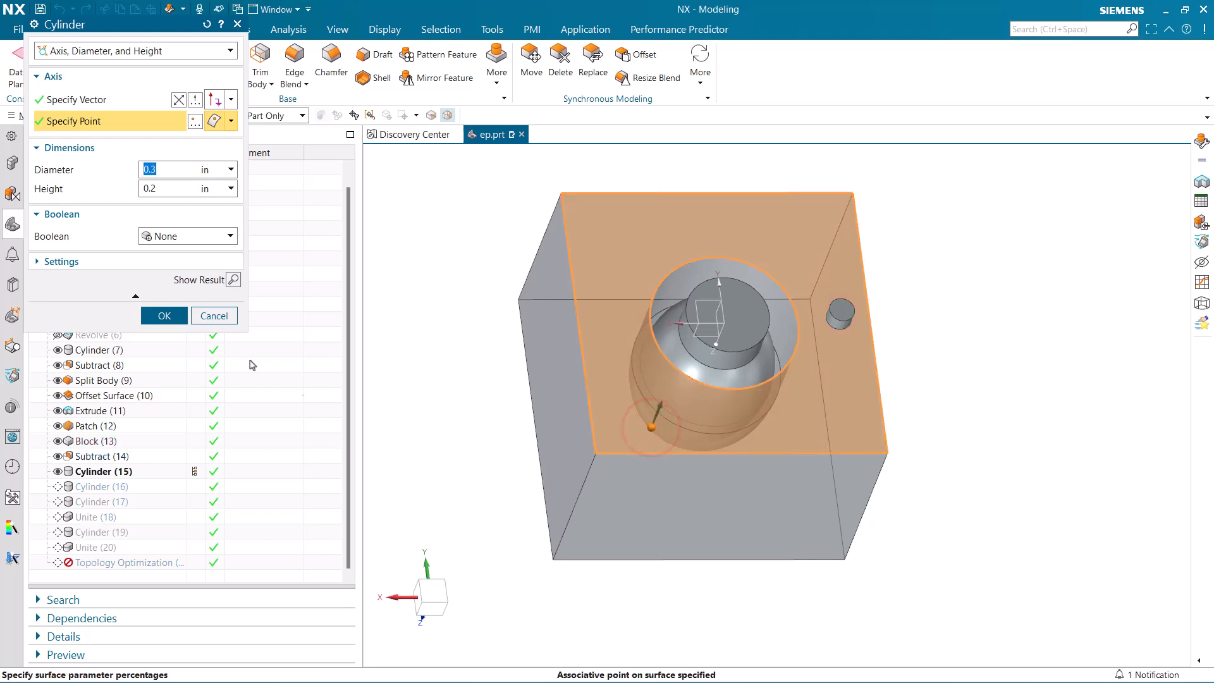
click(167, 316)
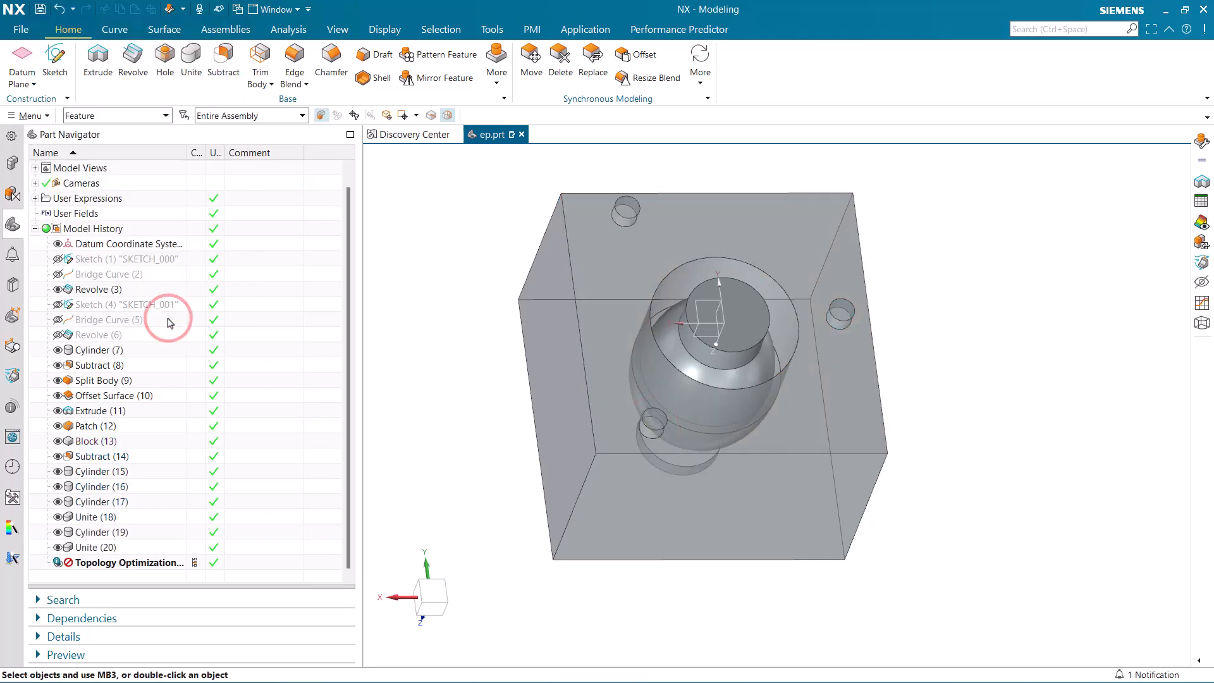
Step: Open the Topology Optimization (21) feature and check the eggonend1 study's setup and status
mouse_move(467, 349)
middle_down()
mouse_move(455, 379)
mouse_move(466, 384)
middle_up()
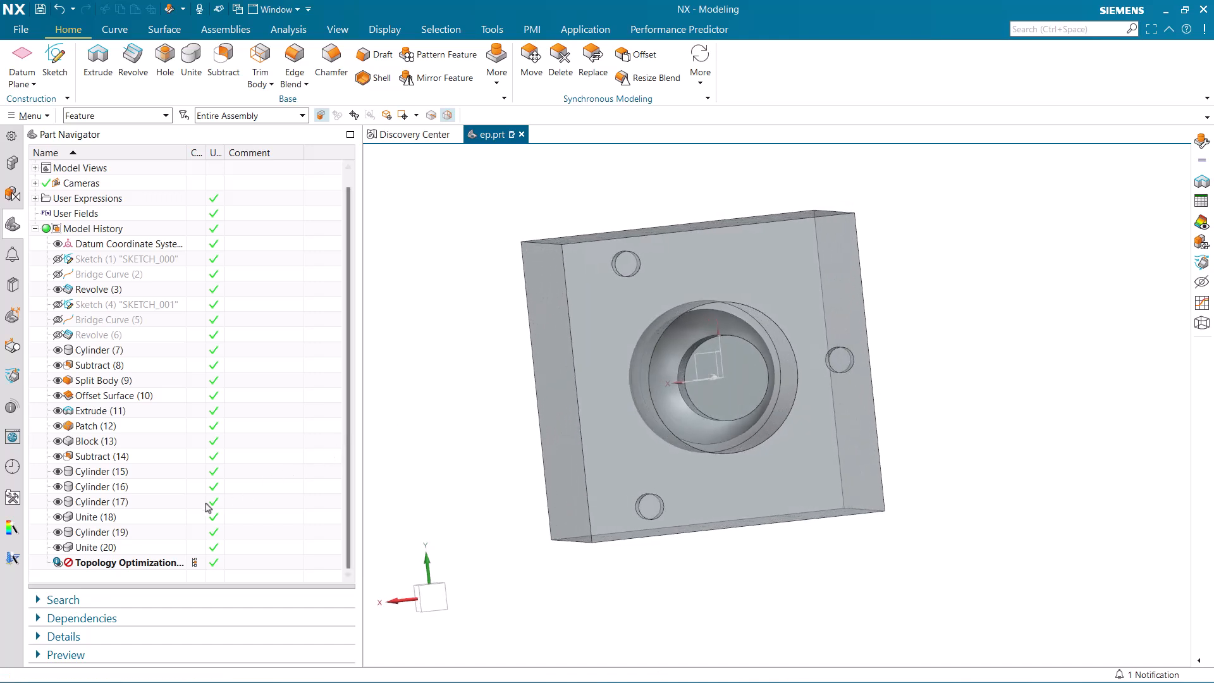
click(103, 563)
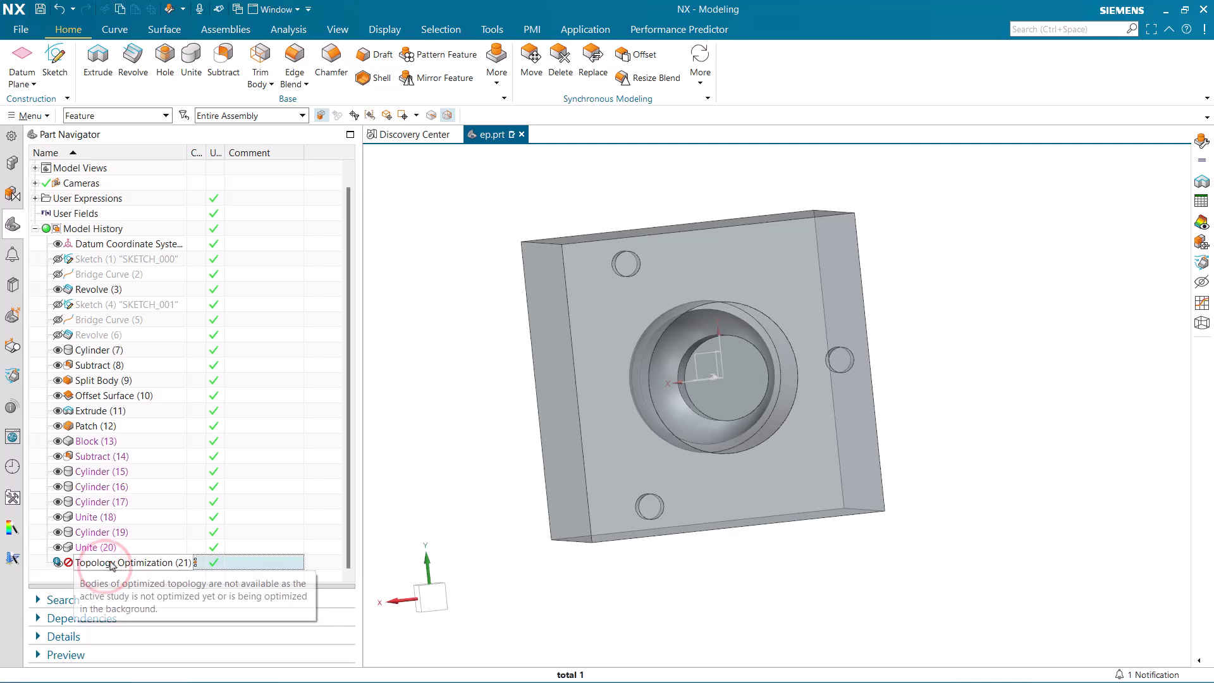
double_click(110, 562)
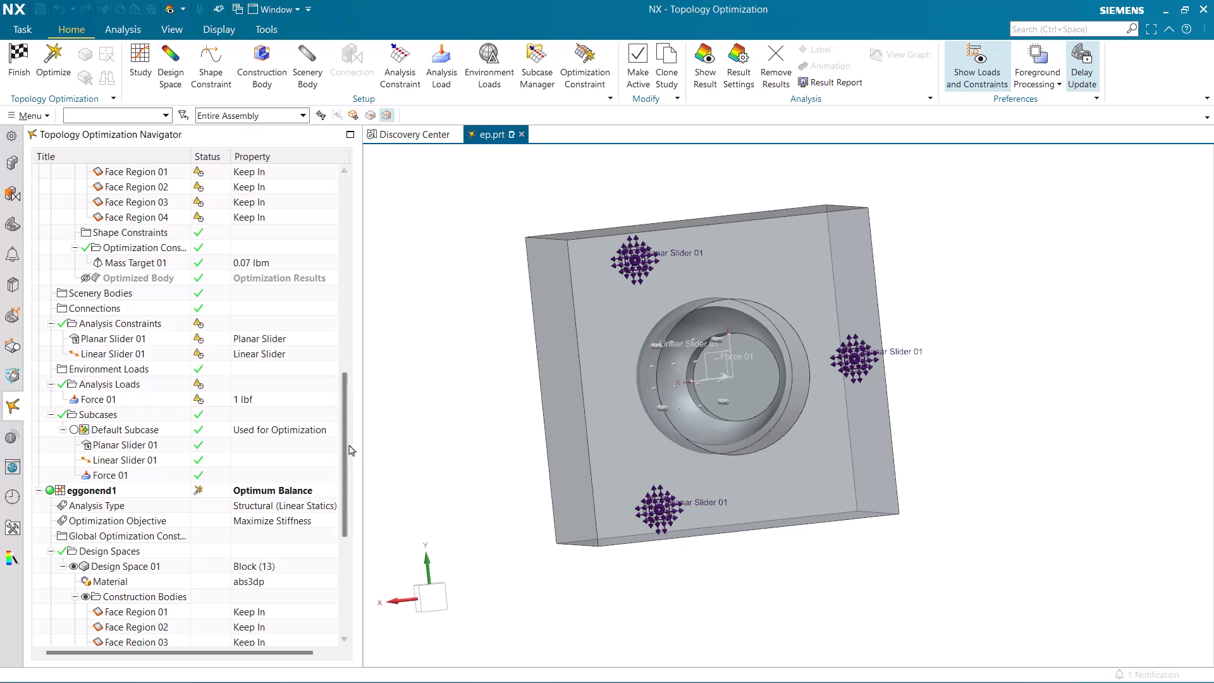
scroll(341, 400, down, 6)
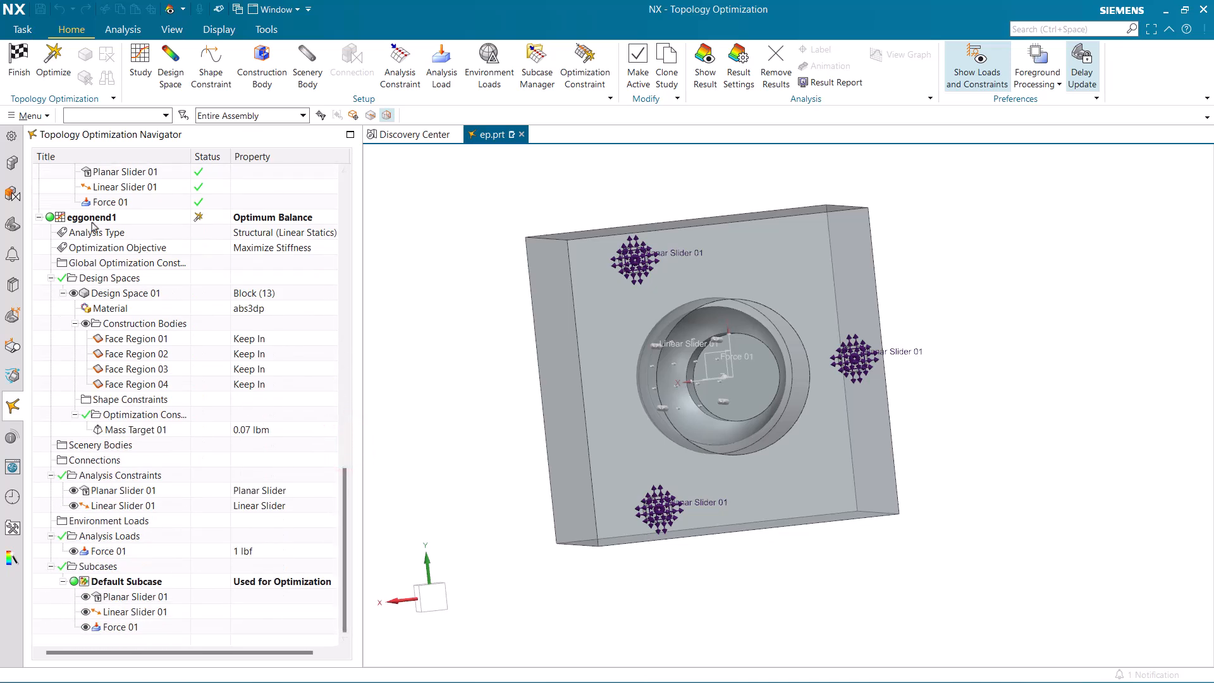
drag(88, 216, 256, 221)
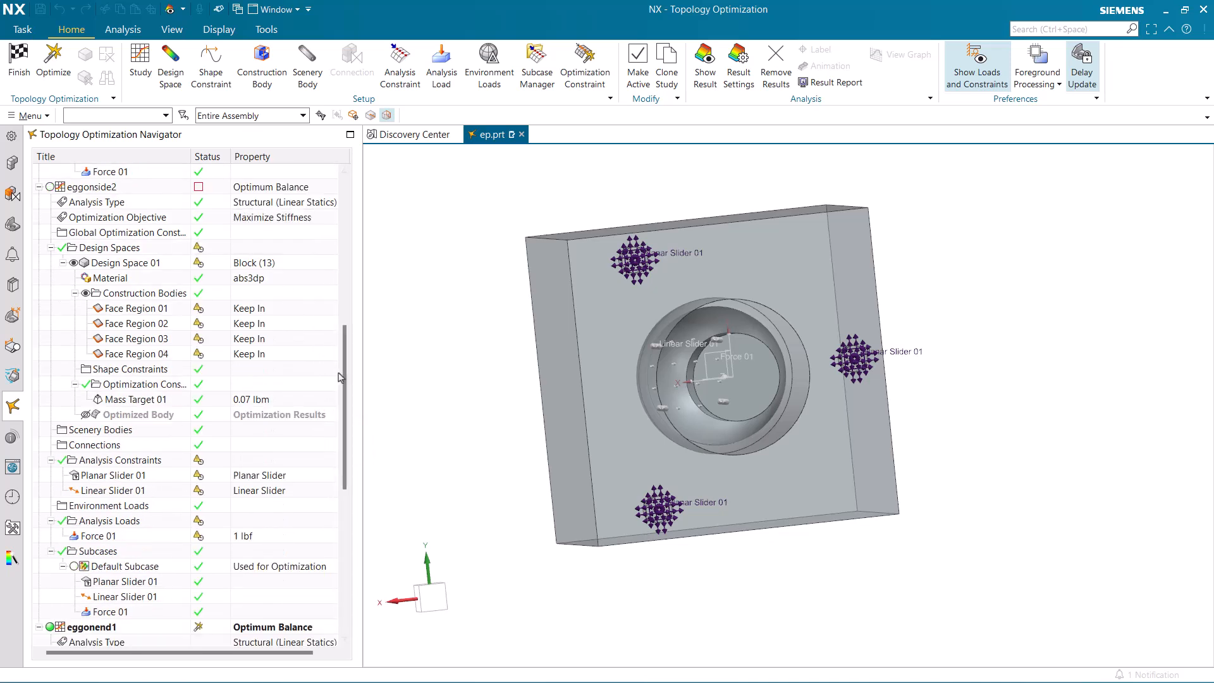
drag(345, 375, 333, 532)
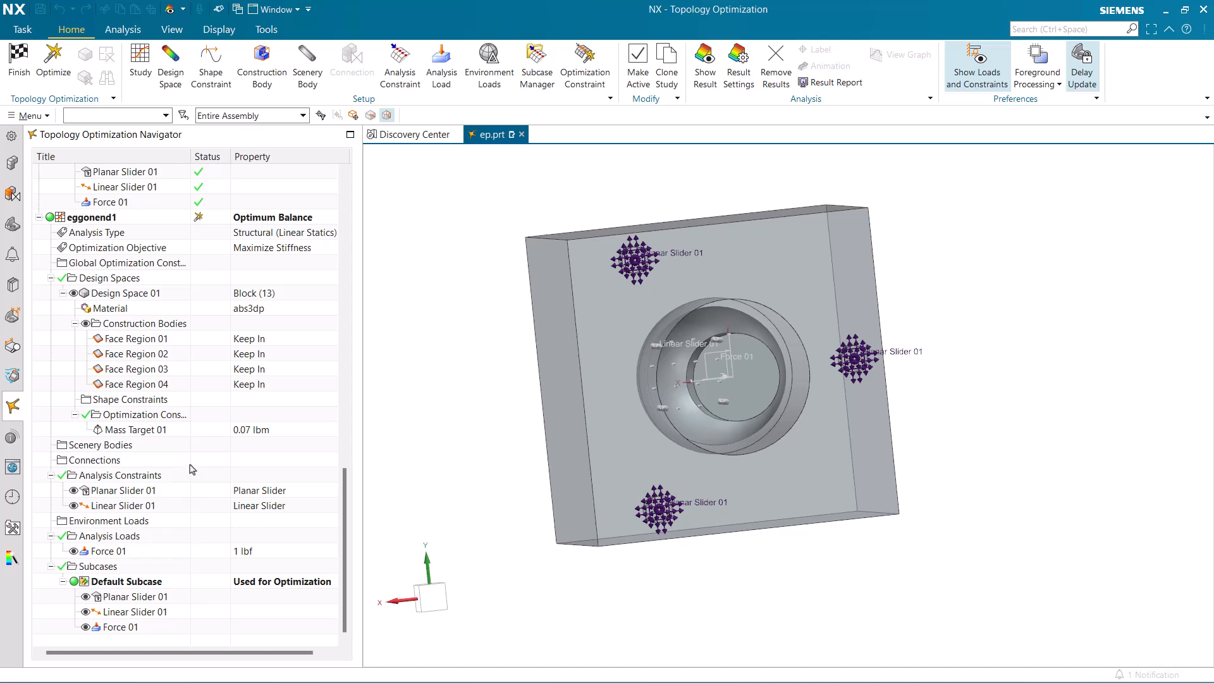
mouse_move(208, 219)
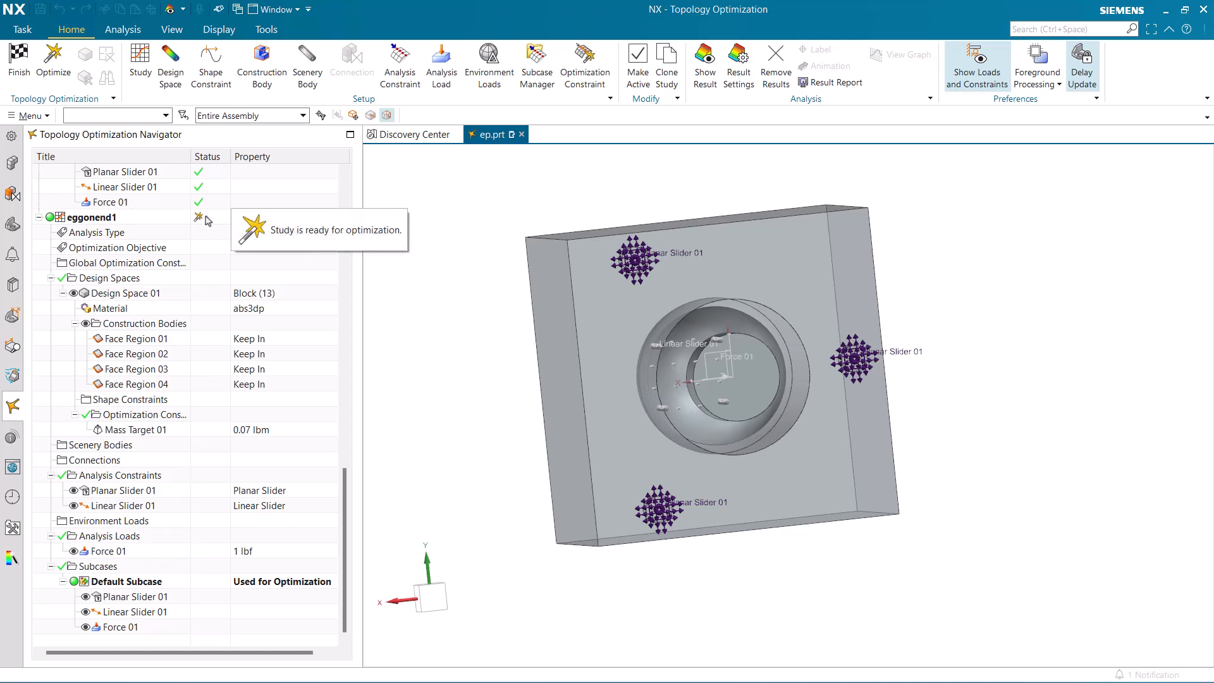
Step: Run the topology optimization of the eggonend1 study and close the progress monitor when solving completes
click(53, 62)
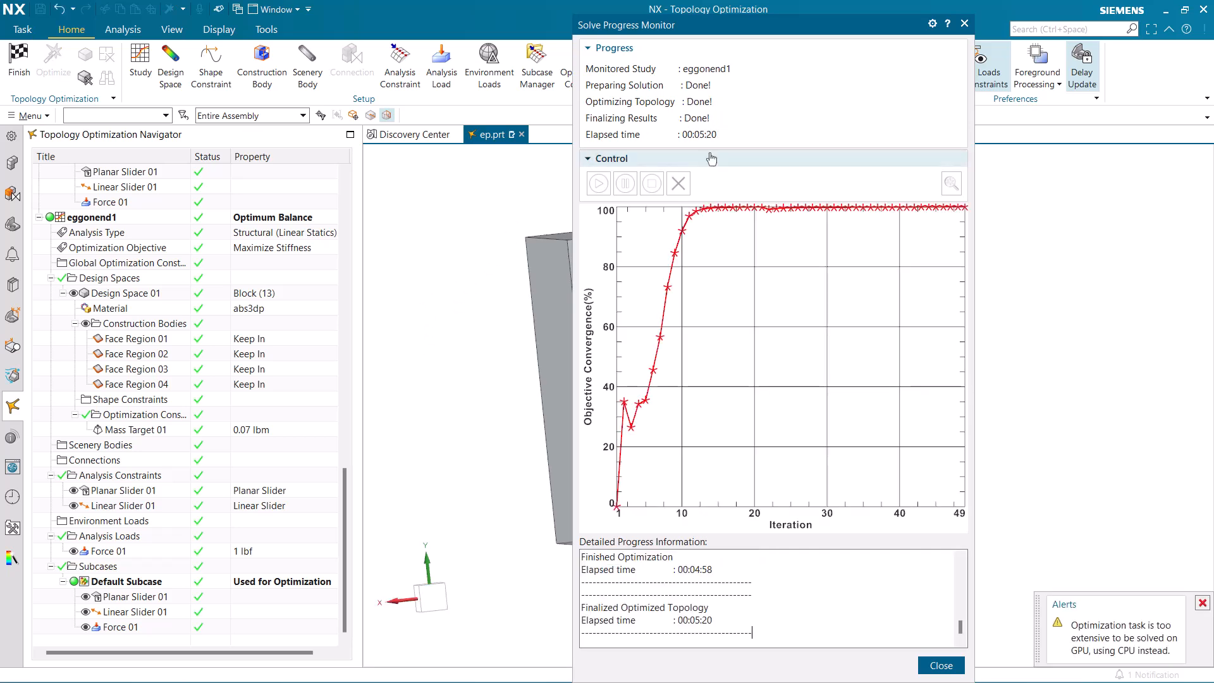
click(940, 665)
middle_drag(828, 618, 802, 208)
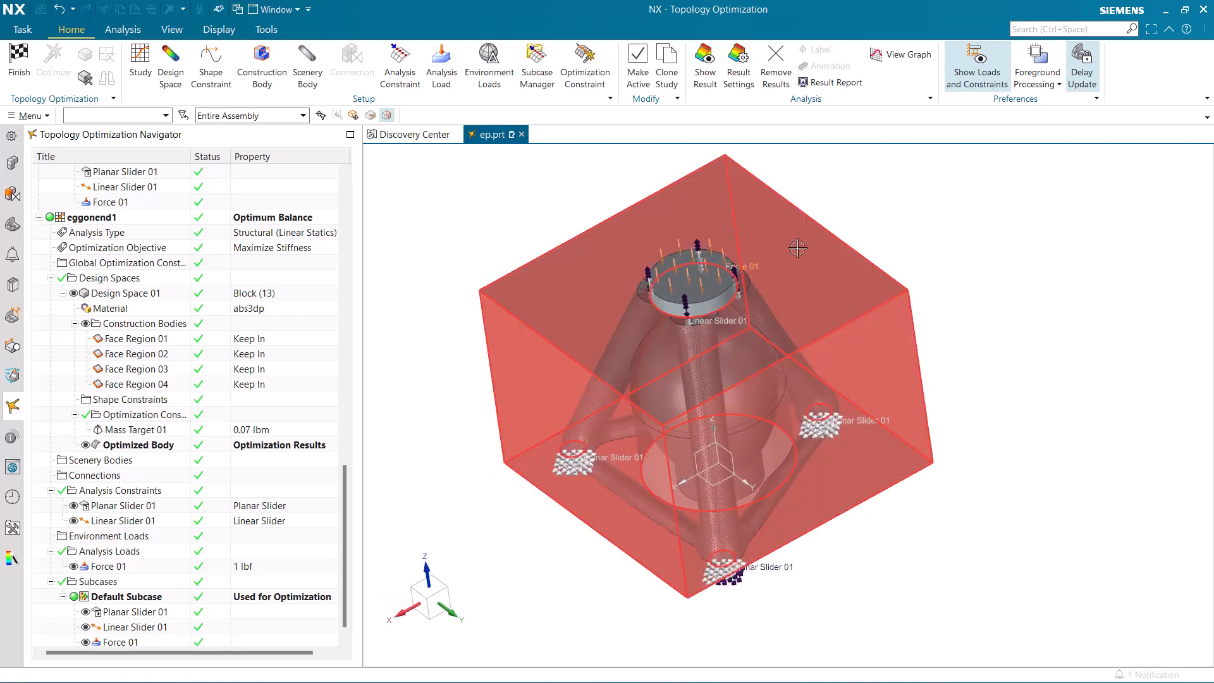
Step: Generate the Objective and Constraints result report for the eggonend1 study and check its optimized mass
click(832, 82)
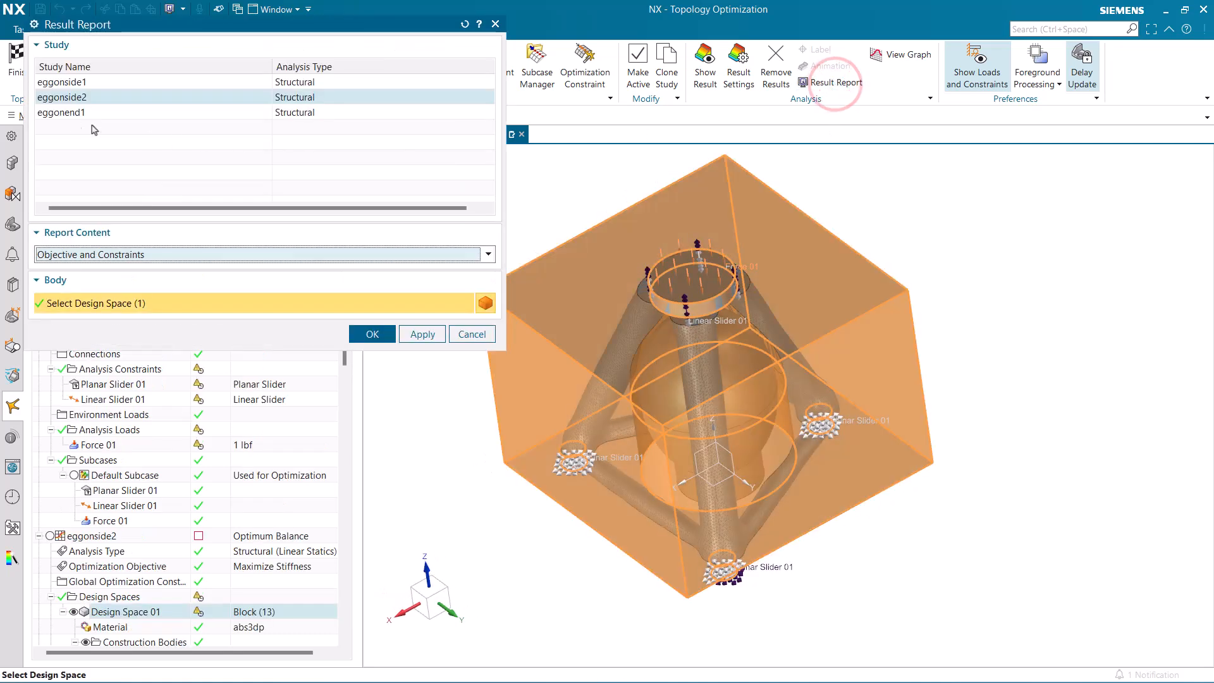
click(70, 115)
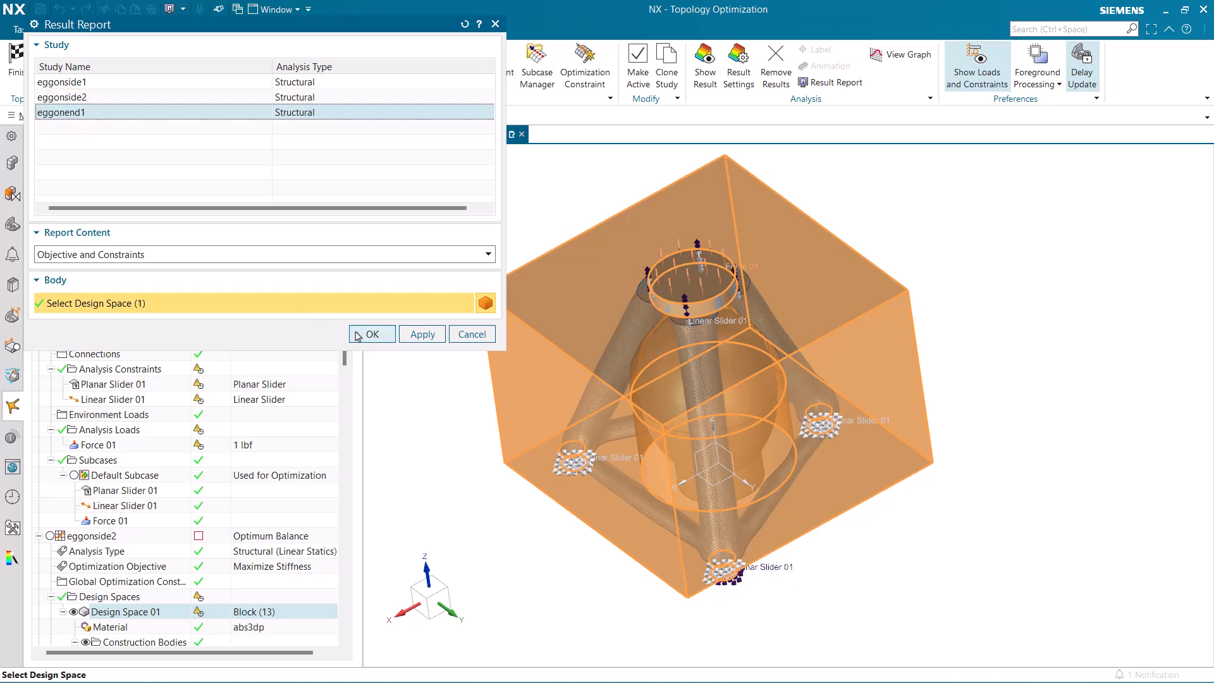
click(357, 331)
drag(460, 310, 438, 324)
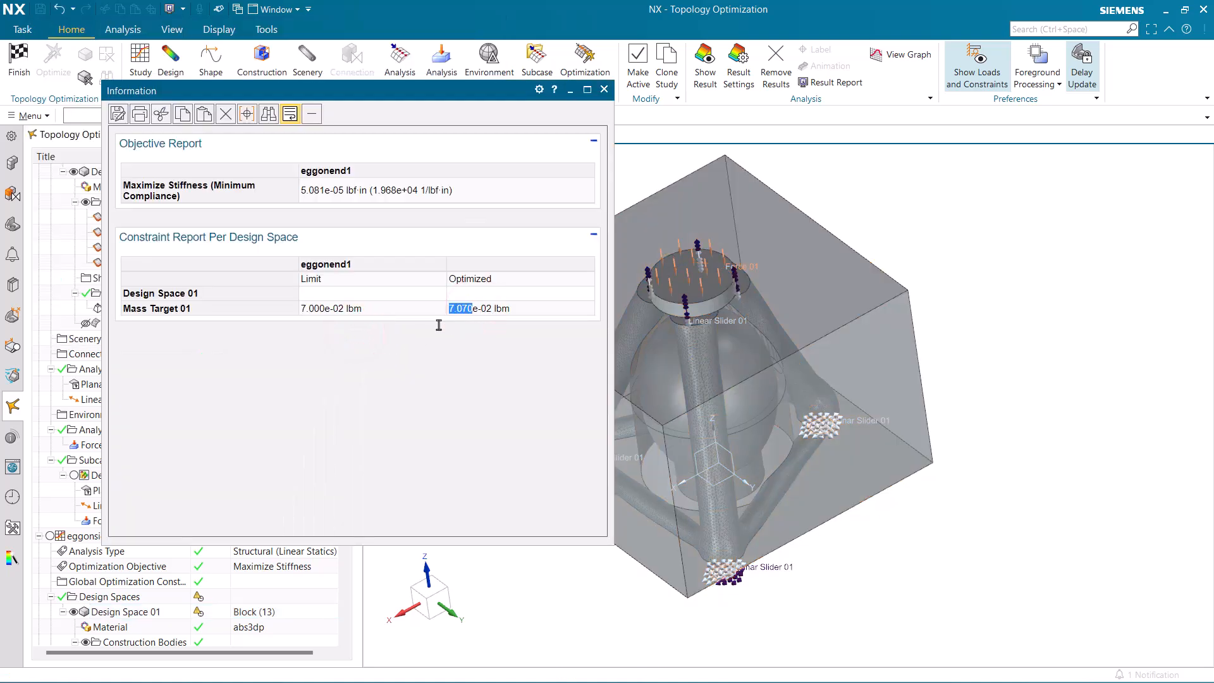
click(603, 89)
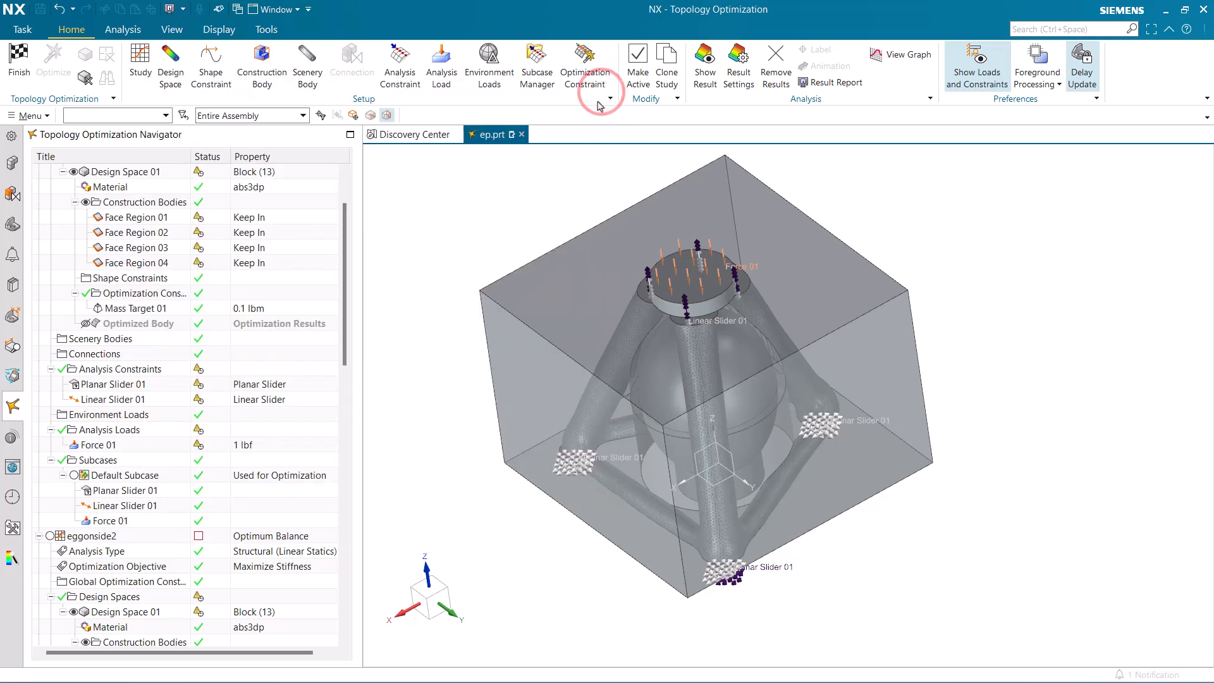
Step: Switch to the results.xlsx workbook in Excel, copy the weight 0.0707 from C2 to D2, and title column D eggonend1
key(alt+Tab)
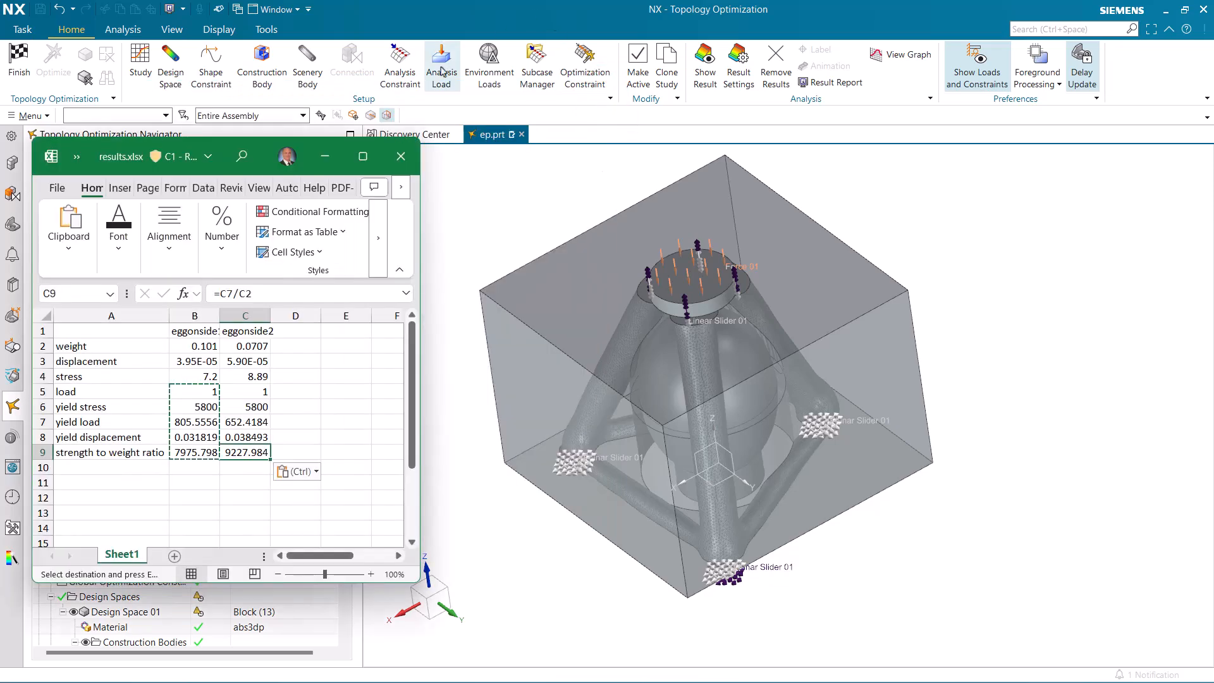
click(251, 347)
key(ctrl+c)
click(291, 351)
key(ctrl+v)
click(293, 330)
text(eg)
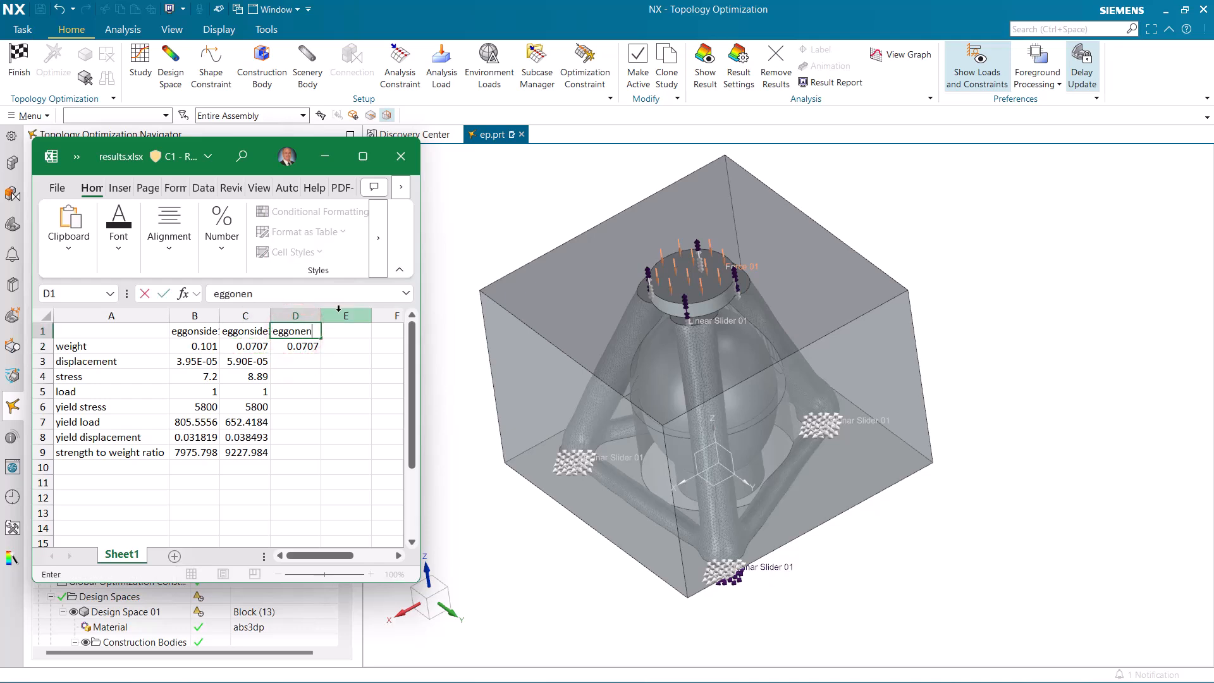
key(Return)
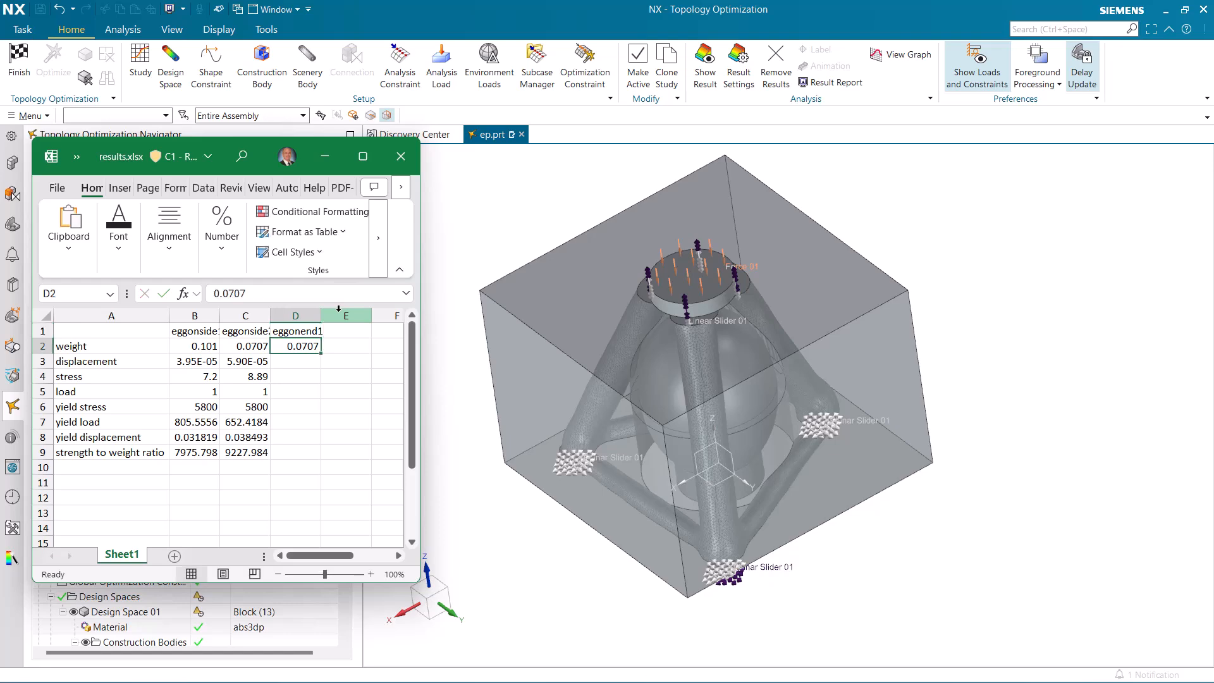
key(Return)
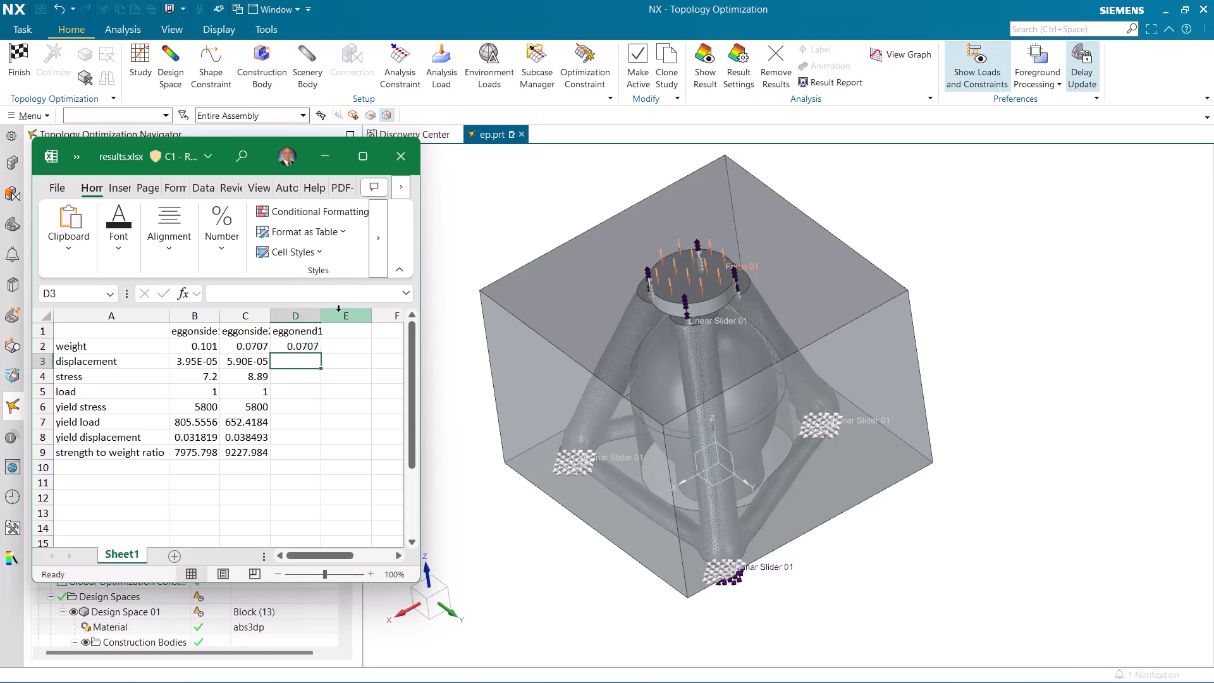
Step: Show the optimization results in NX and compare Von Mises stress of eggonside2 on the left with eggonend1 on the right
click(706, 70)
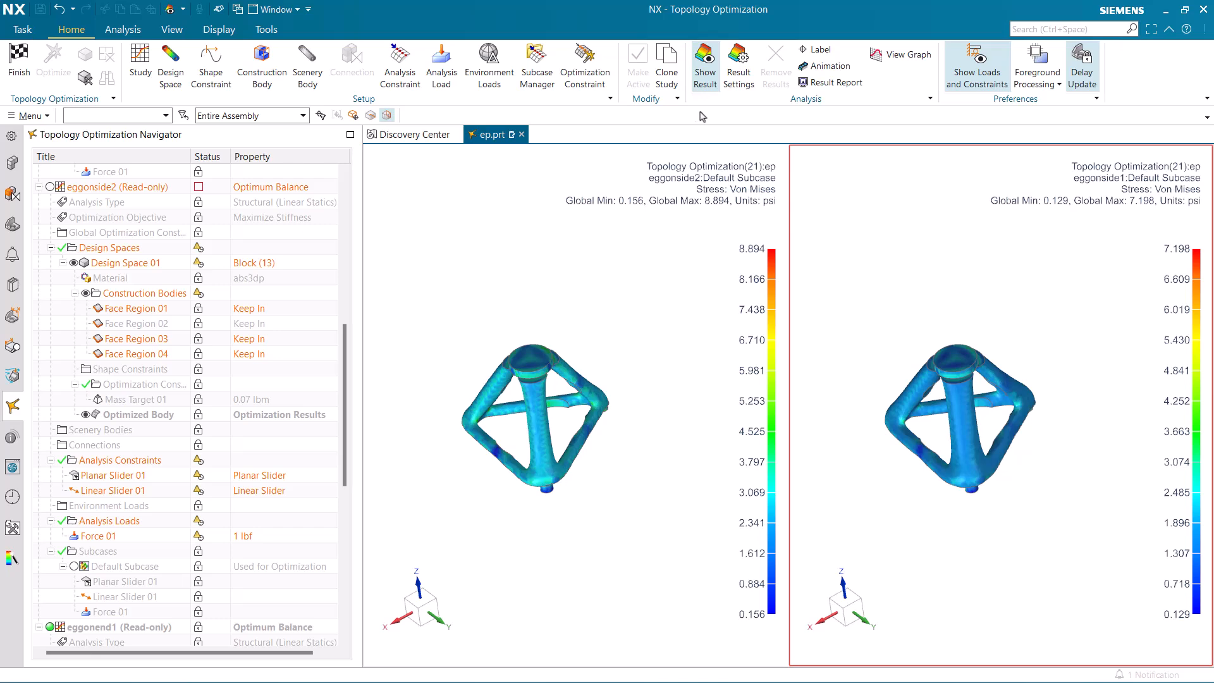
click(738, 66)
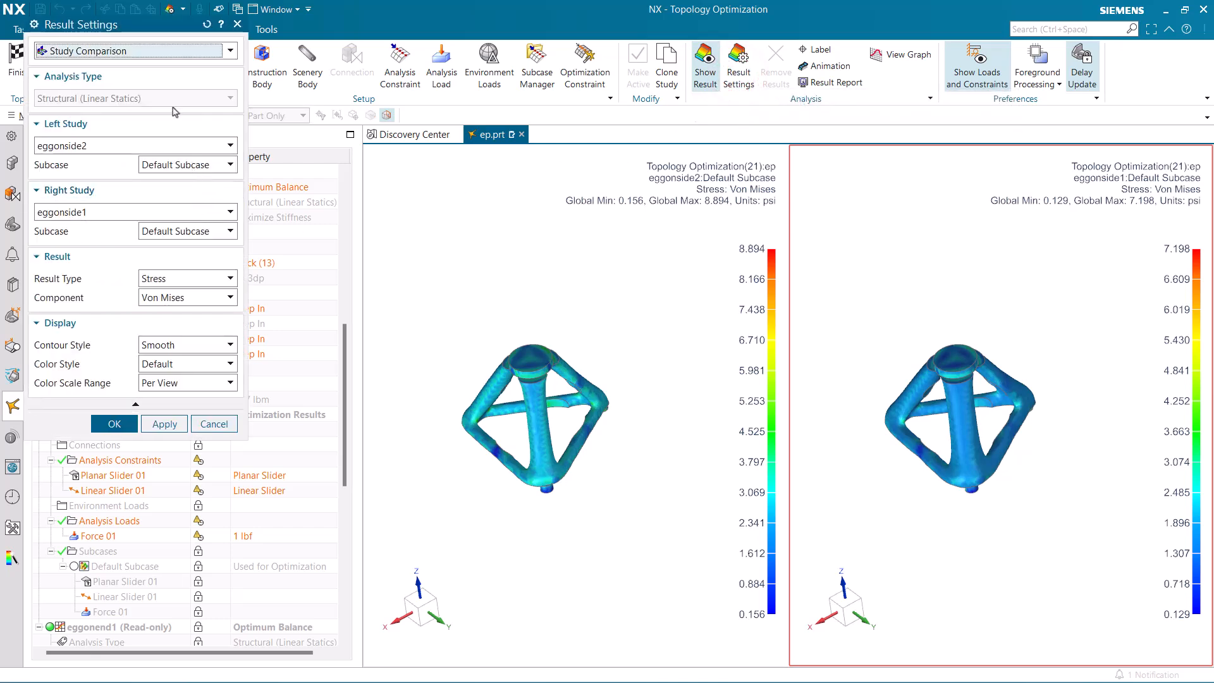
click(128, 212)
click(108, 252)
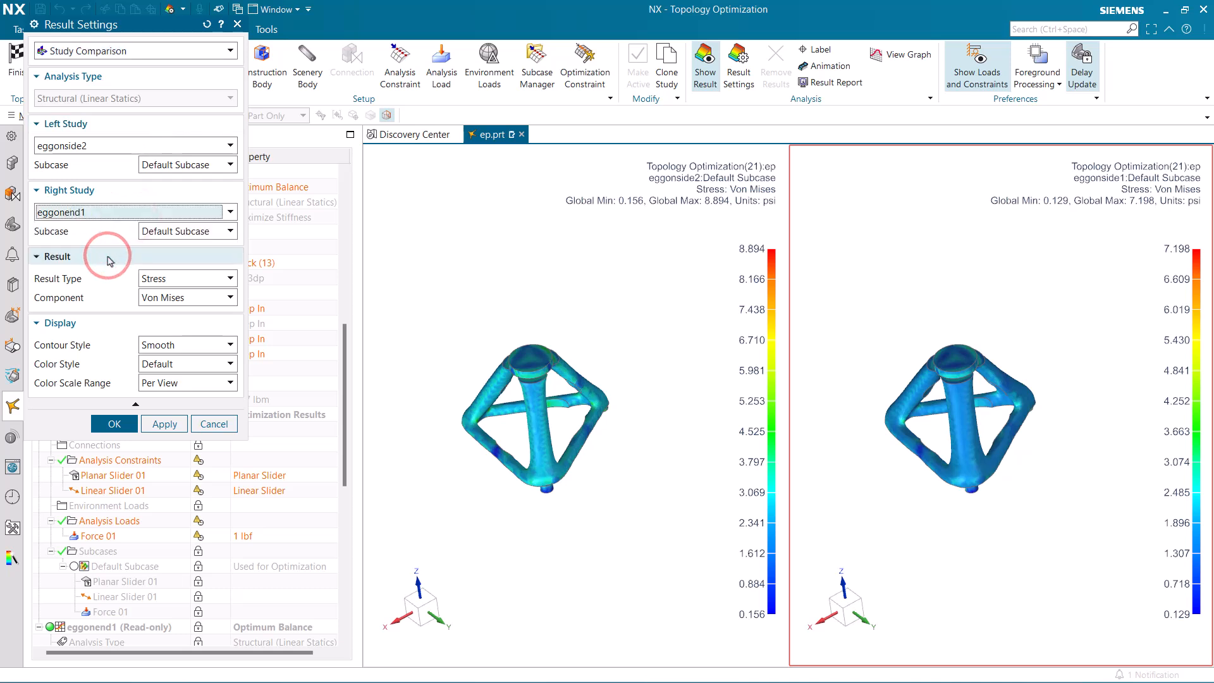
click(114, 424)
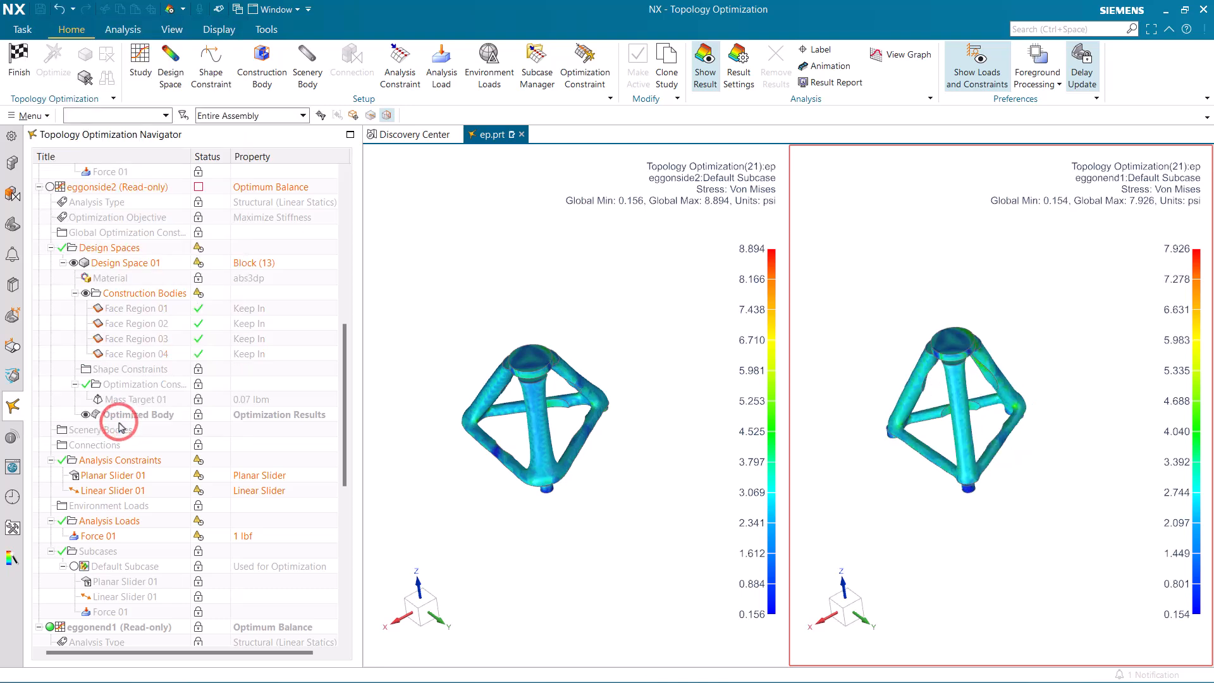
scroll(489, 455, up, 3)
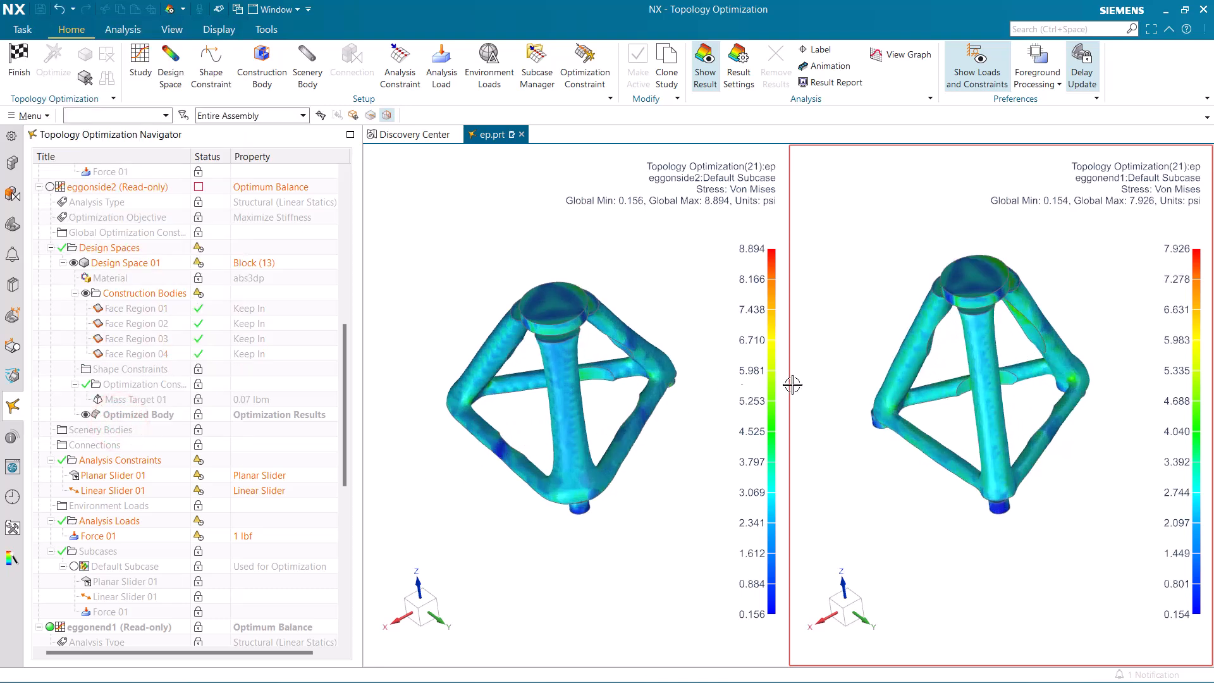
Step: Switch to the Excel results sheet and enter 7.93 as the eggonend1 stress in D4
key(alt+Tab)
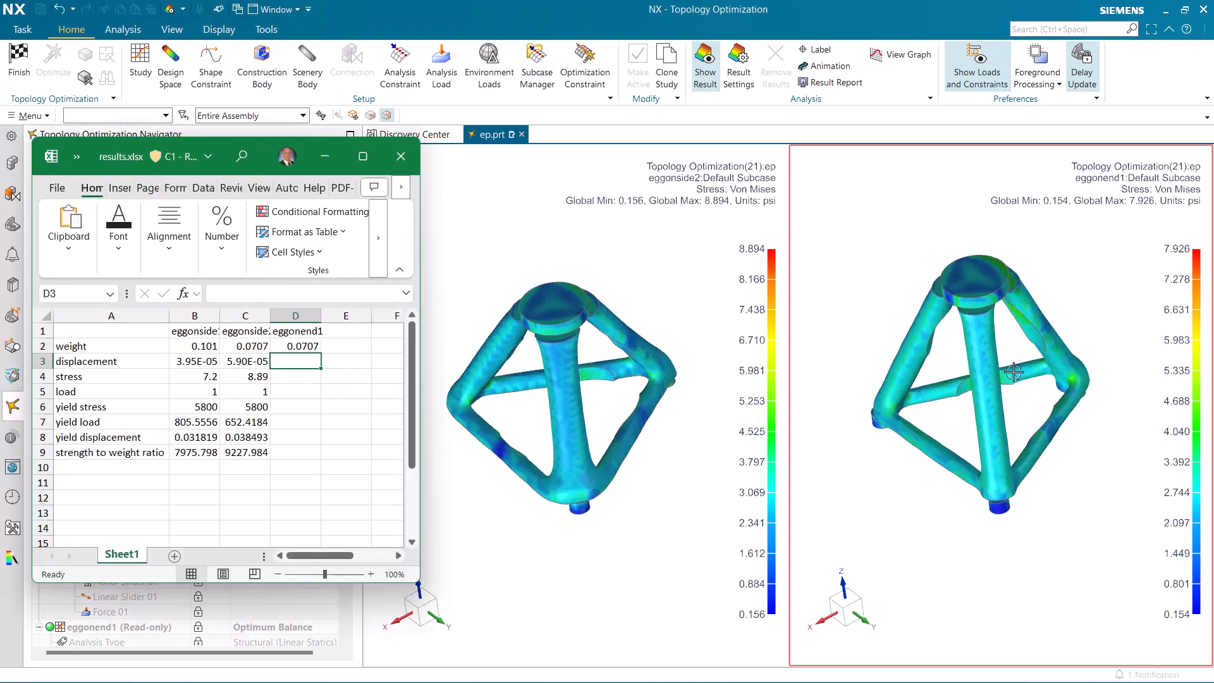
click(306, 378)
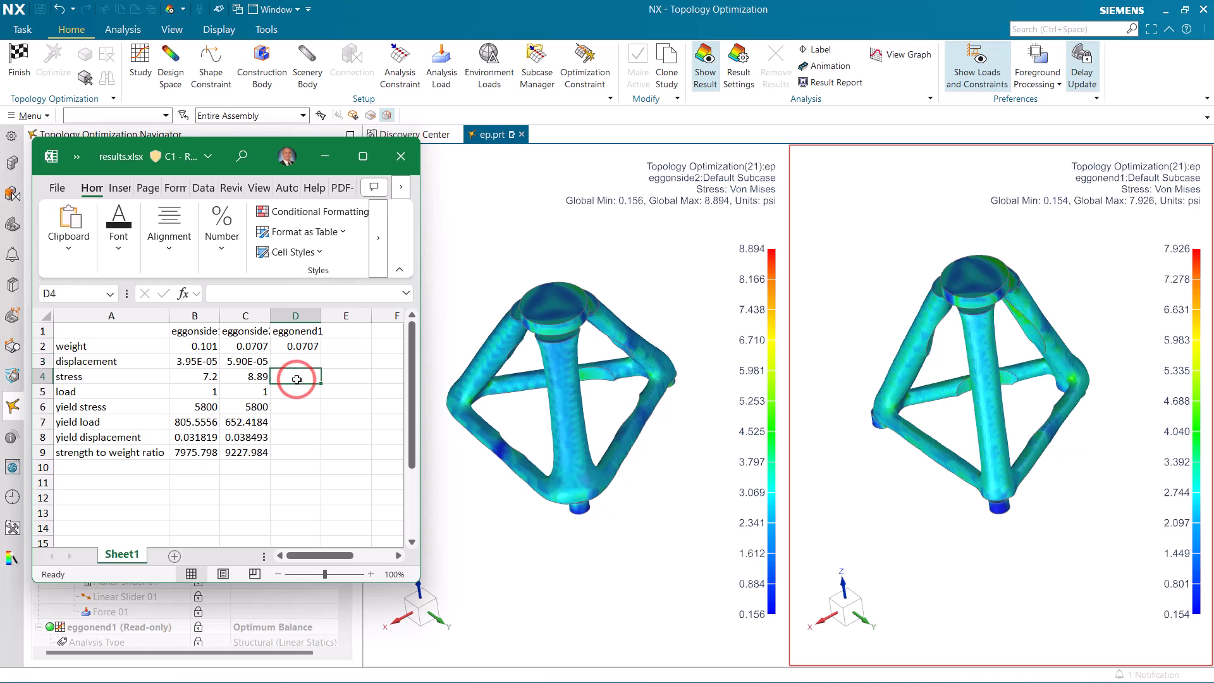
text(7.93)
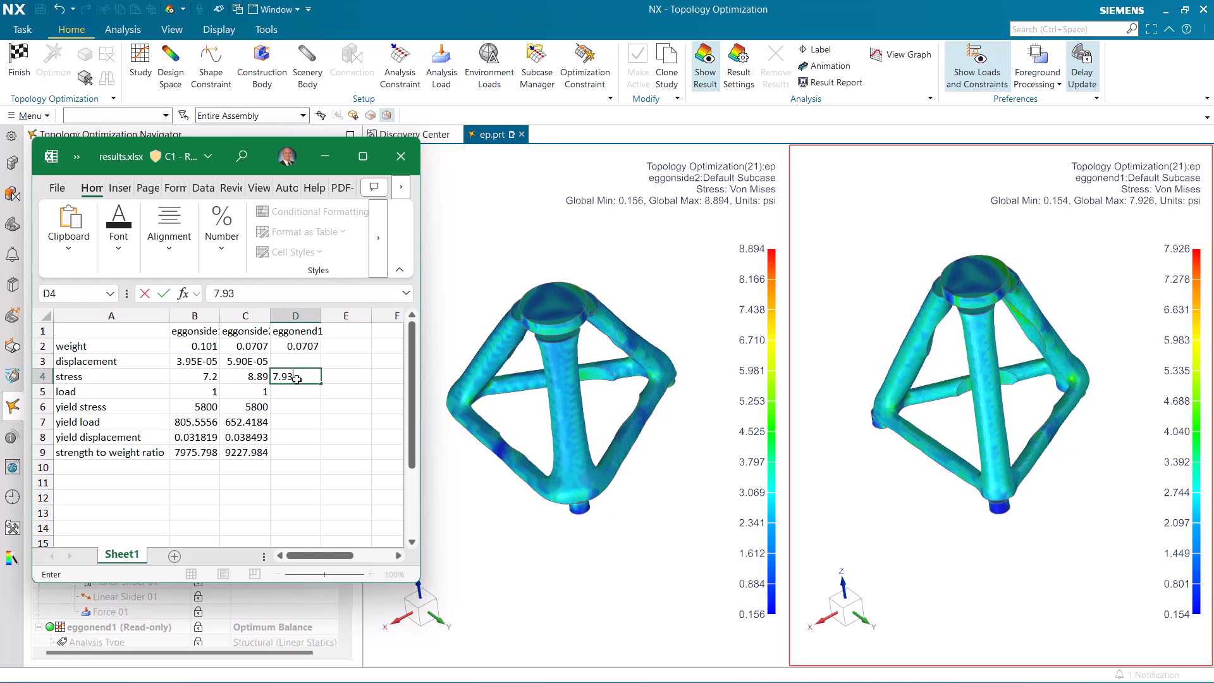
key(Return)
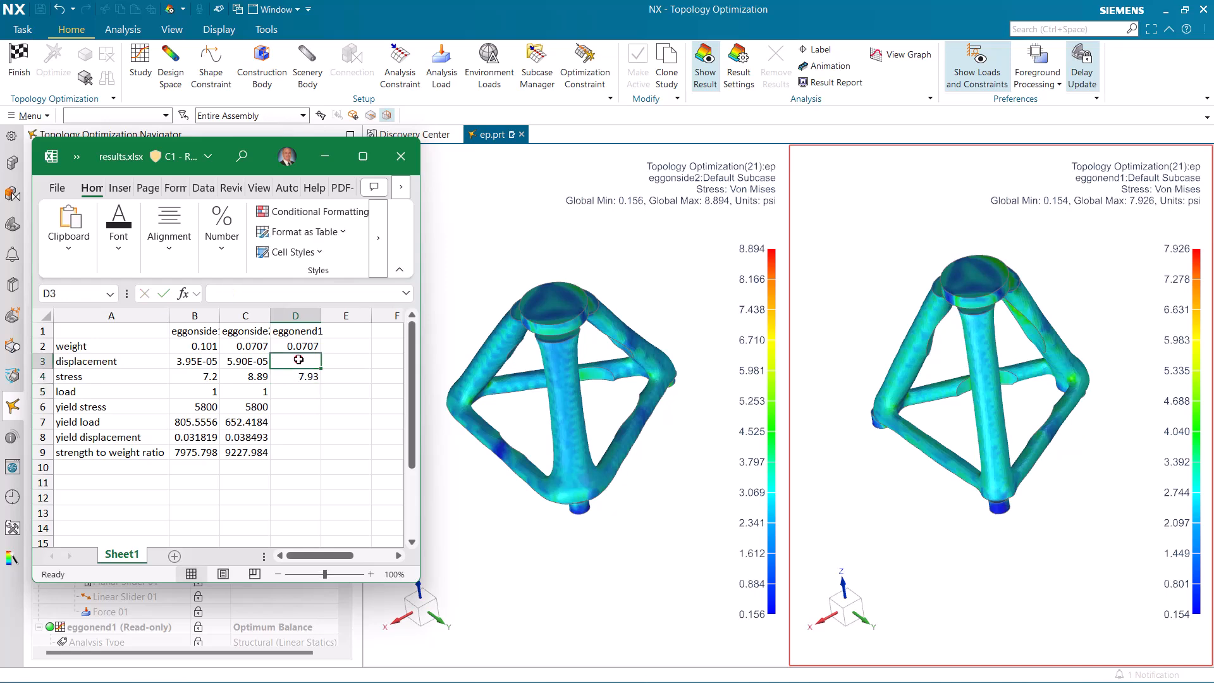
Step: In NX, set the study comparison's result type to Displacement with the Magnitude component
click(736, 71)
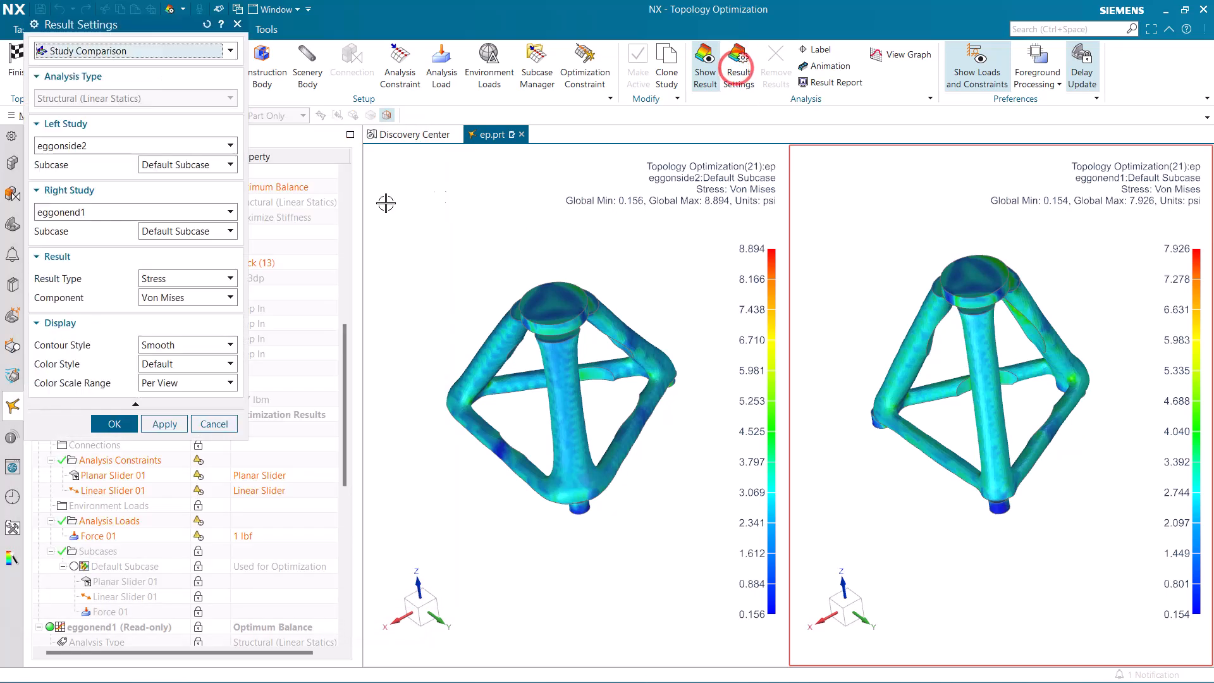
click(169, 278)
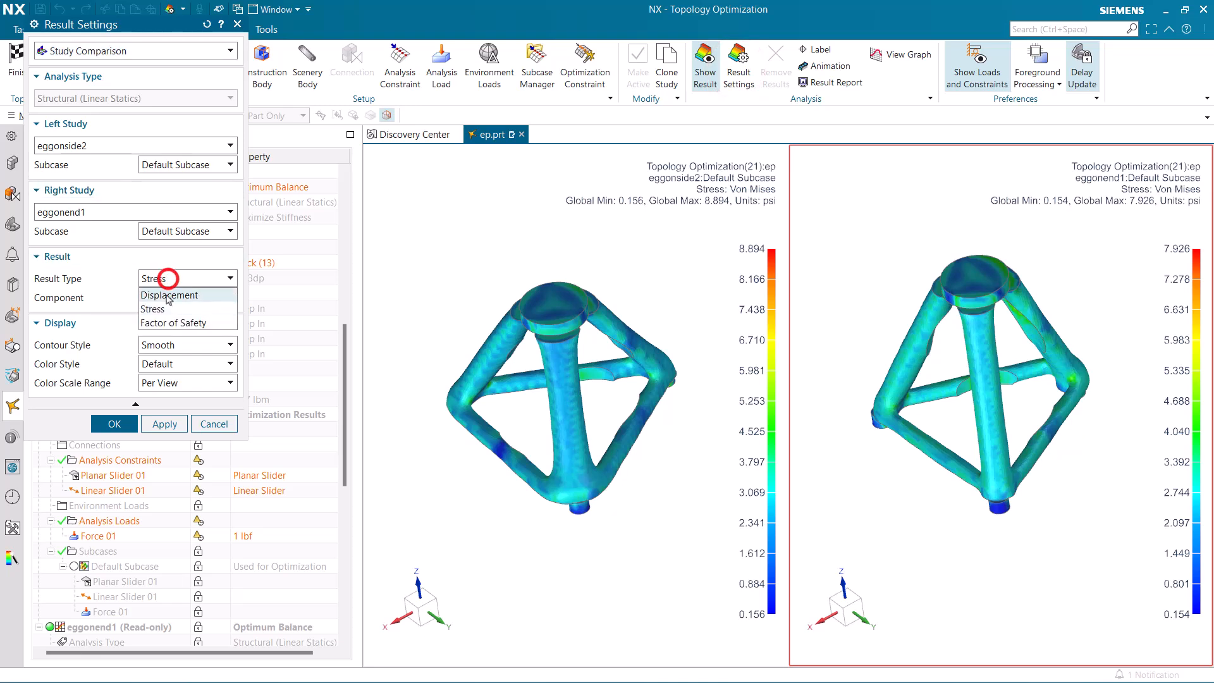
click(168, 293)
click(114, 423)
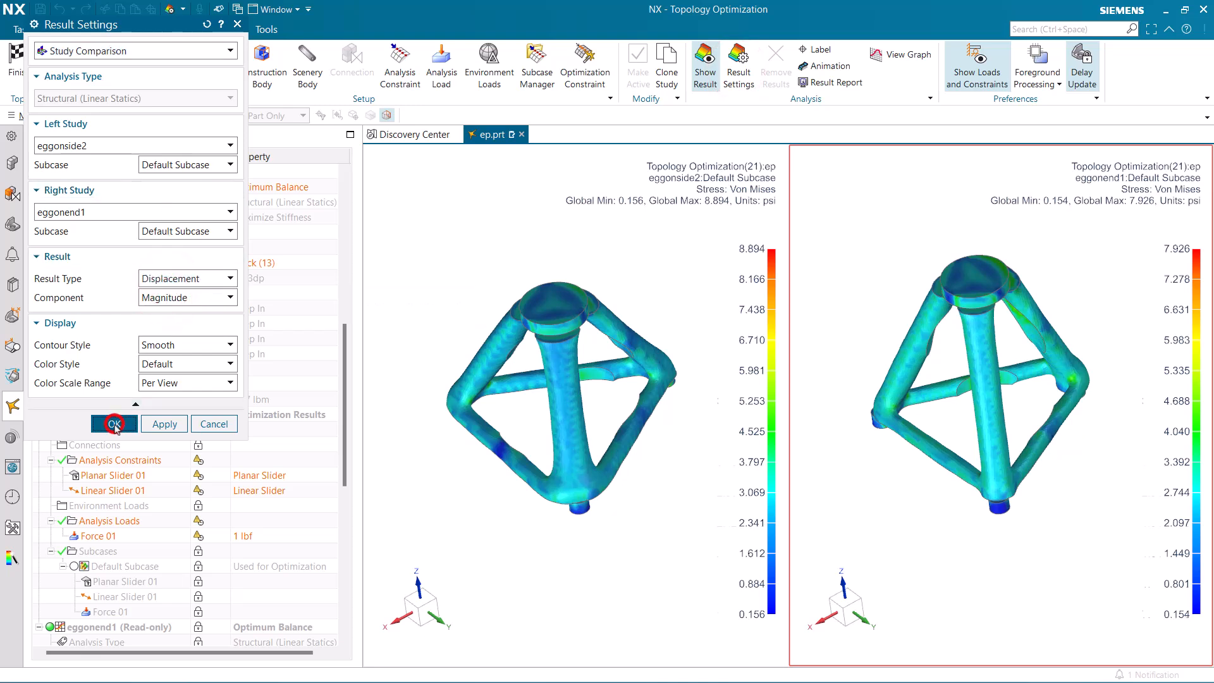
Step: Switch to the Excel results sheet and enter 5.56e-5 as the eggonend1 displacement in D3
key(alt+Tab)
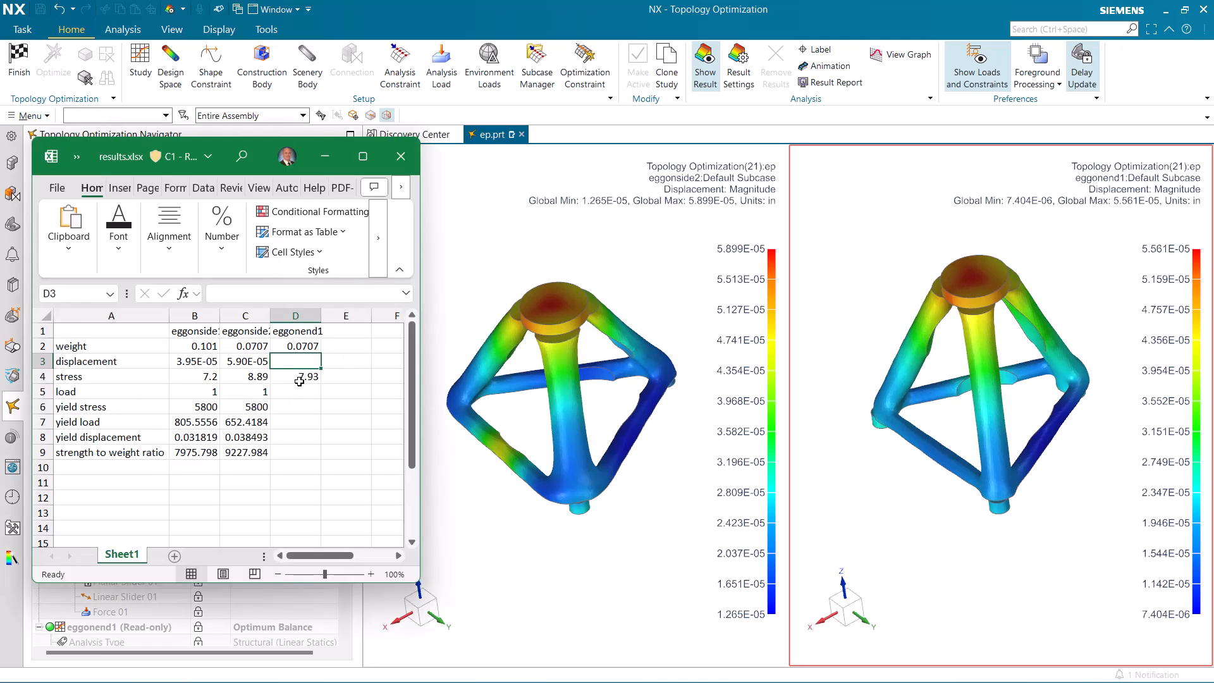
text(5.56e-5)
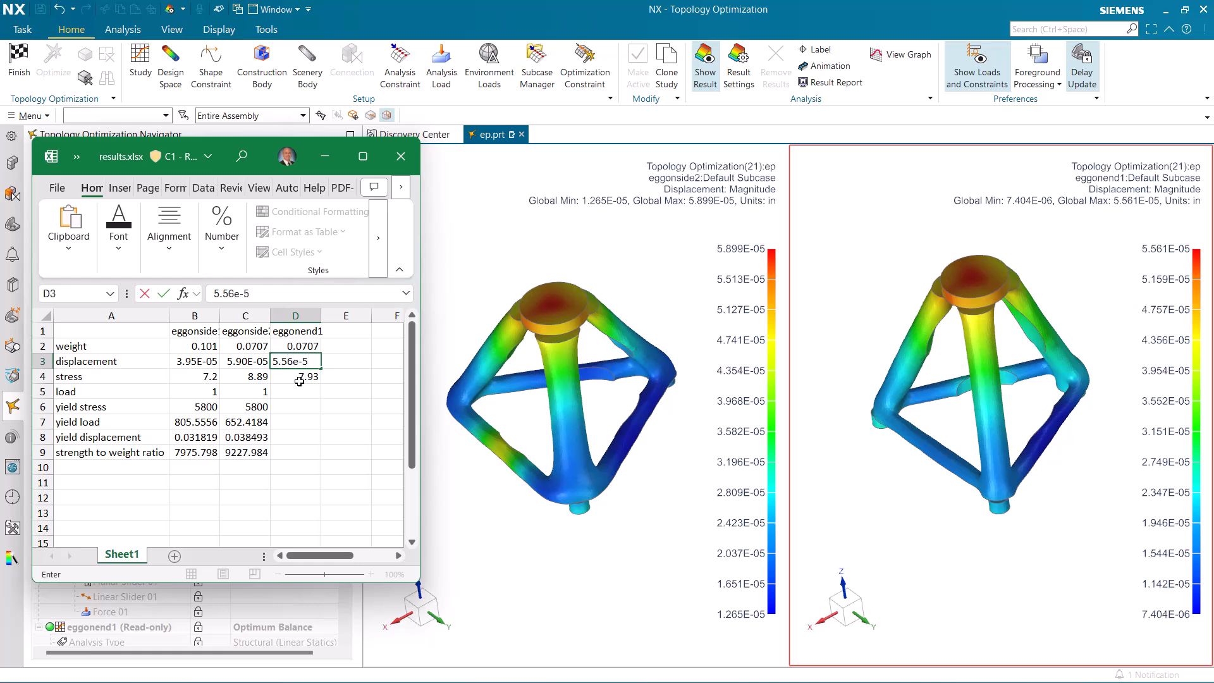
key(Return)
Step: Copy C5:C9, from load through strength to weight ratio, into the eggonend1 column from D5 and check the copied formulas
drag(256, 390, 262, 450)
key(ctrl+c)
click(305, 392)
key(ctrl+v)
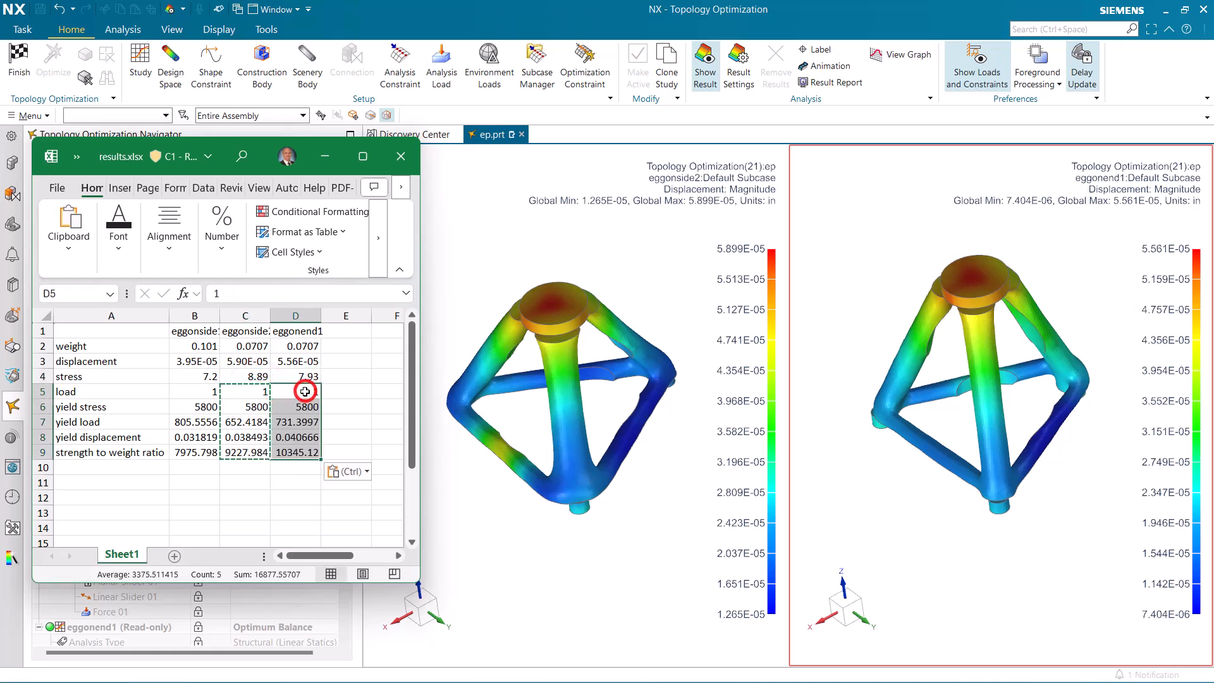
click(295, 471)
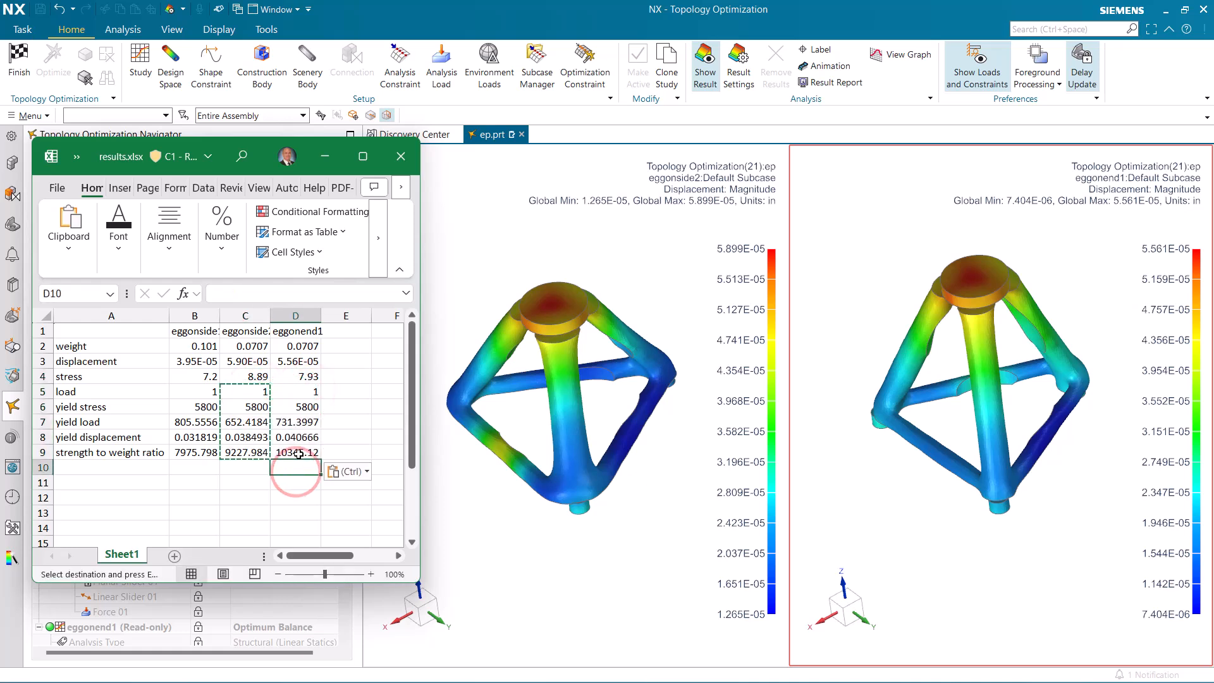
click(295, 451)
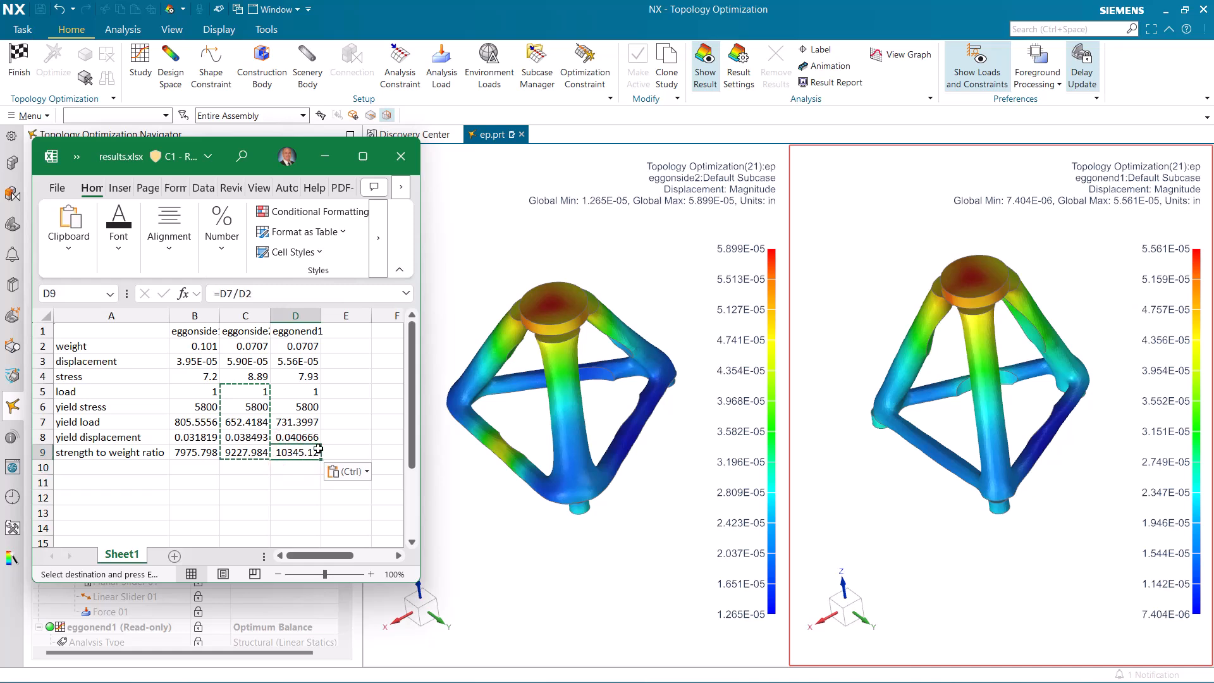
click(312, 437)
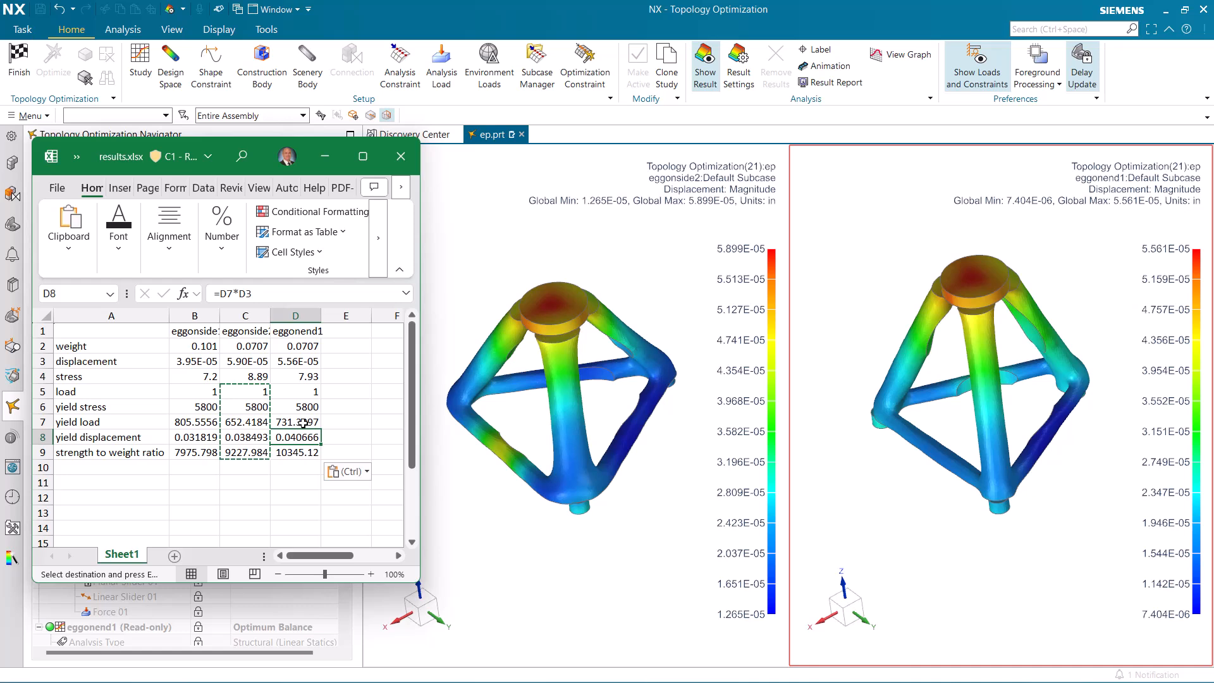
Step: Save the results.xlsx workbook and minimize its window
click(77, 156)
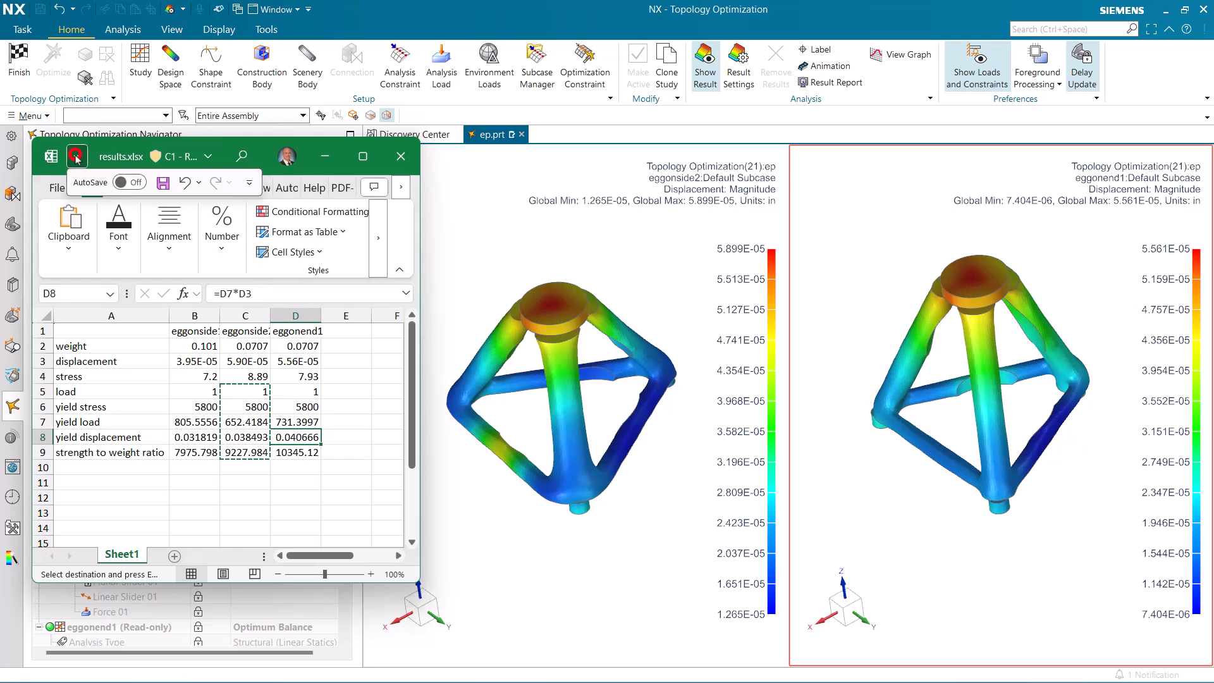
click(163, 184)
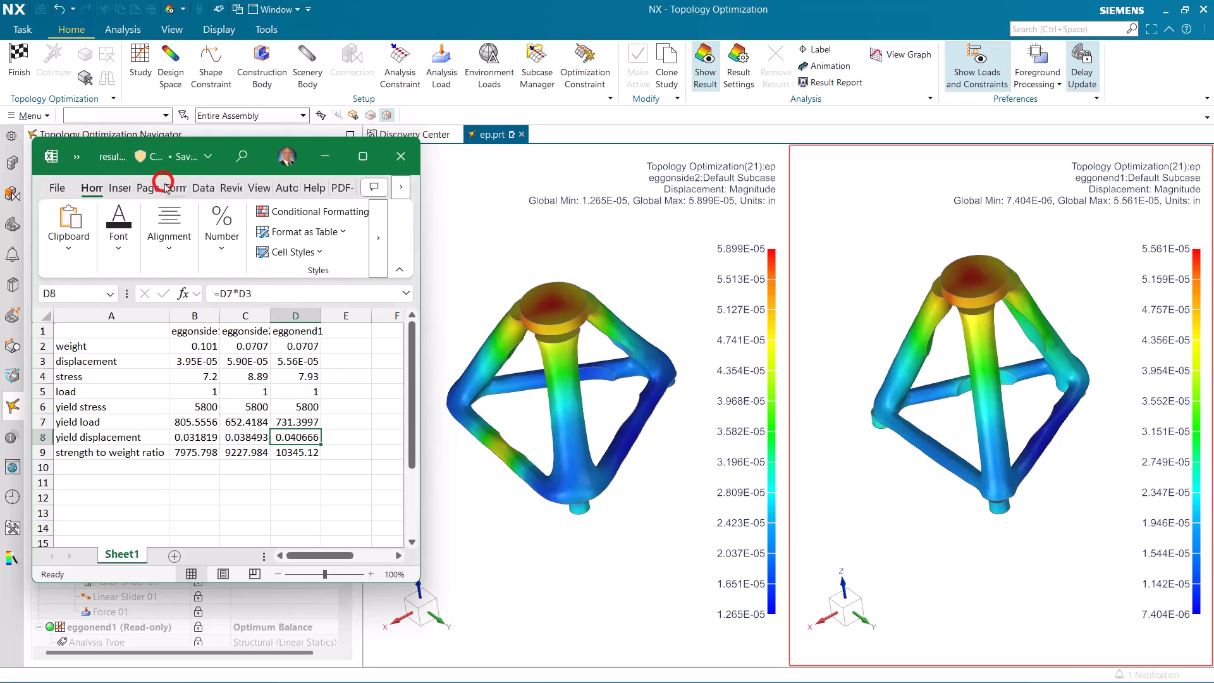
click(325, 158)
Step: Finish the topology optimization task and return to Modeling in NX
click(19, 56)
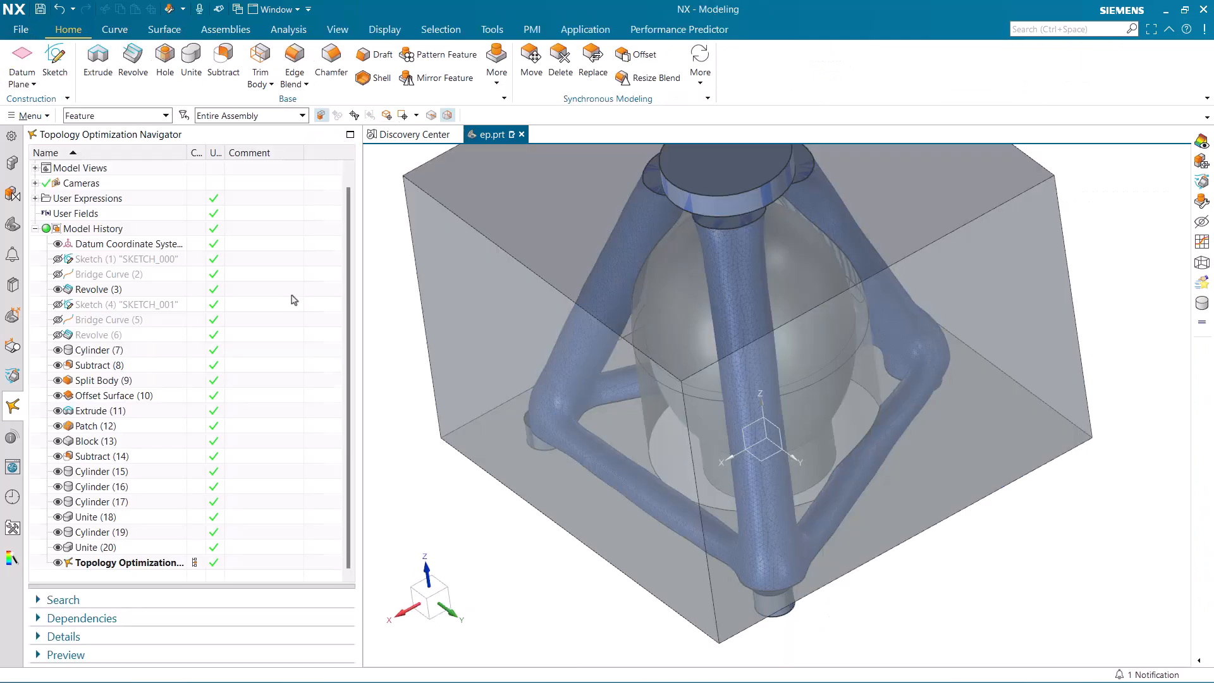
scroll(623, 533, down, 3)
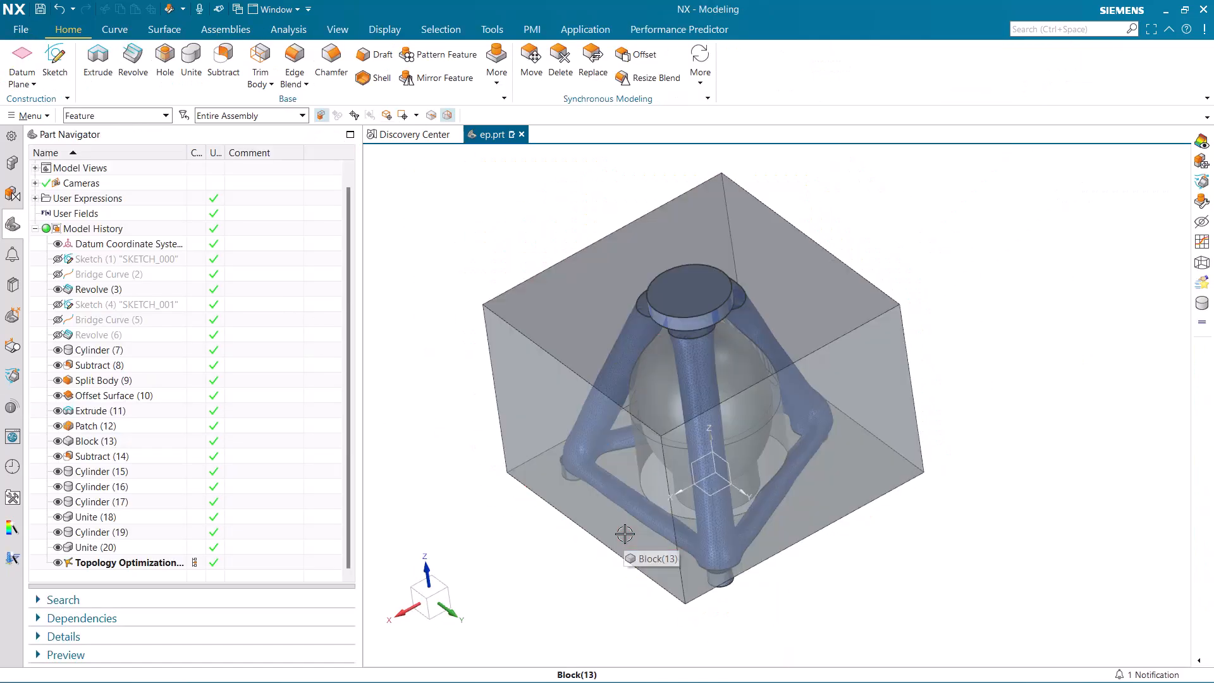
middle_drag(422, 502, 439, 484)
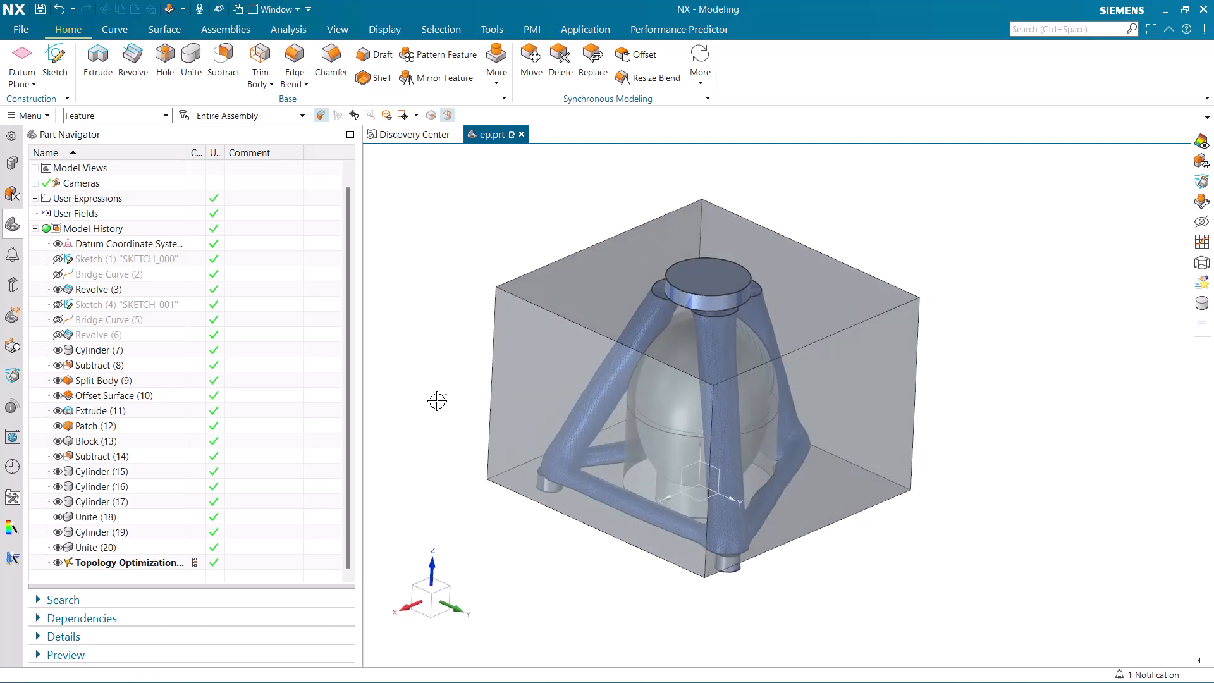
Step: Enable the Polygon Modeling tools and load the optimized body into Cleanup Facet Body as an editable, non-associative copy
right_click(779, 33)
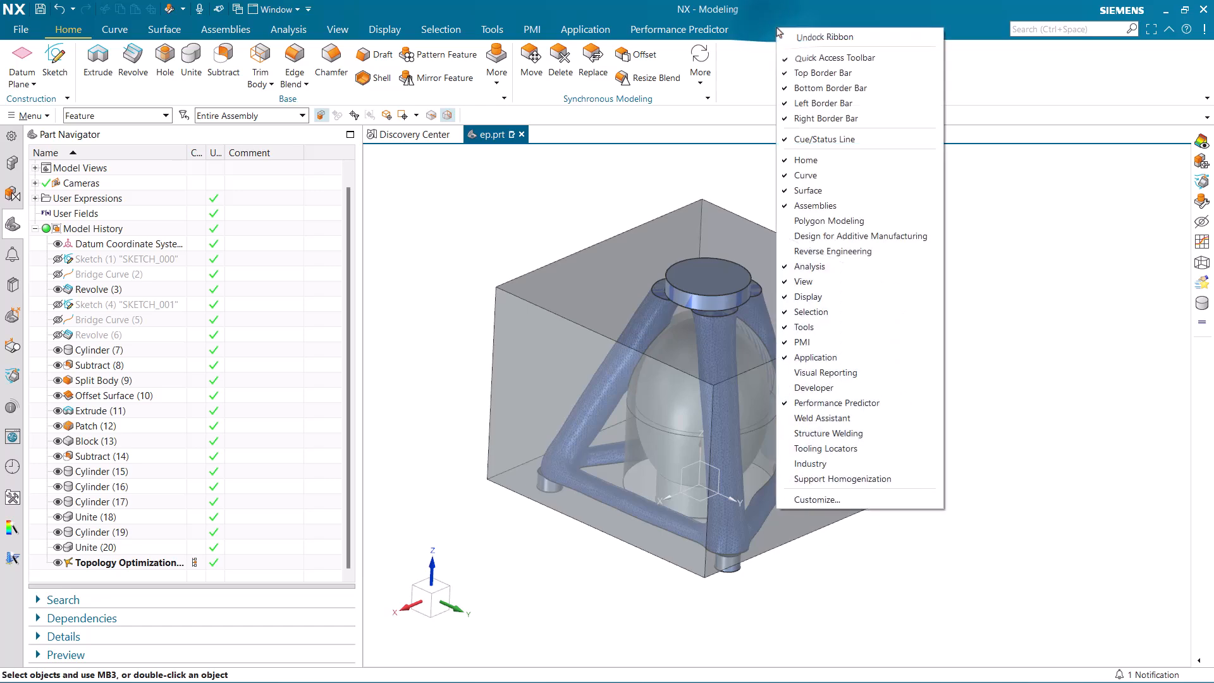
click(848, 220)
click(114, 76)
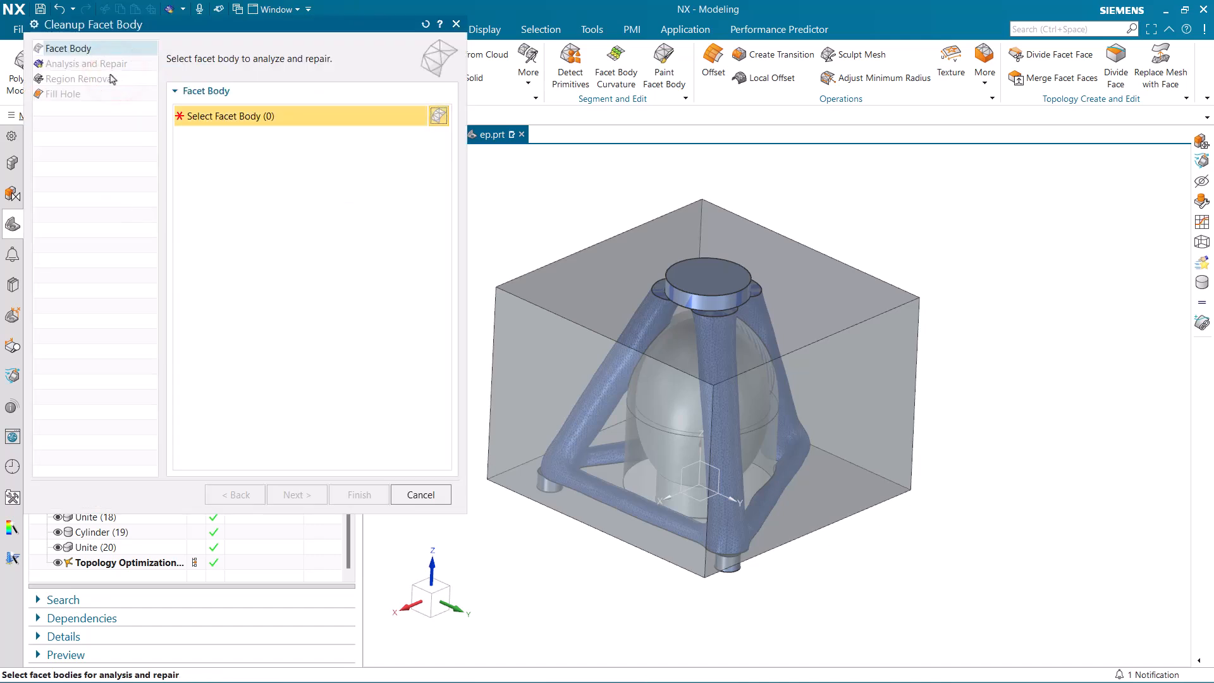
middle_drag(592, 605, 560, 534)
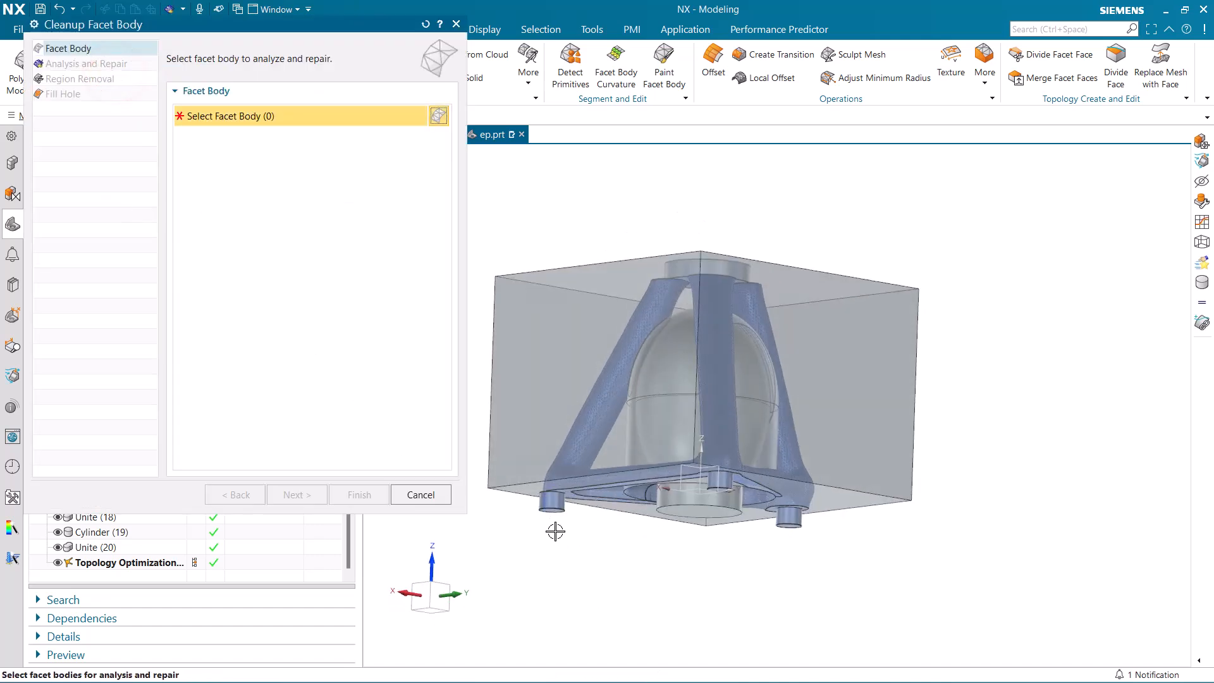
click(553, 509)
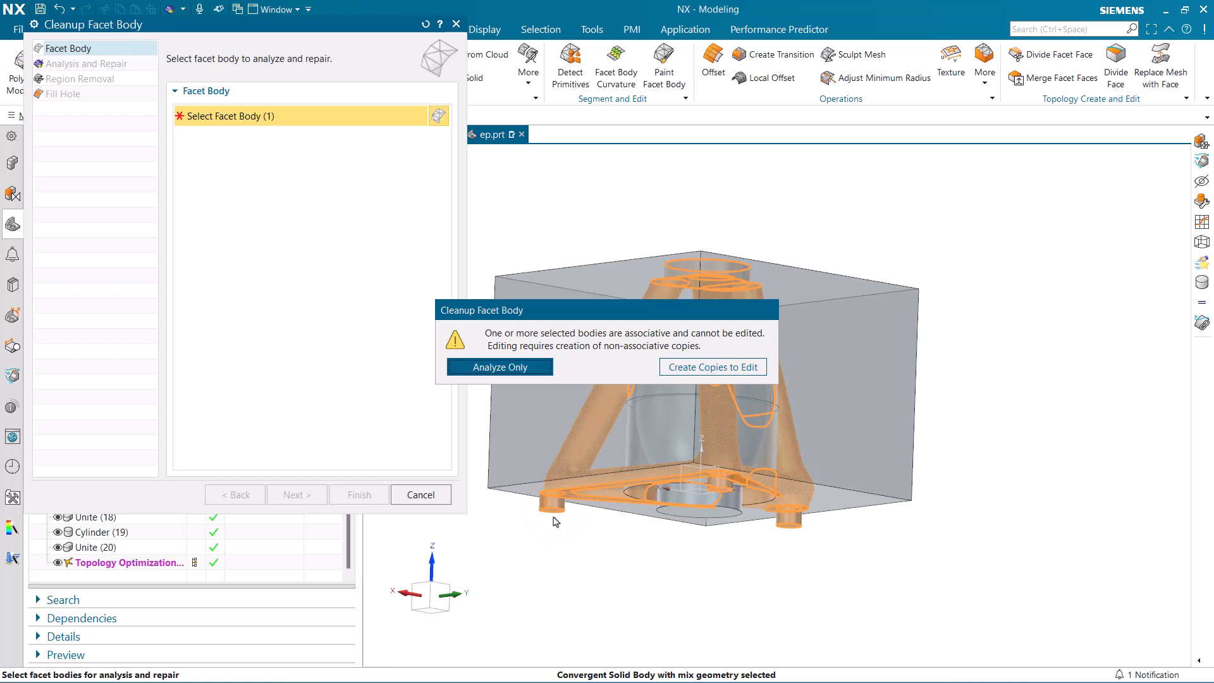
click(712, 368)
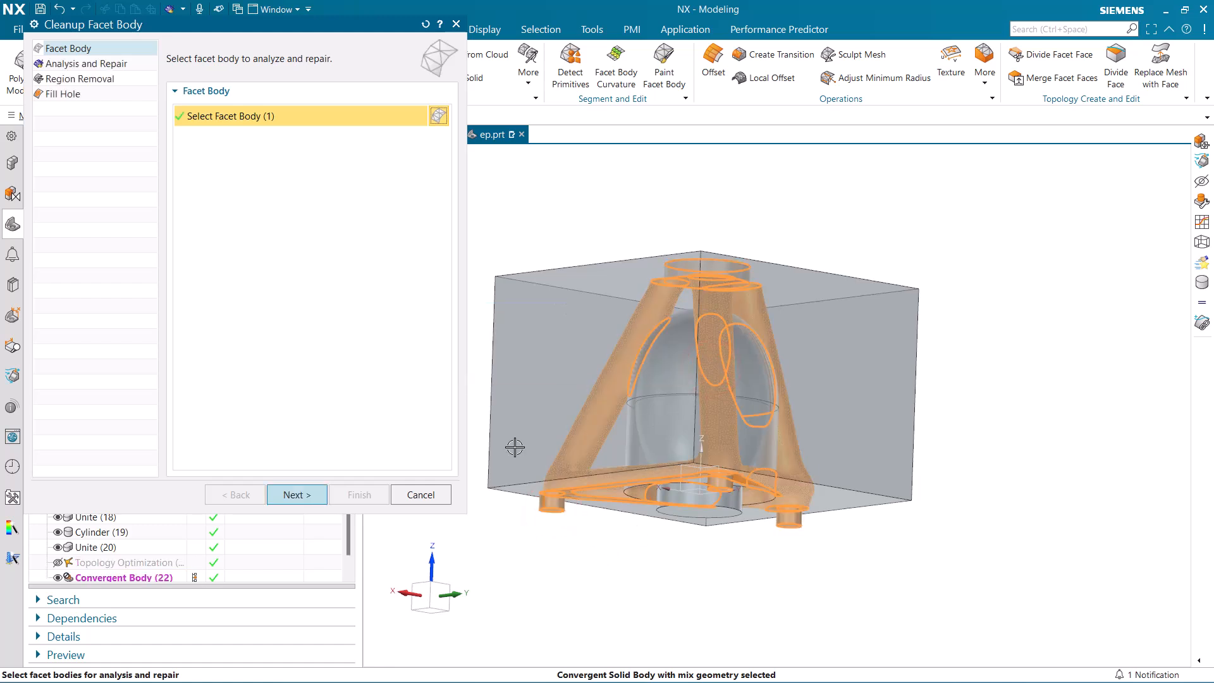
Step: Analyze the copied facet body with all five checks enabled, repair its defects and finish the cleanup
click(73, 65)
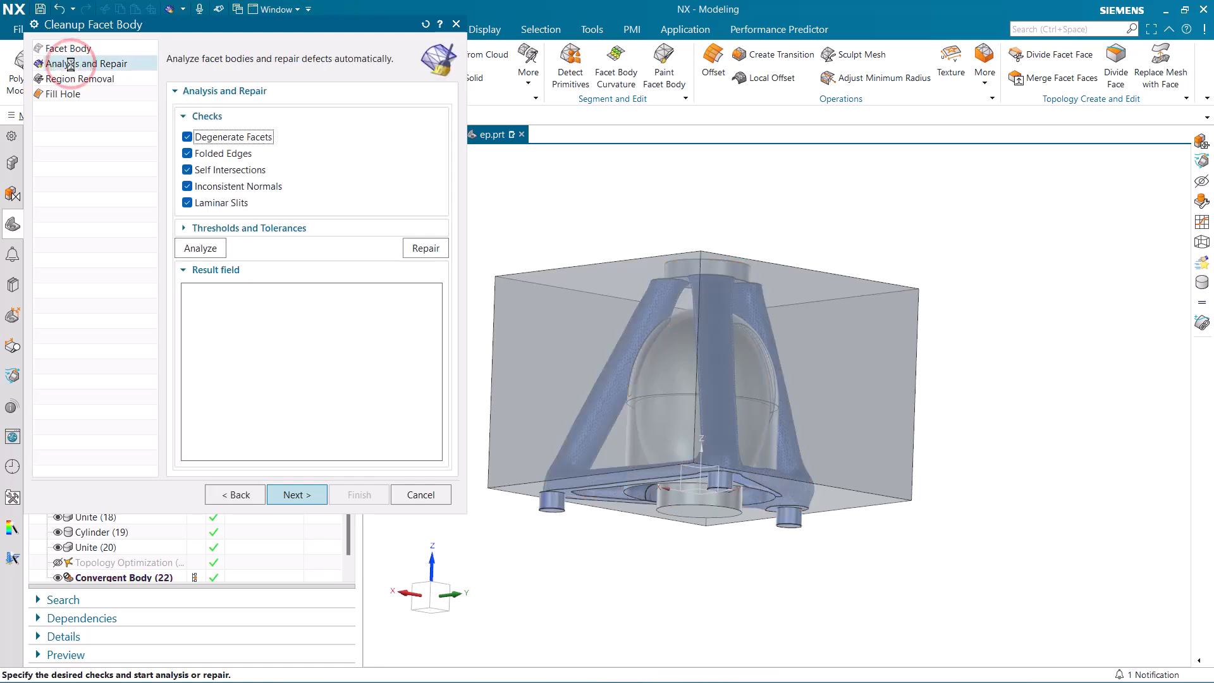
click(201, 247)
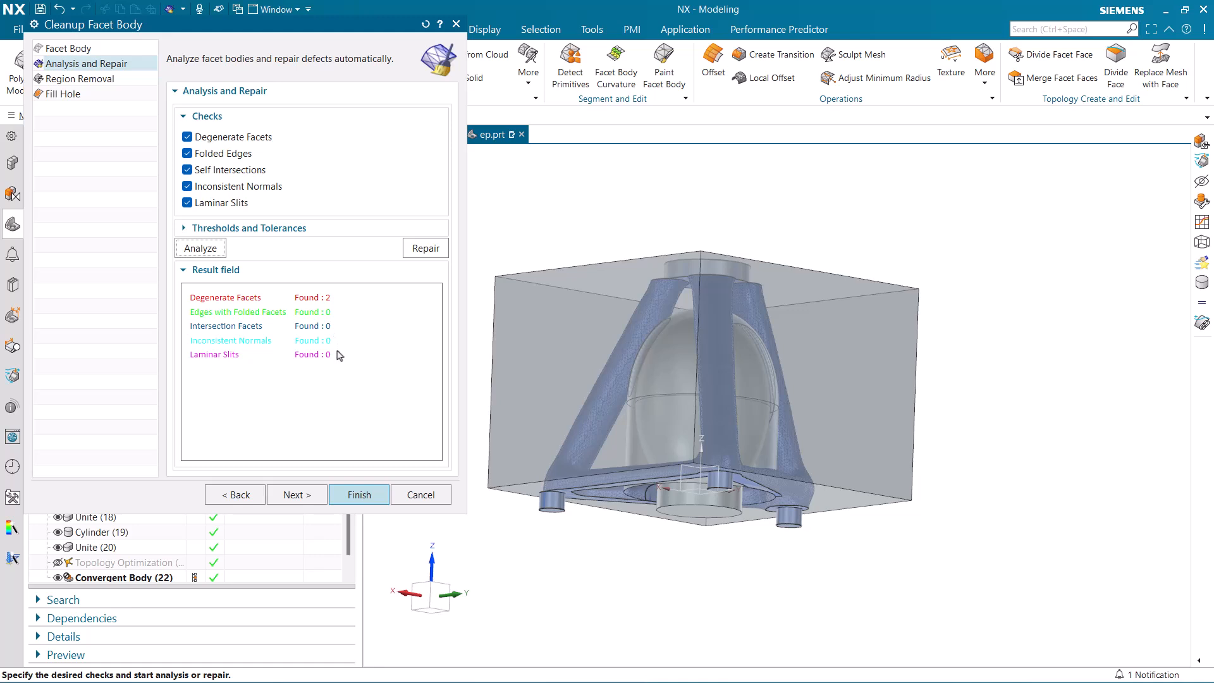
click(420, 250)
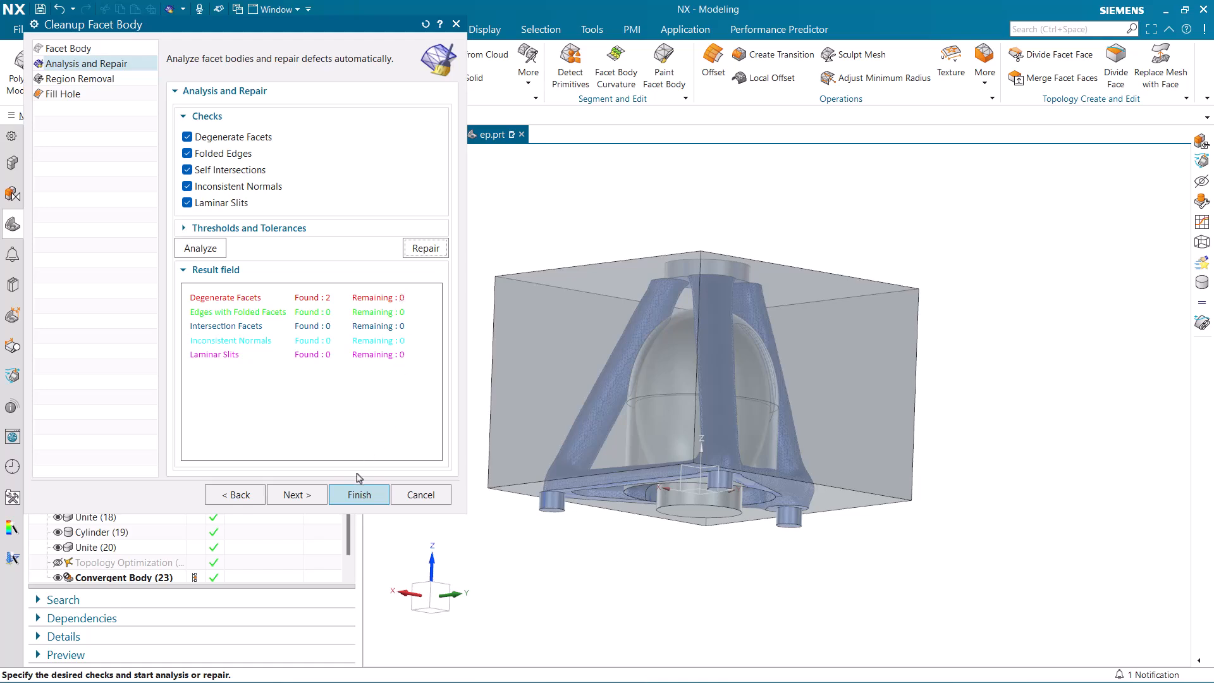
click(357, 495)
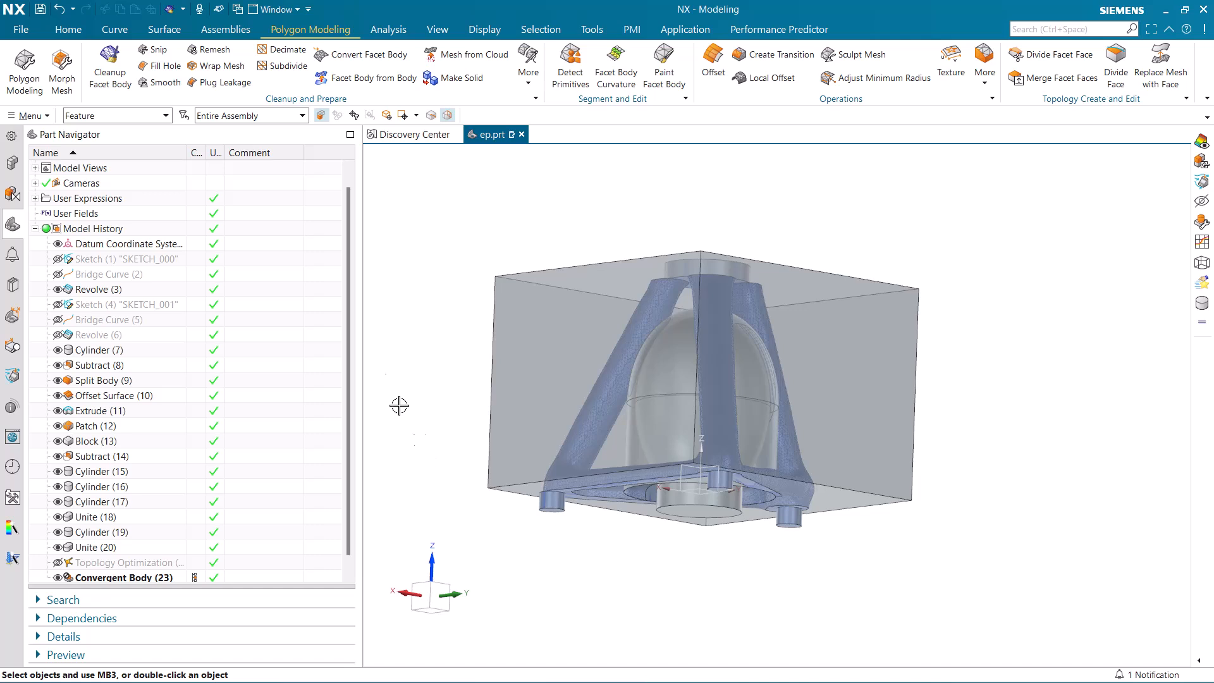
Step: Start an STL export and set its output file to ep.stl in the additiveeggprotector\demo3 folder
click(29, 117)
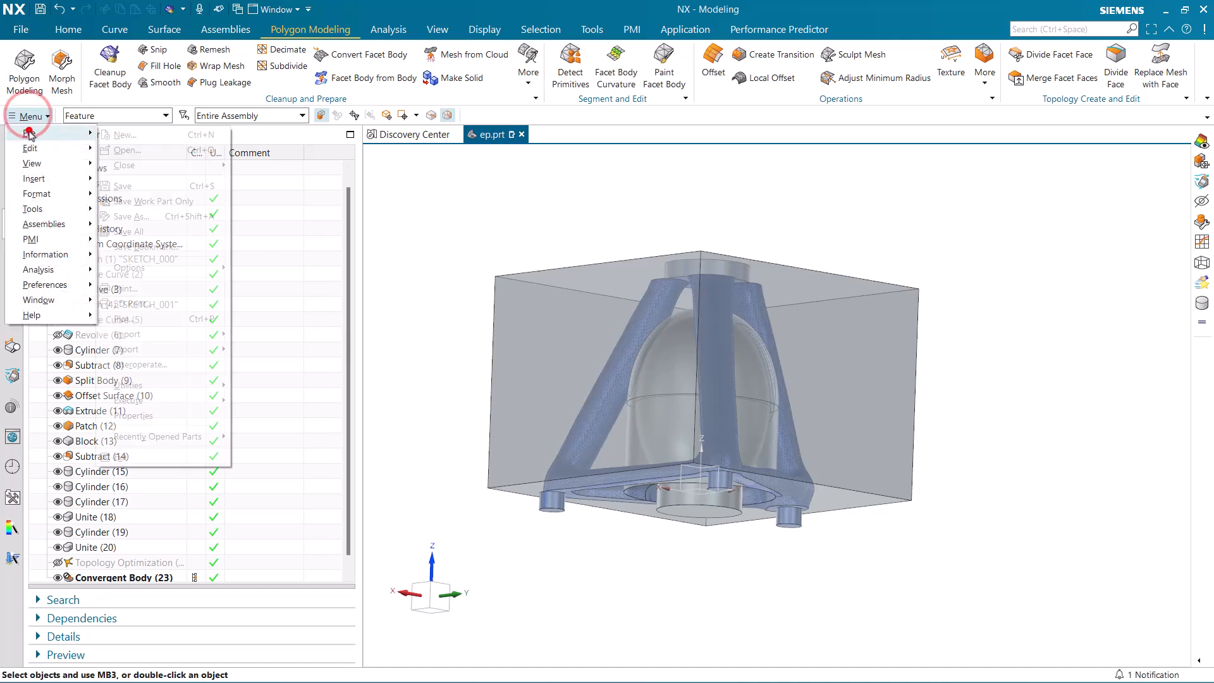
click(29, 132)
click(165, 349)
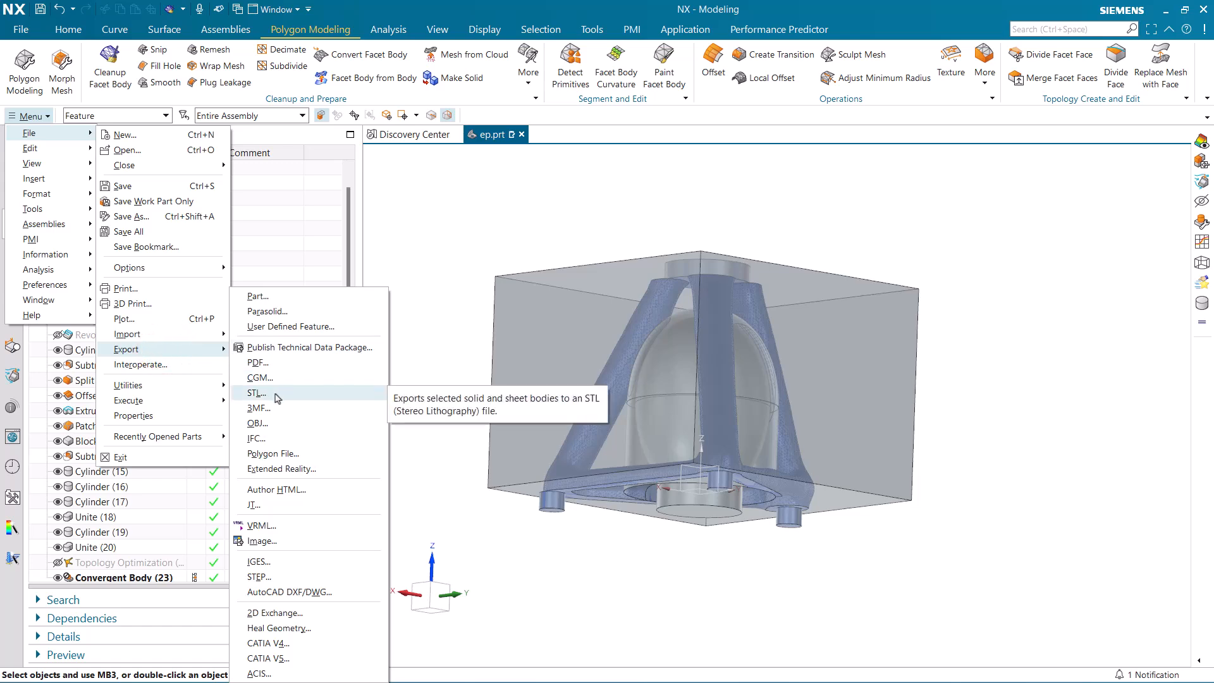
click(275, 393)
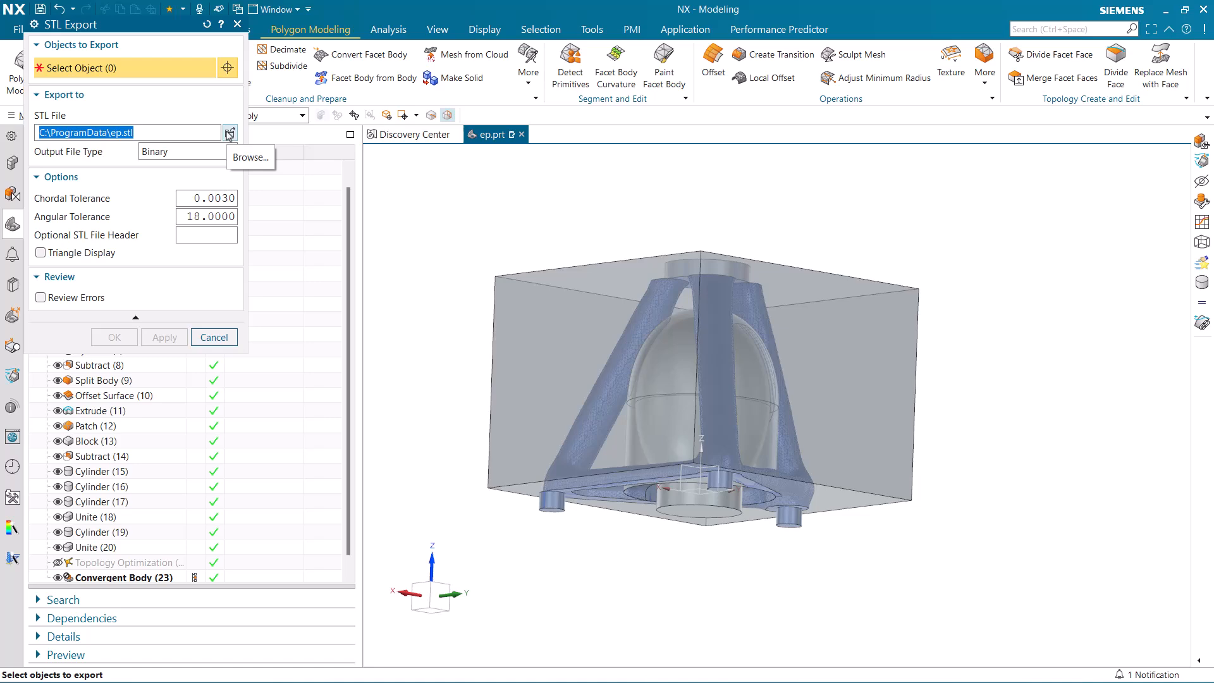
click(229, 133)
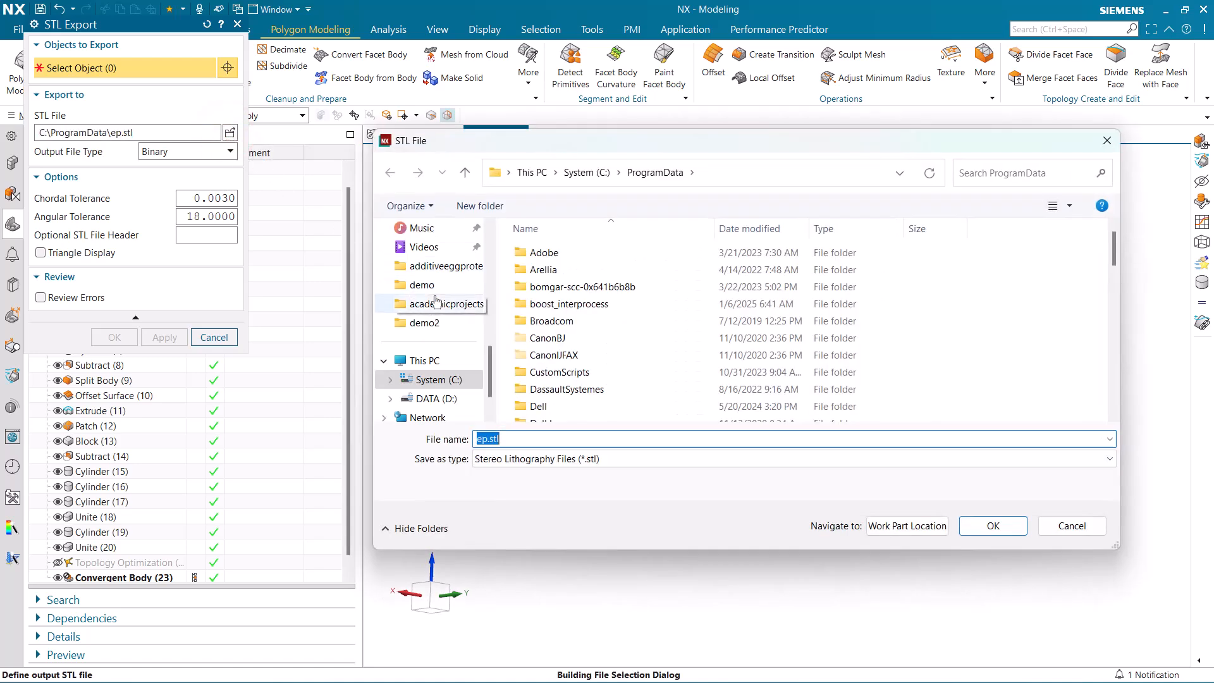
click(405, 266)
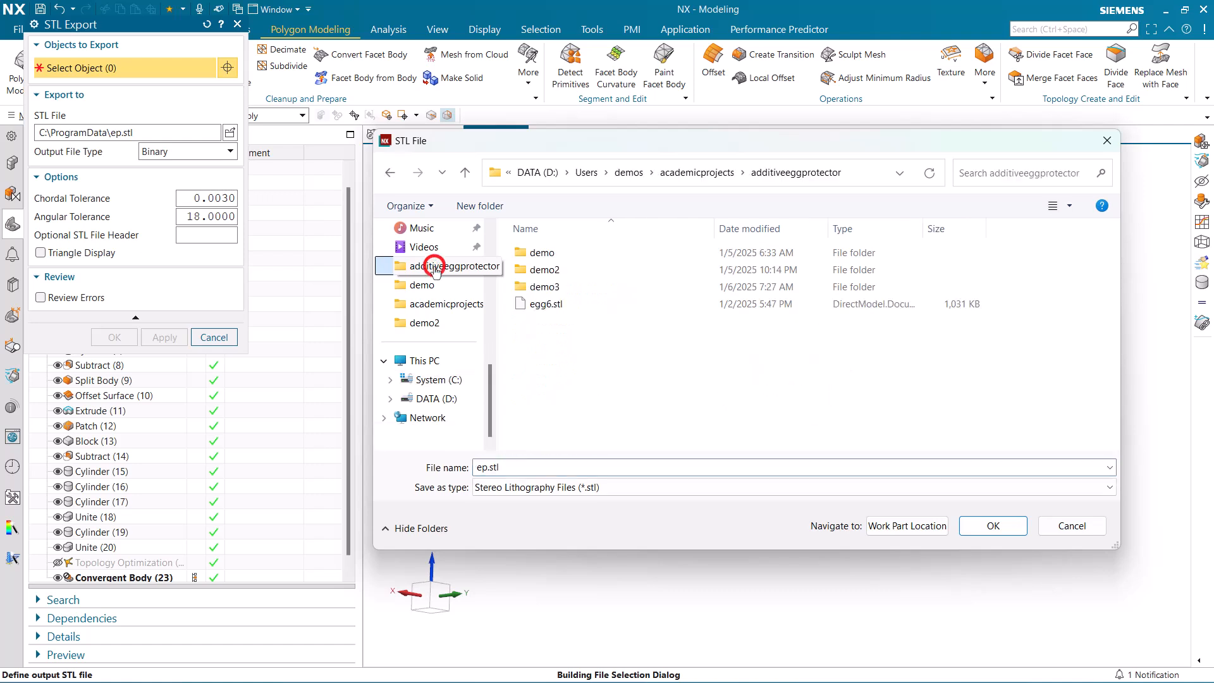
double_click(545, 288)
double_click(526, 467)
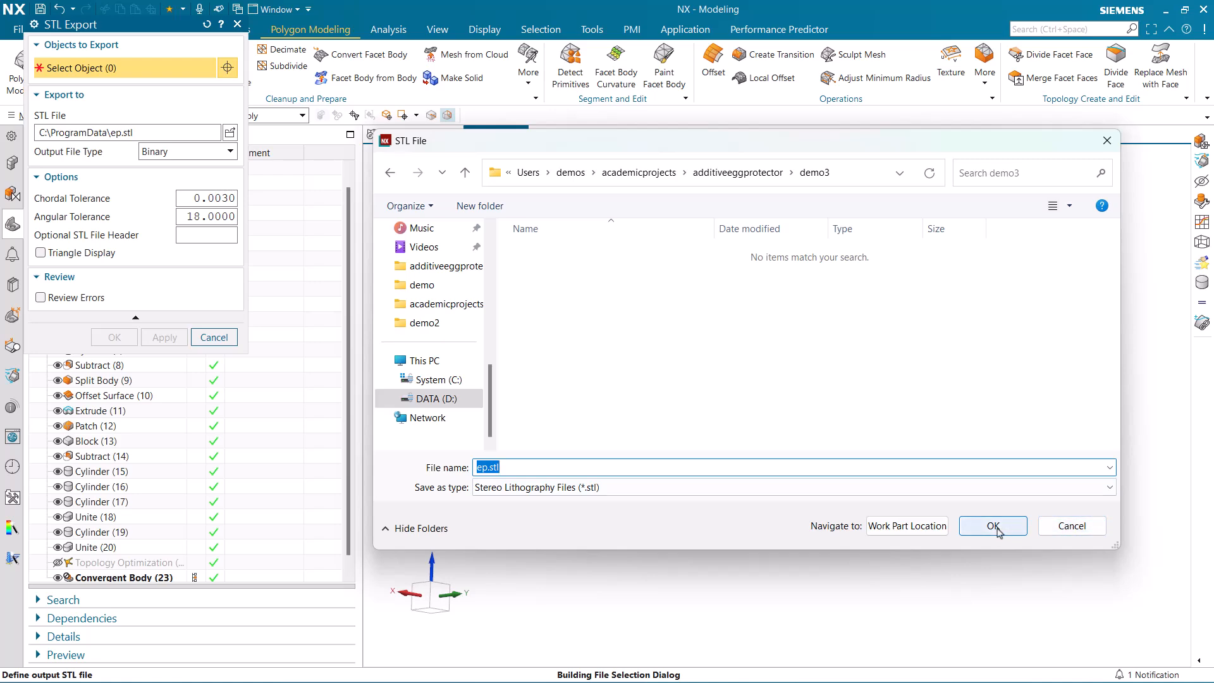
click(993, 526)
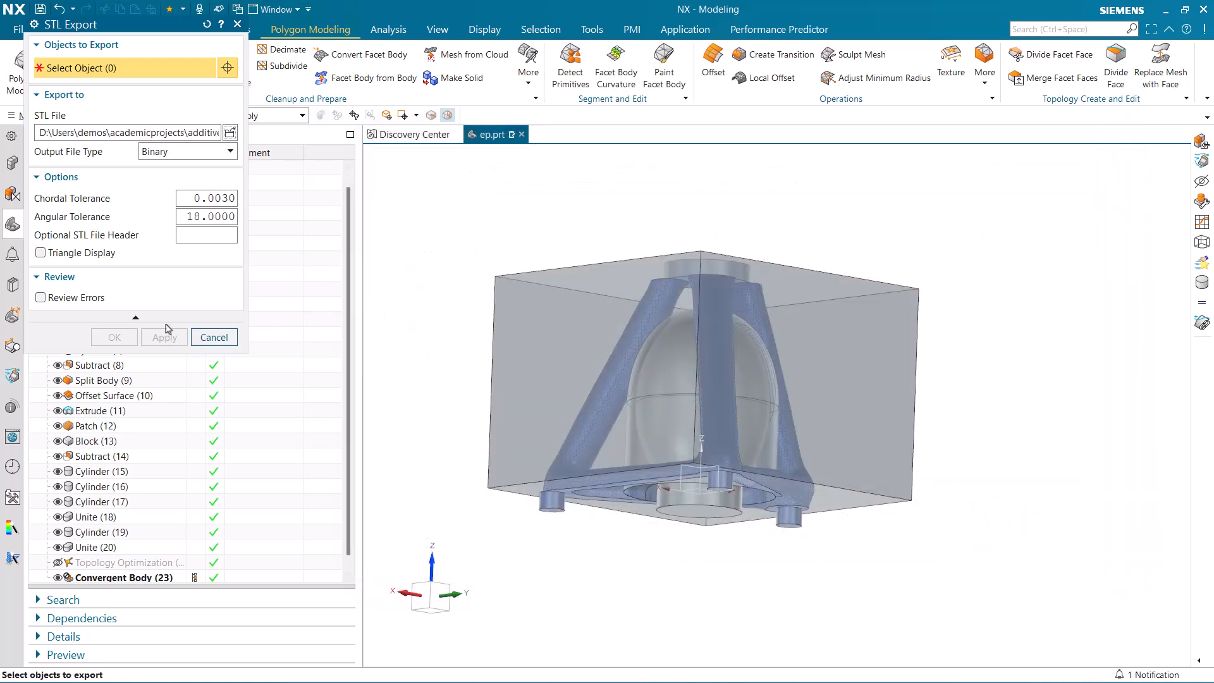
Step: Export the repaired convergent body as a binary STL with Review Errors enabled
click(552, 510)
click(50, 297)
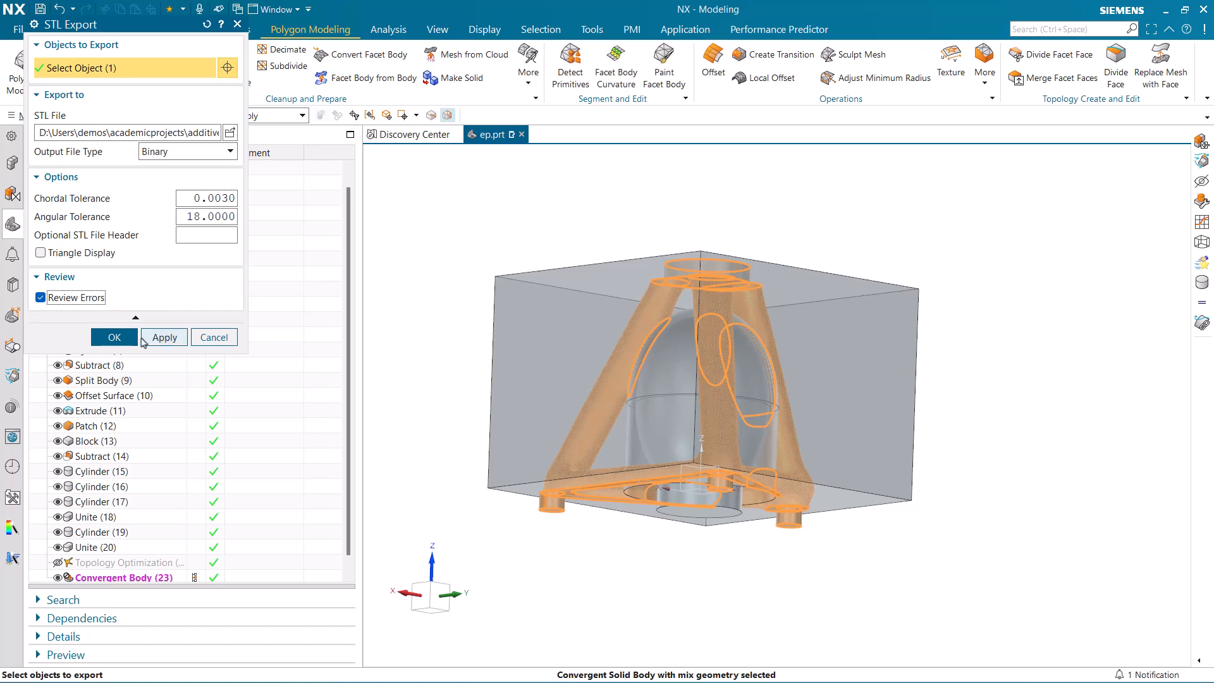
click(153, 338)
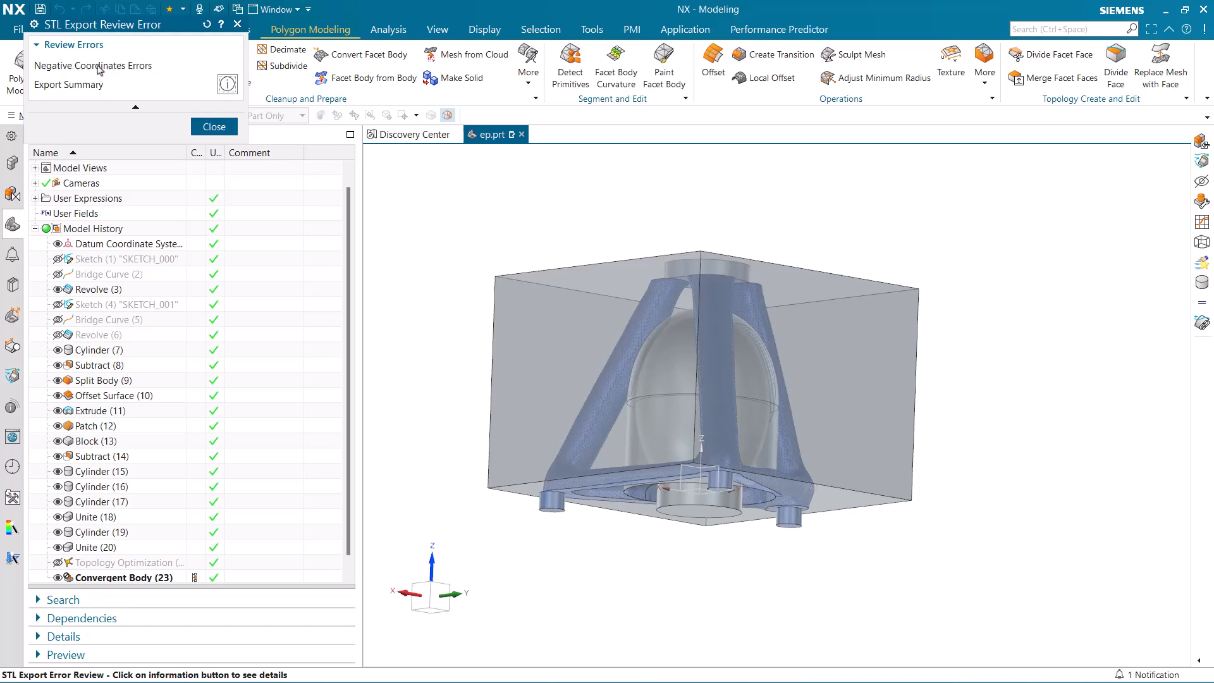
Step: Examine the STL export summary for errors and close the export
click(222, 85)
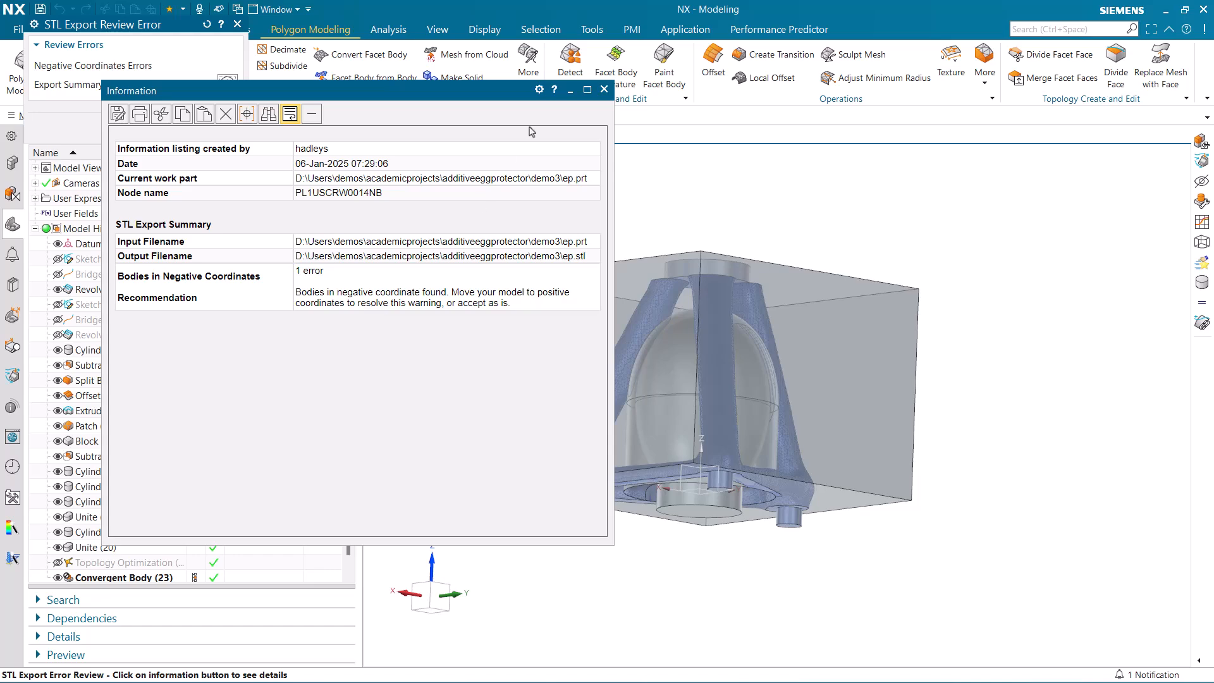
click(603, 90)
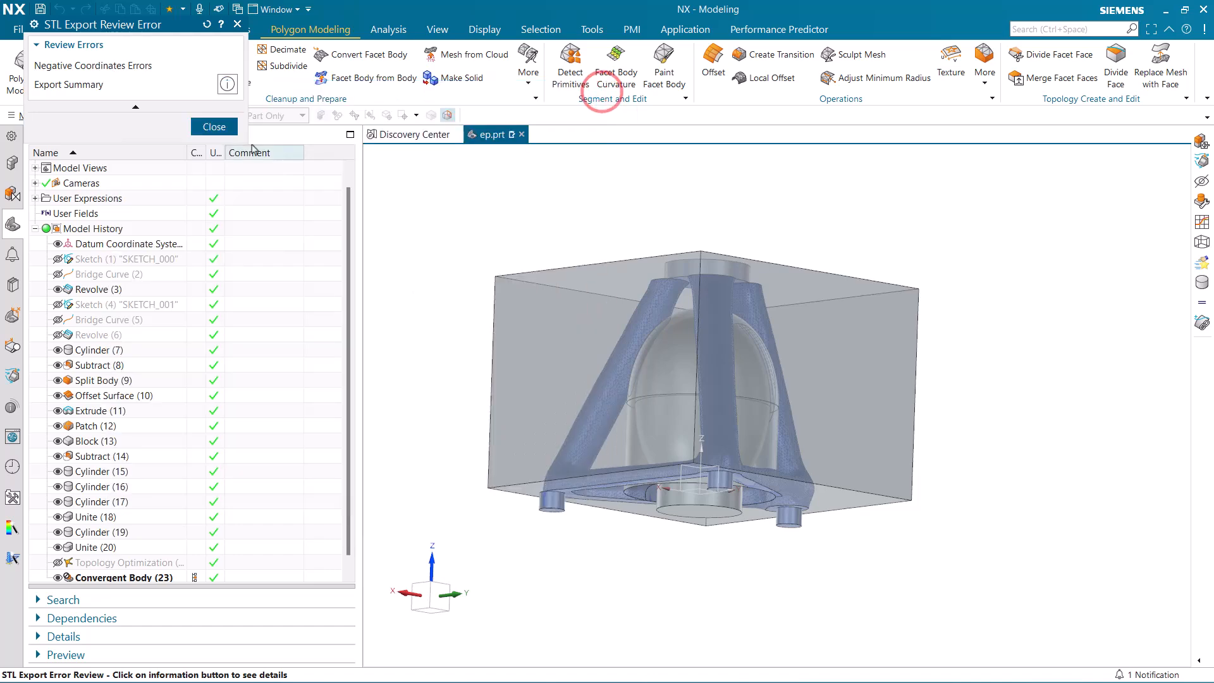
click(217, 123)
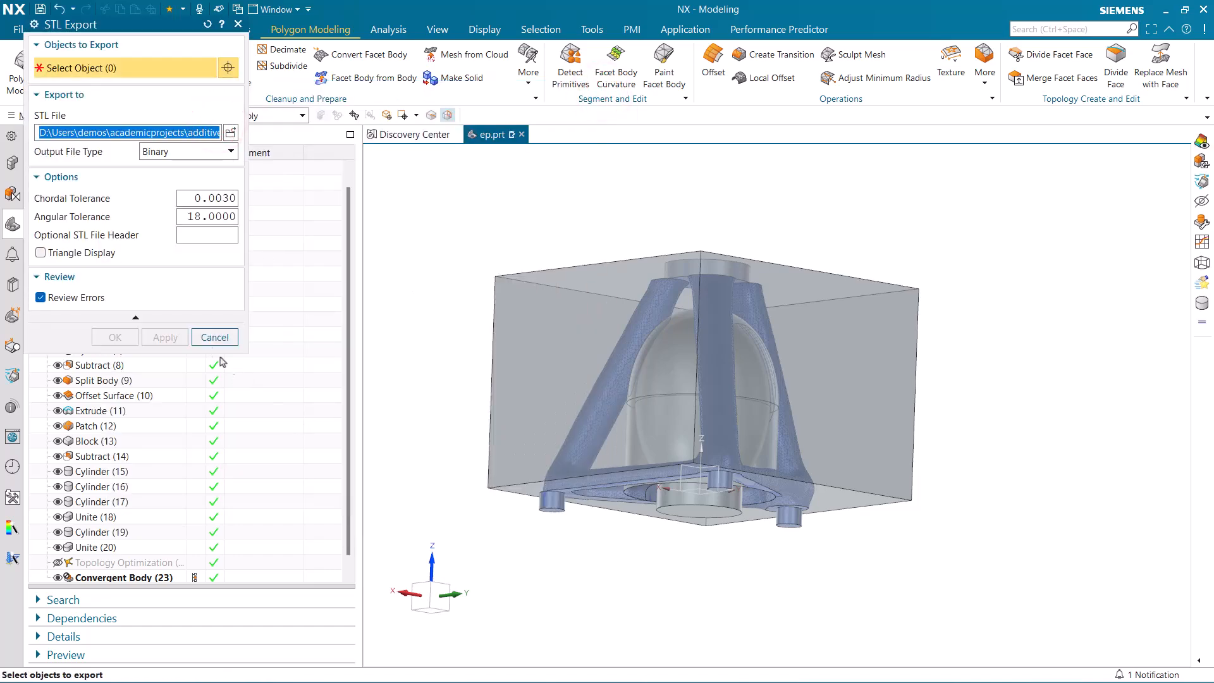
click(209, 338)
Step: Start Move Object and select the repaired convergent body together with the short cylindrical plug at its base
scroll(344, 398, down, 1)
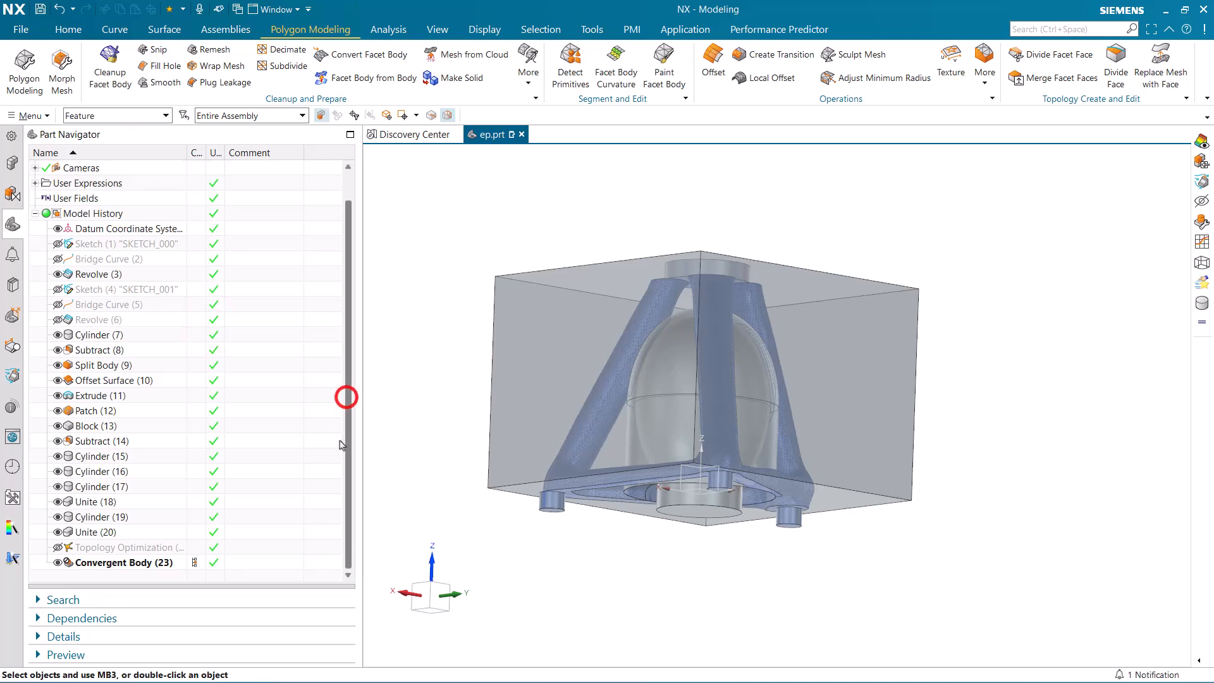
click(29, 117)
click(38, 148)
click(157, 379)
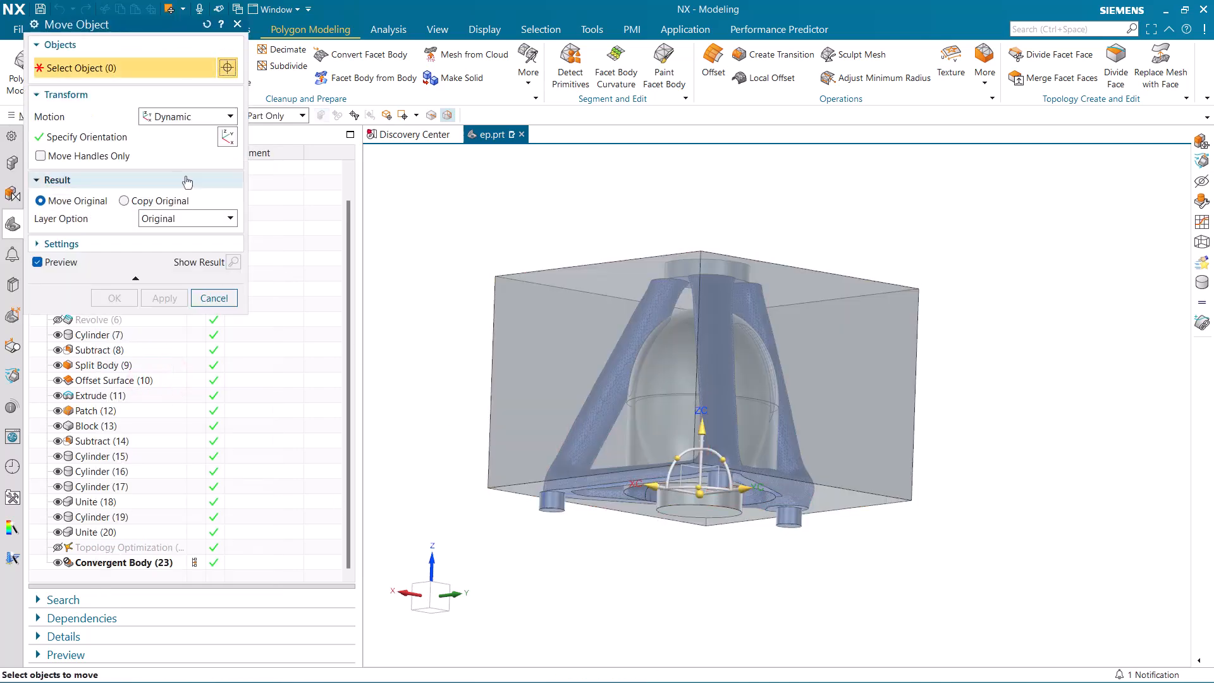
drag(109, 25, 125, 176)
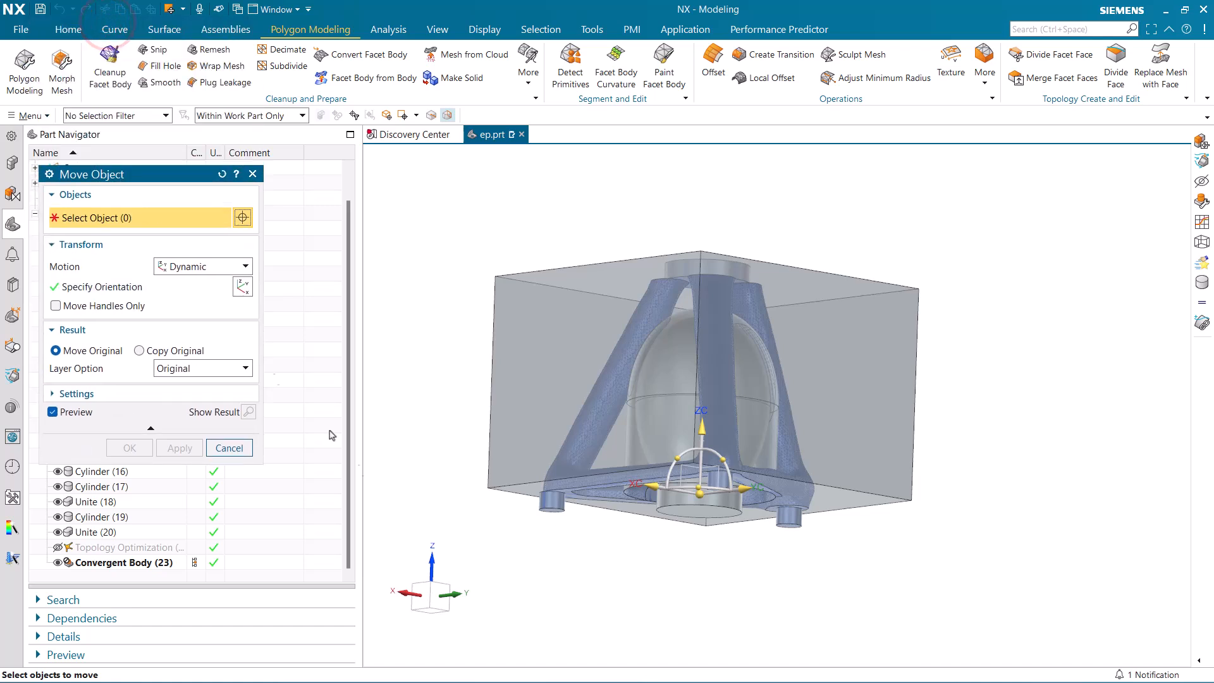
mouse_move(549, 513)
middle_down()
mouse_move(548, 531)
mouse_move(554, 494)
middle_up()
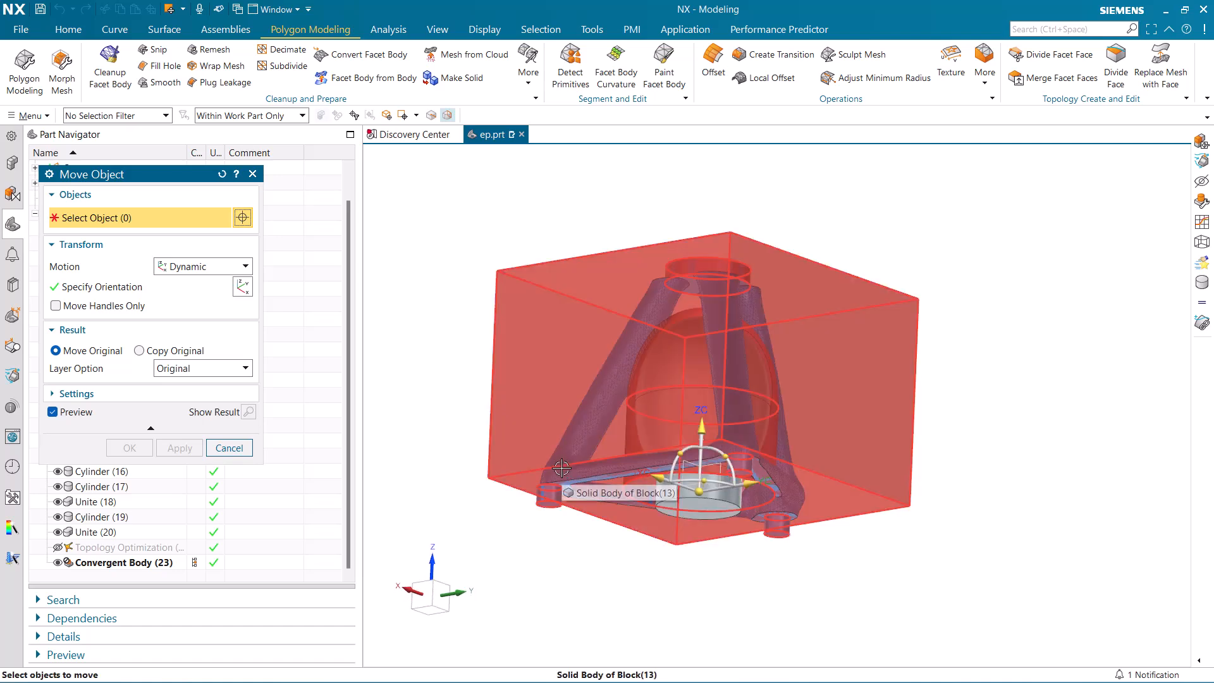
click(561, 467)
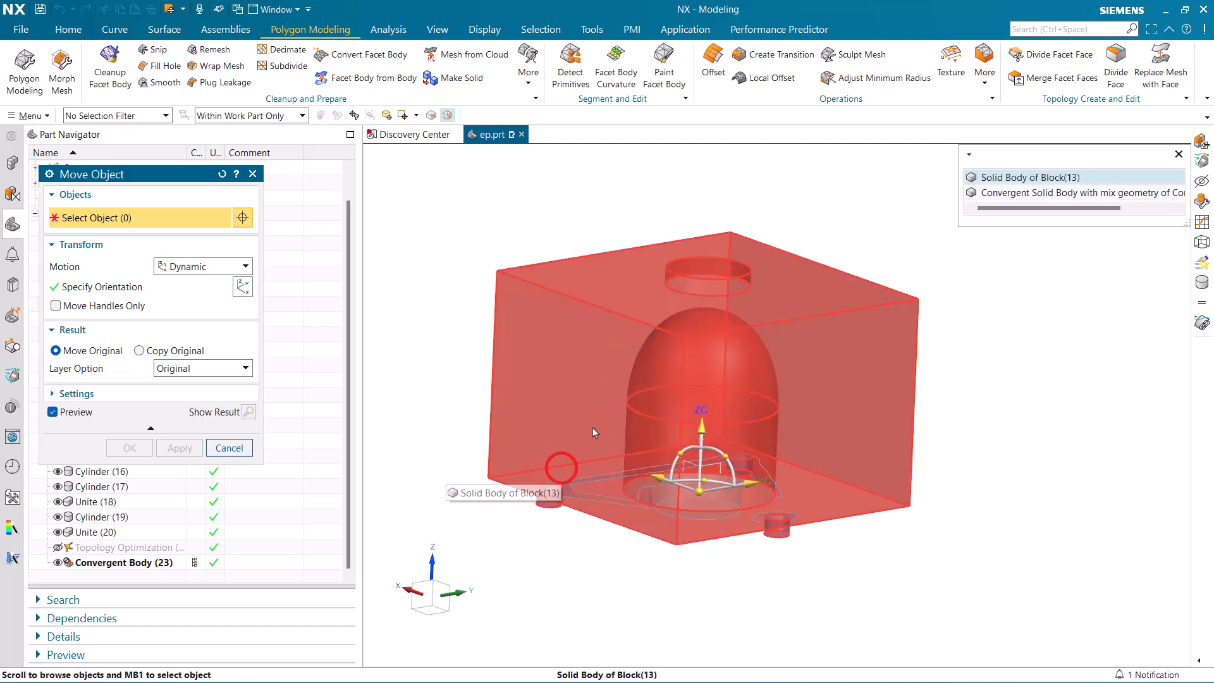
click(1007, 199)
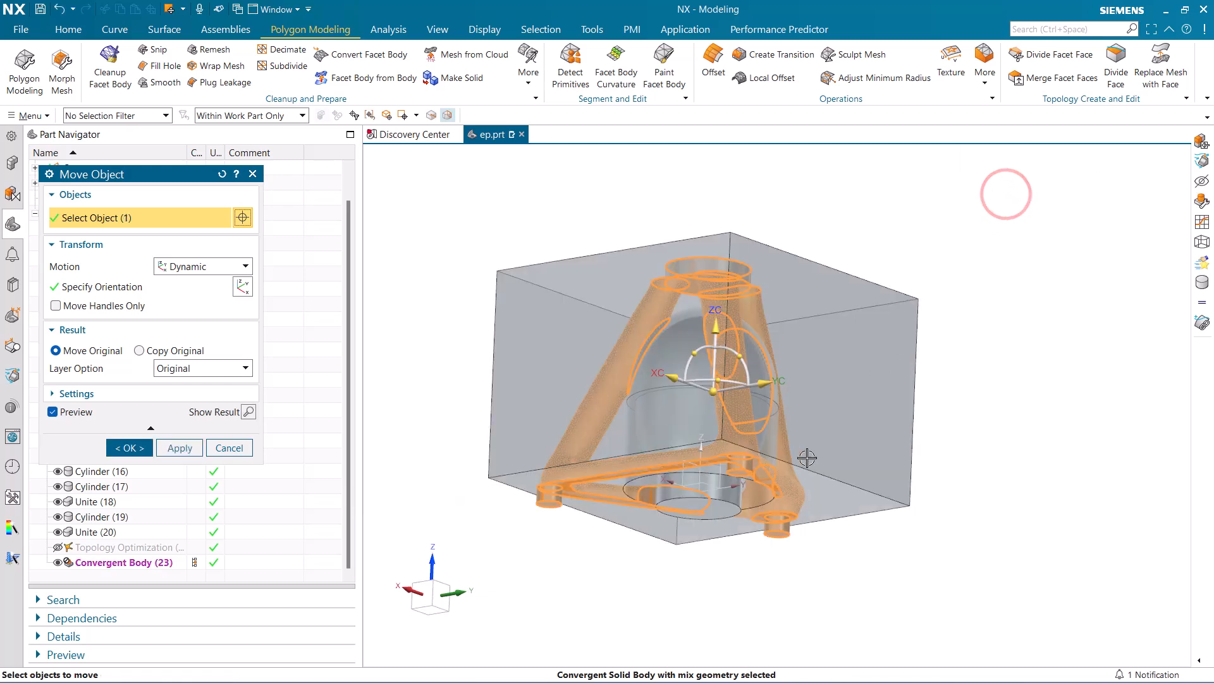
click(719, 499)
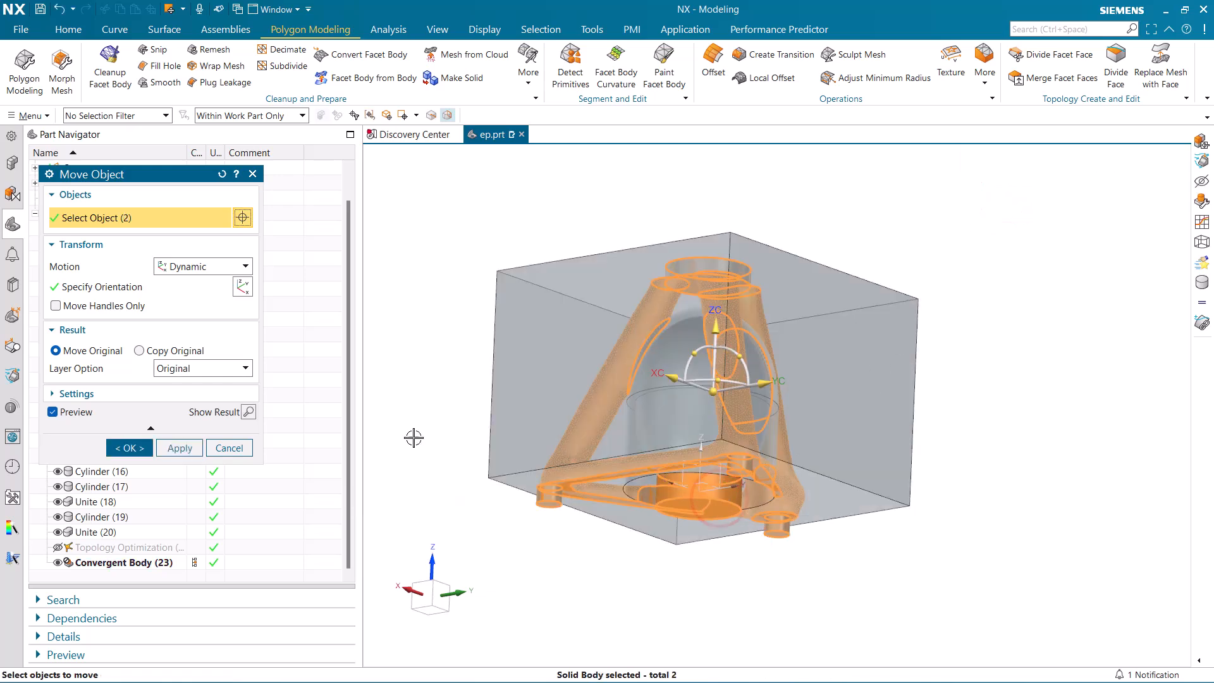
Step: Keep the Dynamic motion and set the move to produce one non-associative copy of the originals
click(214, 264)
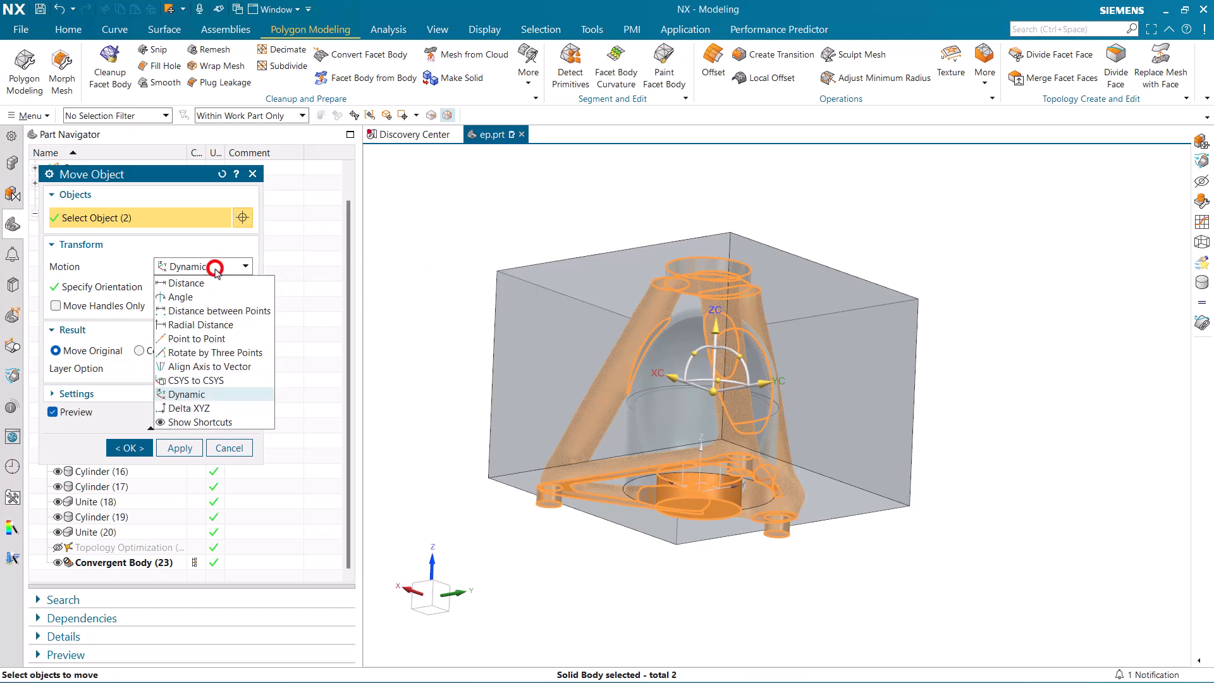
click(215, 269)
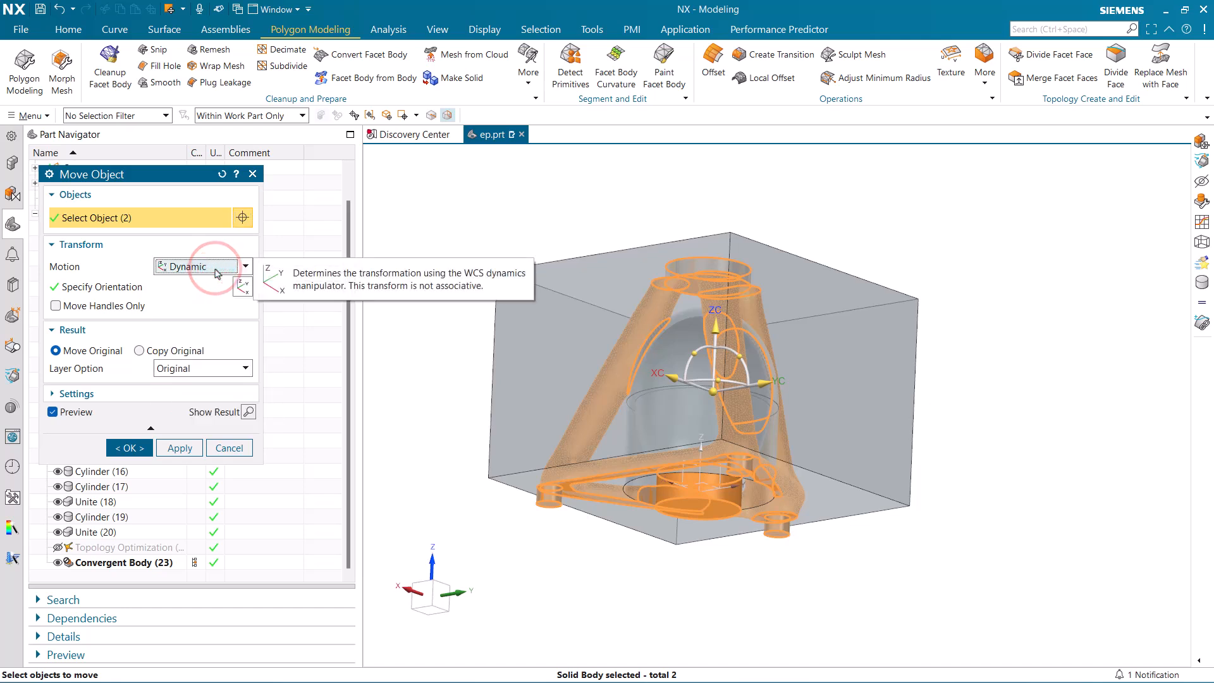
click(161, 352)
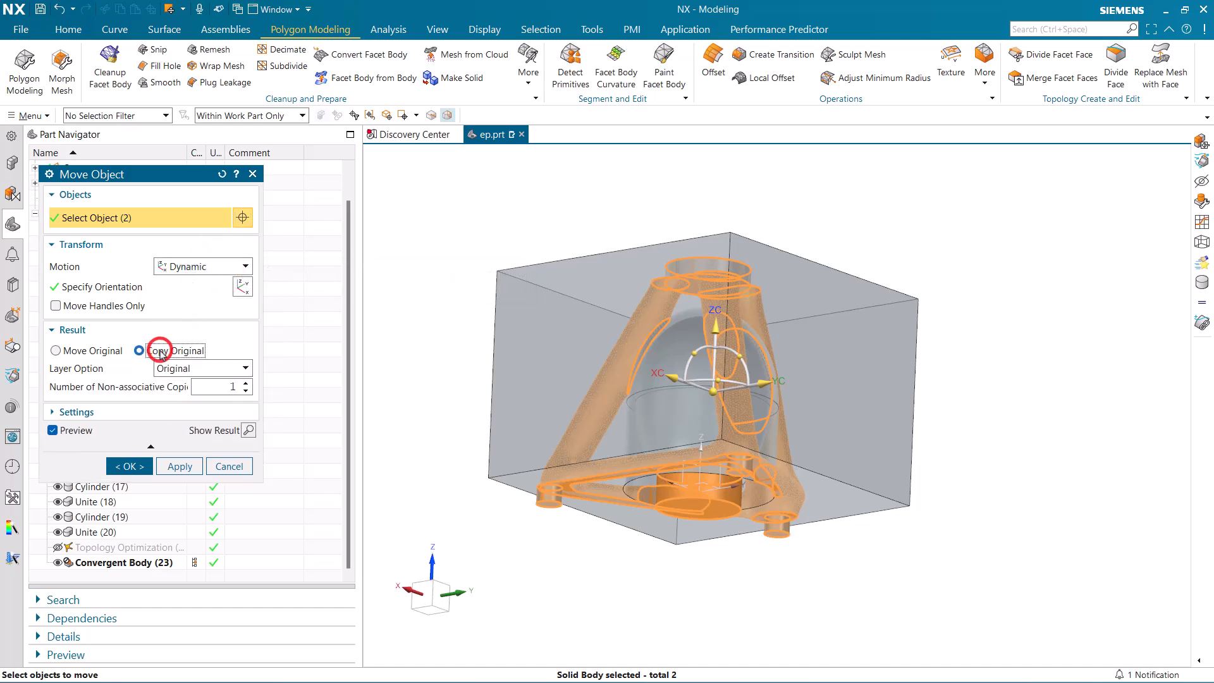
click(152, 410)
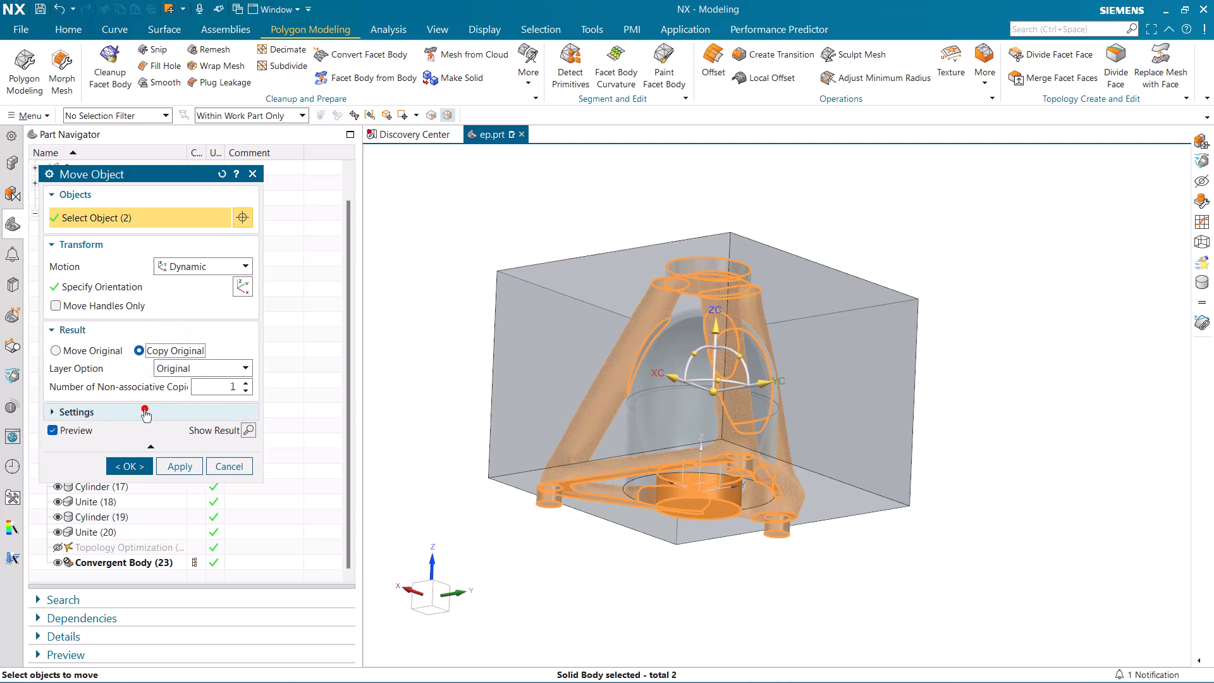
Step: Shift the copy of the two bodies to about X 1.92 in and Y 2.30 in, beside the design block
middle_drag(449, 513, 509, 642)
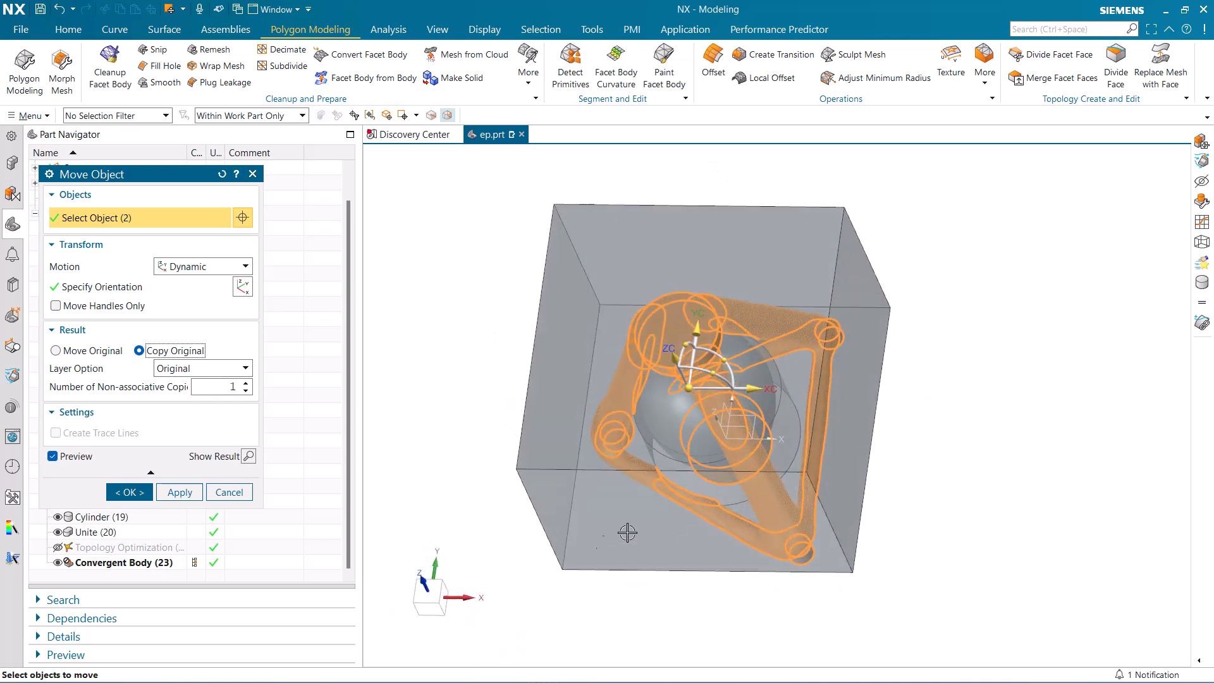
drag(758, 389, 921, 411)
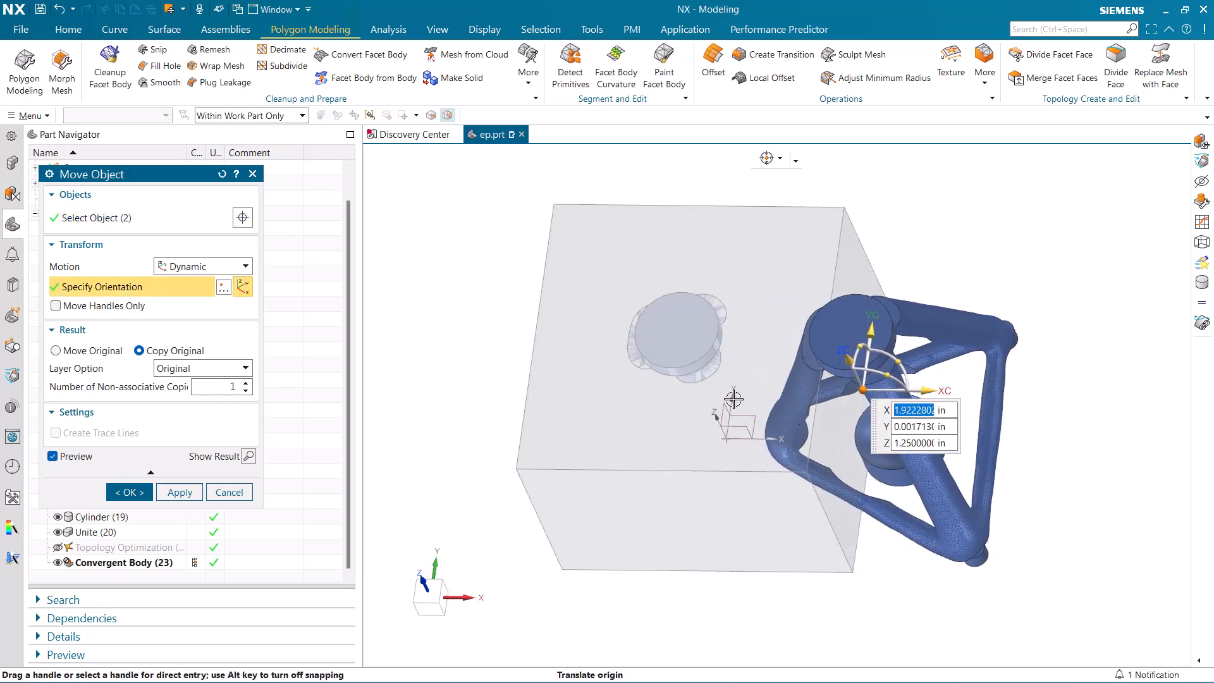
middle_drag(893, 370, 875, 297)
drag(871, 328, 883, 185)
middle_drag(733, 430, 772, 488)
drag(813, 264, 821, 239)
Step: Raise the copy to Z 2.75 in and create it with Copy Original
middle_drag(715, 420, 720, 294)
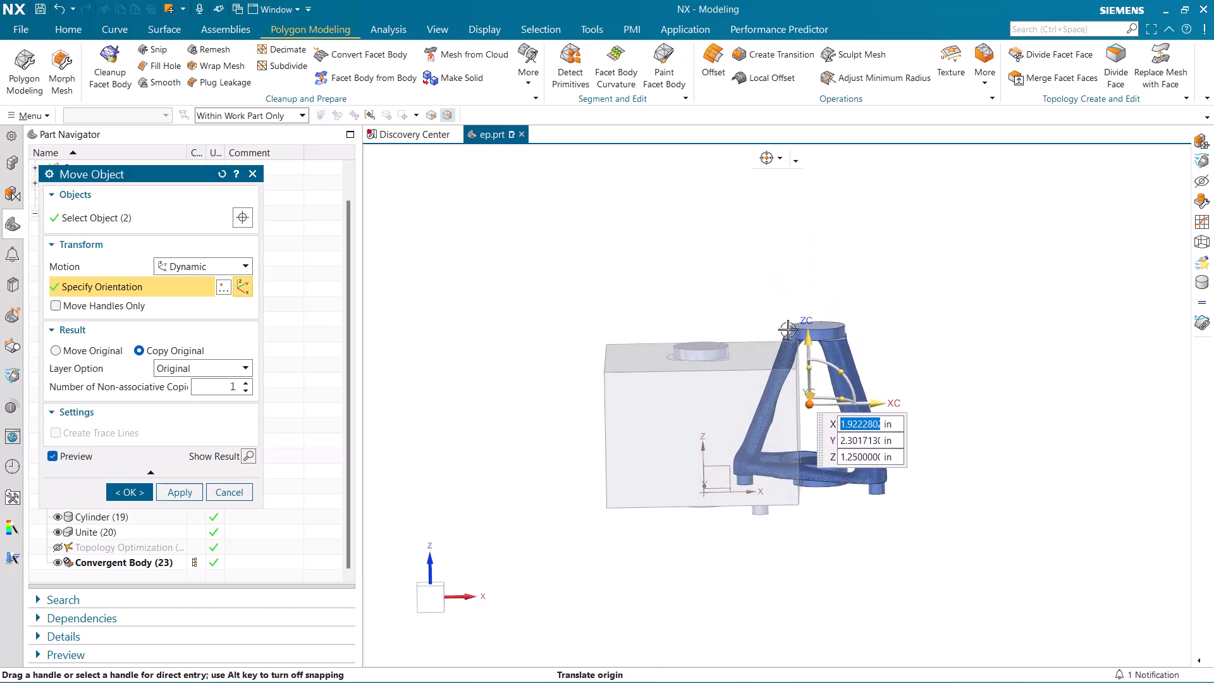
drag(815, 309, 822, 262)
middle_drag(702, 468, 685, 502)
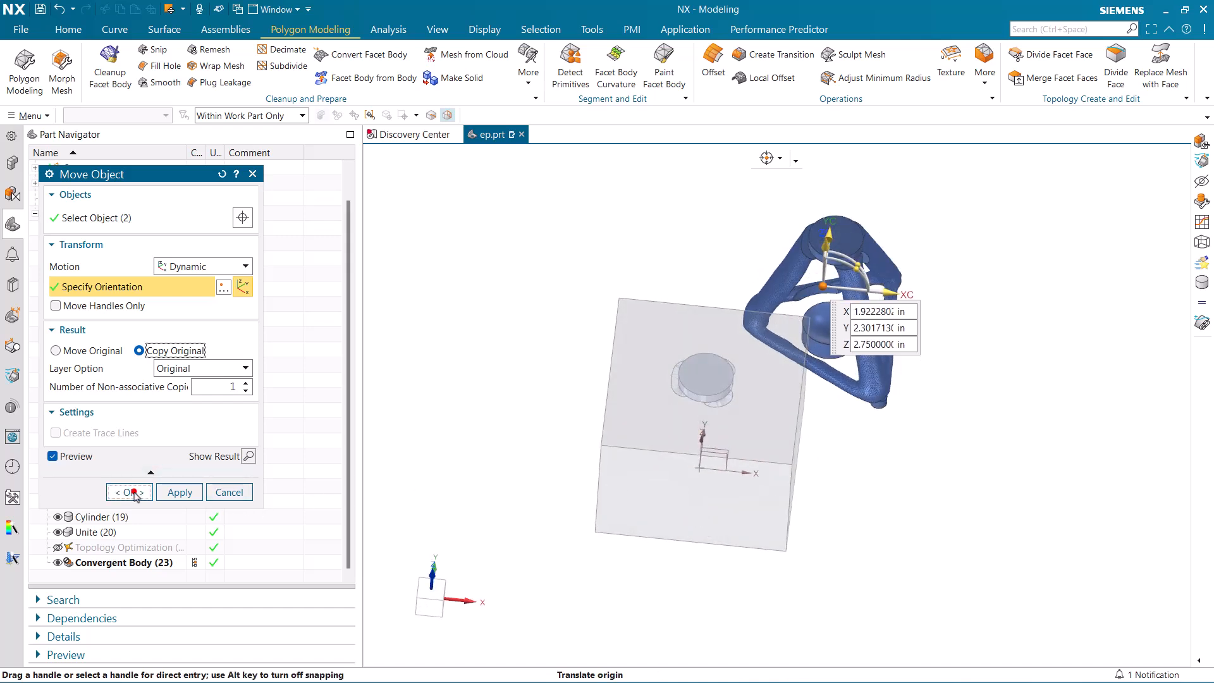
click(130, 491)
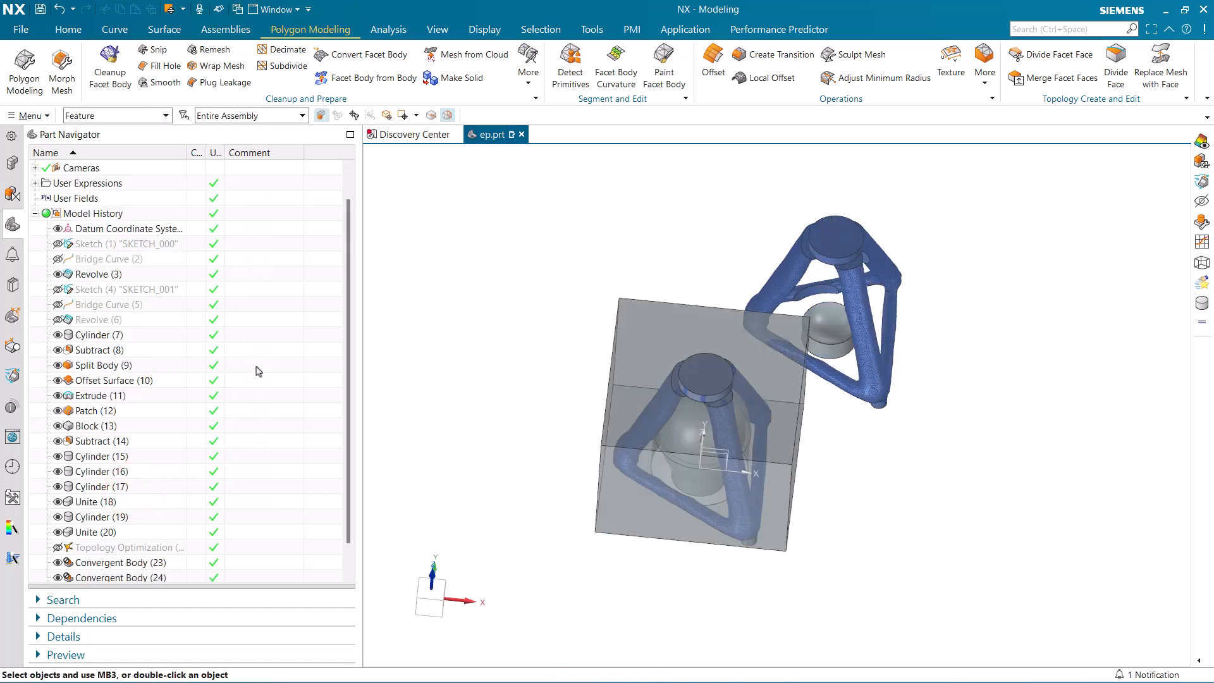
Step: Export the copied convergent protector body outside the block as binary STL file ep_1.stl in the demo3 folder, and close the error review
middle_drag(512, 339, 497, 310)
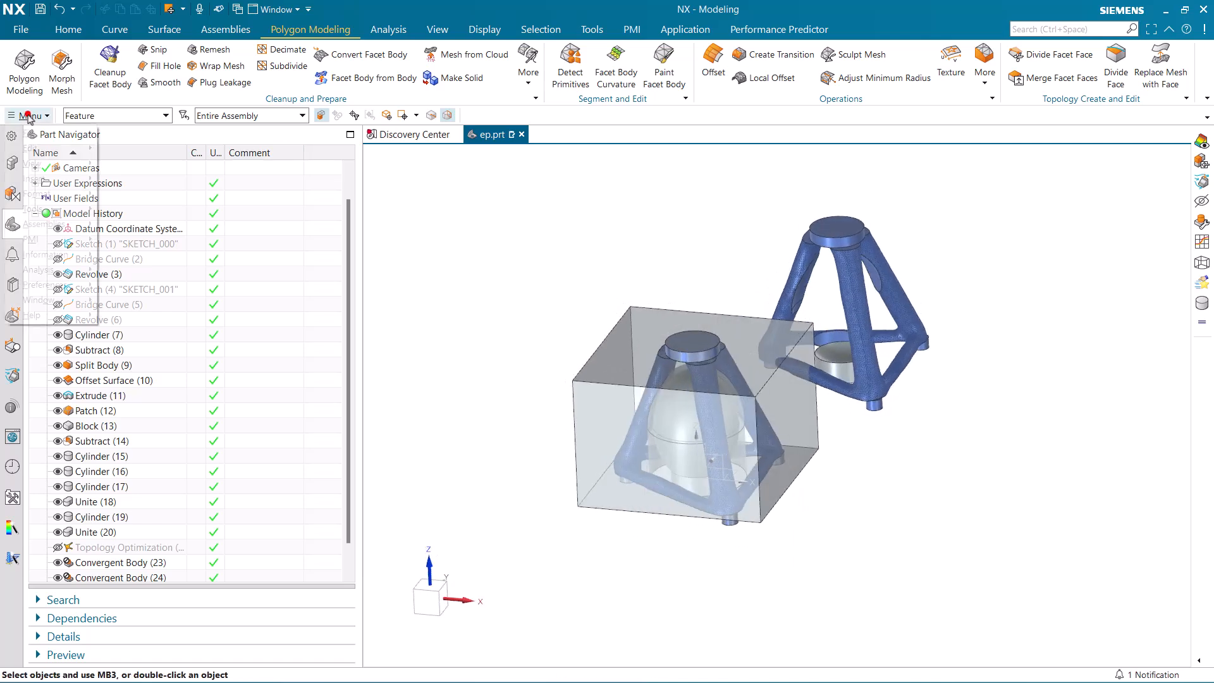
click(25, 115)
click(90, 133)
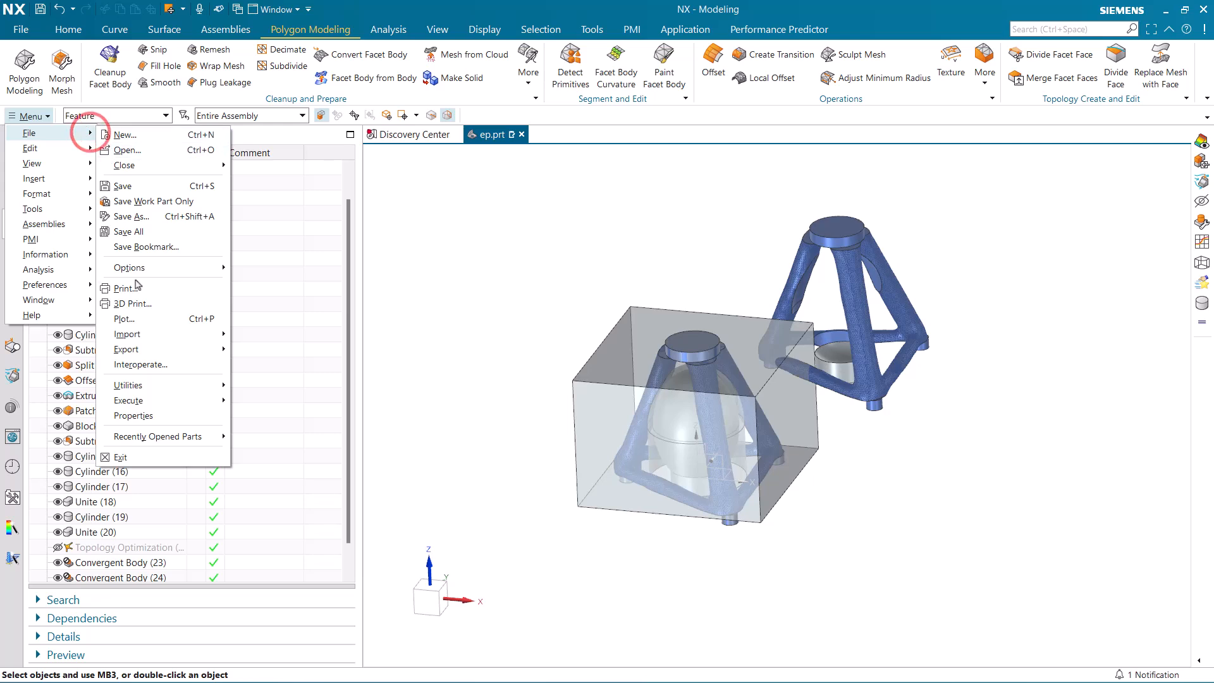
click(153, 347)
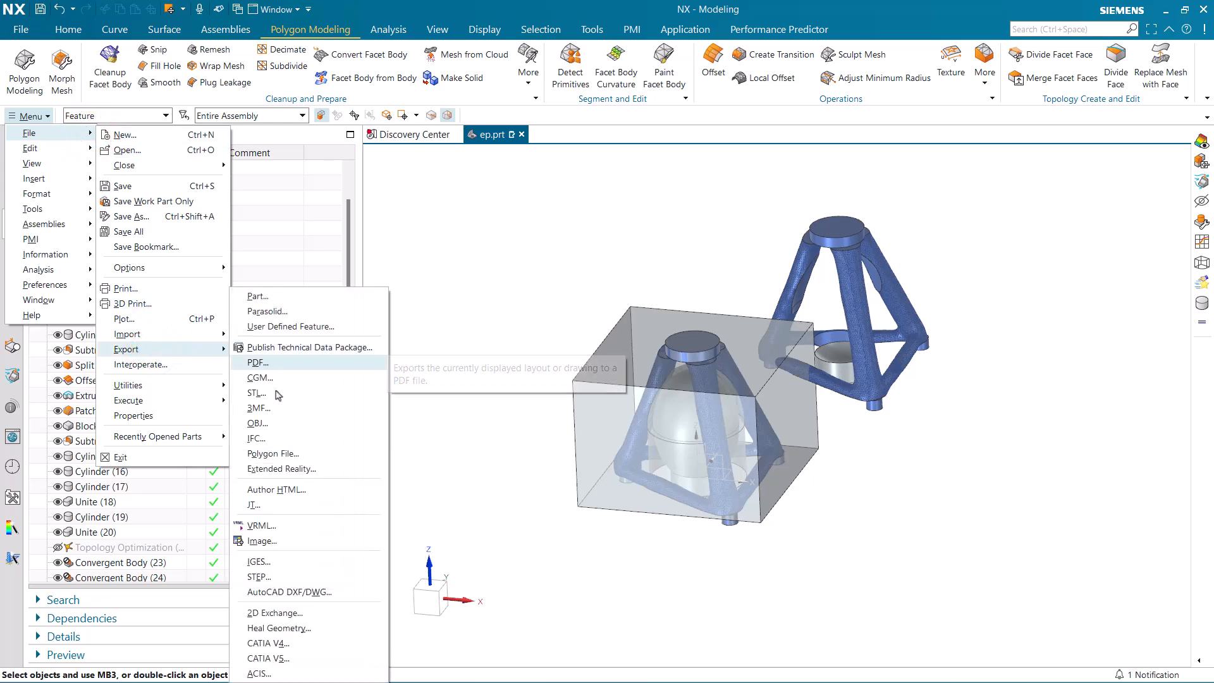
click(272, 392)
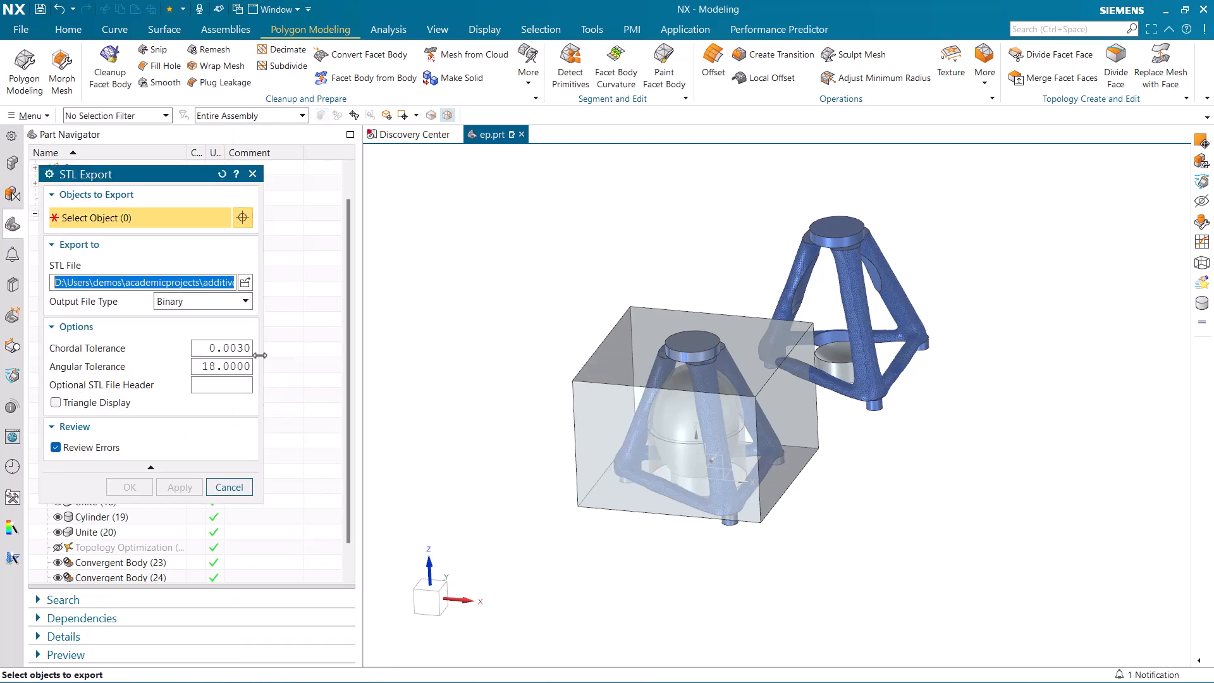
click(896, 308)
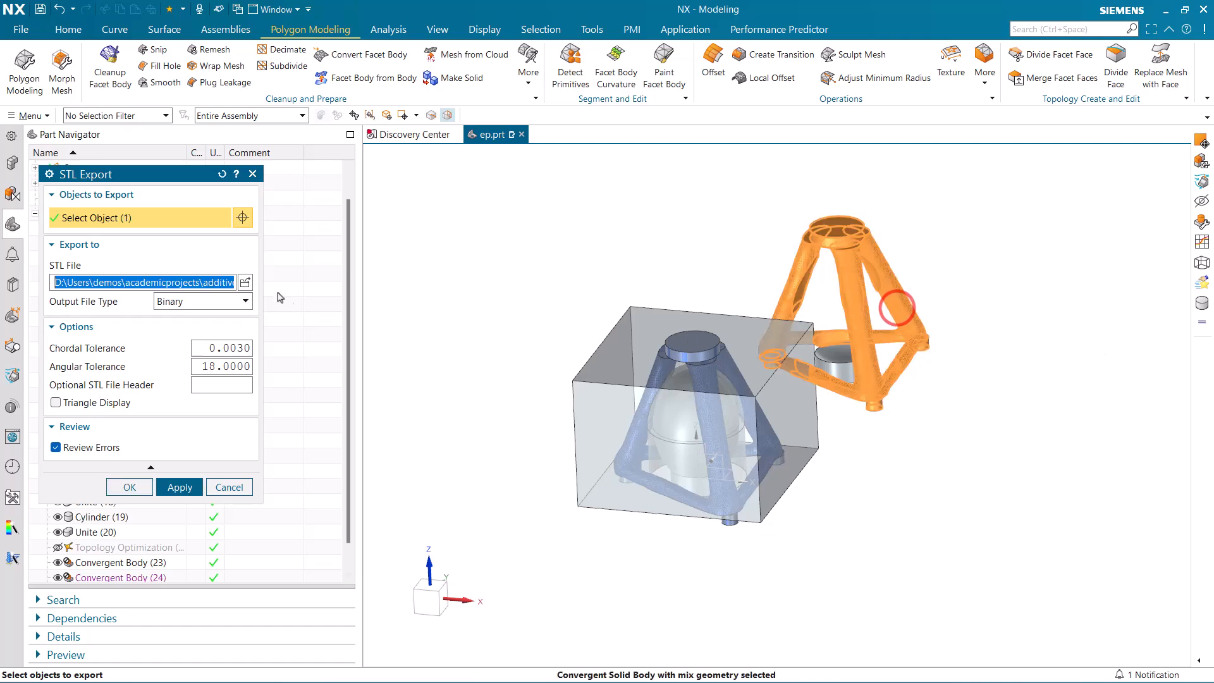
click(245, 283)
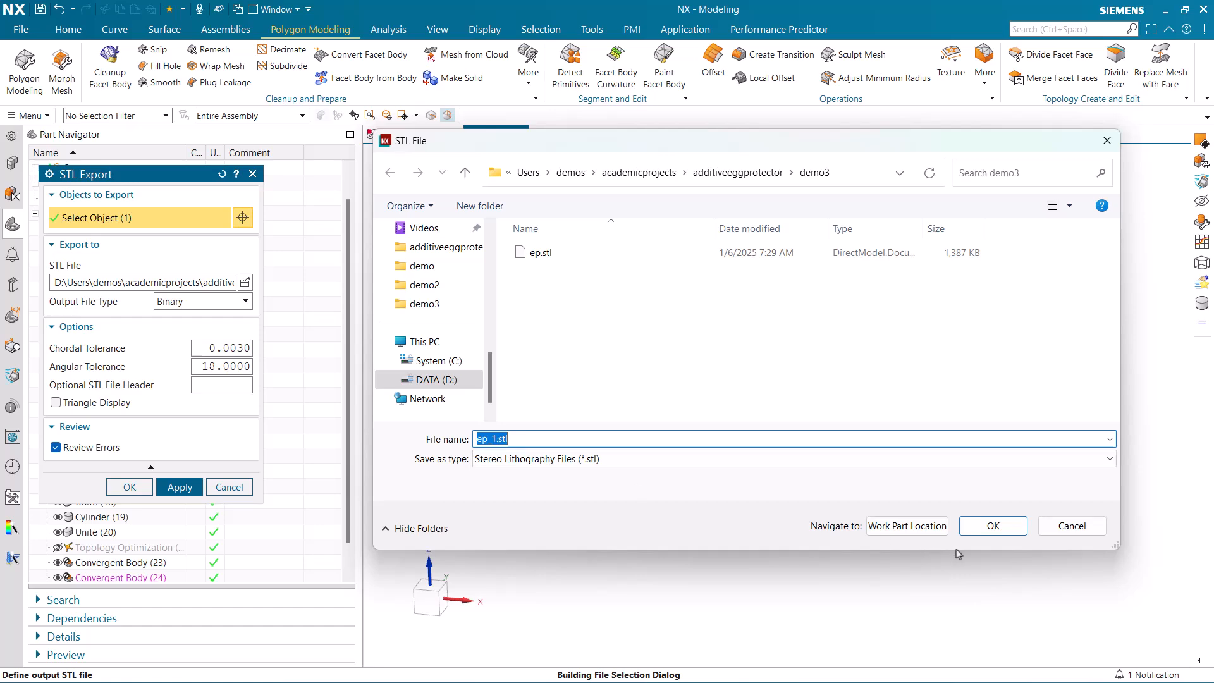
click(1000, 525)
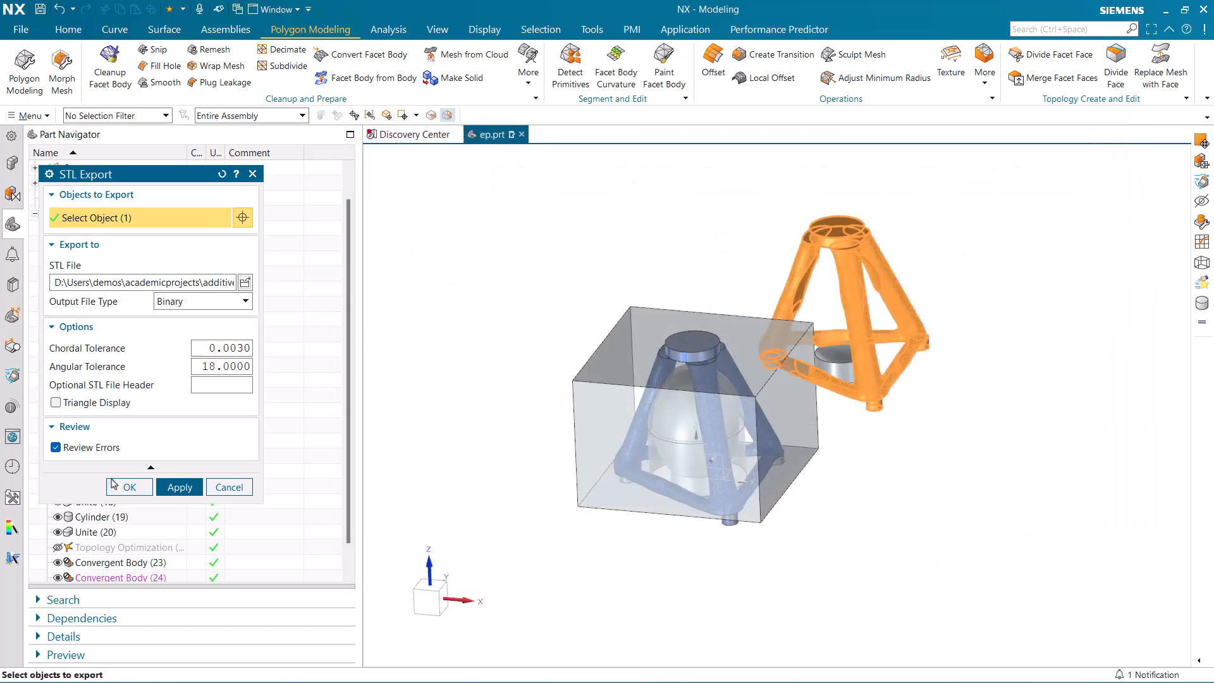
click(122, 488)
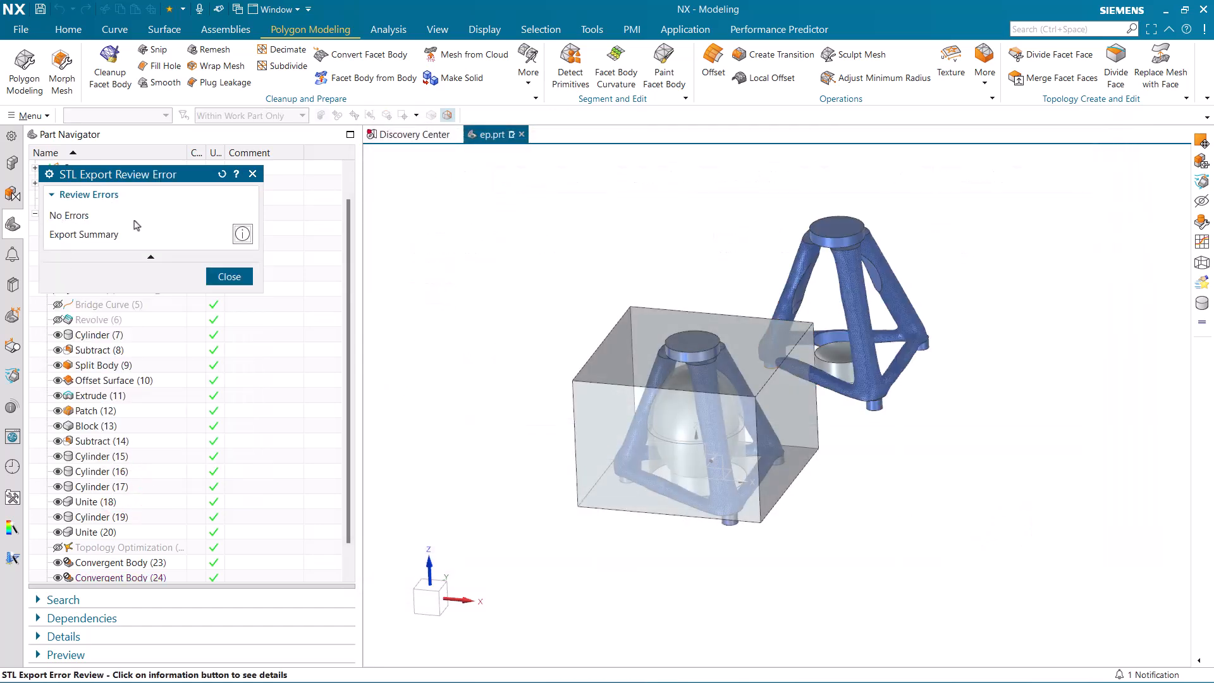
click(229, 276)
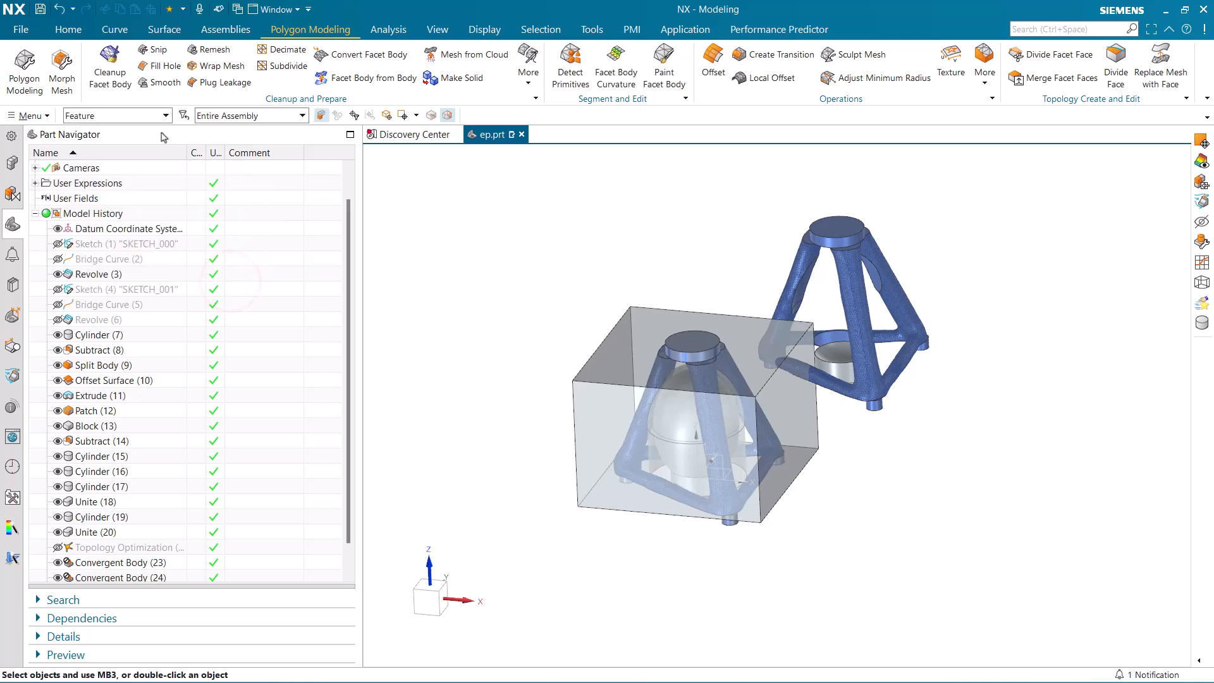
Step: Export the copied cylindrical plug outside the block as a binary STL file named eh in the demo3 folder, and close the error review
click(34, 115)
click(39, 133)
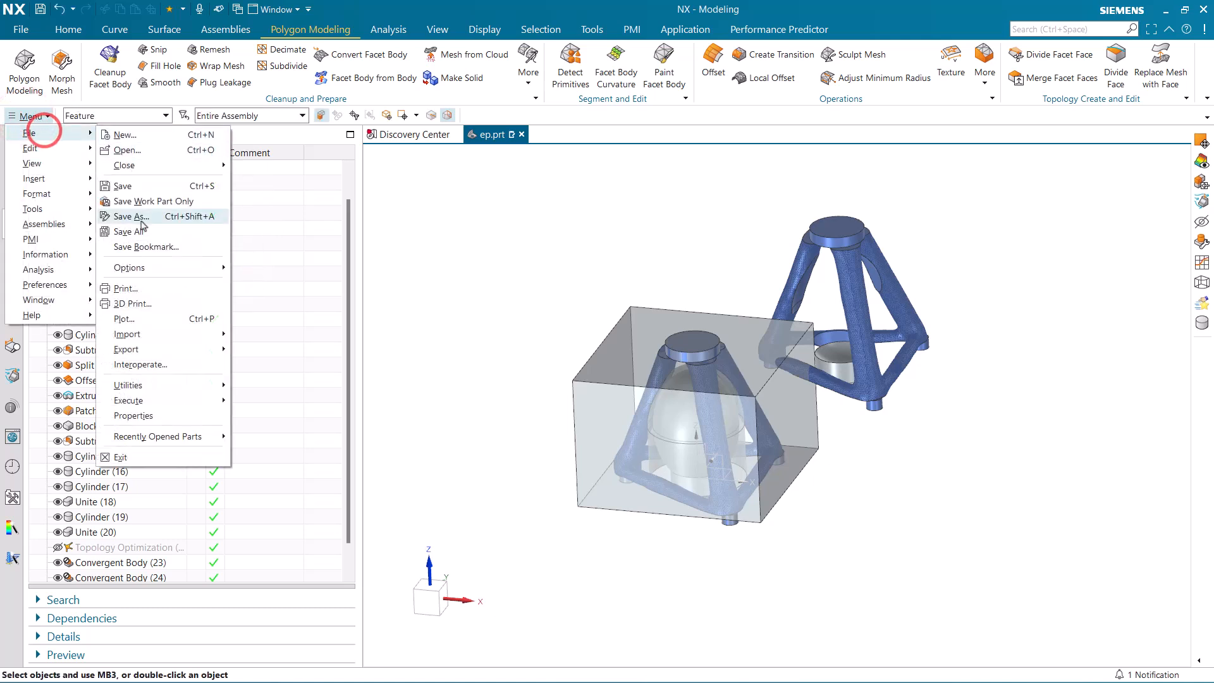
click(162, 349)
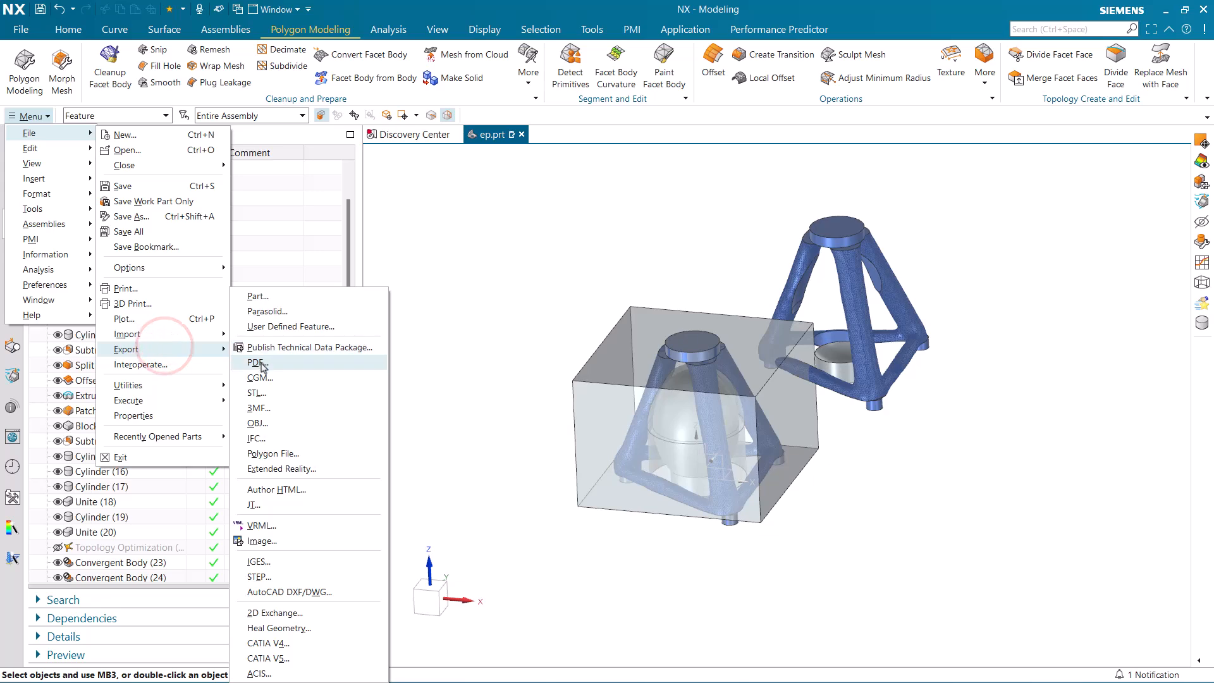
click(272, 394)
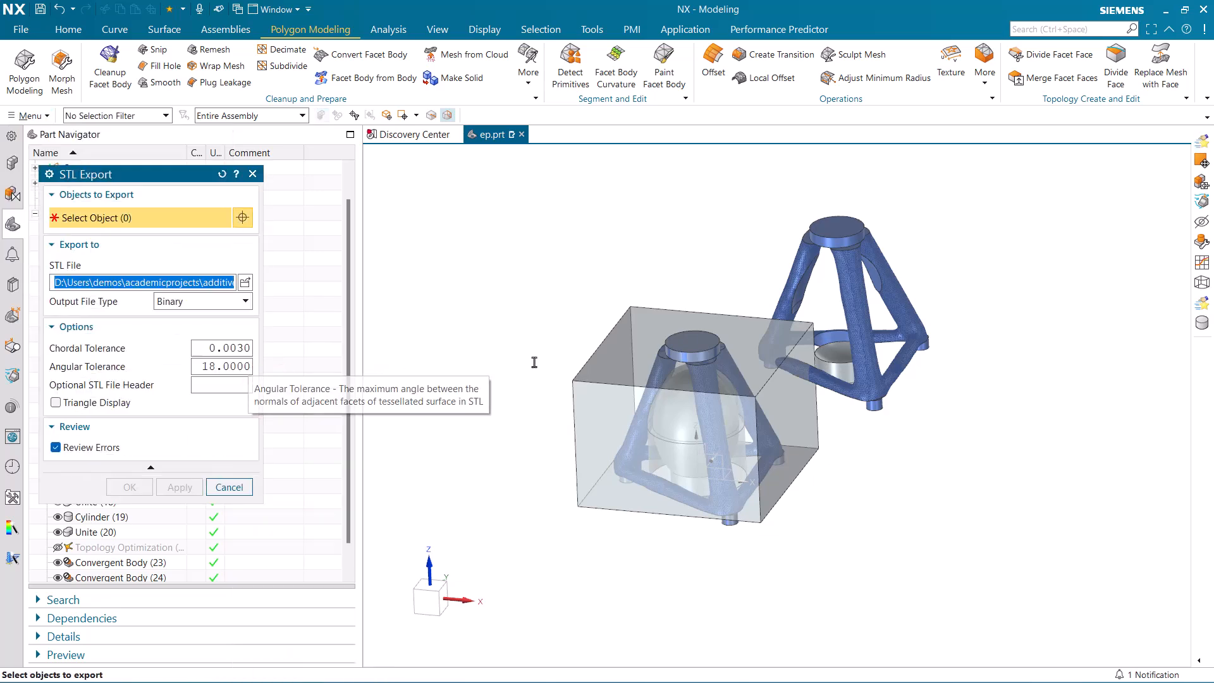
click(833, 360)
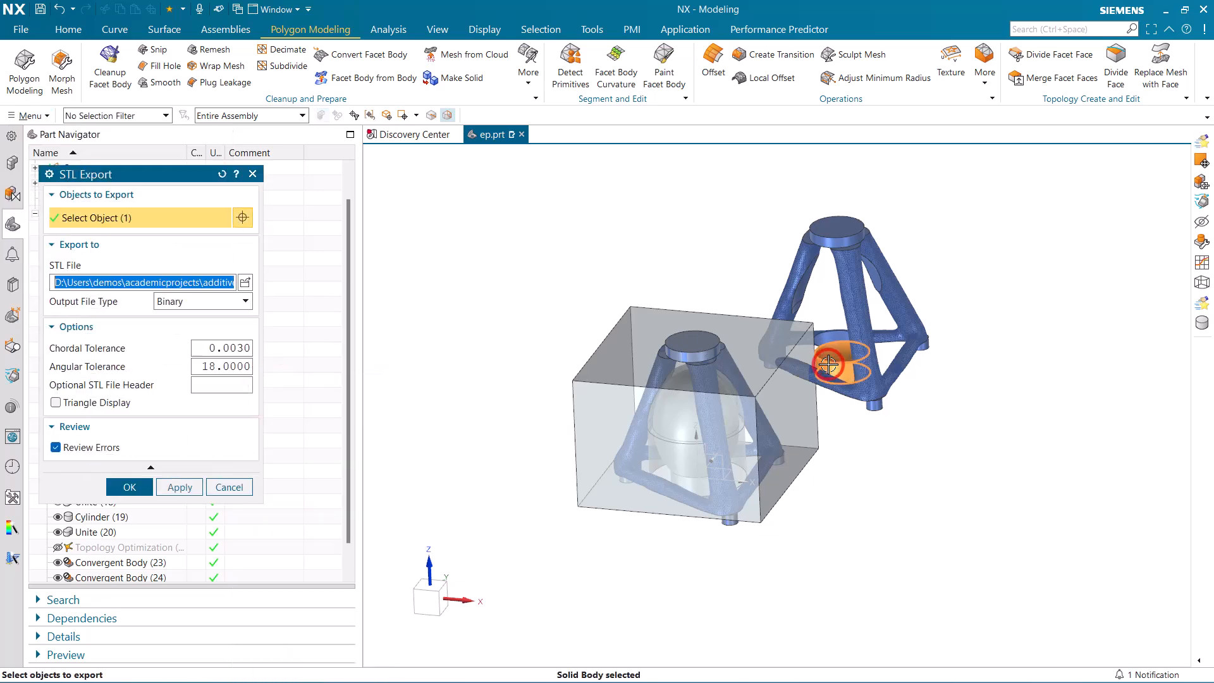
click(245, 283)
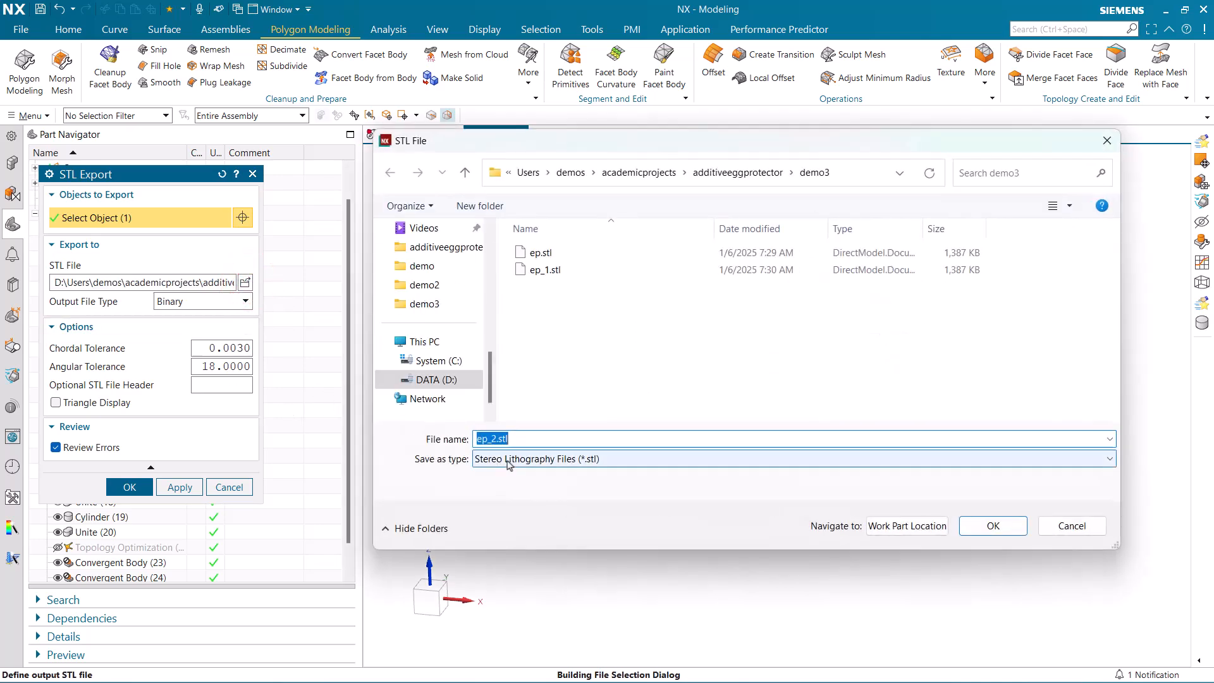
text(eh)
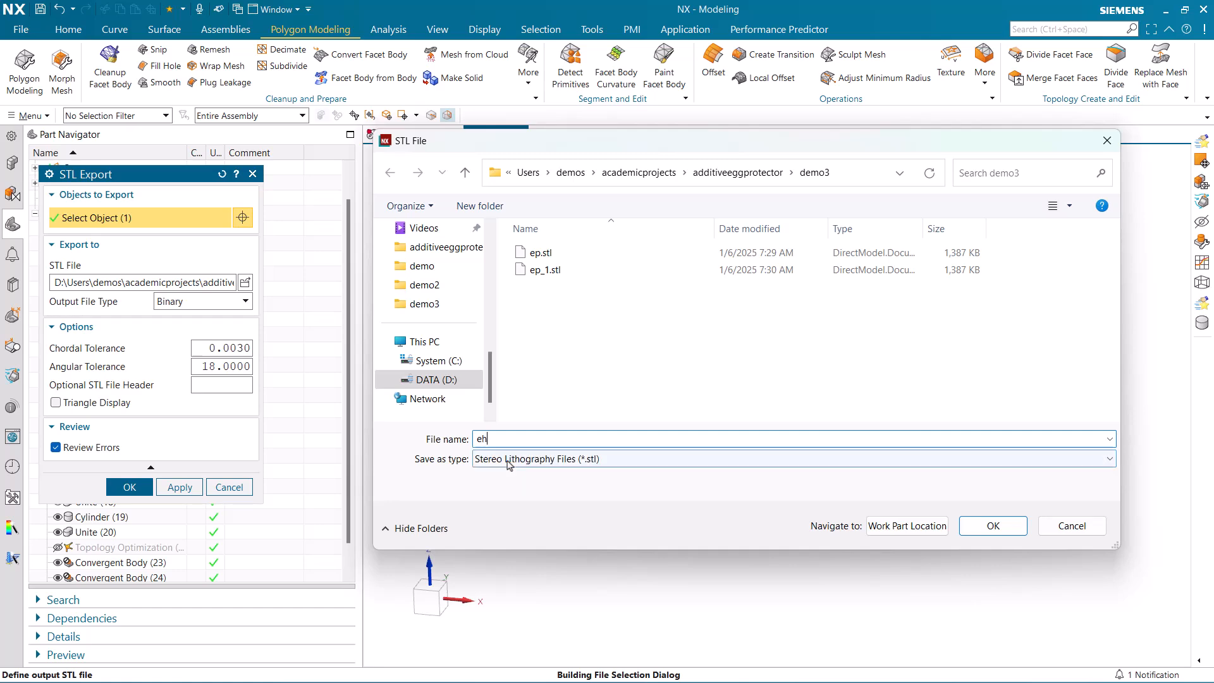
key(Return)
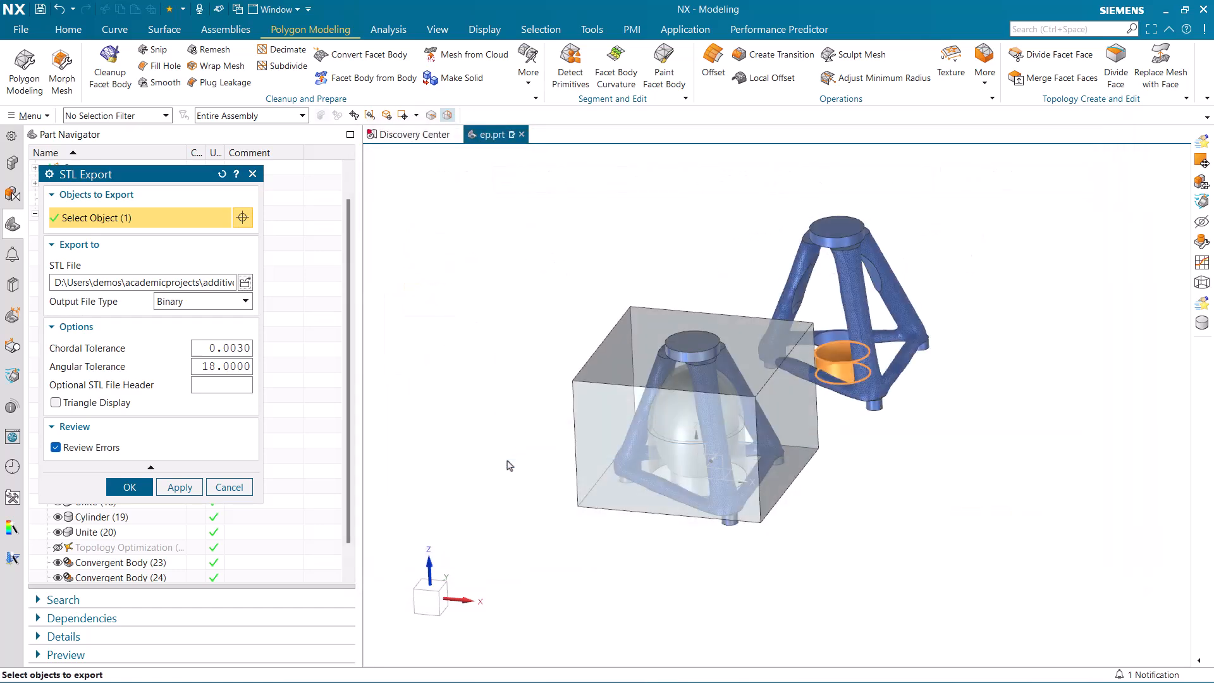
click(132, 487)
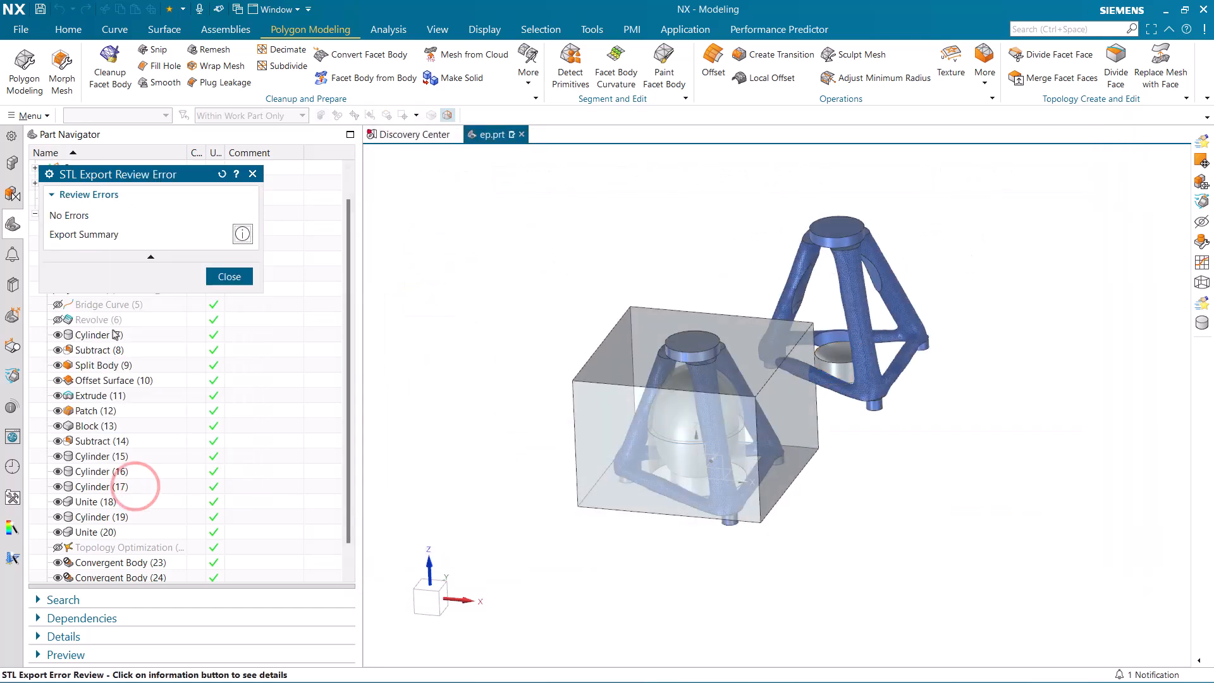
click(230, 276)
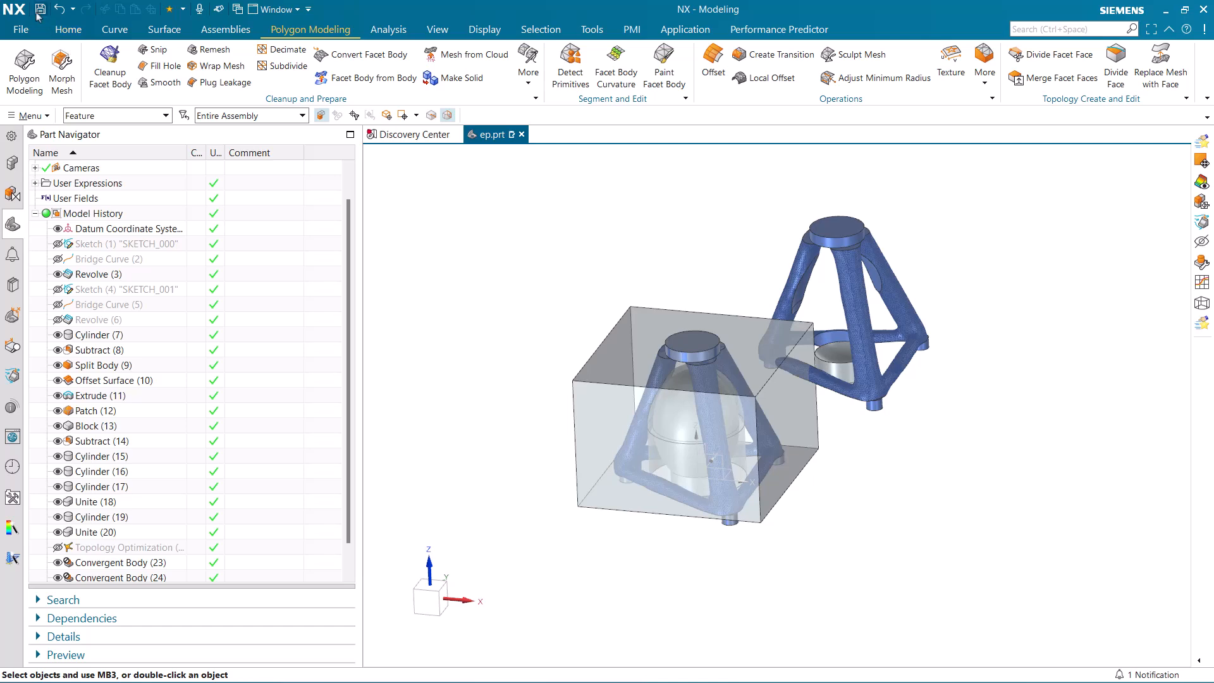
Step: Save all modified parts
click(24, 32)
click(70, 117)
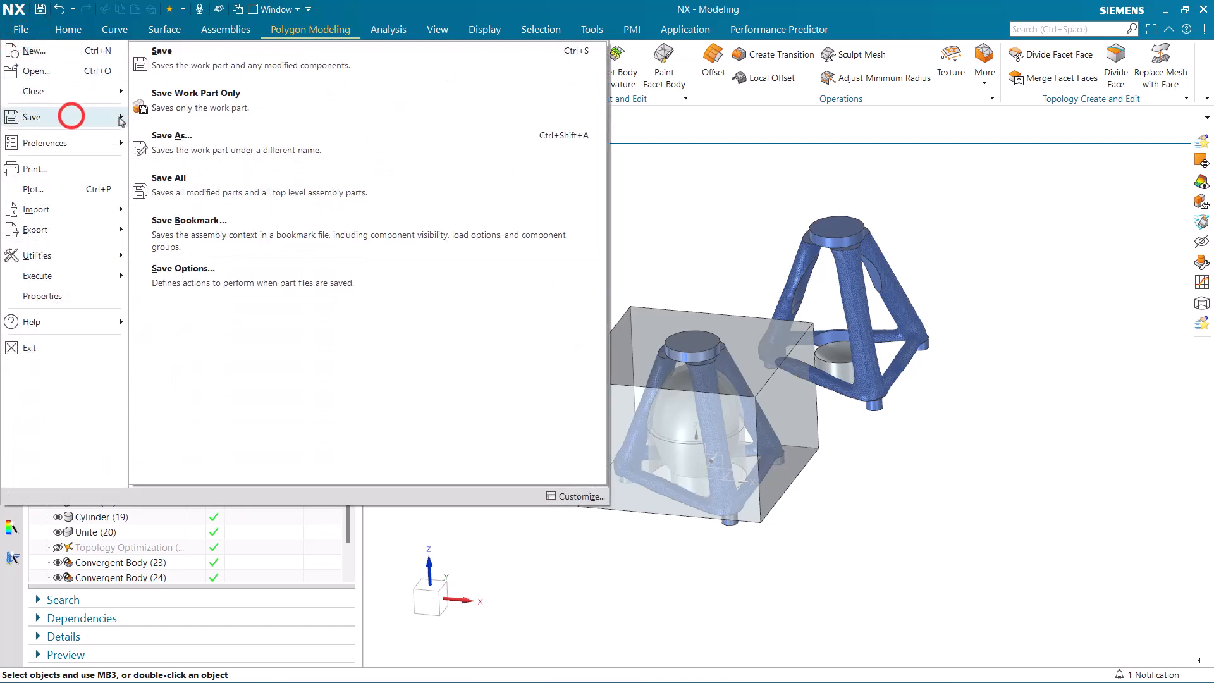
click(180, 180)
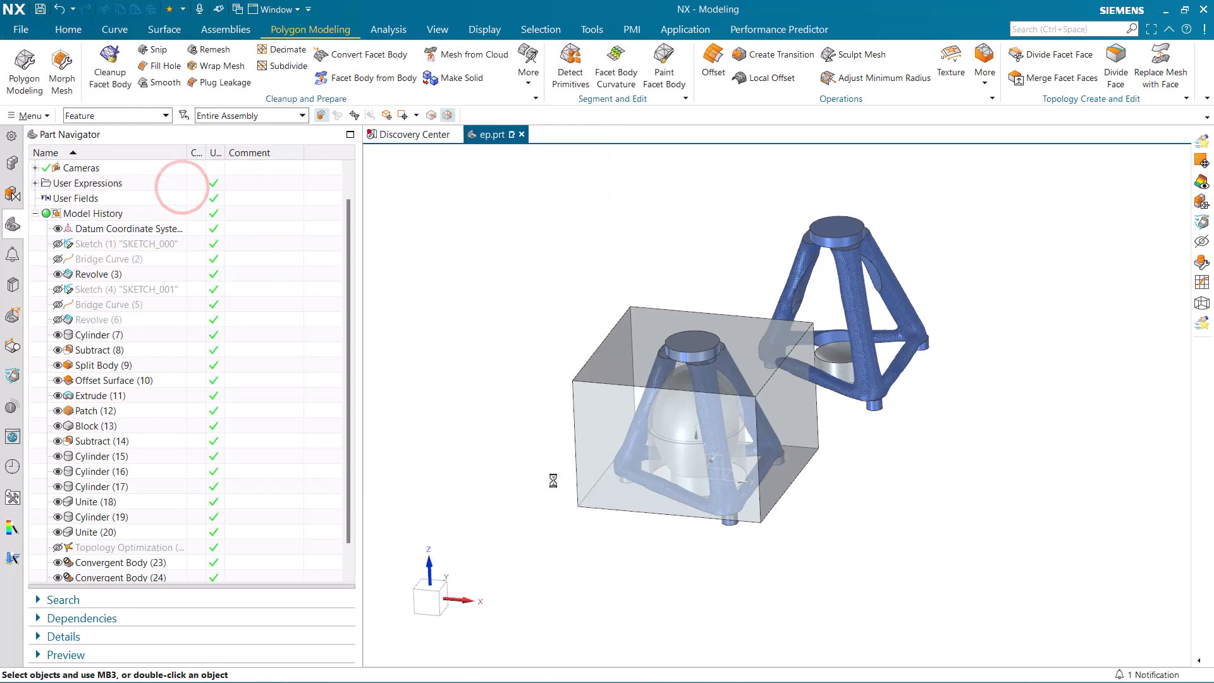